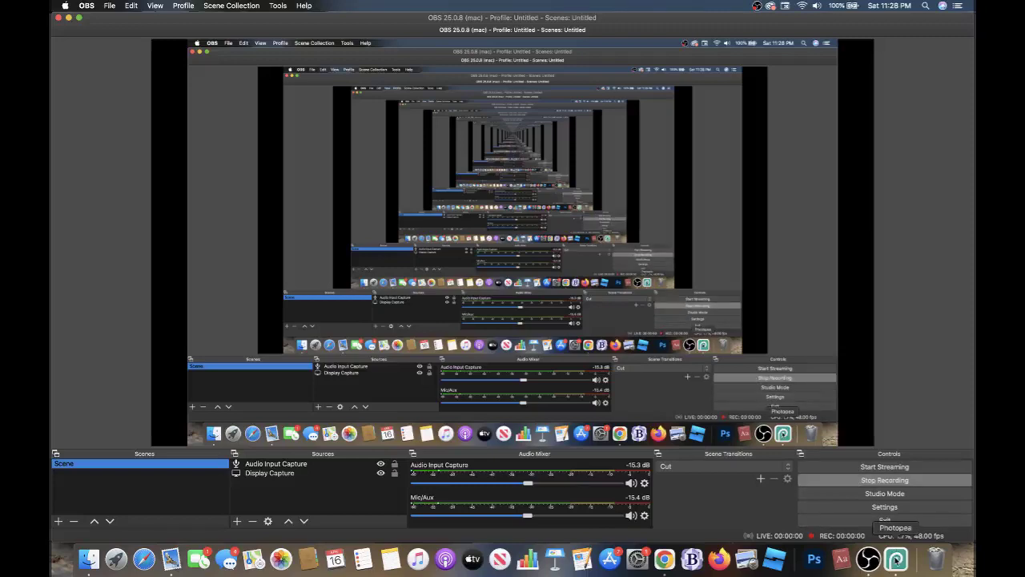
- Switch from OBS Studio to Photopea showing the ChevyT2022.psd truck template
click(897, 559)
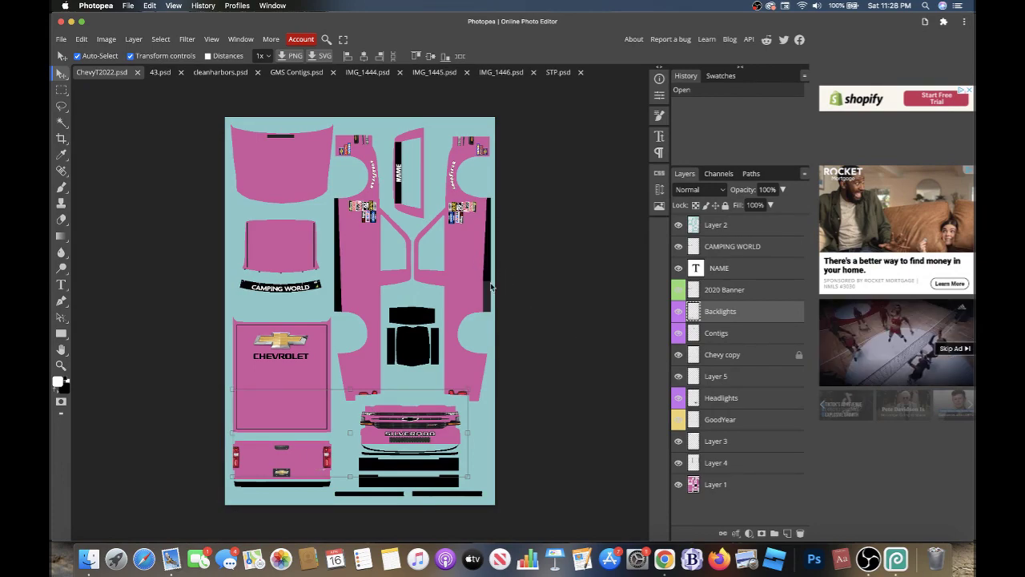
- Flip through the 43.psd, cleanharbors.psd and GMS Contigs.psd reference documents
scroll(450, 247, up, 2)
scroll(440, 234, up, 2)
click(159, 74)
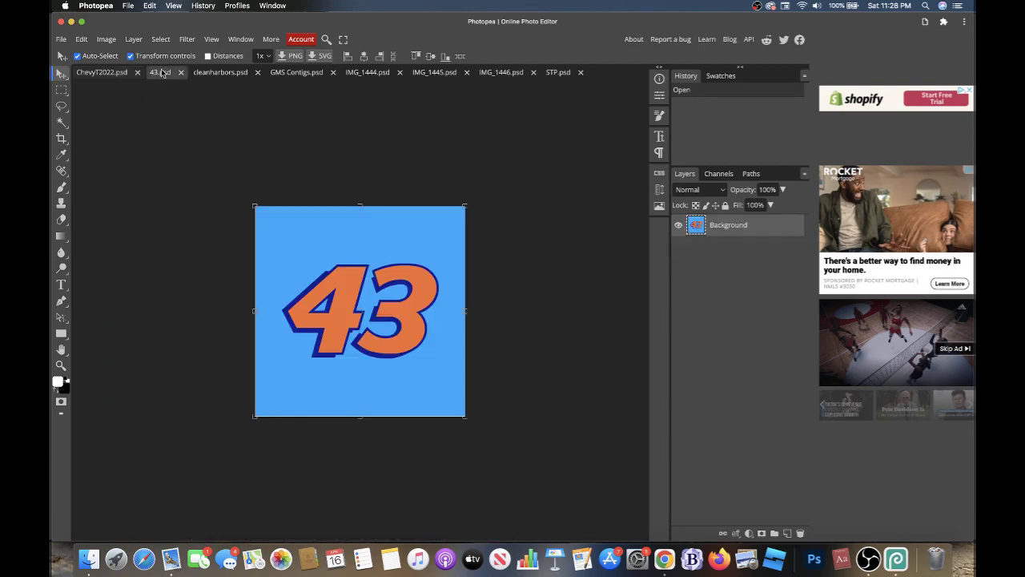
click(221, 73)
click(294, 74)
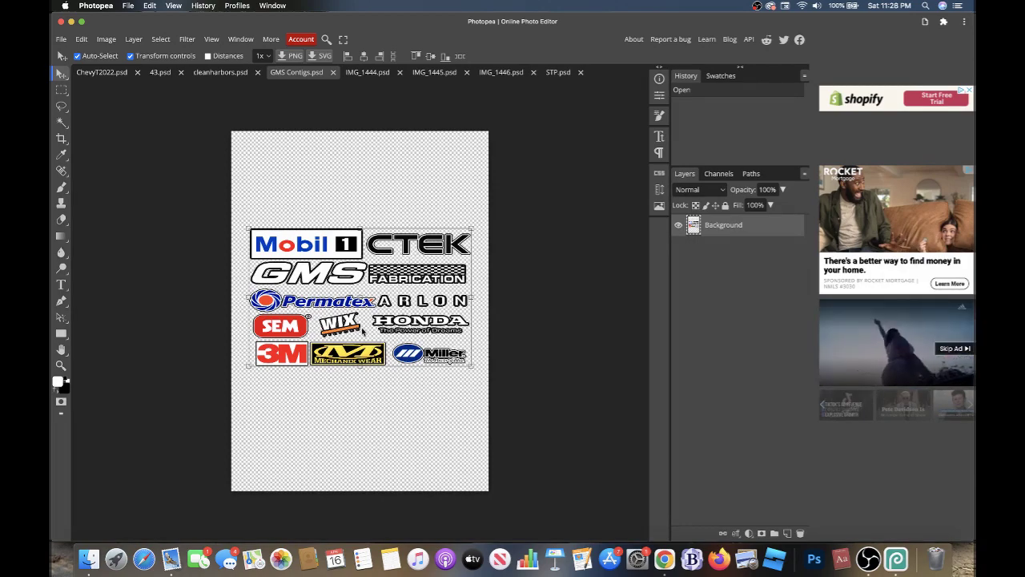
- Zoom and pan around the IMG_1444.psd STP truck photo before moving to IMG_1445.psd
click(366, 72)
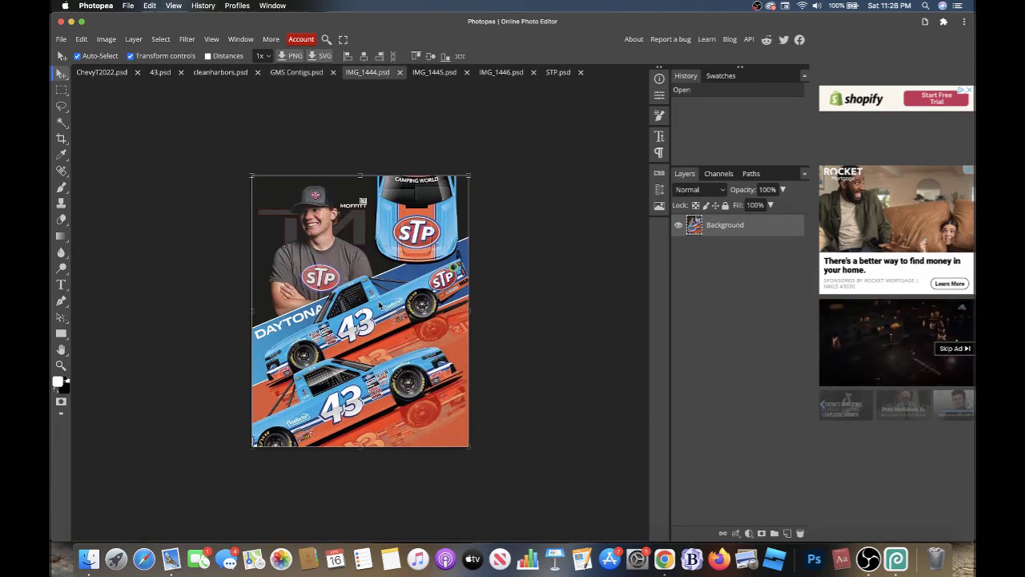
scroll(378, 300, up, 3)
scroll(378, 301, down, 1)
scroll(378, 300, down, 2)
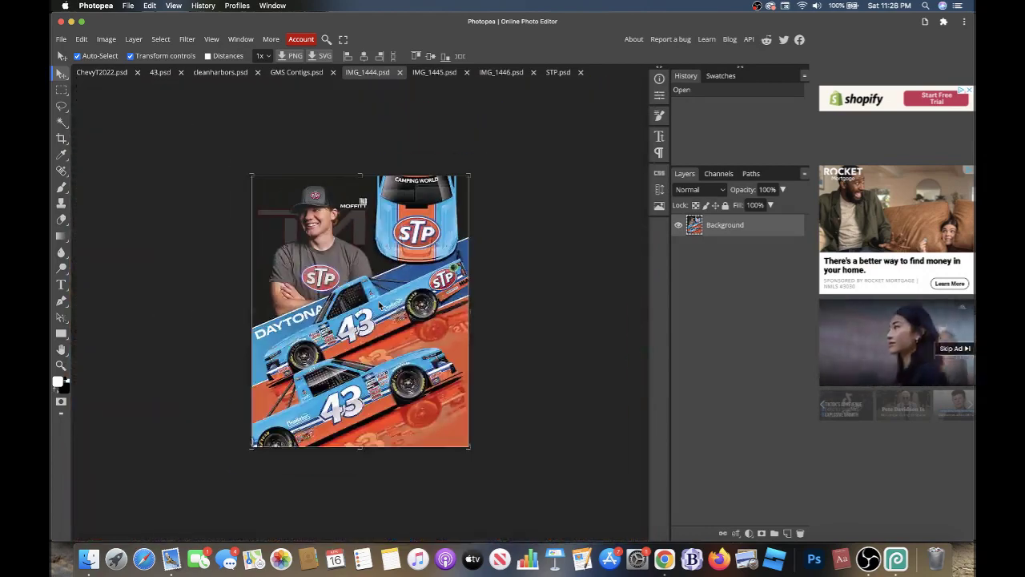
scroll(378, 300, up, 2)
scroll(378, 301, up, 1)
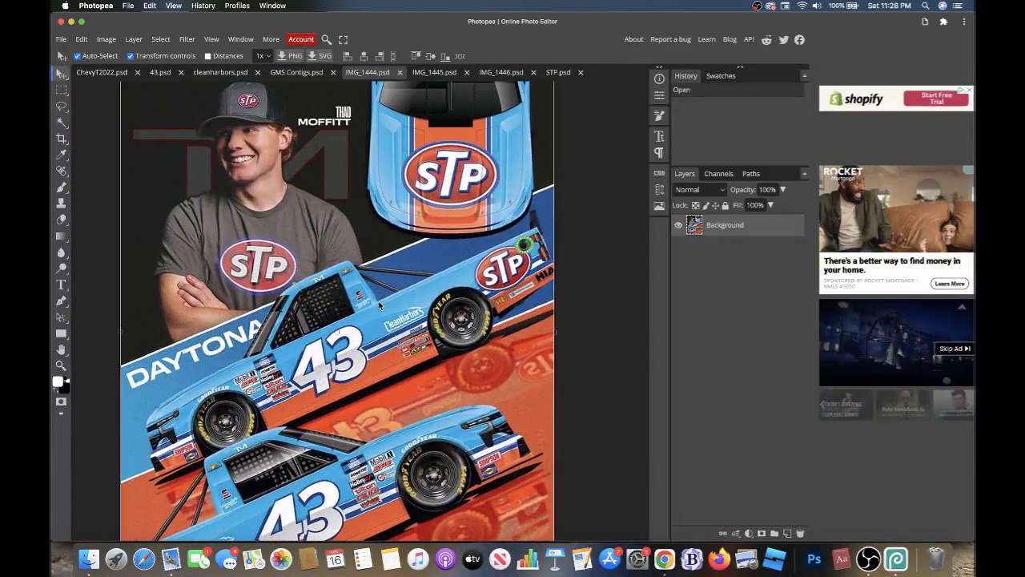
scroll(378, 300, down, 2)
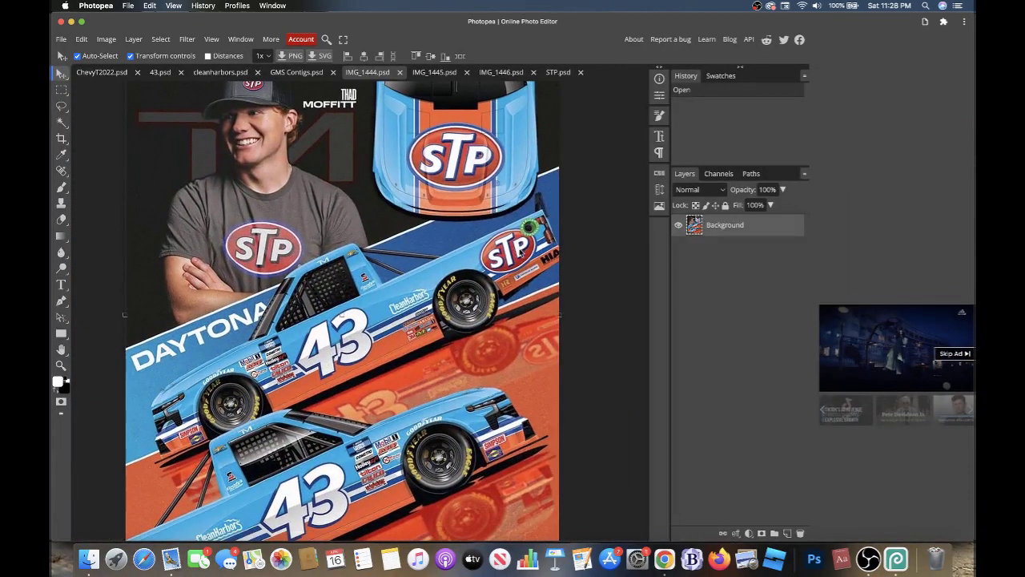
scroll(520, 253, up, 1)
scroll(521, 253, up, 1)
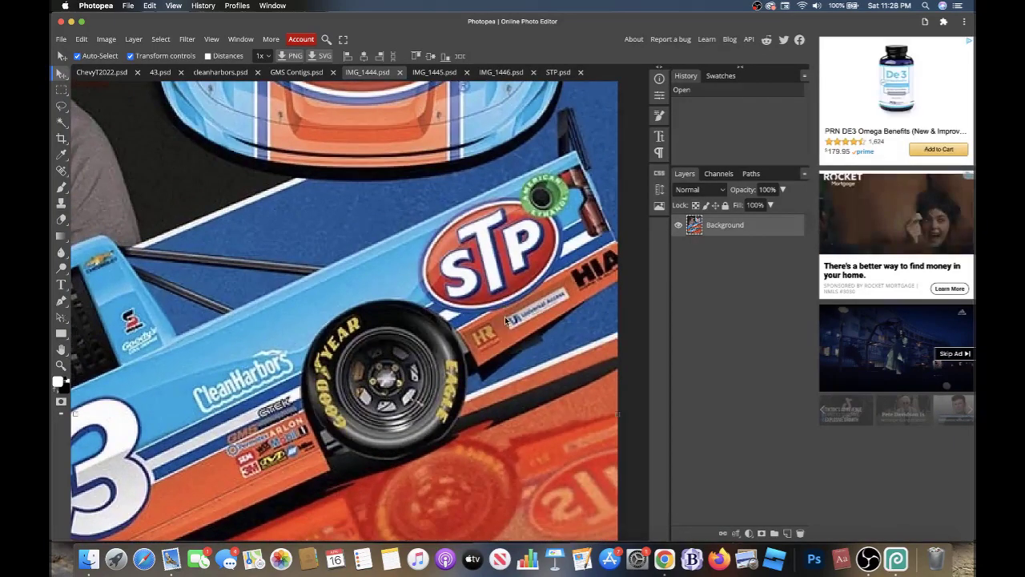
scroll(506, 320, down, 2)
scroll(313, 299, down, 1)
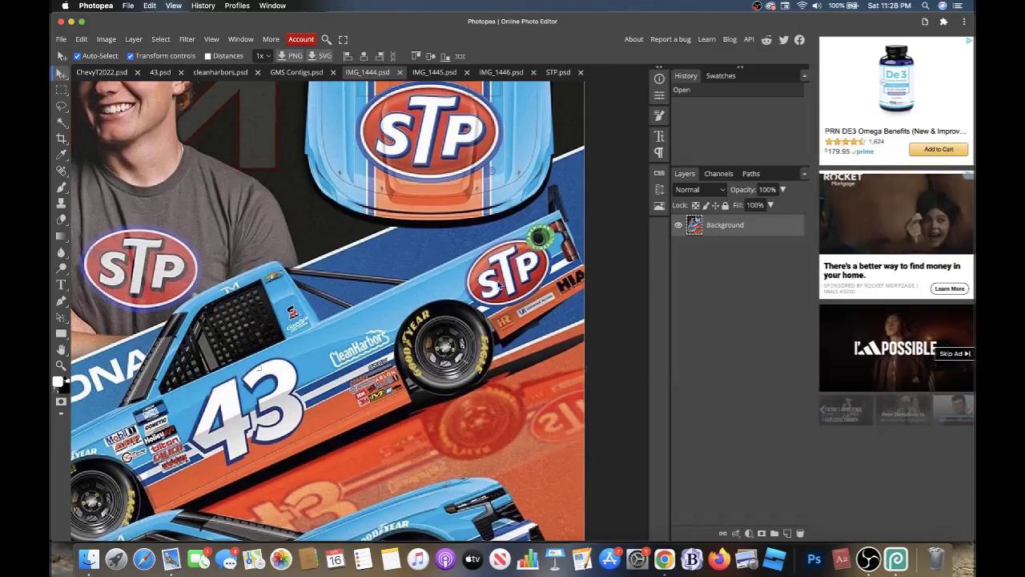
drag(261, 367, 366, 315)
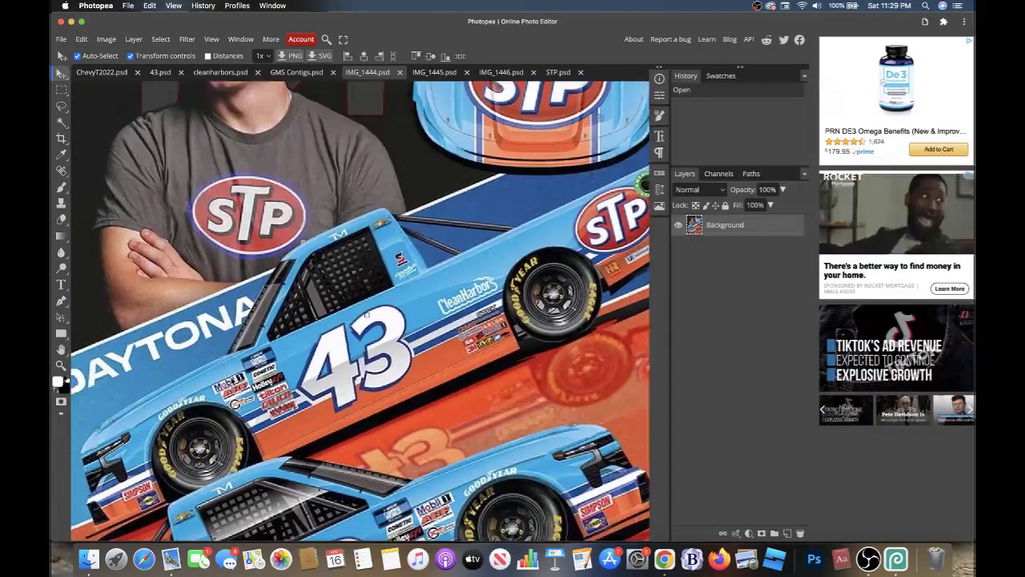
scroll(231, 382, up, 2)
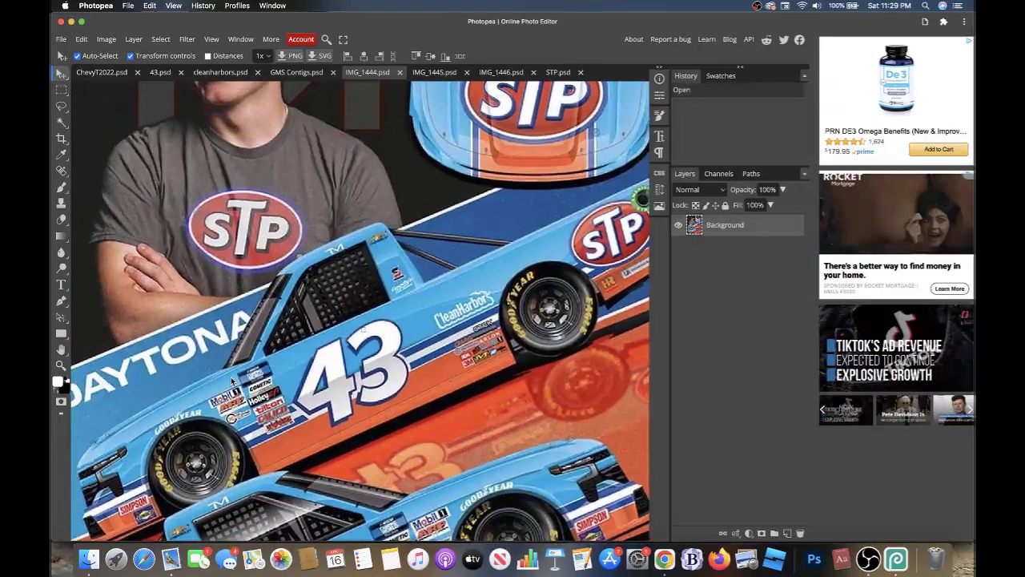
click(426, 73)
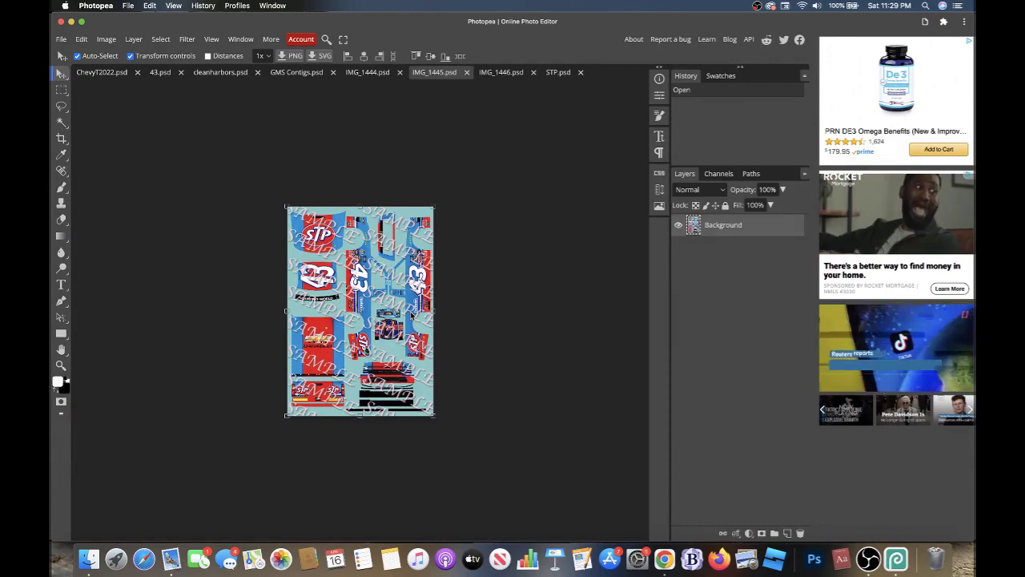
- Resize IMG_1445.psd to 2200 px wide by 3158 px high with proportions constrained
scroll(410, 315, up, 5)
scroll(410, 315, down, 2)
scroll(410, 315, down, 2)
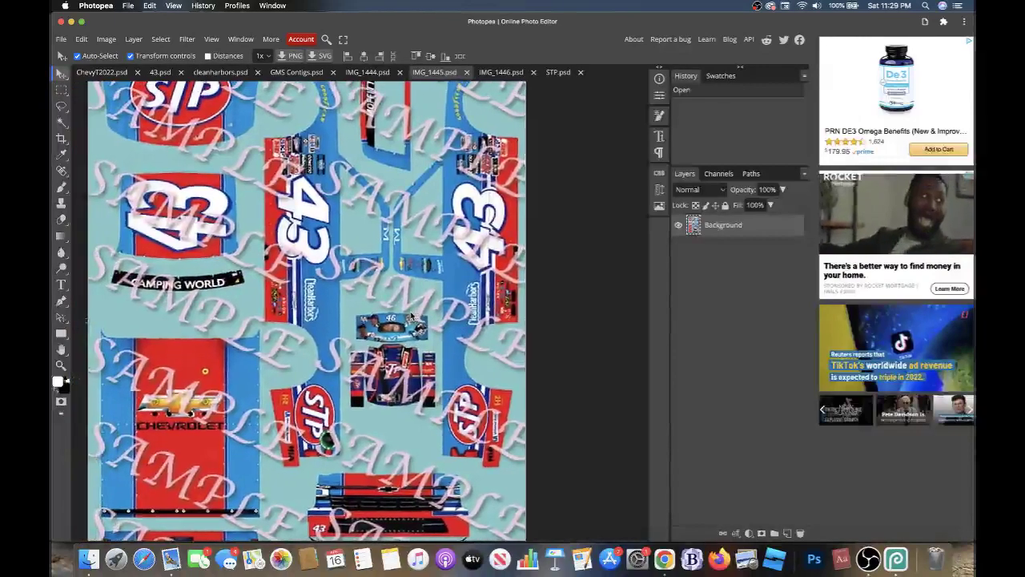
scroll(410, 315, down, 1)
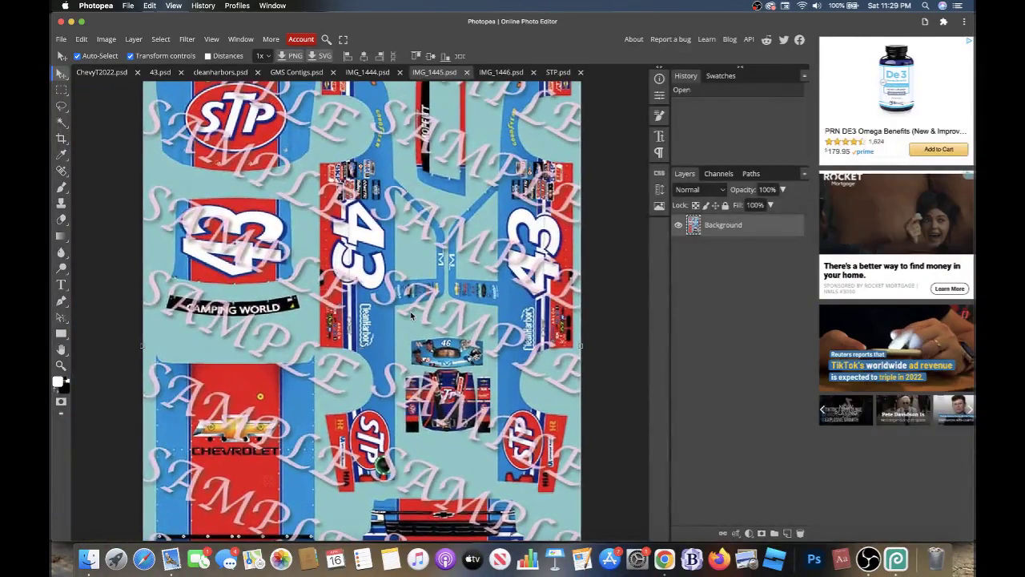
click(106, 38)
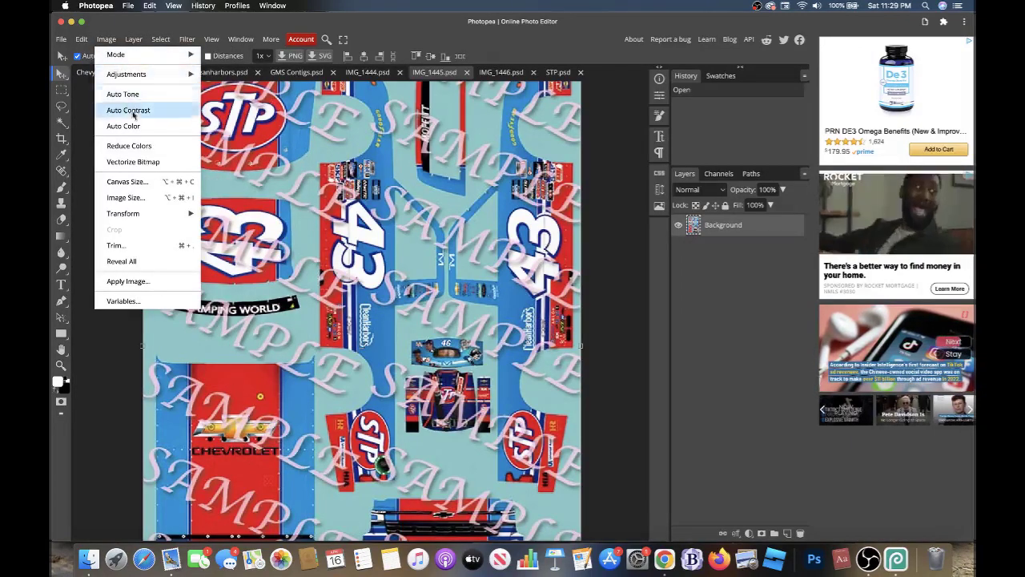
click(140, 197)
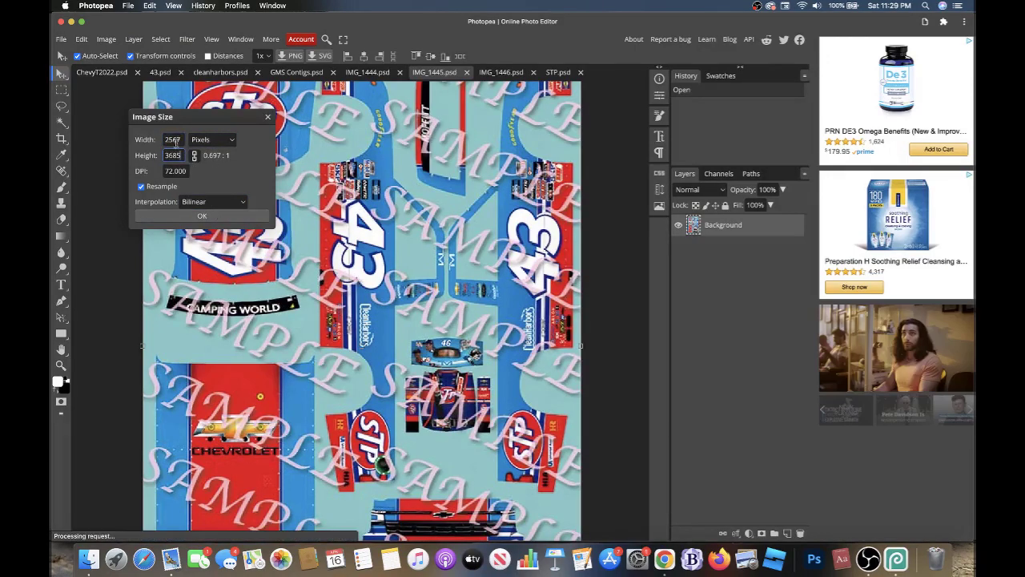
click(178, 141)
key(BackSpace)
text(00)
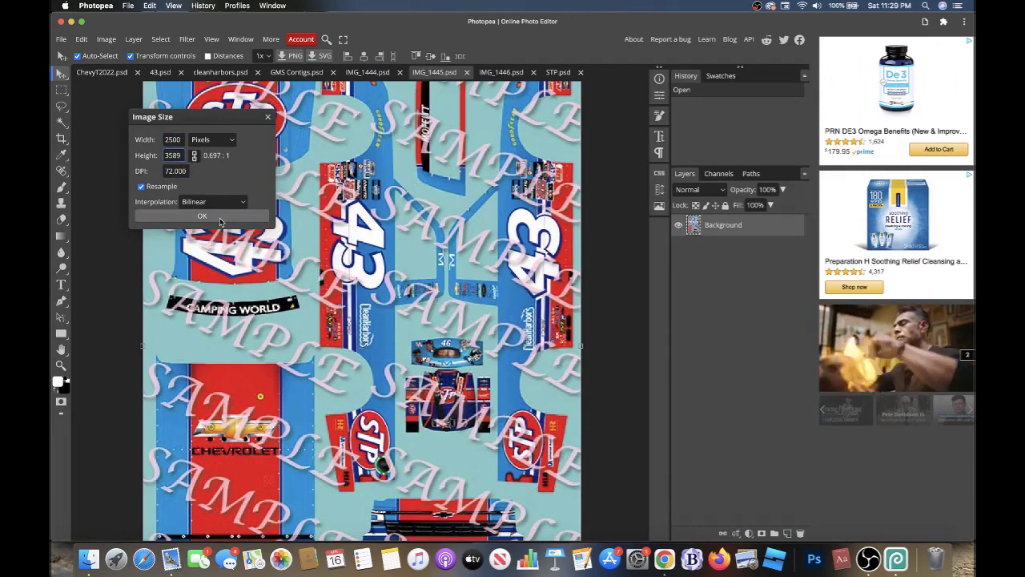
click(173, 140)
text(2200)
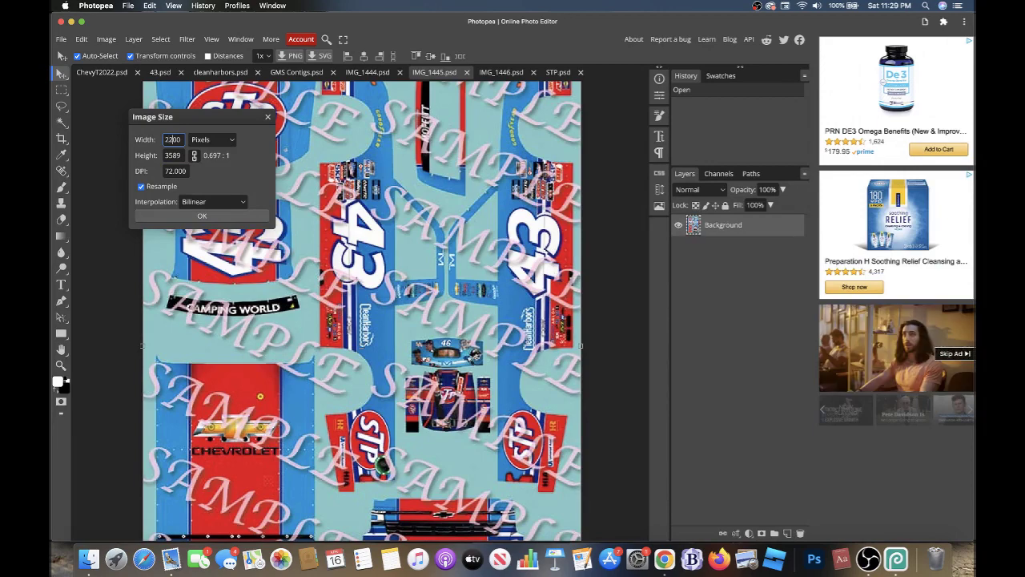
click(174, 155)
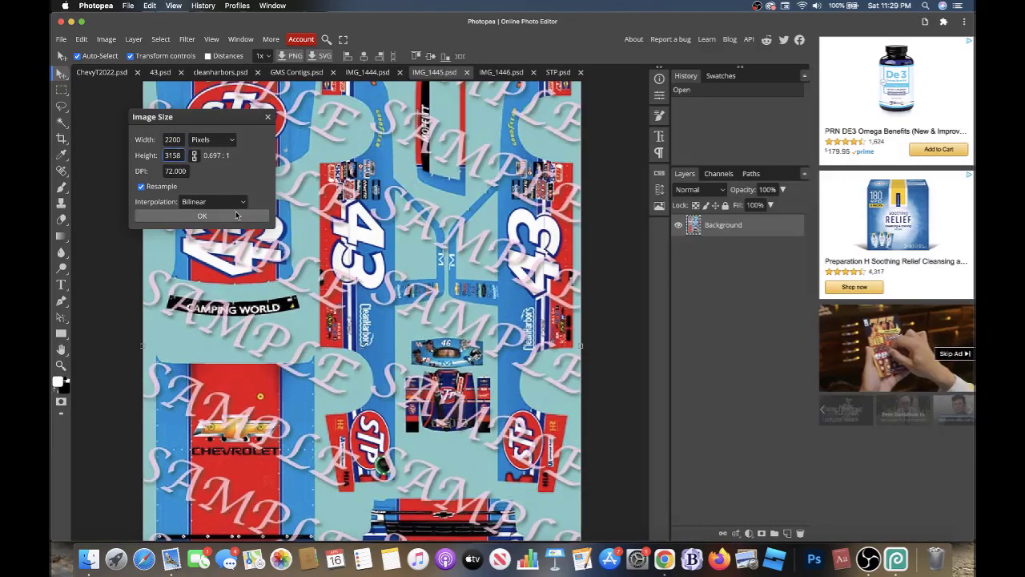
key(Return)
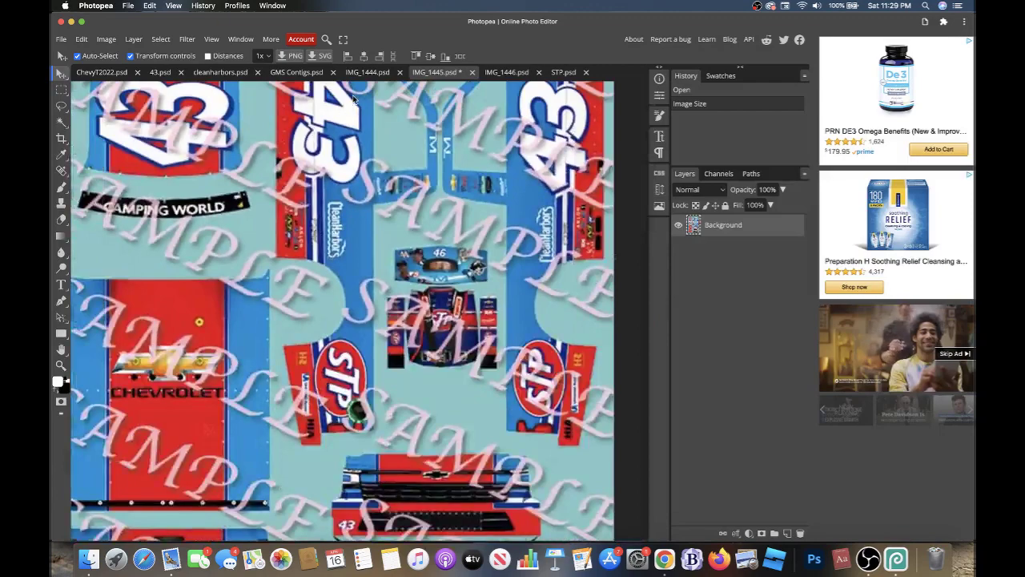
- Zoom in and out on the IMG_1446.psd truck side and top views, then view STP.psd
click(523, 72)
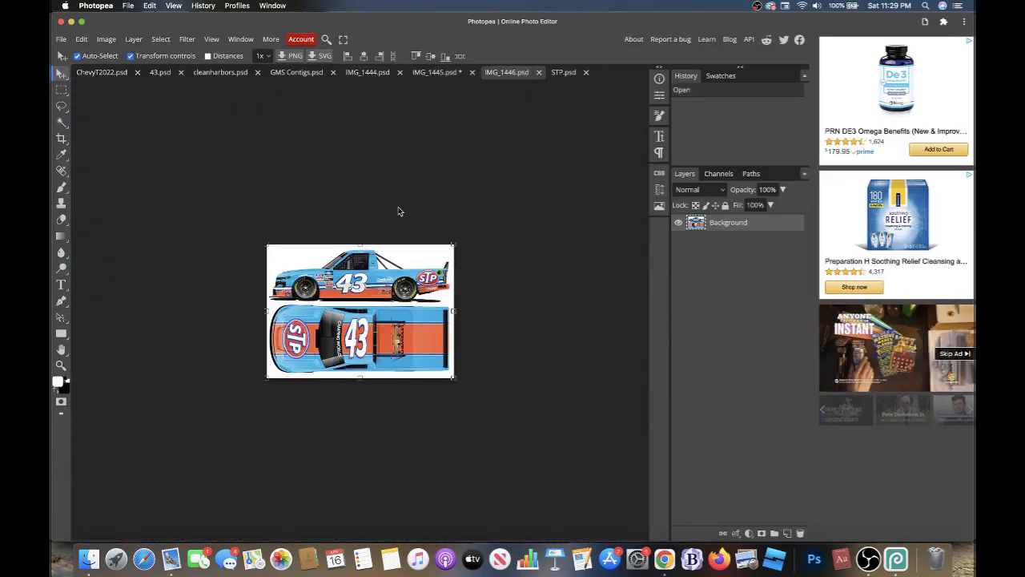
scroll(398, 212, up, 2)
scroll(210, 110, down, 1)
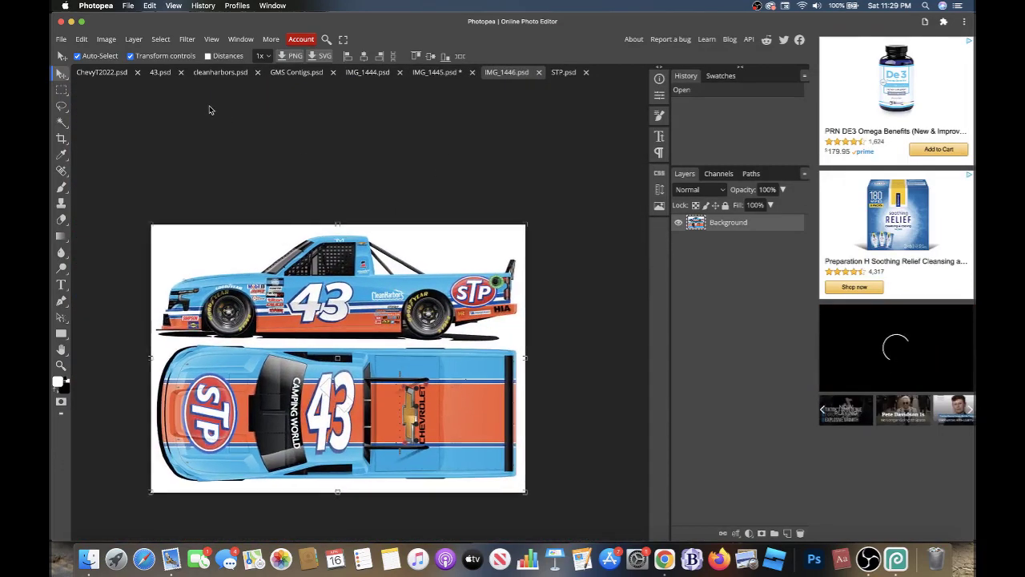
scroll(383, 301, up, 2)
scroll(383, 301, down, 2)
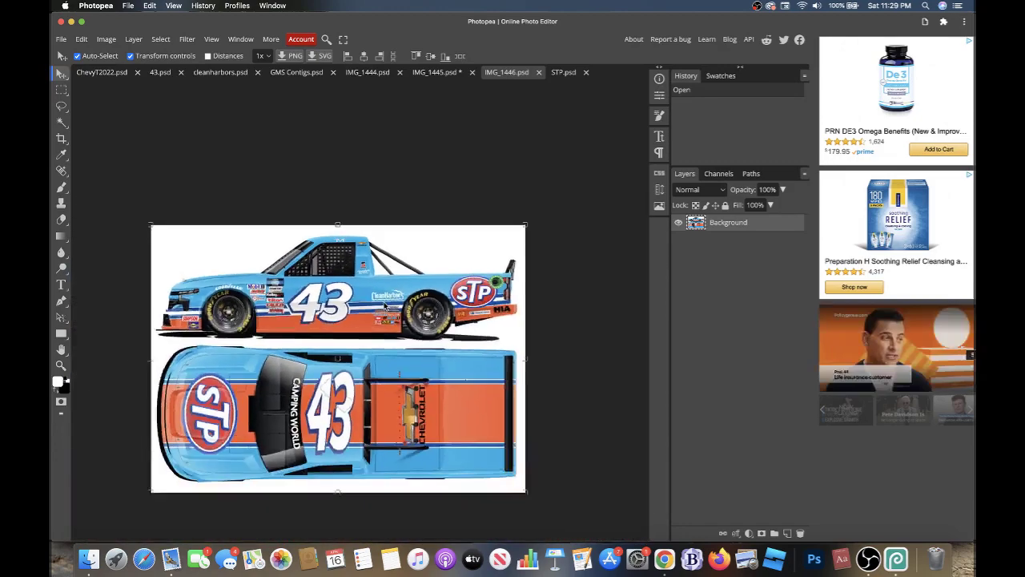
scroll(383, 301, down, 1)
scroll(383, 301, down, 1)
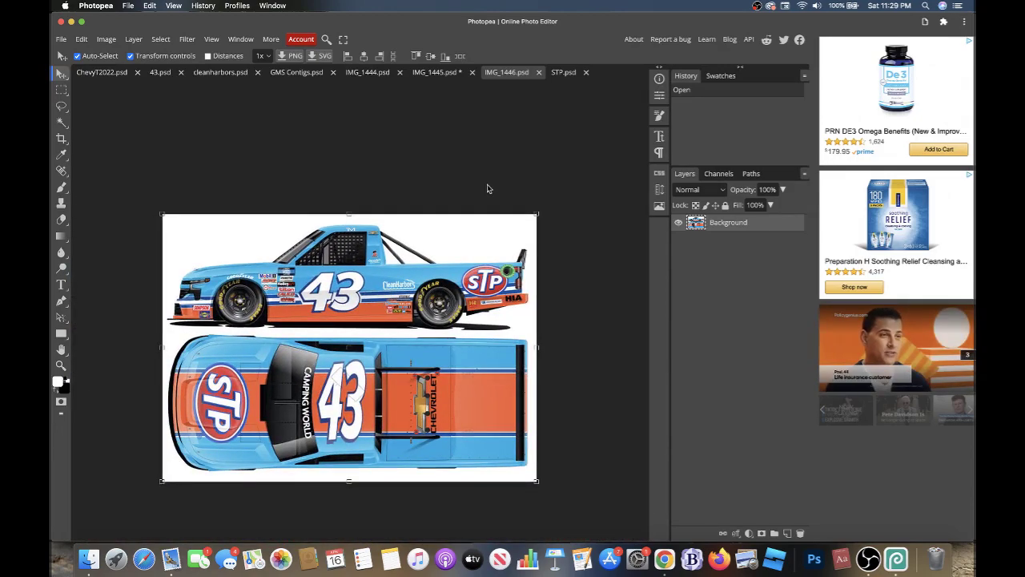
click(565, 76)
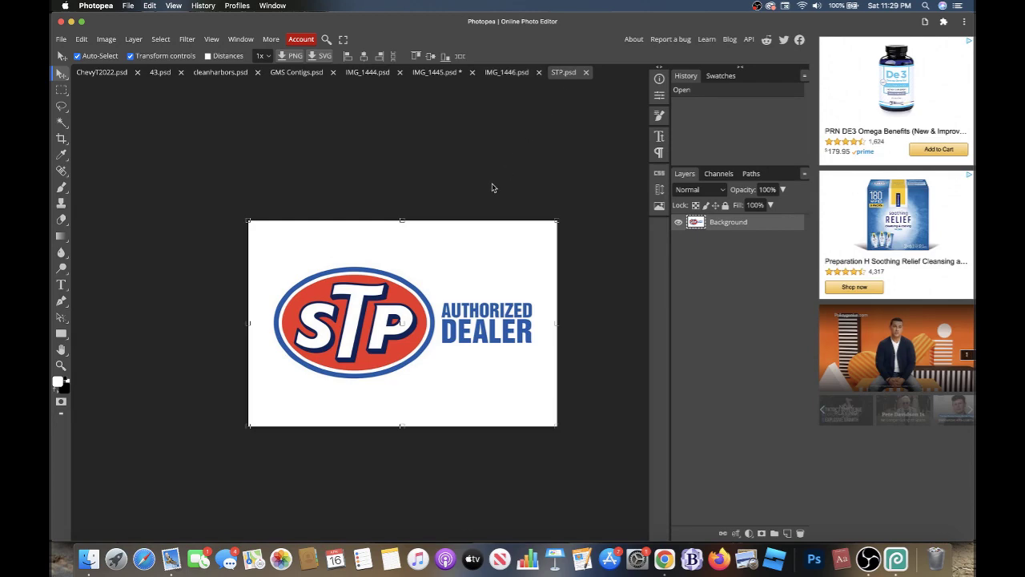
- Delete the STP logo's white background and erase the AUTHORIZED DEALER text
click(61, 122)
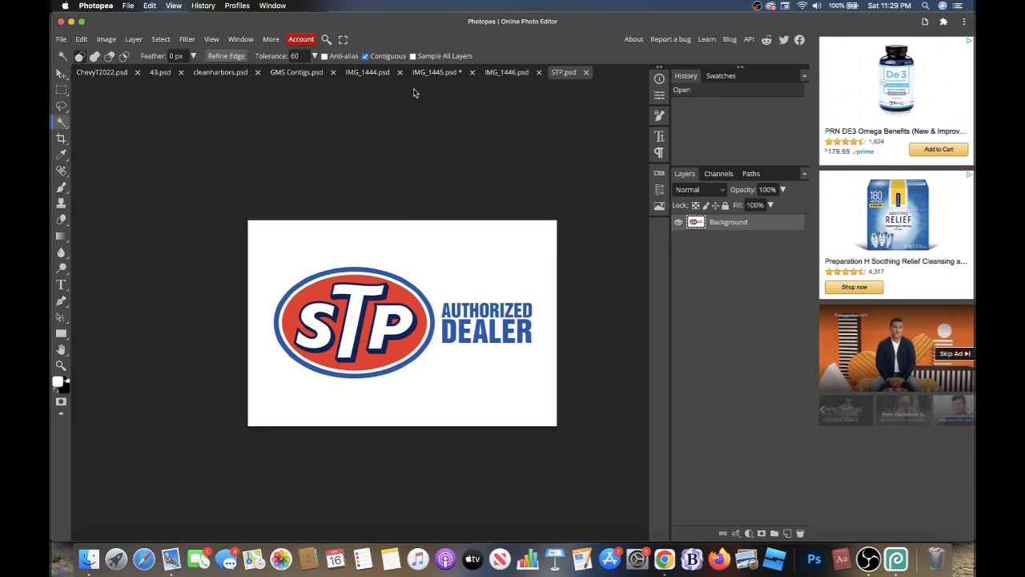
click(356, 239)
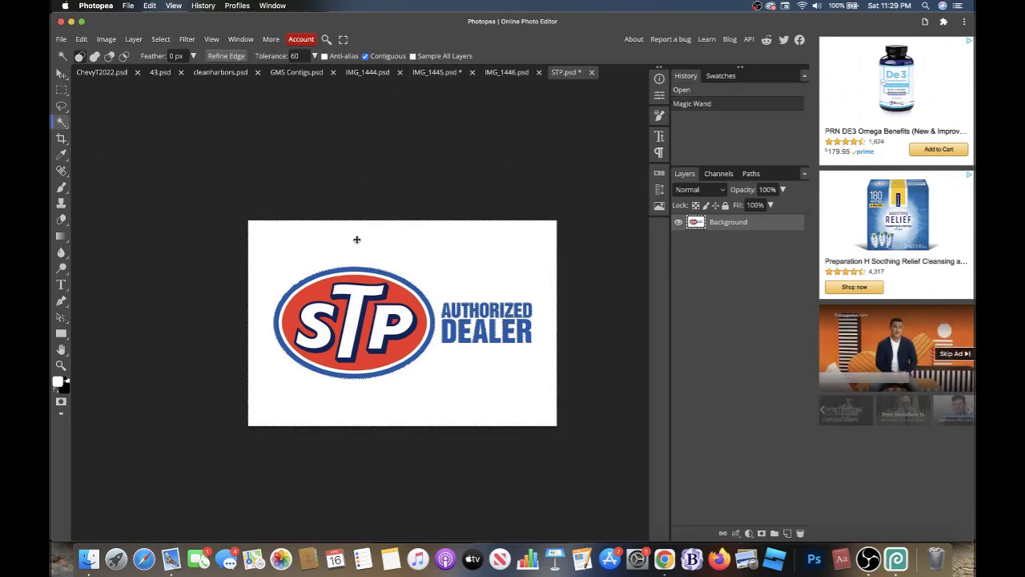
key(Delete)
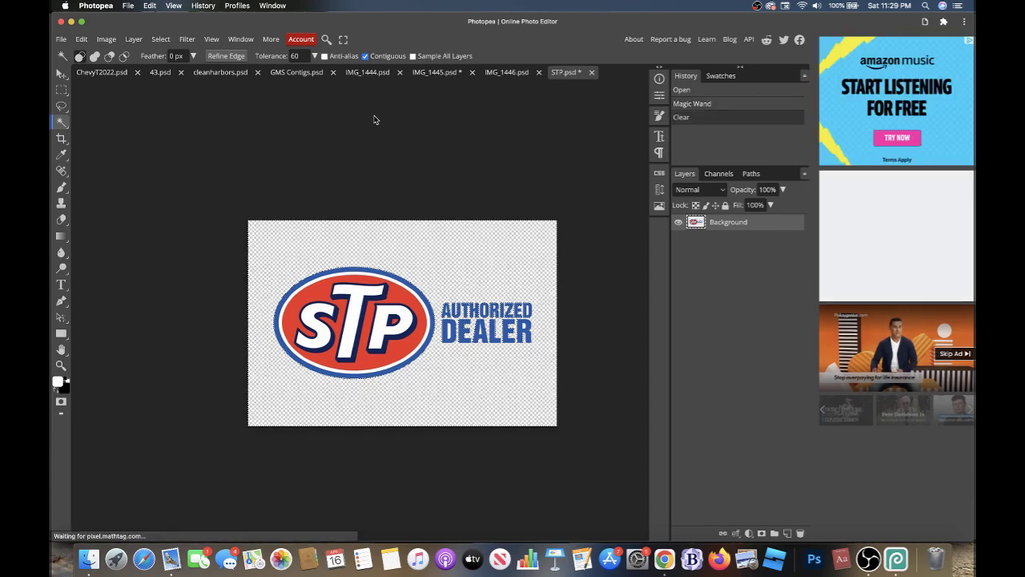
key(ctrl+d)
key(m)
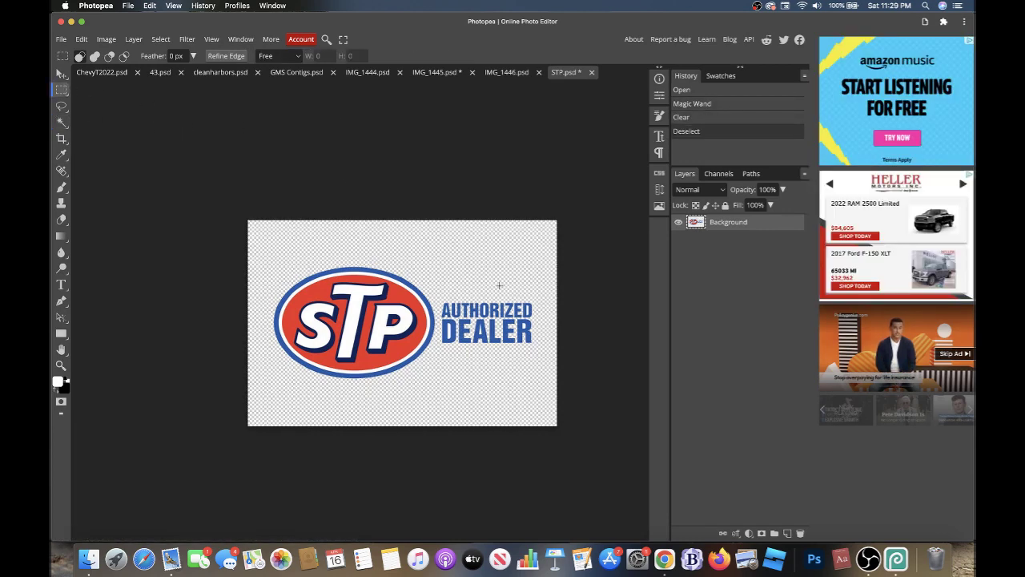
drag(549, 360, 437, 283)
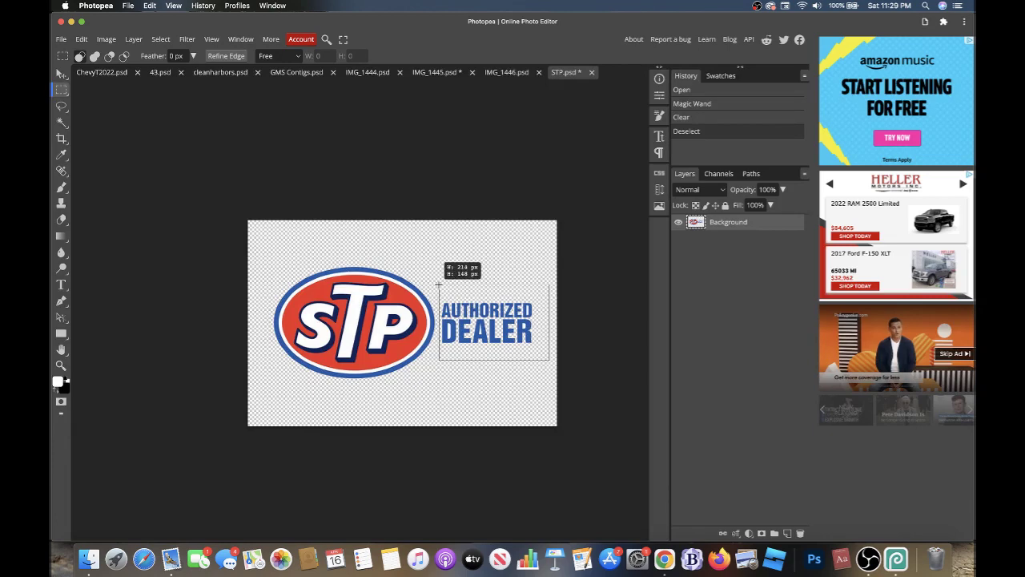
key(Delete)
key(ctrl+d)
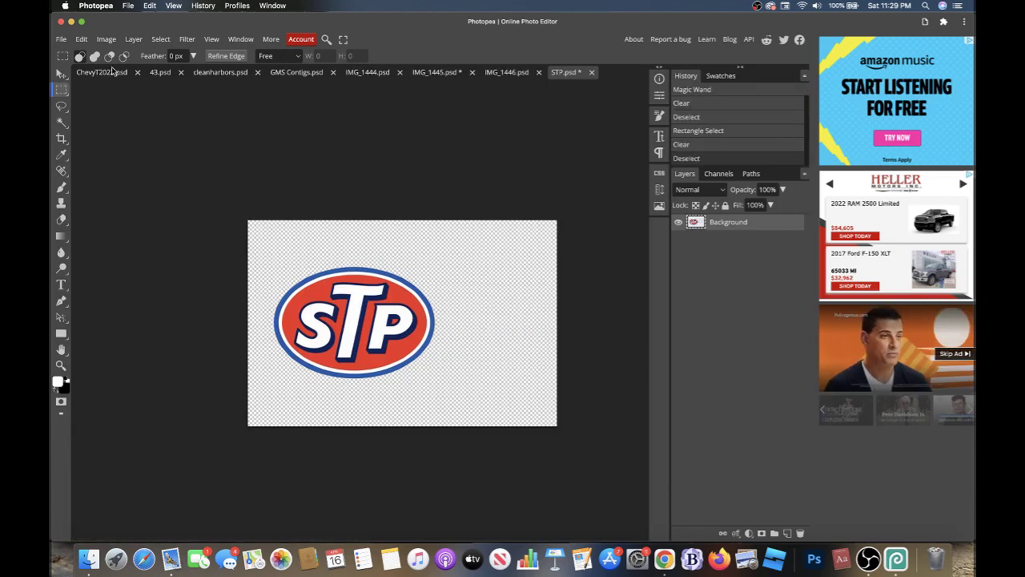
- Apply Vibrance 15 and Saturation 100 to the STP logo, then return to IMG_1446.psd
click(106, 38)
mouse_move(127, 73)
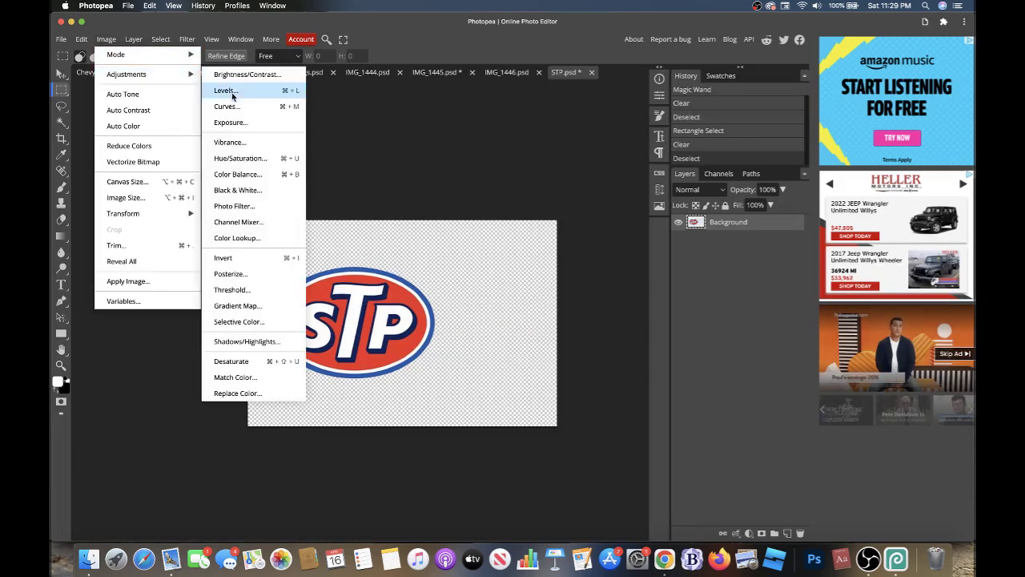
click(240, 142)
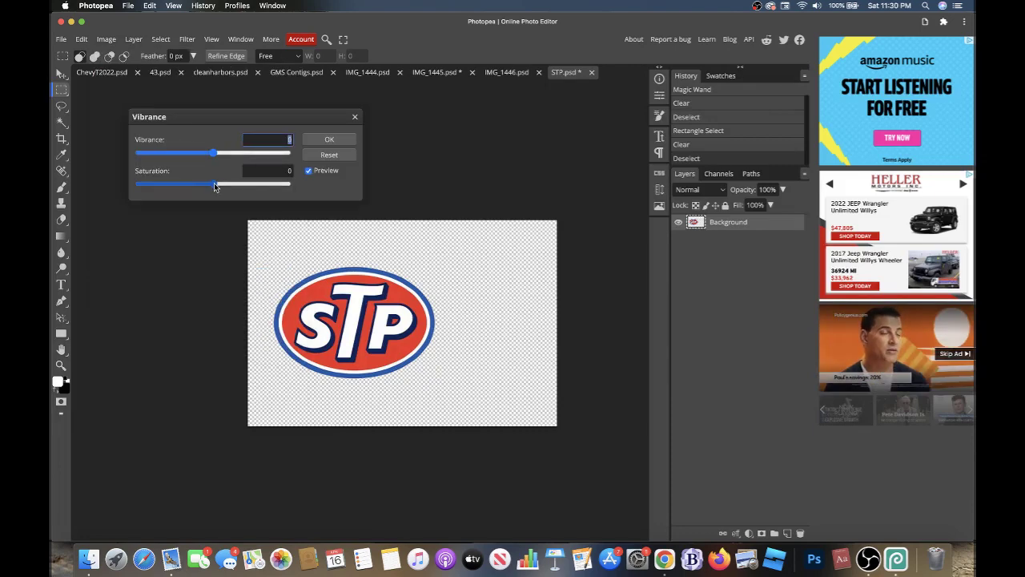
drag(215, 184, 286, 184)
drag(213, 153, 225, 154)
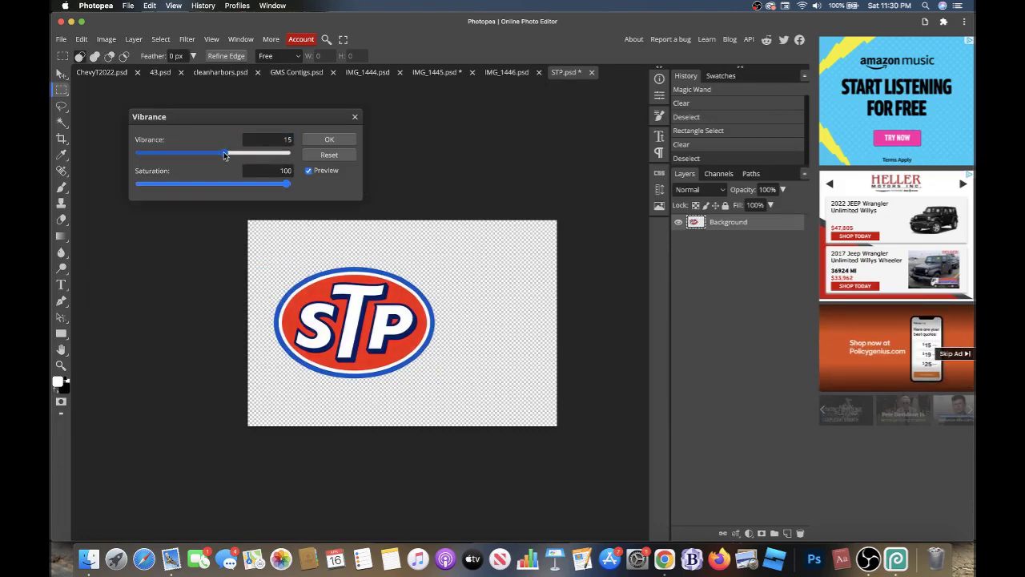
click(328, 140)
click(505, 72)
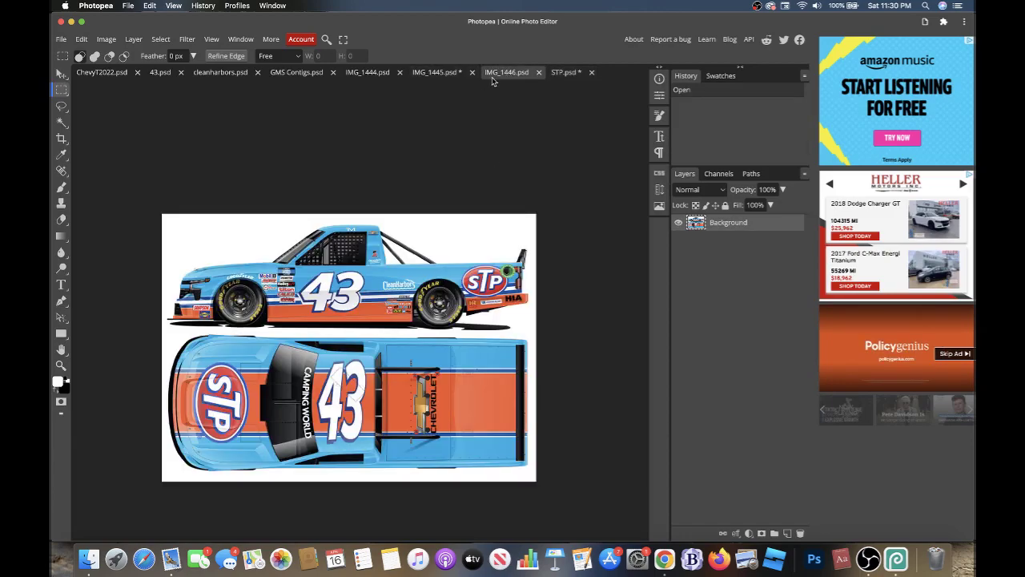
- Zoom into IMG_1446, then browse IMG_1445, IMG_1444, GMS Contigs and cleanharbors before reaching 43.psd
scroll(450, 313, up, 2)
scroll(445, 317, up, 2)
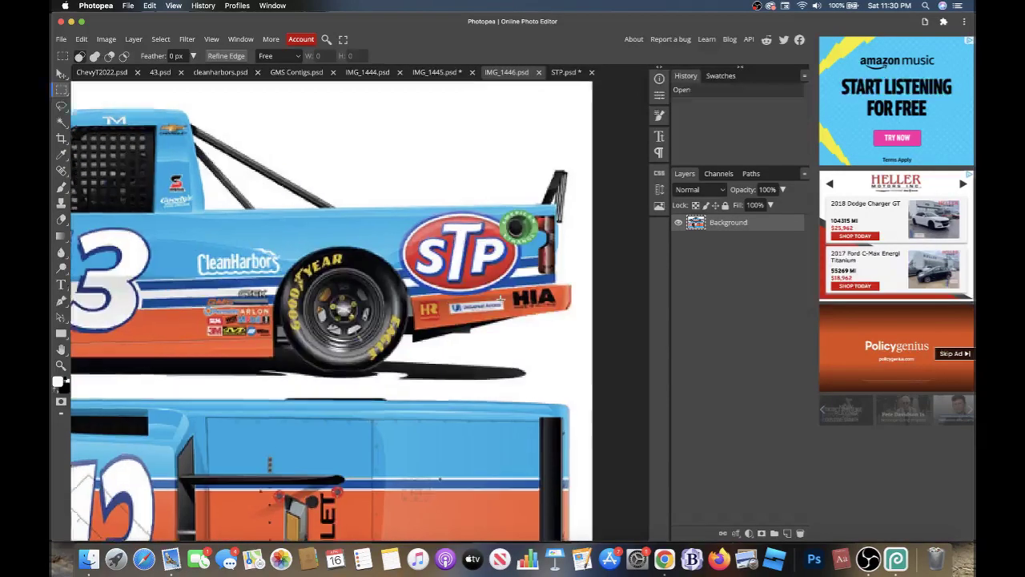
scroll(443, 322, up, 2)
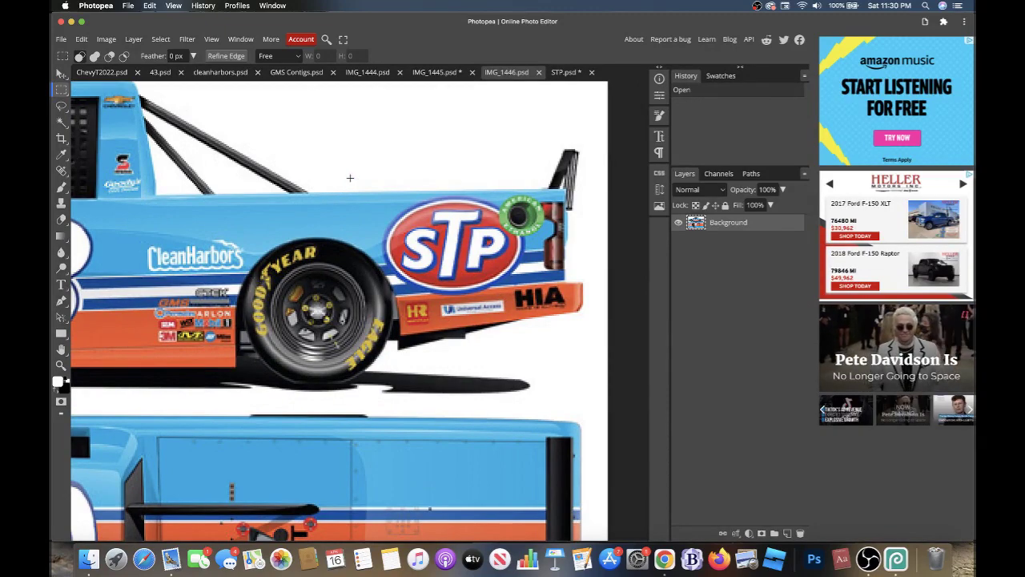
click(437, 72)
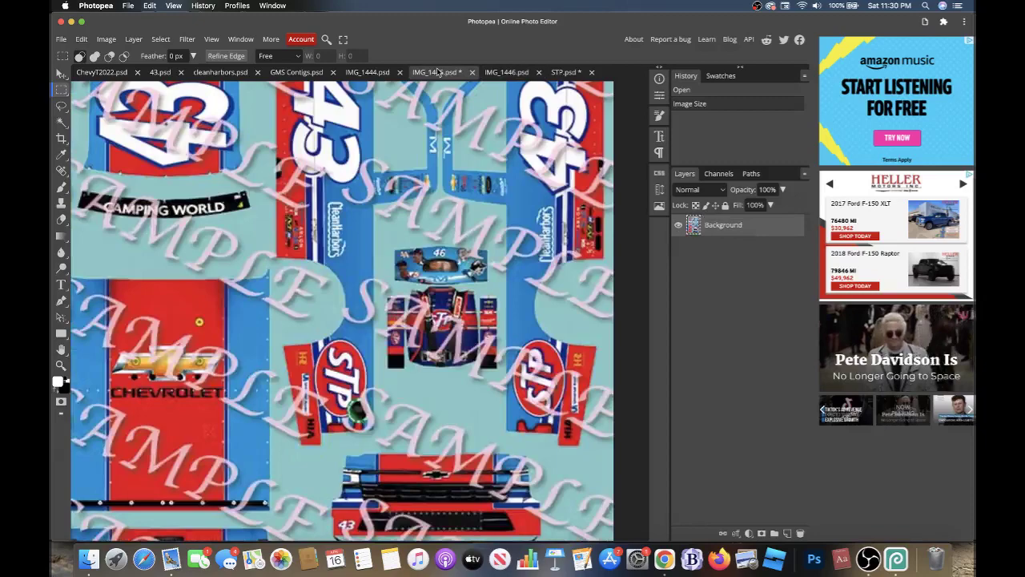
click(368, 72)
click(303, 73)
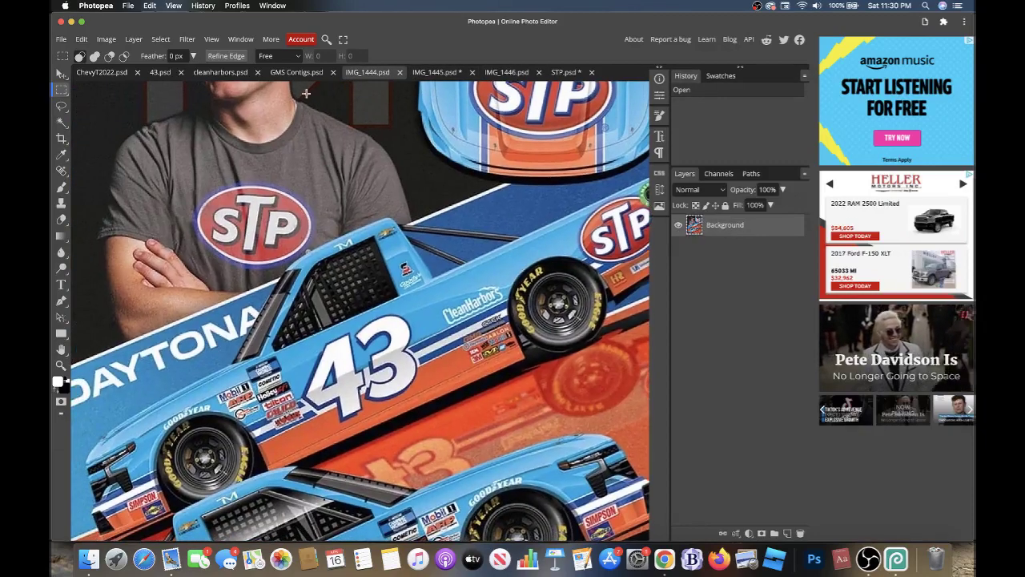
click(368, 72)
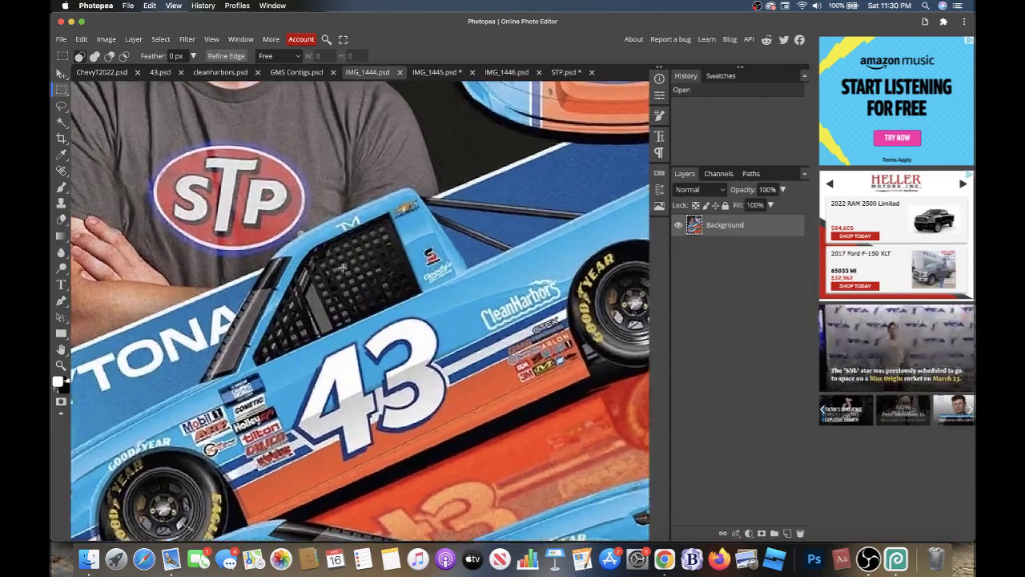
scroll(342, 267, down, 3)
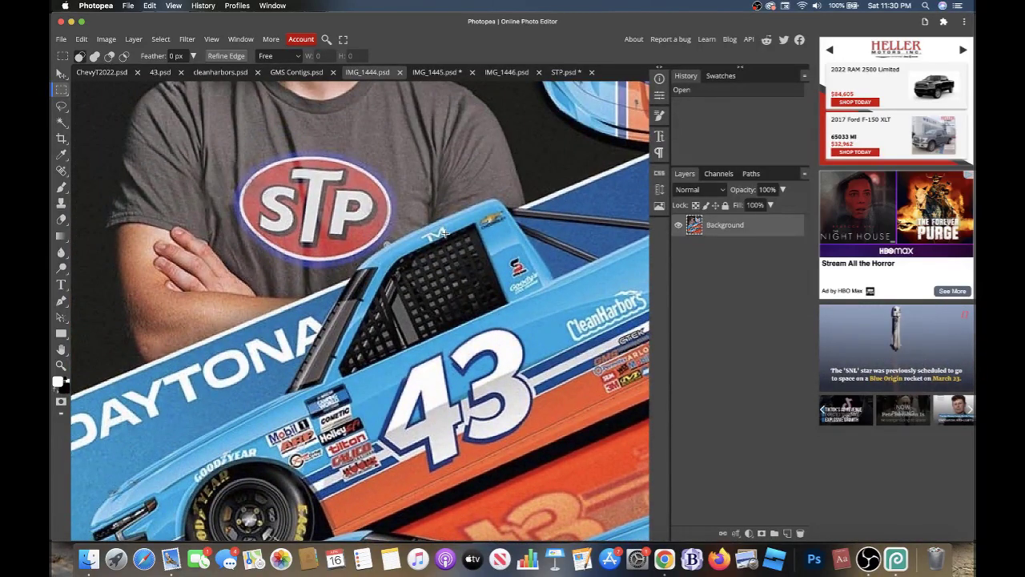
click(307, 73)
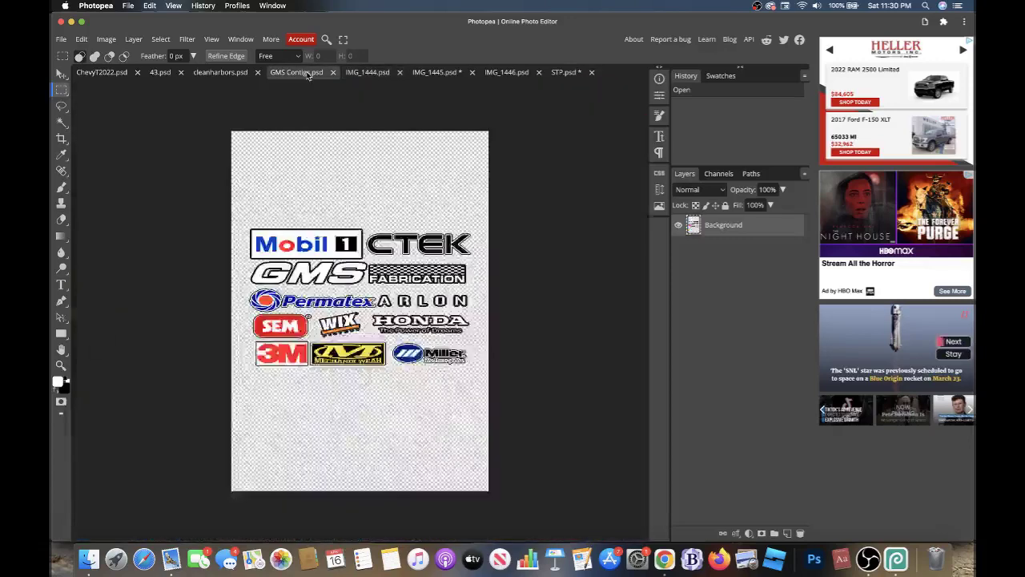
click(220, 74)
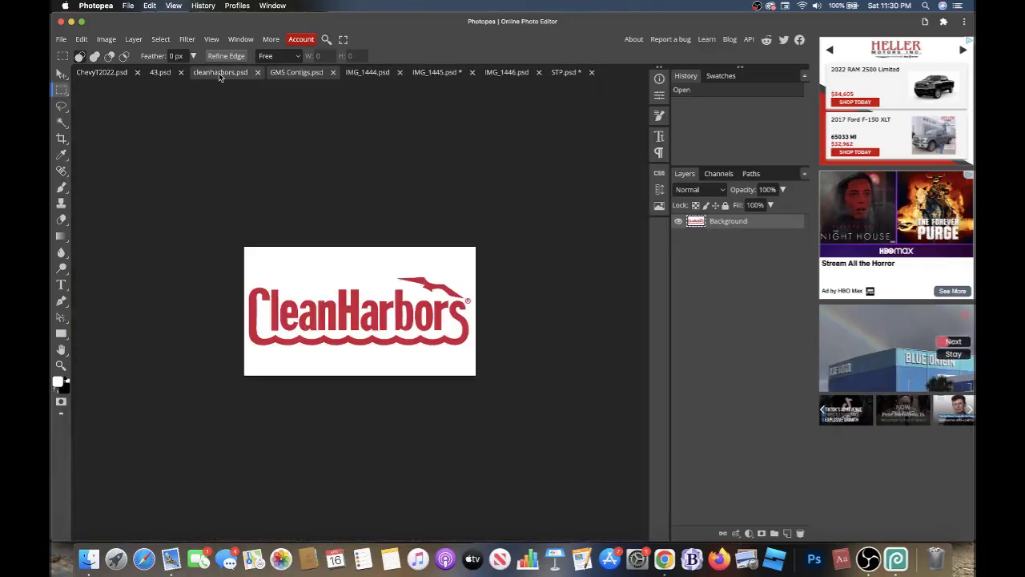
click(160, 73)
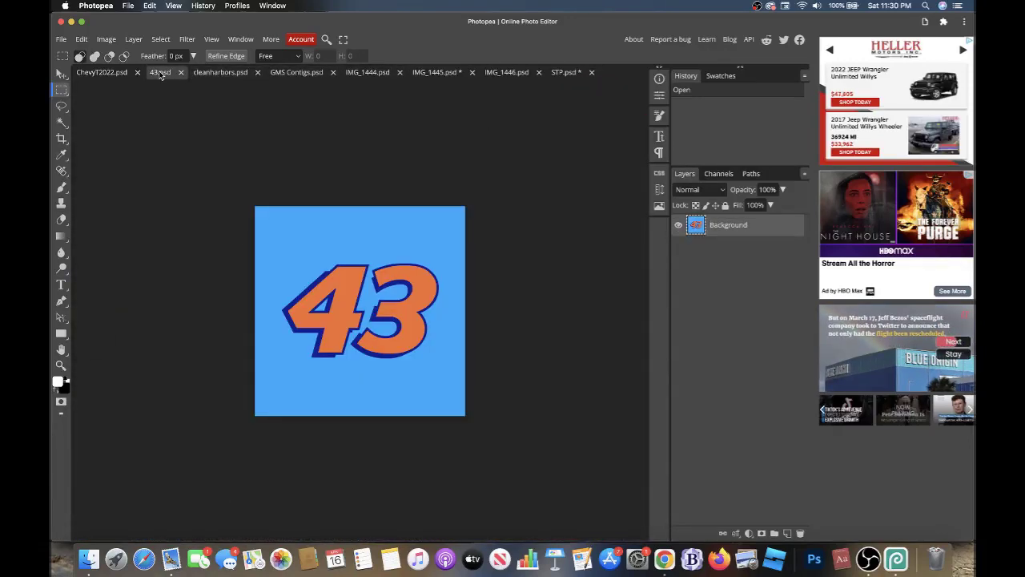
- Set Magic Wand tolerance to 30 and delete the light-blue background around the 43
click(61, 123)
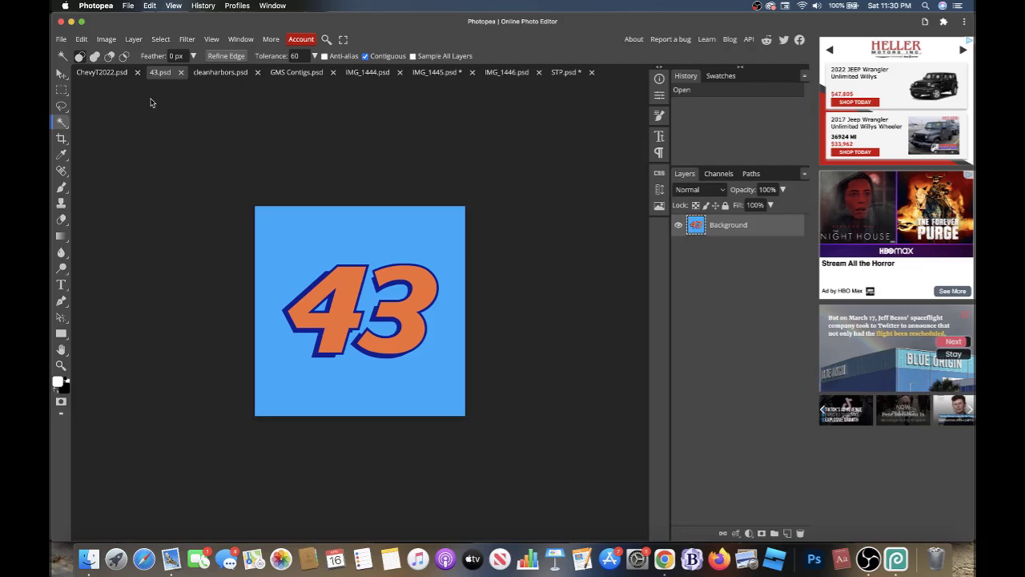
click(295, 56)
text(30)
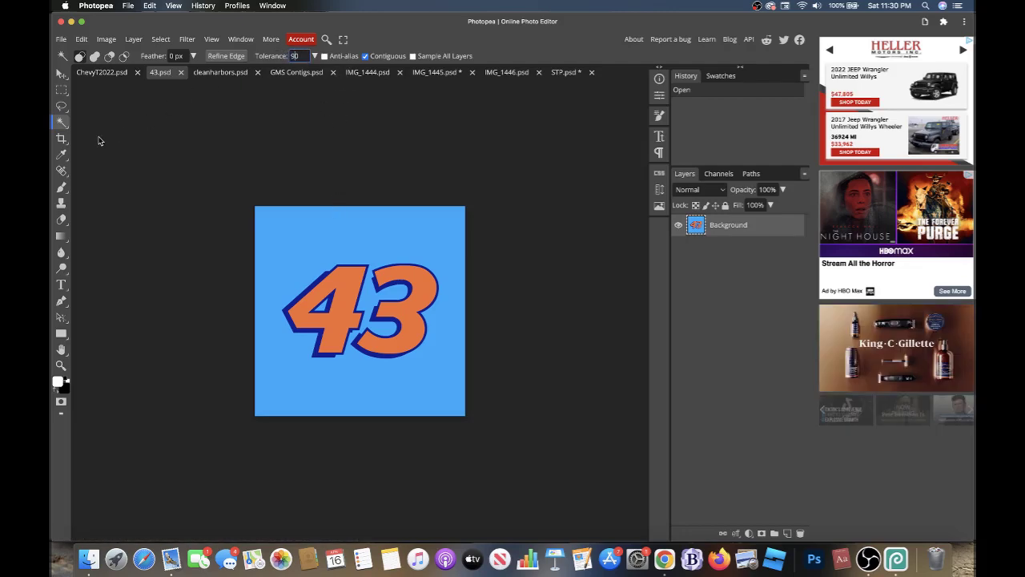
click(58, 76)
key(w)
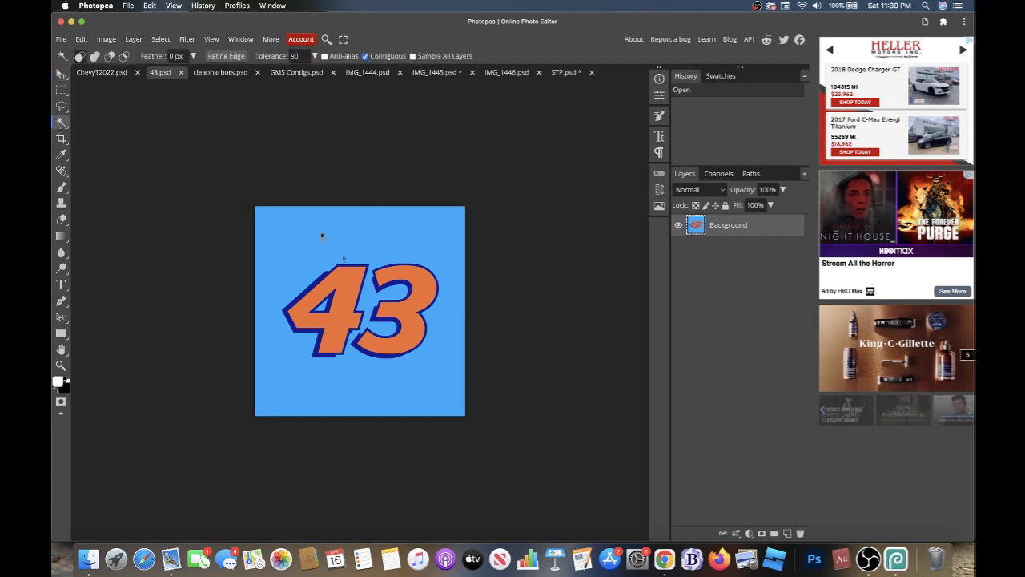
click(311, 242)
key(Delete)
key(ctrl+d)
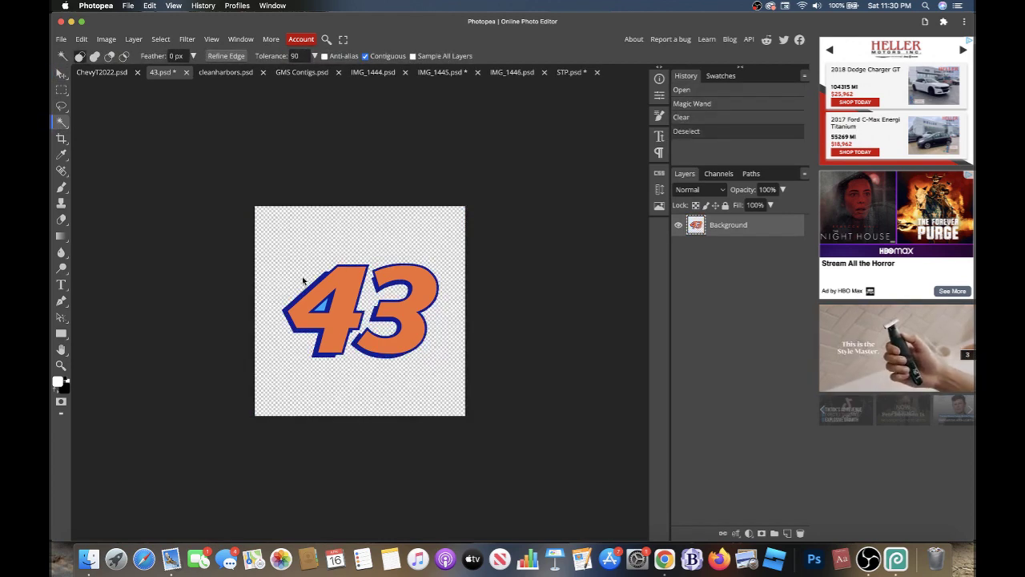
- Clear the light-blue gap inside the 4 to transparency and deselect
click(322, 308)
key(ctrl+d)
click(322, 307)
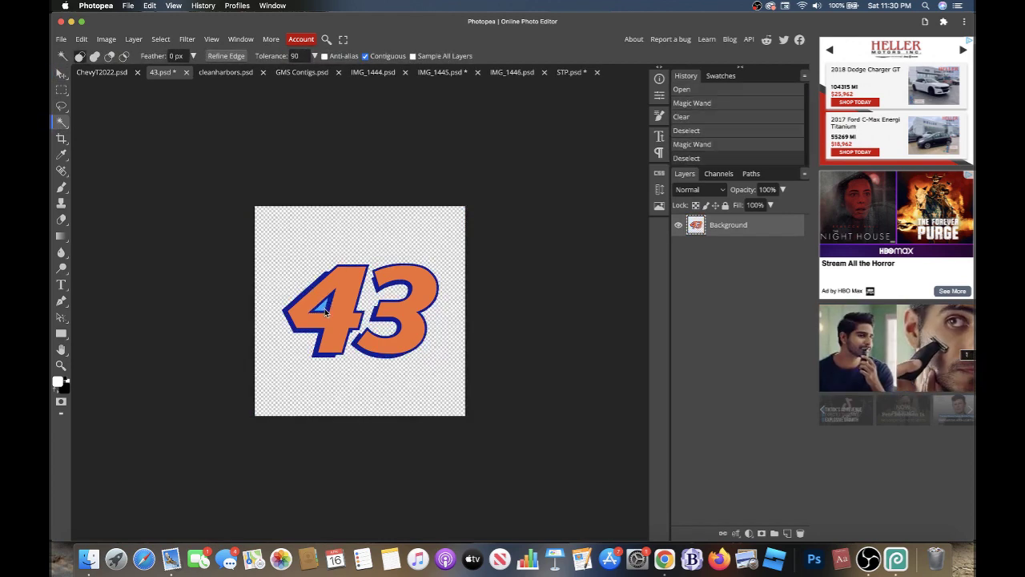
key(Delete)
key(ctrl+d)
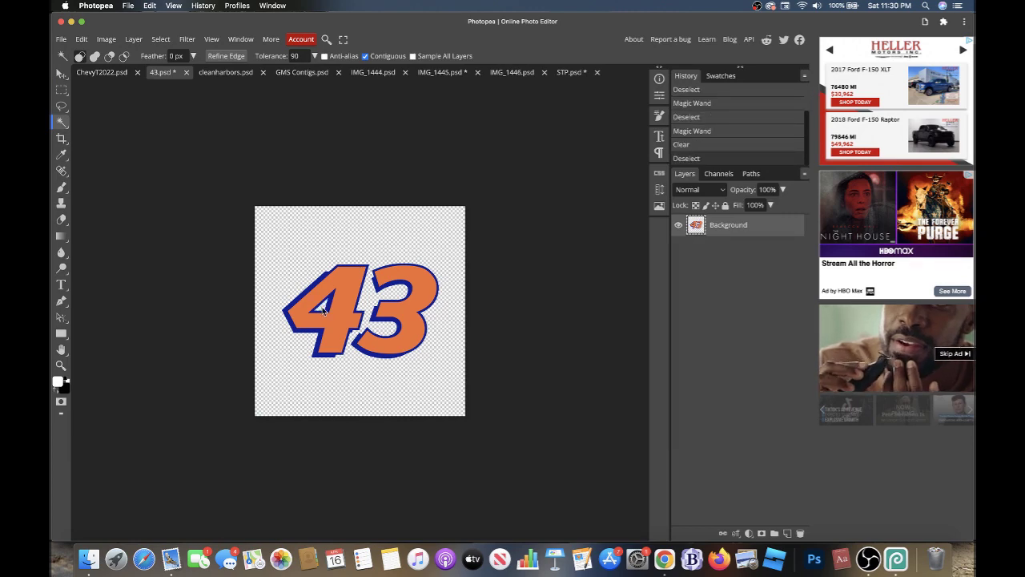
click(102, 72)
- Move the IMG_1444 tab next to ChevyT2022 and bring 43.psd back up
click(210, 74)
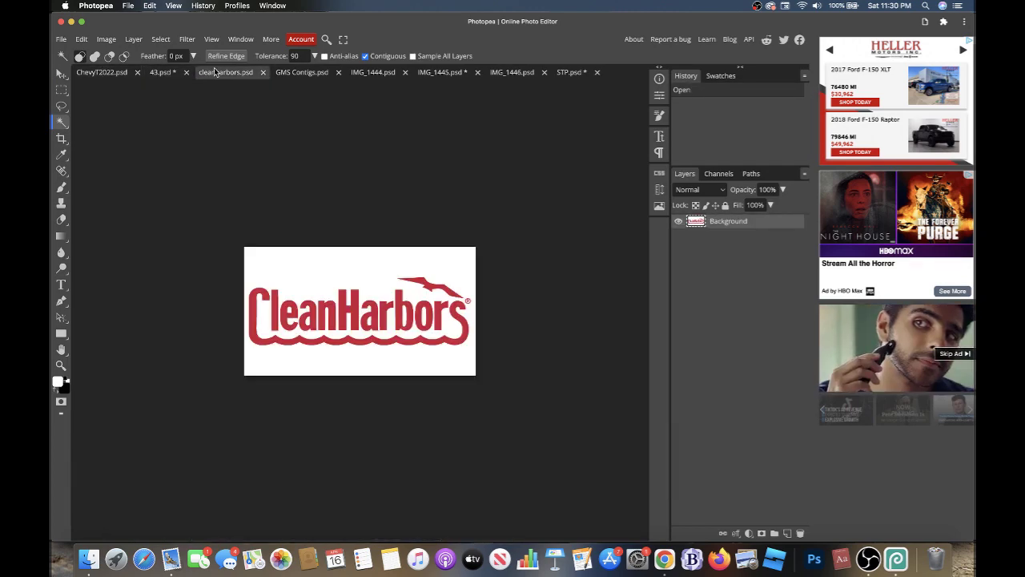
click(301, 73)
mouse_move(398, 74)
mouse_down()
mouse_move(148, 78)
mouse_move(160, 74)
mouse_up()
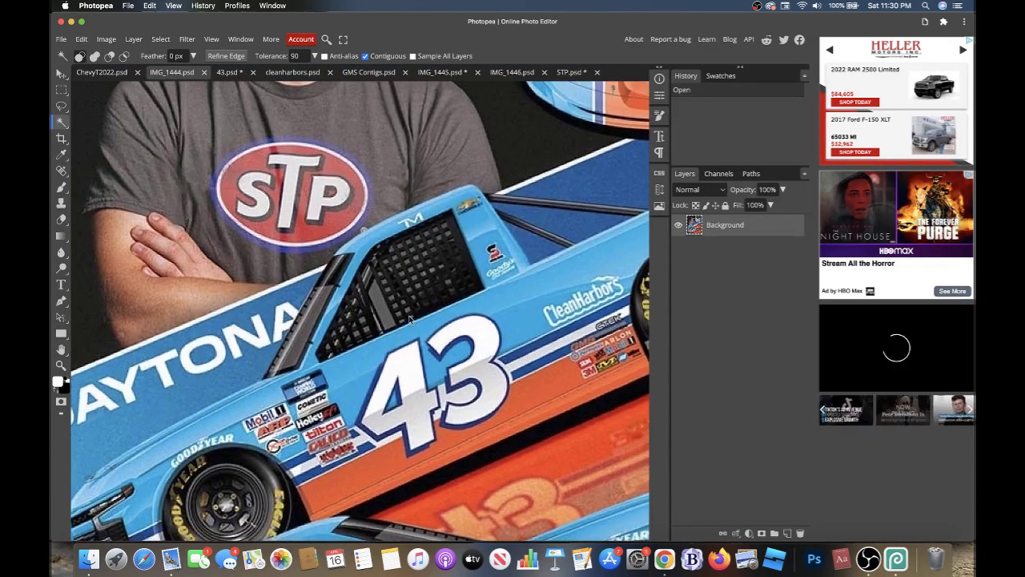
key(i)
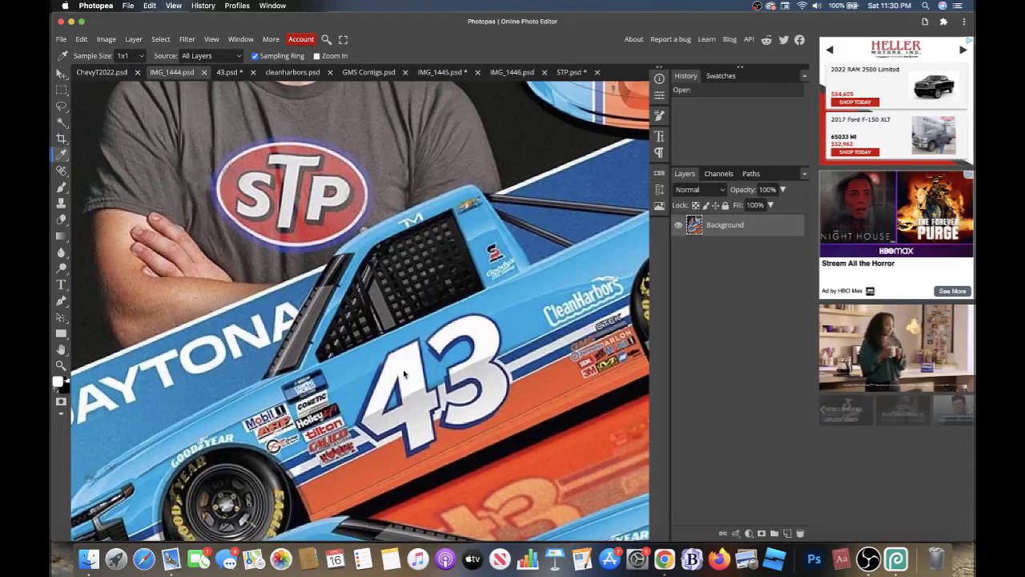
click(227, 73)
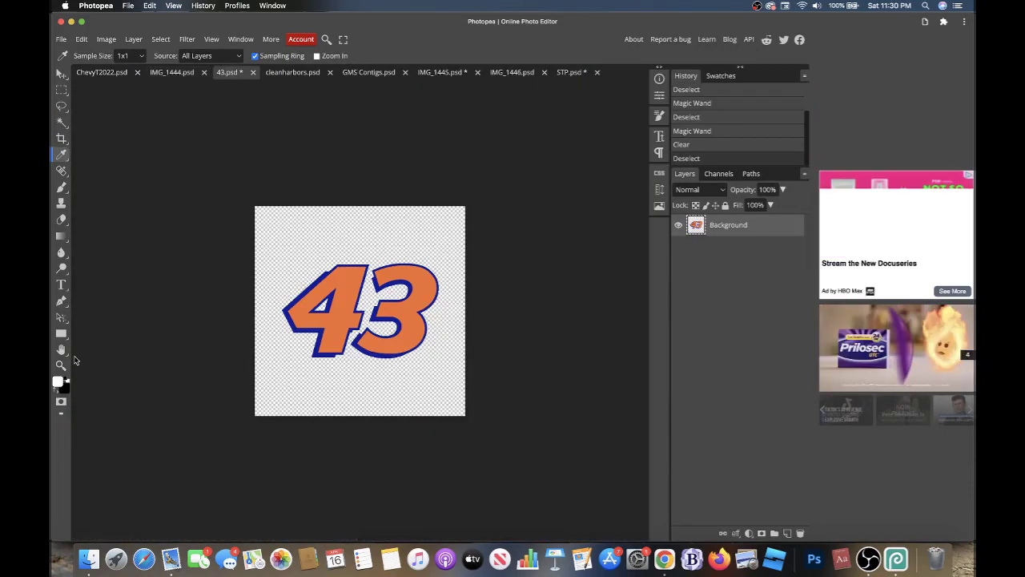
- Lock the 43 layer and bucket-fill its digits with white #ffffff, then return to IMG_1445.psd
click(58, 382)
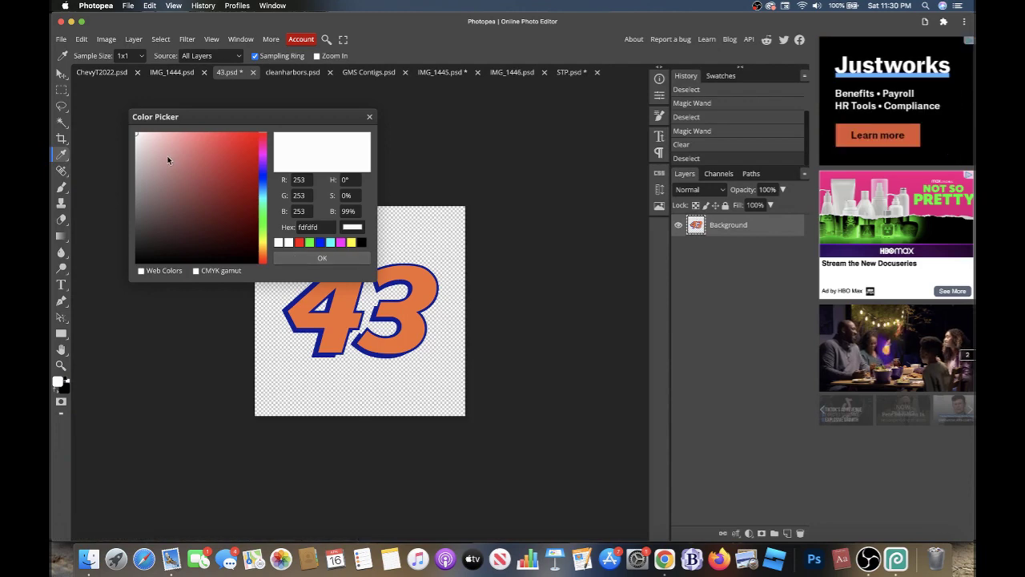
drag(167, 158, 100, 105)
click(321, 258)
click(62, 235)
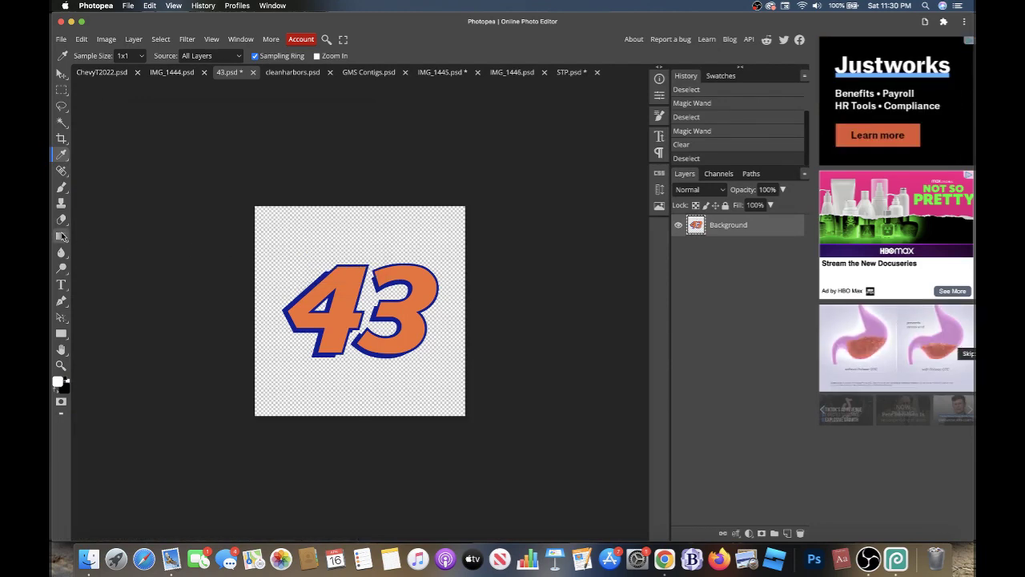
click(92, 251)
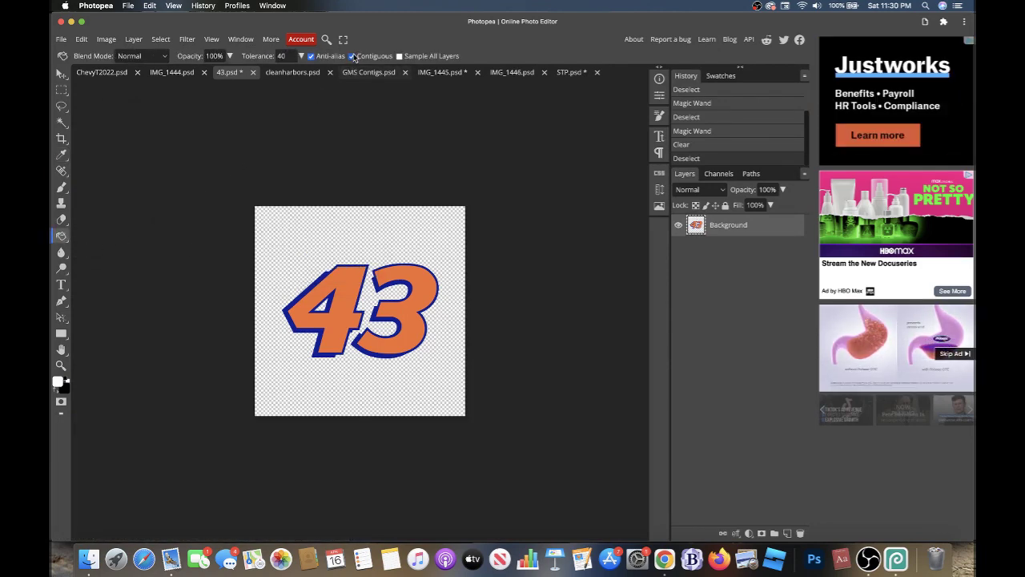
click(695, 205)
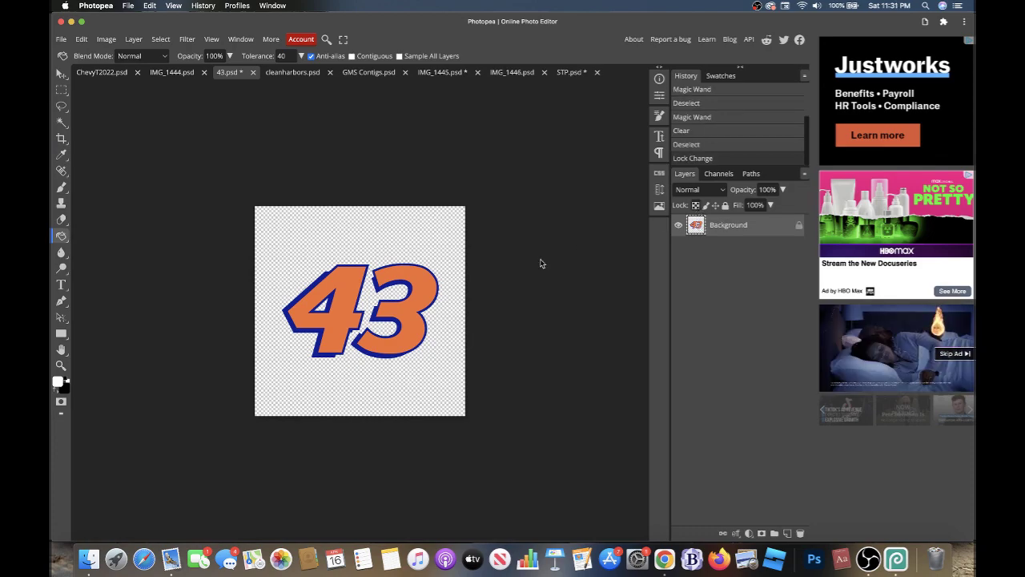
click(411, 307)
click(293, 72)
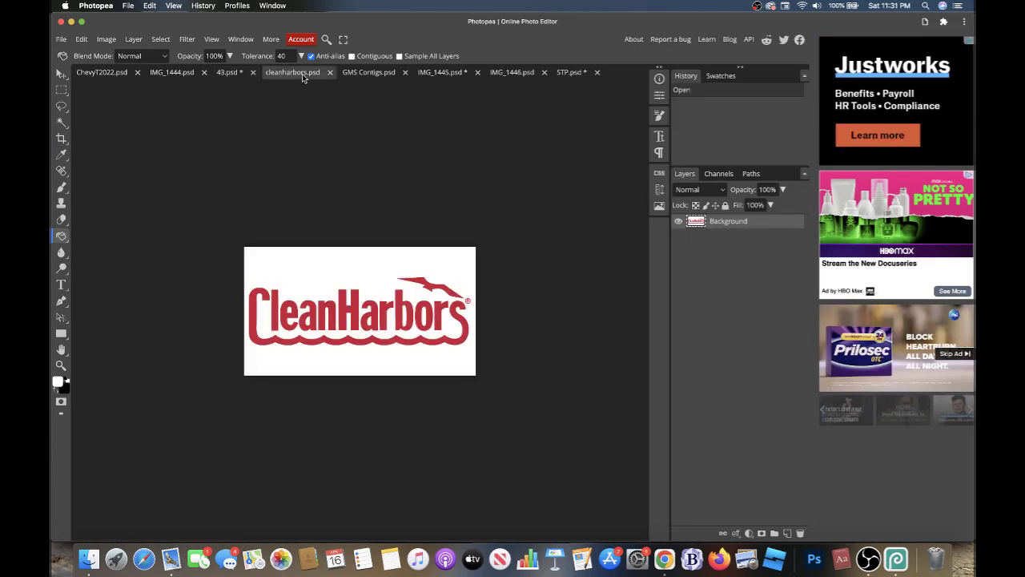
click(369, 72)
click(442, 73)
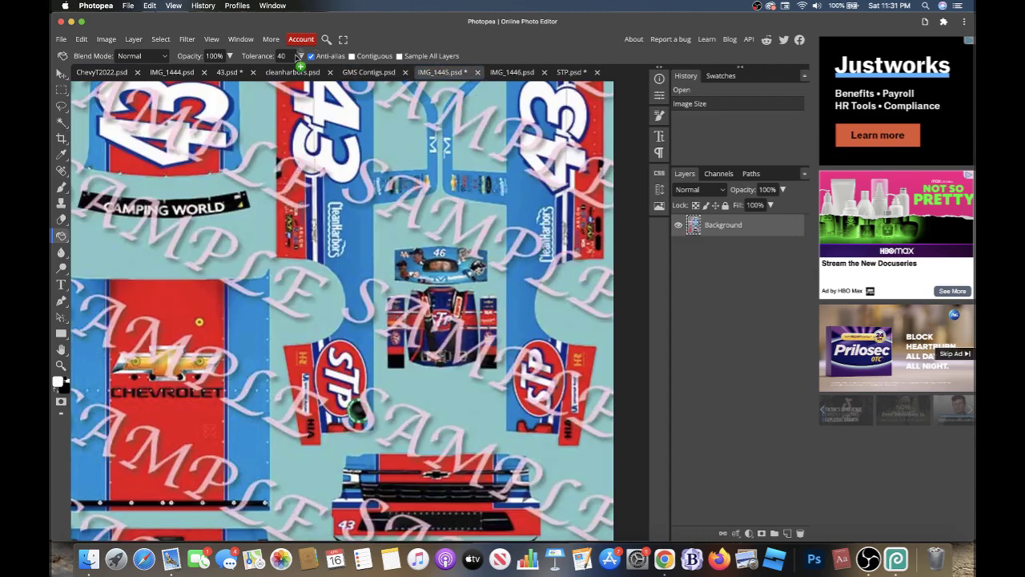
- Move IMG_1445 after IMG_1444 in the tab order and zoom into 43.psd
drag(197, 73, 239, 76)
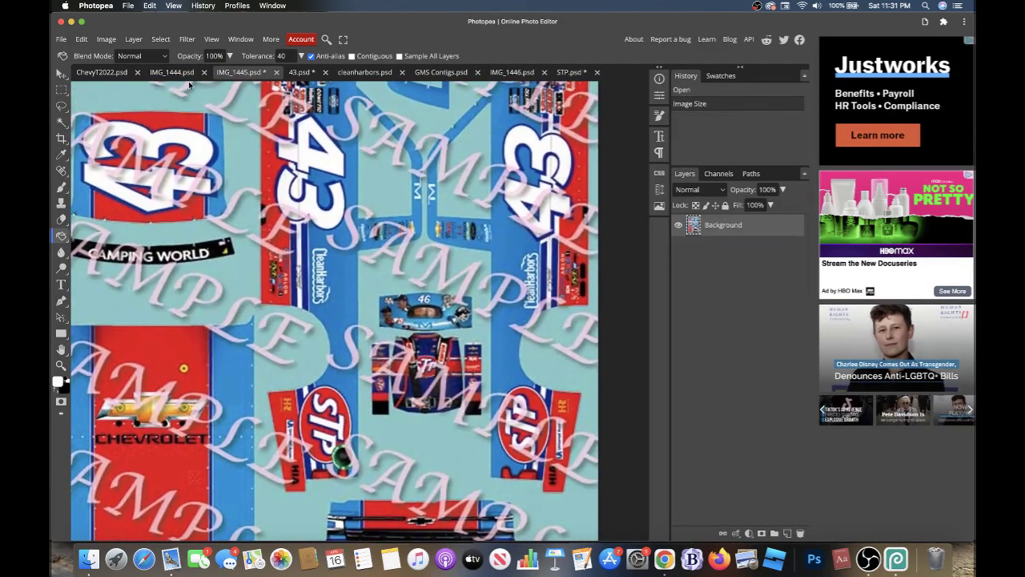
click(300, 72)
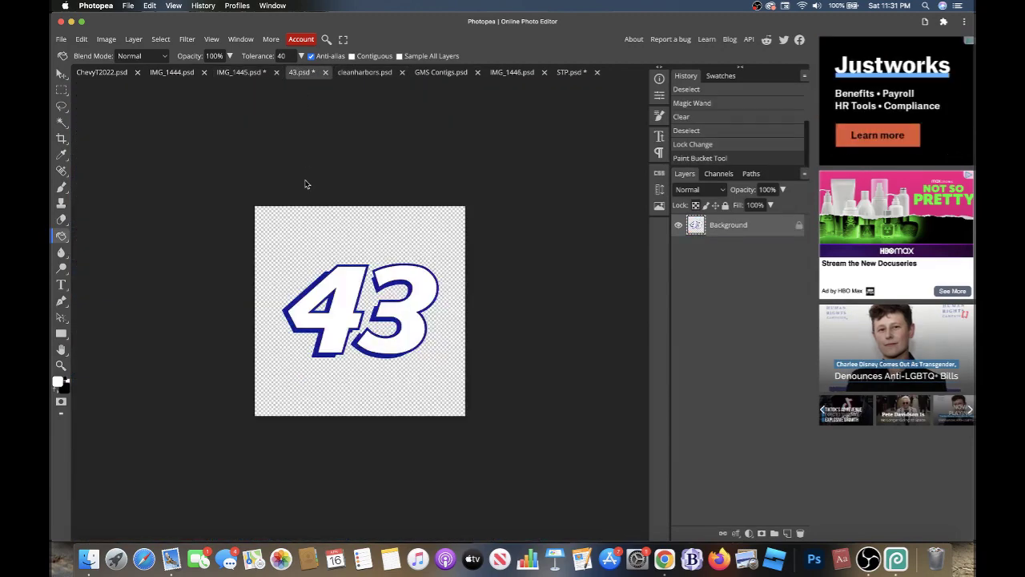
key(super+plus)
key(super+plus)
key(super+plus)
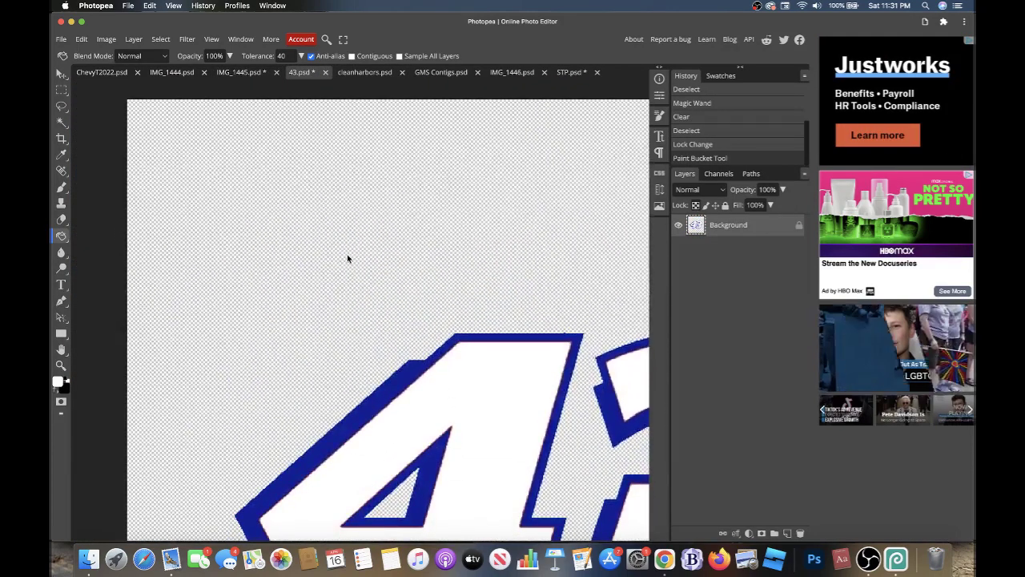
key(i)
- Set the foreground to blue 0003ab and bucket-fill the 43's outline with it
click(55, 384)
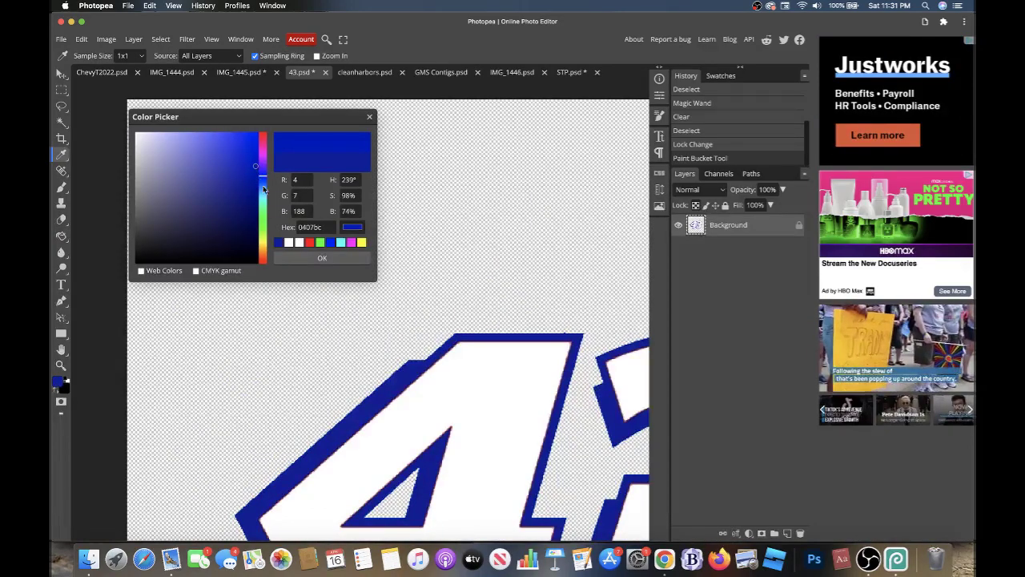
drag(269, 174, 271, 178)
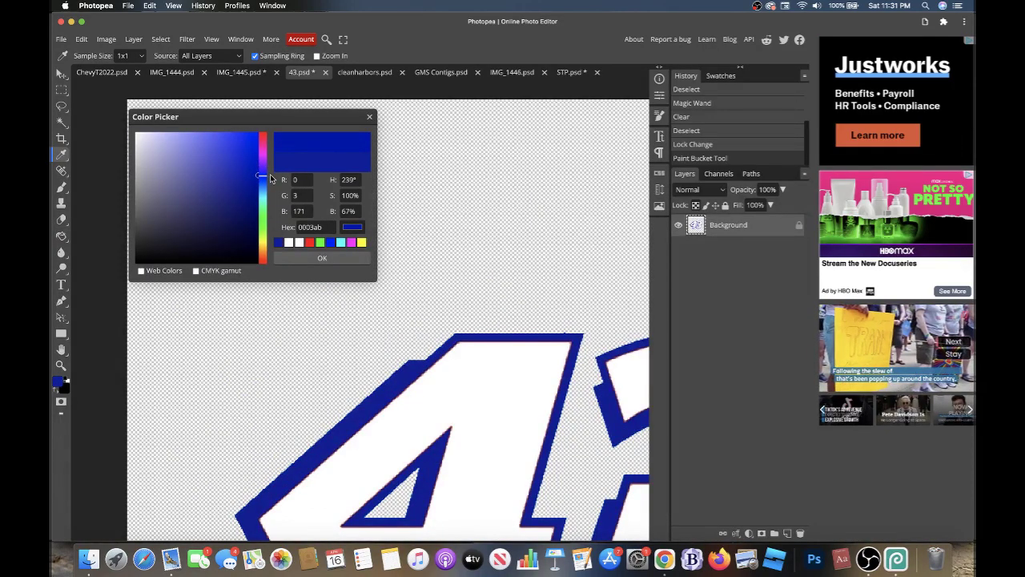
click(309, 257)
click(61, 236)
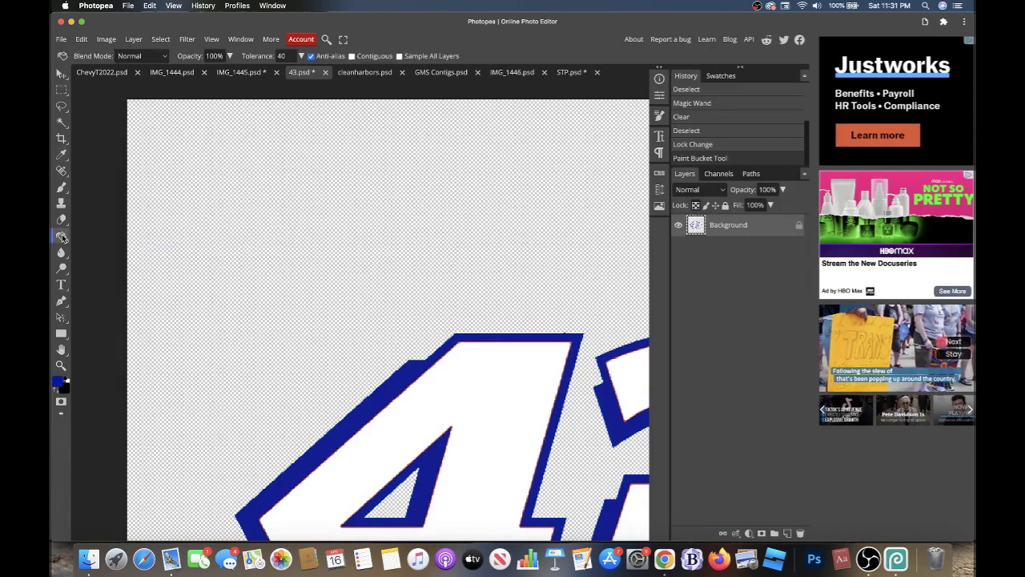
click(379, 403)
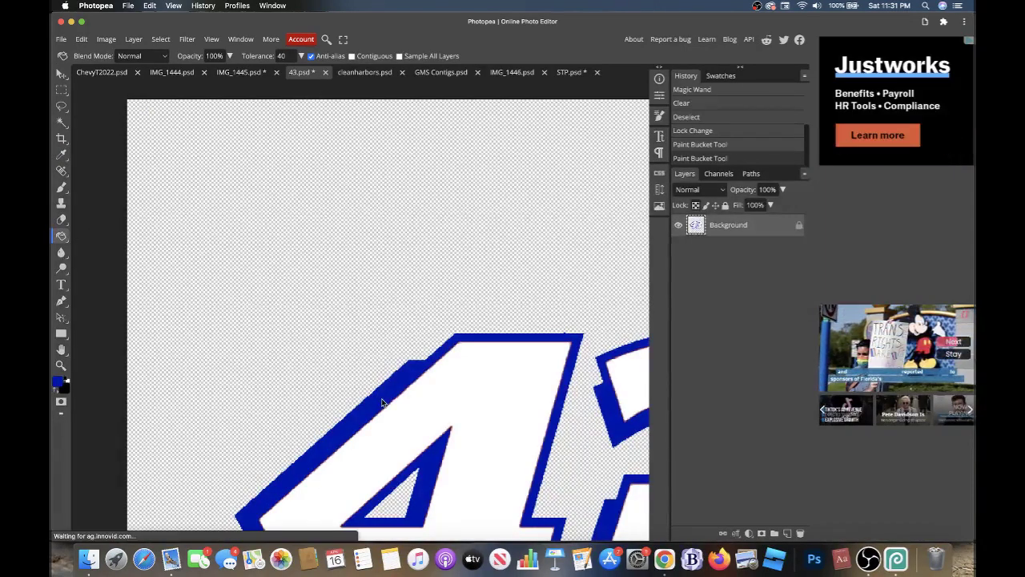
scroll(381, 403, down, 3)
scroll(381, 403, down, 1)
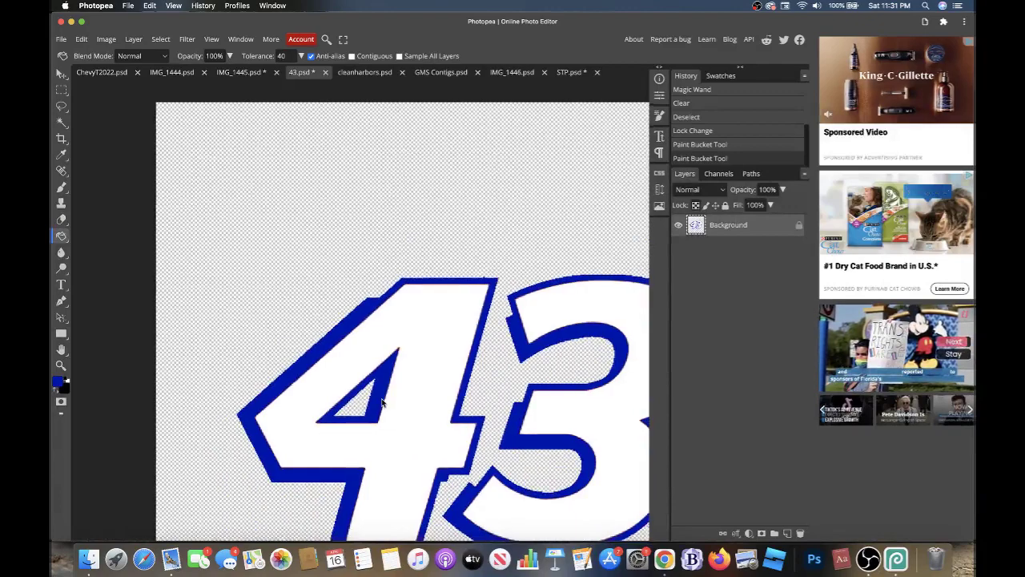
scroll(381, 402, down, 2)
scroll(382, 403, down, 1)
- Delete cleanharbors.psd's white background using Magic Wand with Contiguous off
click(364, 72)
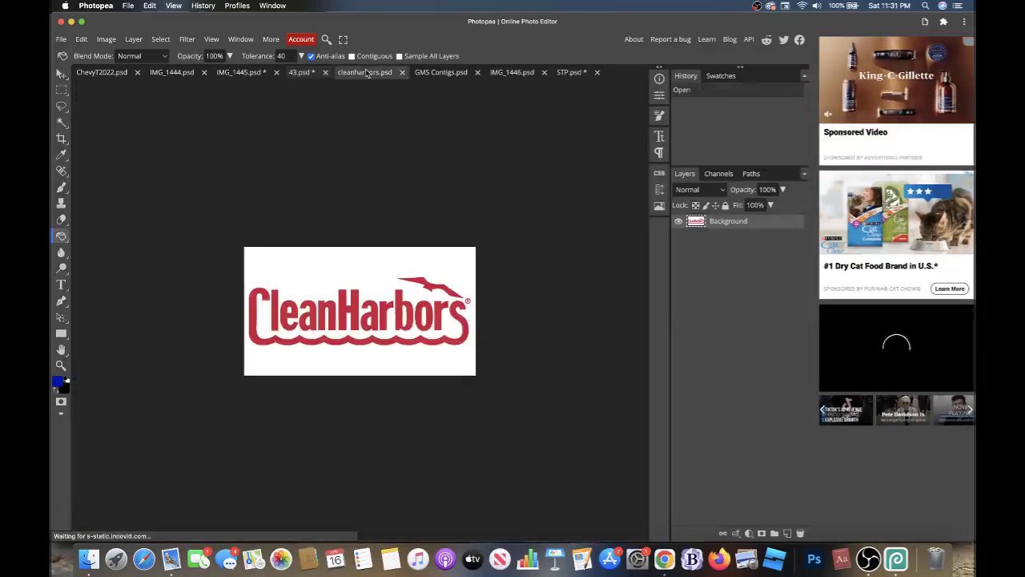
click(61, 122)
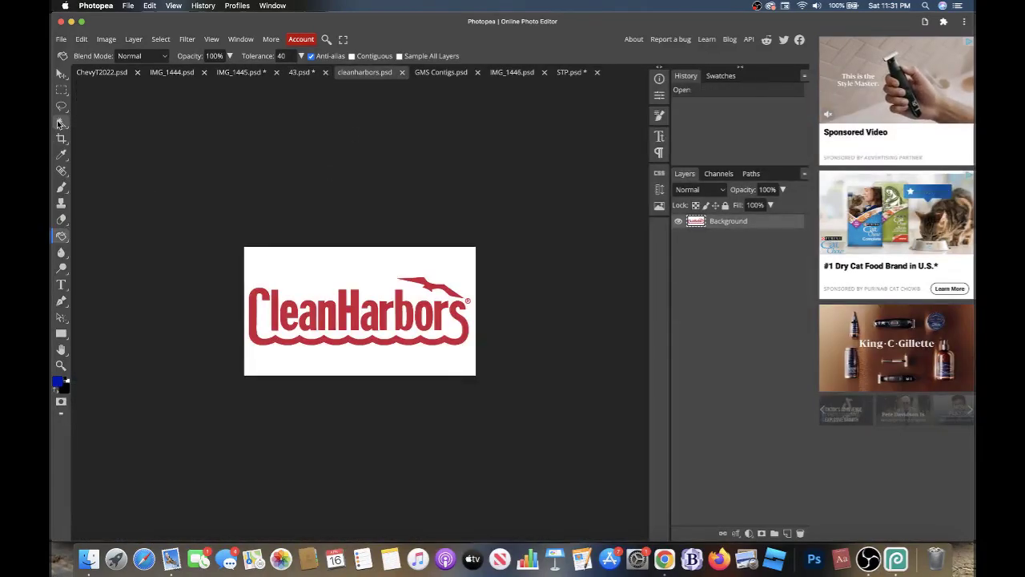
click(365, 56)
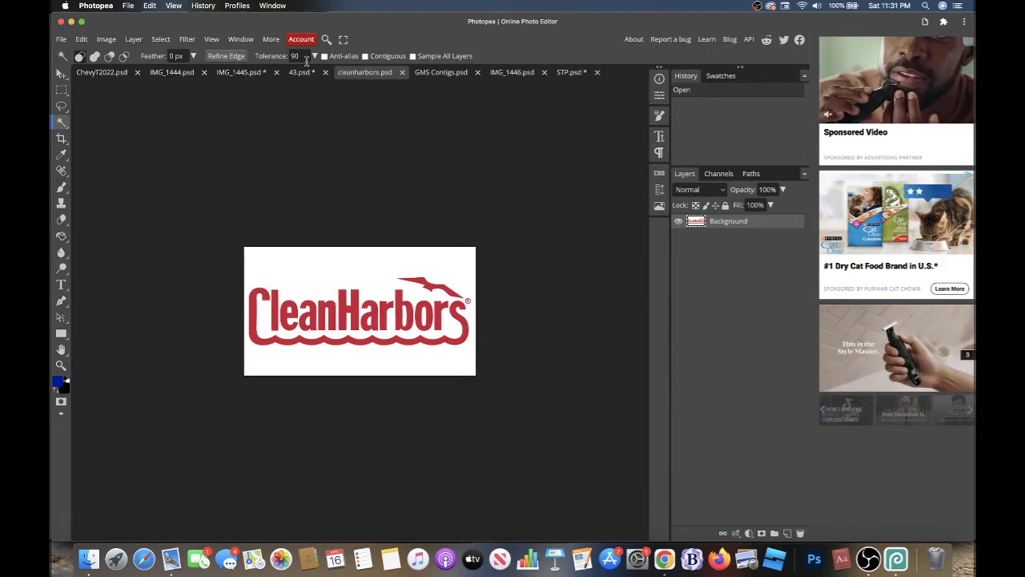
click(326, 269)
key(Delete)
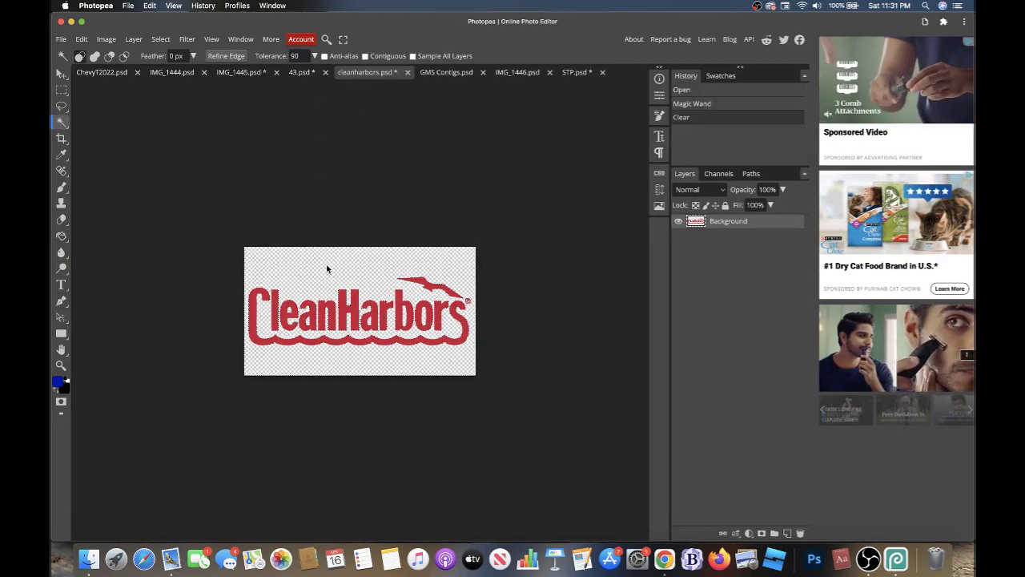
key(ctrl+d)
- Set the foreground colour to pure white ffffff with the Paint Bucket ready
click(56, 382)
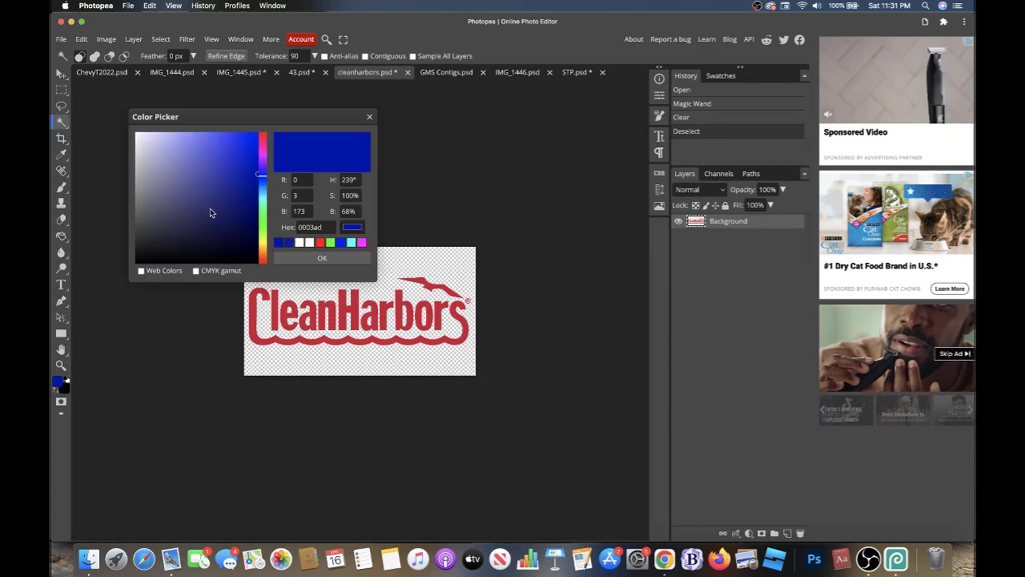
drag(209, 209, 133, 124)
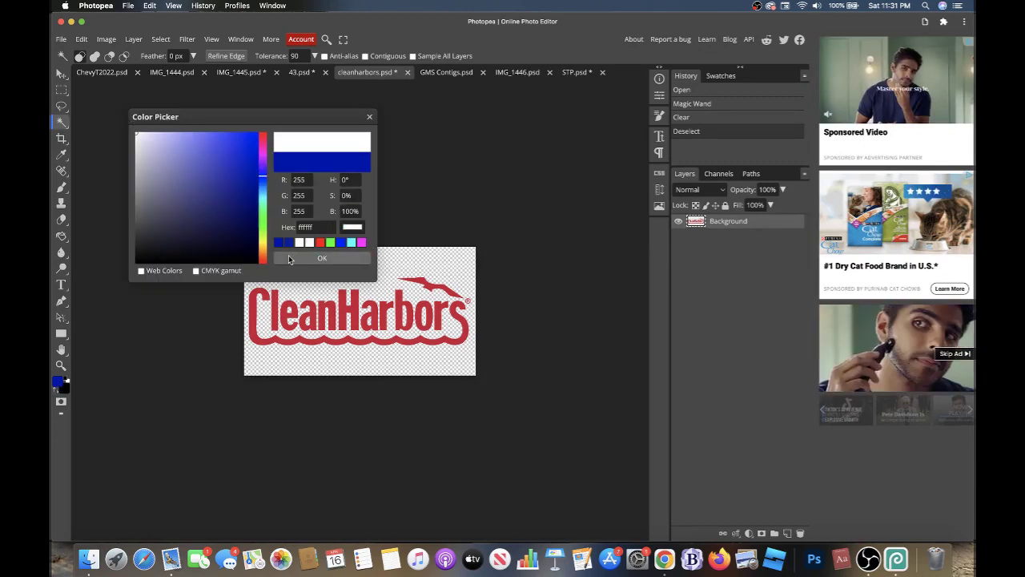
click(309, 257)
key(g)
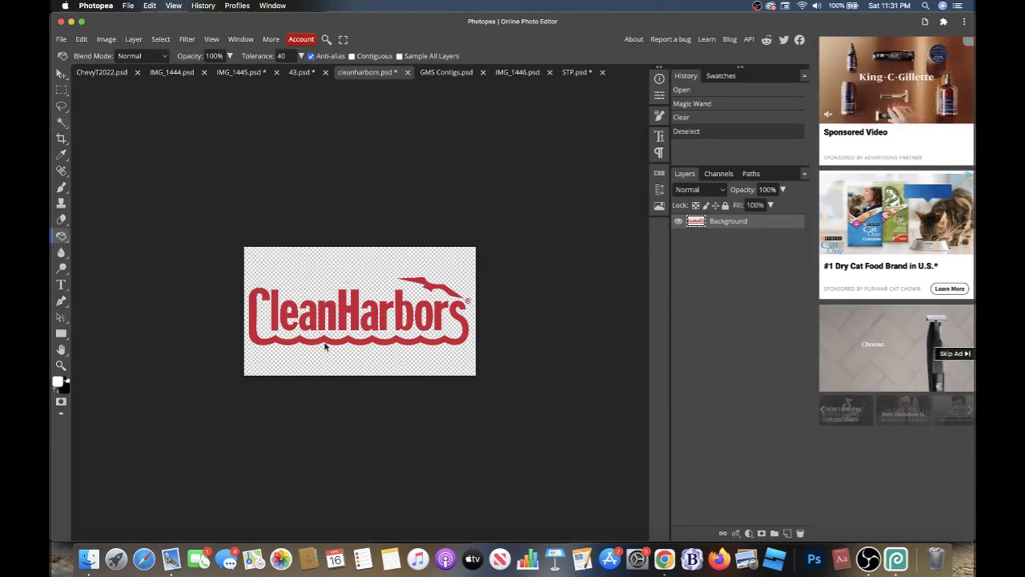
- Try a white bucket fill on the CleanHarbors lettering, then undo it
right_click(666, 559)
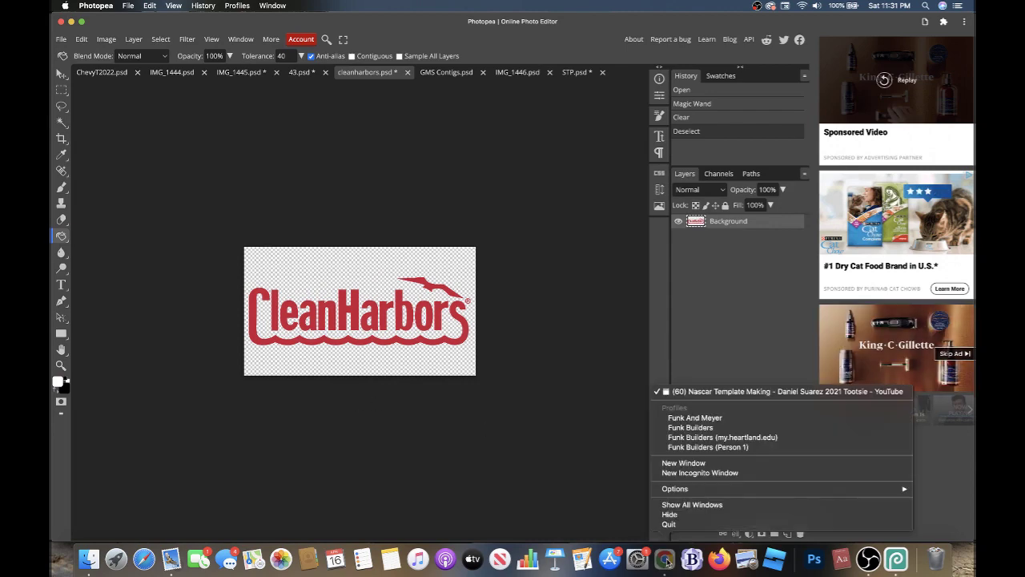
click(666, 559)
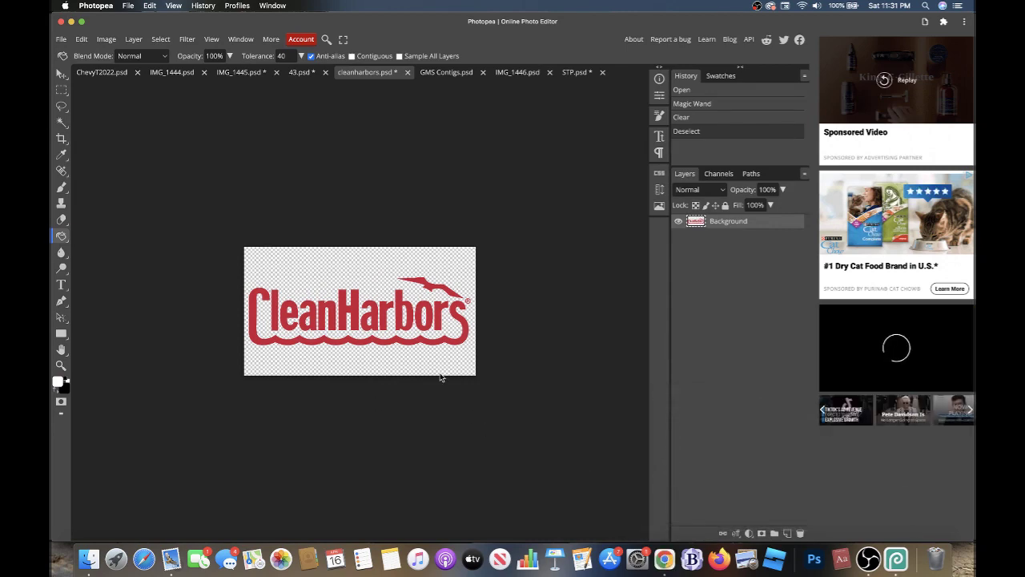
click(253, 322)
scroll(280, 320, up, 3)
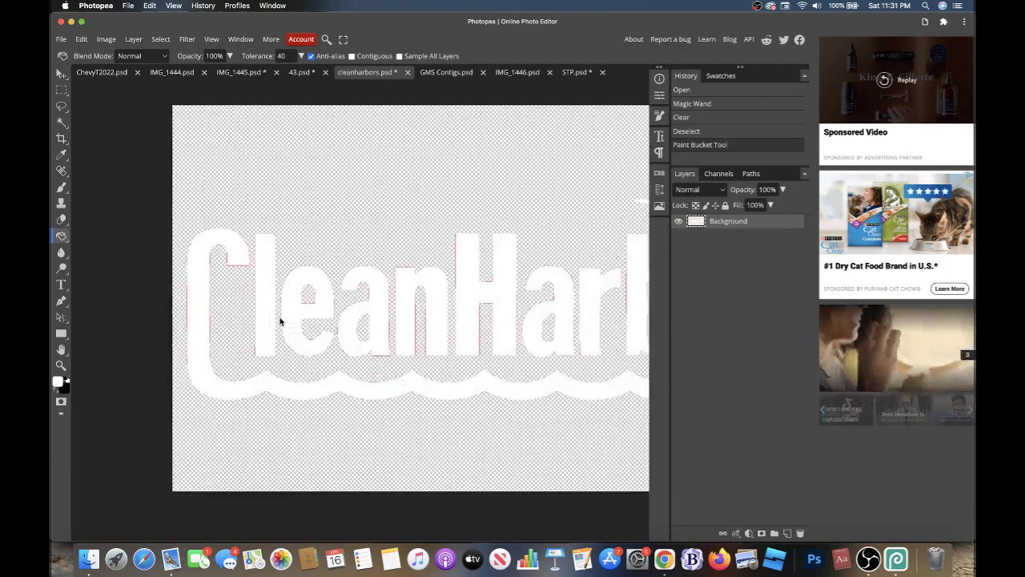
key(ctrl+z)
- Lock the layer's transparent pixels and fill the CleanHarbors lettering solid white
click(281, 56)
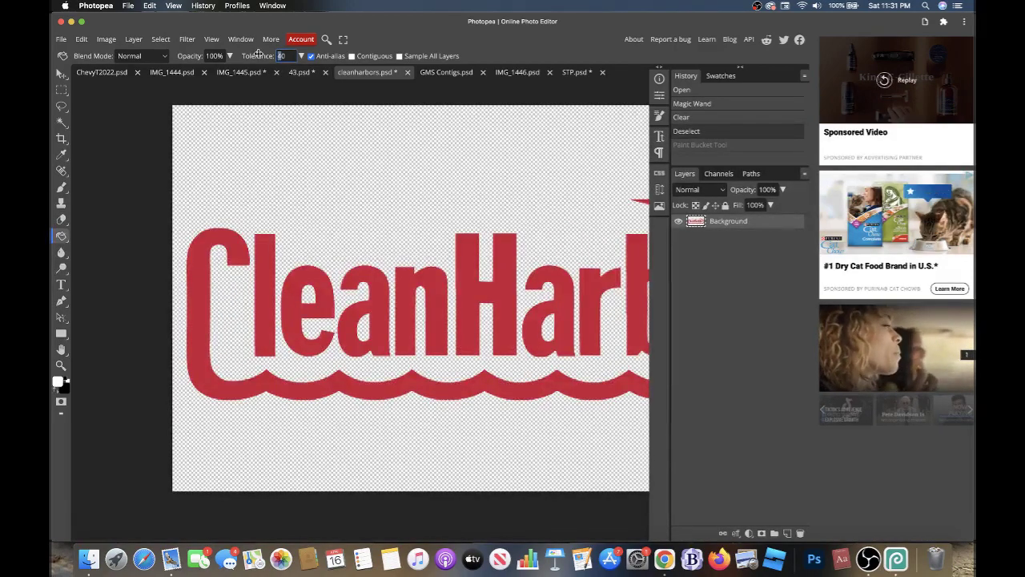
text(90)
click(61, 72)
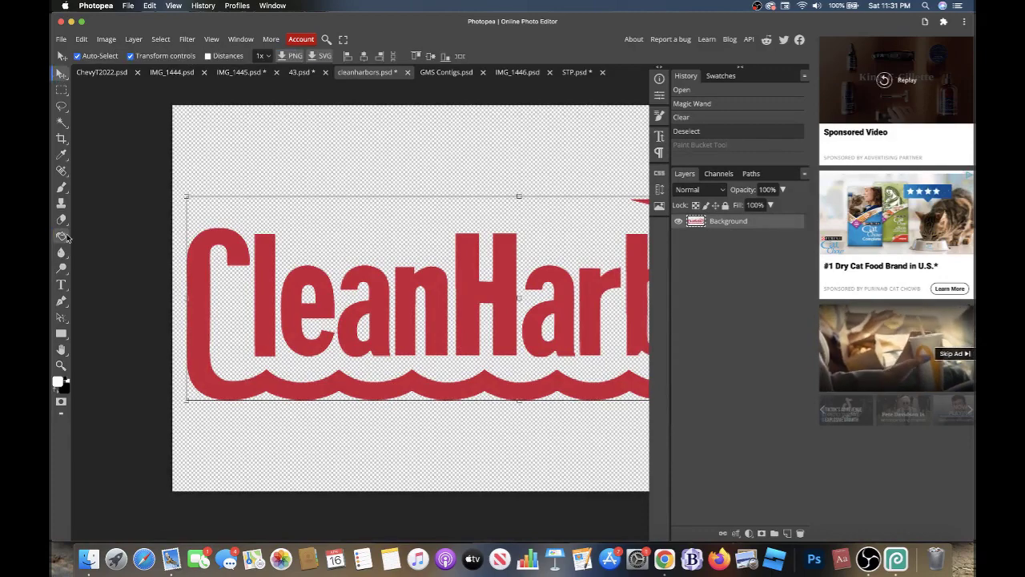
click(64, 237)
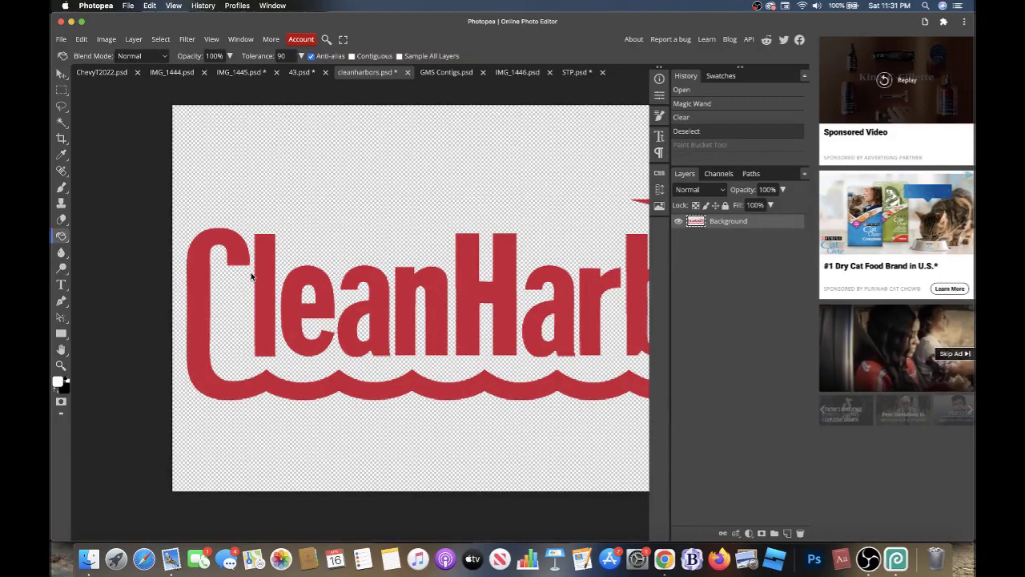
click(695, 205)
click(552, 304)
- Browse the open images to the IMG_1446 STP truck reference
scroll(553, 304, down, 1)
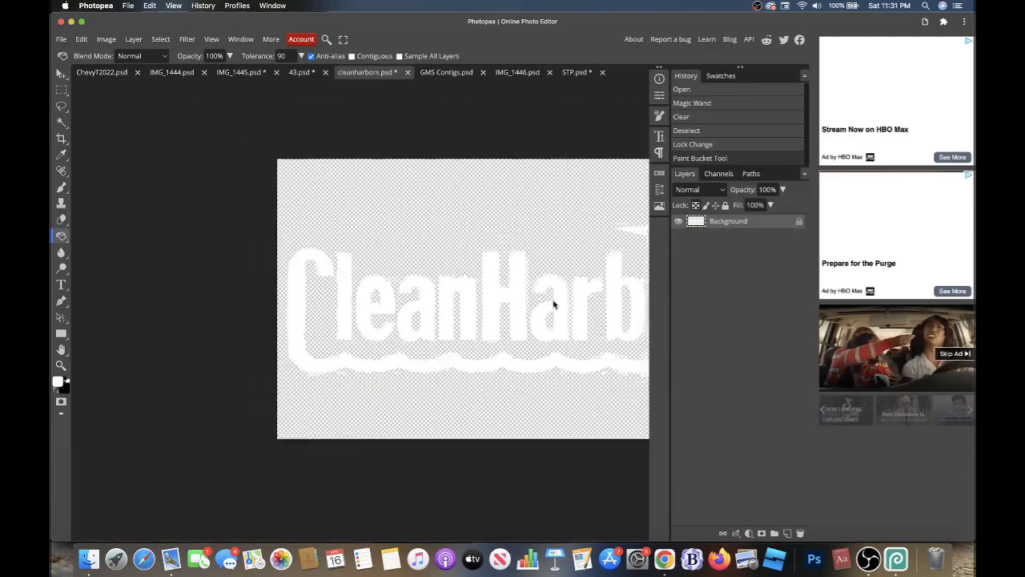
scroll(553, 305, down, 1)
scroll(553, 304, down, 1)
click(453, 74)
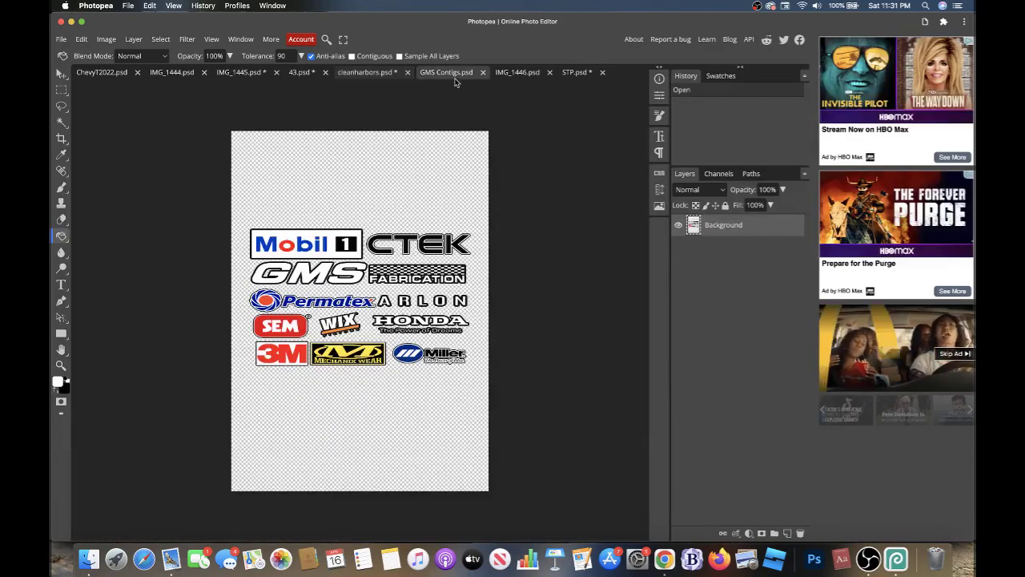
click(513, 74)
scroll(460, 207, down, 1)
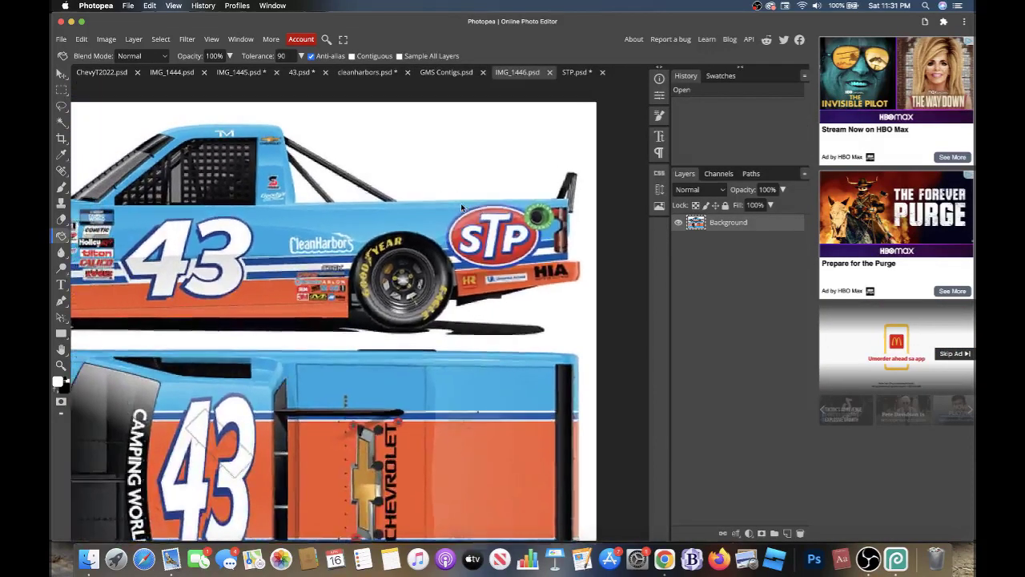
scroll(460, 207, down, 1)
click(572, 74)
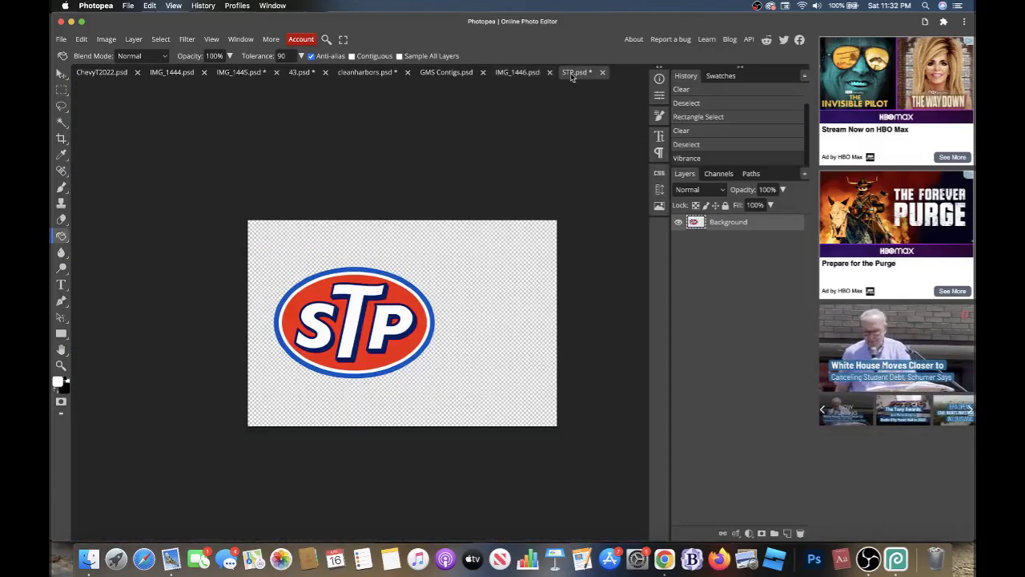
click(517, 73)
scroll(463, 149, right, 1)
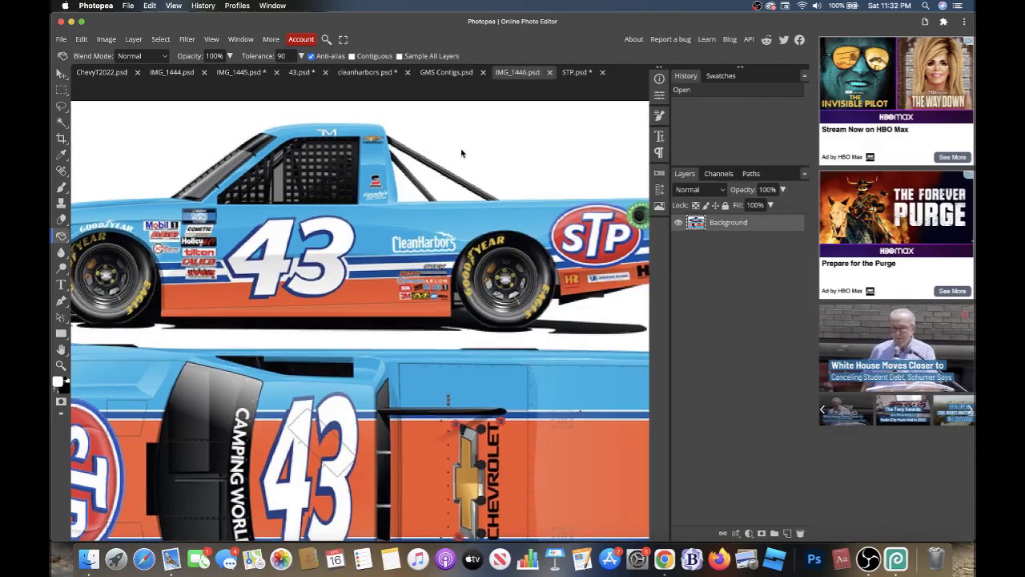
- Sample the truck's light blue, brighten it to 00bdff, and return to ChevyT2022
key(i)
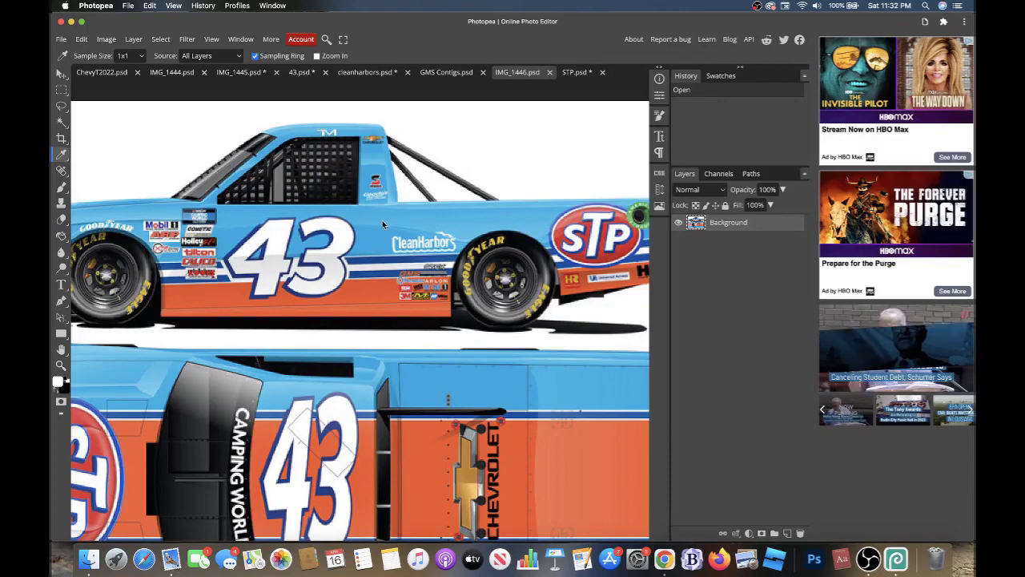
click(382, 223)
click(59, 379)
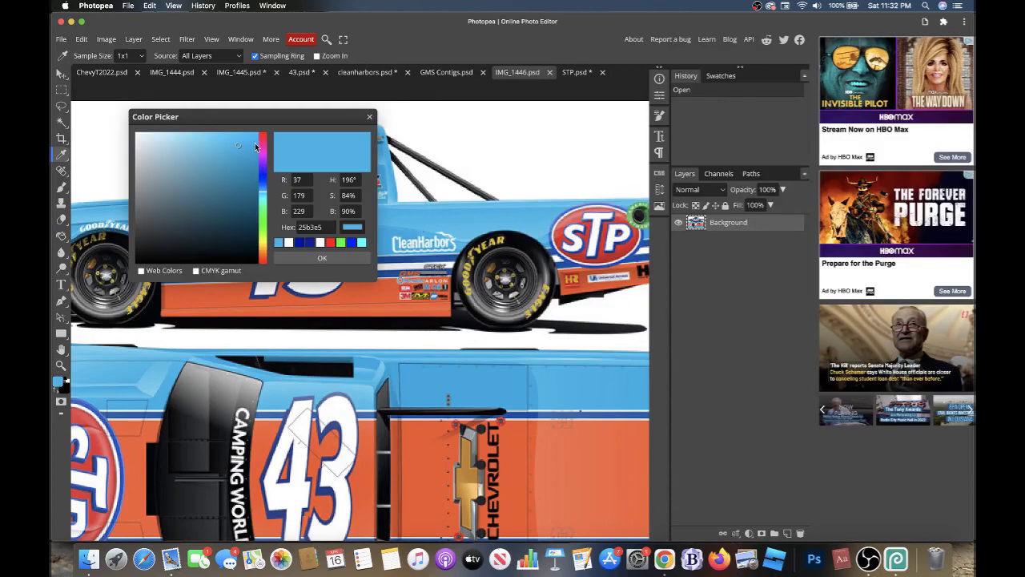
drag(256, 146, 287, 96)
click(322, 257)
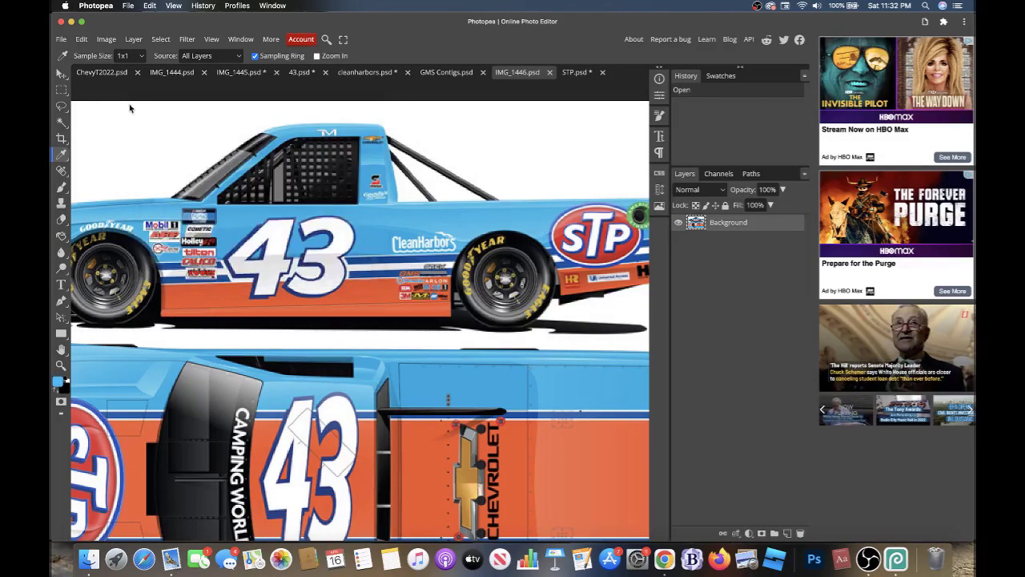
click(104, 72)
- Fill Layer 1's pink body panels bright blue with transparency locked, then view IMG_1444
click(62, 236)
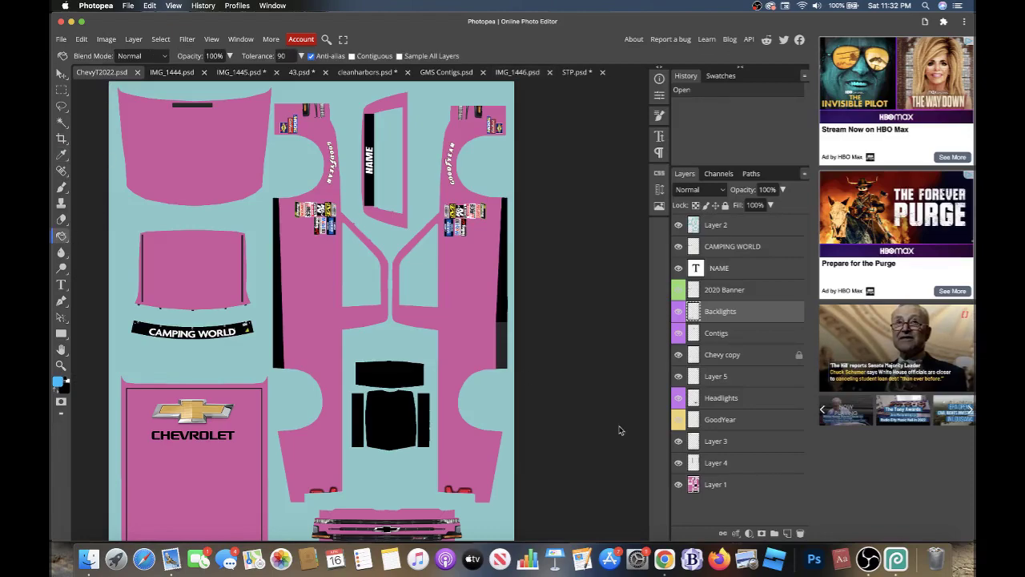
click(715, 484)
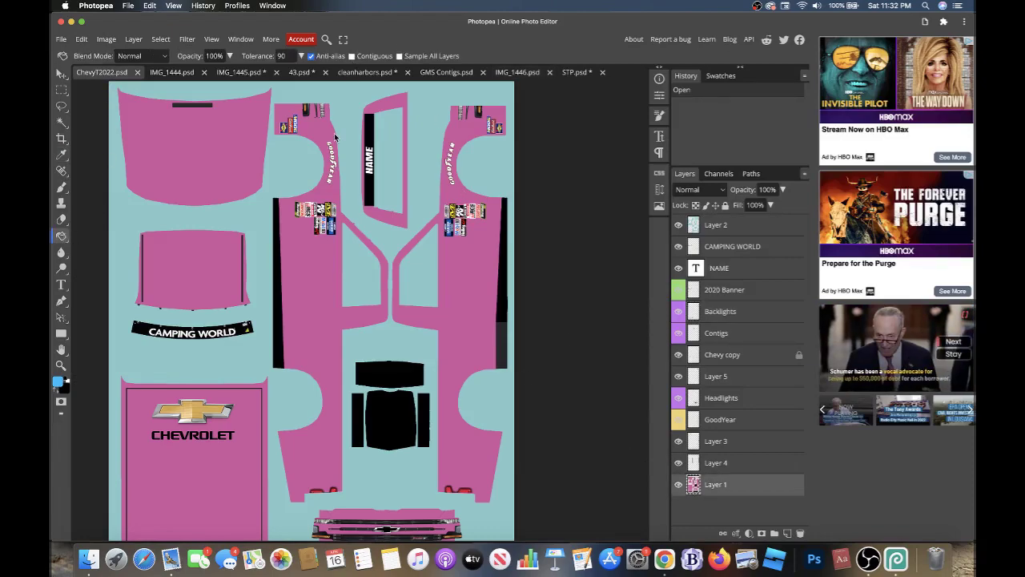
click(697, 208)
click(459, 295)
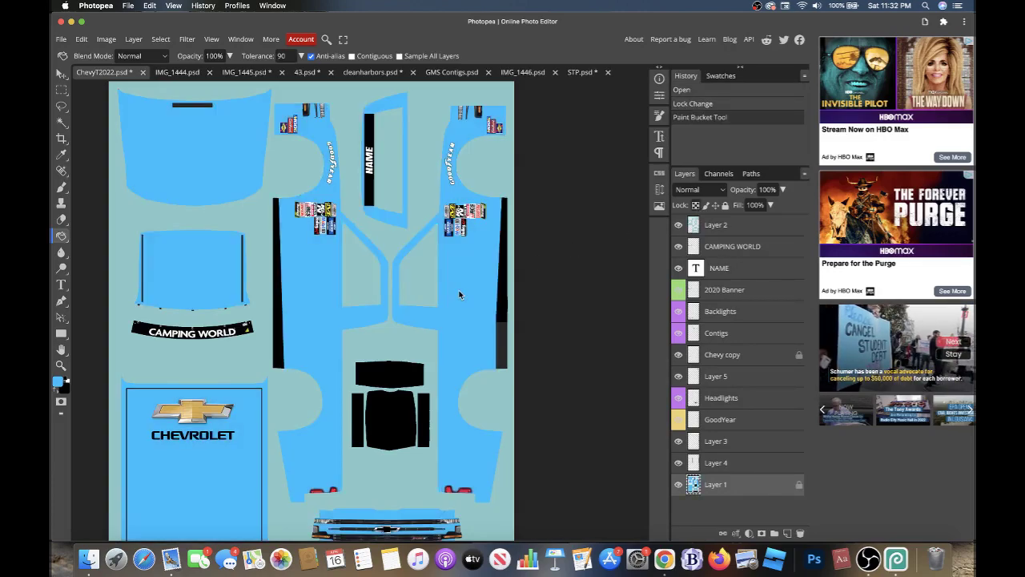
scroll(459, 295, down, 3)
scroll(459, 295, left, 3)
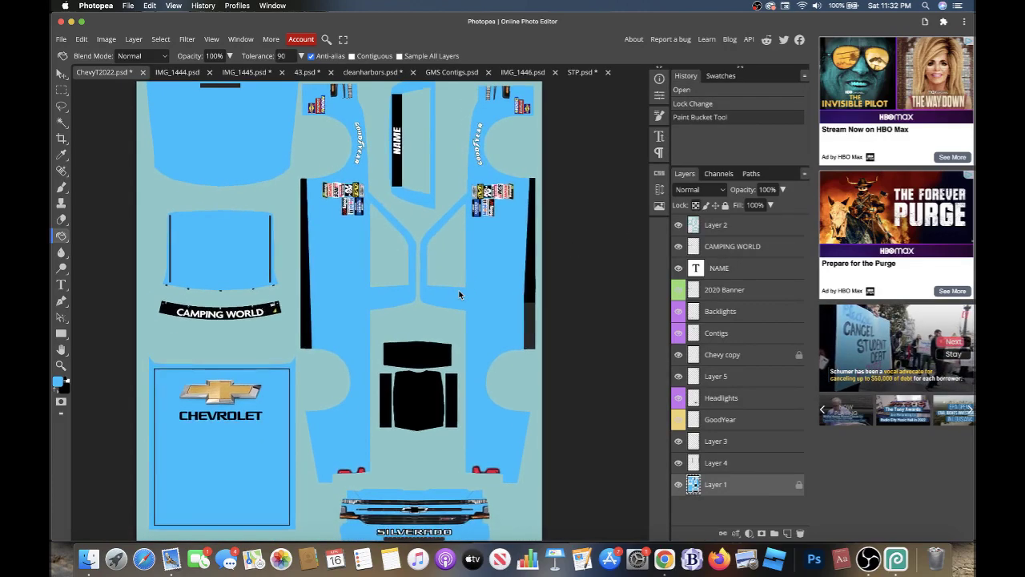
click(176, 73)
scroll(270, 96, down, 1)
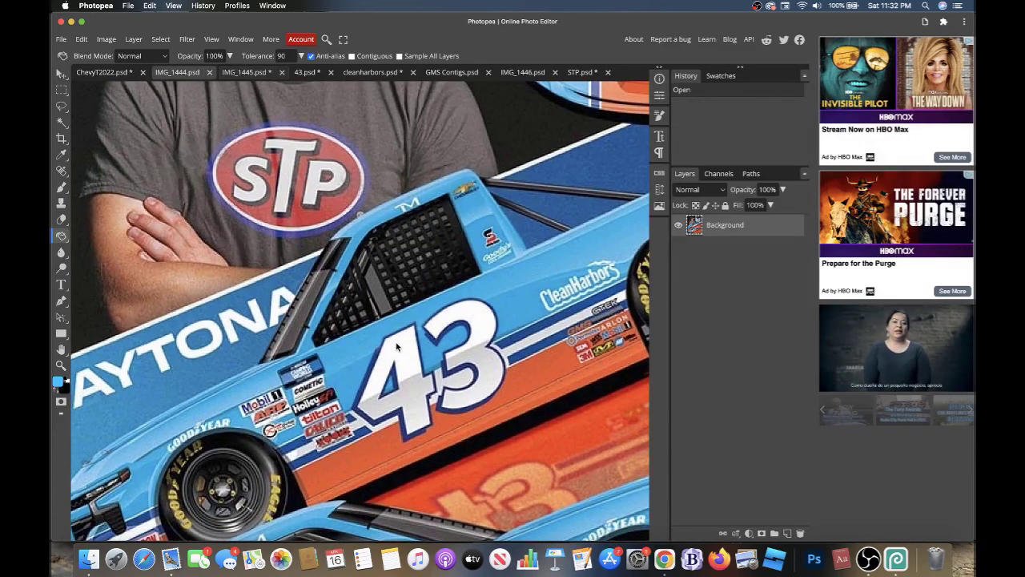
- Pan around the IMG_1444 photo, move it to the last tab, and open IMG_1445
scroll(396, 346, down, 2)
scroll(396, 346, right, 2)
scroll(395, 346, right, 5)
scroll(396, 346, right, 2)
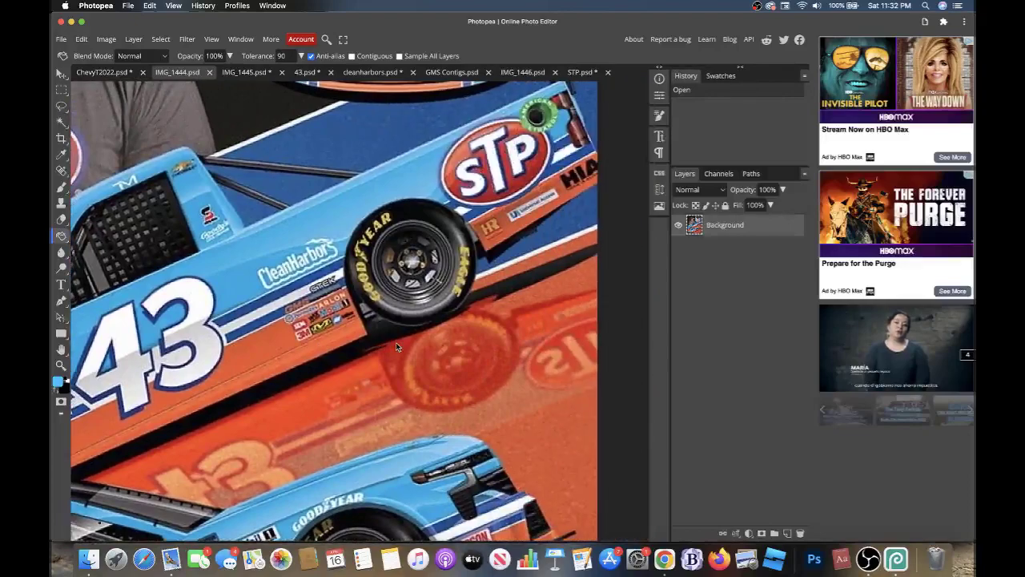
scroll(396, 346, left, 2)
scroll(396, 346, left, 5)
scroll(395, 346, down, 2)
scroll(395, 346, left, 2)
scroll(396, 346, left, 3)
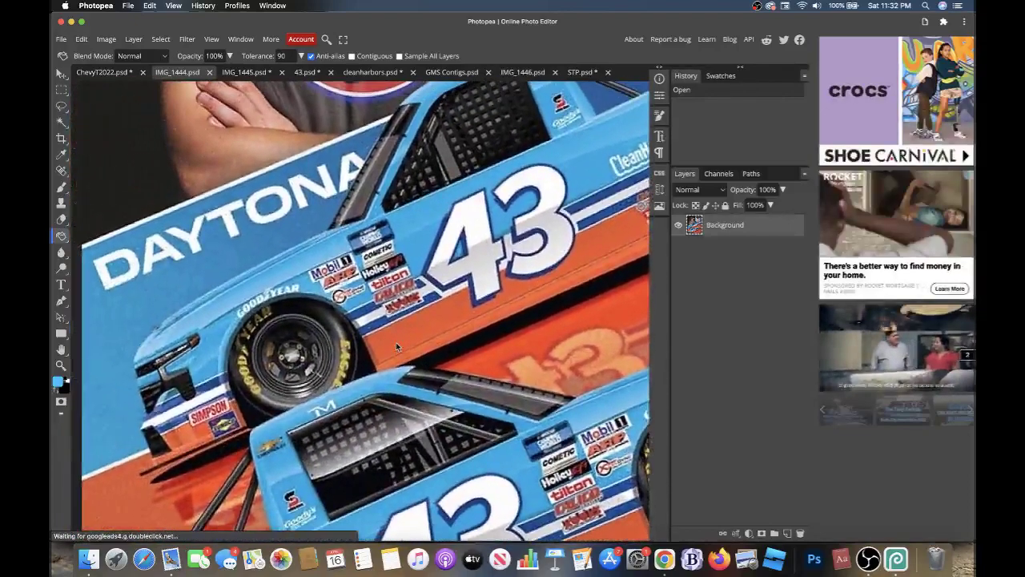
scroll(396, 342, up, 2)
scroll(396, 342, up, 2)
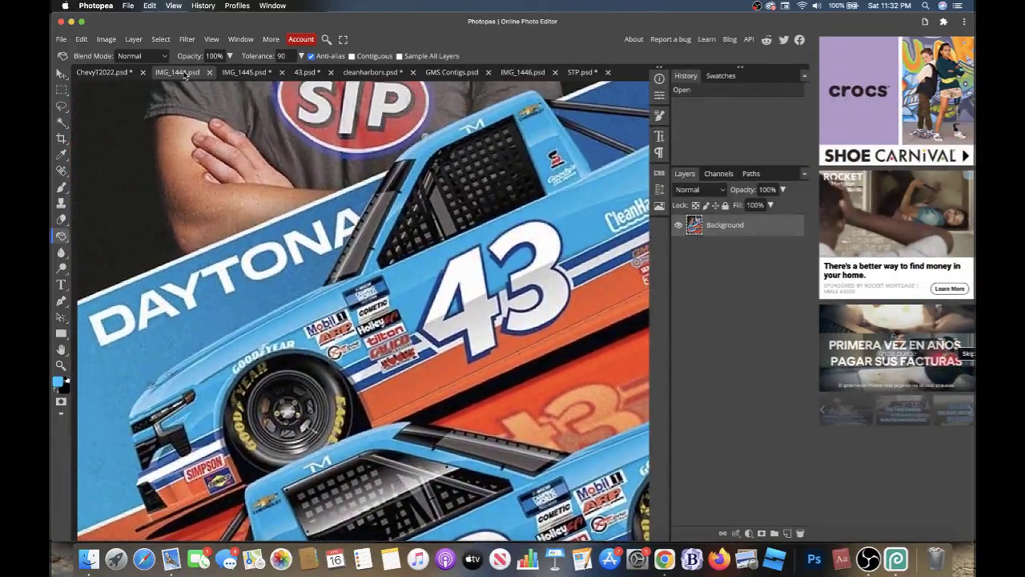
drag(184, 74, 577, 73)
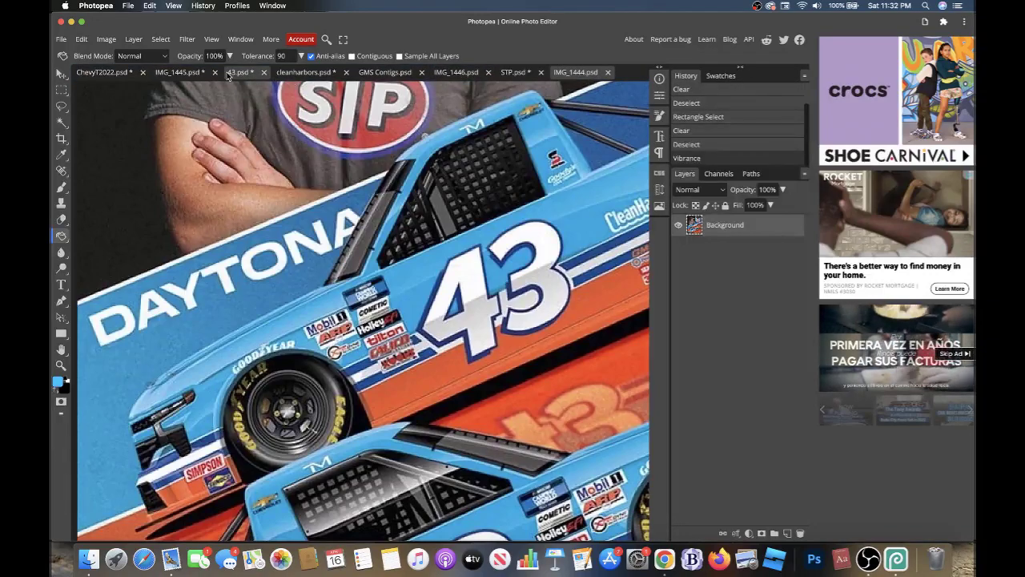
click(180, 72)
- Sample the decal sheet's red and shift its hue to orange ea4c00, then view 43.psd
scroll(247, 127, up, 1)
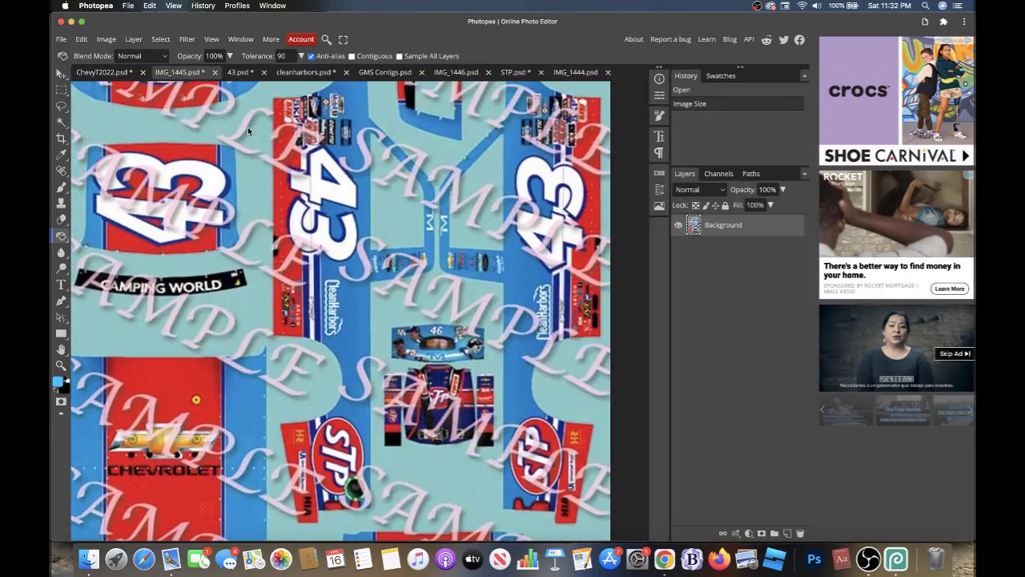
key(i)
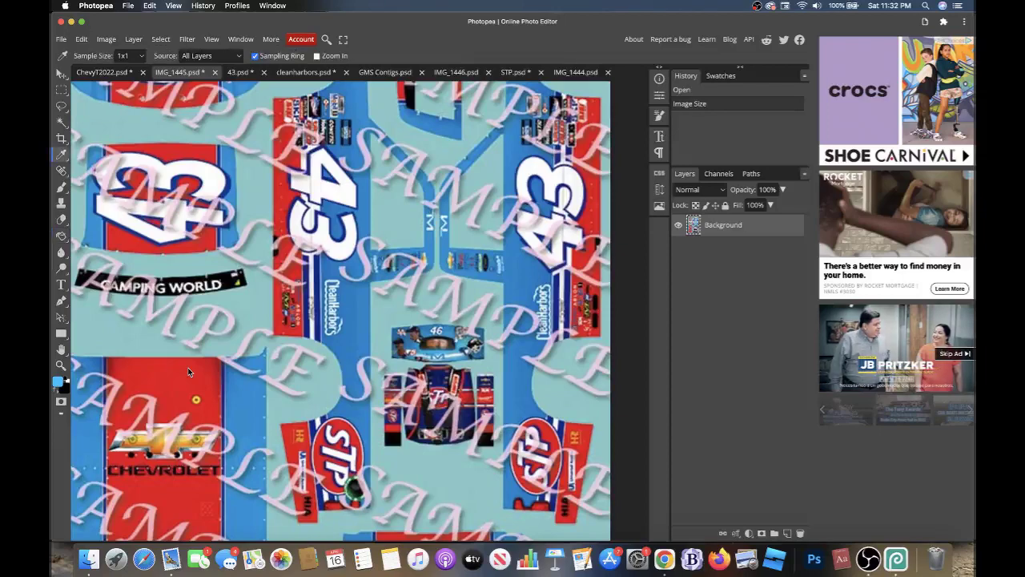
click(187, 377)
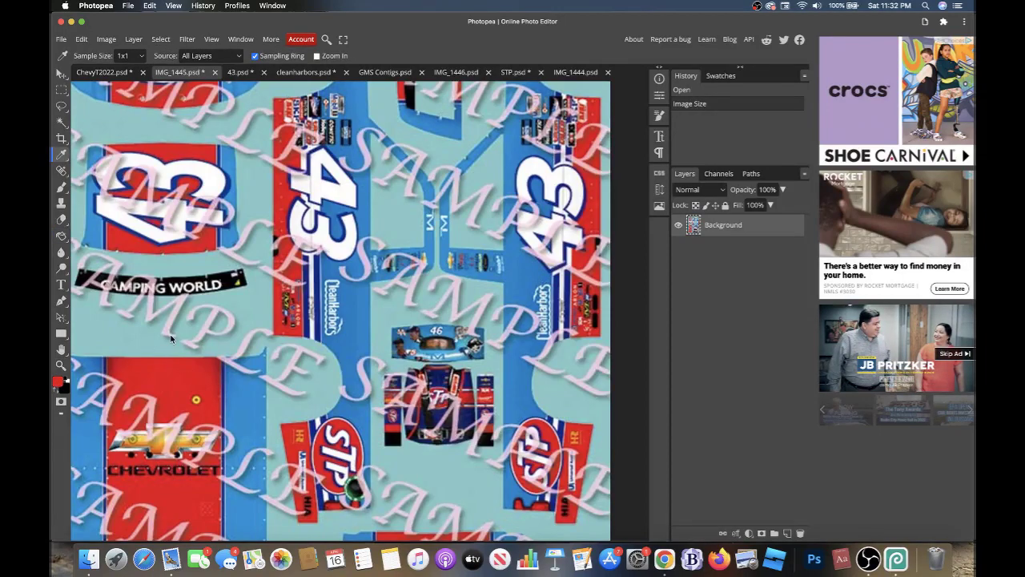
scroll(168, 341, up, 1)
click(63, 382)
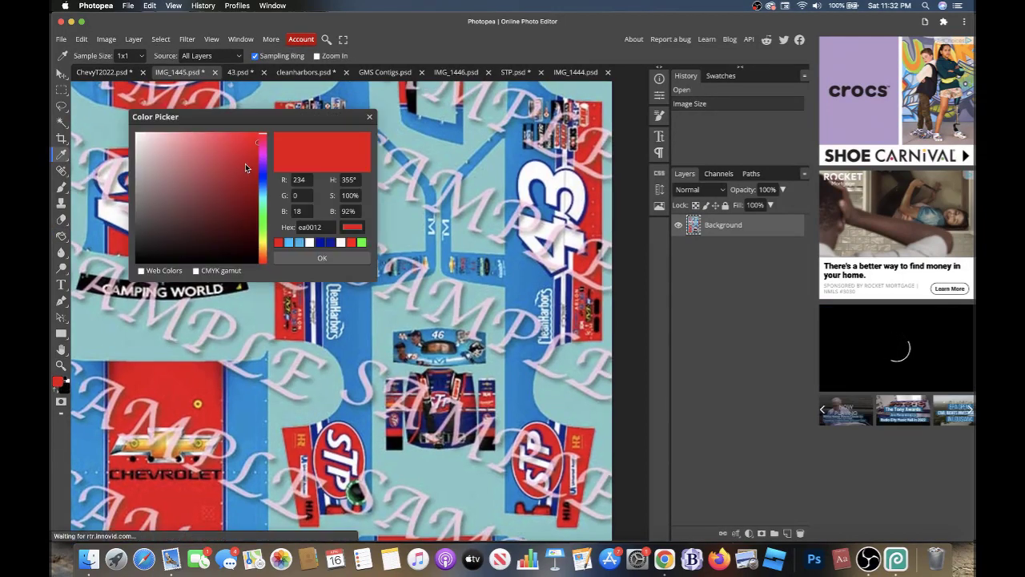
click(265, 257)
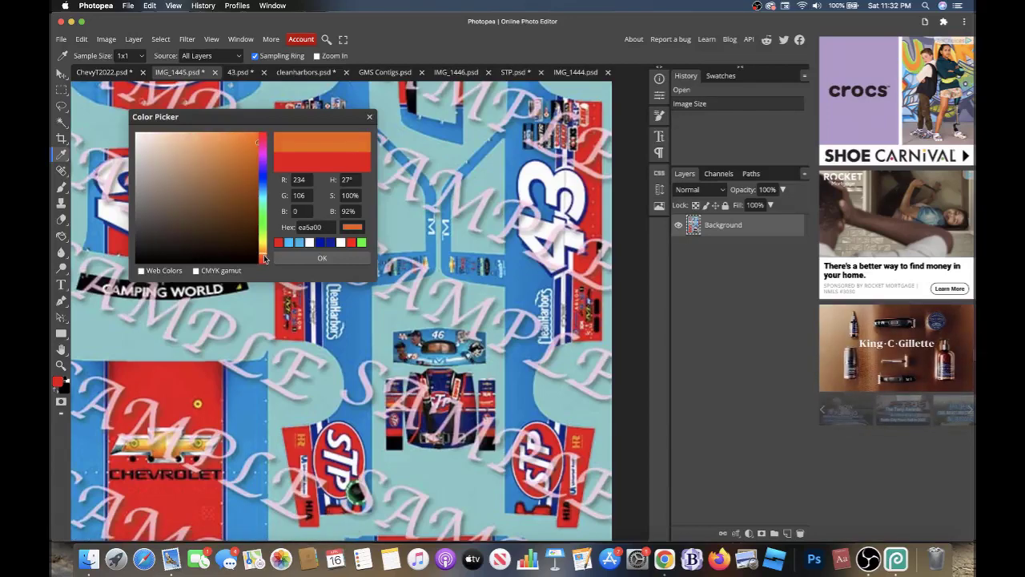
drag(265, 257, 264, 258)
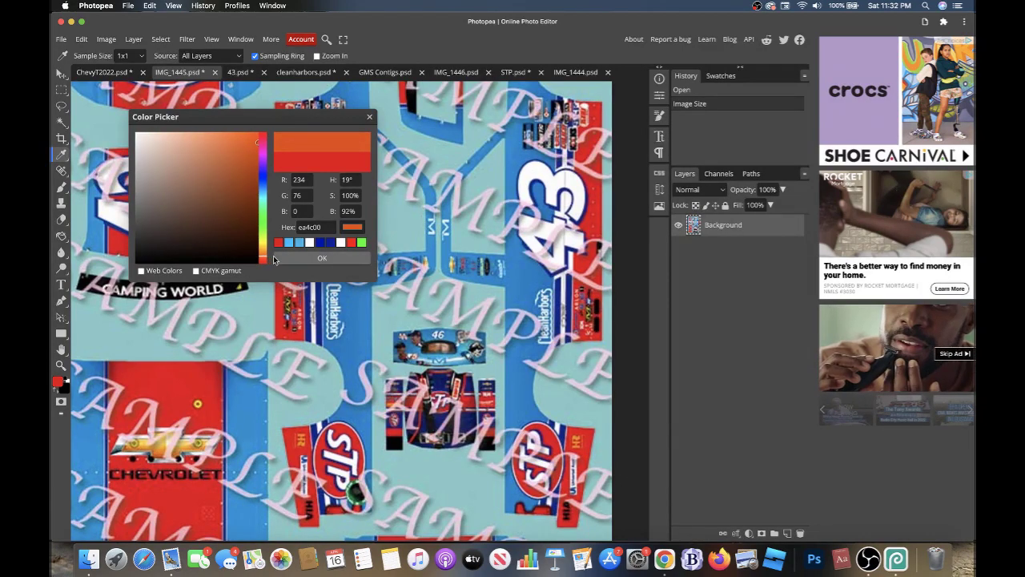
click(322, 258)
click(241, 72)
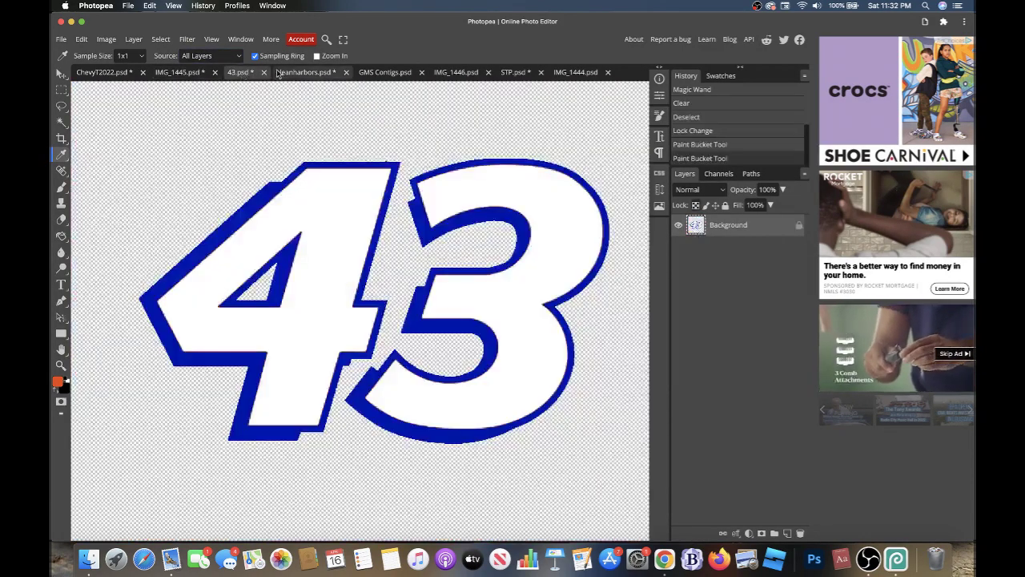
- Check the CleanHarbors and IMG_1444 images and confirm the orange-red ff3200 foreground colour
click(303, 73)
click(578, 73)
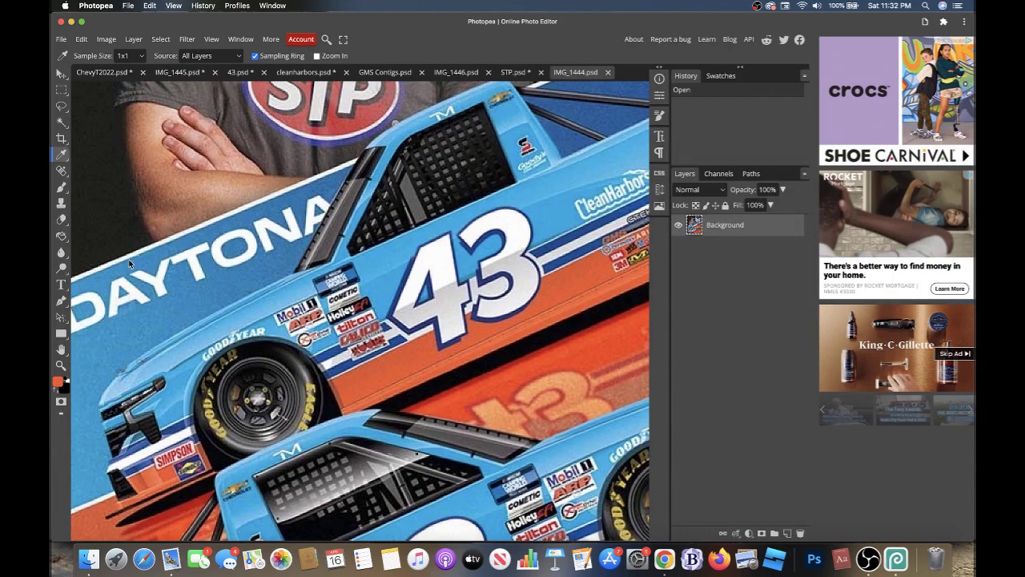
scroll(128, 263, right, 10)
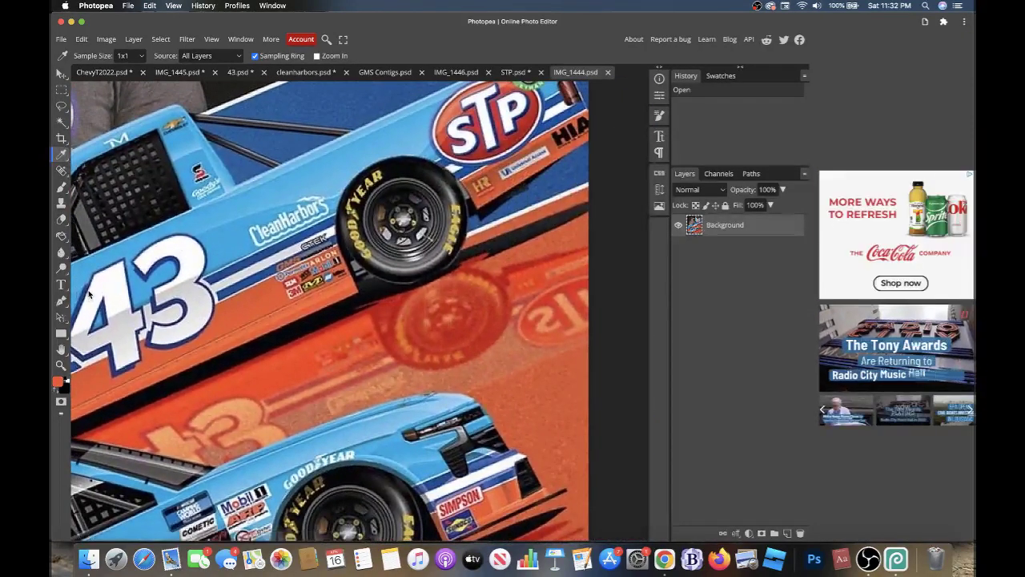
click(57, 382)
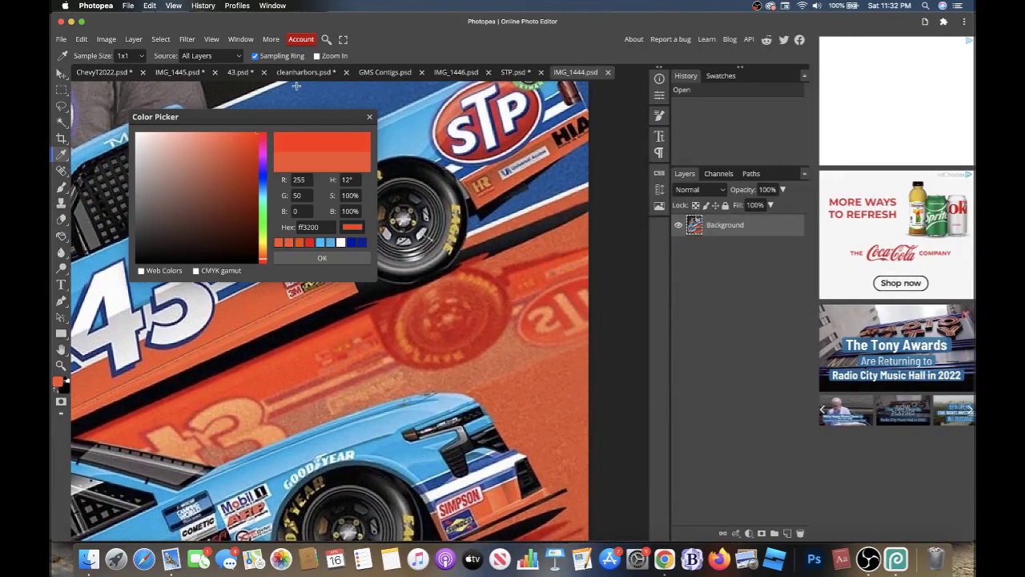
click(313, 253)
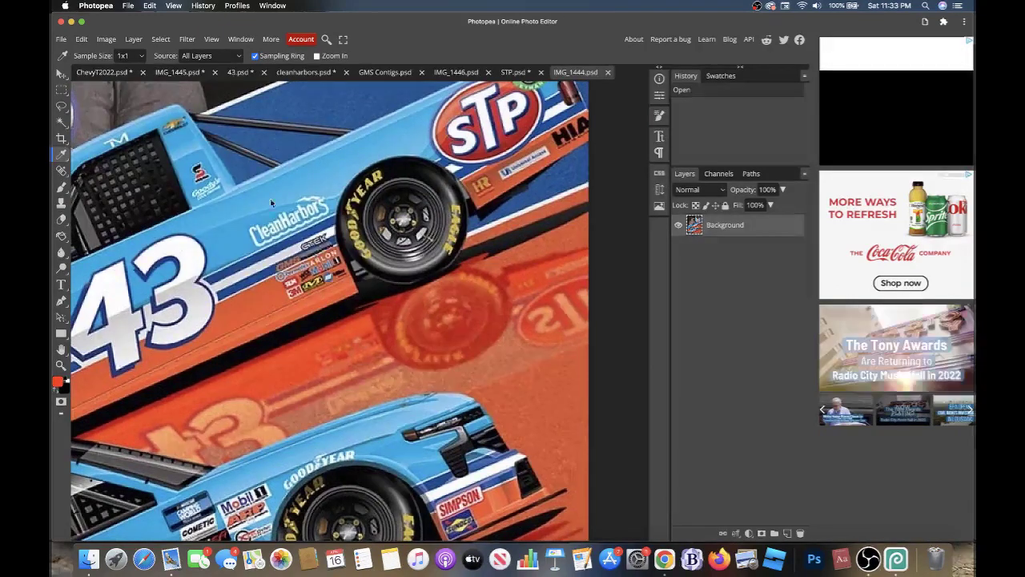
- Move the GMS Contigs and IMG_1446 tabs earlier, then return to IMG_1445
click(111, 72)
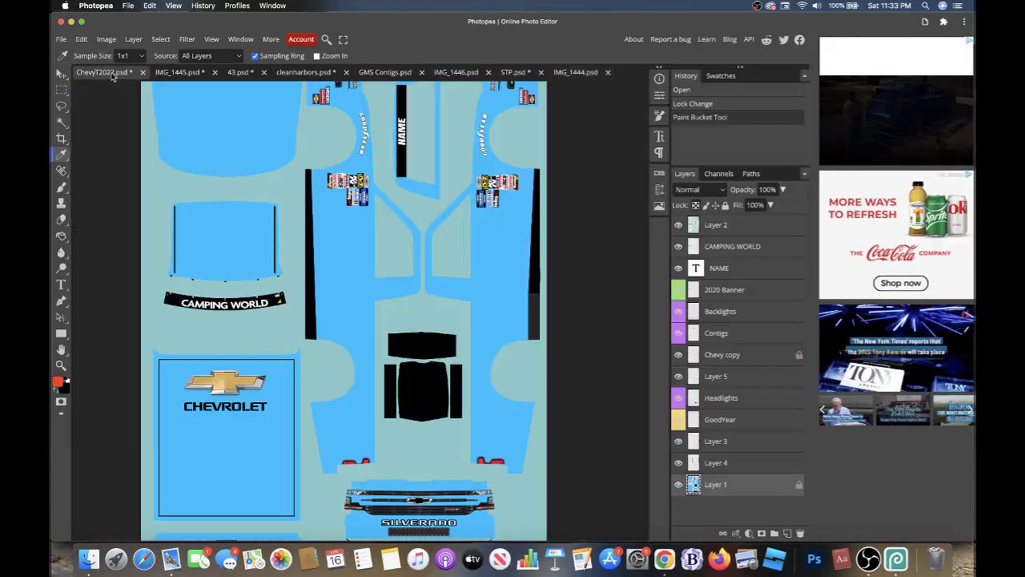
click(314, 73)
click(383, 73)
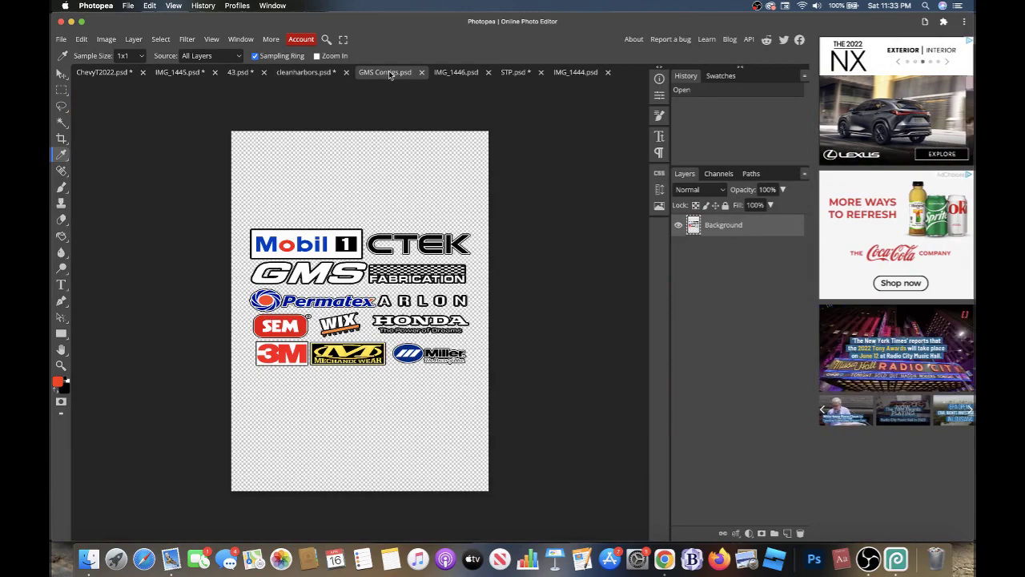
drag(365, 73, 317, 73)
click(455, 73)
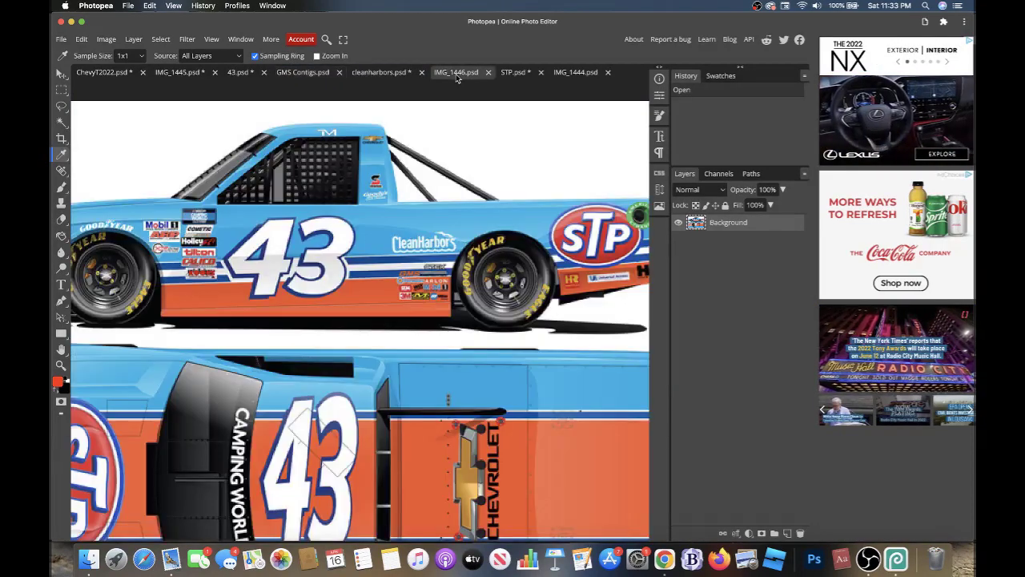
drag(457, 73, 373, 73)
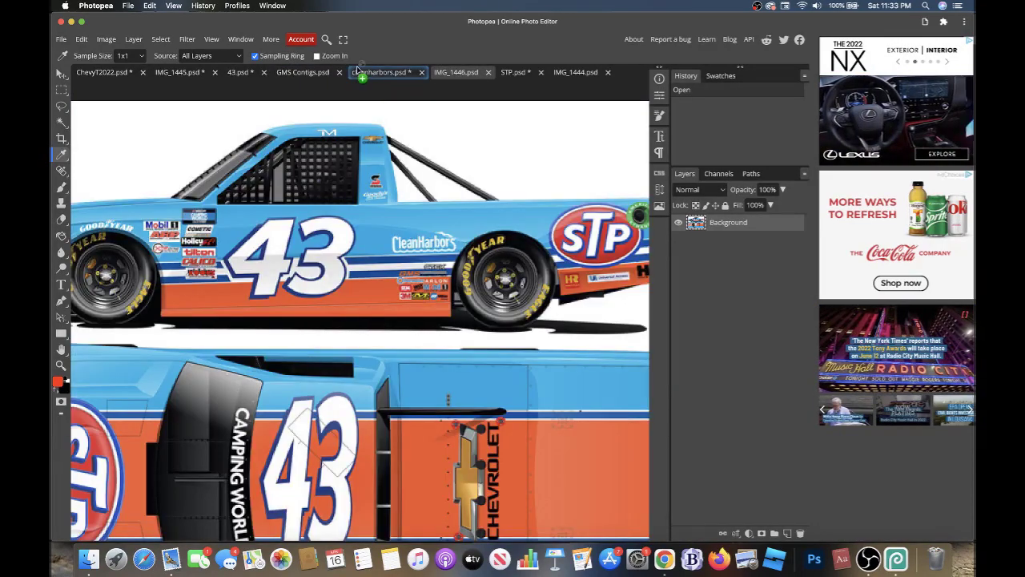
click(188, 73)
- Marquee-select the red strip to the left of the 43 panel
scroll(286, 147, up, 1)
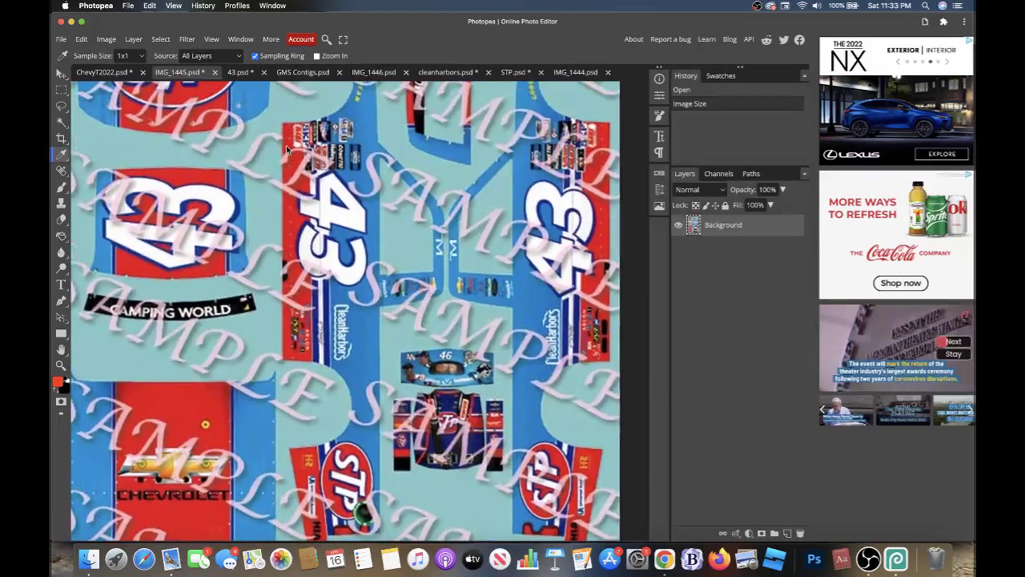
click(58, 90)
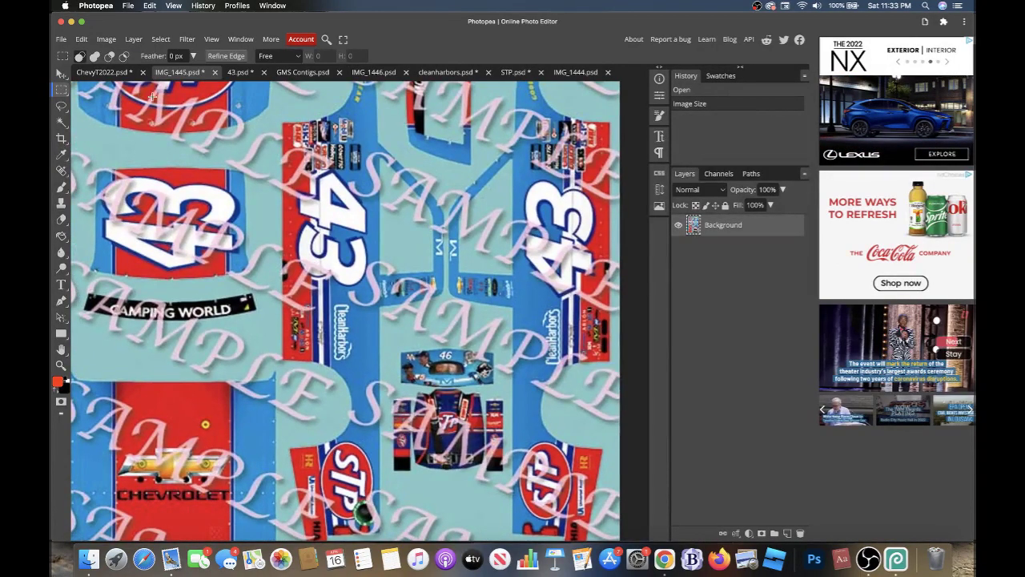
scroll(233, 108, up, 2)
scroll(270, 141, up, 3)
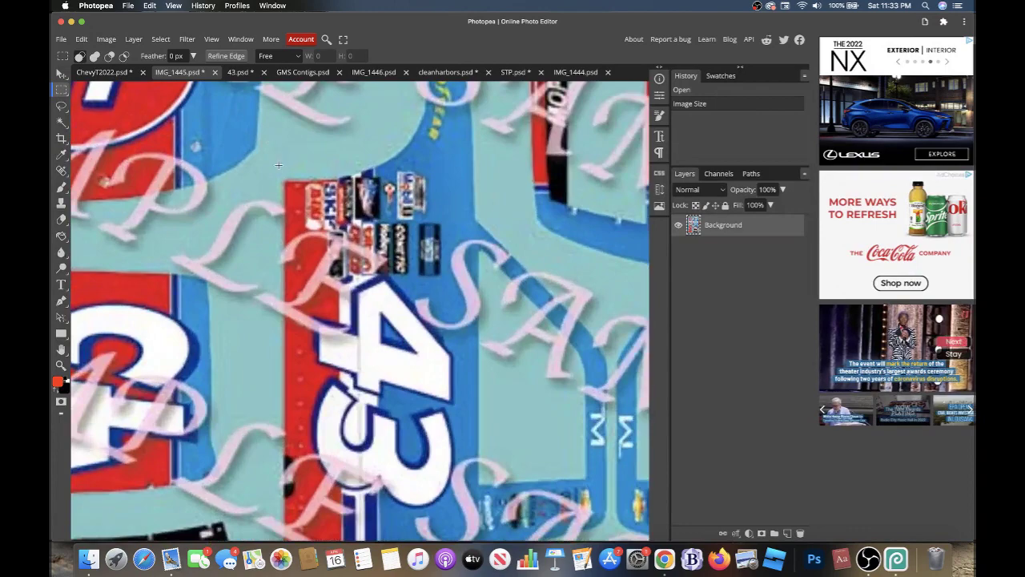
mouse_move(327, 282)
mouse_down()
mouse_move(337, 377)
mouse_move(352, 414)
mouse_up()
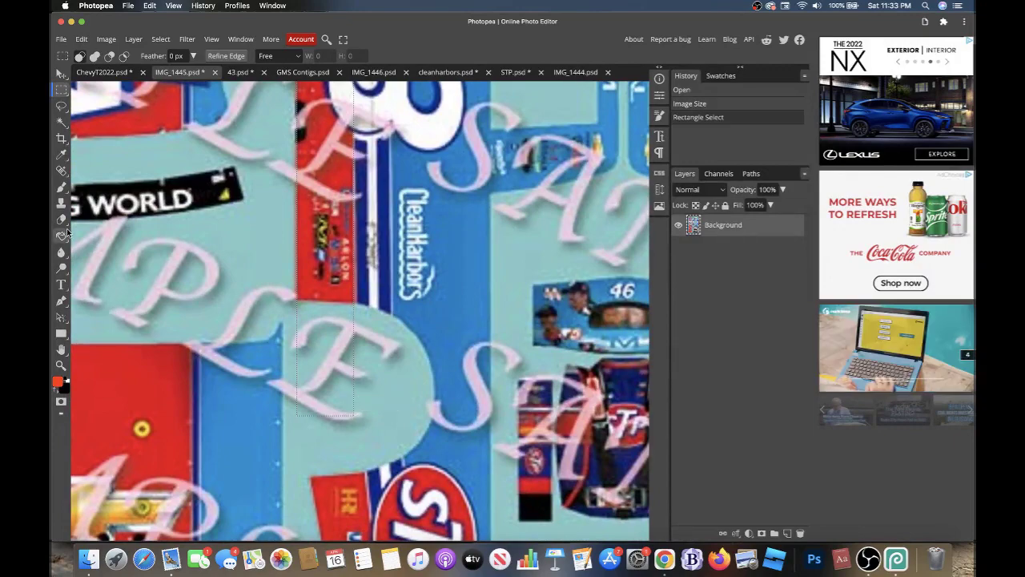
click(295, 304)
drag(298, 321, 356, 164)
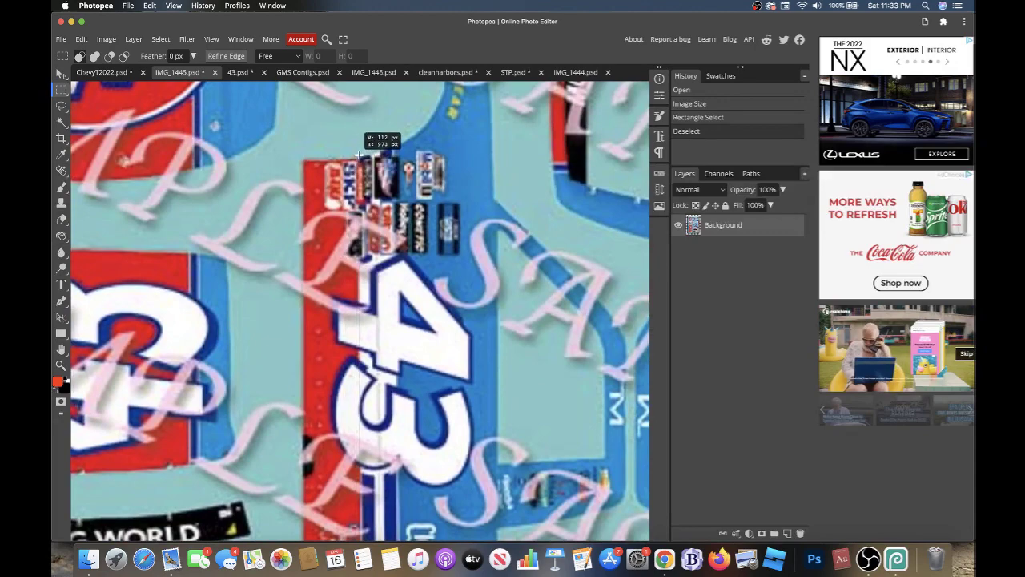
drag(357, 164, 357, 150)
- Fill the strip orange on a new layer, deselect, and marquee its right edge
click(61, 236)
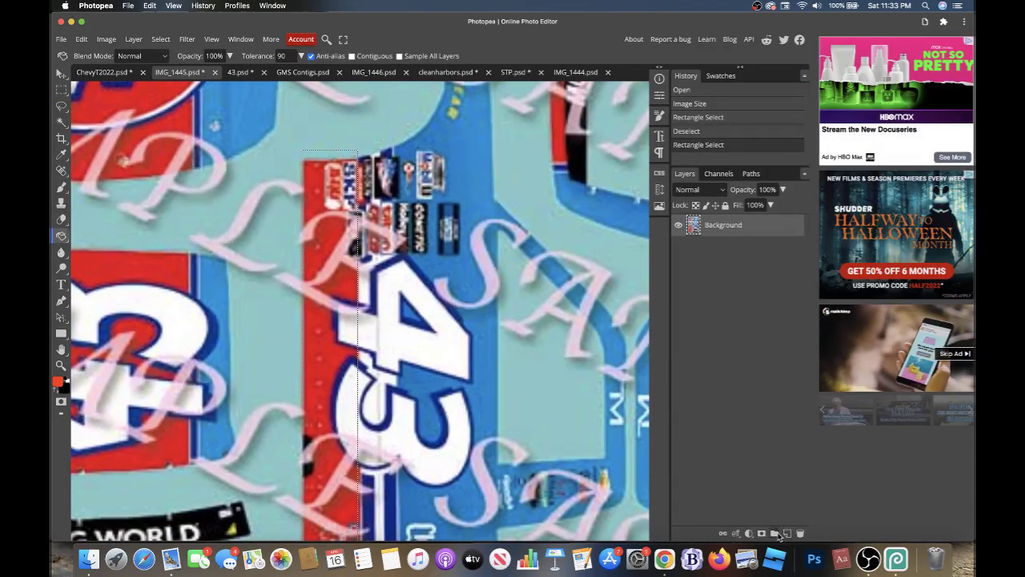
click(786, 533)
click(327, 332)
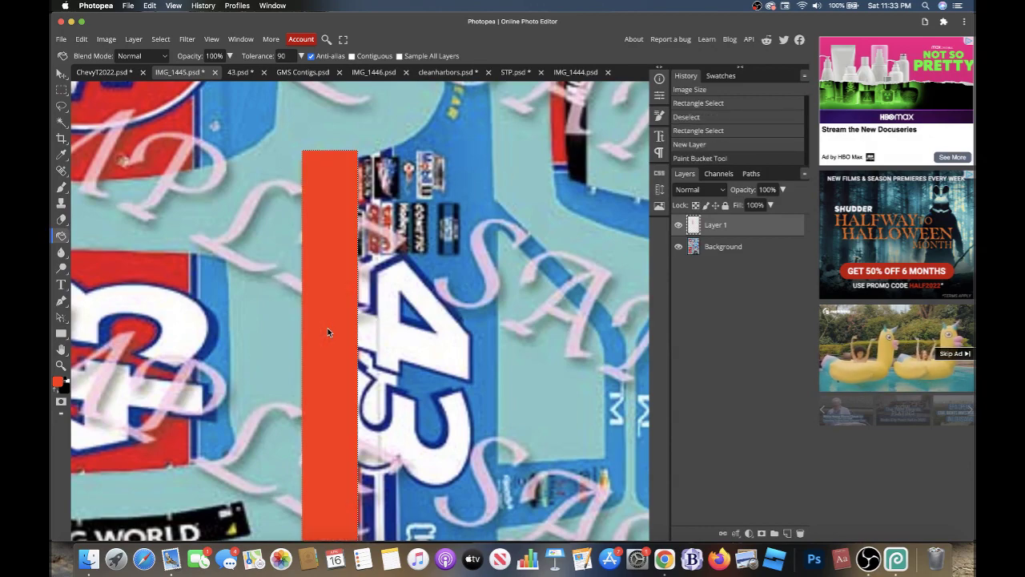
key(ctrl+d)
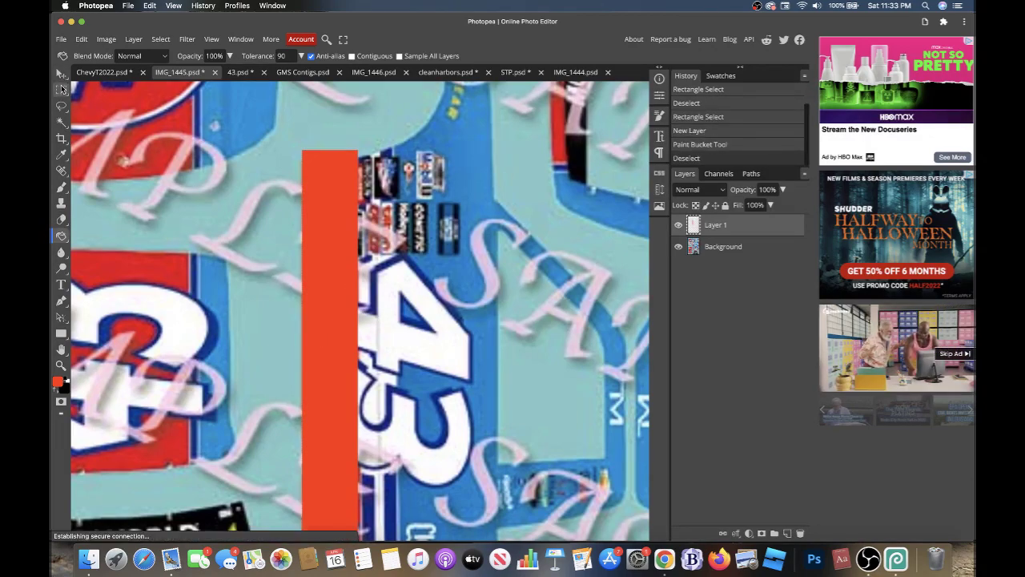
click(62, 89)
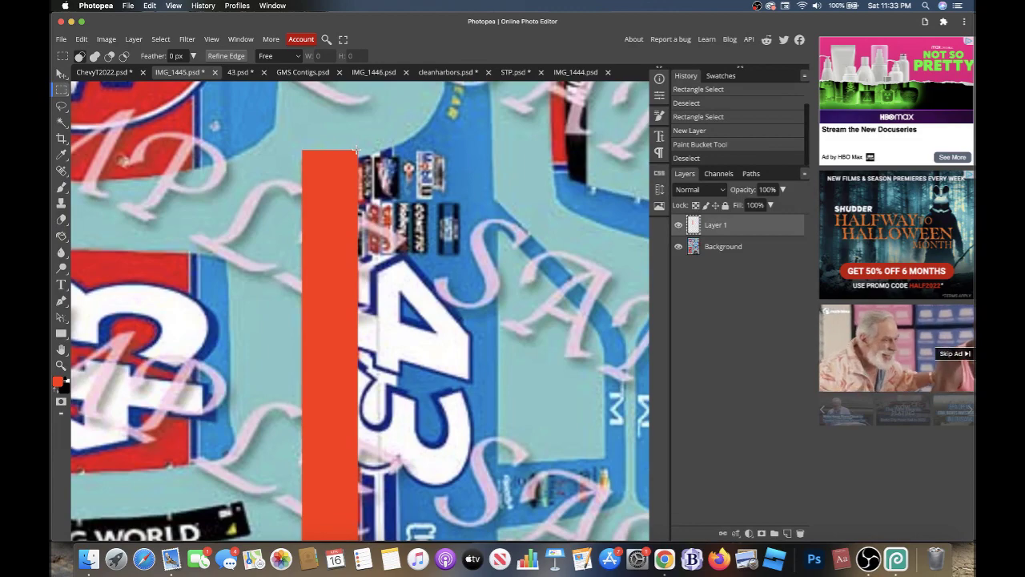
drag(356, 150, 362, 409)
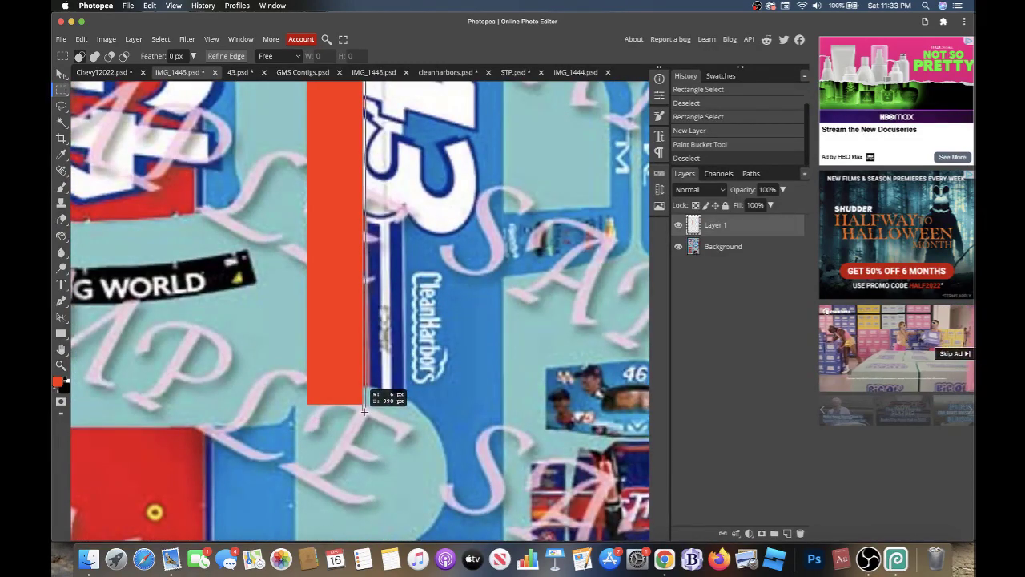
- Finish the thin strip selection beside the orange bar and set the paint colour to white
drag(364, 409, 363, 409)
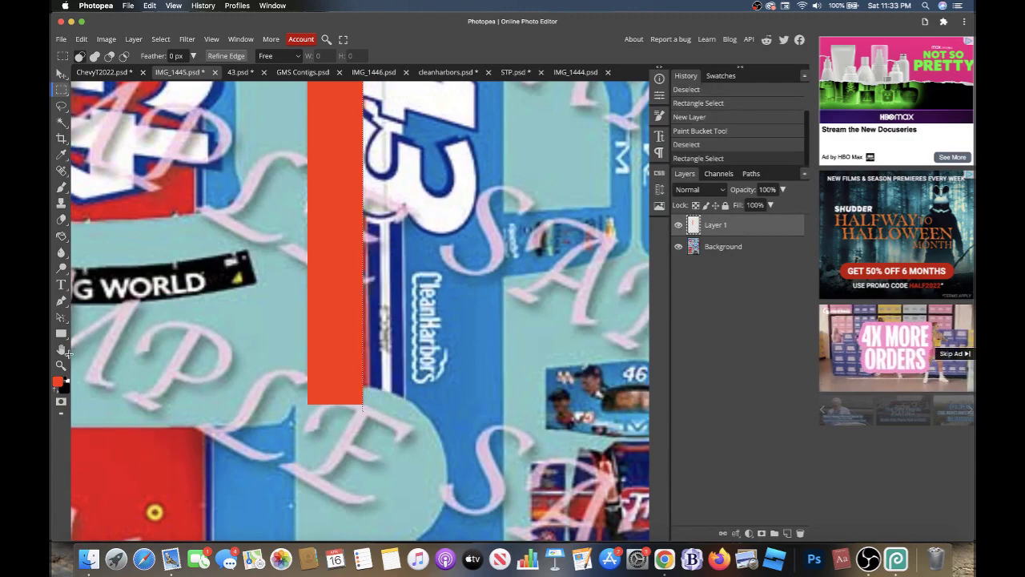
click(58, 382)
drag(163, 179, 136, 133)
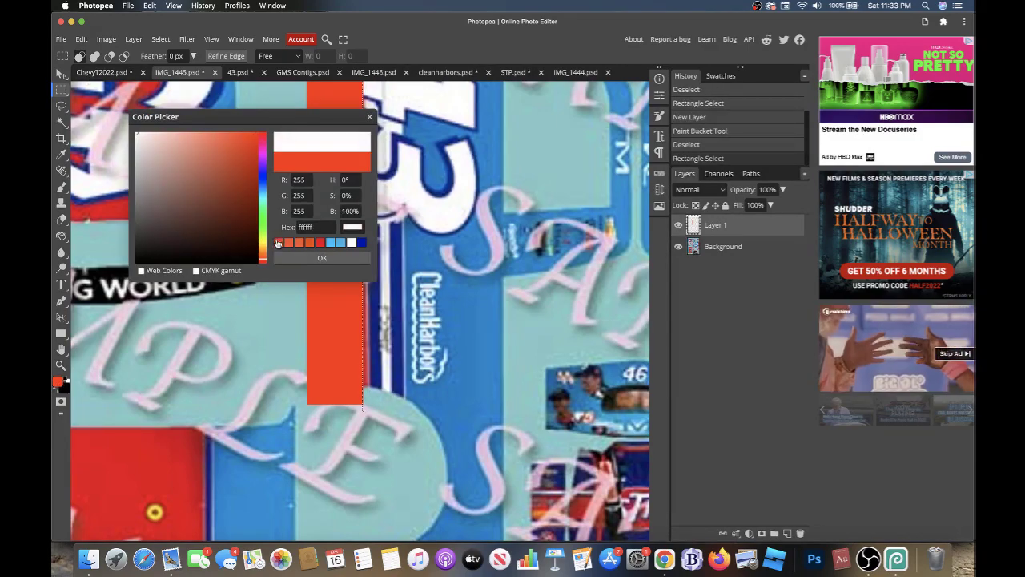
click(279, 256)
- Fill the thin strip white, then briefly check the reference tutorial video
click(62, 237)
scroll(384, 302, up, 2)
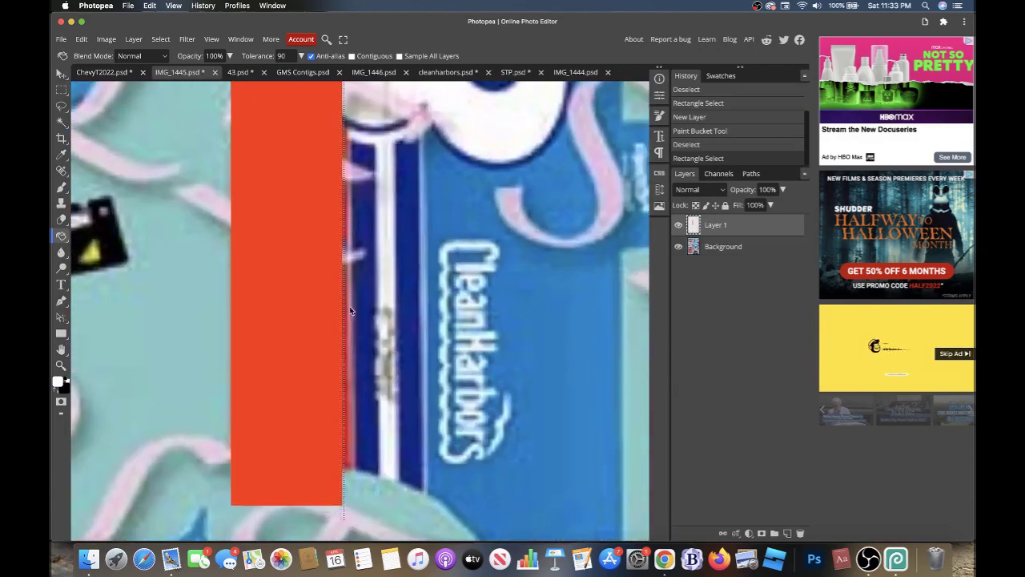
click(345, 307)
click(342, 307)
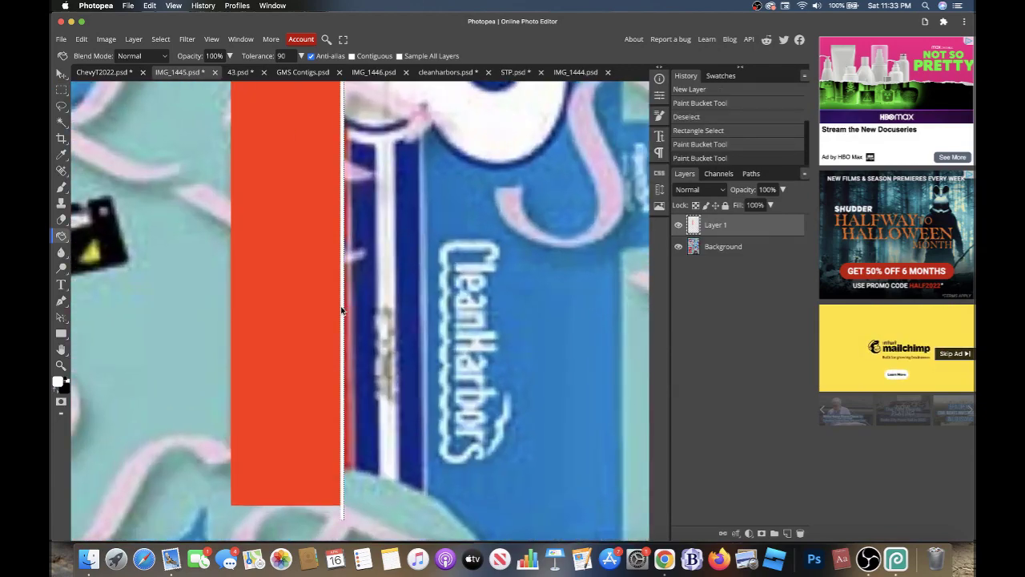
click(665, 558)
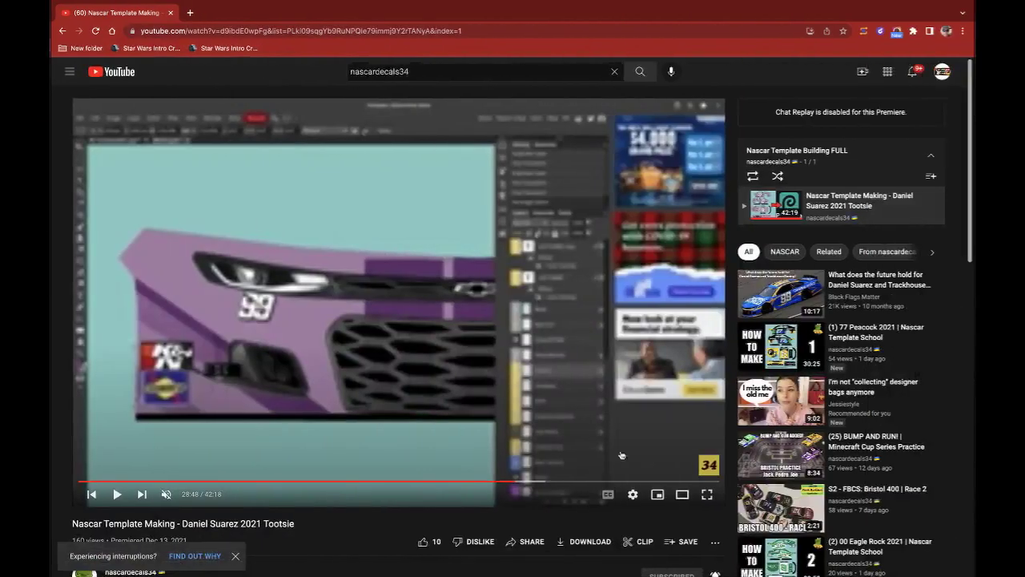
click(171, 13)
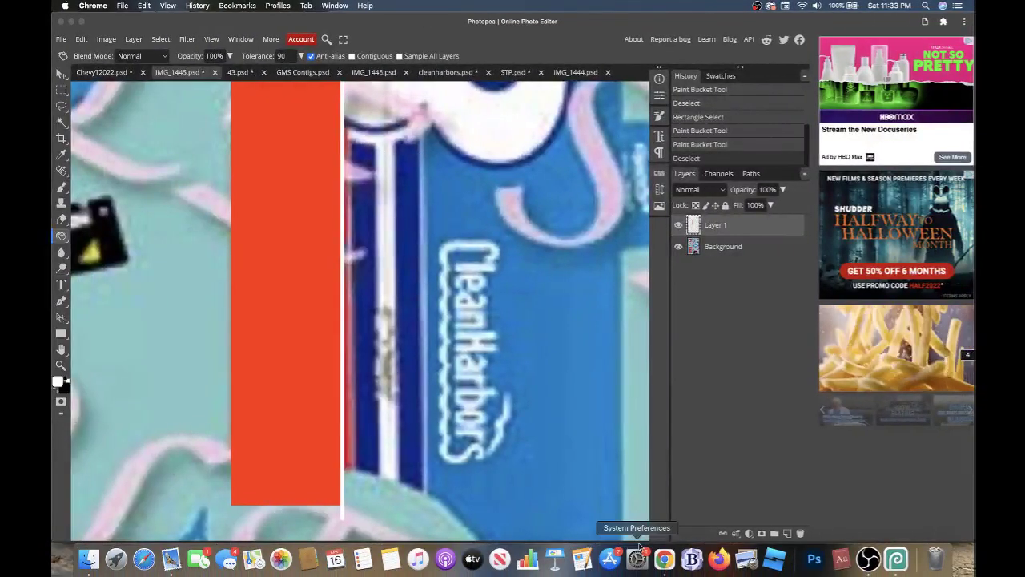
- Marquee a tall thin strip running the height of the orange bar
scroll(318, 147, down, 3)
click(63, 88)
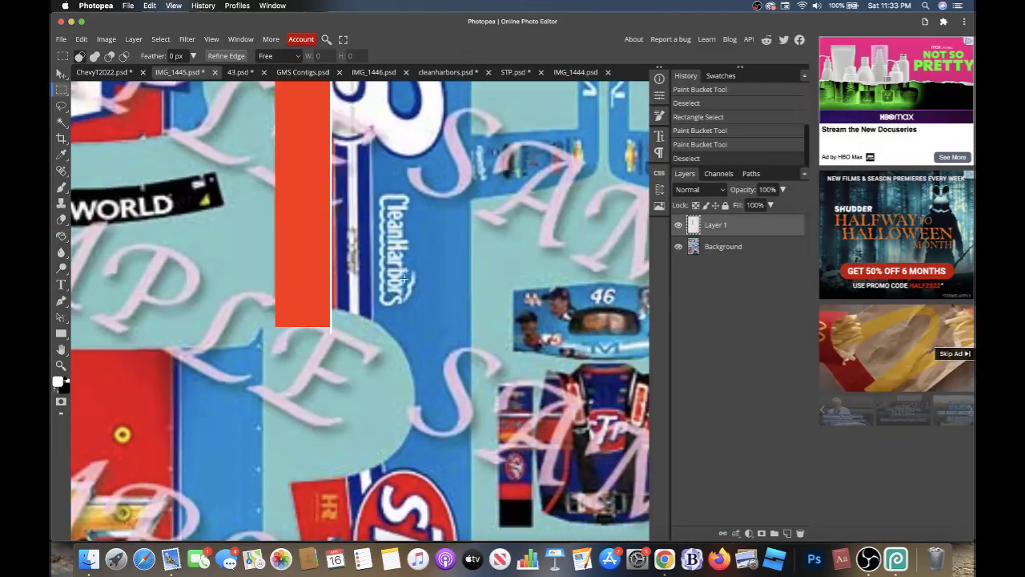
drag(331, 327, 361, 280)
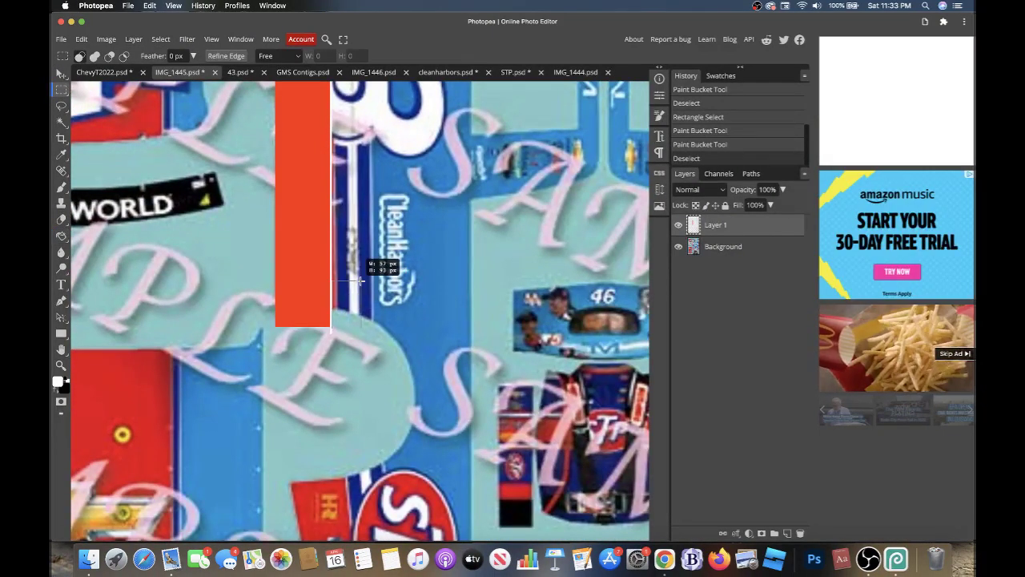
scroll(361, 280, up, 3)
scroll(360, 277, up, 3)
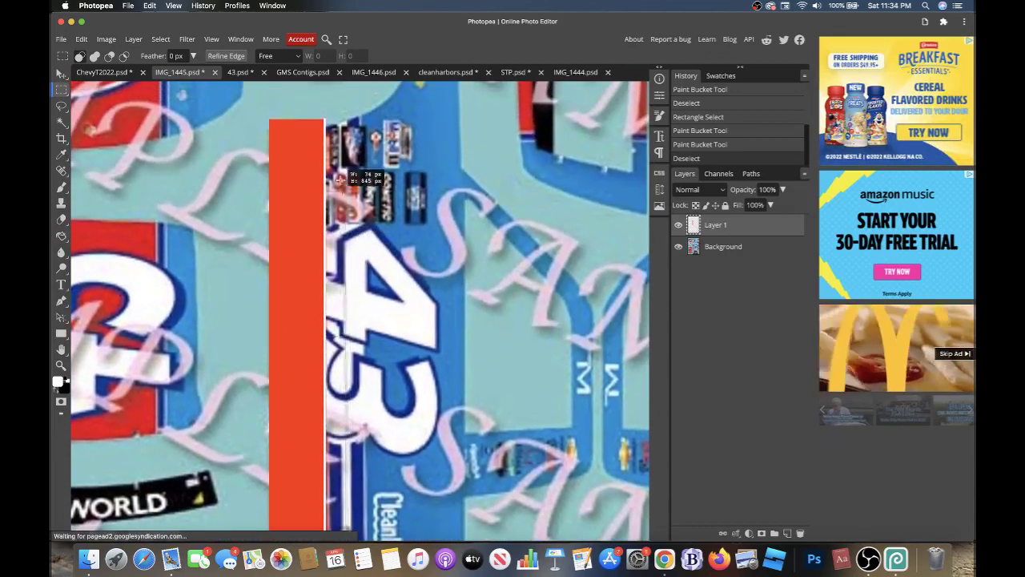
drag(361, 276, 337, 117)
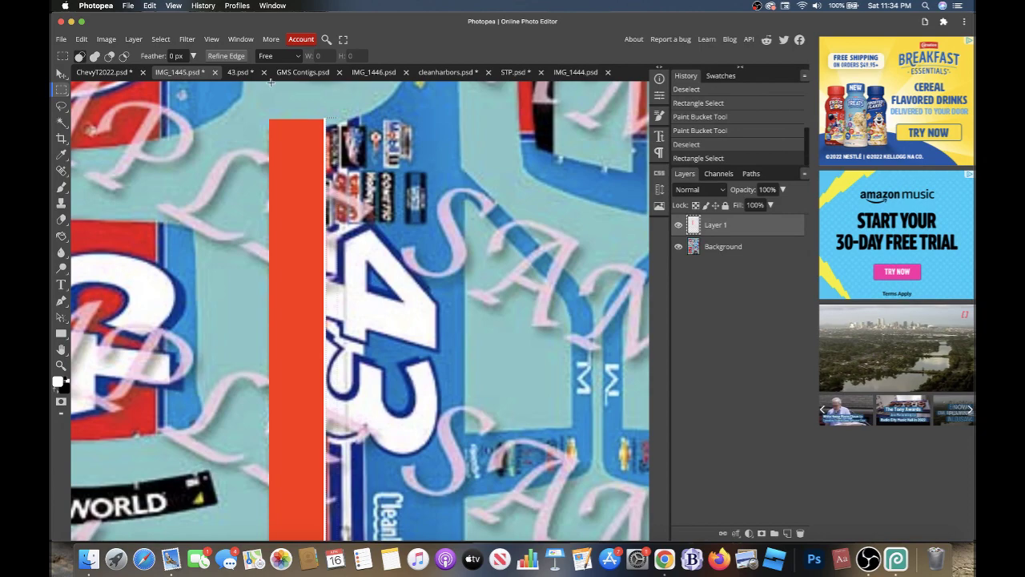
- Fill the strip with blue sampled from the 43.psd outline and deselect
key(i)
click(240, 73)
click(256, 201)
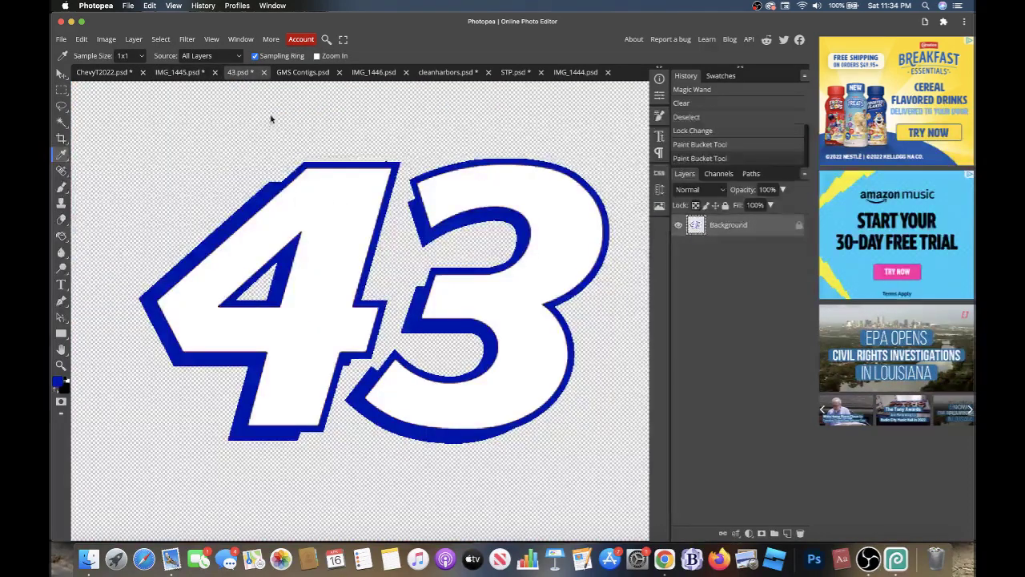
click(180, 73)
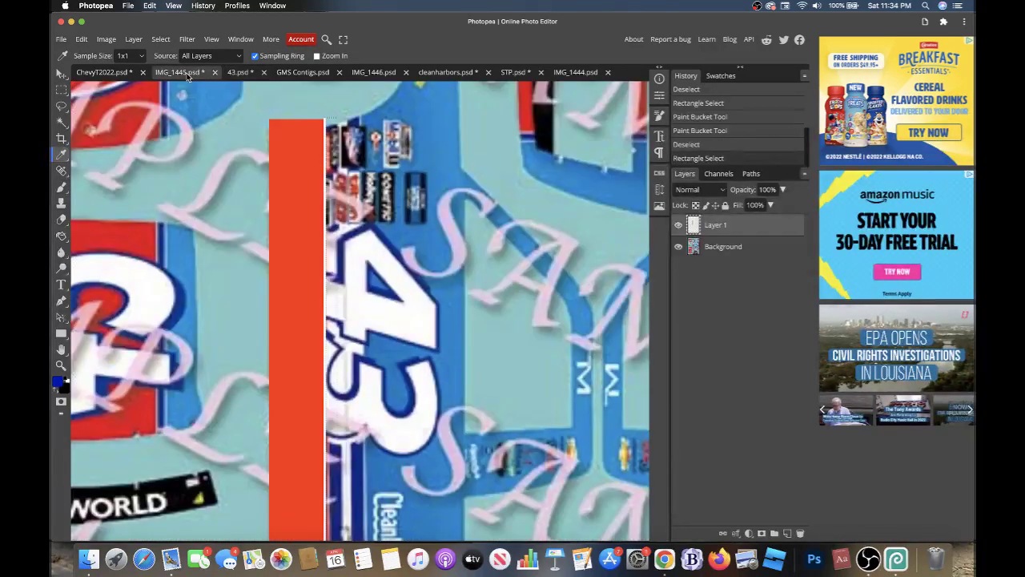
click(59, 235)
click(332, 265)
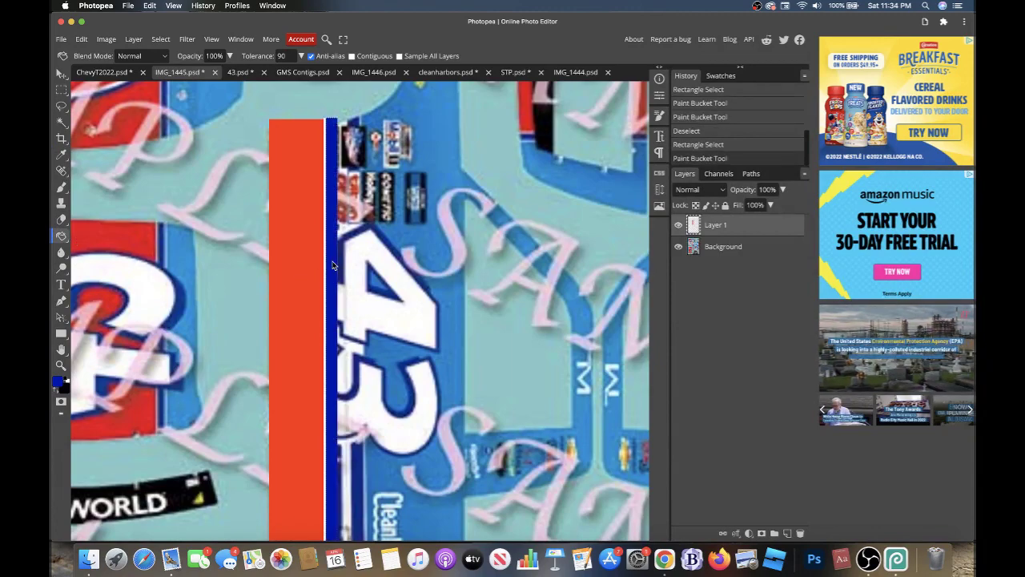
key(ctrl+d)
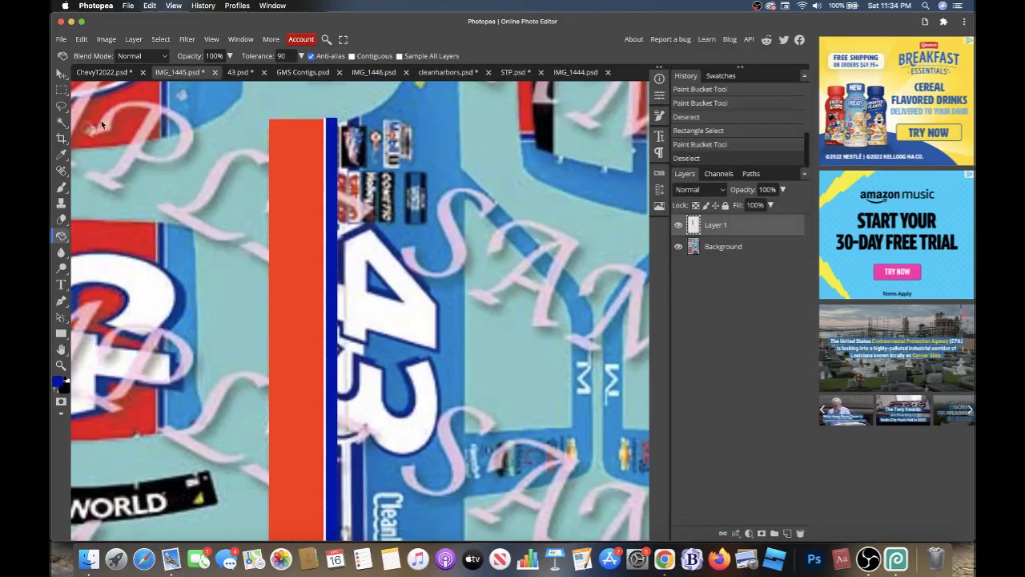
click(63, 91)
- Select a thin strip beside the blue stripe and fill it white
drag(346, 115, 346, 404)
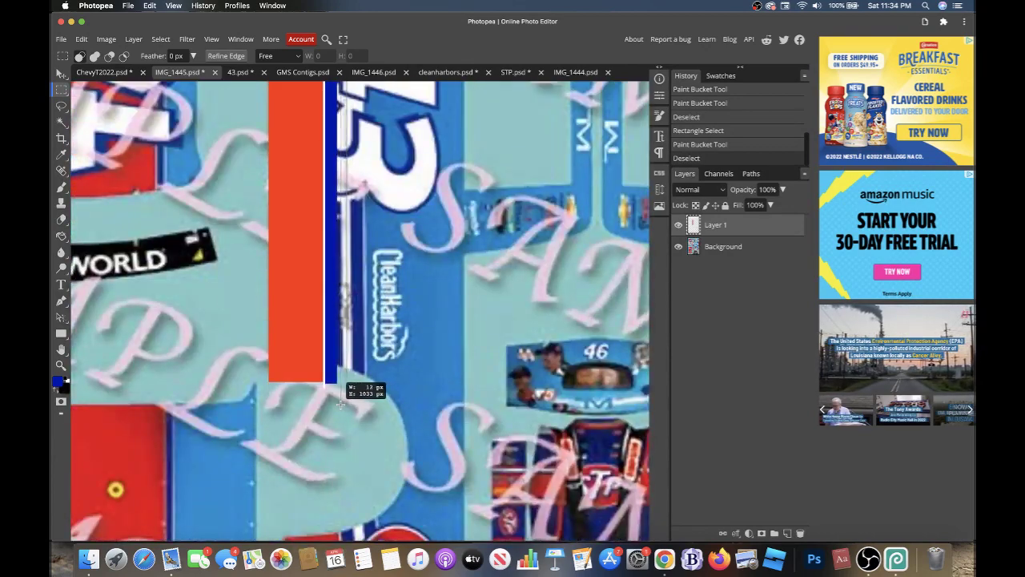
drag(346, 405, 336, 409)
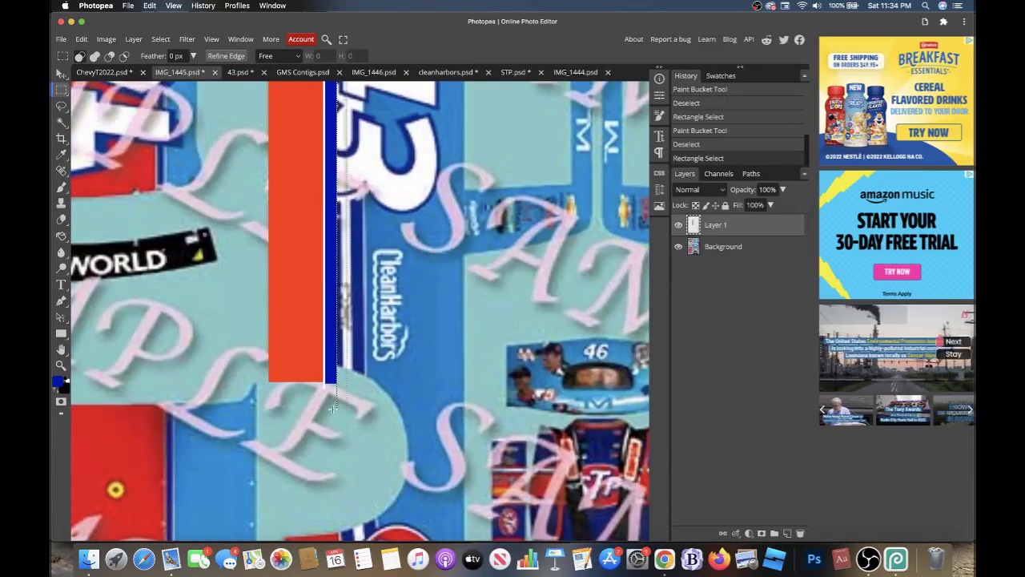
click(57, 381)
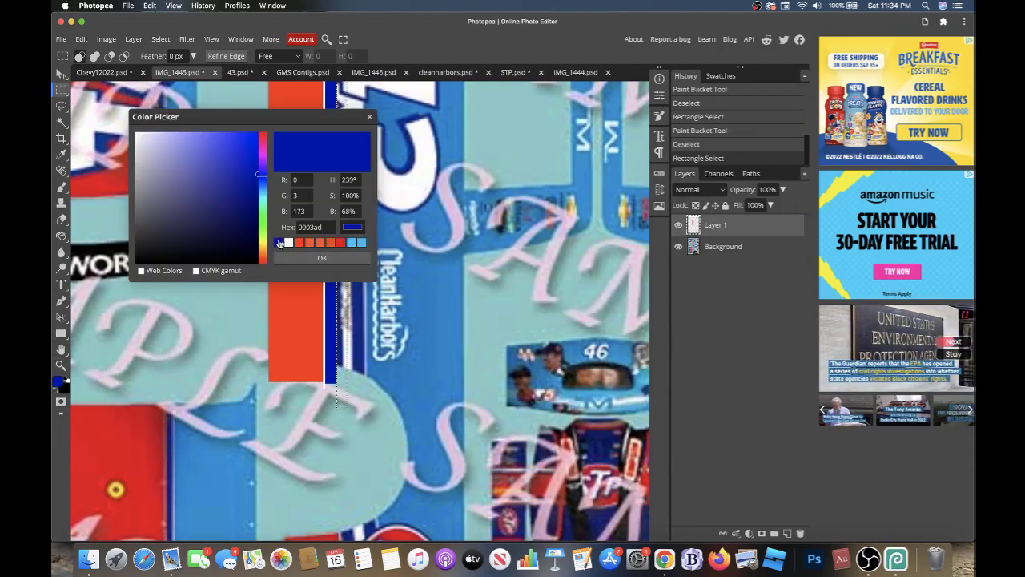
double_click(287, 242)
click(68, 237)
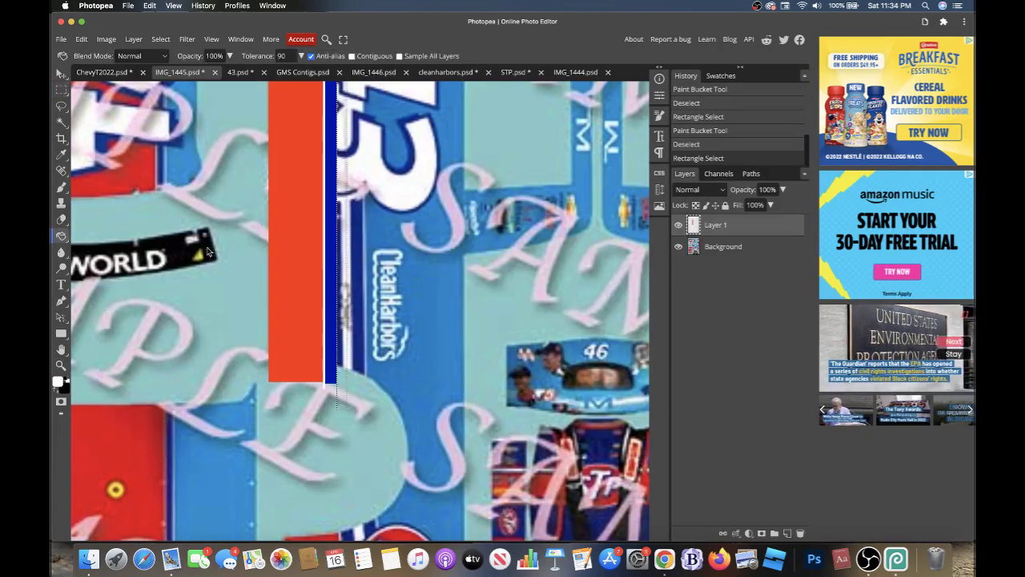
click(342, 288)
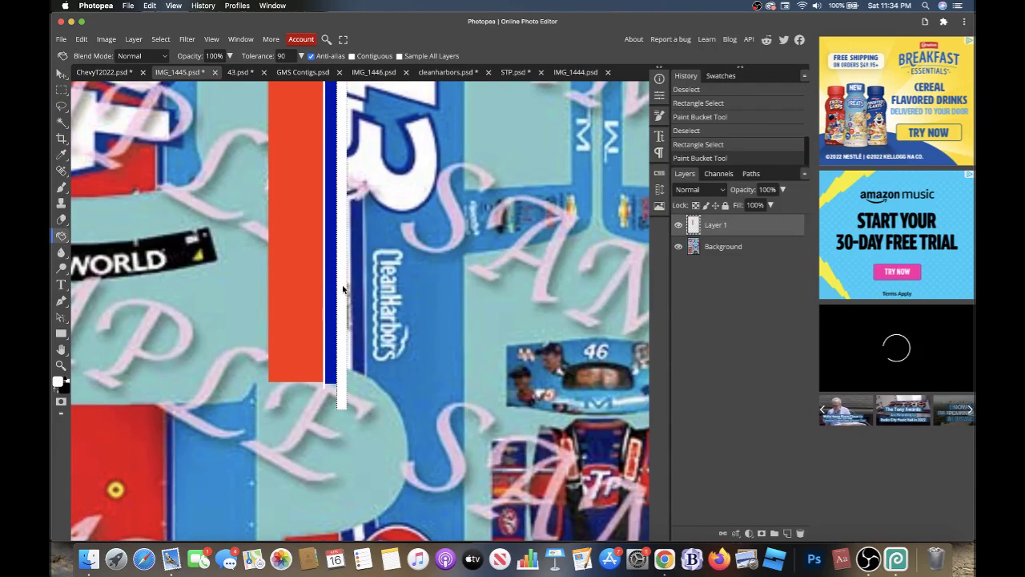
key(ctrl+d)
- Select the next thin strip beside the white one and fill it dark blue
click(61, 89)
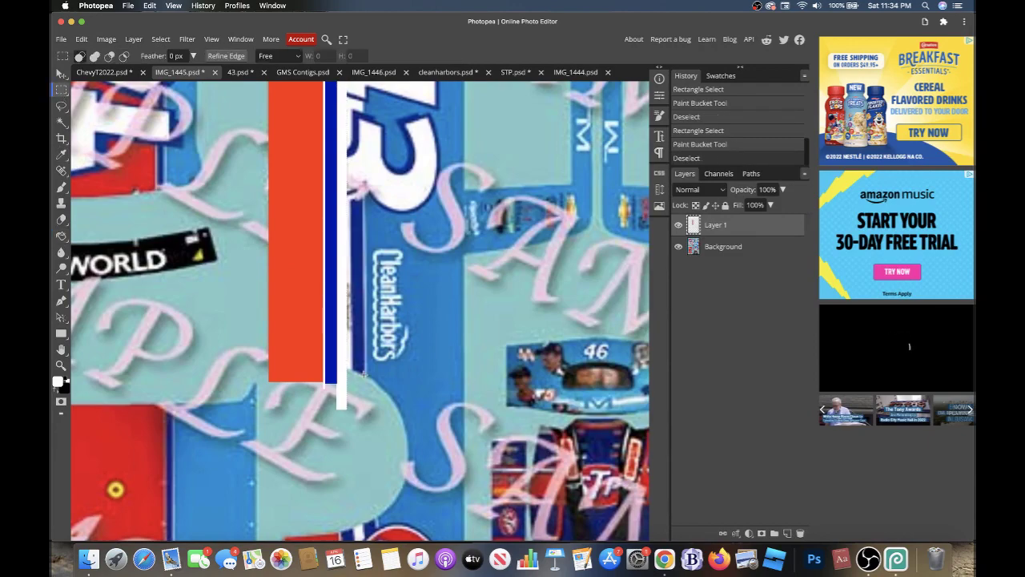
mouse_move(364, 382)
mouse_down()
mouse_move(325, 275)
mouse_move(358, 104)
mouse_up()
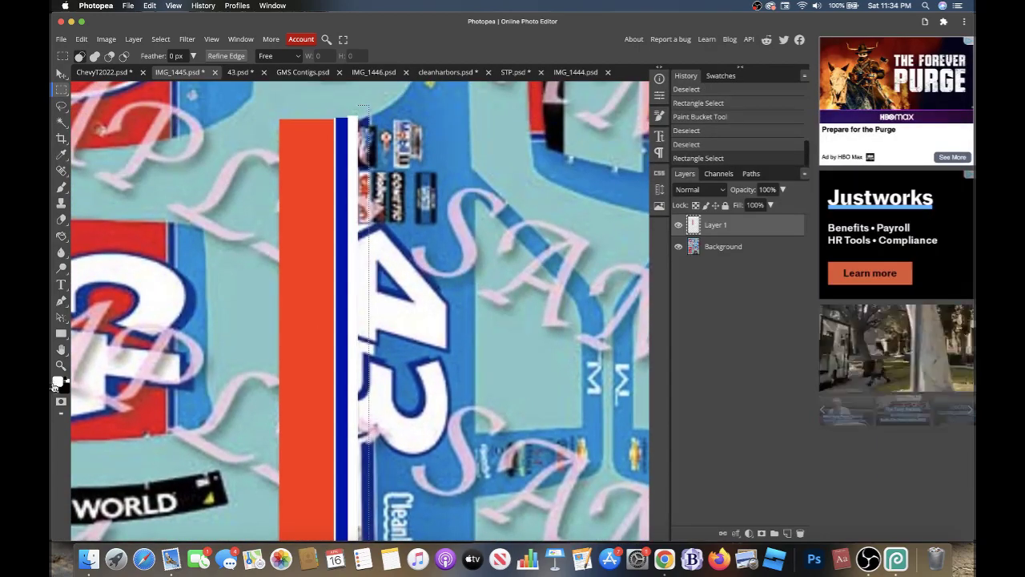
click(57, 385)
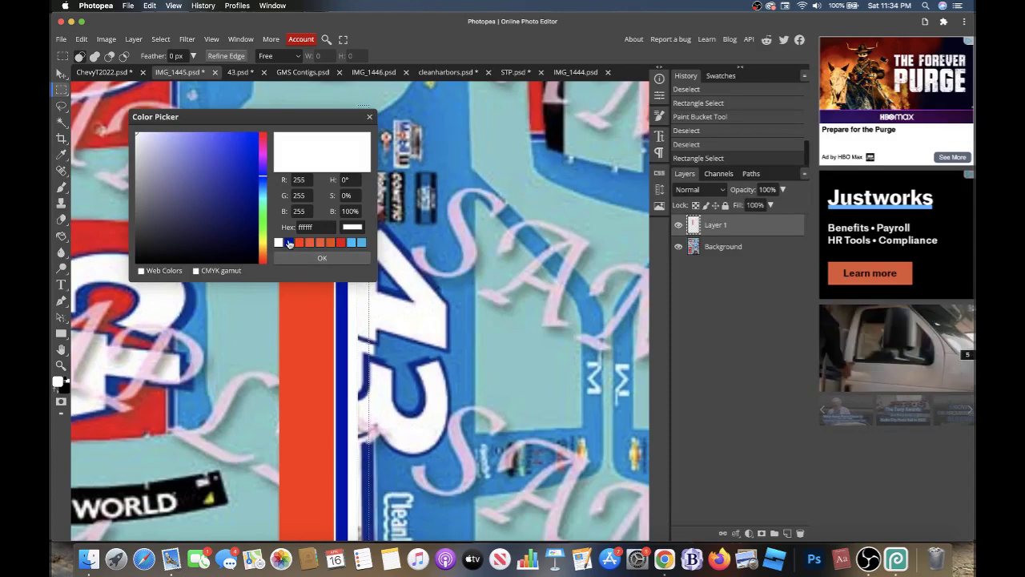
click(288, 241)
click(322, 258)
click(58, 237)
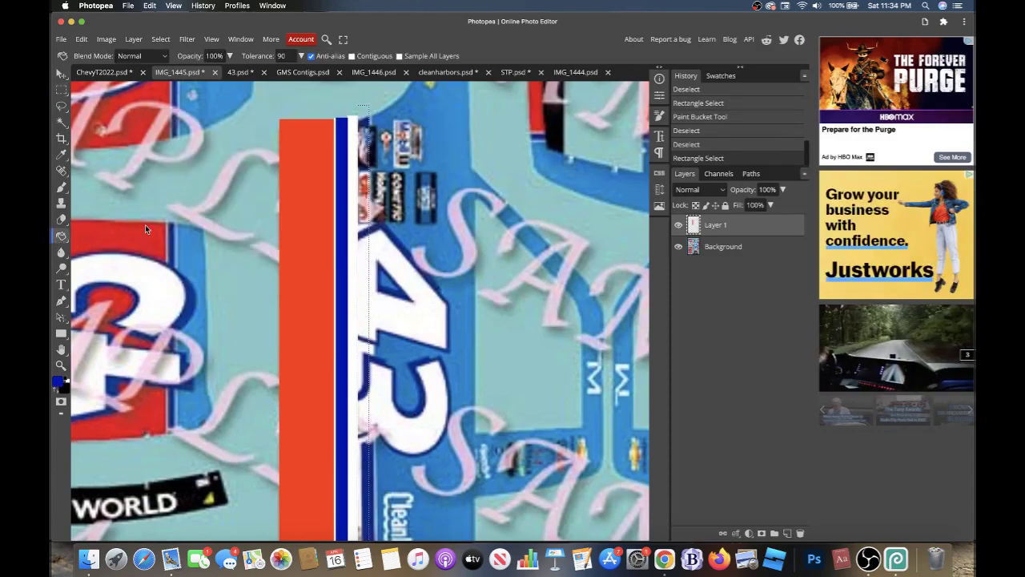
click(366, 206)
key(ctrl+d)
- Add another white pinstripe in the next thin strip
key(m)
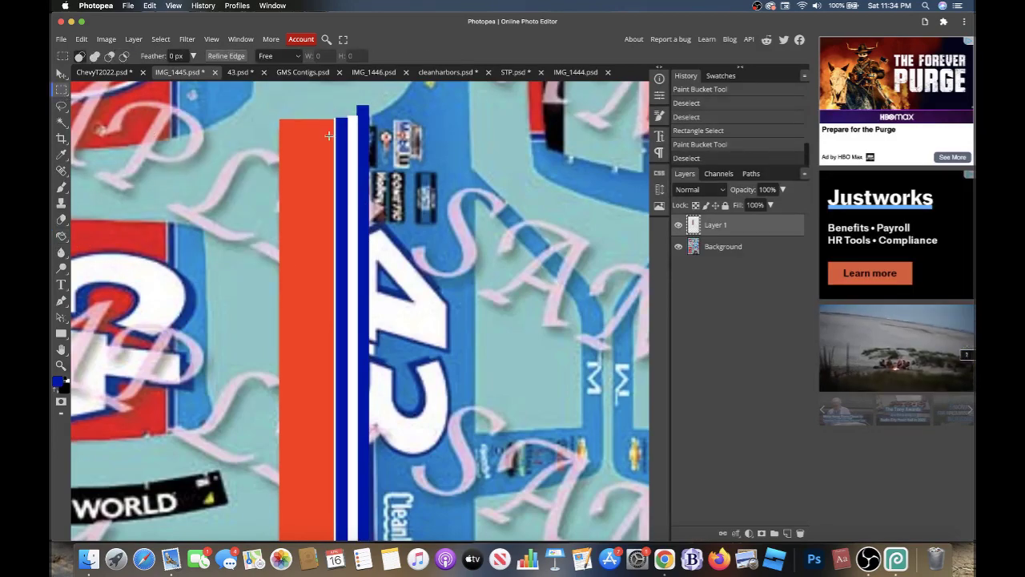
drag(364, 109, 372, 294)
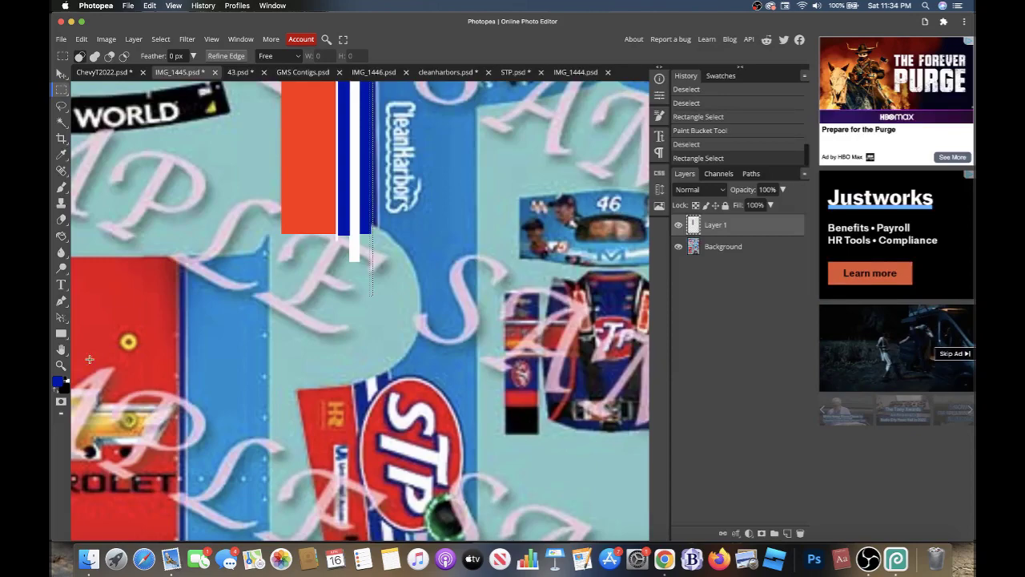
click(55, 386)
click(137, 134)
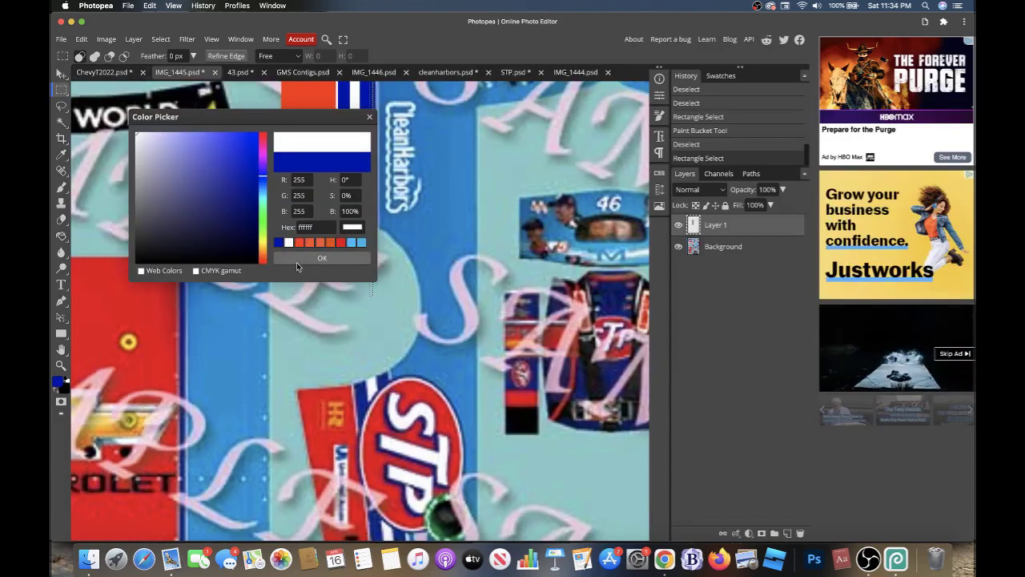
click(296, 262)
click(60, 235)
click(372, 208)
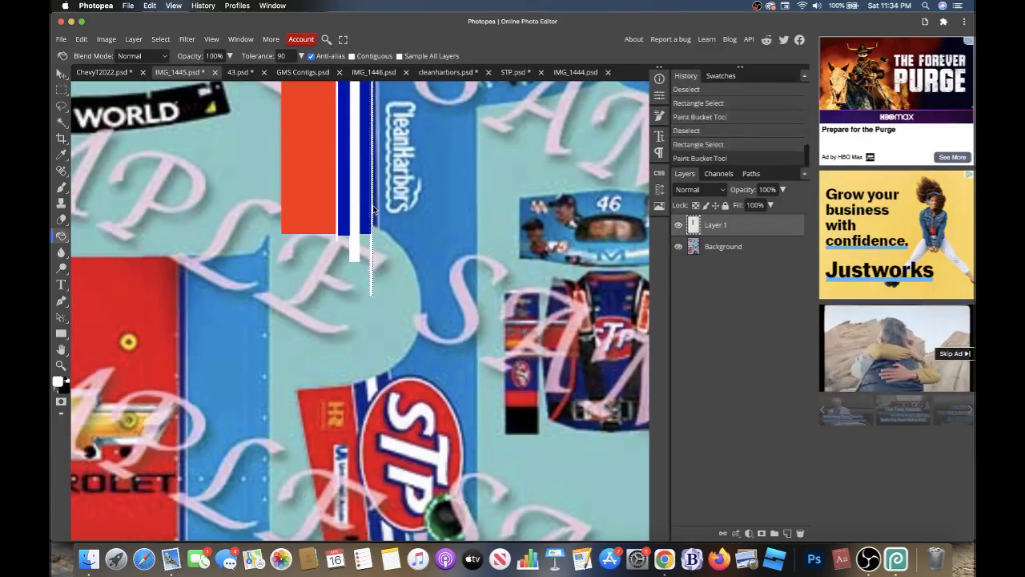
key(ctrl+d)
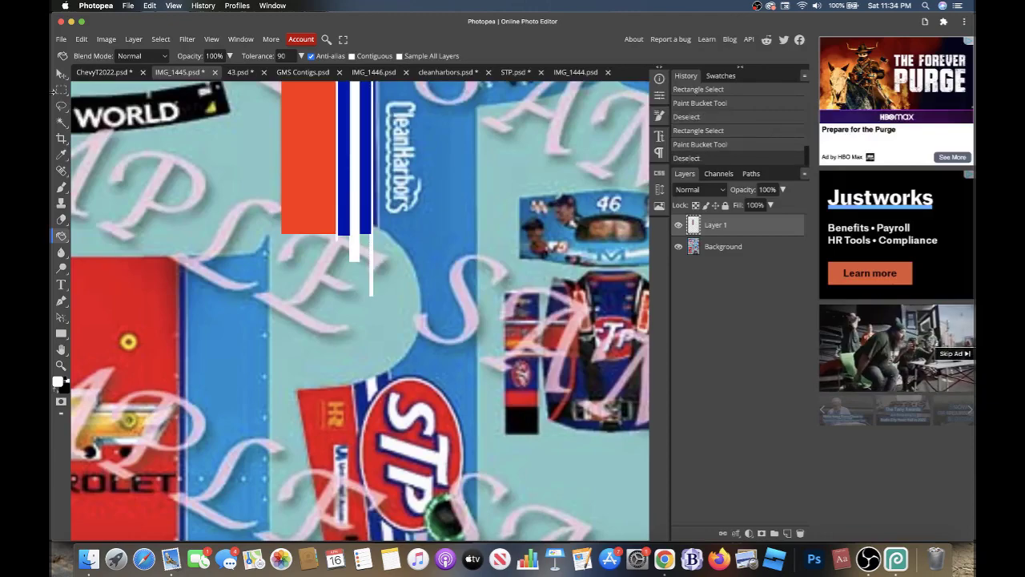
right_click(60, 107)
click(109, 107)
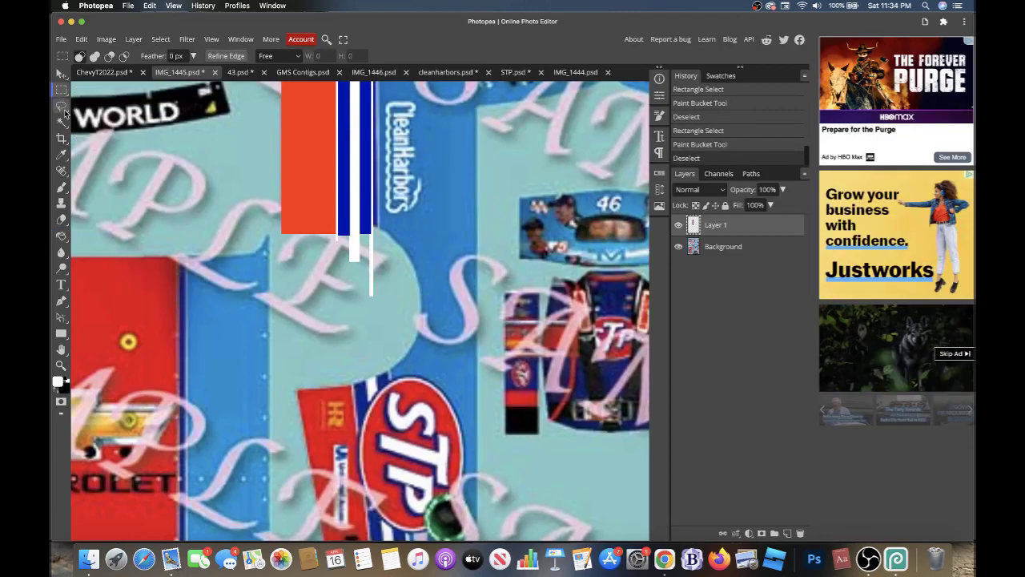
- Fill a polygonal selection of the tilted decal panel beside the STP logo with sampled orange
right_click(61, 107)
click(85, 122)
scroll(278, 233, down, 5)
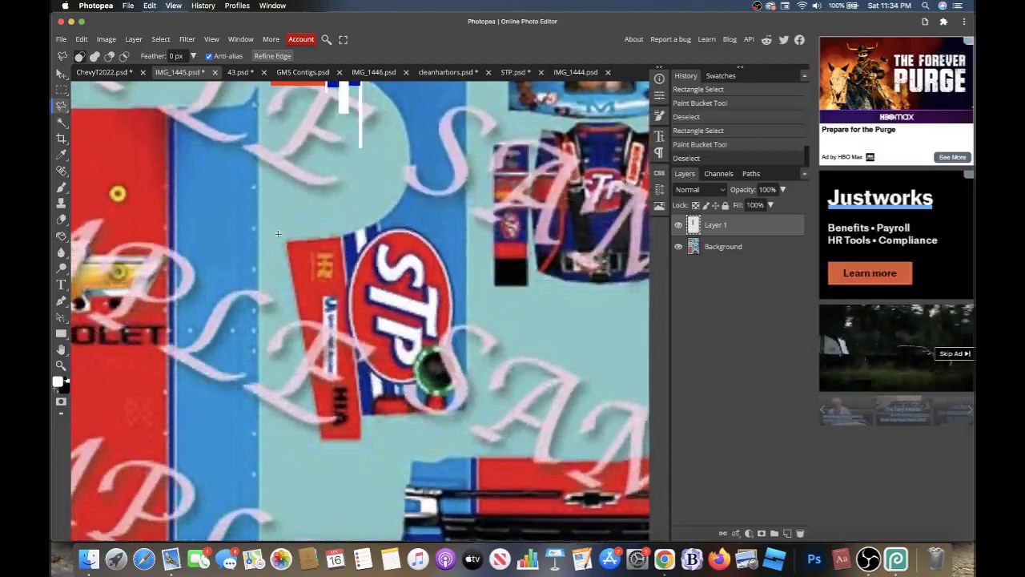
click(318, 449)
click(366, 446)
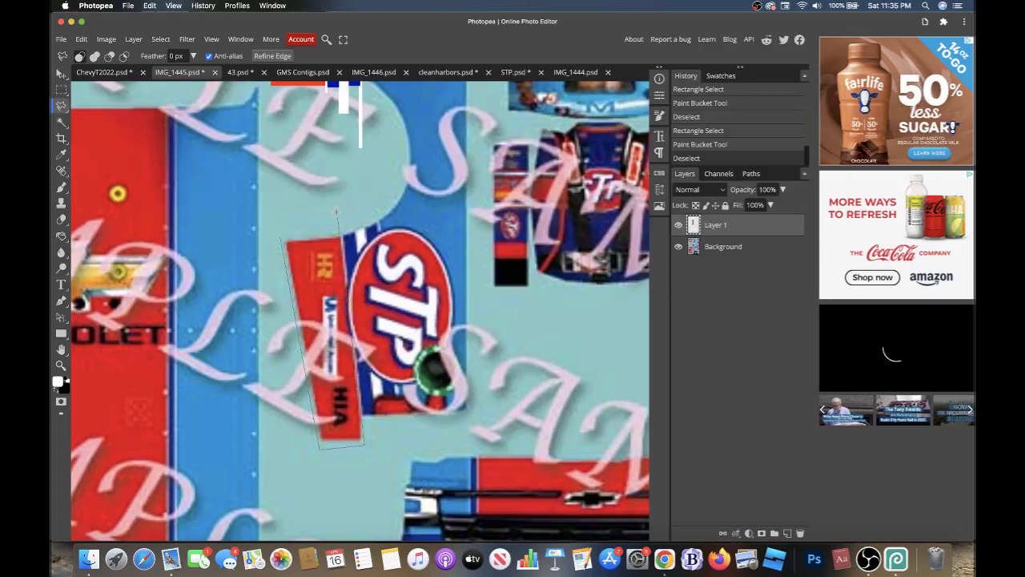
click(279, 236)
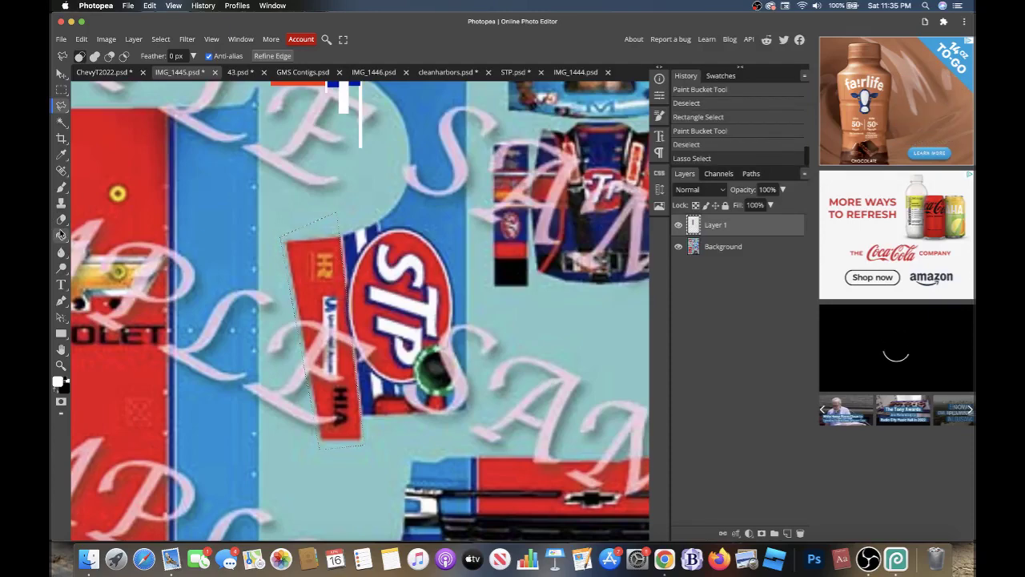
key(i)
scroll(379, 165, up, 1)
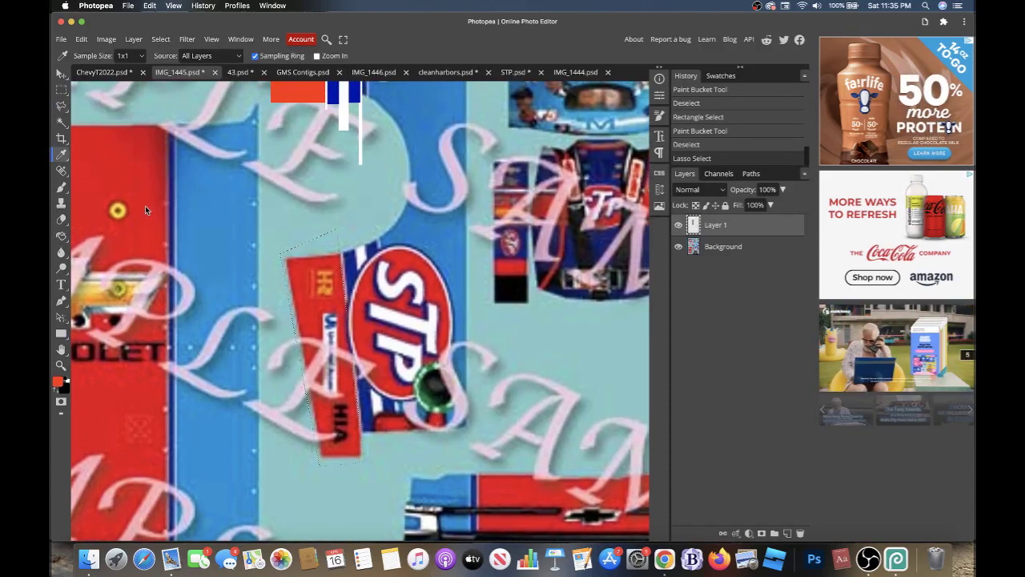
click(61, 236)
click(340, 286)
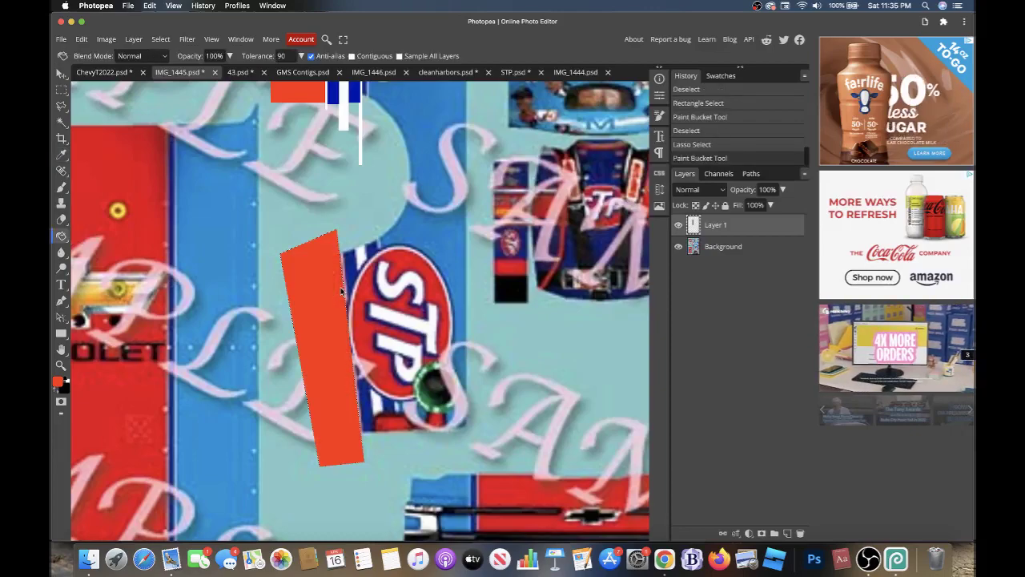
key(ctrl+d)
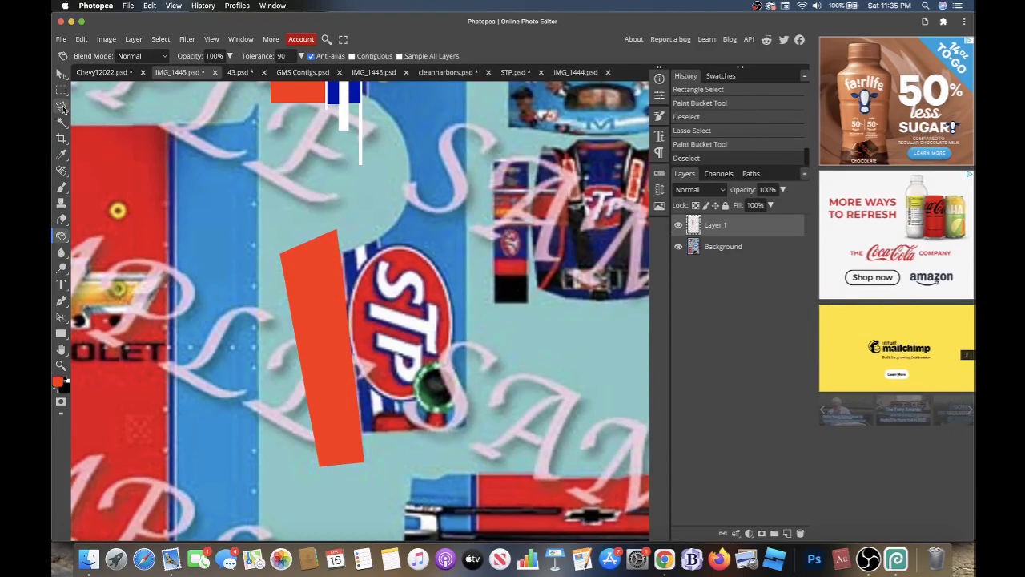
- Lasso a thin strip along the orange block's right edge and fill it with white
click(62, 108)
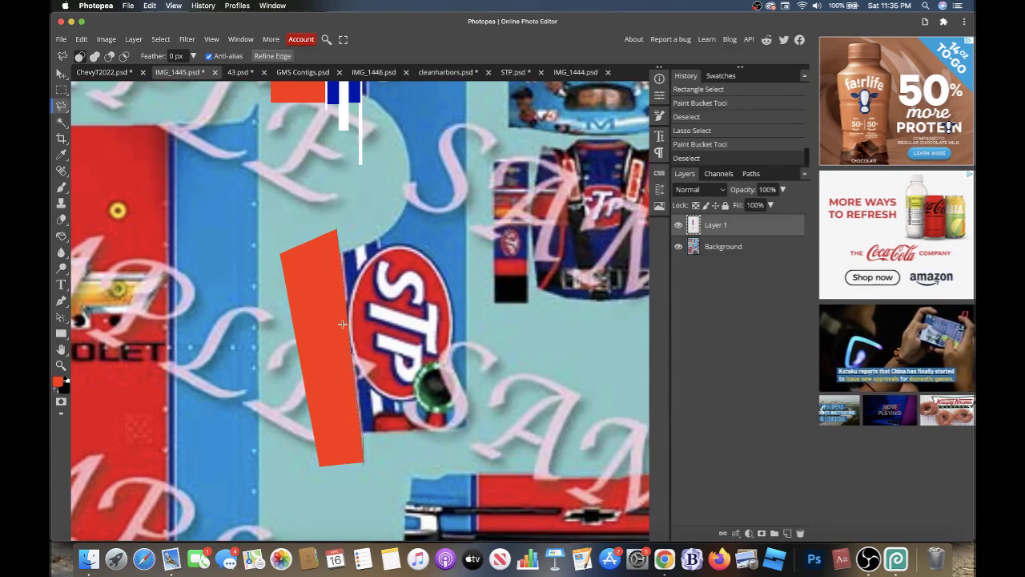
drag(338, 228, 335, 230)
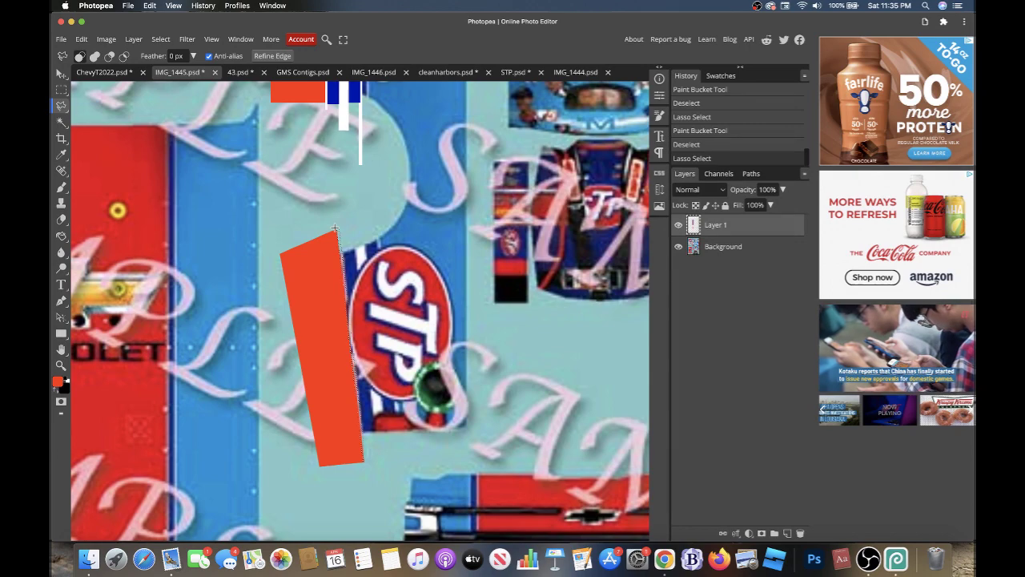
scroll(276, 293, left, 3)
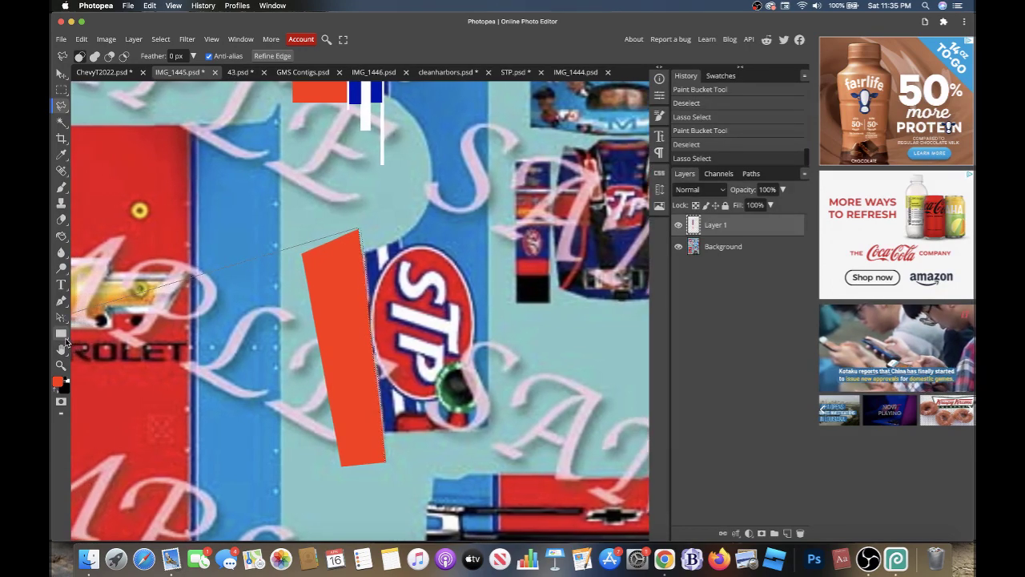
key(i)
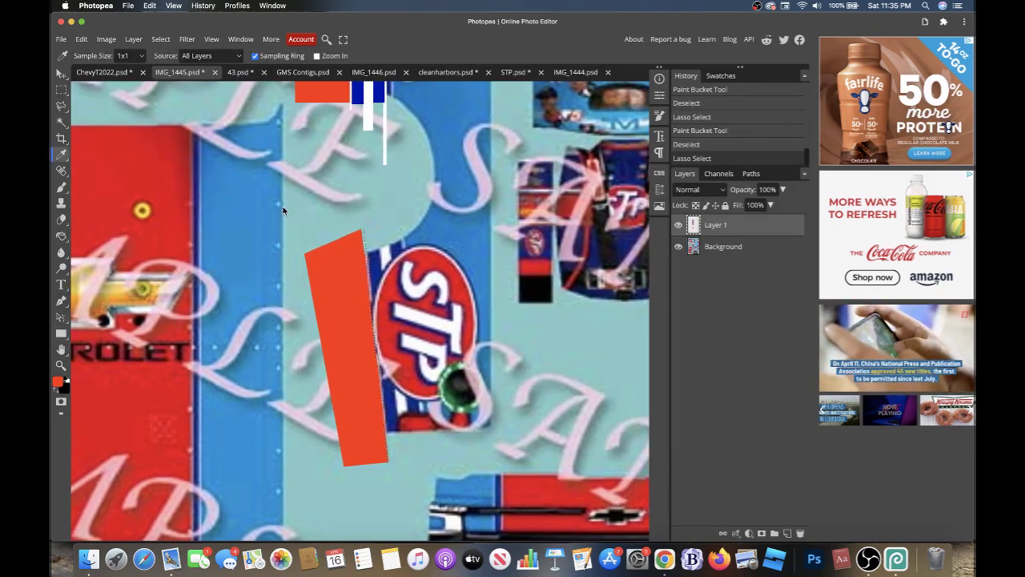
click(61, 236)
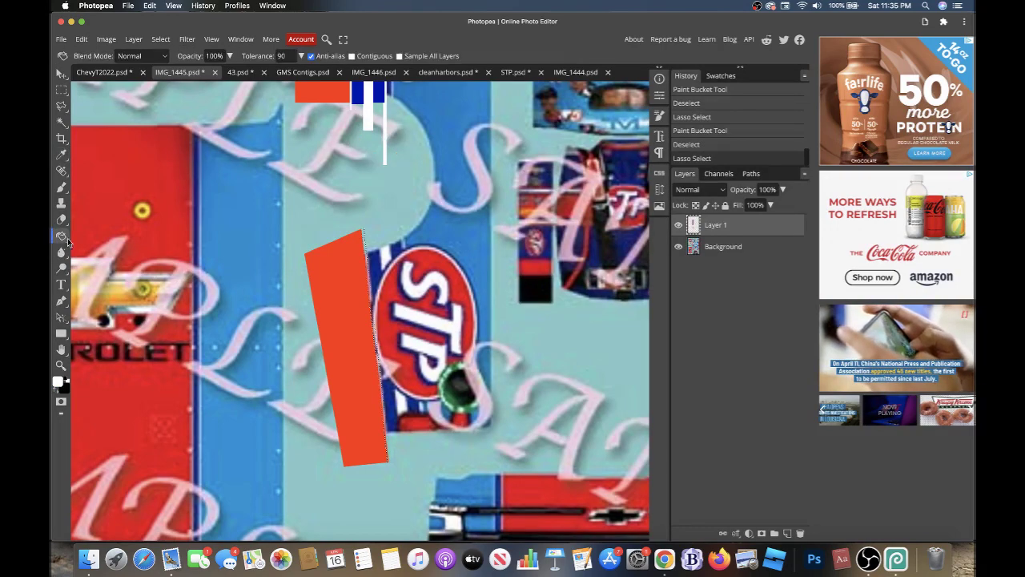
click(372, 295)
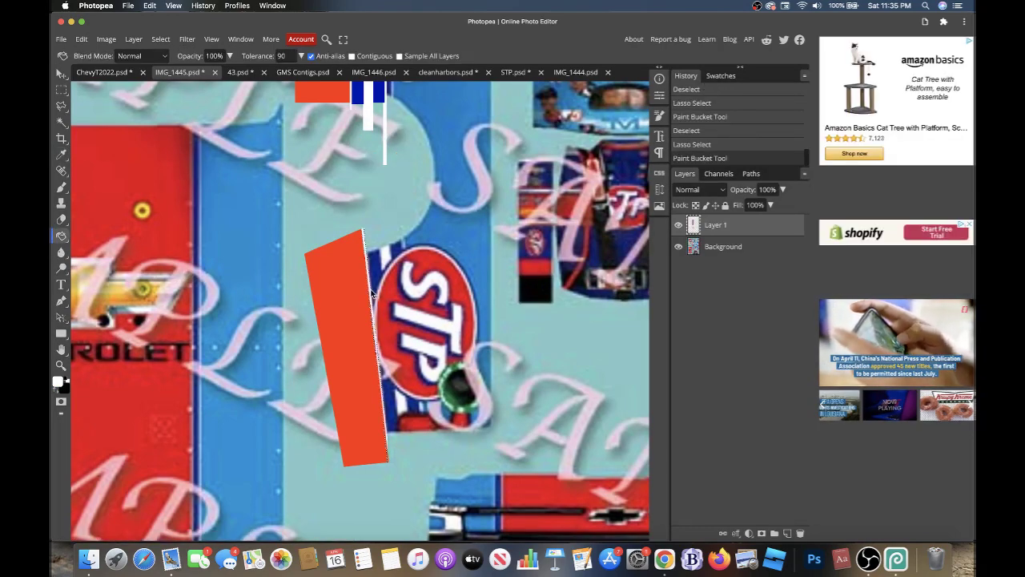
- Fill a lassoed strip beside the orange bar with blue chosen in the Color Picker
key(ctrl+d)
click(61, 105)
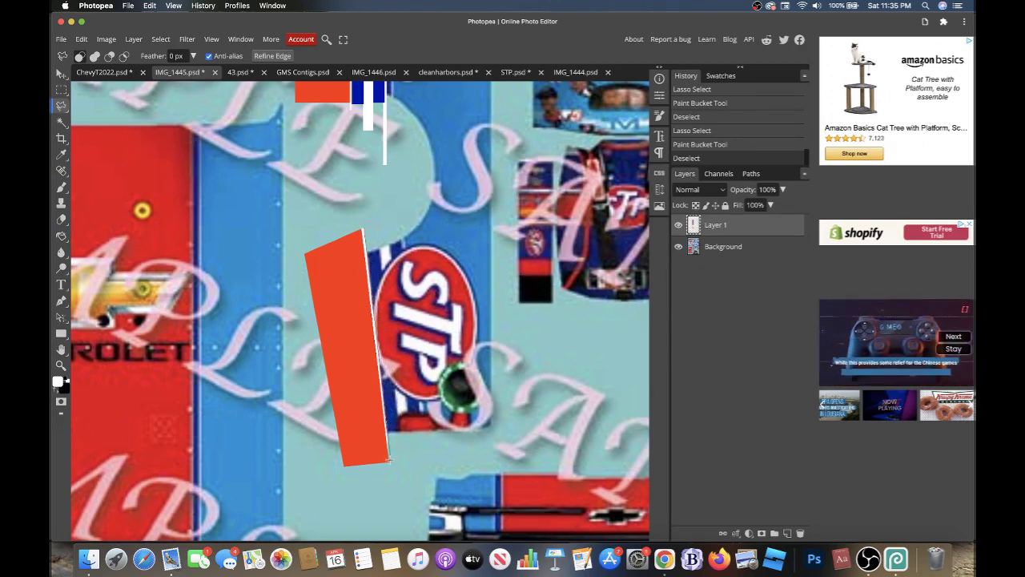
click(365, 225)
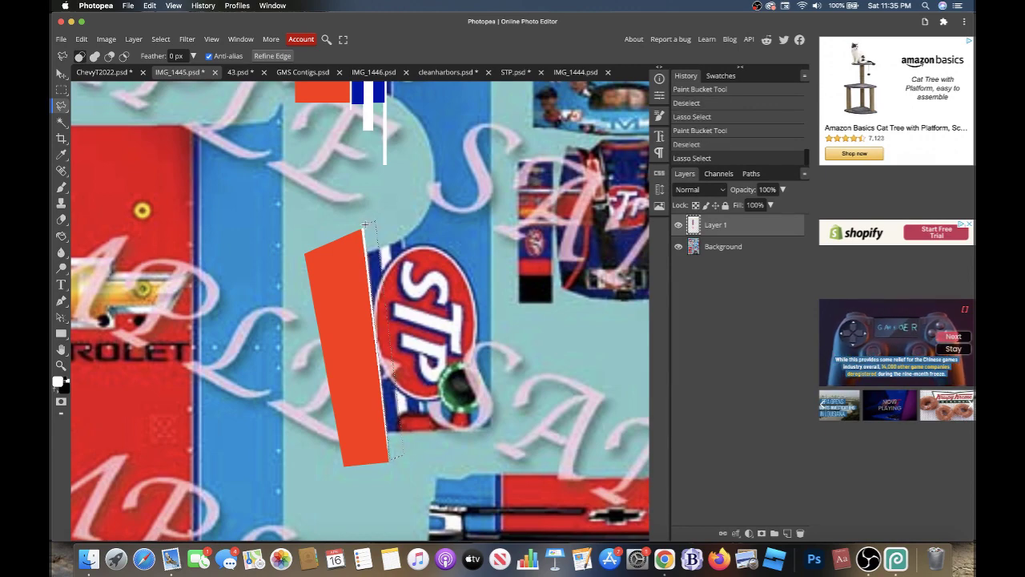
click(58, 381)
click(296, 244)
click(301, 253)
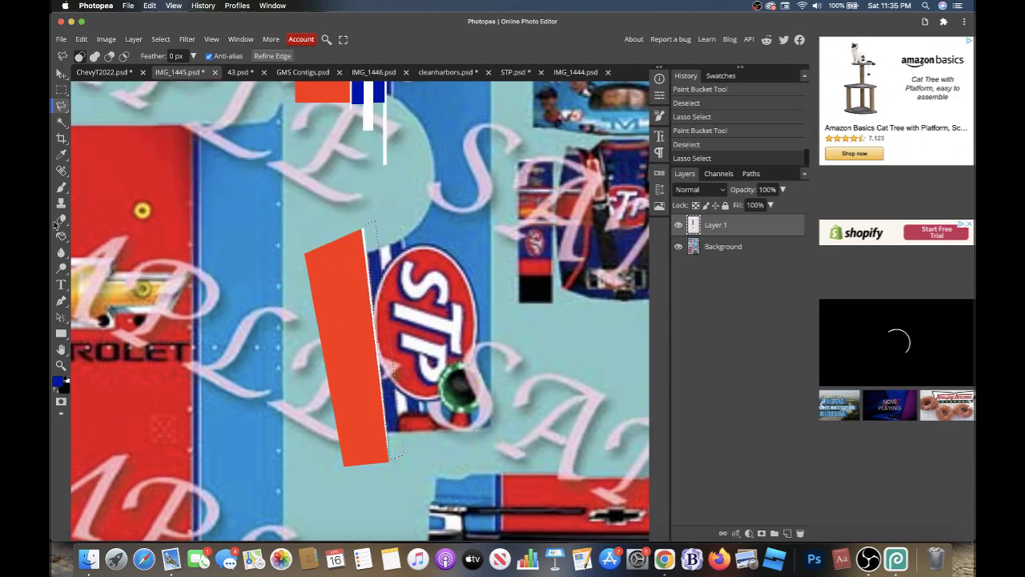
click(61, 234)
click(382, 255)
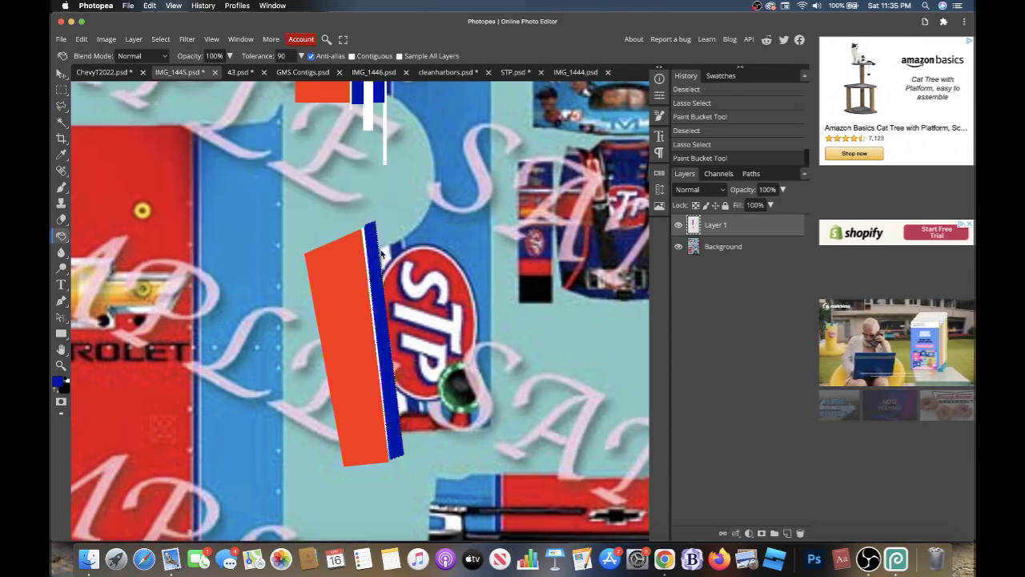
- Lasso a new thin strip along the blue stripe's edge
click(61, 105)
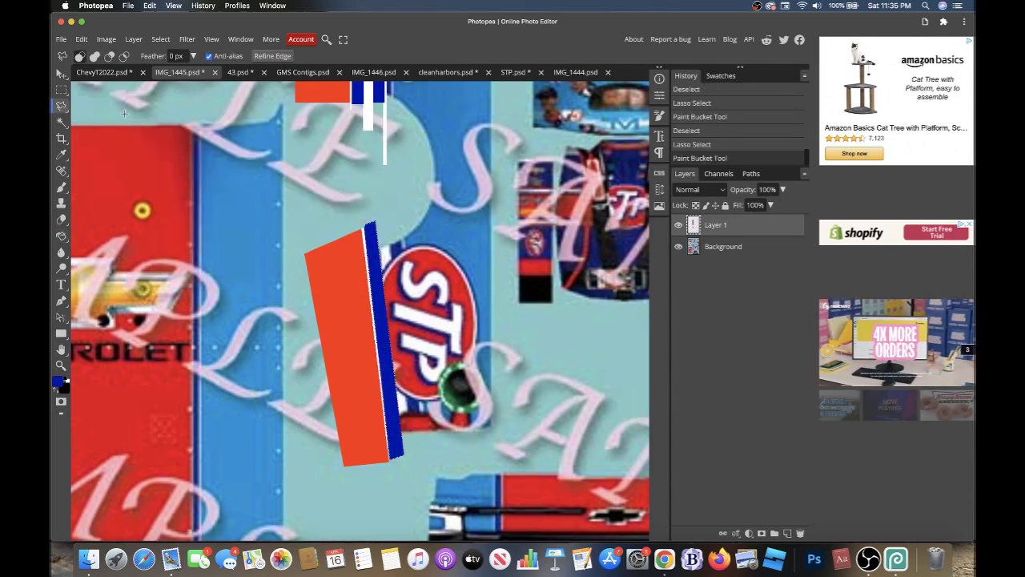
key(ctrl+d)
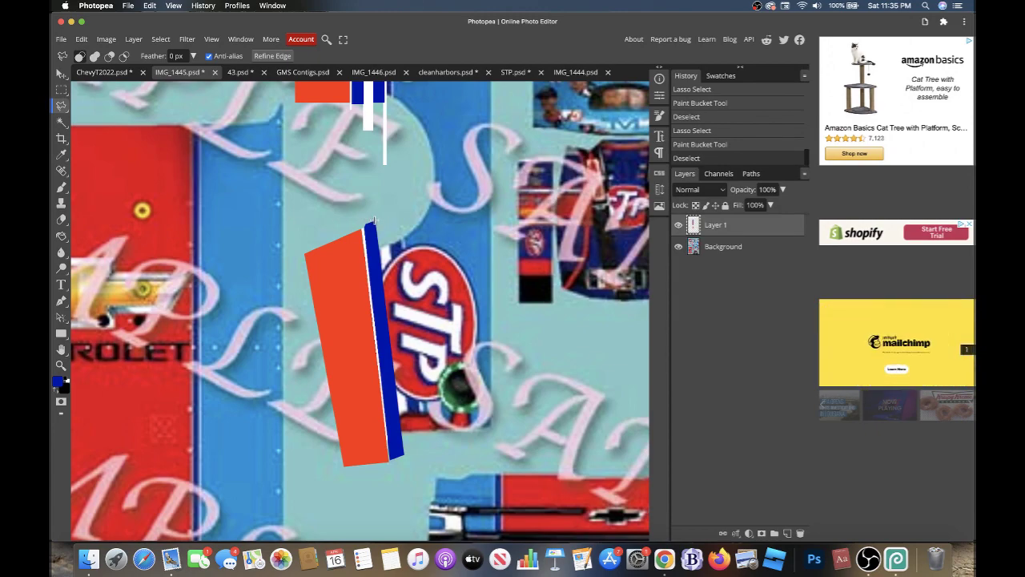
mouse_move(373, 222)
mouse_down()
mouse_move(400, 445)
mouse_move(385, 223)
mouse_up()
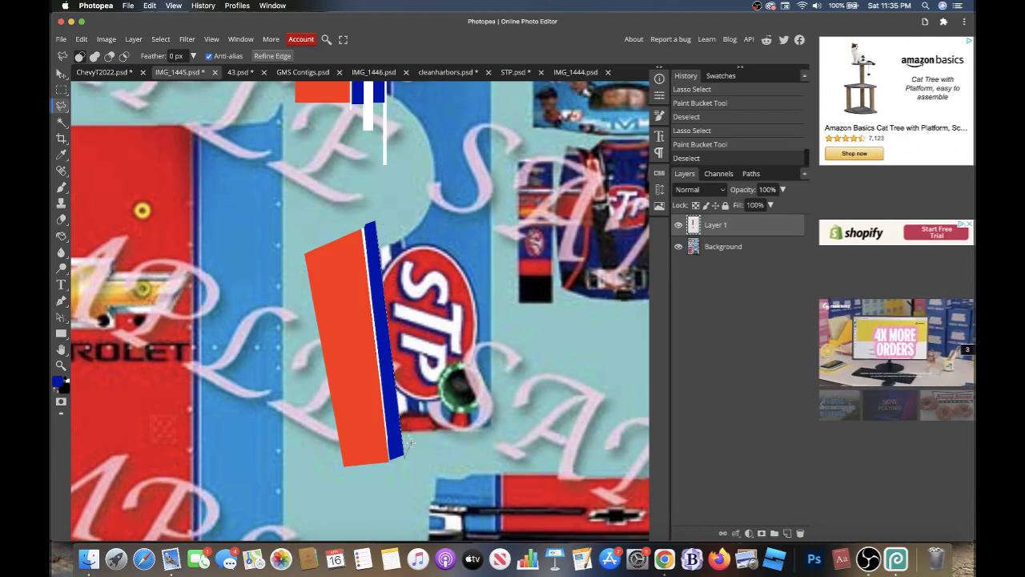
click(381, 217)
- Fill the strip beside the blue stripe with sampled white
key(i)
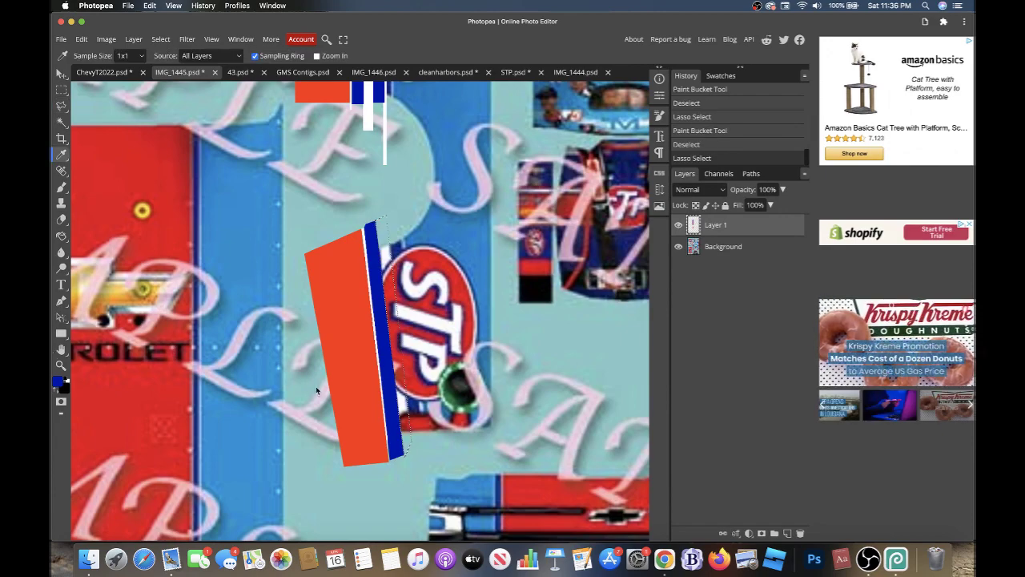
click(369, 126)
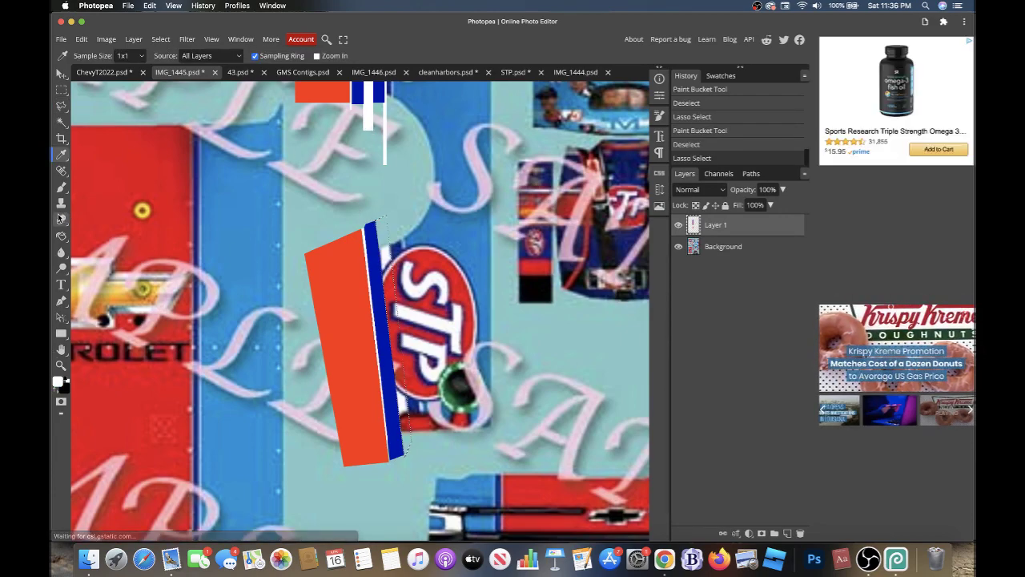
key(g)
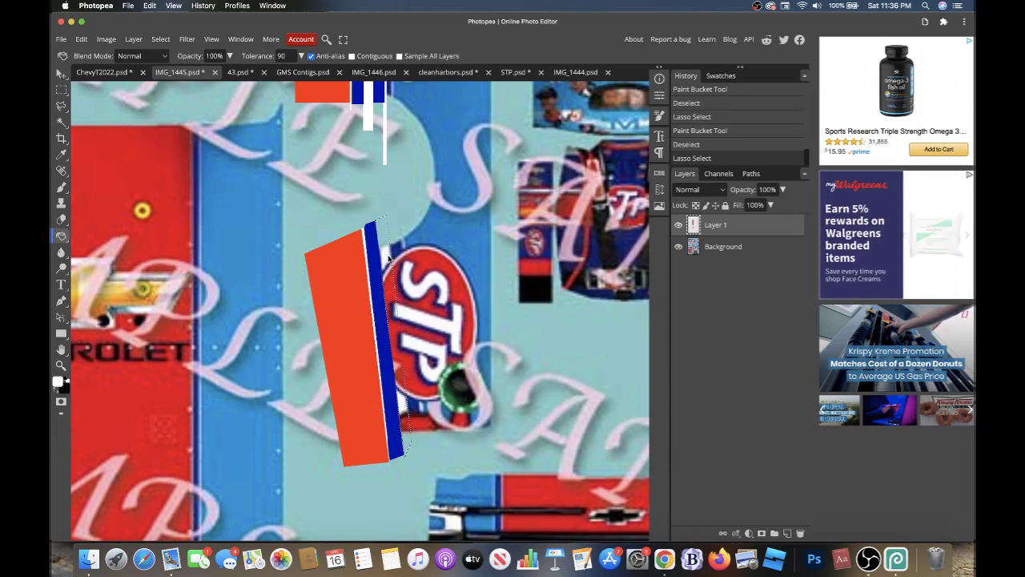
click(403, 261)
key(ctrl+d)
- Lasso another strip along the edge and fill it with the stripe's blue
click(60, 105)
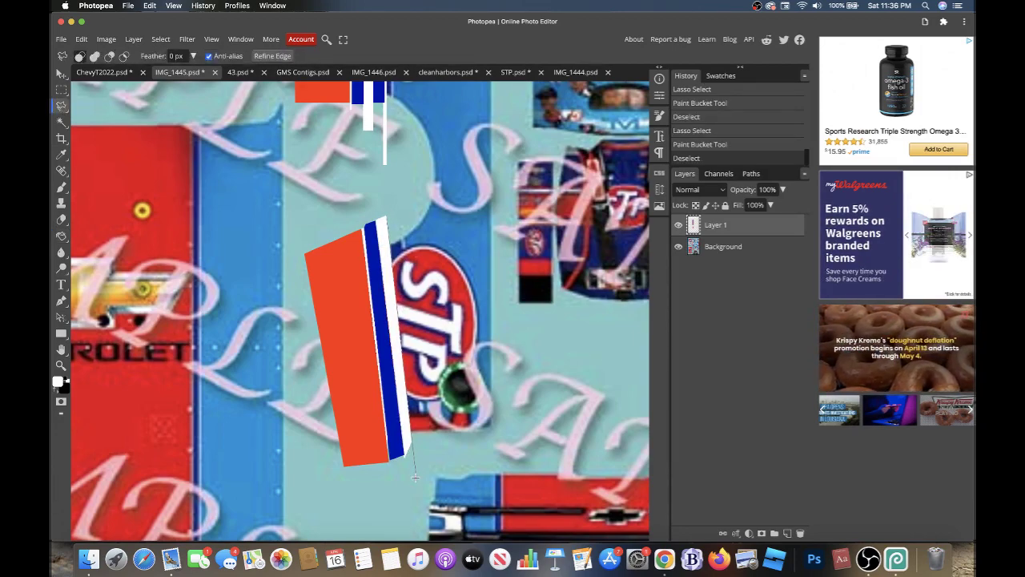
mouse_move(416, 470)
mouse_down()
mouse_move(396, 222)
mouse_move(387, 215)
mouse_up()
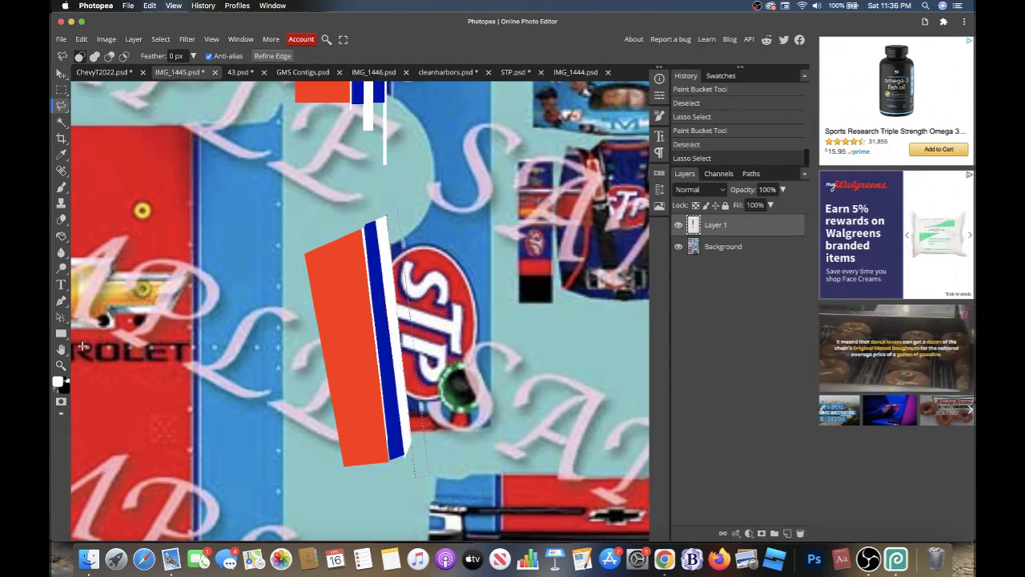
key(i)
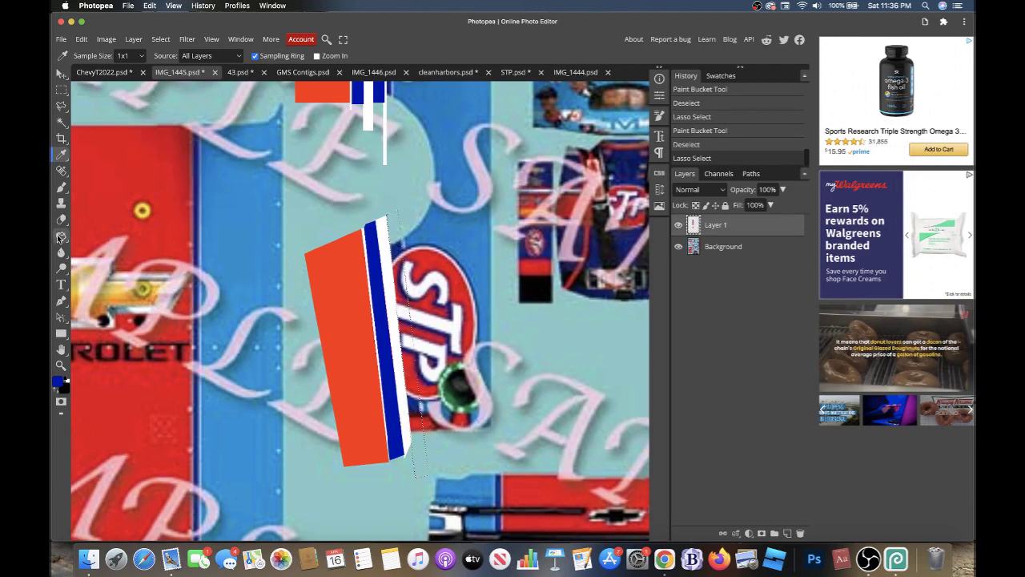
click(60, 236)
click(398, 224)
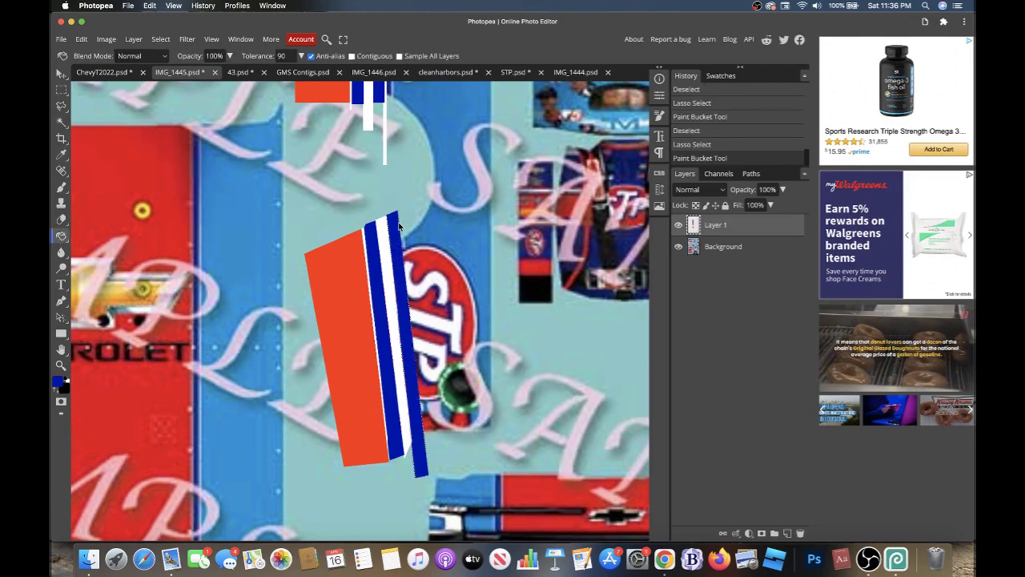
key(ctrl+d)
- Lasso a strip down the outer blue stripe's edge and fill it with white
click(61, 106)
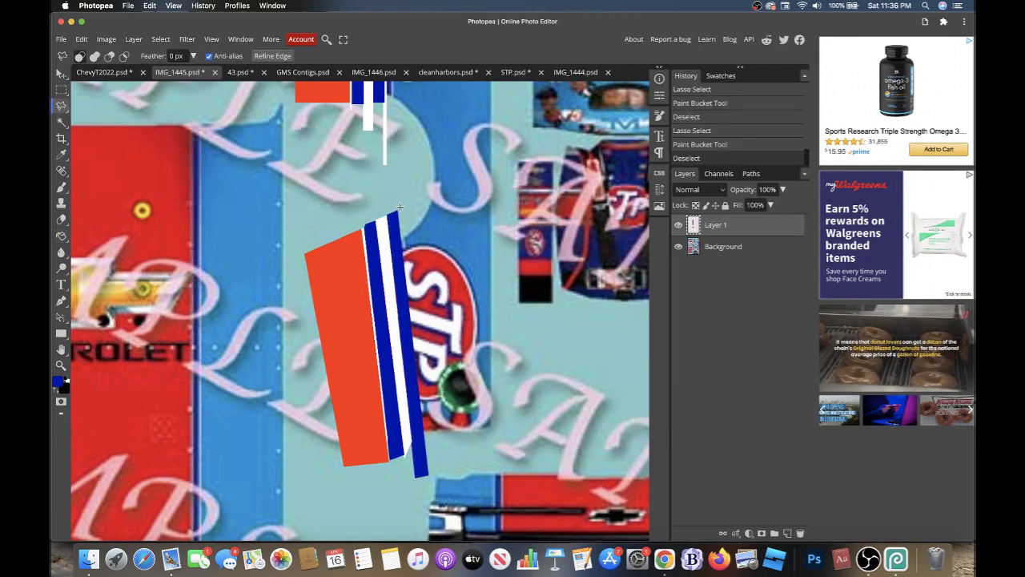
drag(399, 207, 439, 463)
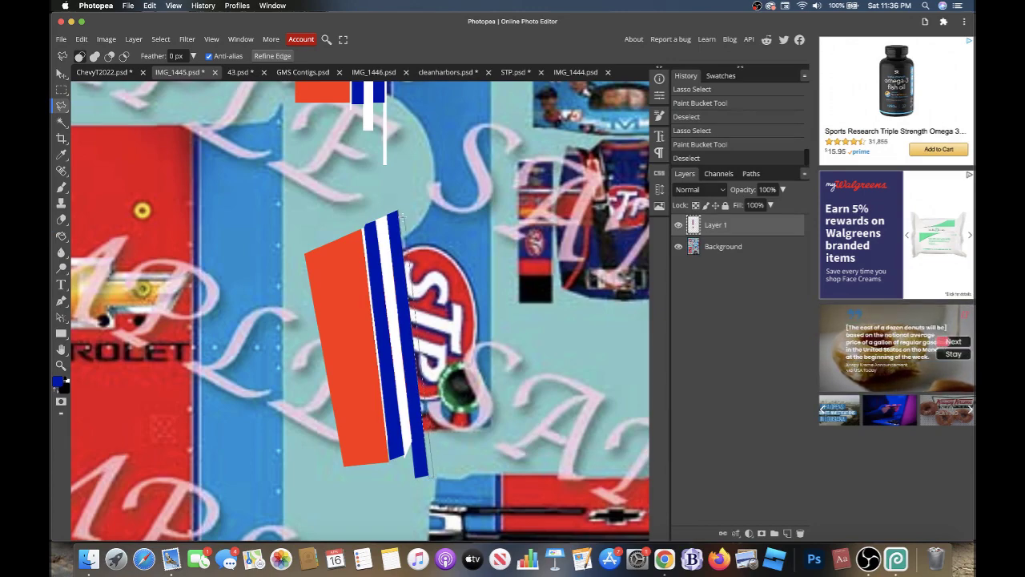
drag(399, 207, 398, 207)
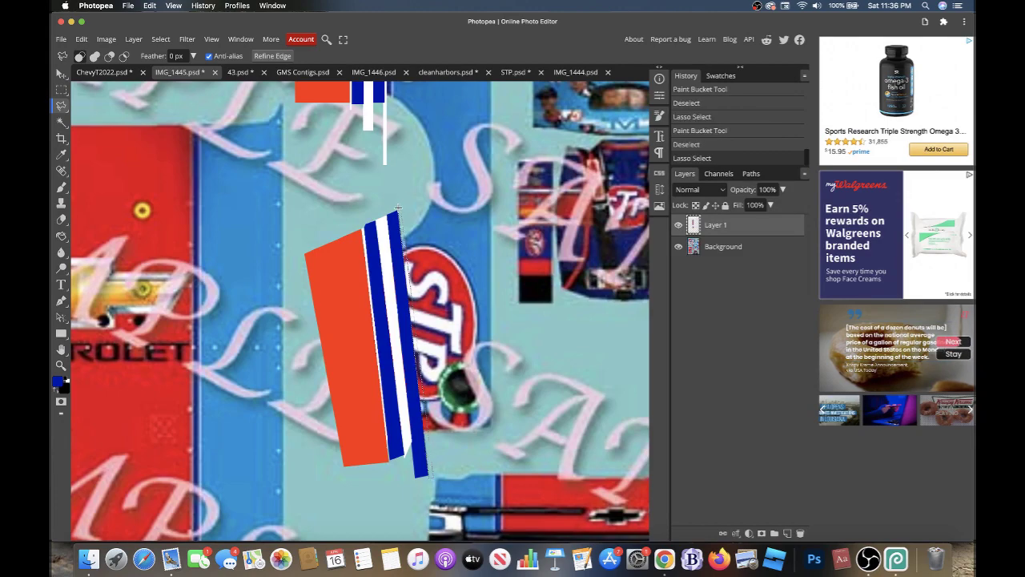
key(i)
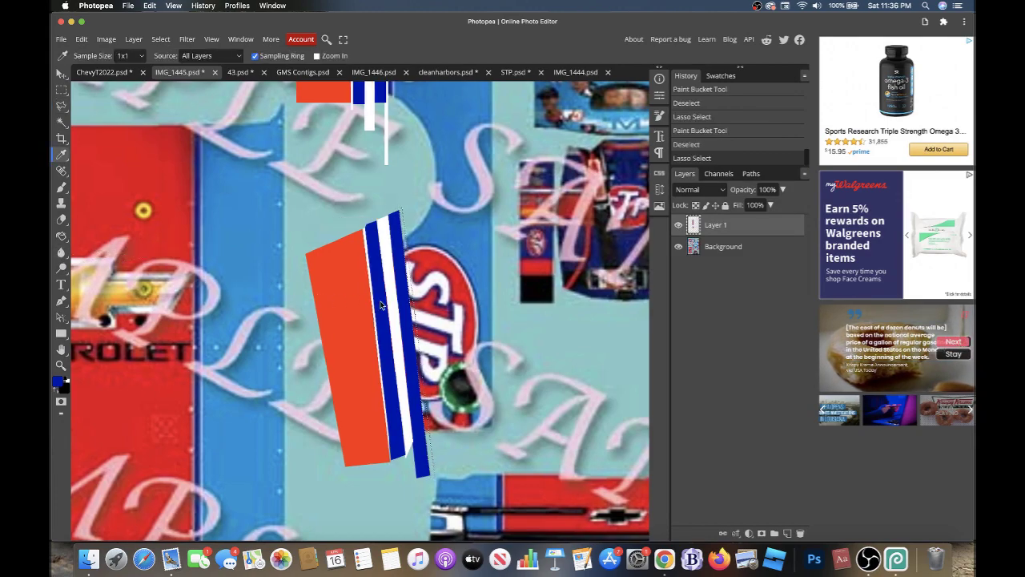
click(62, 236)
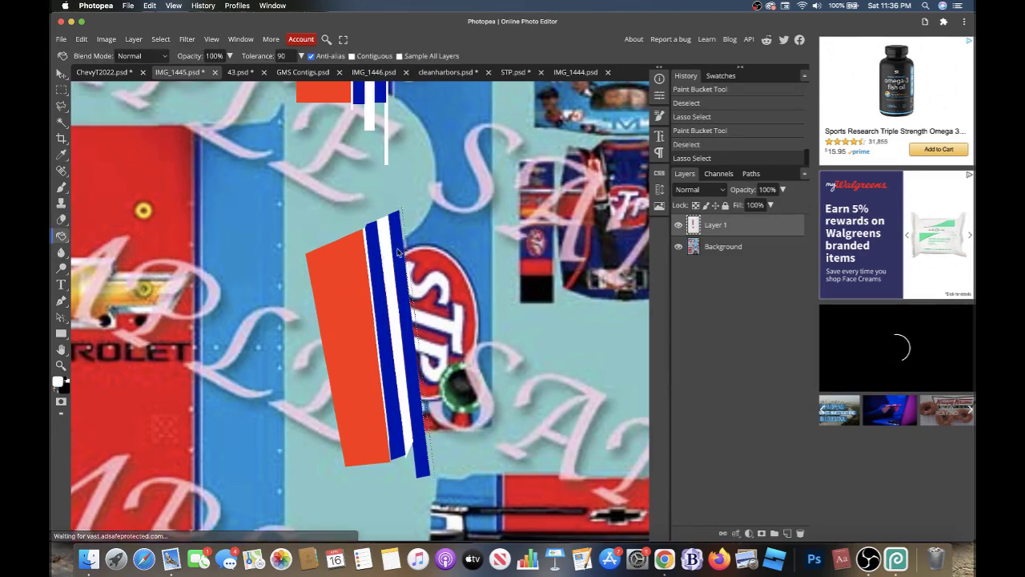
click(405, 253)
key(ctrl+d)
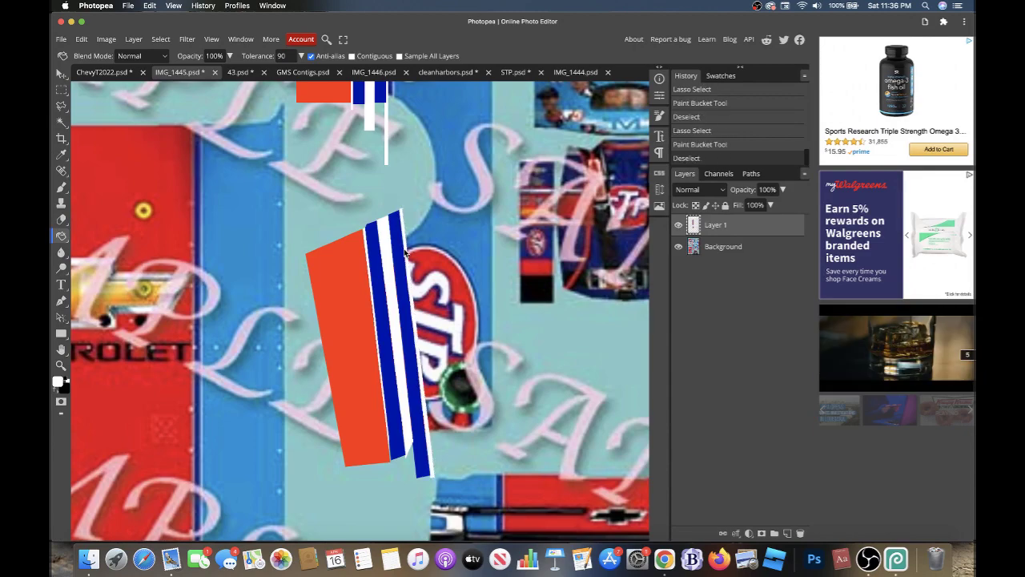
scroll(405, 253, down, 5)
scroll(405, 253, up, 2)
- Drag the striped layer into the ChevyT2022 document and nudge it into place
scroll(405, 253, up, 2)
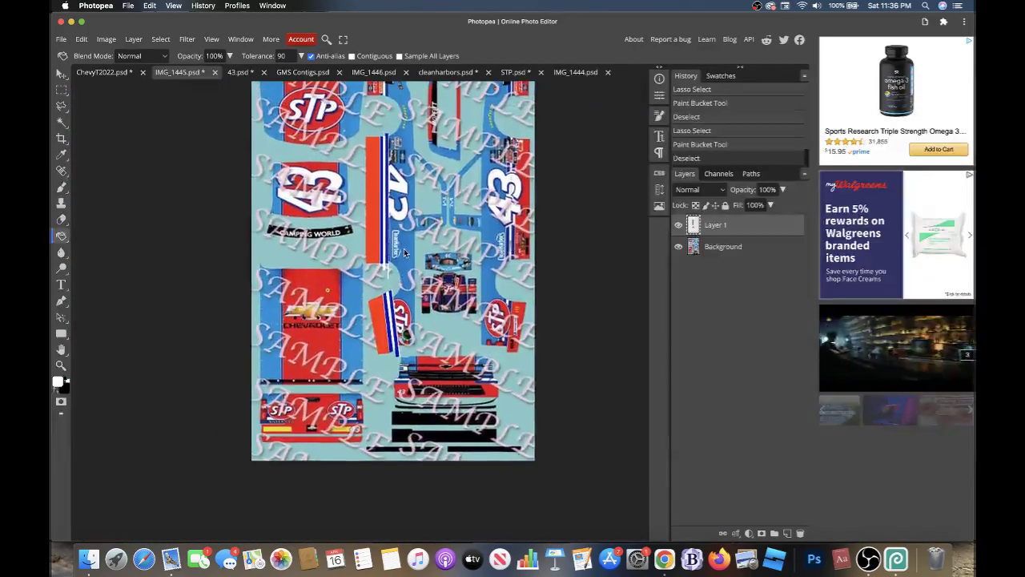
click(62, 89)
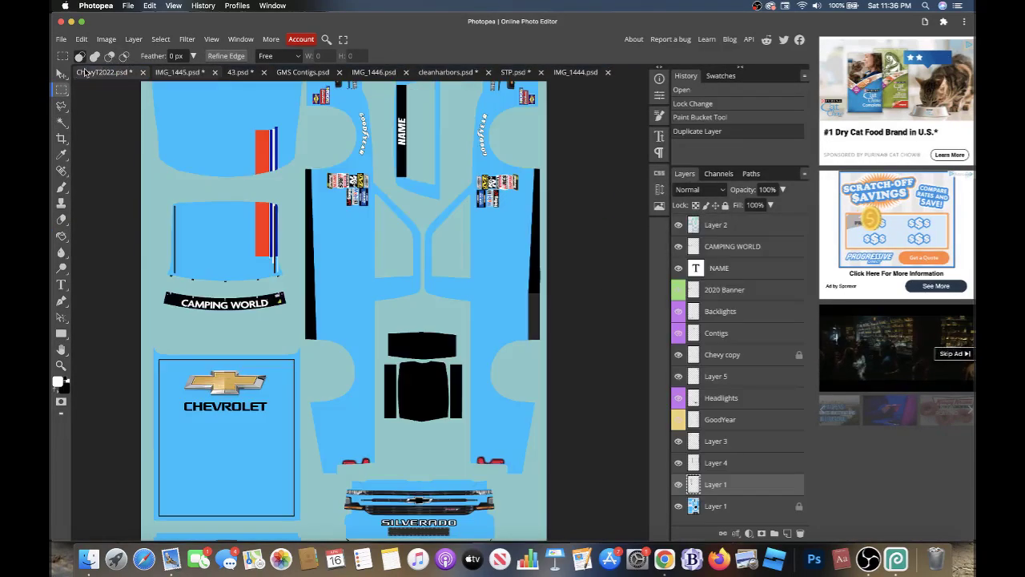
drag(168, 75, 66, 73)
scroll(391, 342, down, 3)
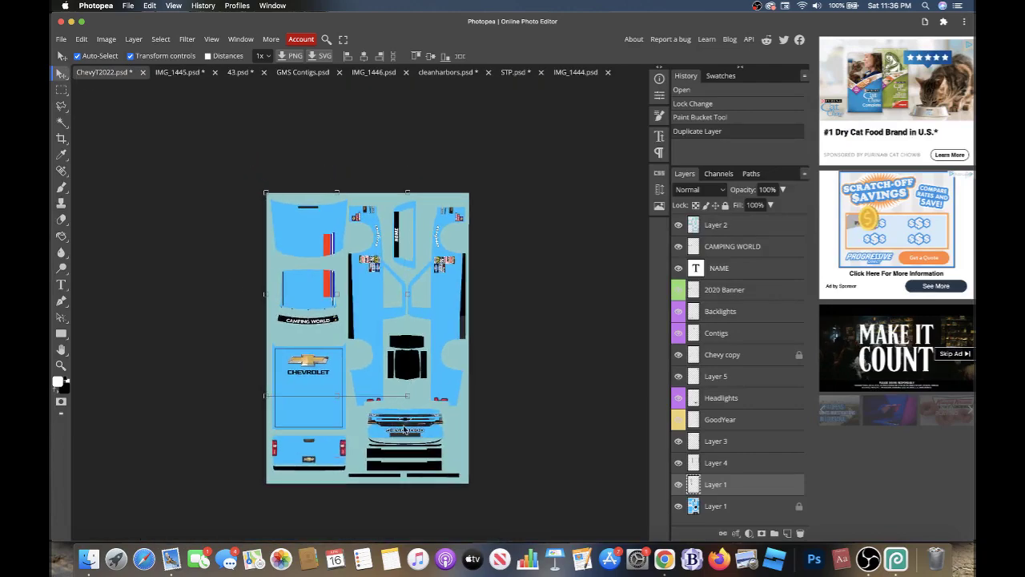
drag(409, 398, 407, 388)
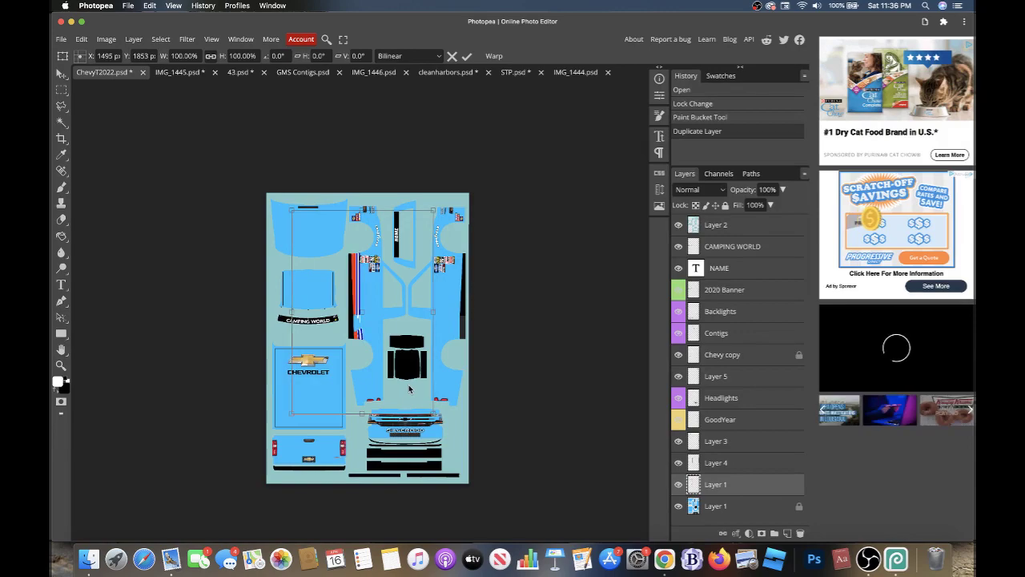
scroll(414, 436, up, 5)
scroll(415, 437, down, 3)
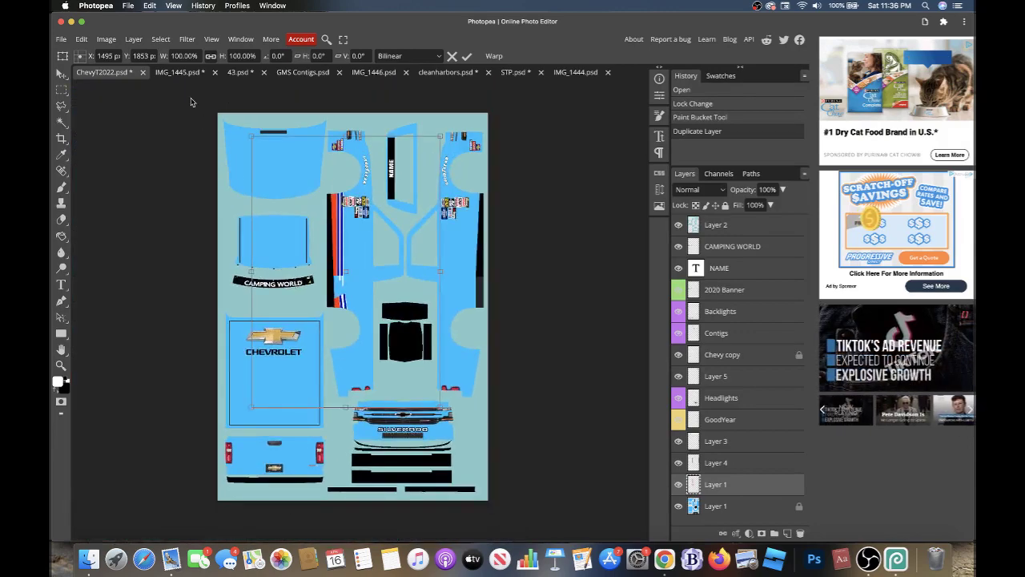
- Delete the misplaced stripe layer, hide the black side stripes, and return to IMG_1445.psd
click(179, 73)
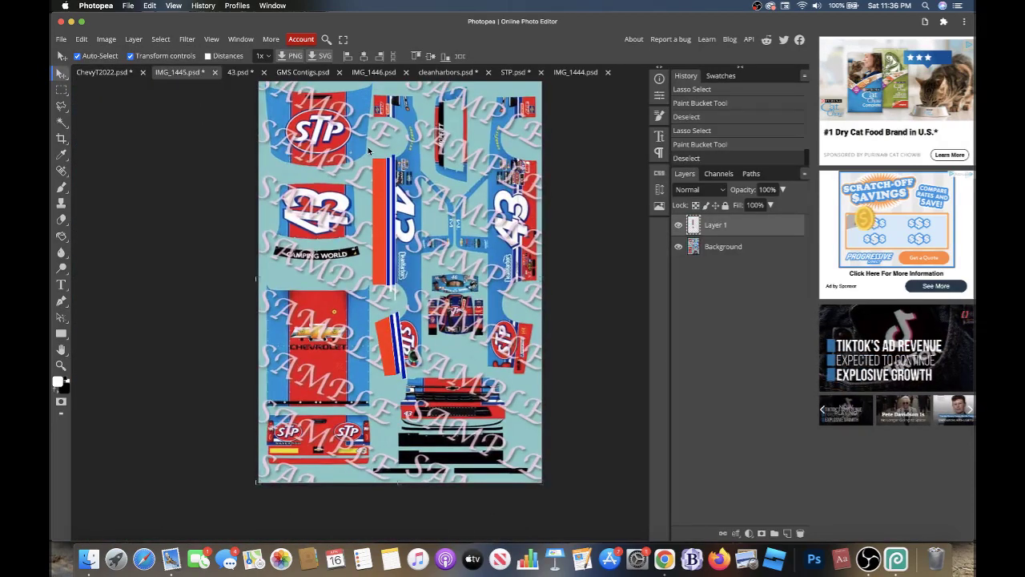
click(107, 73)
key(Delete)
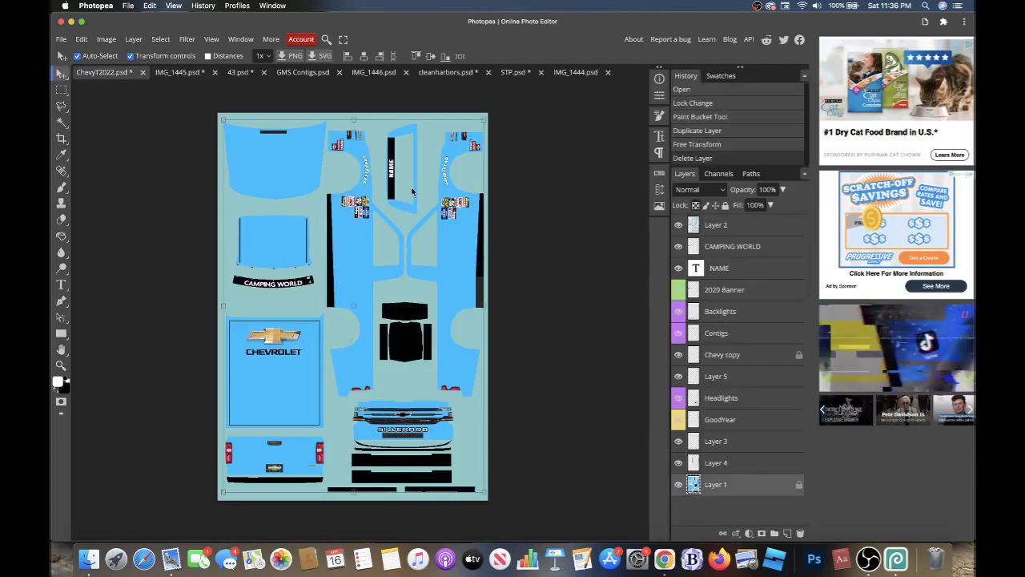
click(678, 462)
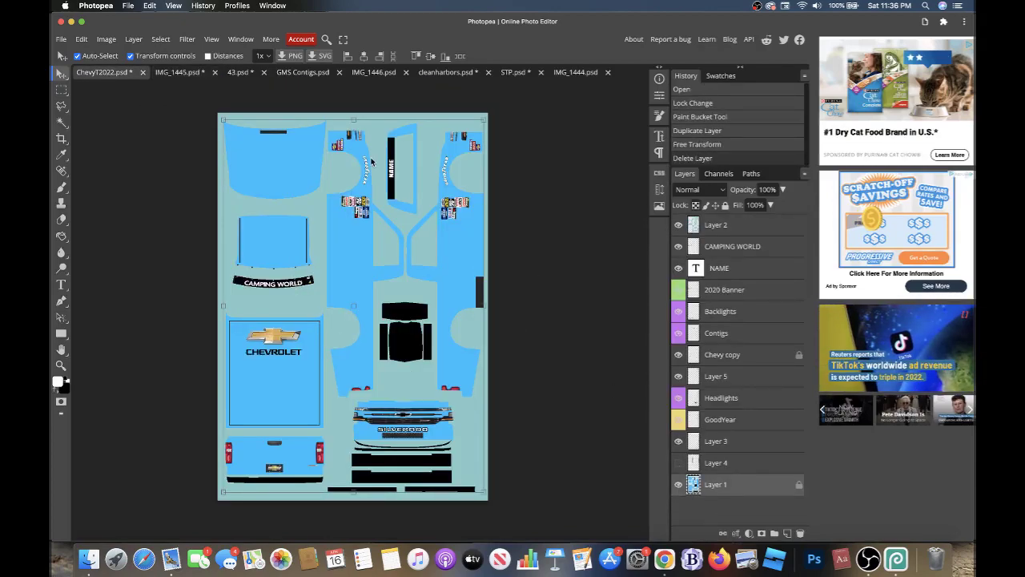
click(190, 73)
scroll(394, 141, up, 3)
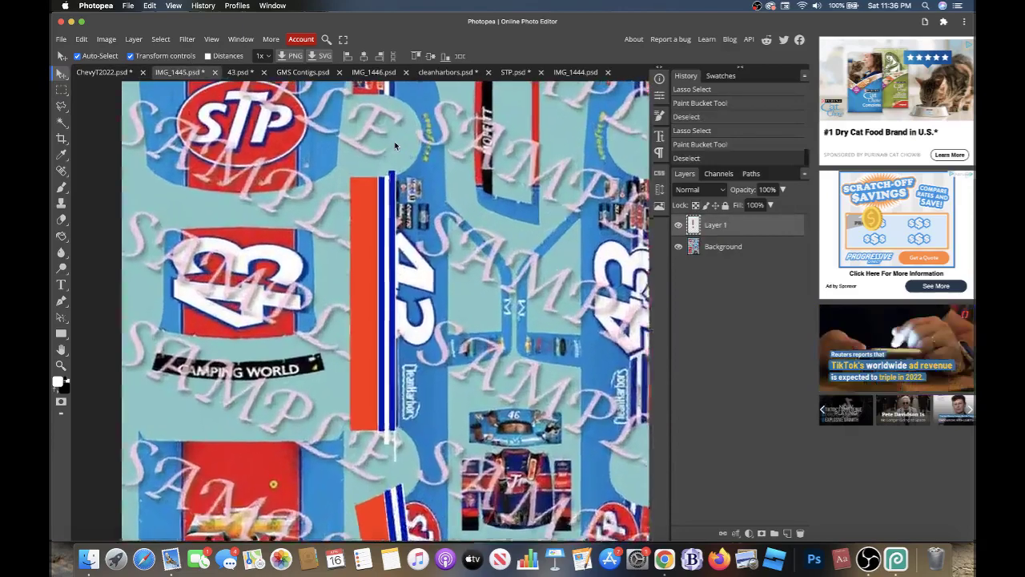
- Copy a section of the orange pinstriped strip to a new layer and nudge it up
click(62, 89)
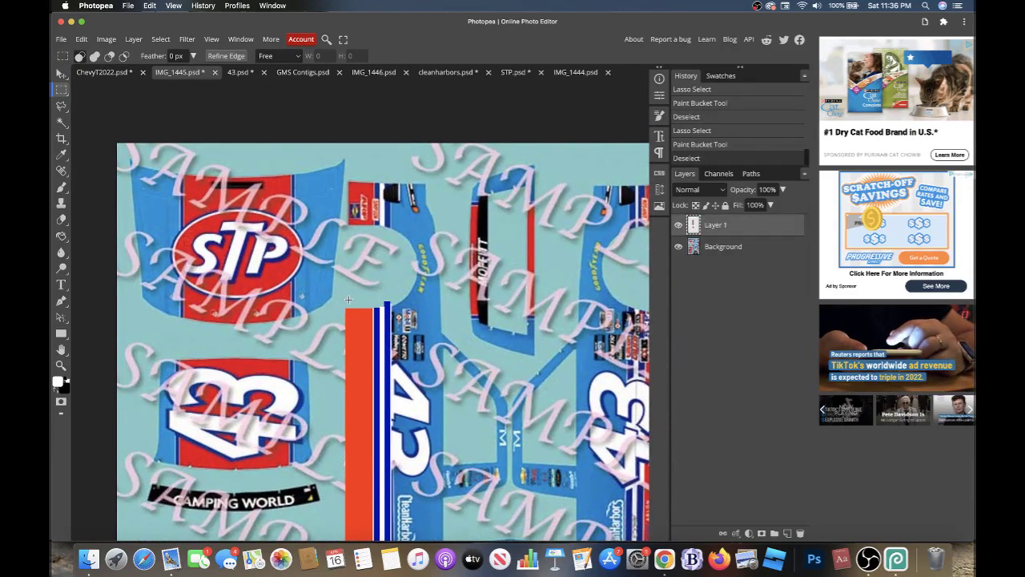
drag(343, 301, 393, 340)
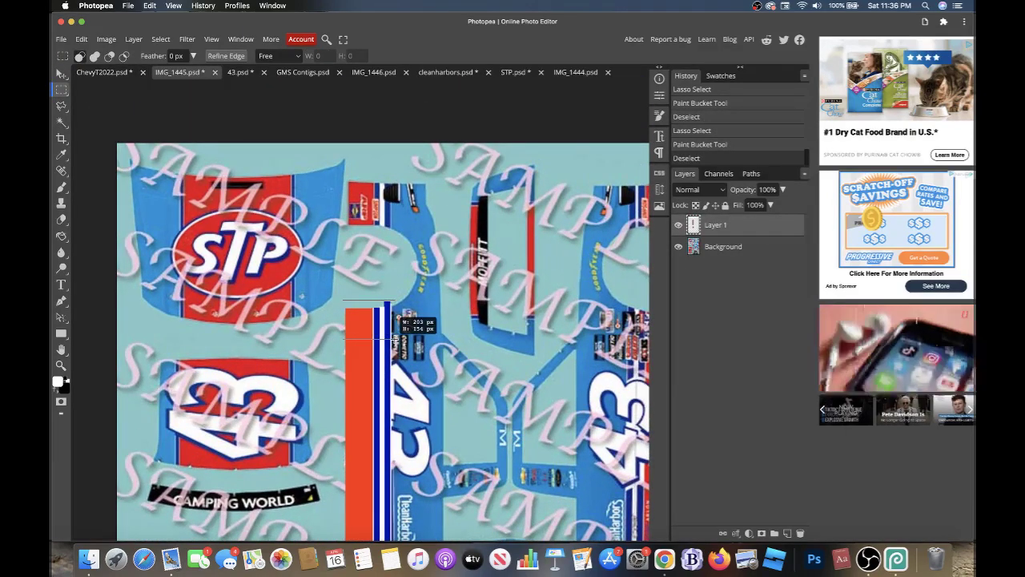
key(ctrl+j)
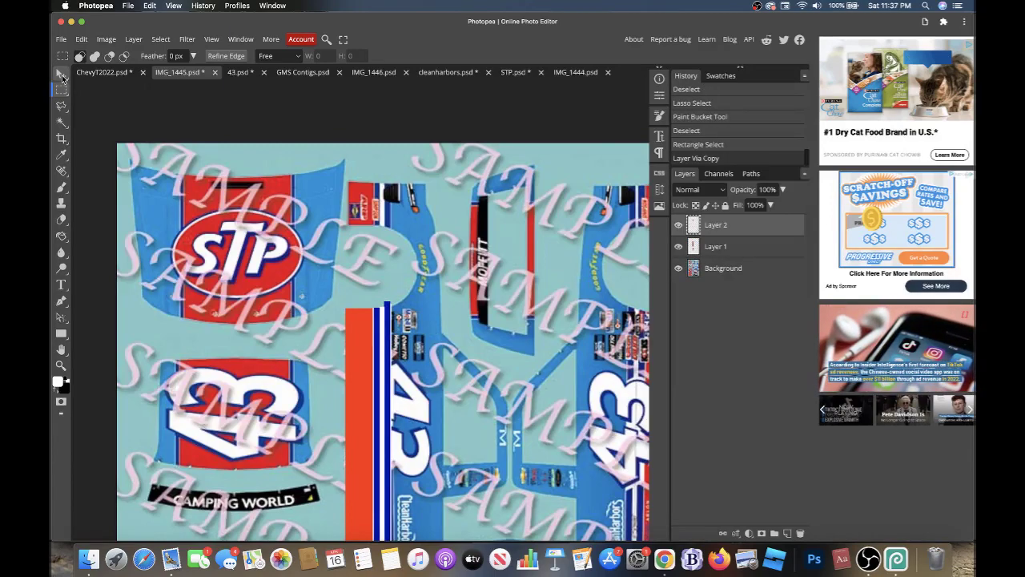
click(61, 76)
key(Up)
key(Up)
key(Up)
key(Up)
key(Up)
key(Up)
key(Up)
key(Up)
key(Up)
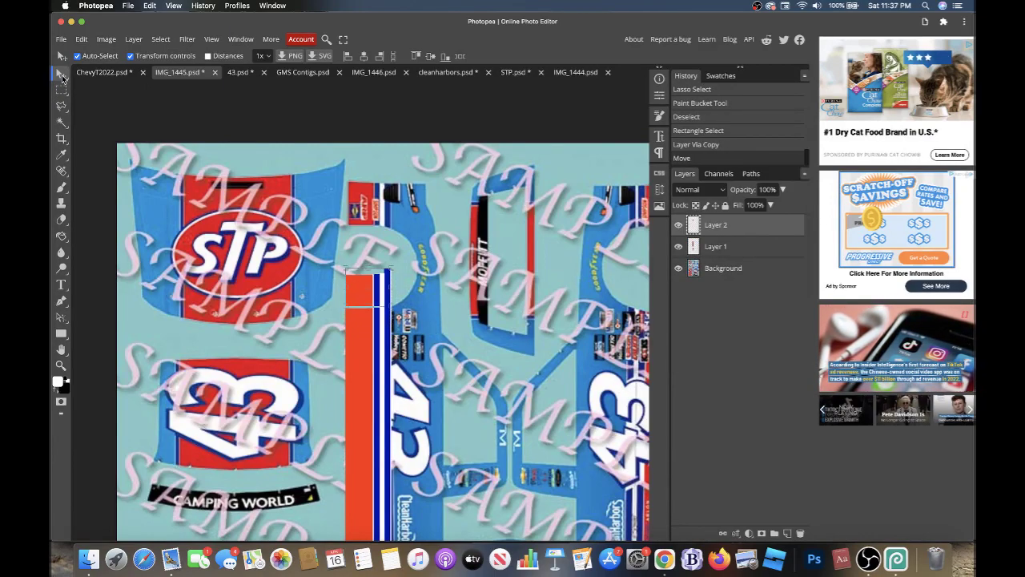
key(shift+Up)
key(shift+Up)
key(shift+Up)
key(shift+Up)
key(shift+Up)
key(shift+Up)
key(shift+Up)
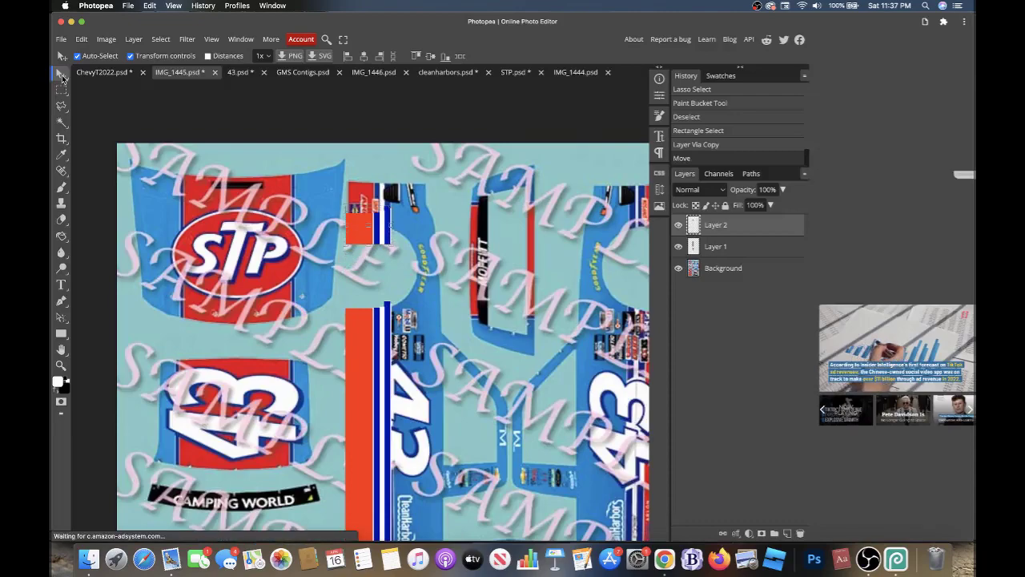
key(shift+Up)
key(shift+Up)
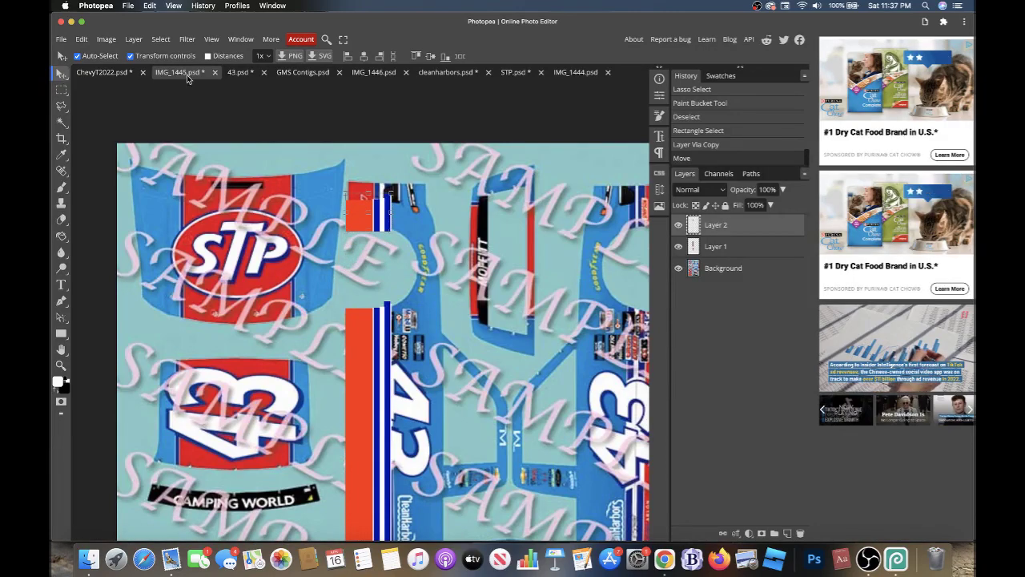
- Stretch the copied strip upward over the top panel with Free Transform
scroll(438, 245, up, 5)
scroll(325, 145, up, 1)
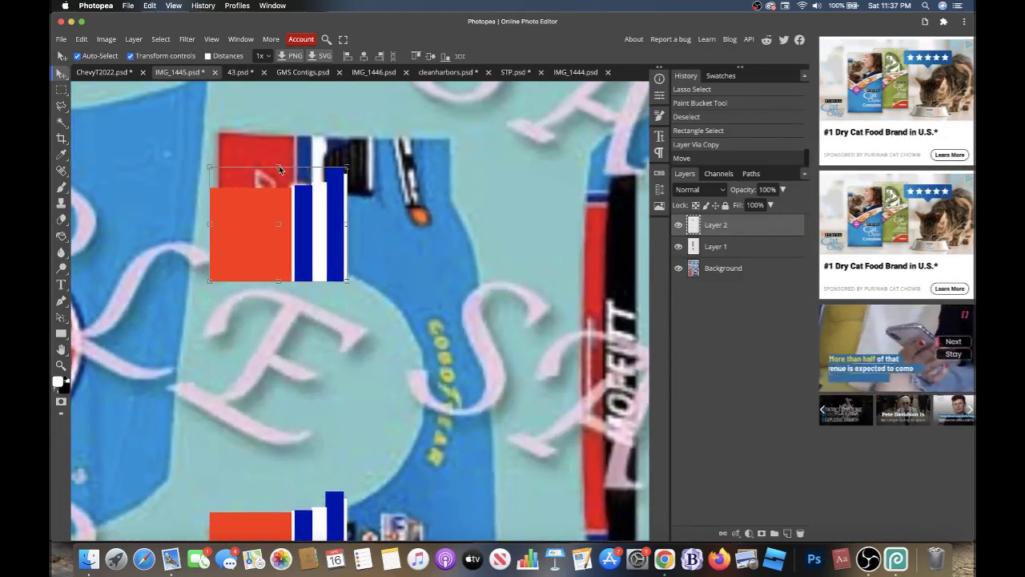
drag(280, 168, 283, 86)
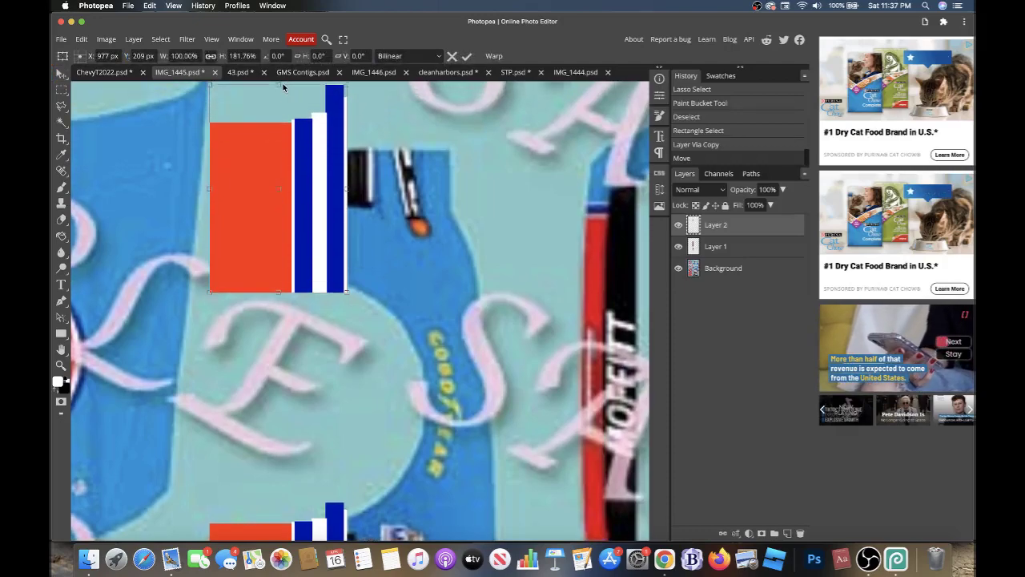
scroll(283, 87, up, 1)
key(Return)
scroll(375, 140, down, 5)
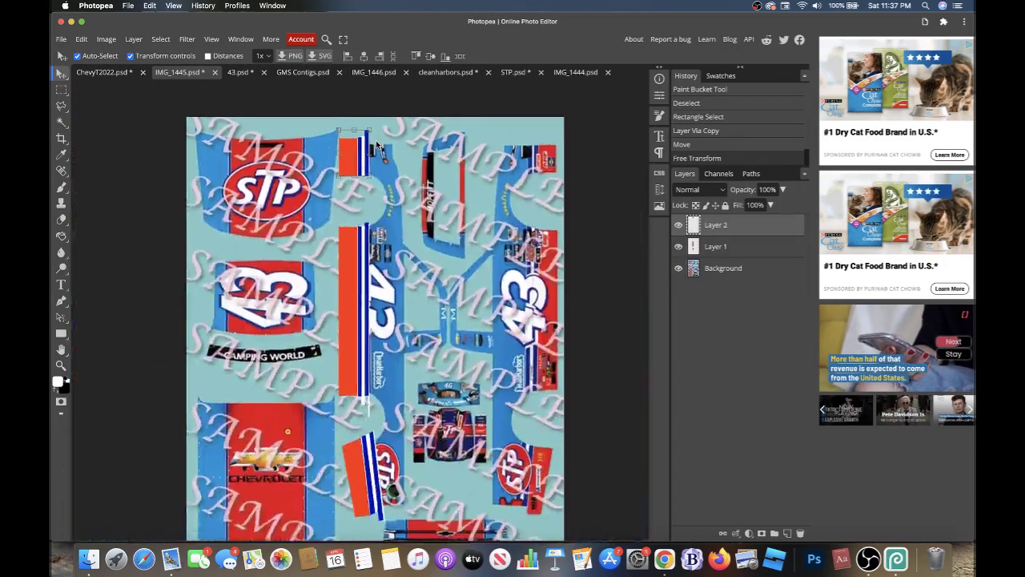
- Merge Layer 1 down into the stripe copy
click(705, 245)
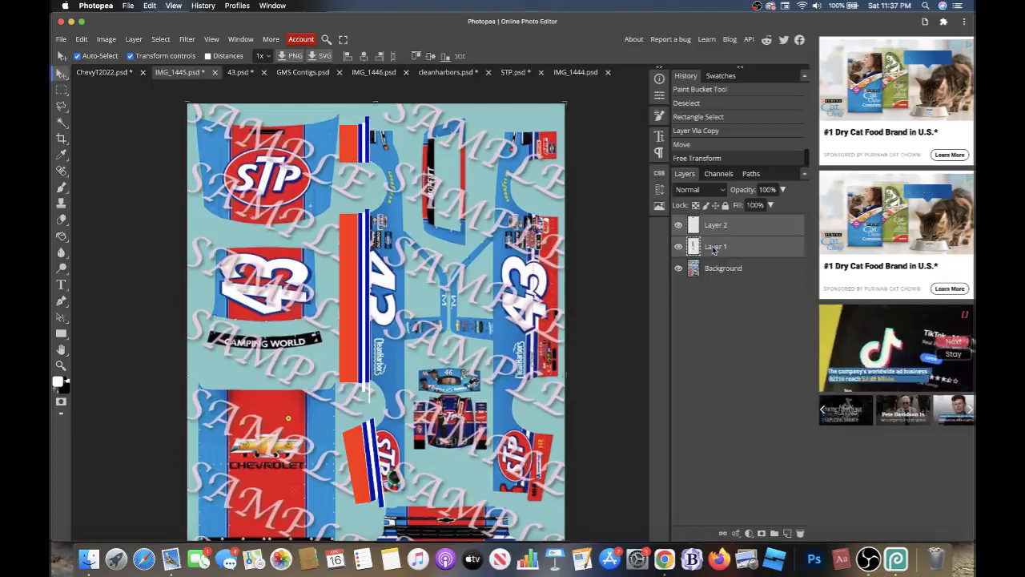
right_click(704, 246)
click(732, 487)
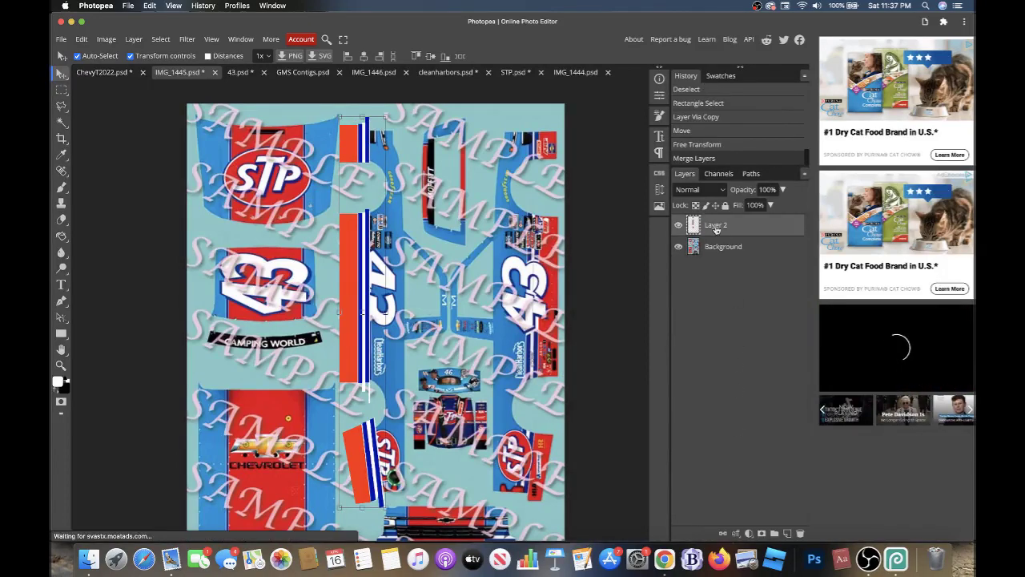
- Move the merged stripes into ChevyT2022 and resize them along the left side panel
mouse_move(306, 123)
mouse_down()
mouse_move(317, 317)
mouse_move(338, 391)
mouse_move(353, 386)
mouse_up()
drag(340, 272, 337, 275)
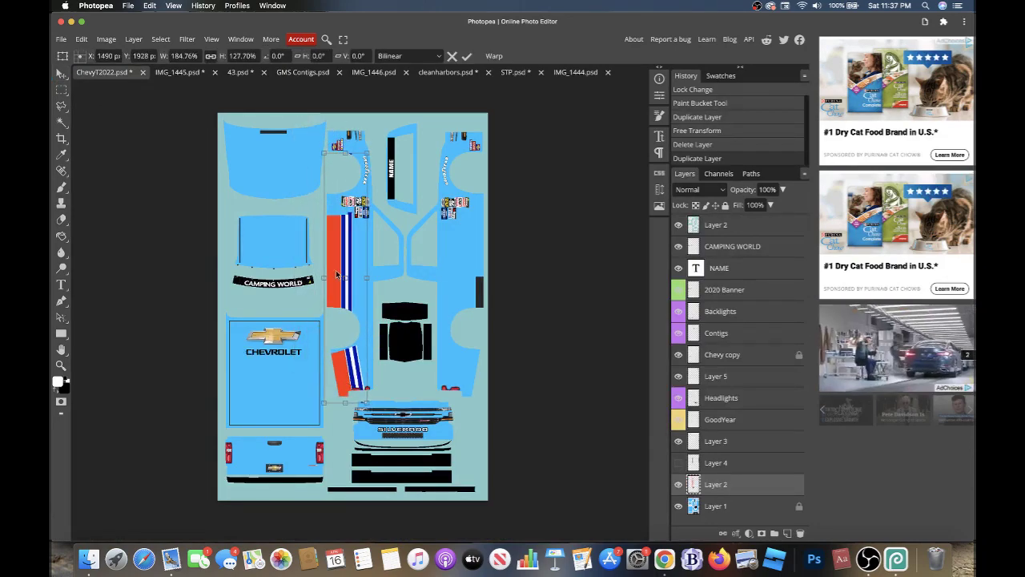
drag(345, 151, 348, 121)
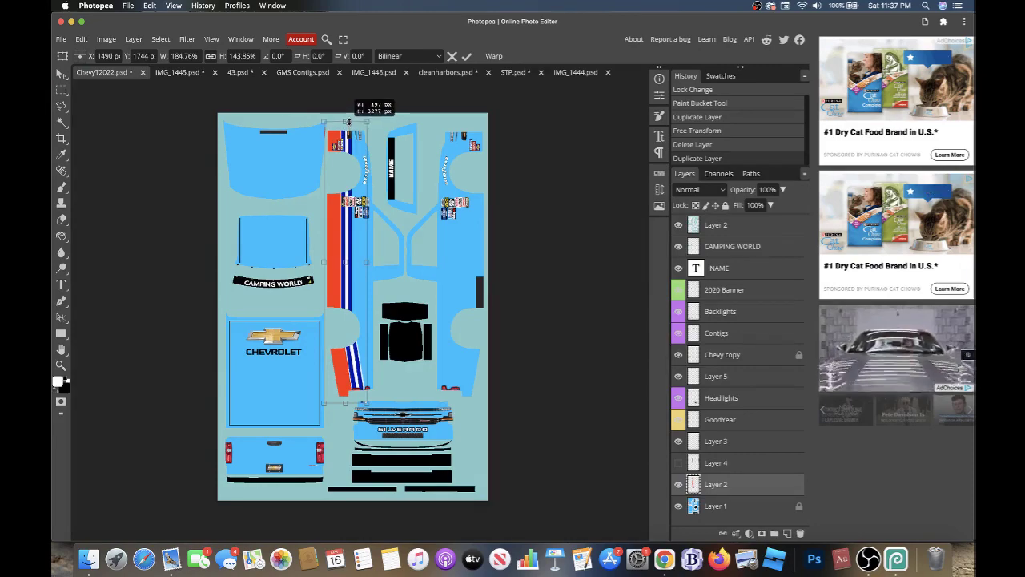
scroll(324, 255, up, 2)
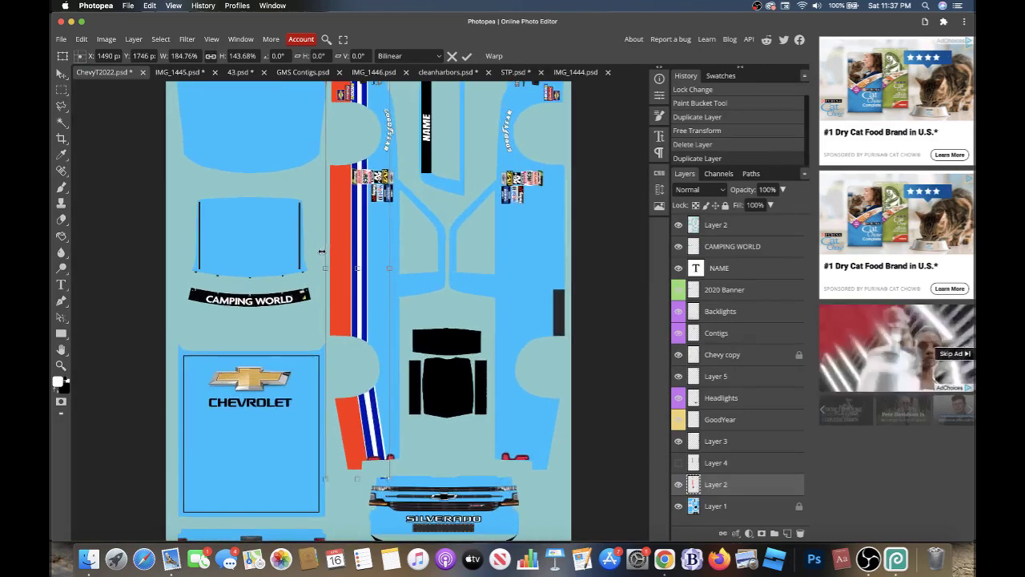
drag(326, 266, 330, 266)
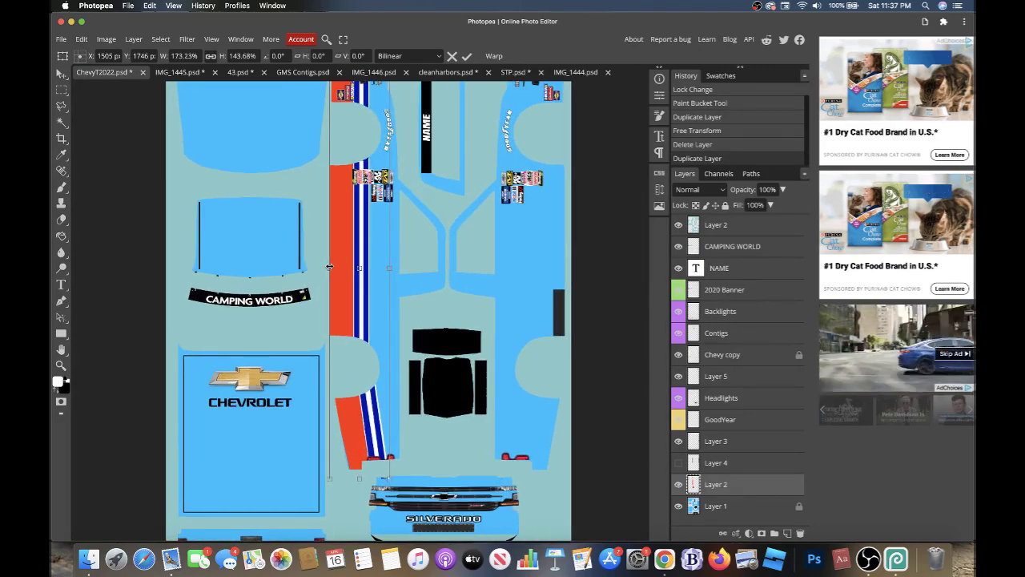
scroll(329, 266, up, 2)
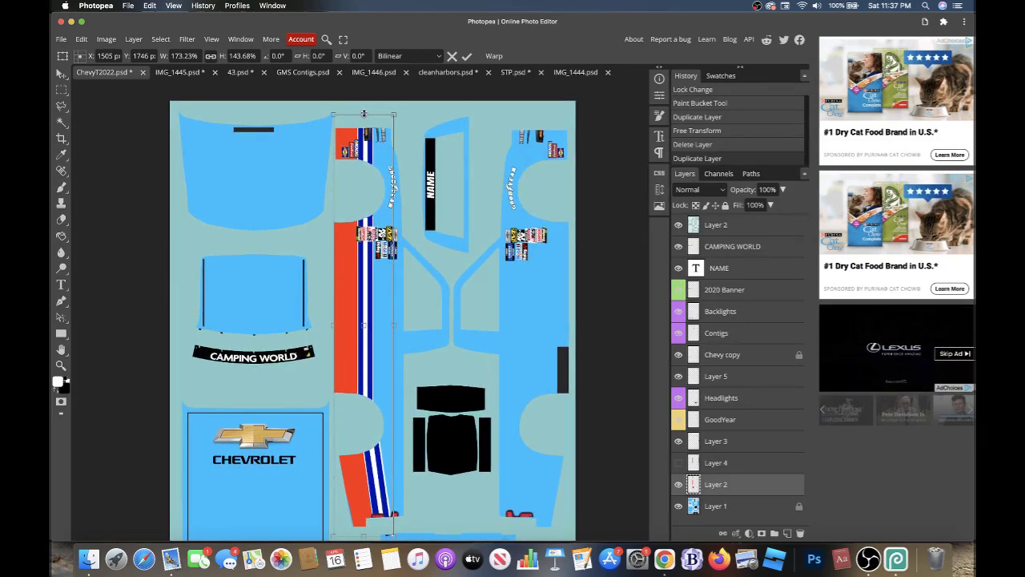
drag(363, 114, 363, 111)
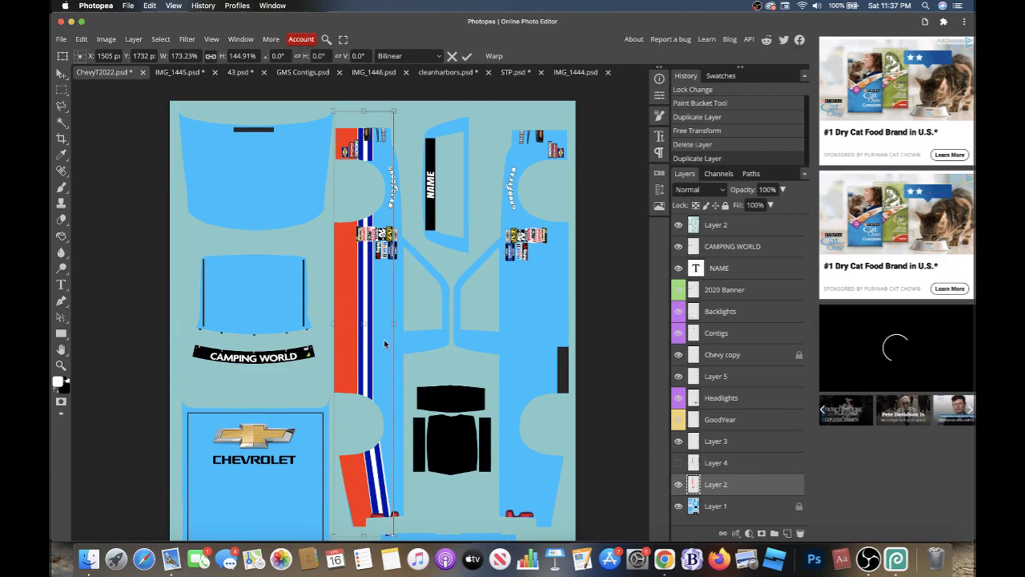
scroll(384, 345, down, 2)
key(Return)
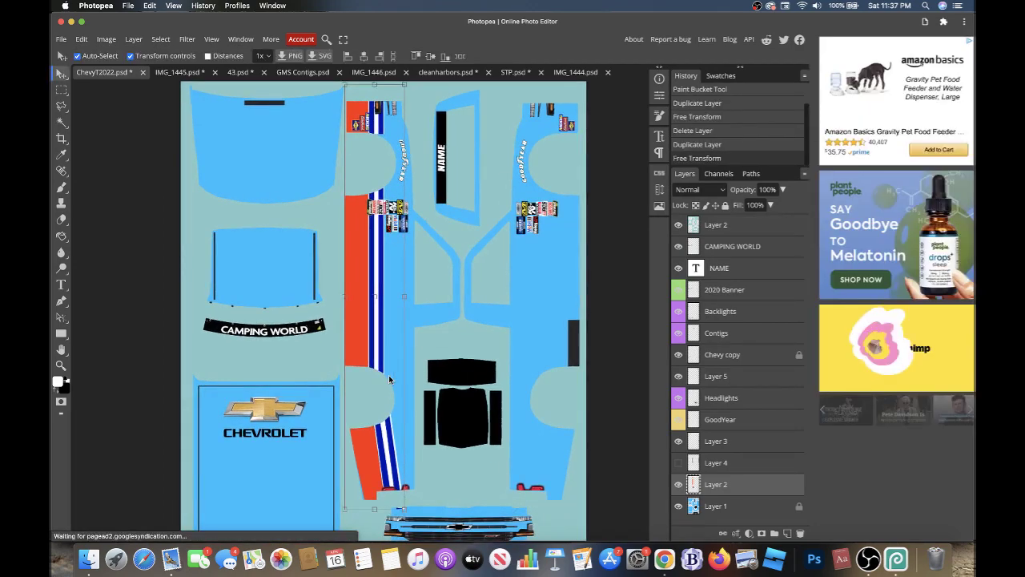
- Duplicate the stripe layer and move the copy onto the right side panel
key(ctrl+j)
drag(339, 301, 561, 304)
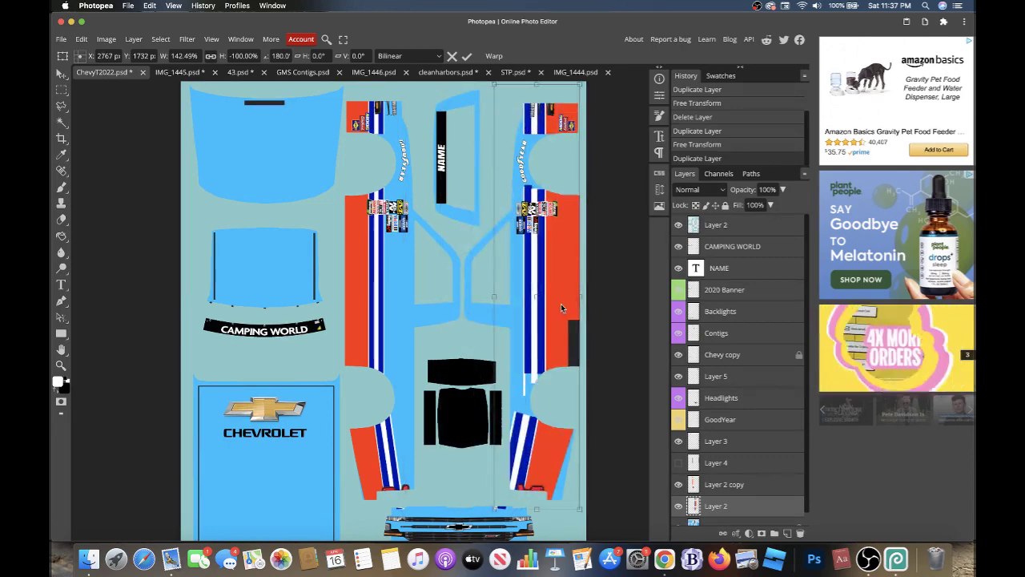
scroll(562, 205, up, 1)
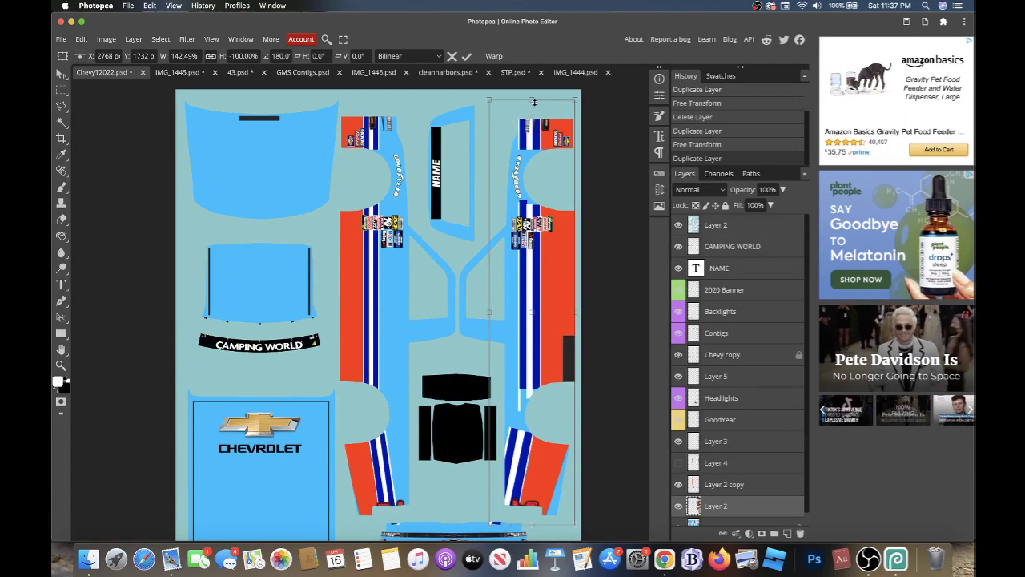
drag(532, 100, 532, 104)
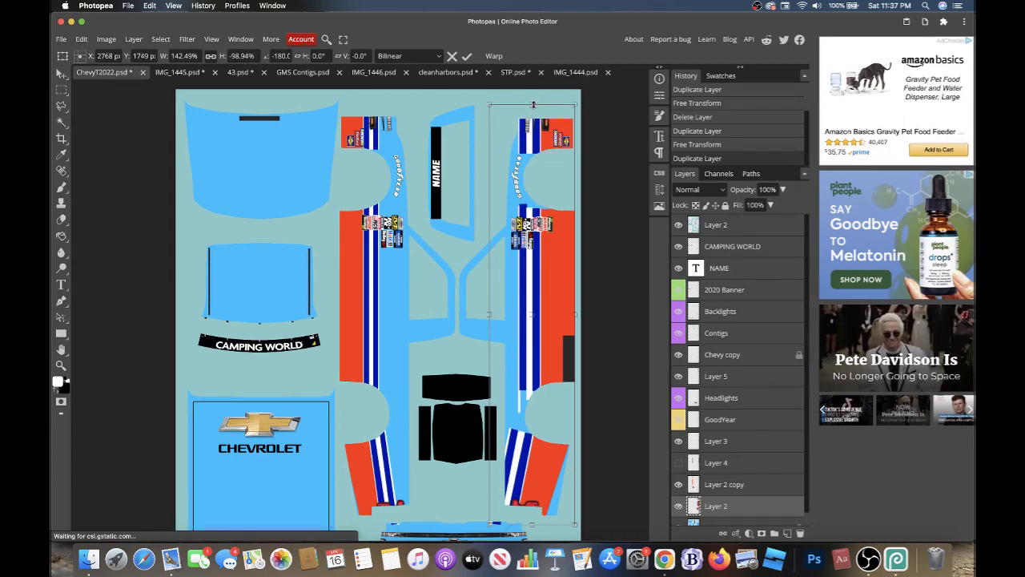
- Resize the right stripe panel's left, right, top and bottom edges to fit the body panel
click(164, 71)
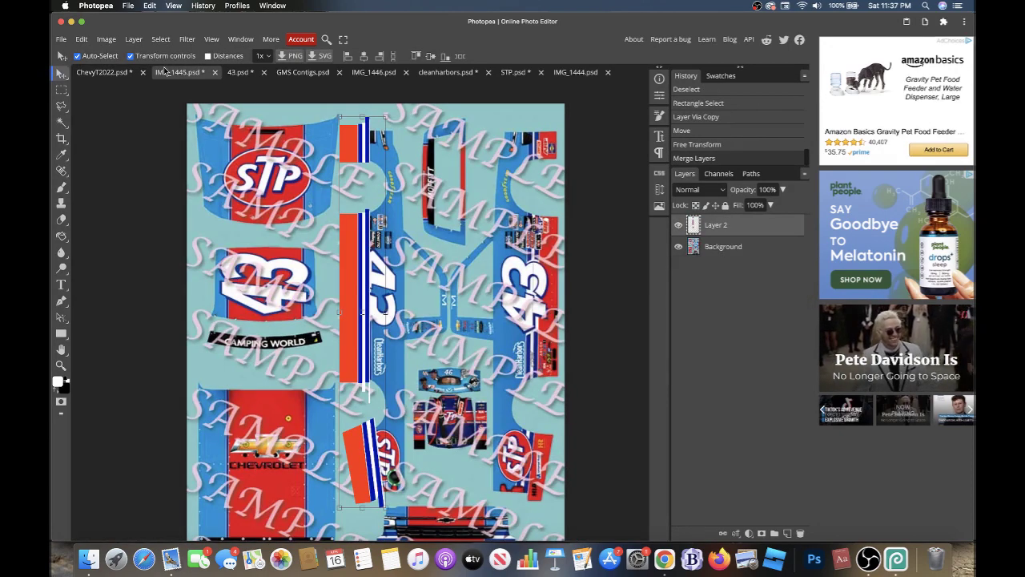
click(105, 72)
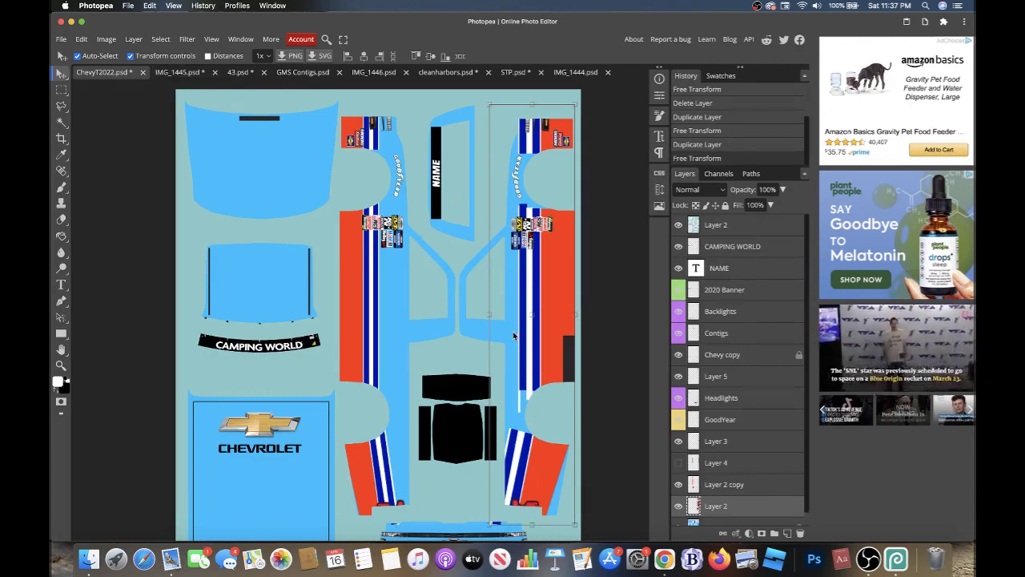
drag(488, 314, 510, 313)
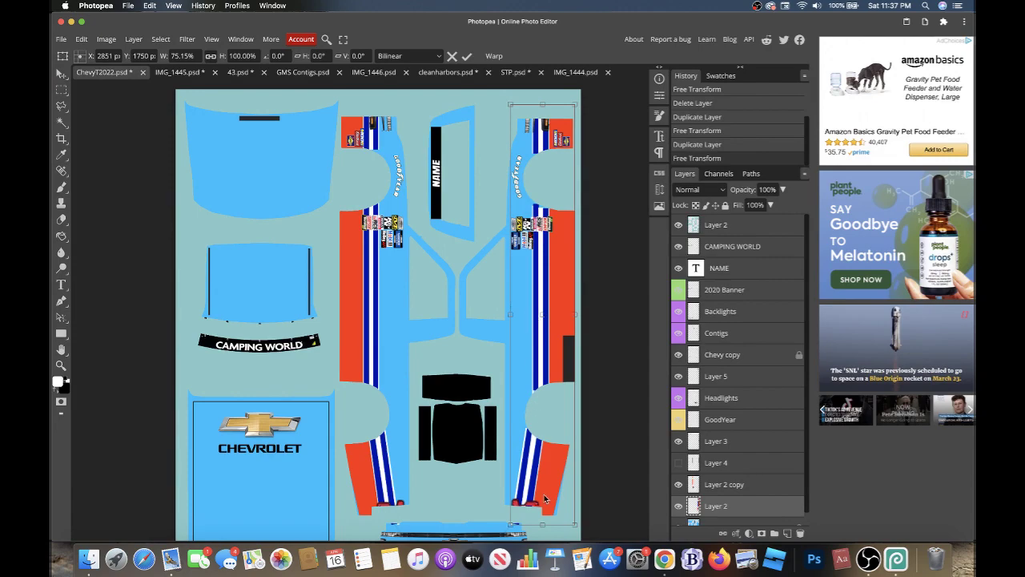
drag(573, 320, 584, 304)
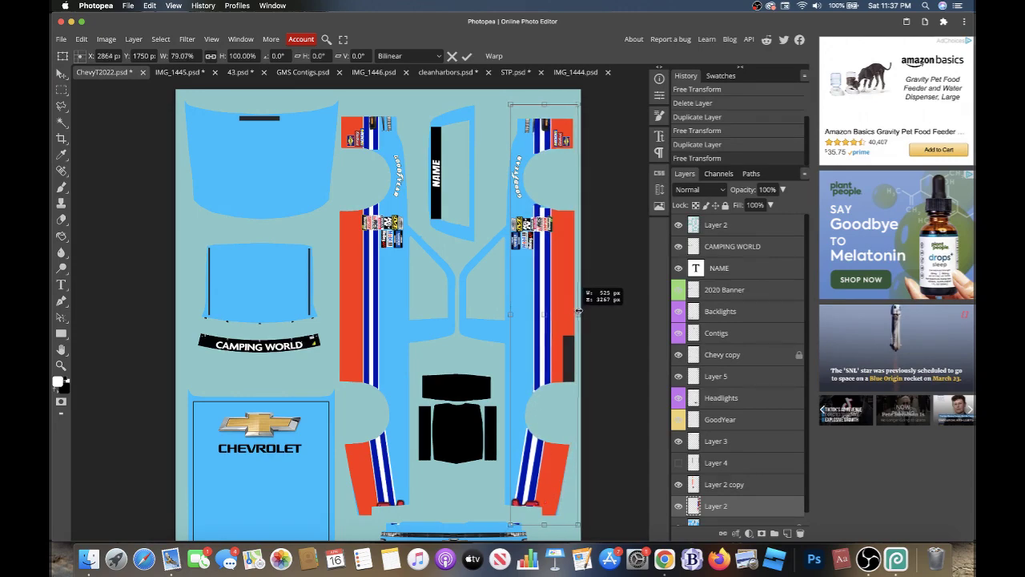
drag(547, 104, 546, 109)
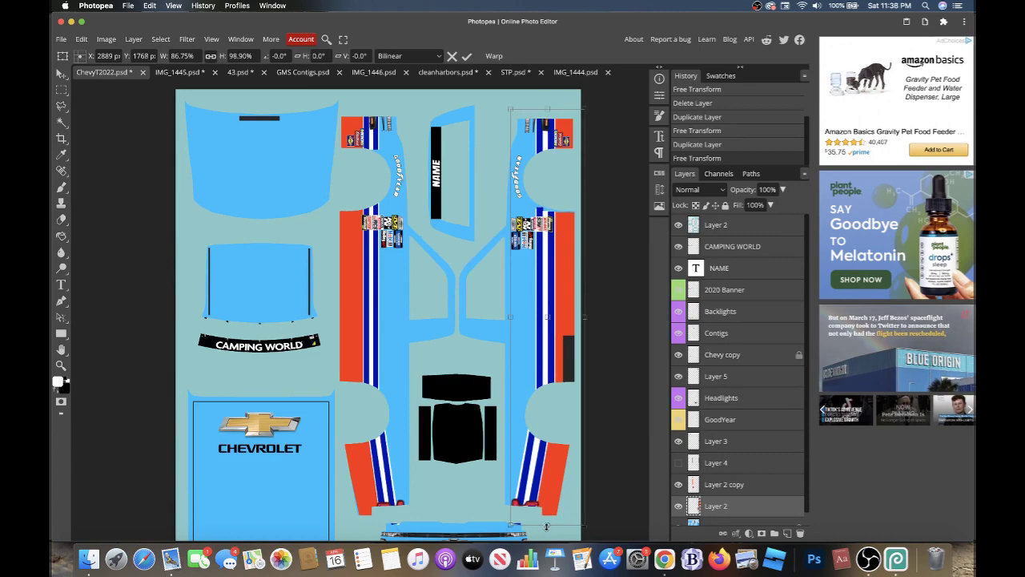
drag(546, 526, 552, 520)
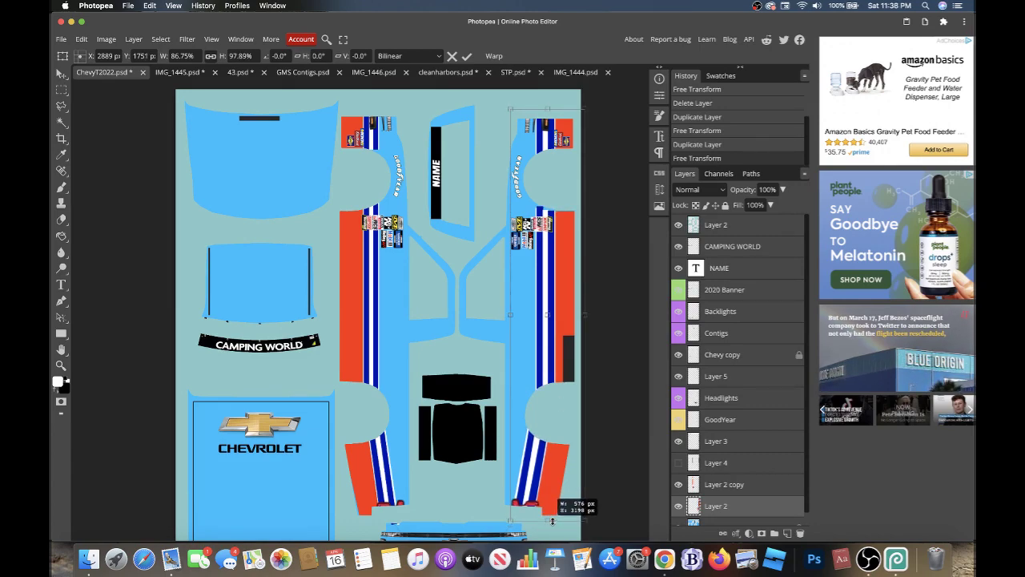
drag(510, 317, 513, 317)
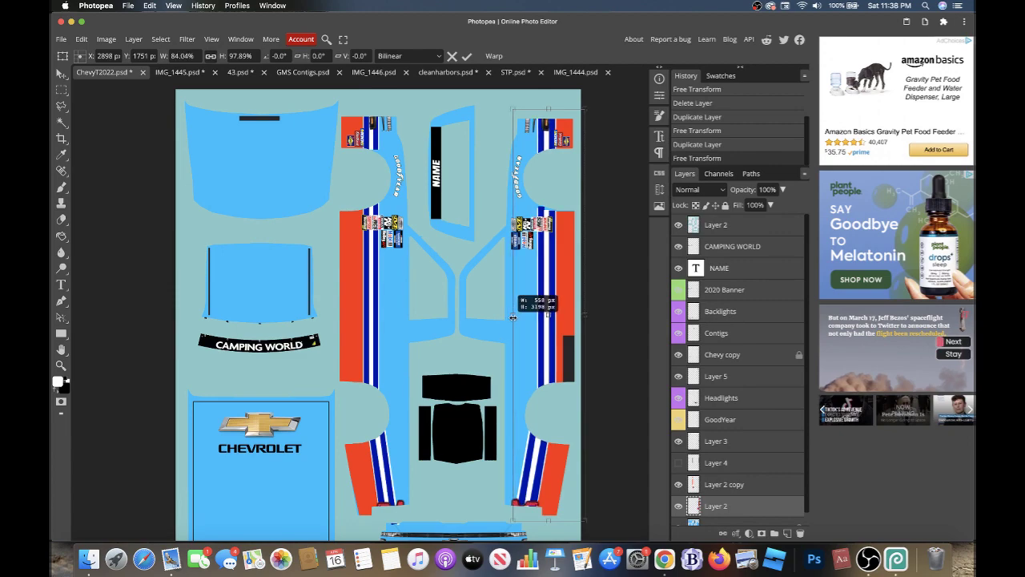
- Stretch the selected upper part of the right stripe slightly upward
click(58, 94)
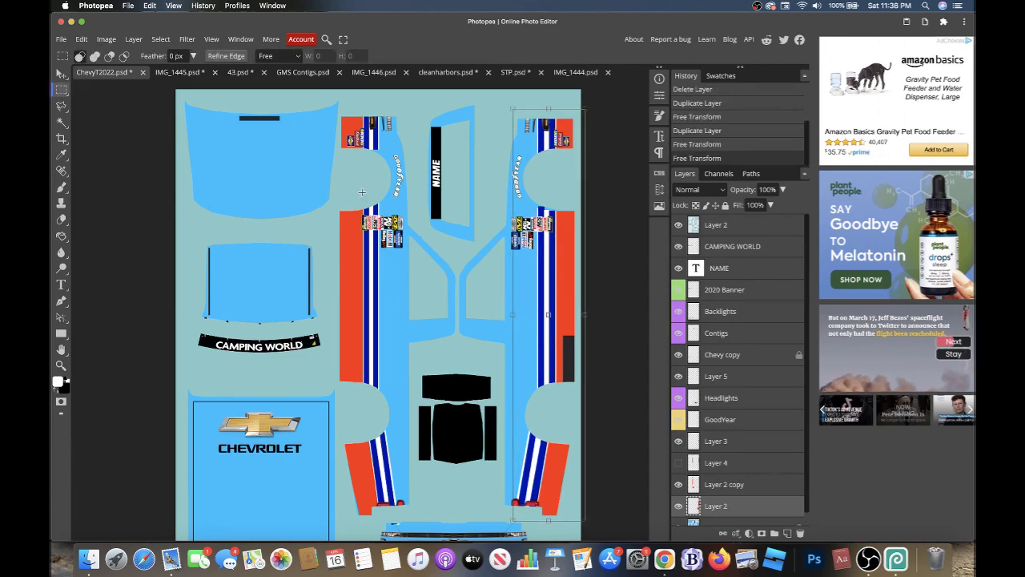
mouse_move(530, 401)
mouse_down()
mouse_move(607, 264)
mouse_move(606, 202)
mouse_up()
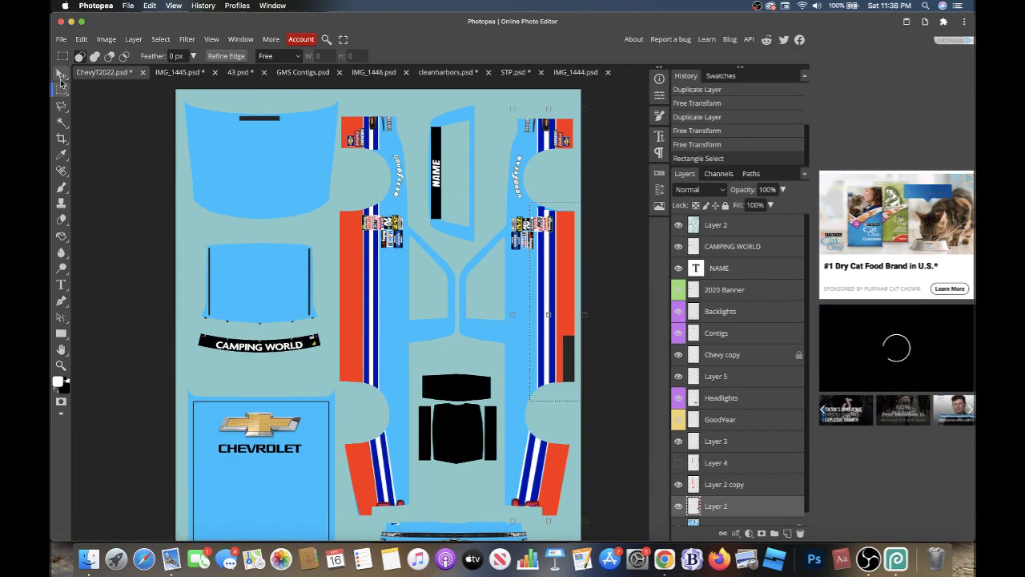
key(ctrl+alt+t)
drag(555, 202, 555, 192)
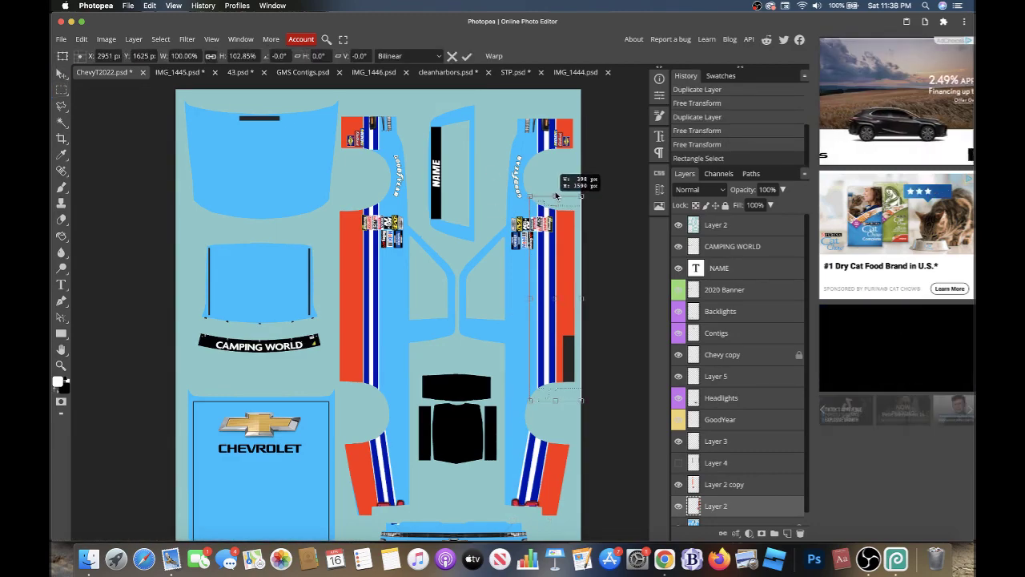
key(Return)
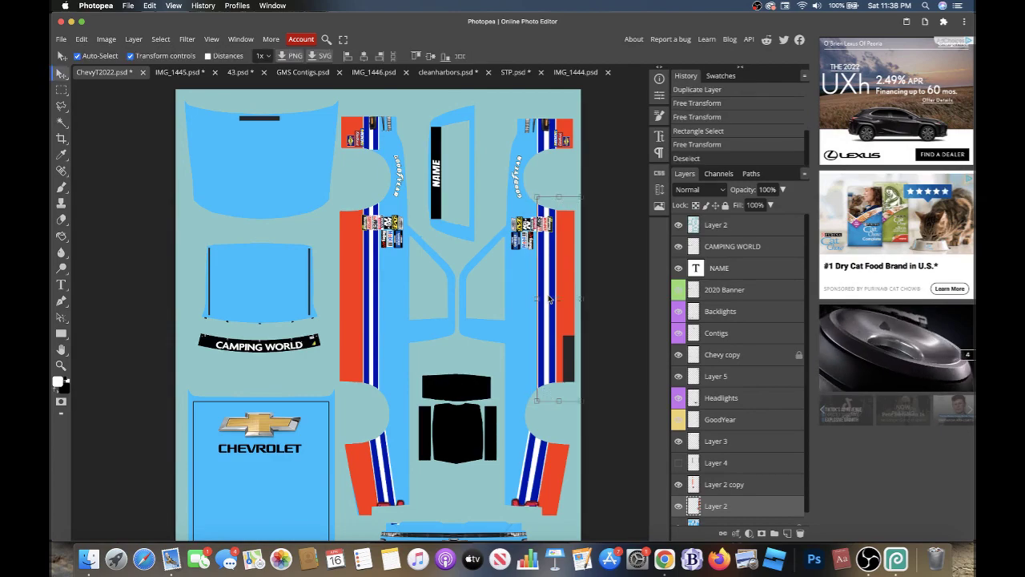
key(ctrl+d)
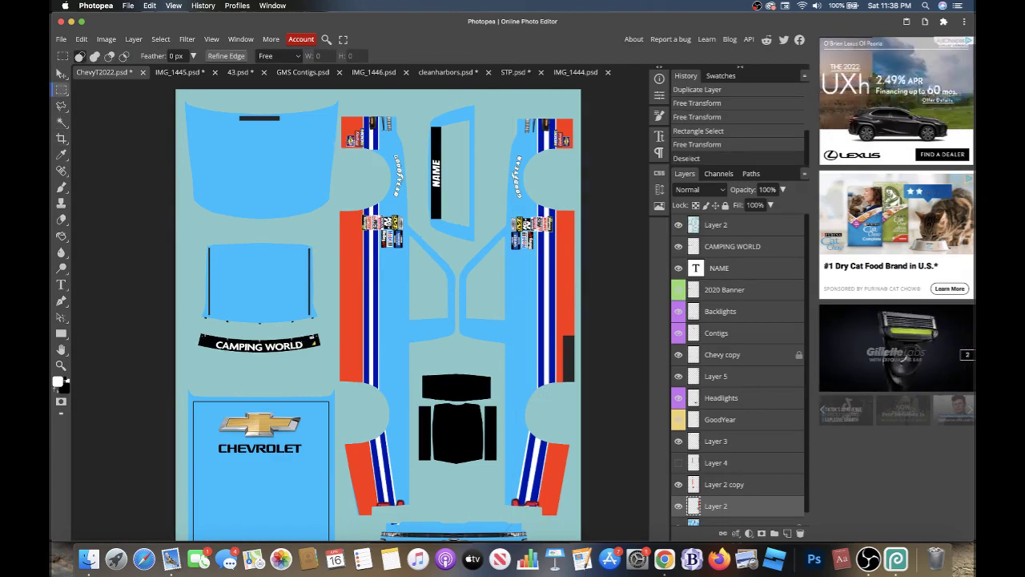
- Narrow the left stripe layer (Layer 2 copy) from its right side, then stretch its top-left section
click(720, 485)
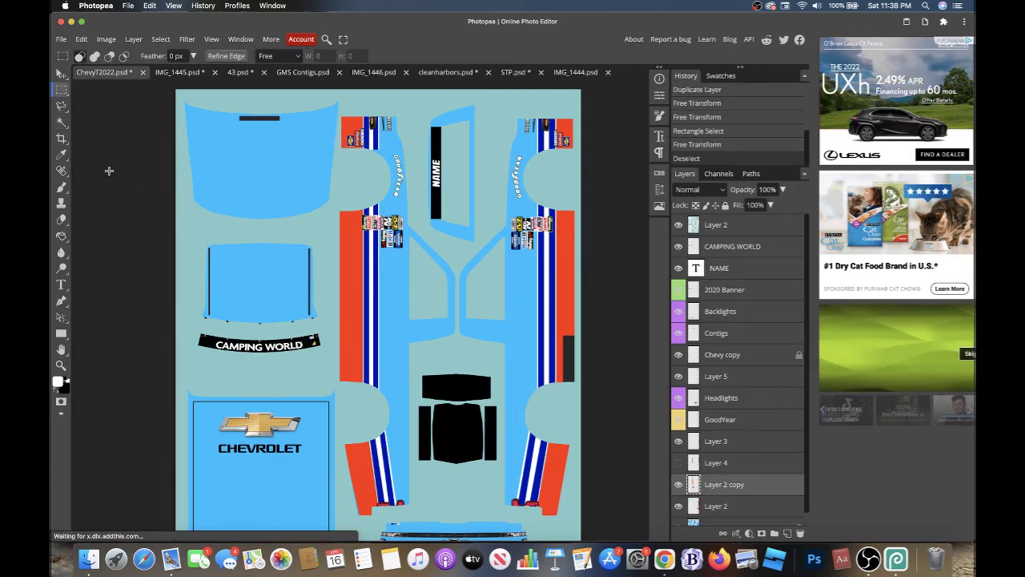
key(v)
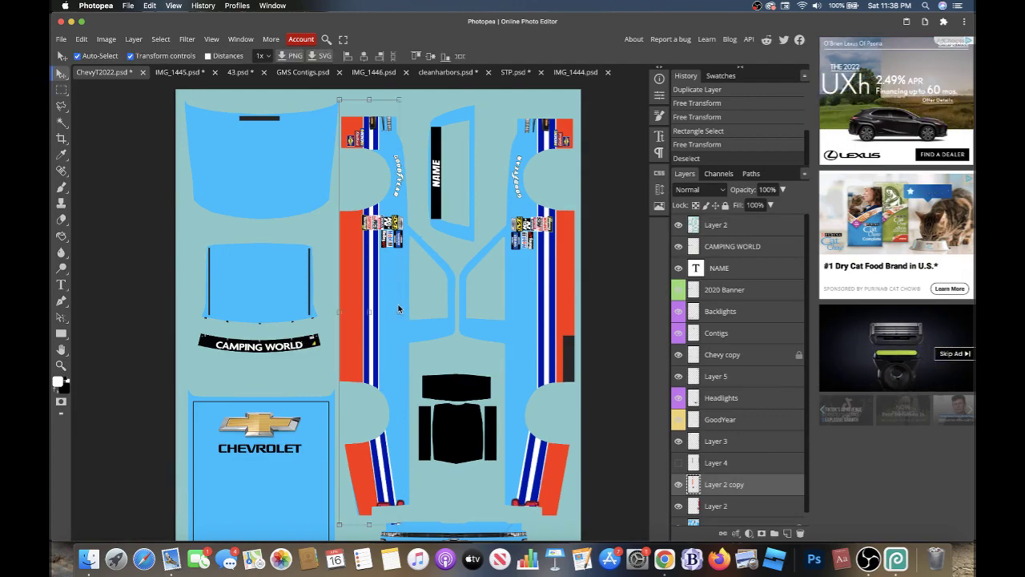
drag(398, 312, 403, 317)
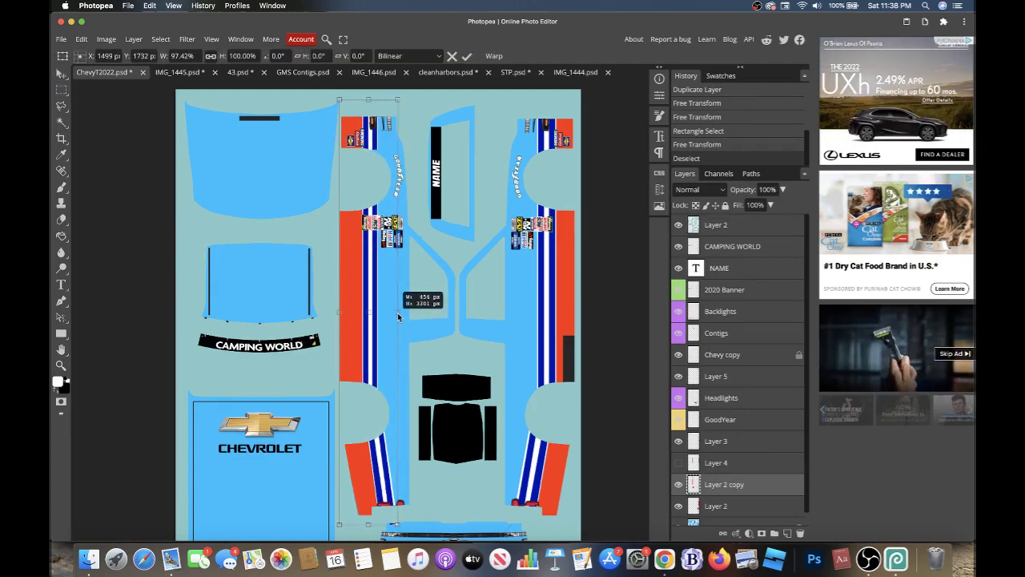
click(66, 93)
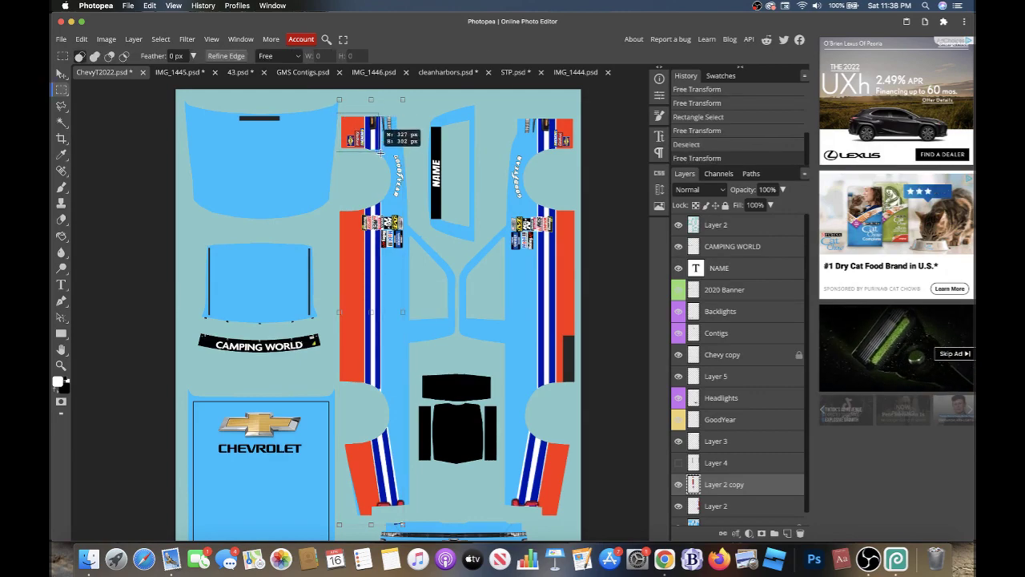
mouse_move(335, 113)
mouse_down()
mouse_move(390, 154)
mouse_move(372, 170)
mouse_up()
click(61, 74)
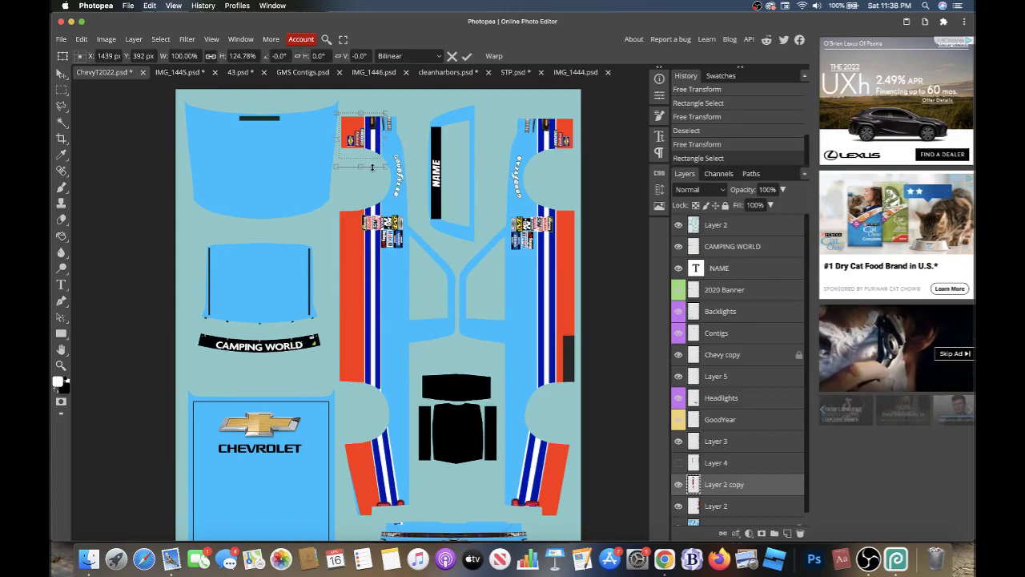
key(Return)
key(ctrl+d)
- Stretch the middle section of the left stripe slightly taller, extending it downward
click(62, 88)
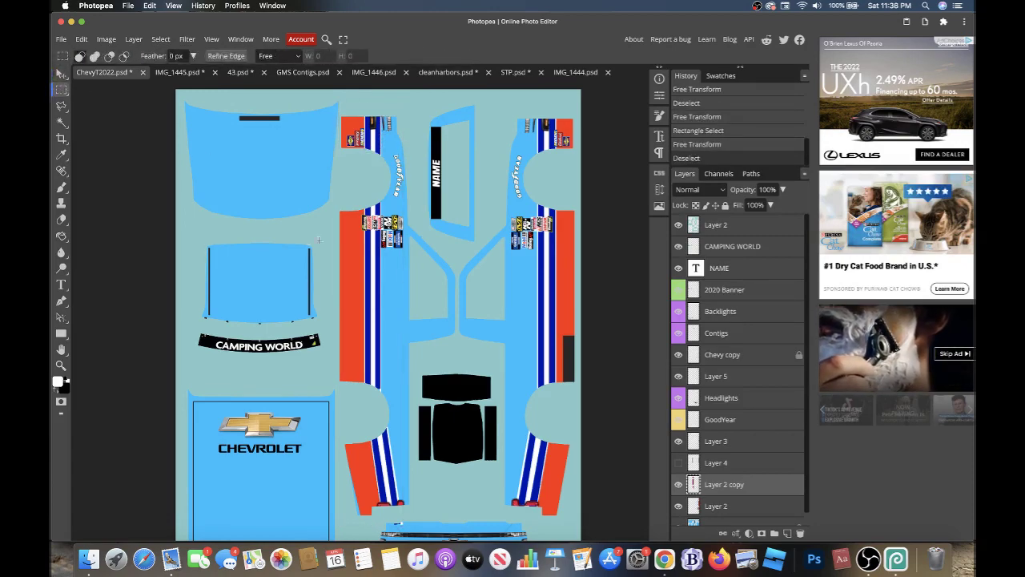
drag(335, 402, 405, 198)
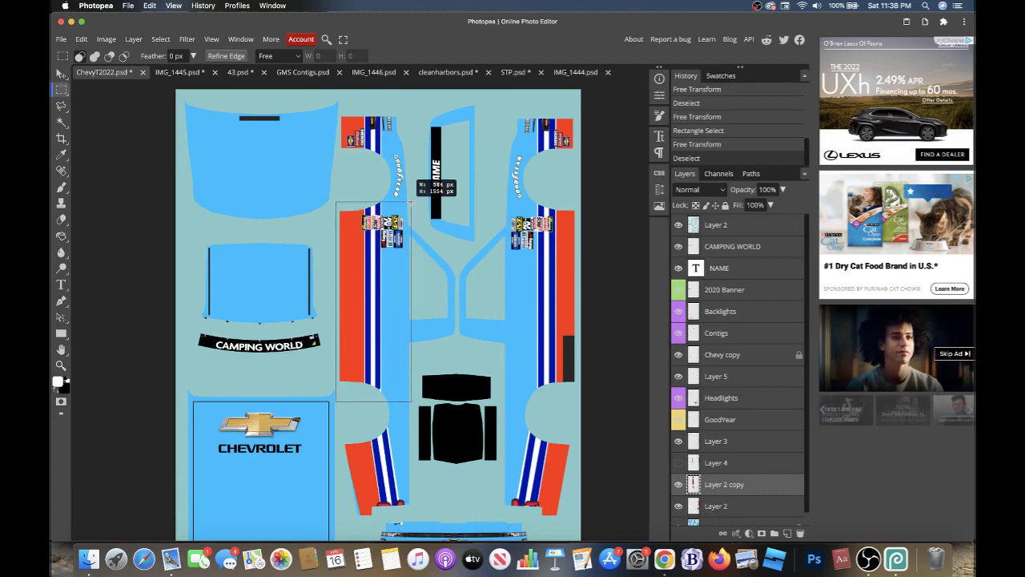
click(62, 74)
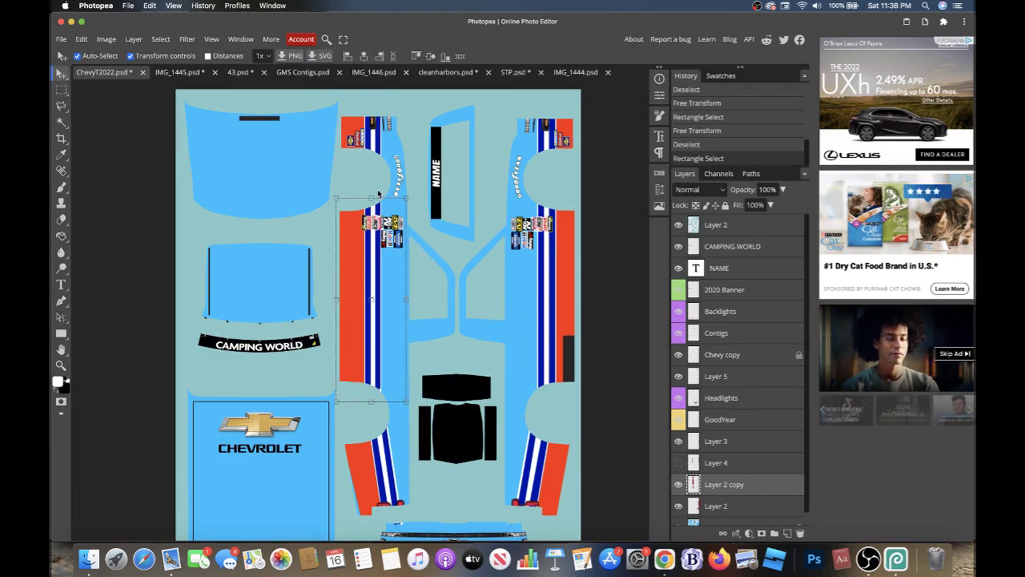
drag(371, 199, 371, 195)
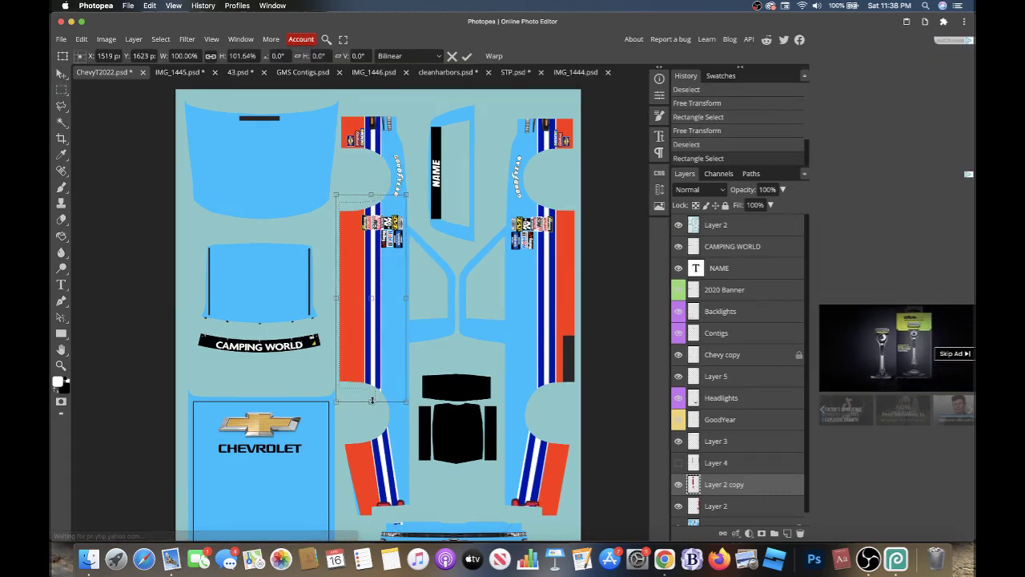
drag(371, 402, 371, 407)
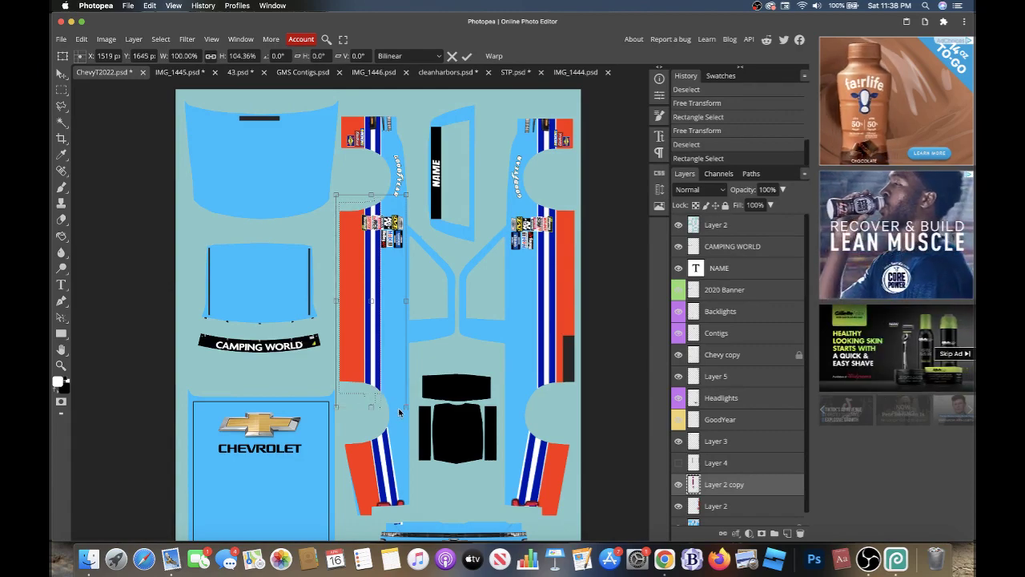
key(Return)
key(ctrl+d)
- Nudge the lower-left orange and blue stripe piece slightly left to line up
click(61, 91)
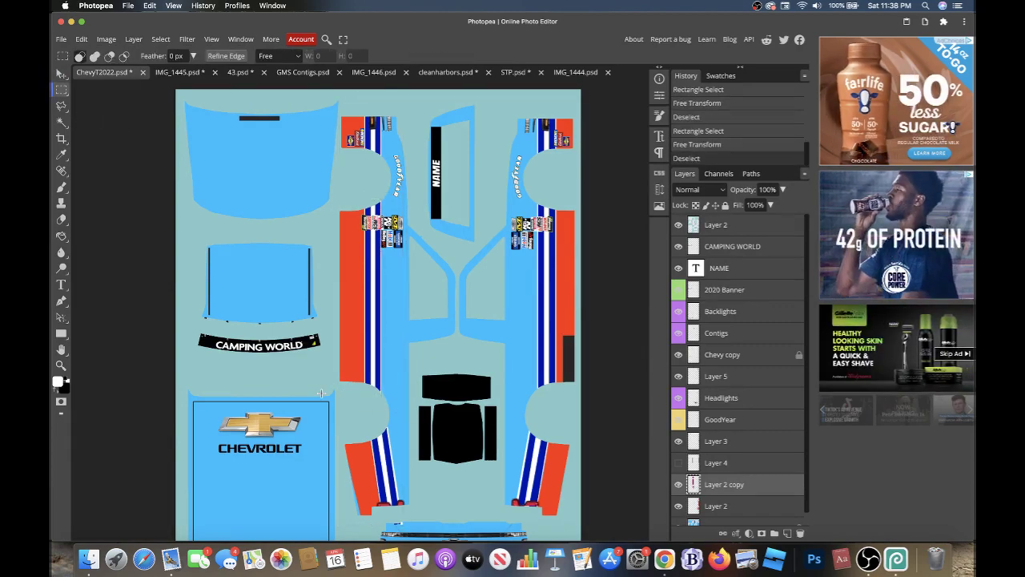
drag(342, 517, 409, 424)
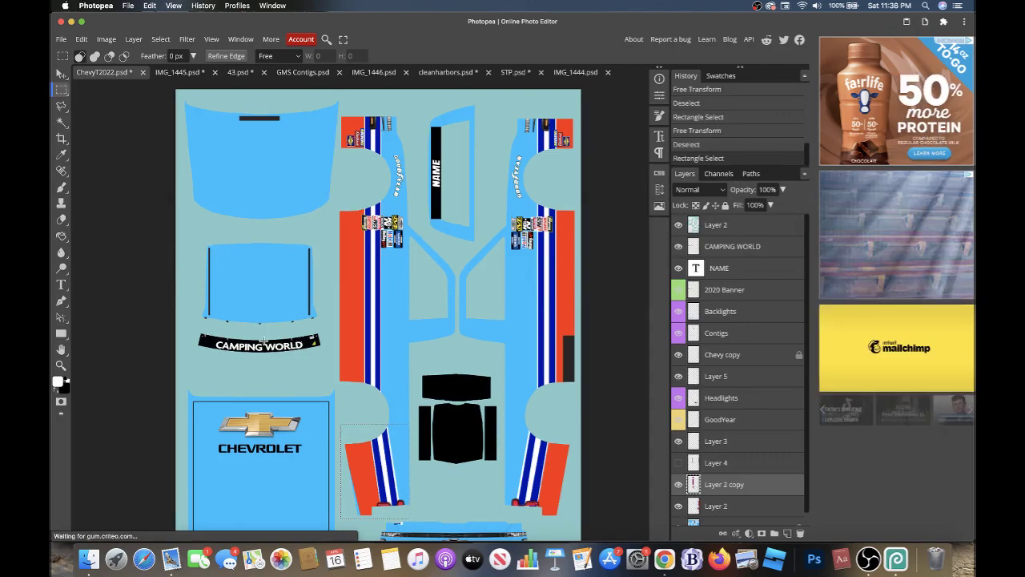
click(61, 73)
key(Left)
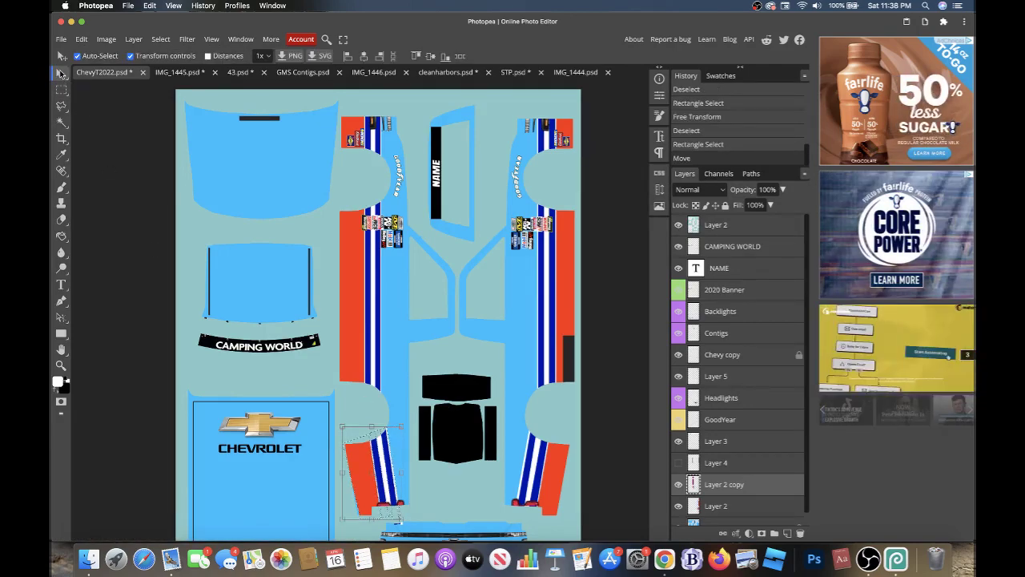
key(Left)
key(Left)
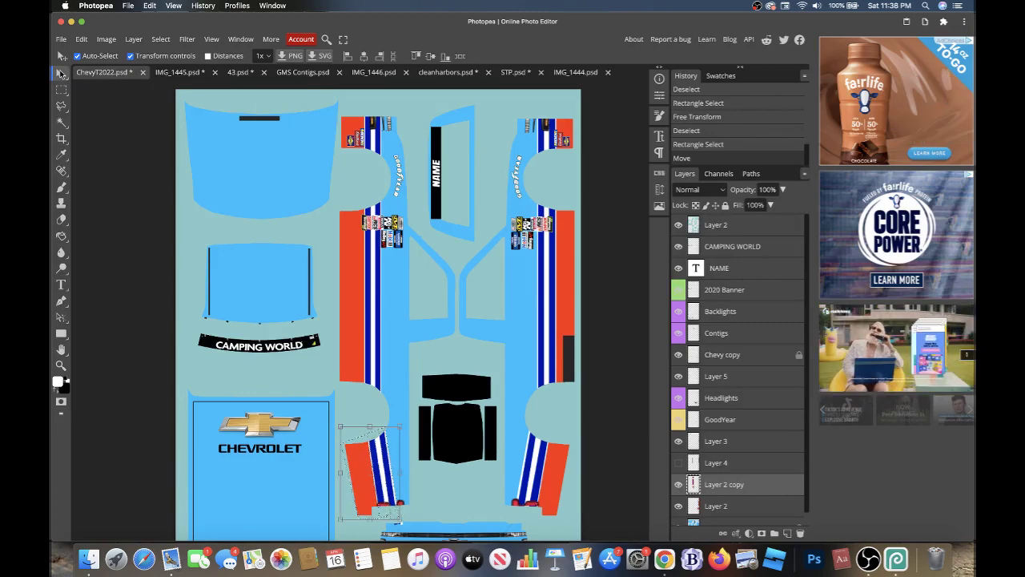
key(ctrl+d)
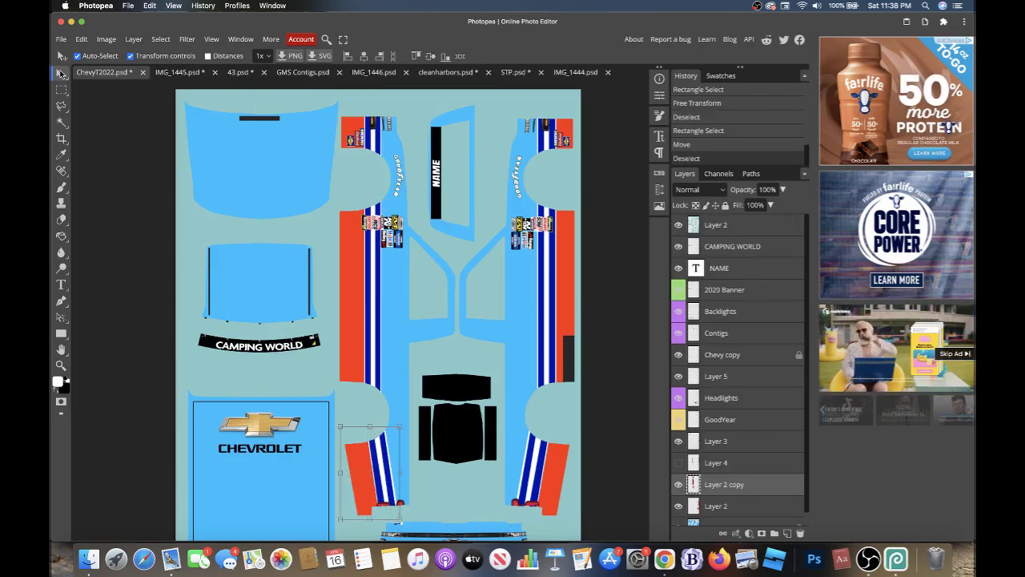
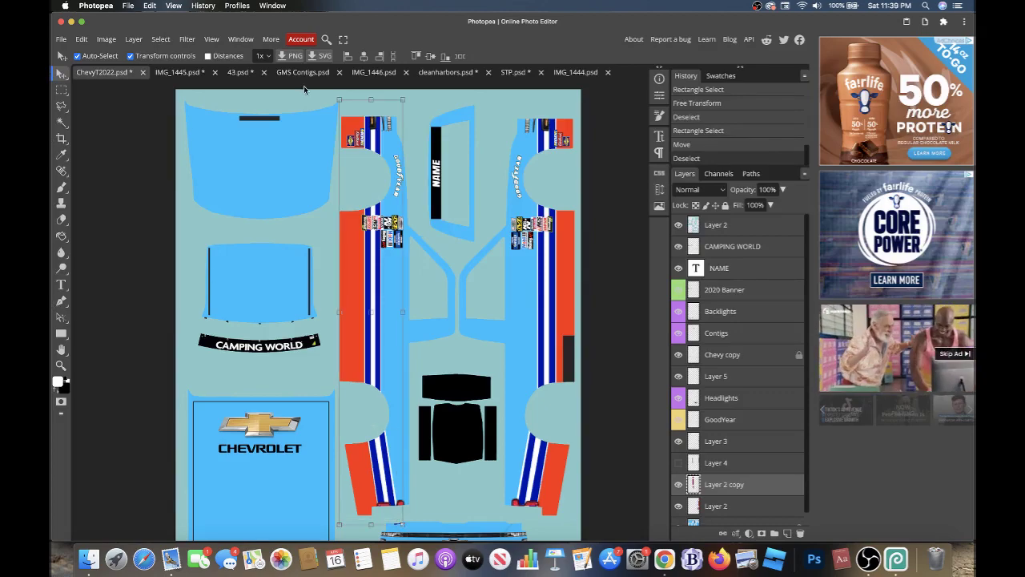
- On a new IMG_1445 layer, fill a box over the top STP logo with the stripe's orange-red ff3200
click(183, 72)
click(61, 93)
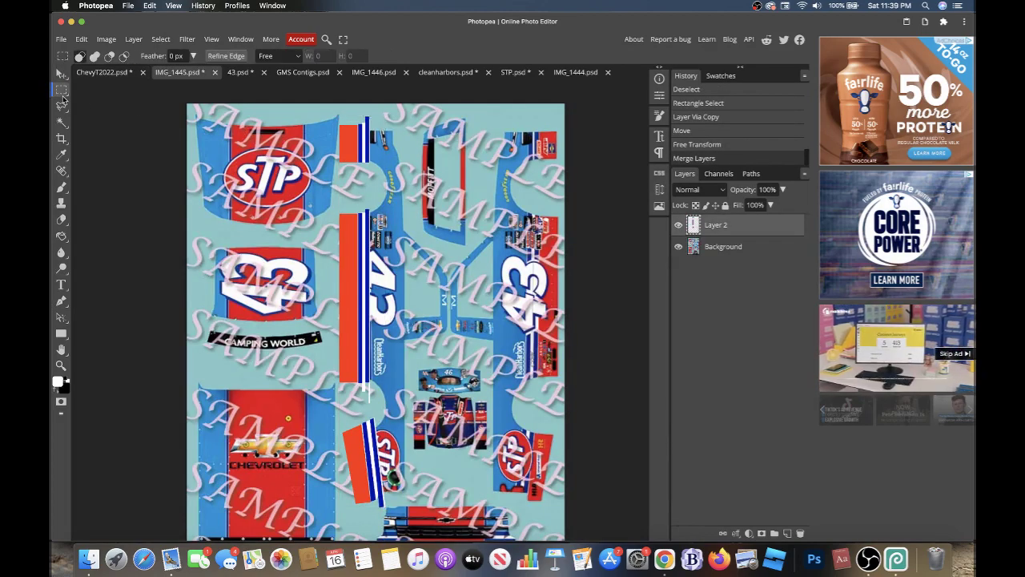
scroll(293, 142, up, 5)
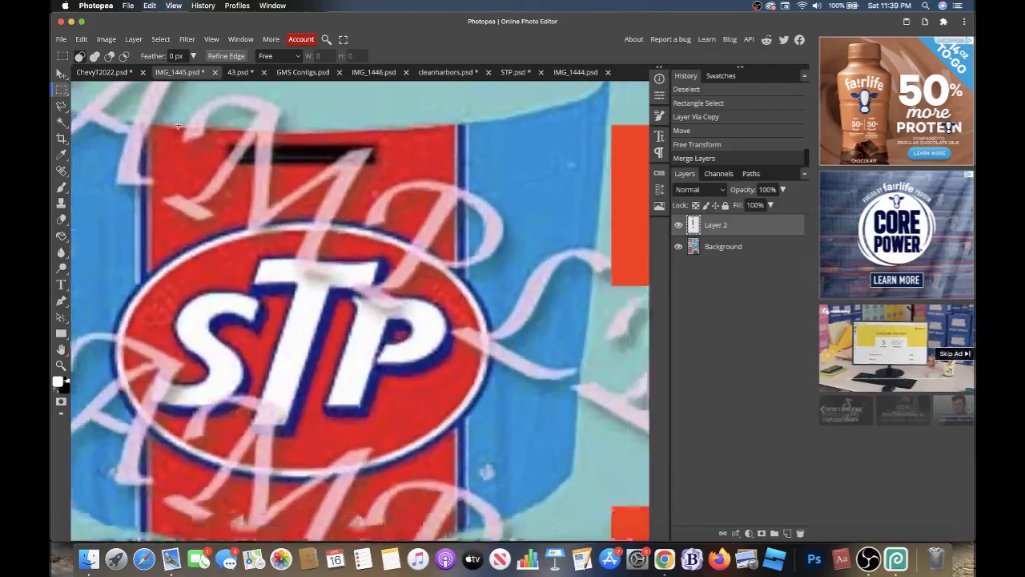
scroll(170, 121, down, 5)
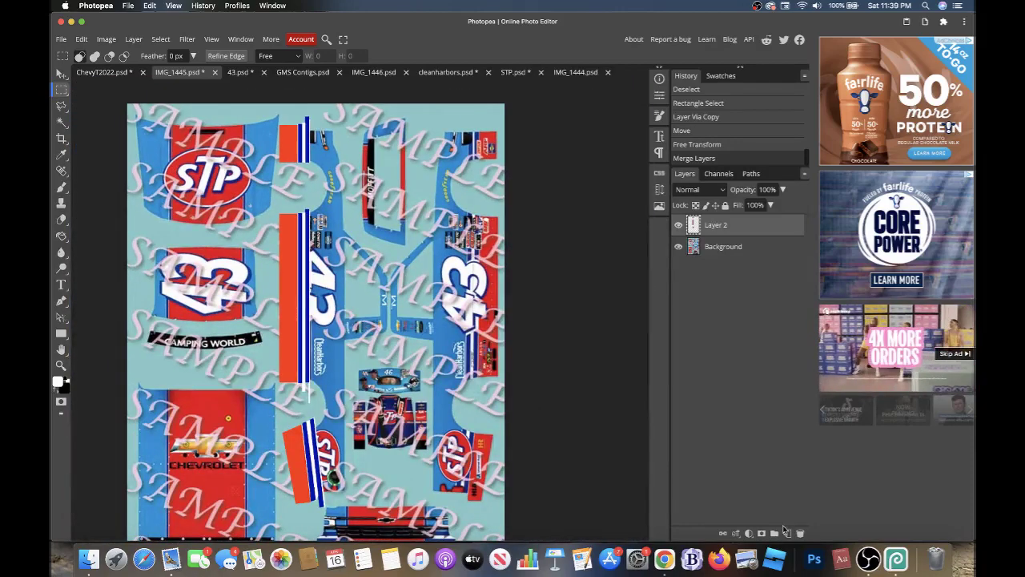
key(ctrl+shift+n)
drag(183, 134, 230, 185)
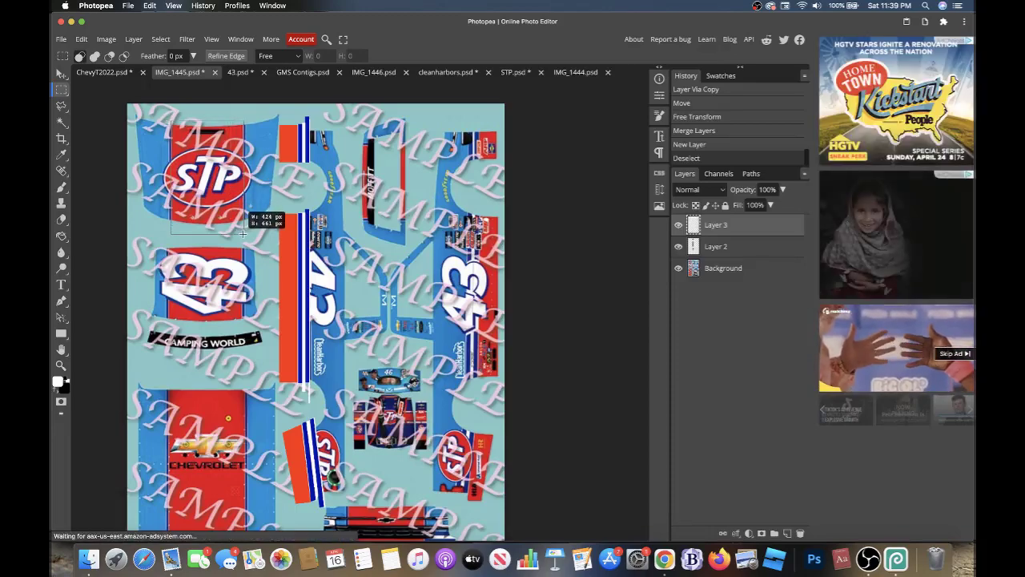
drag(230, 186, 243, 231)
scroll(244, 232, up, 5)
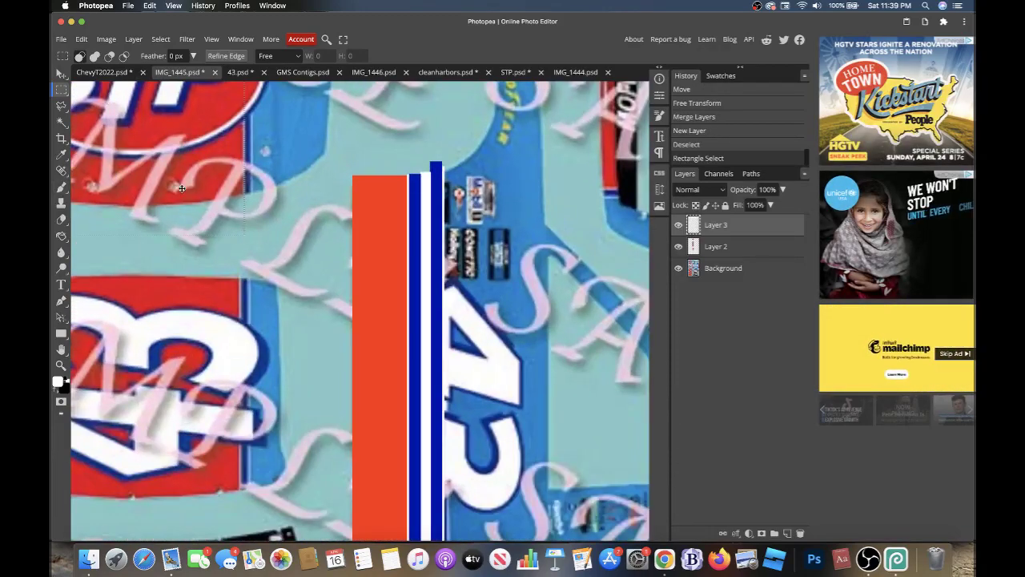
key(i)
click(61, 235)
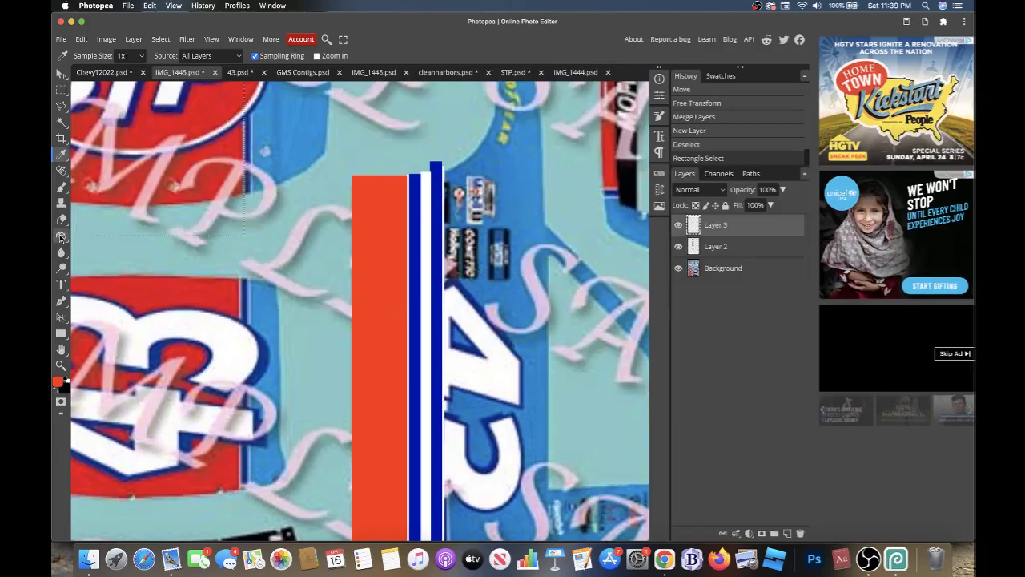
click(197, 174)
- Apply an Edit > Stroke outline around the orange box, then deselect
click(82, 39)
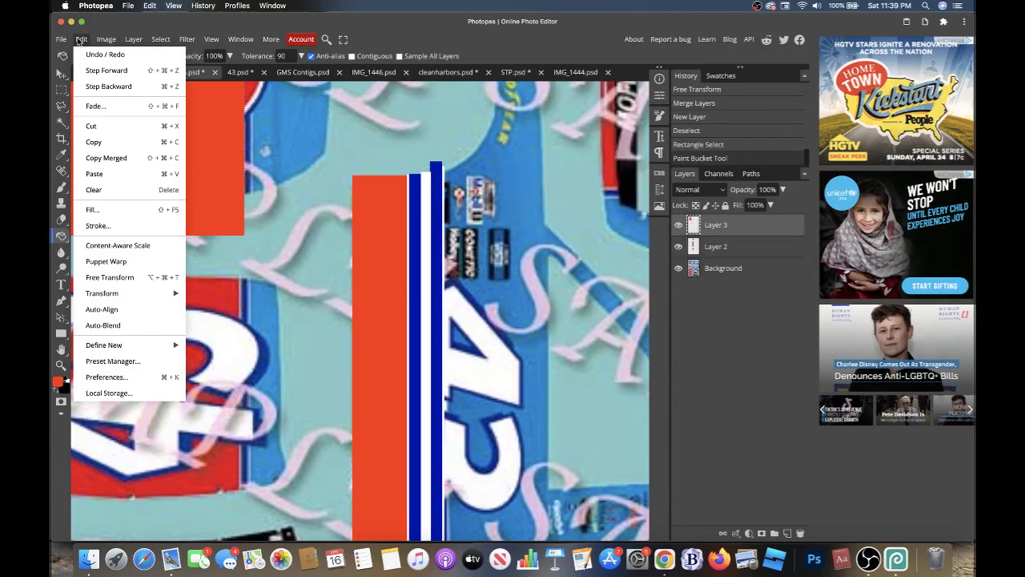
click(122, 228)
click(281, 186)
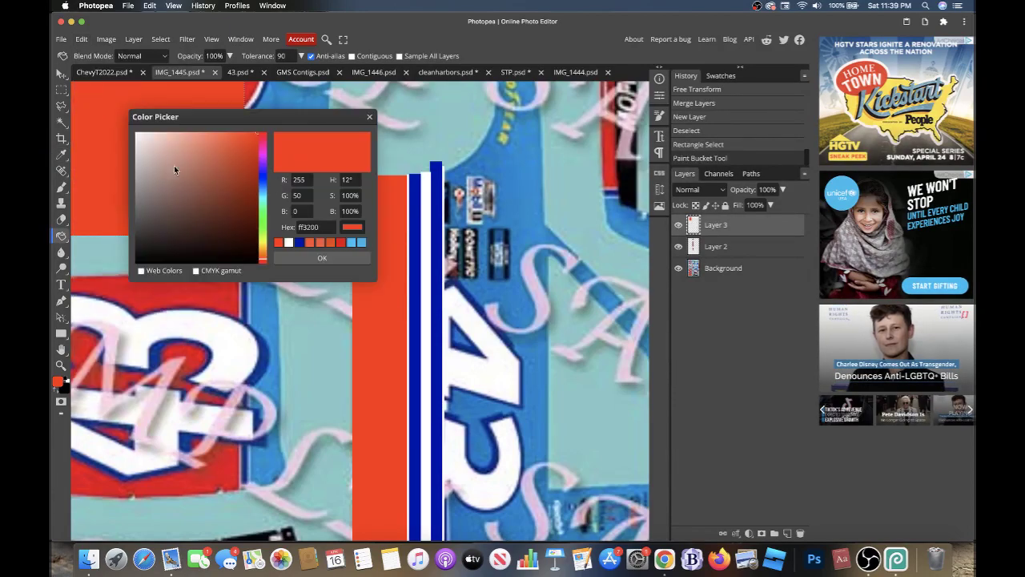
click(173, 165)
click(290, 256)
click(238, 203)
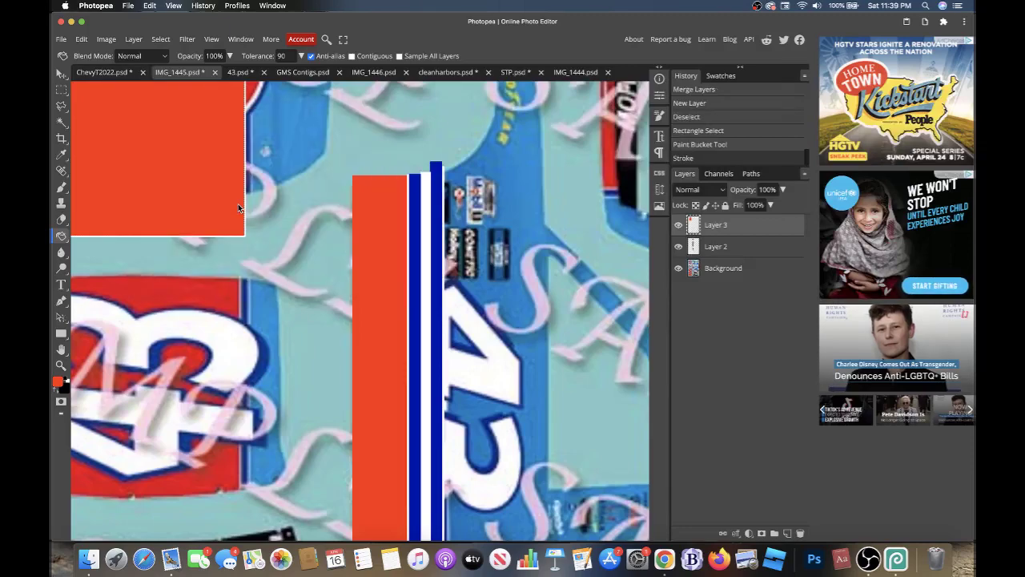
scroll(238, 209, up, 3)
scroll(238, 208, up, 4)
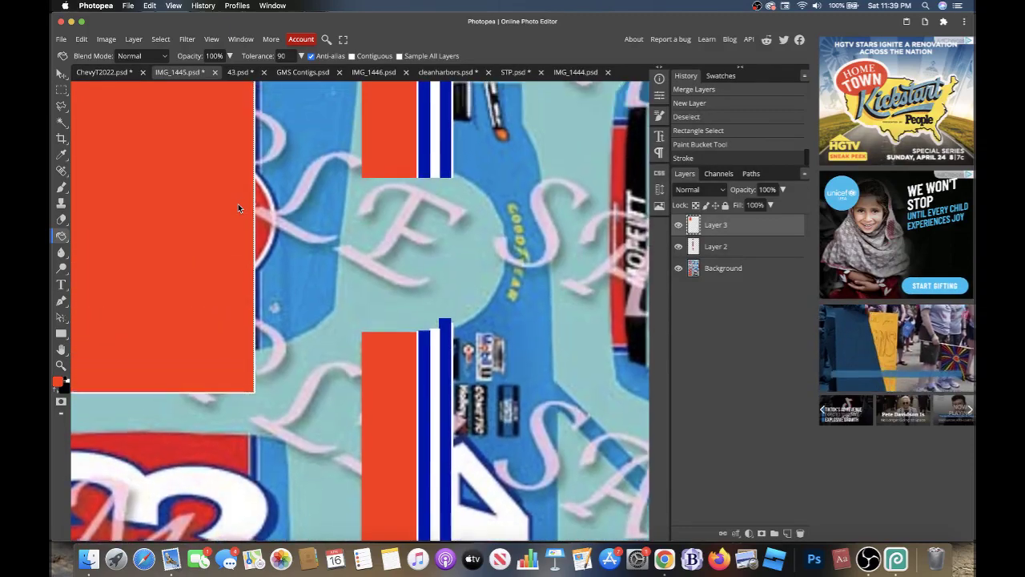
scroll(238, 208, up, 1)
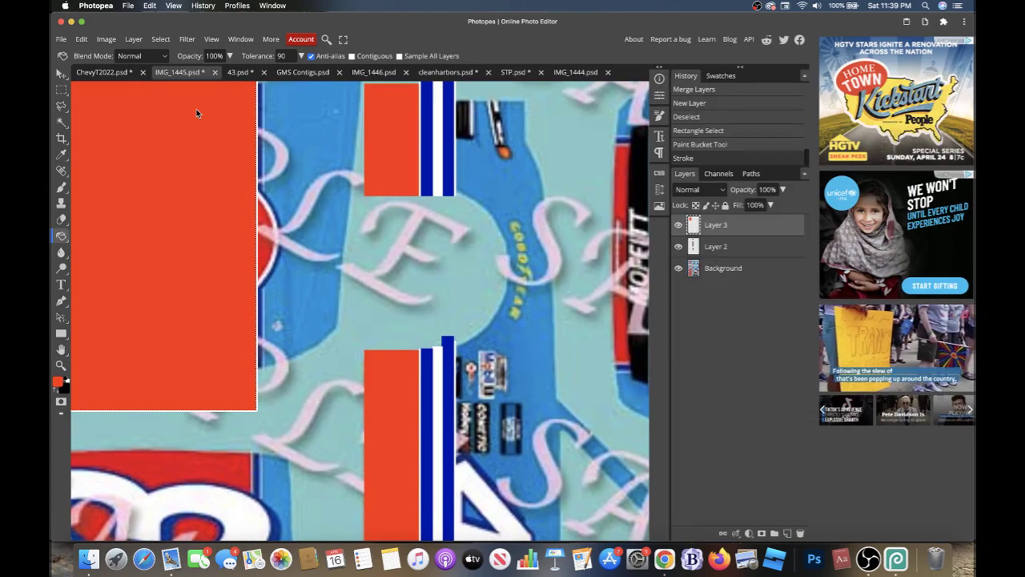
key(super+d)
- Try a dark-blue stroke on the orange block, then undo it
click(81, 39)
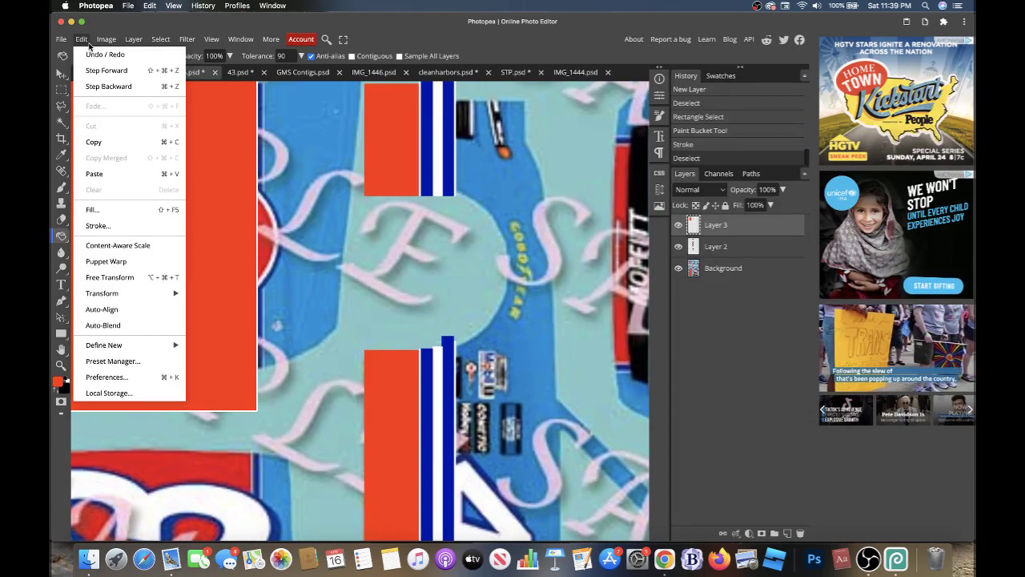
click(97, 226)
click(270, 186)
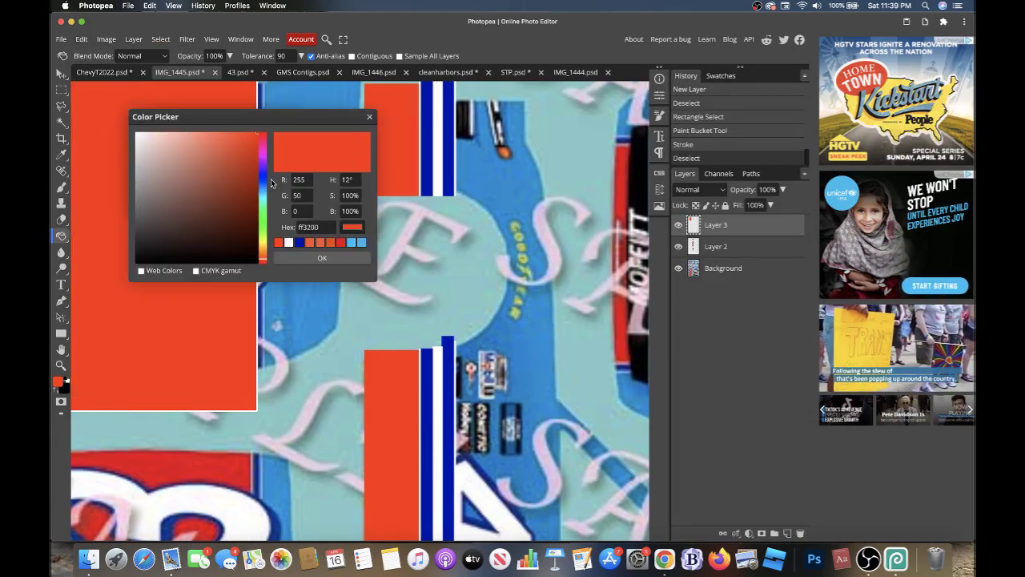
click(301, 242)
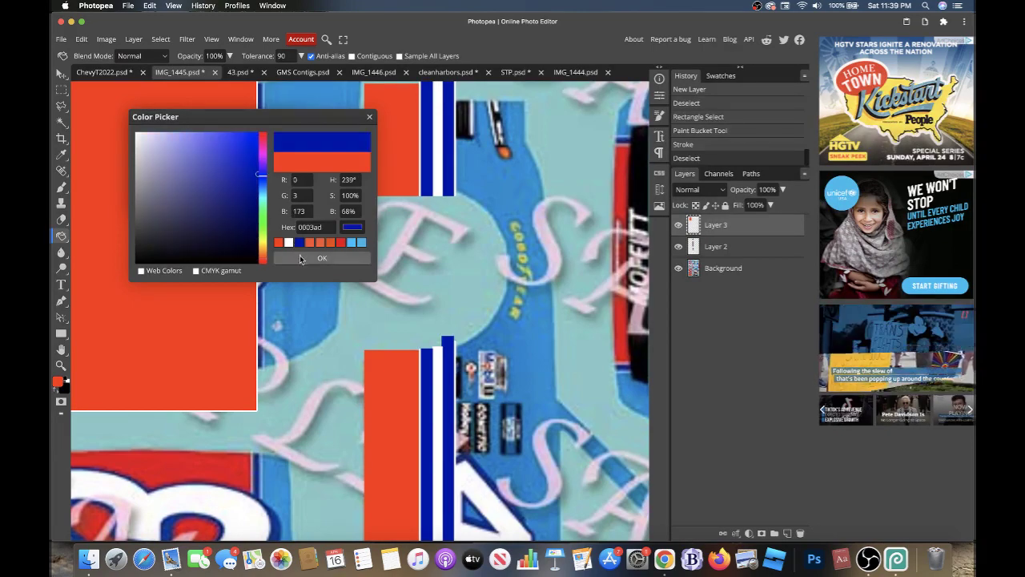
click(299, 254)
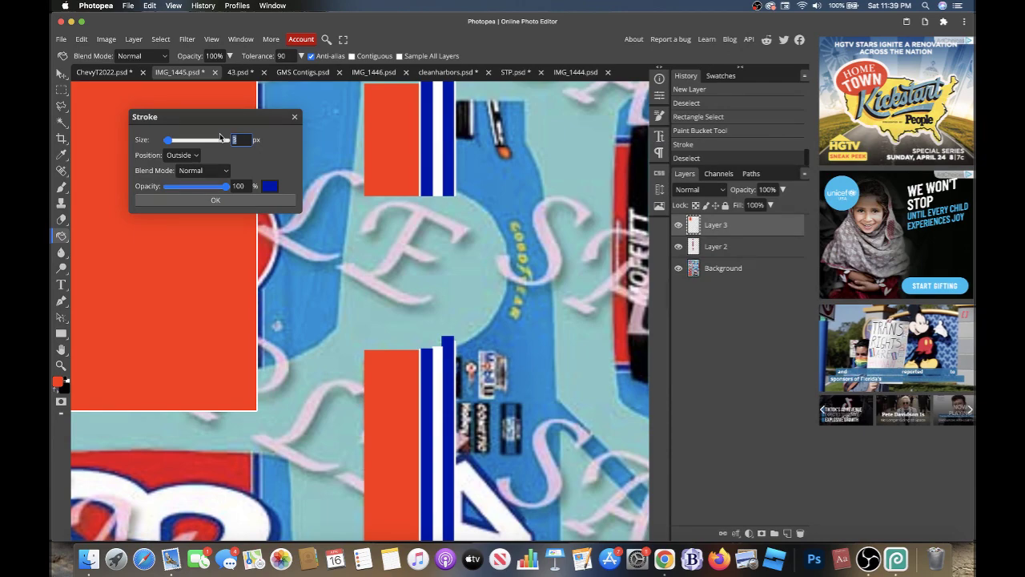
click(212, 200)
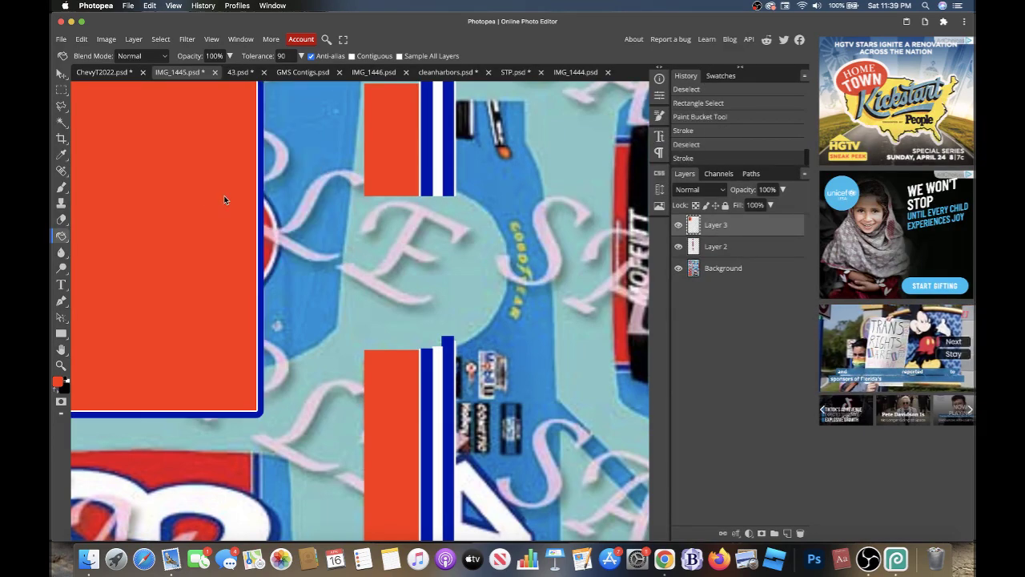
key(super+z)
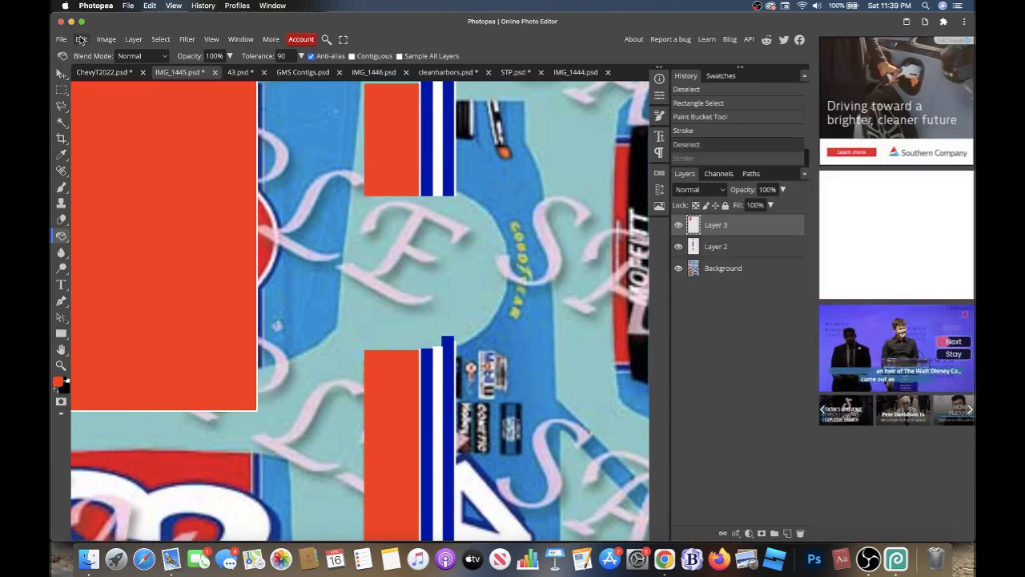
- Stroke the orange block with an 11 px dark-blue outside border
click(81, 39)
click(96, 225)
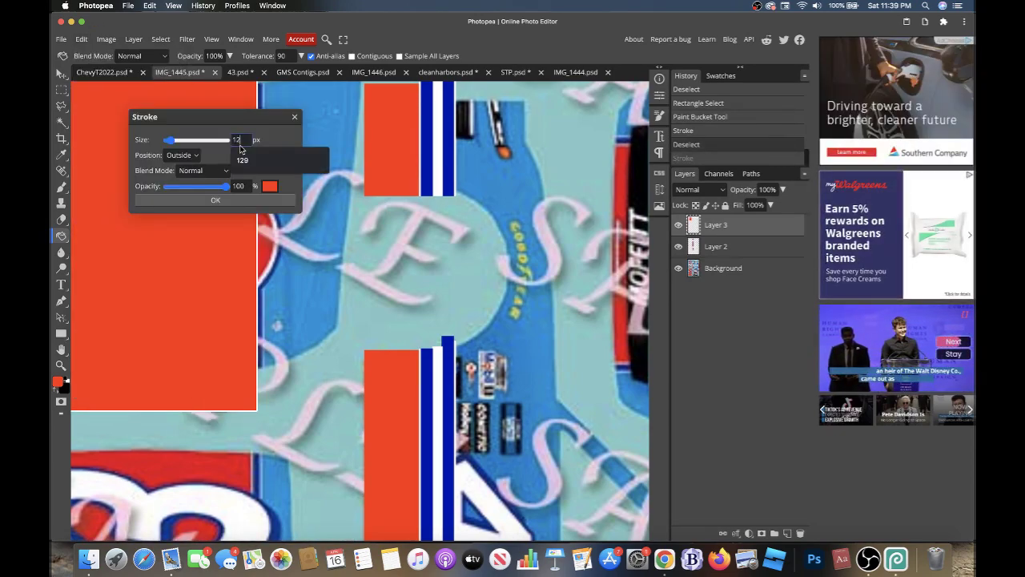
text(1)
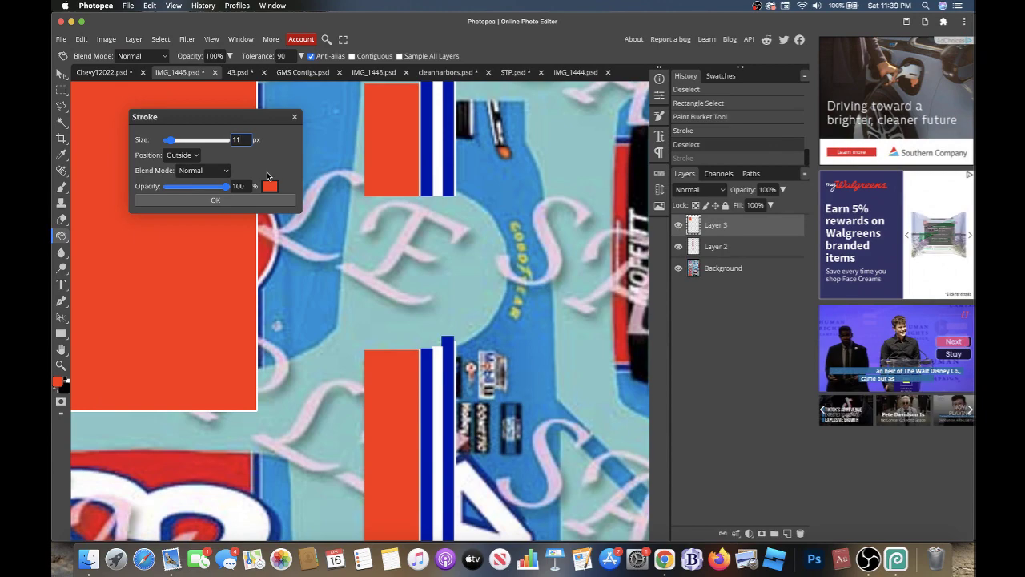
click(270, 186)
click(297, 242)
click(322, 257)
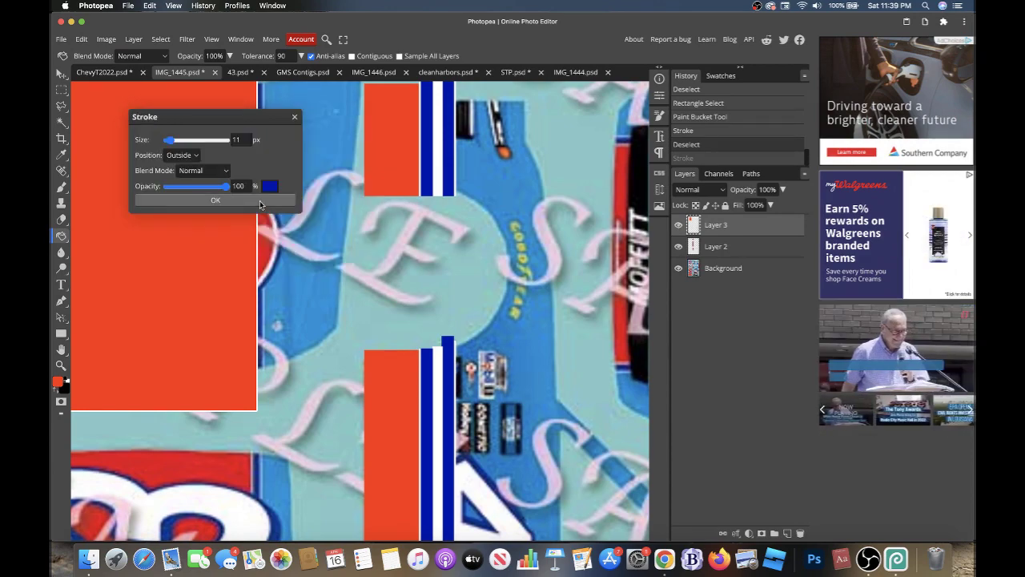
click(258, 199)
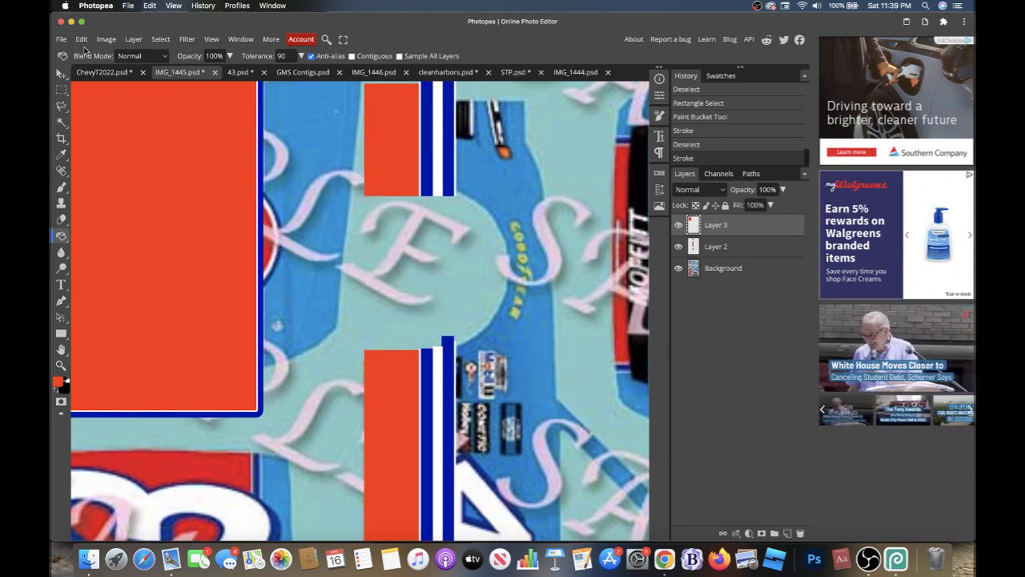
- Add a 5 px white stroke around the blue border
click(81, 38)
click(100, 214)
click(257, 185)
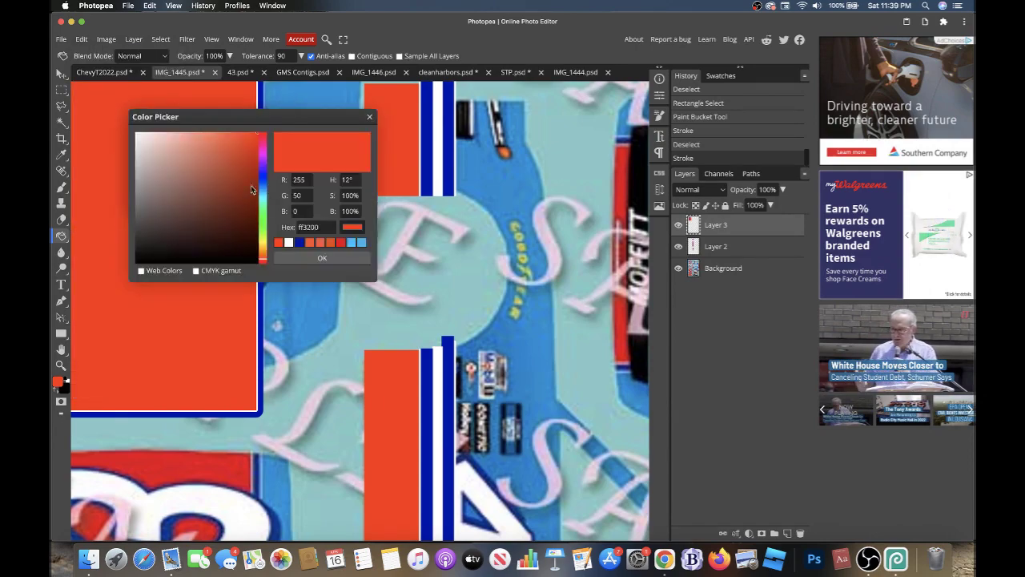
drag(250, 185, 133, 103)
click(318, 257)
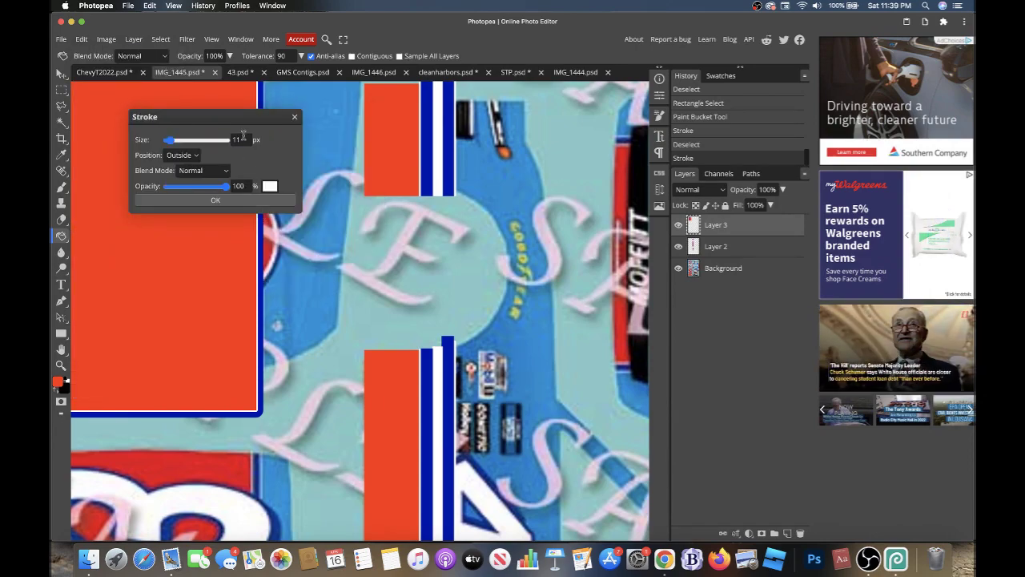
text(5)
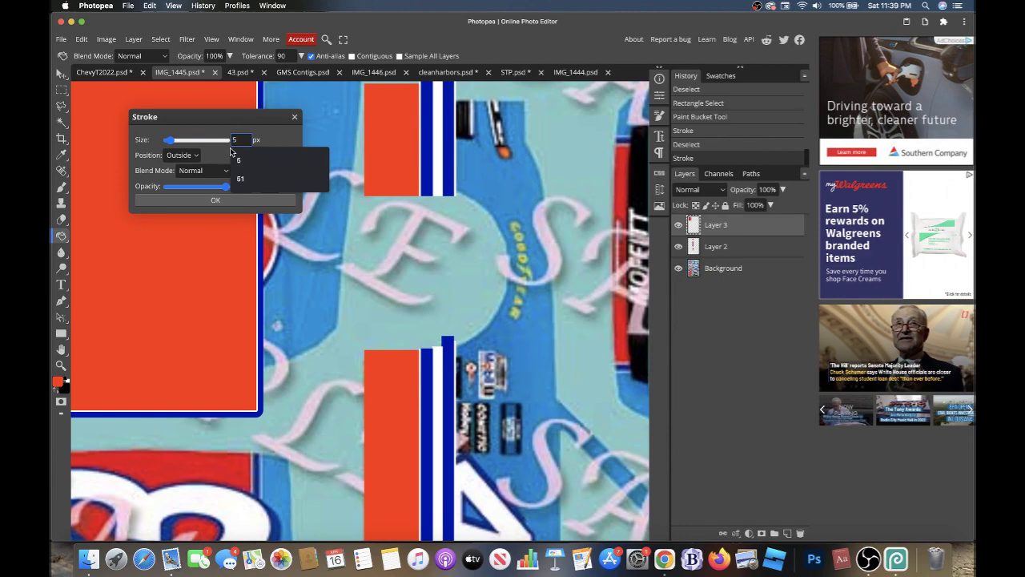
click(222, 200)
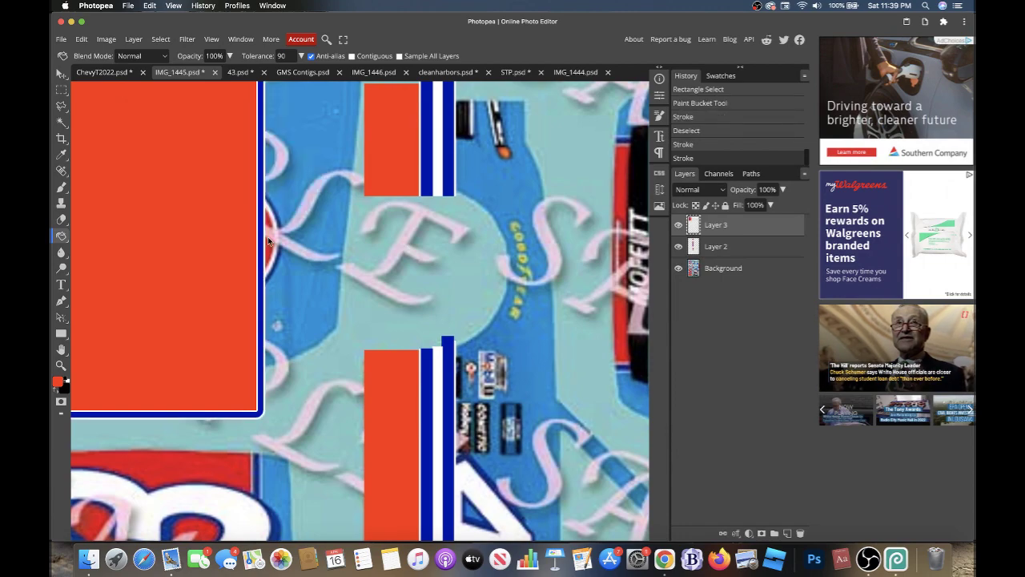
scroll(268, 237, down, 5)
scroll(268, 236, down, 2)
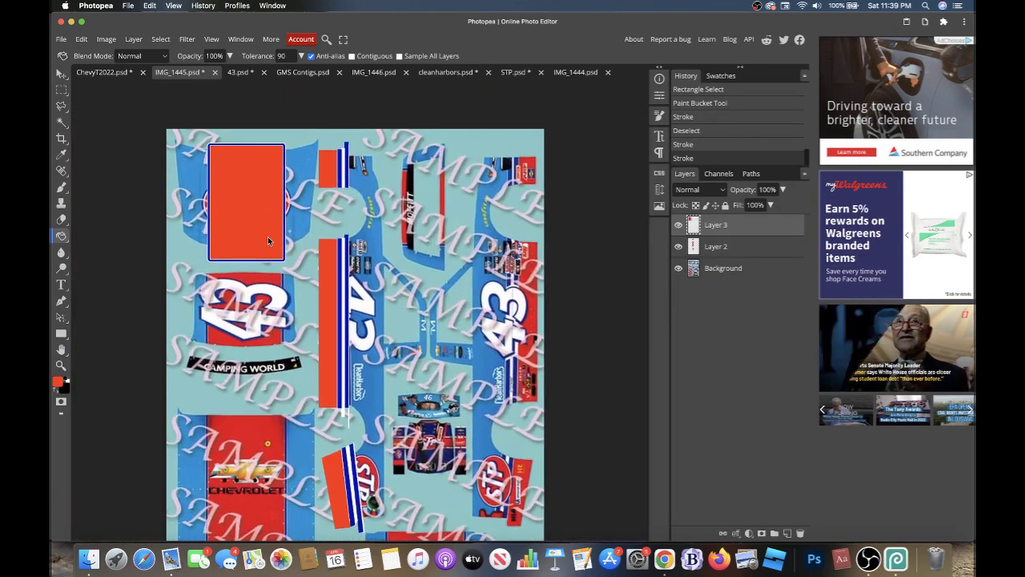
scroll(291, 370, up, 2)
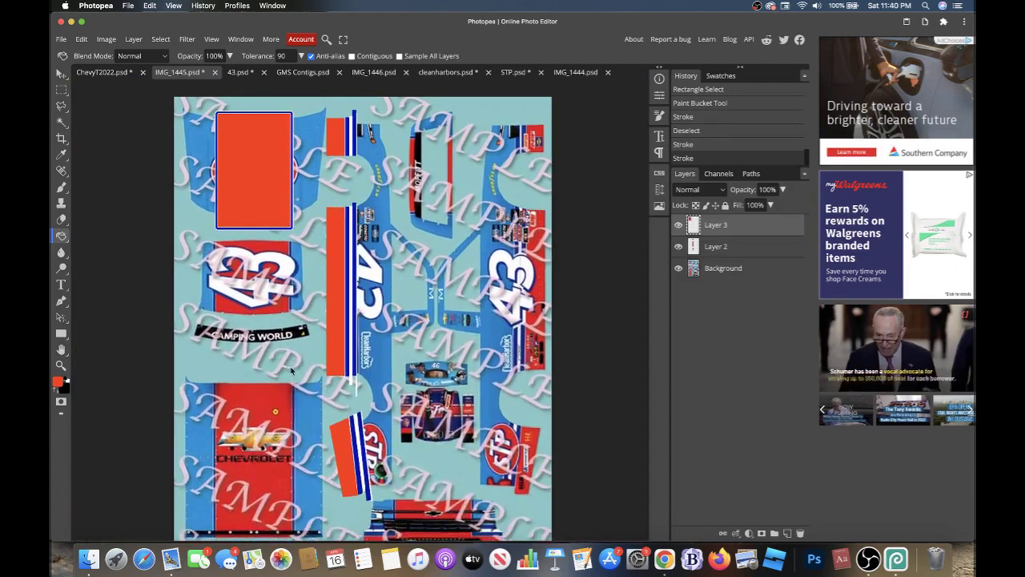
- Duplicate the orange block, move it over the 43 number and adjust its edges
click(64, 73)
key(ctrl+j)
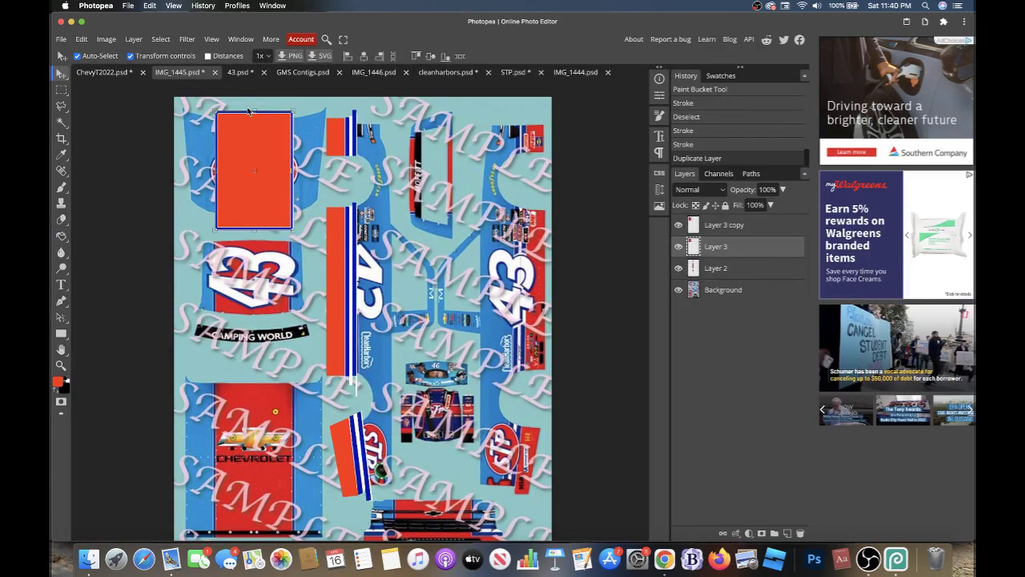
key(ctrl+t)
drag(272, 209, 269, 286)
scroll(268, 283, up, 3)
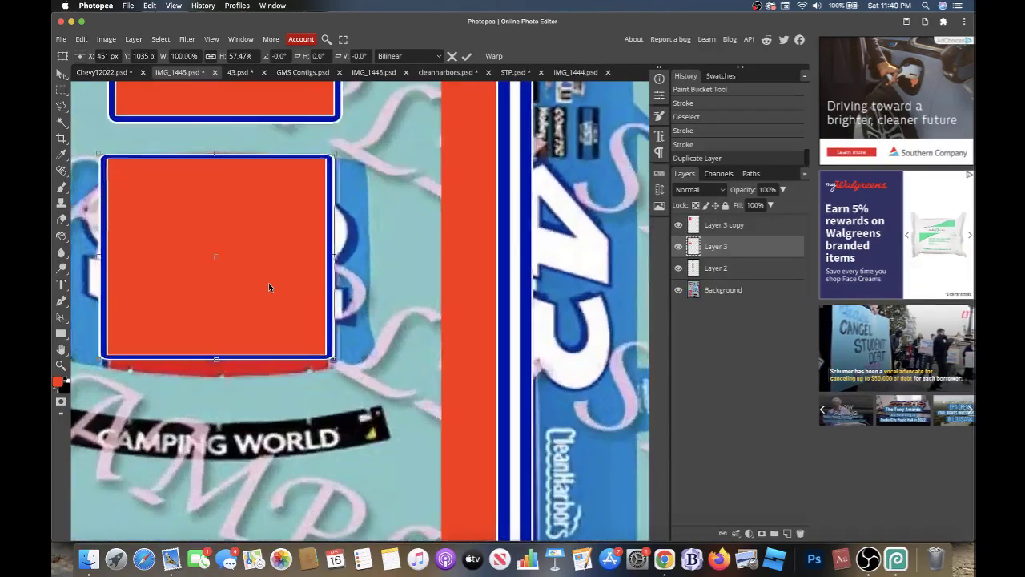
drag(217, 357, 217, 383)
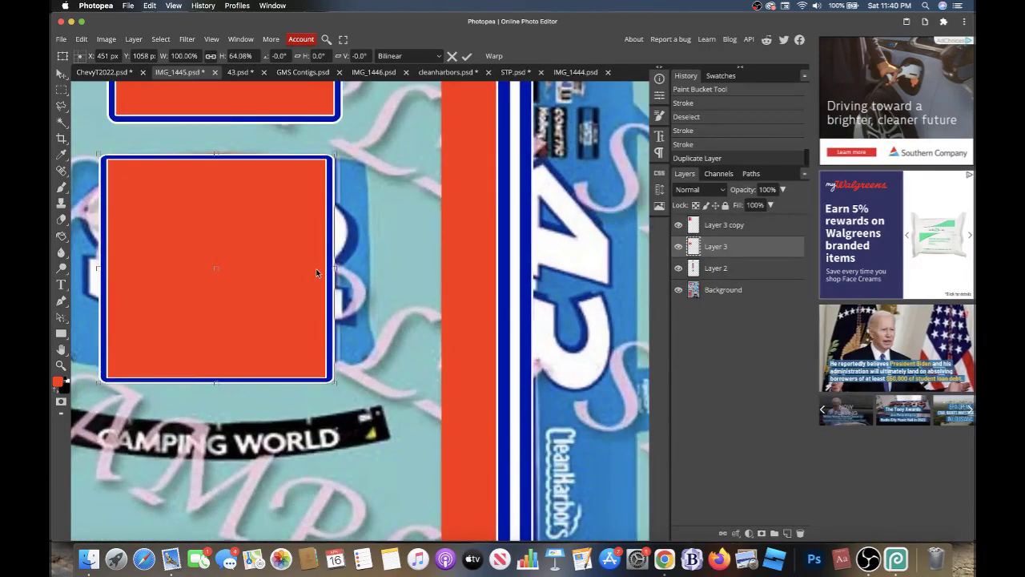
drag(337, 268, 340, 270)
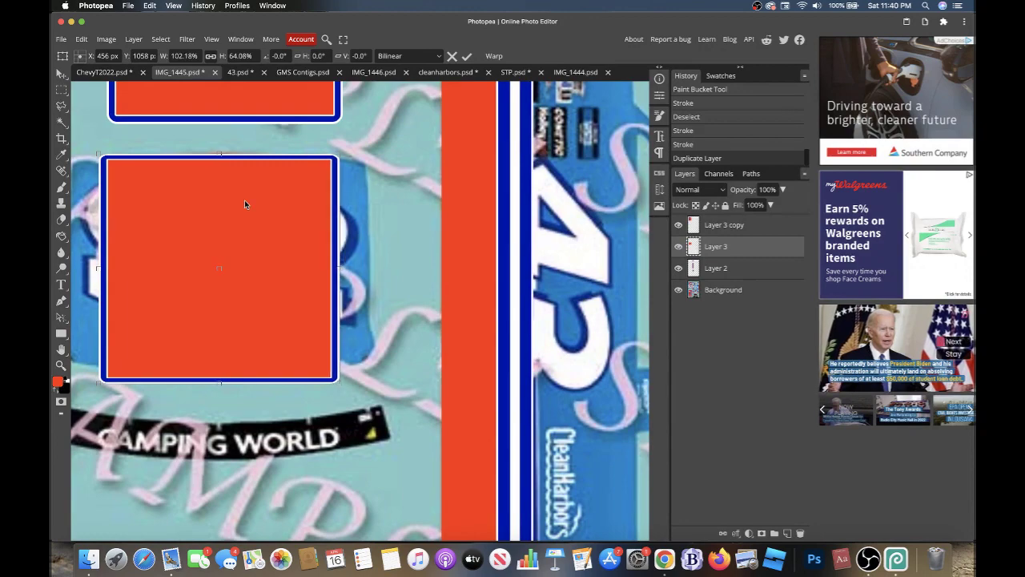
drag(220, 155, 220, 150)
scroll(220, 149, down, 3)
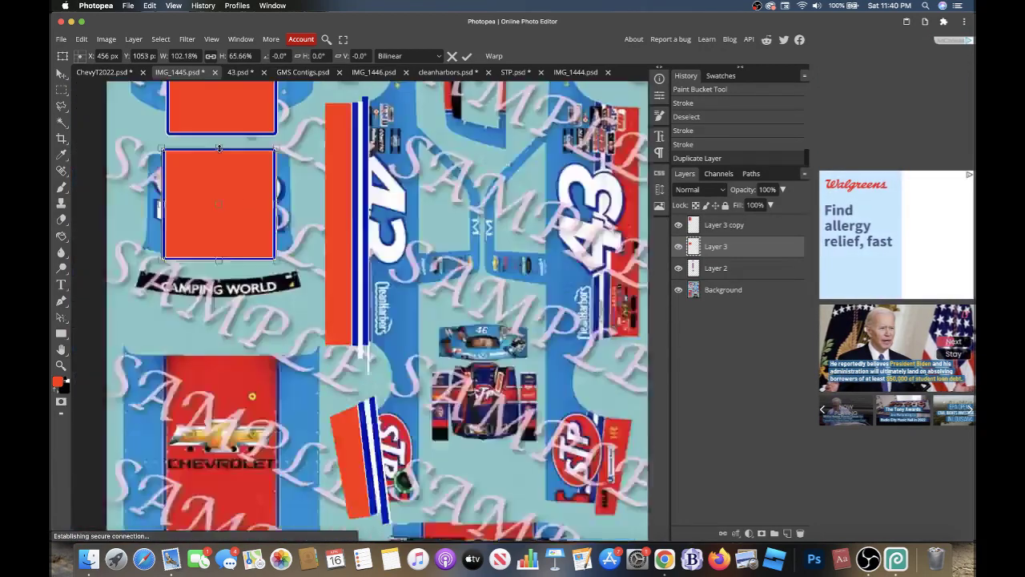
scroll(220, 149, down, 2)
scroll(220, 148, up, 1)
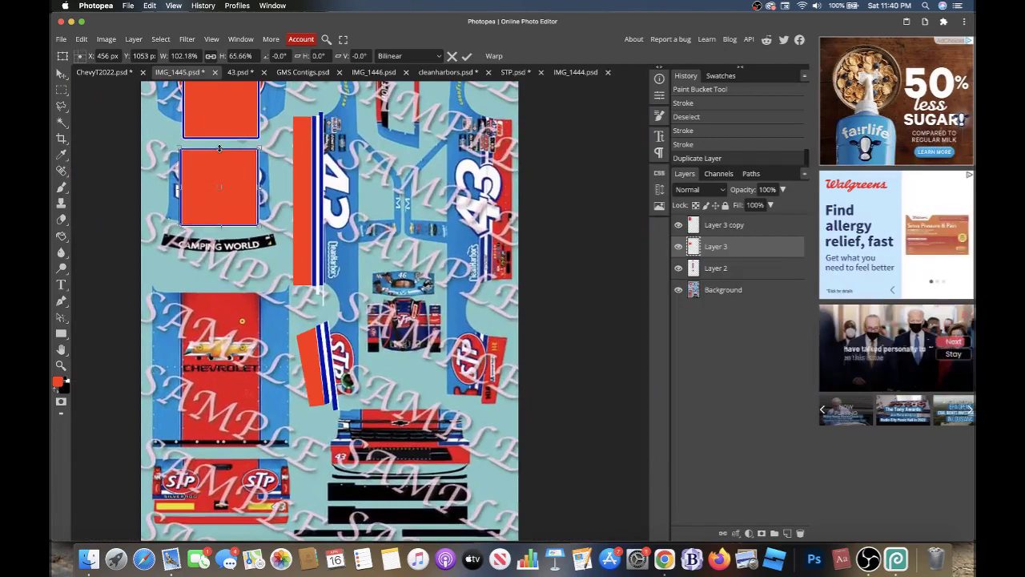
- Add another copy stretched over the red CHEVROLET panel to the bumper, about 475 × 925 px
key(ctrl+j)
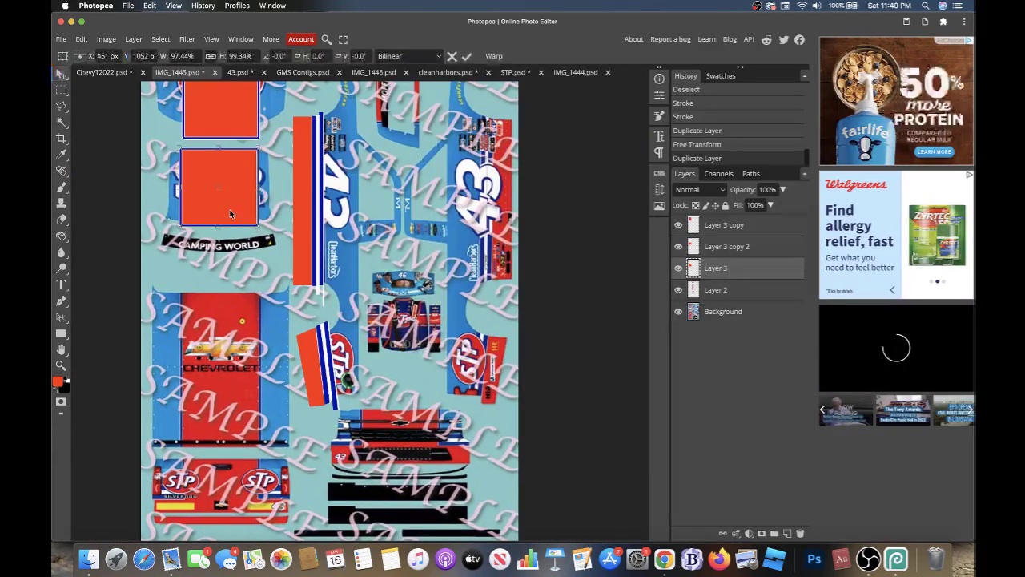
drag(231, 213, 225, 385)
scroll(225, 385, up, 3)
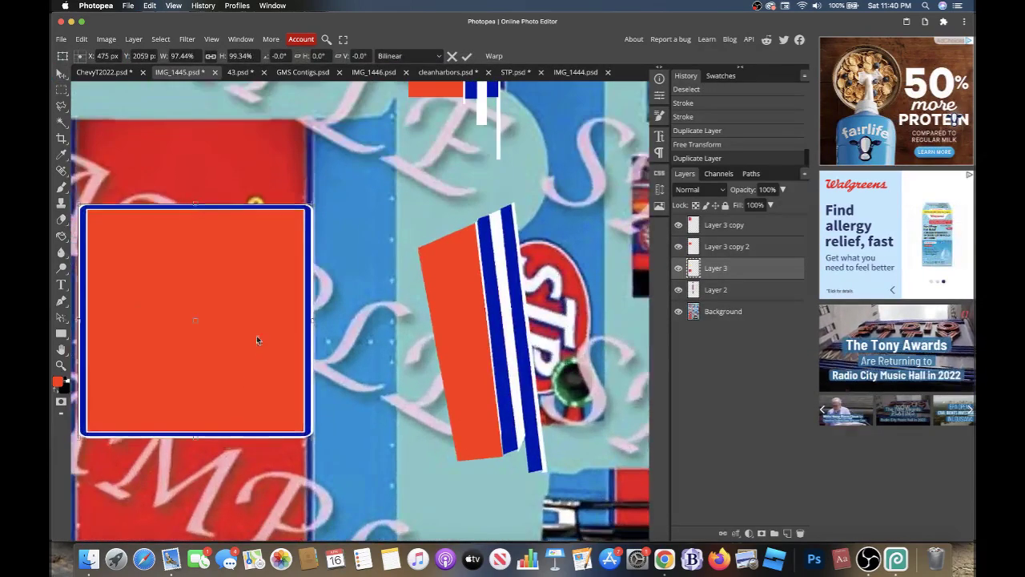
drag(256, 340, 250, 247)
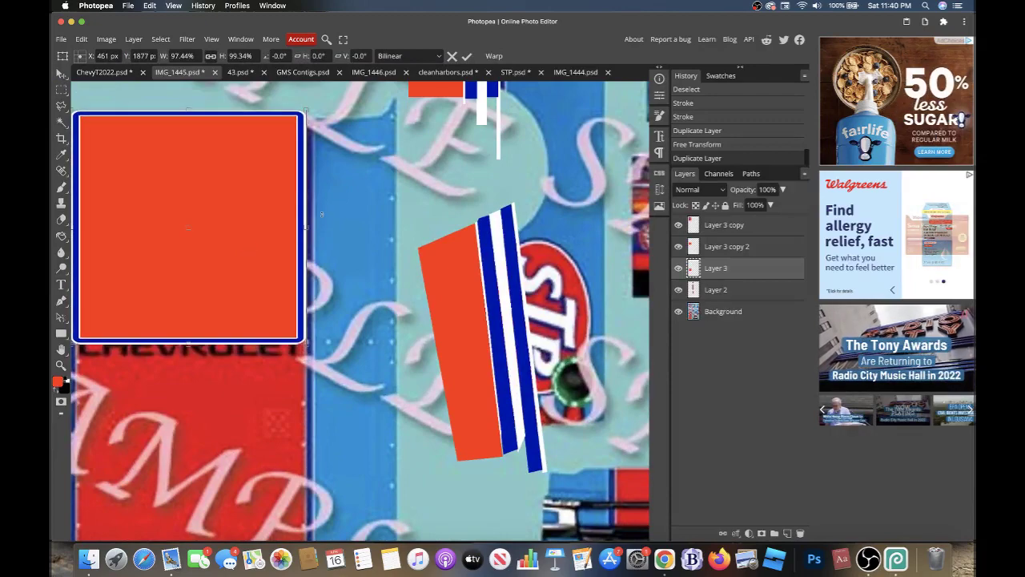
drag(305, 228, 314, 228)
scroll(315, 228, down, 5)
scroll(314, 227, left, 2)
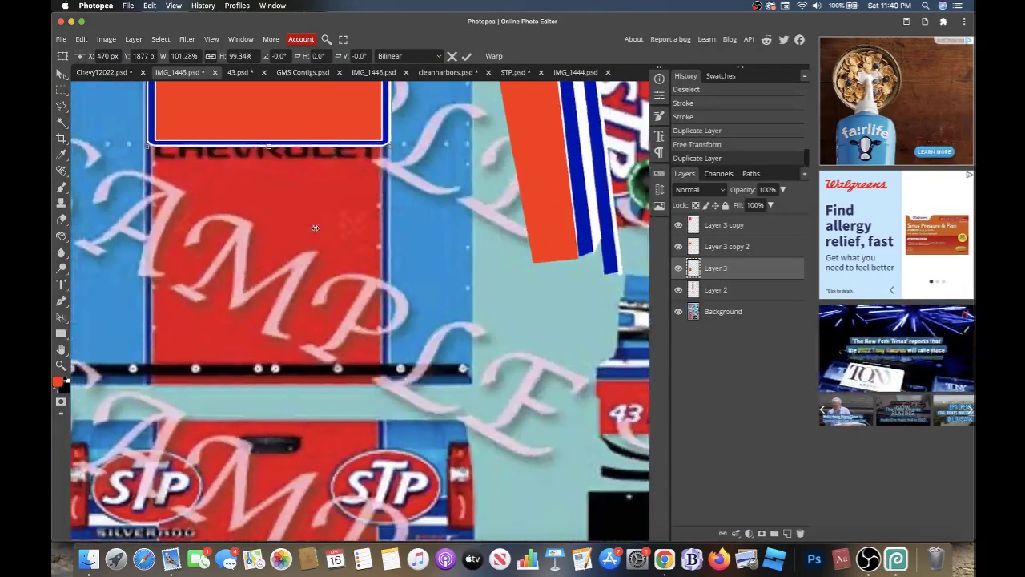
drag(268, 146, 286, 404)
key(Return)
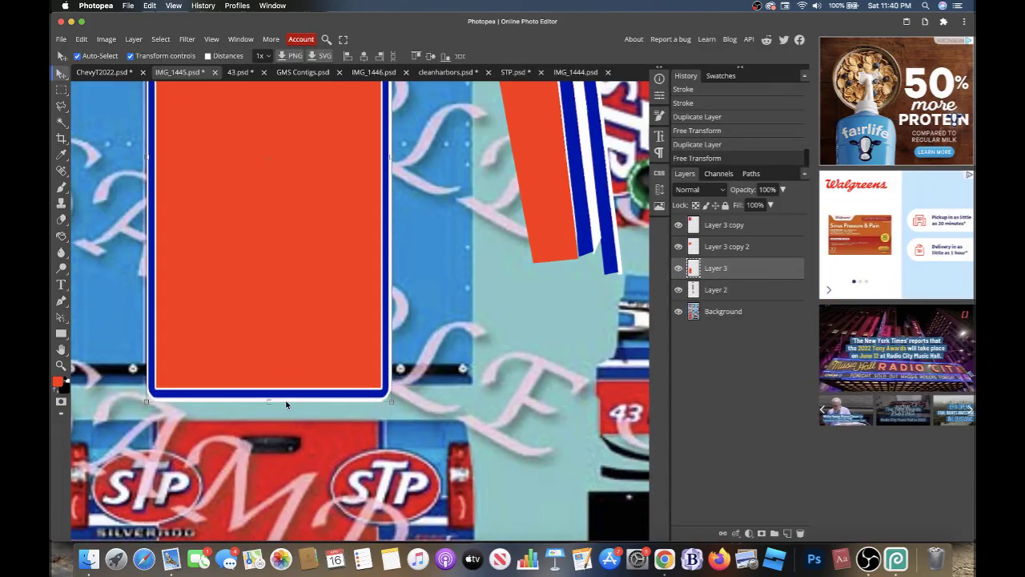
scroll(286, 404, down, 5)
scroll(296, 405, up, 1)
scroll(300, 404, up, 1)
scroll(305, 405, up, 3)
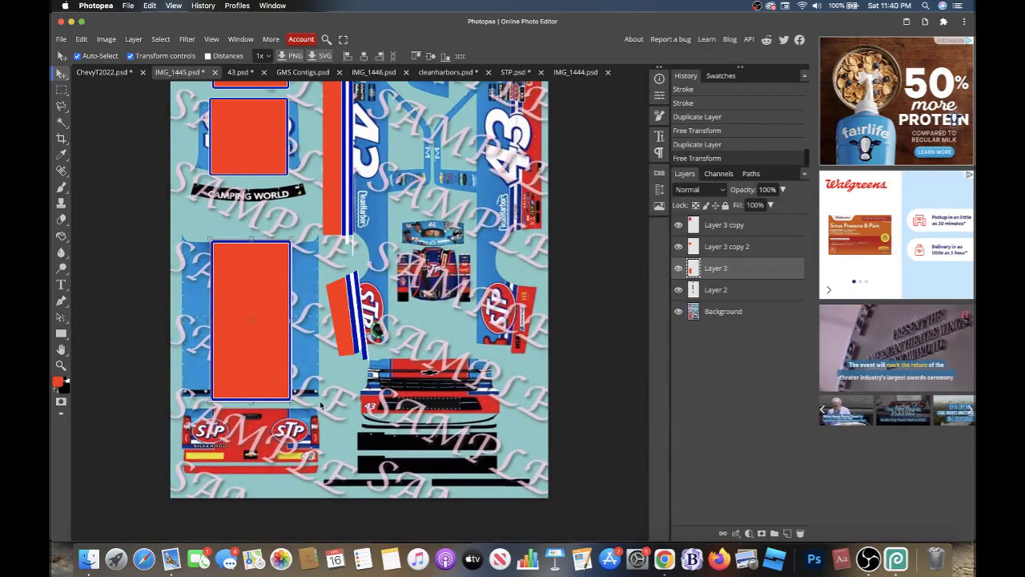
scroll(433, 402, up, 3)
scroll(433, 403, down, 3)
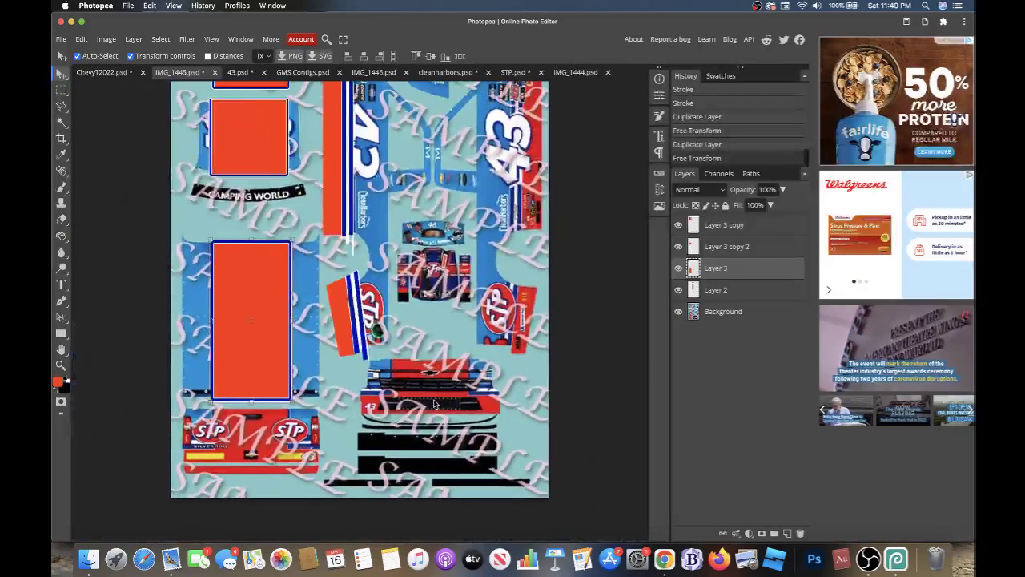
- Merge Layer 3 copy with the other orange rectangle layers into one layer
scroll(407, 398, up, 4)
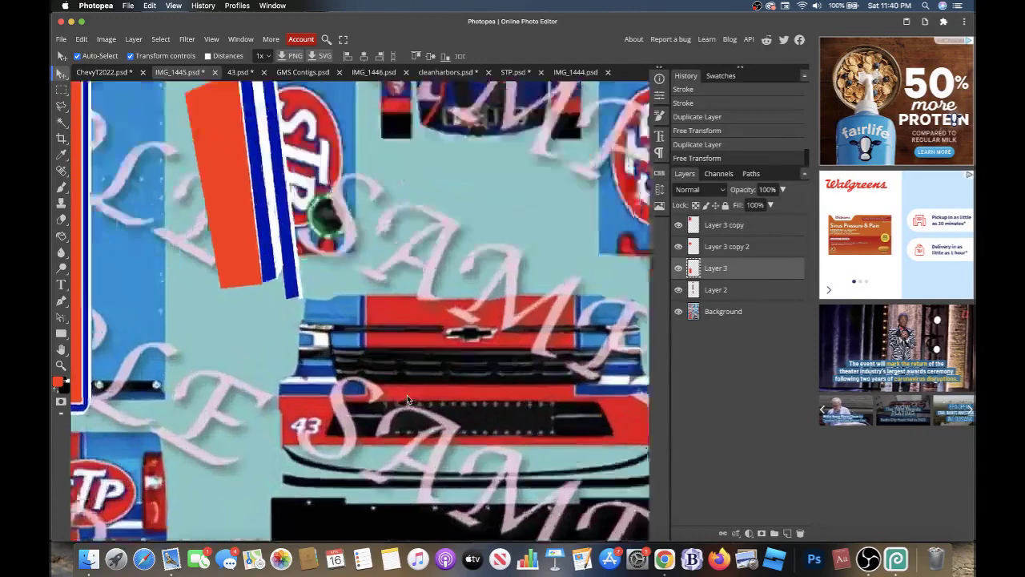
scroll(407, 398, down, 1)
scroll(407, 398, down, 2)
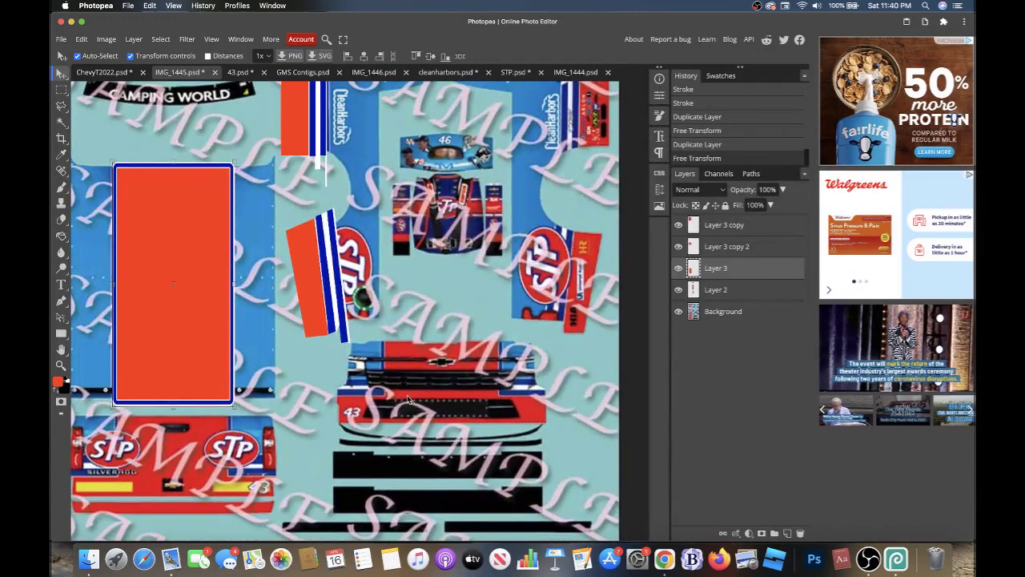
scroll(406, 398, up, 2)
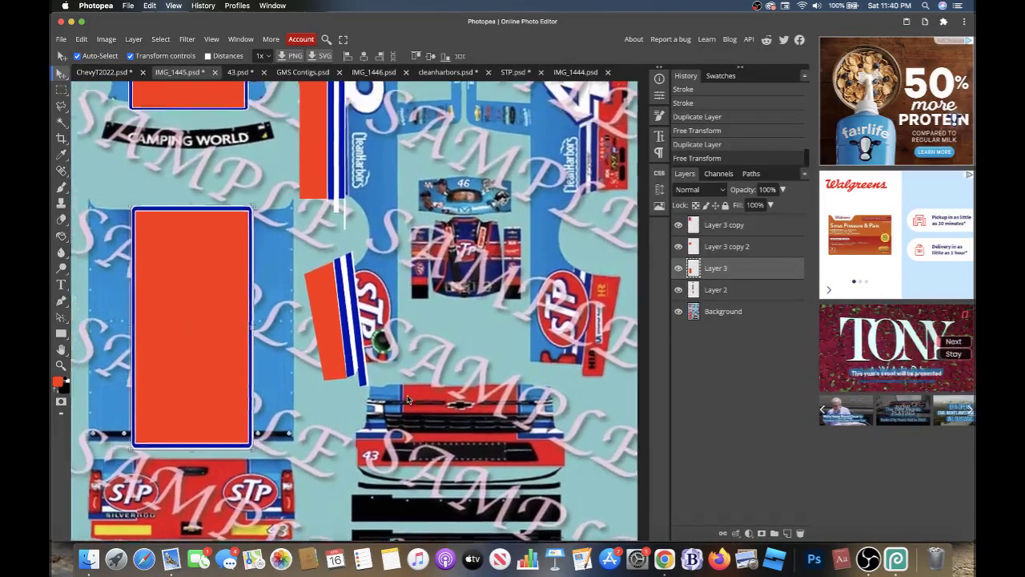
scroll(407, 398, up, 2)
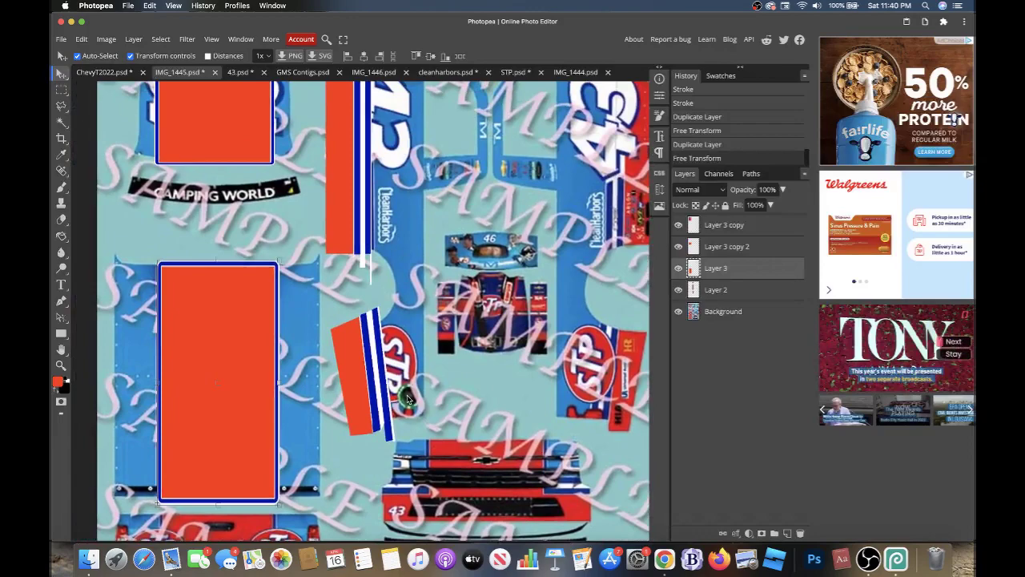
click(721, 233)
right_click(719, 233)
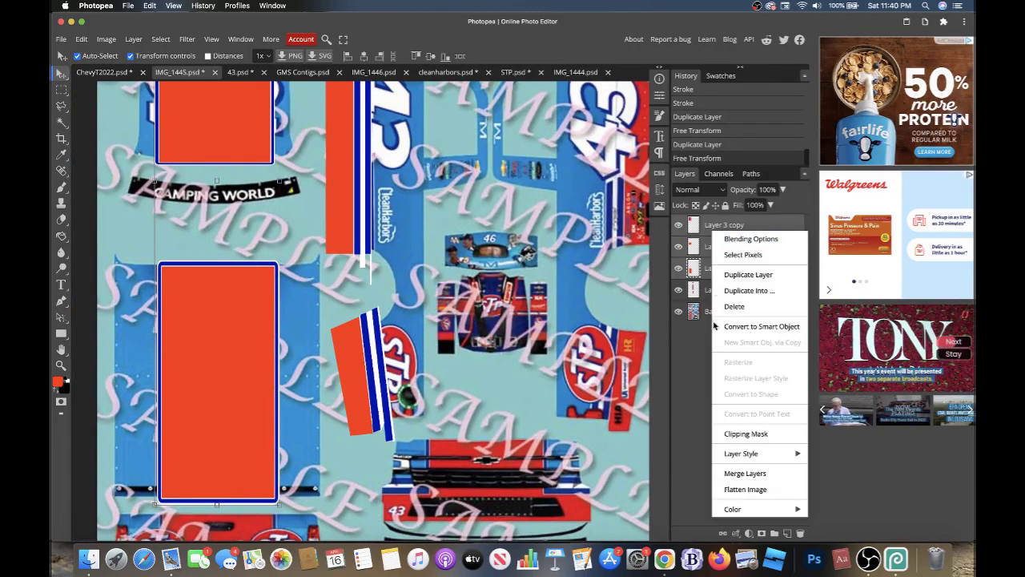
click(737, 472)
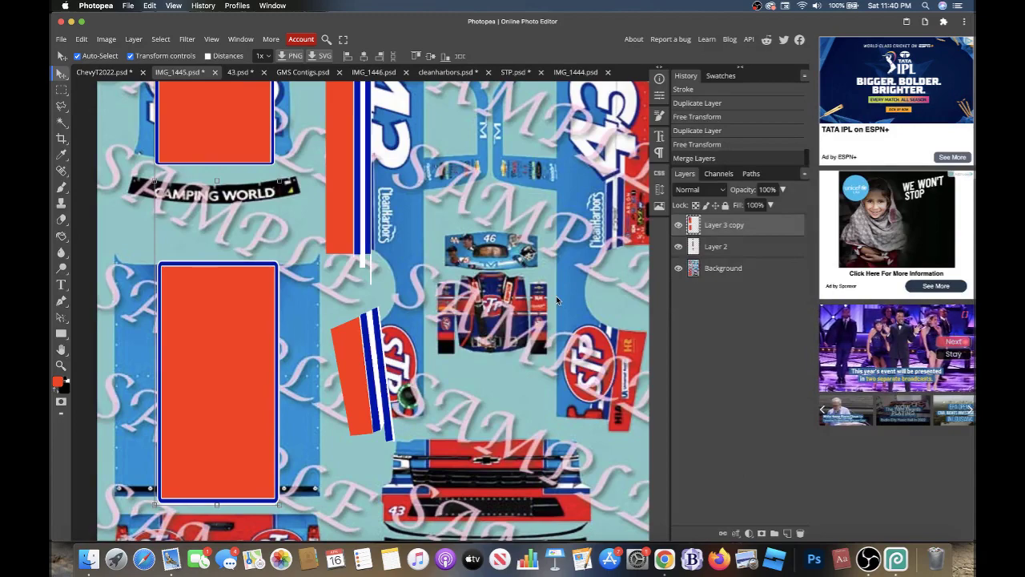
scroll(556, 300, down, 3)
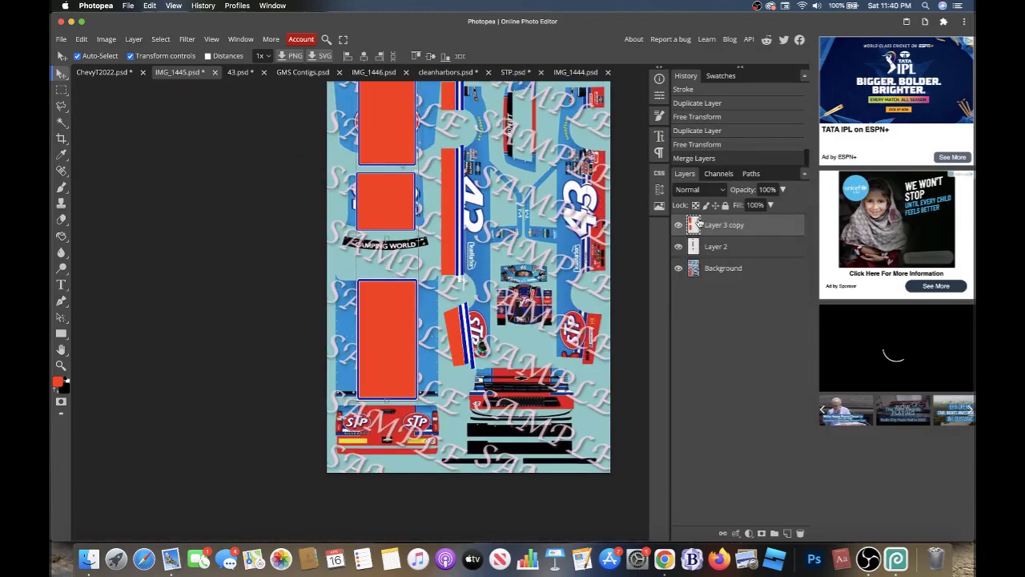
scroll(615, 185, up, 3)
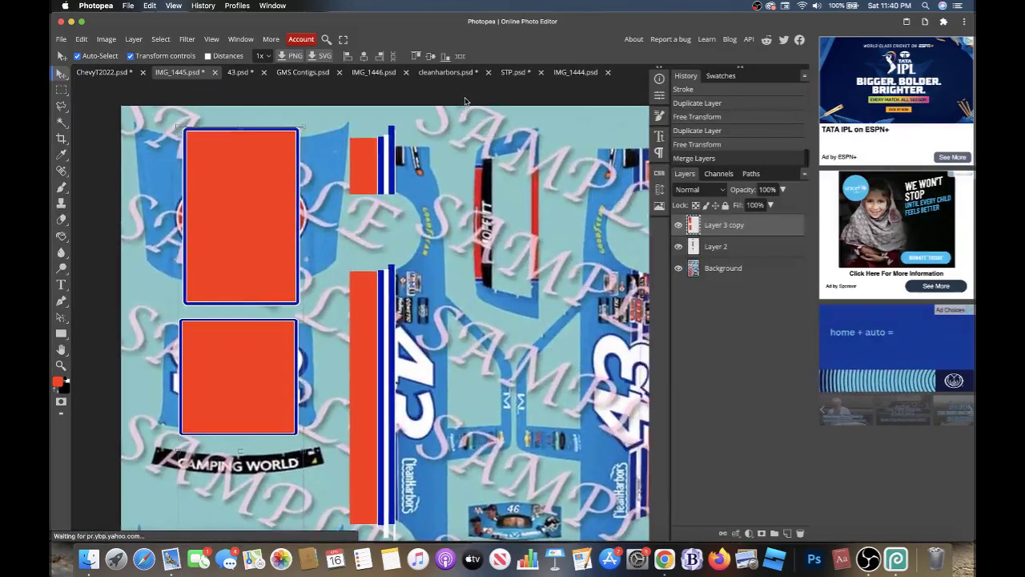
click(103, 72)
- Select the lower orange door rectangle in IMG_1445 and copy it to a new layer
click(172, 73)
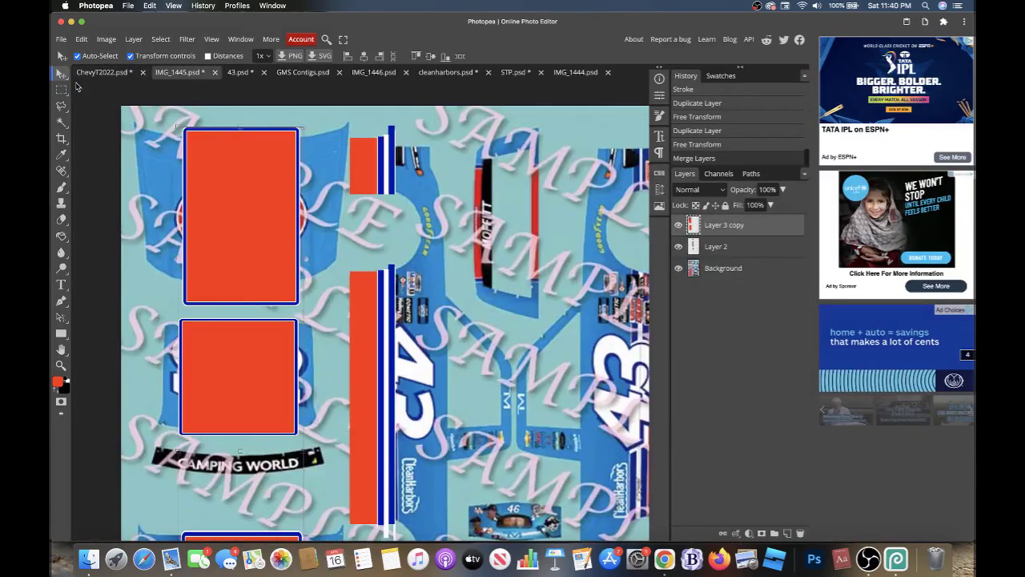
click(60, 93)
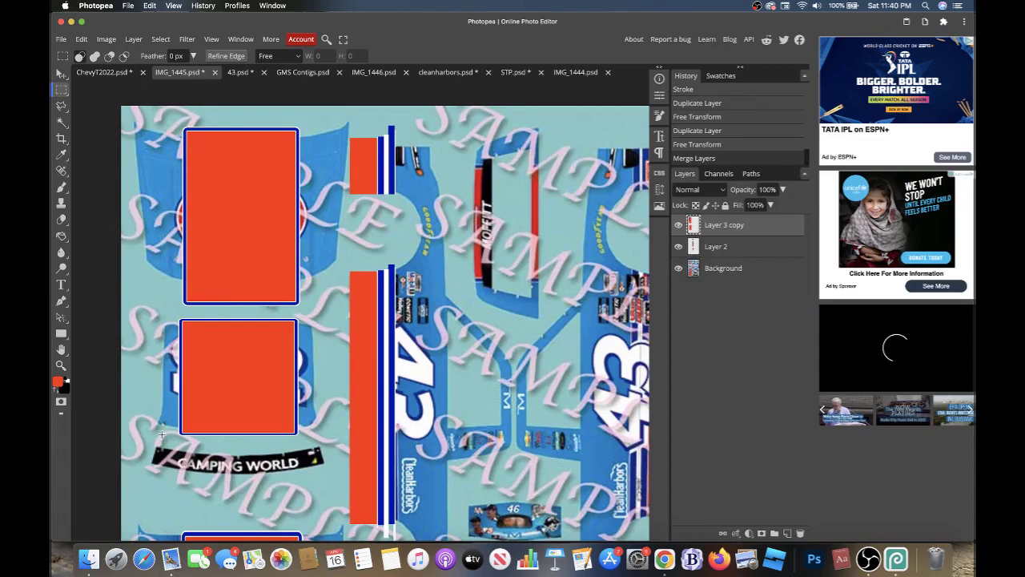
drag(271, 357, 340, 295)
key(ctrl+j)
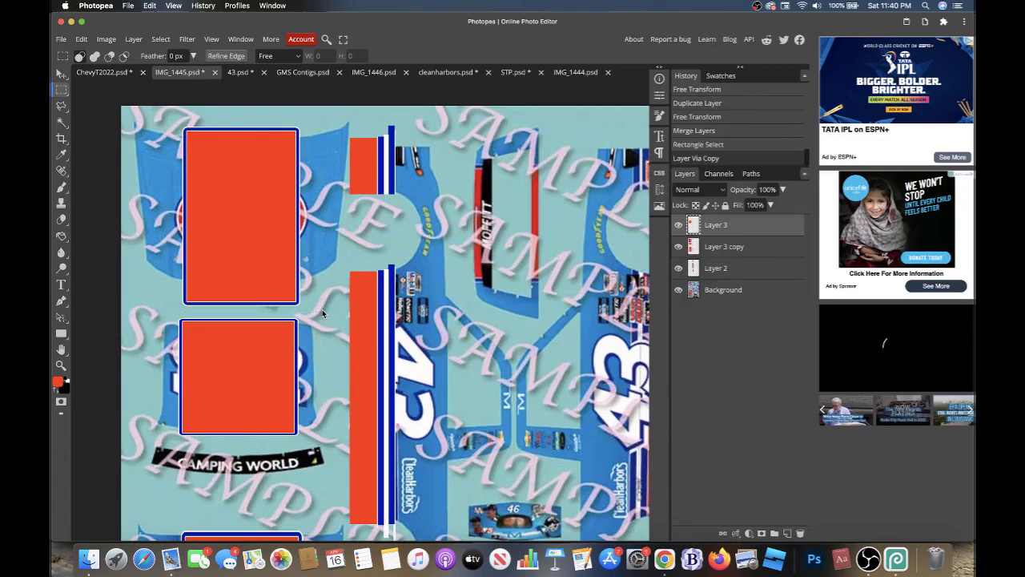
- Place the copy on the top centre panel, narrowed to about 308 × 457 px
click(61, 73)
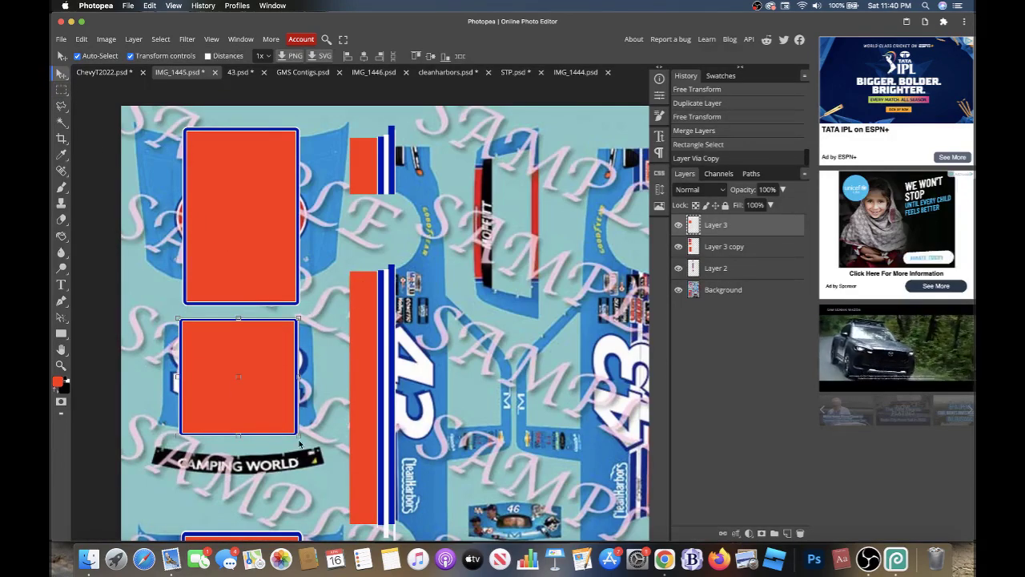
key(ctrl+t)
drag(289, 425, 539, 269)
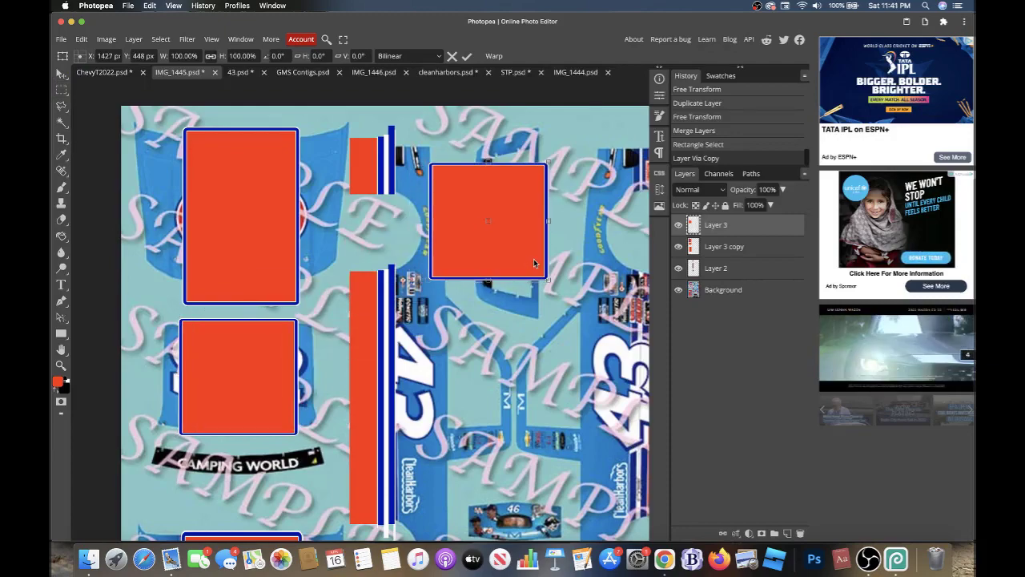
drag(425, 227, 472, 225)
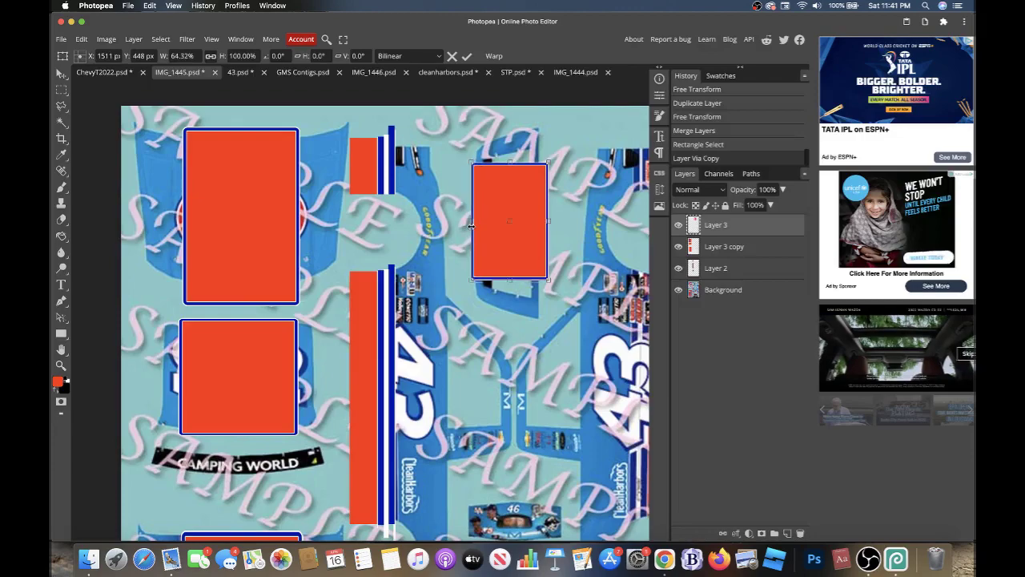
key(Down)
key(Down)
key(Down)
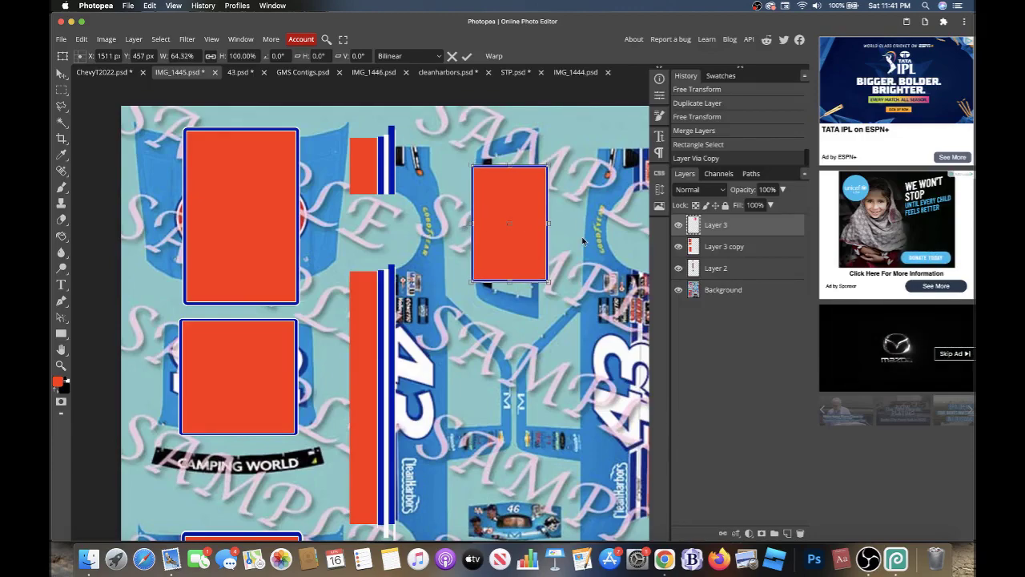
drag(550, 223, 545, 223)
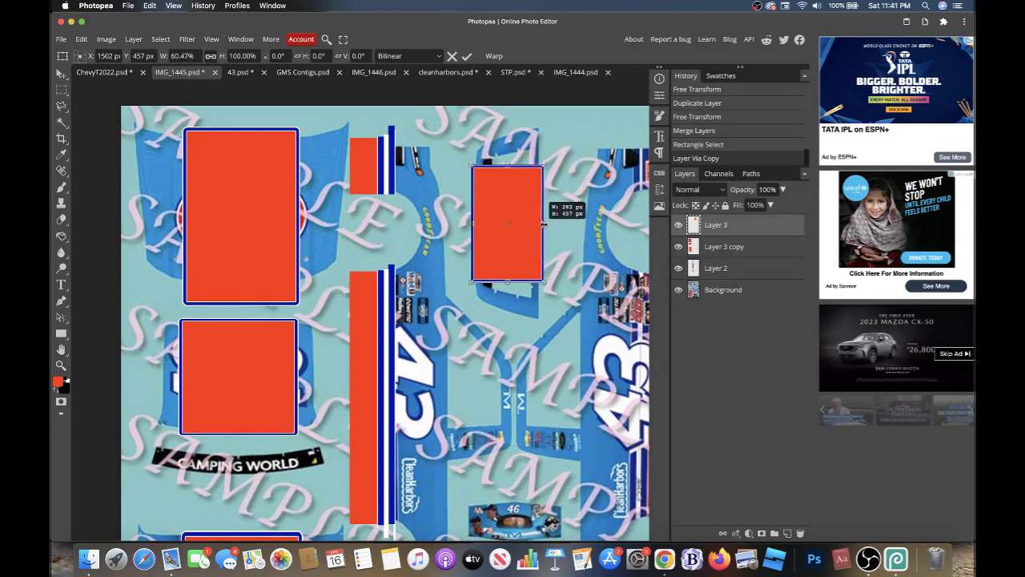
drag(469, 222, 466, 223)
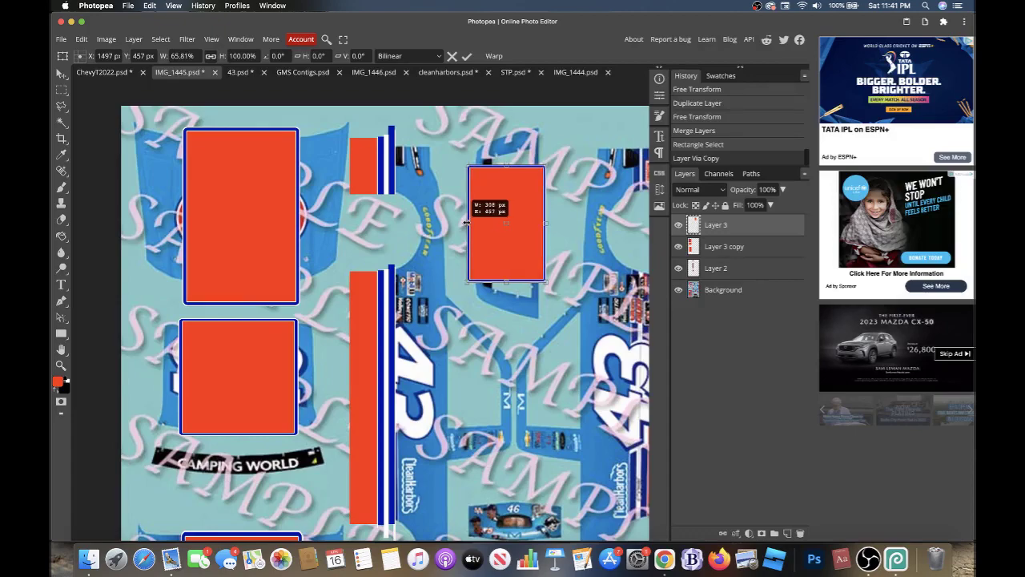
key(Return)
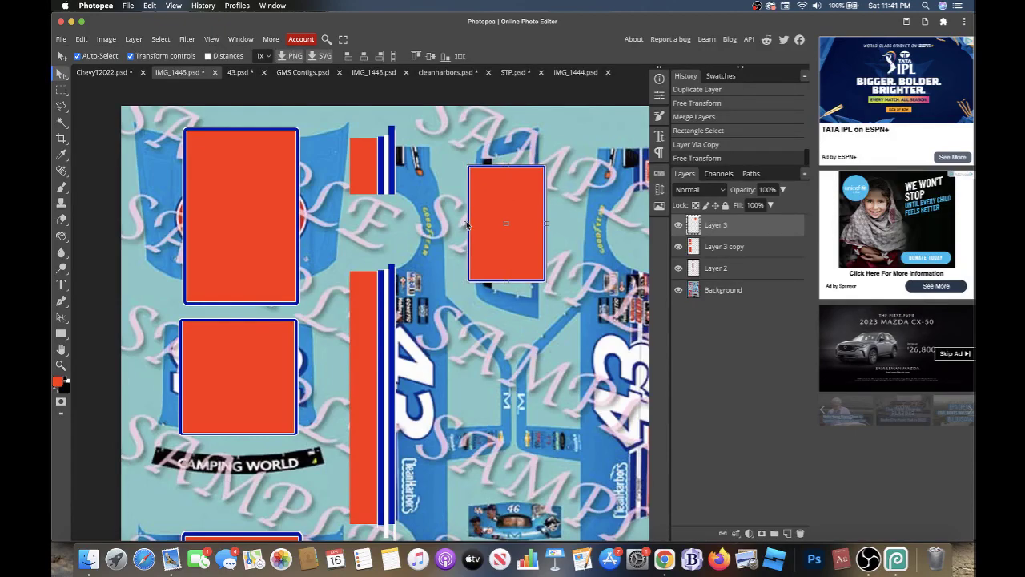
scroll(467, 224, down, 5)
scroll(449, 400, down, 4)
scroll(448, 400, down, 1)
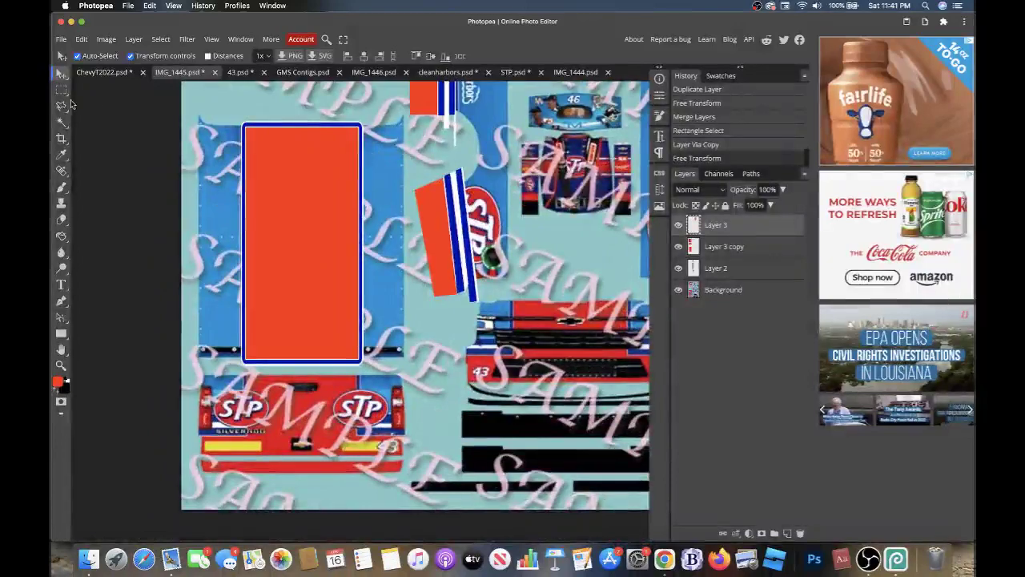
- Select the tall orange panel on Layer 3 copy and copy it to a new layer
key(ctrl+plus)
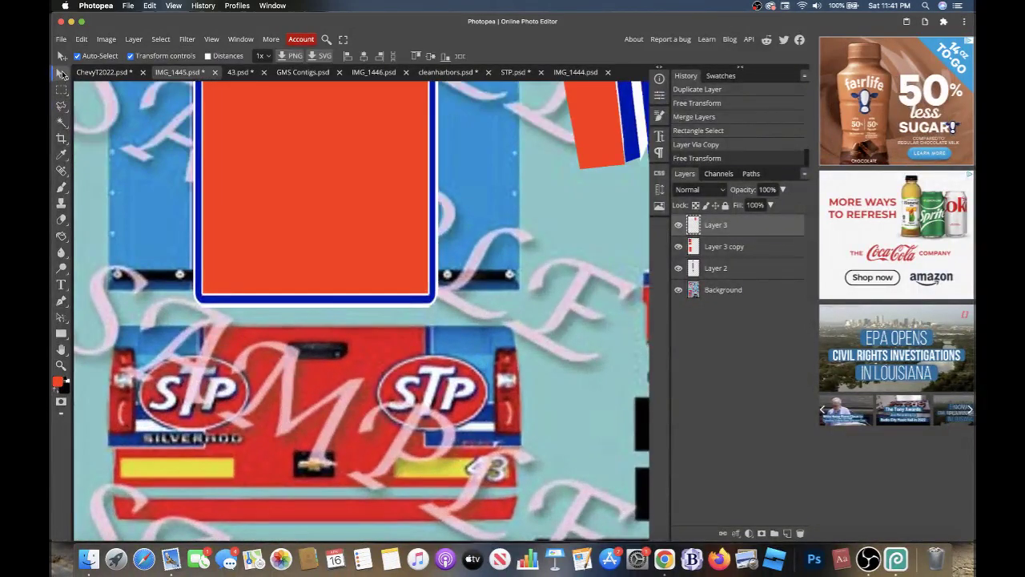
click(698, 248)
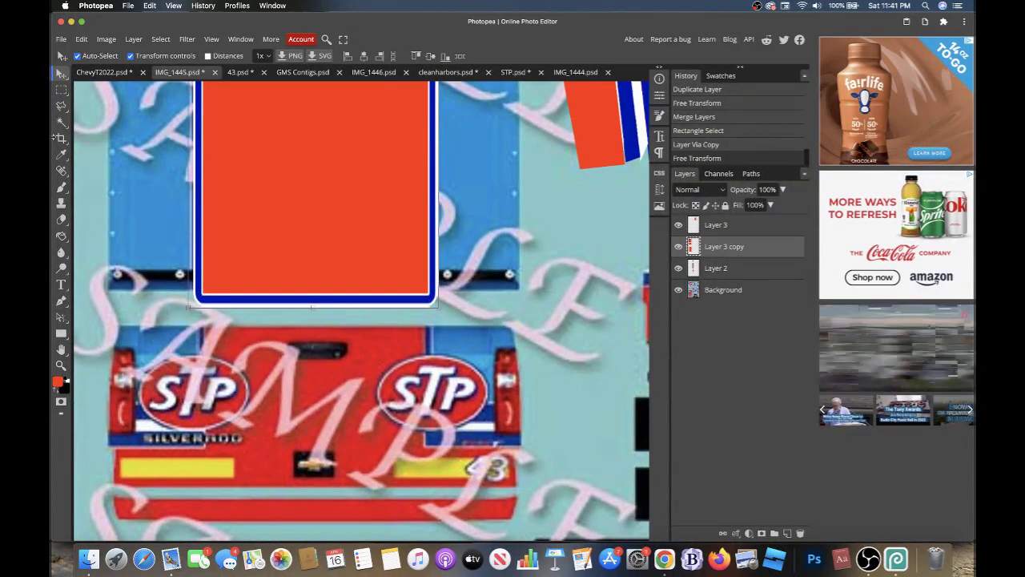
key(m)
key(ctrl+minus)
key(ctrl+minus)
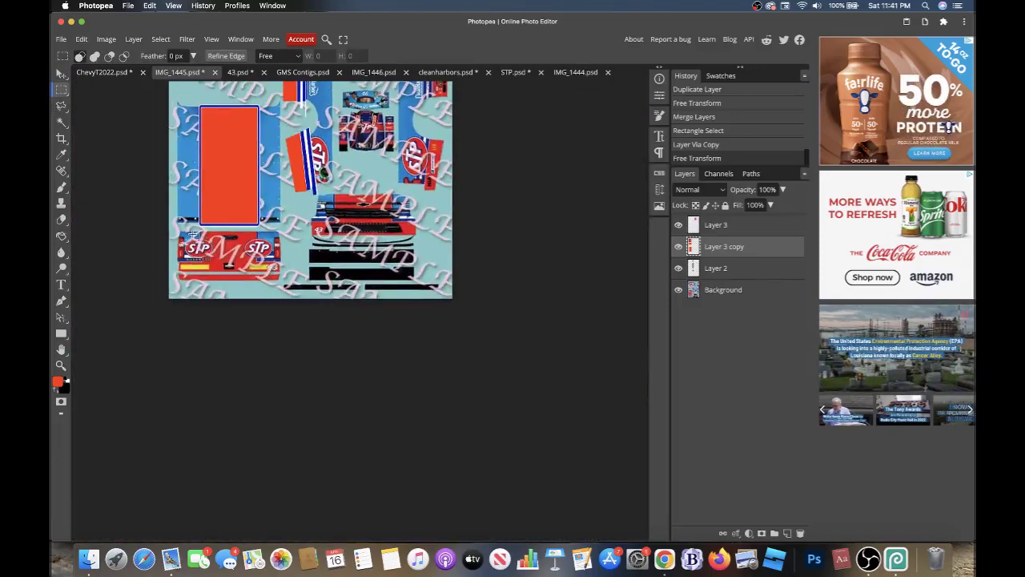
drag(264, 84, 313, 117)
click(303, 109)
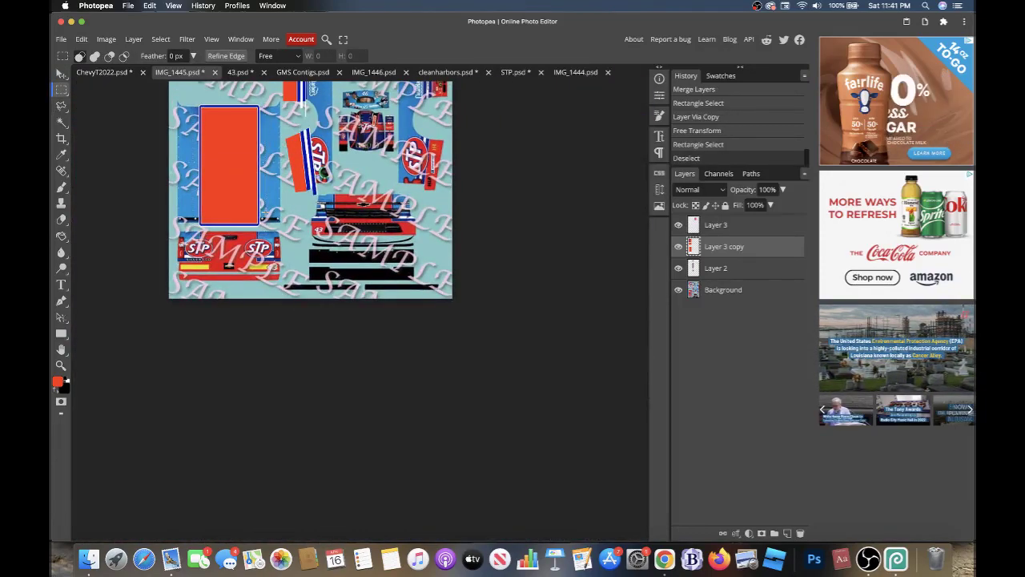
drag(195, 100, 258, 226)
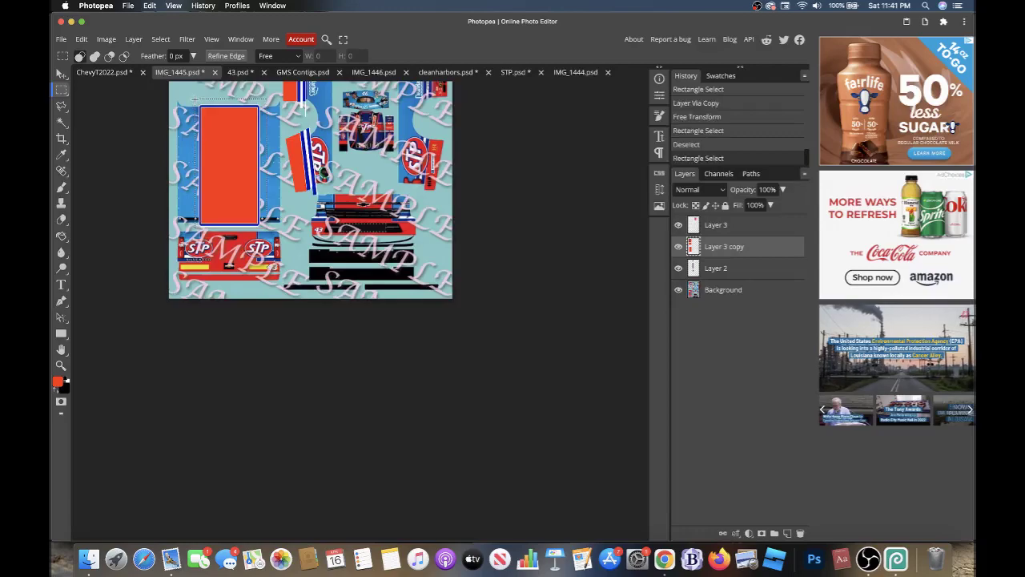
key(ctrl+j)
- Shorten the copied panel to about 476 × 254 px and move it over the lower STP area
key(v)
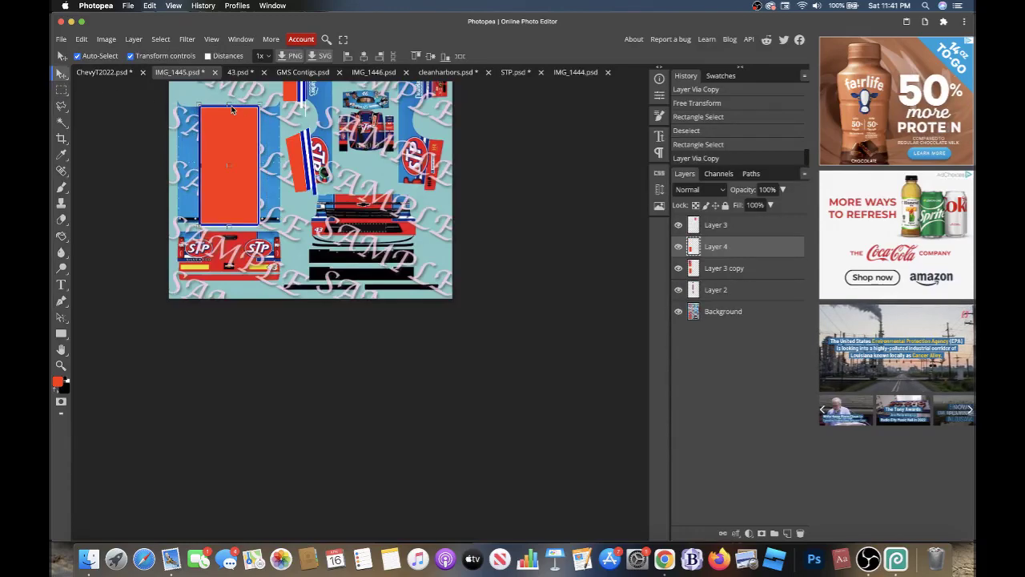
key(ctrl+t)
drag(229, 105, 232, 146)
scroll(236, 180, up, 2)
drag(245, 208, 245, 279)
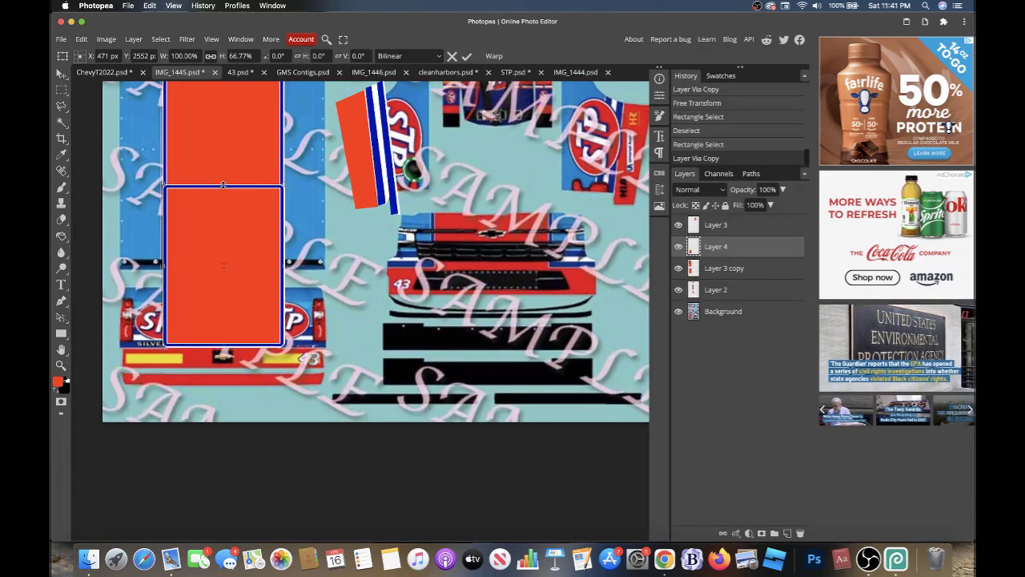
mouse_move(224, 187)
mouse_down()
mouse_move(225, 298)
mouse_move(229, 281)
mouse_up()
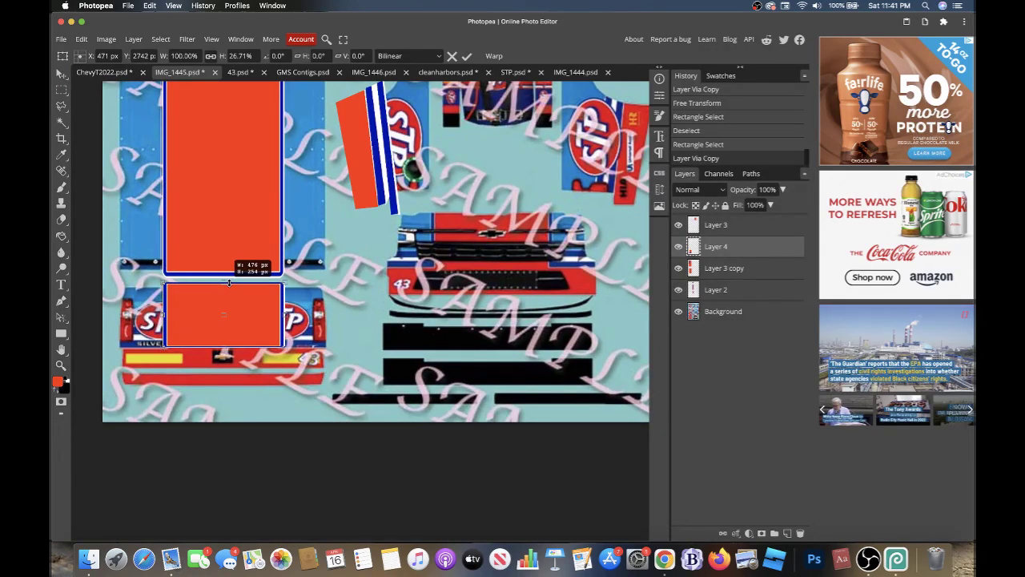
scroll(229, 282, up, 2)
scroll(261, 312, up, 1)
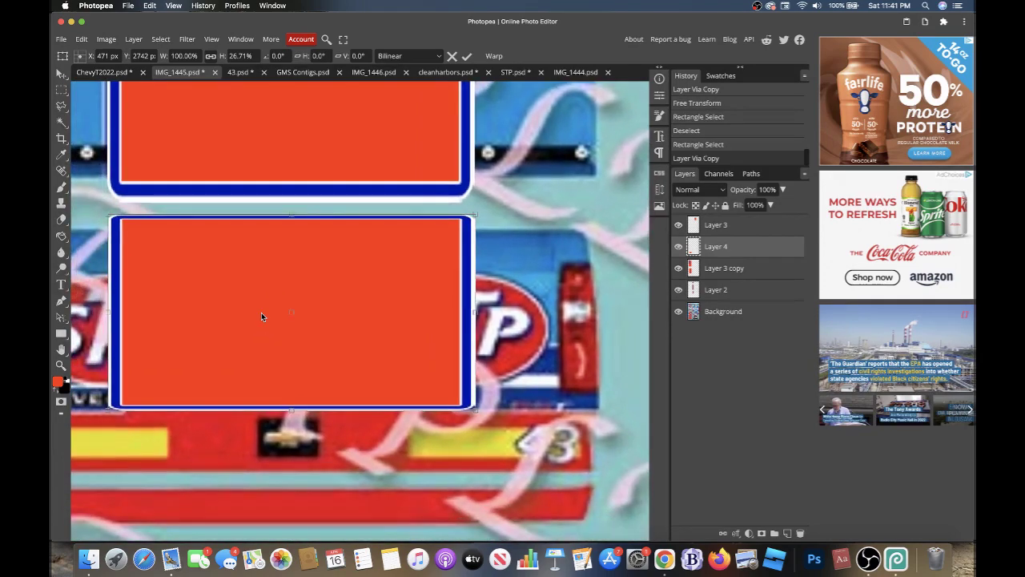
click(62, 89)
scroll(214, 339, down, 2)
scroll(213, 340, left, 2)
- Try marquee-selecting the thin strip along the copied orange panel's bottom edge
scroll(214, 340, left, 3)
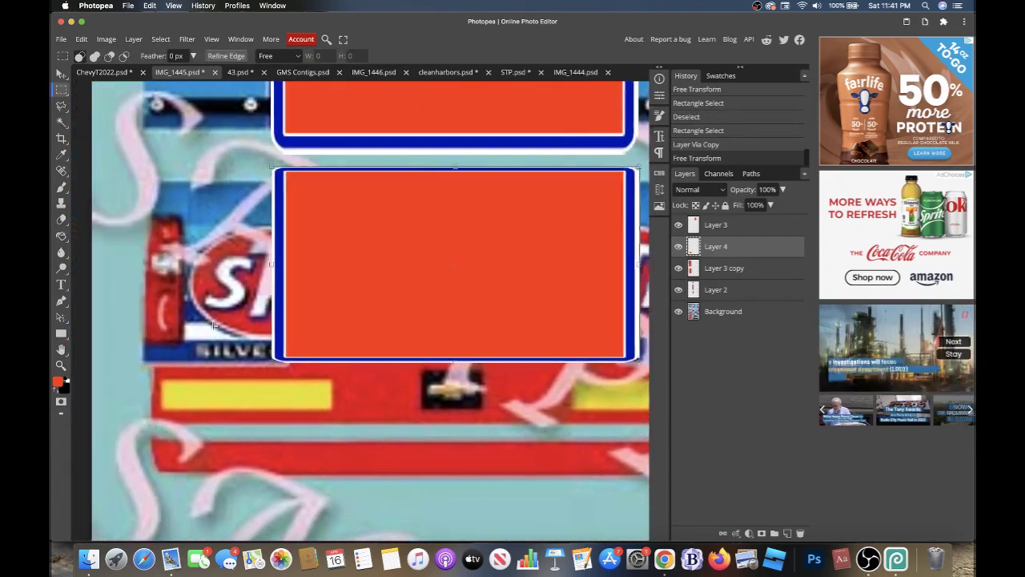
scroll(214, 339, left, 1)
drag(183, 363, 325, 340)
click(325, 339)
drag(181, 370, 398, 344)
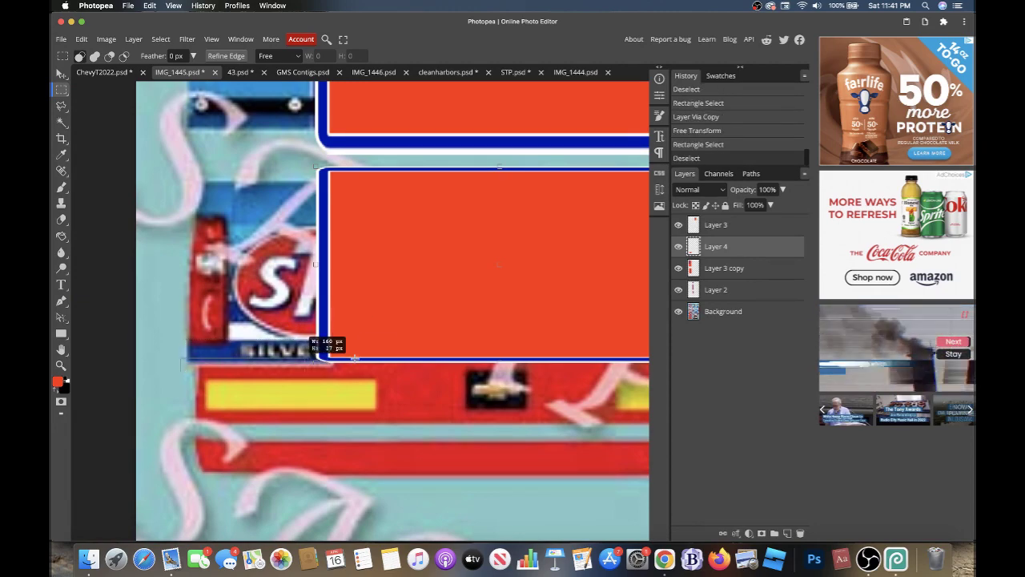
scroll(377, 344, right, 3)
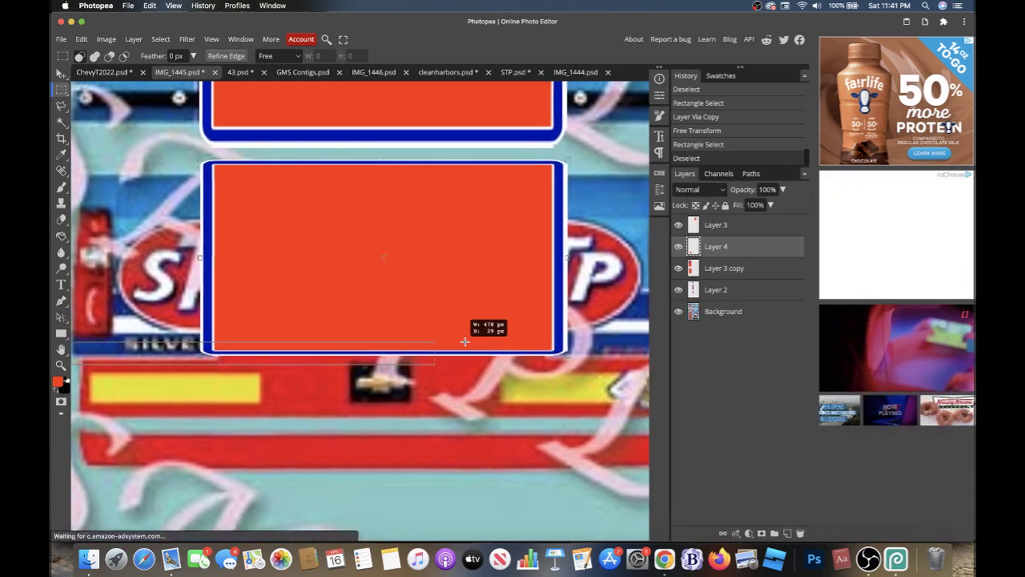
drag(464, 342, 465, 343)
click(465, 343)
scroll(467, 346, left, 3)
scroll(467, 346, left, 1)
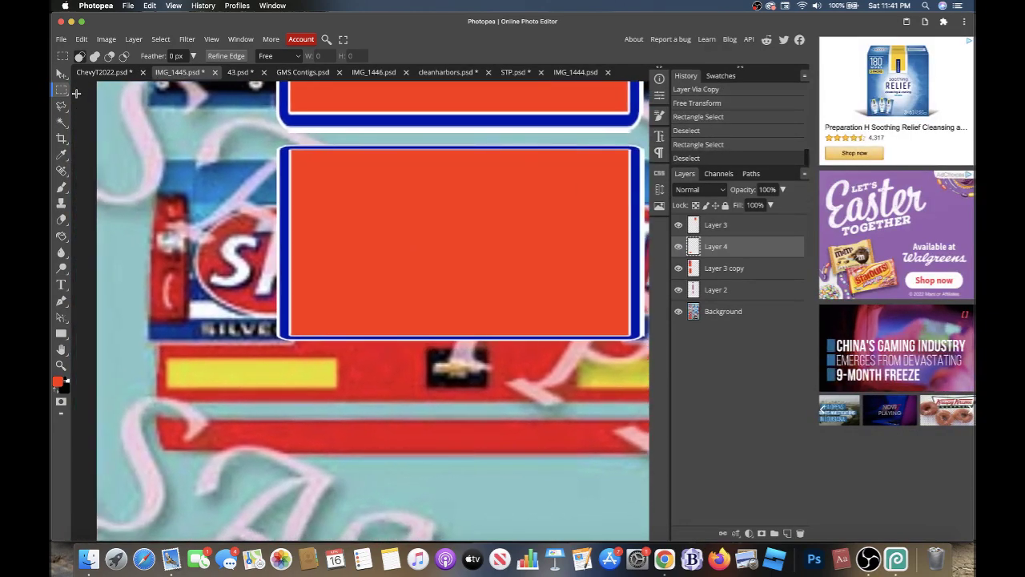
drag(143, 342, 291, 317)
click(293, 317)
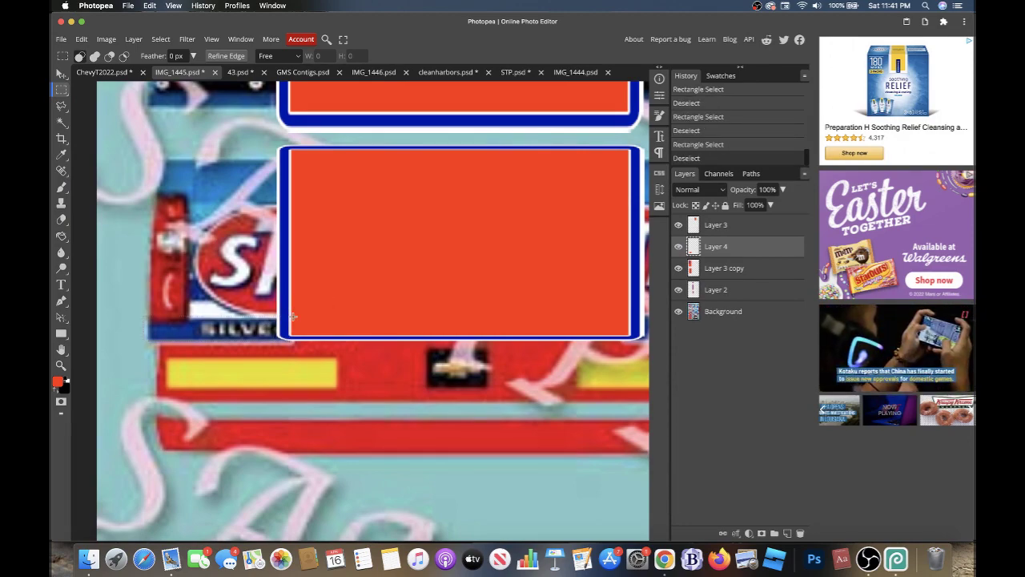
- Toggle the copied panel's visibility to check beneath, then retry selecting its bottom strip
click(678, 247)
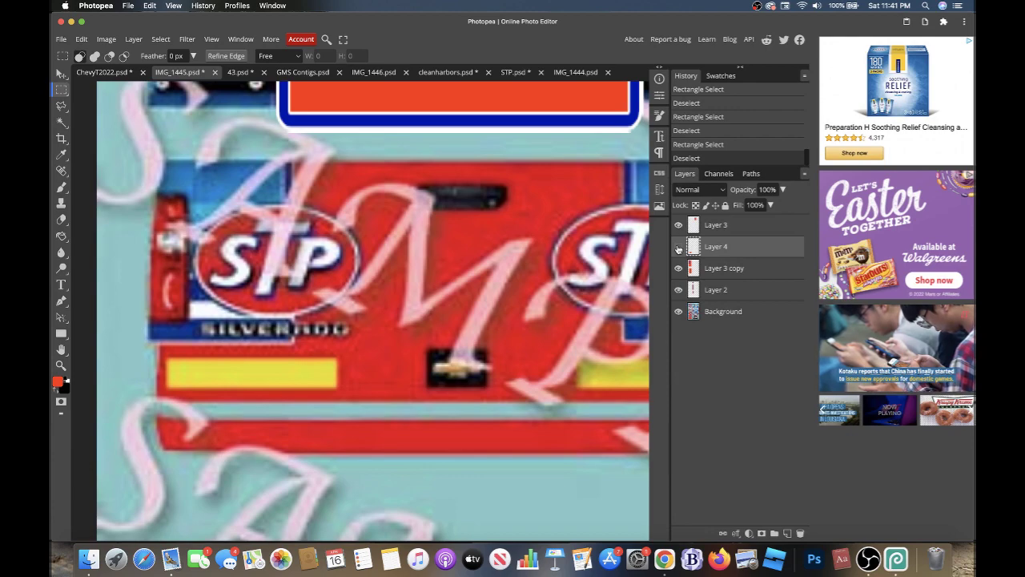
click(678, 247)
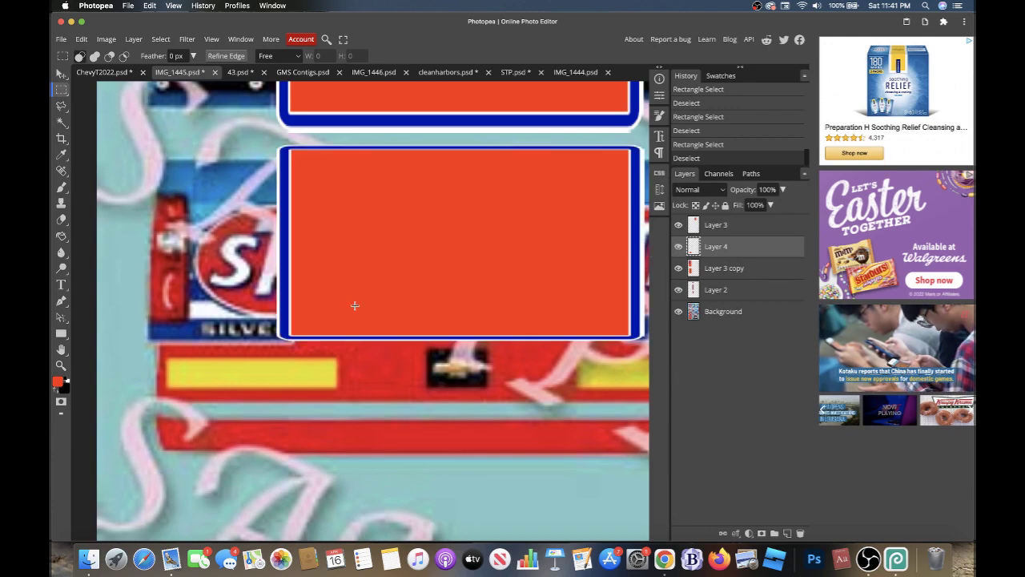
drag(288, 346, 405, 315)
click(294, 331)
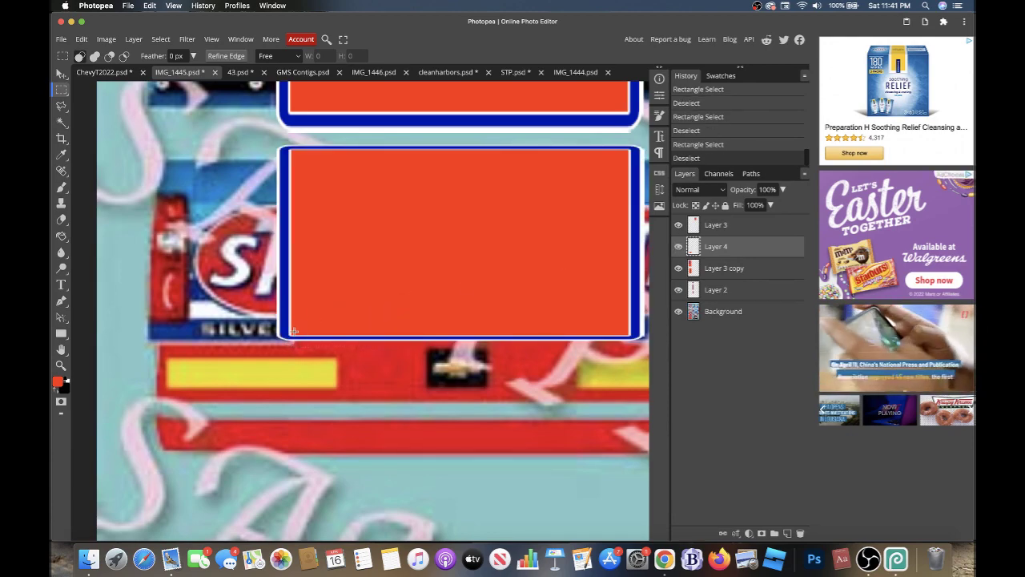
scroll(412, 352, right, 1)
right_click(410, 351)
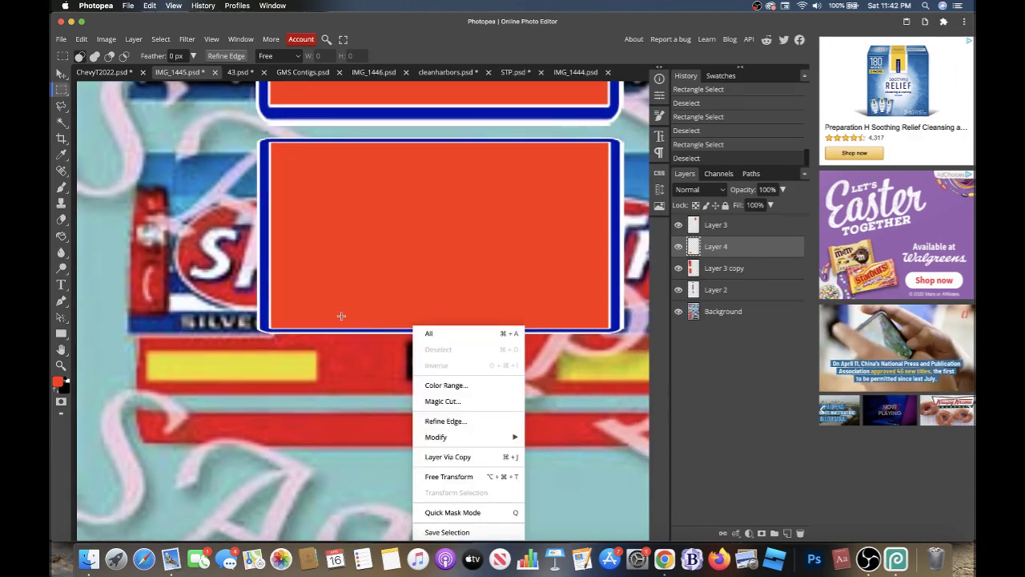
click(339, 313)
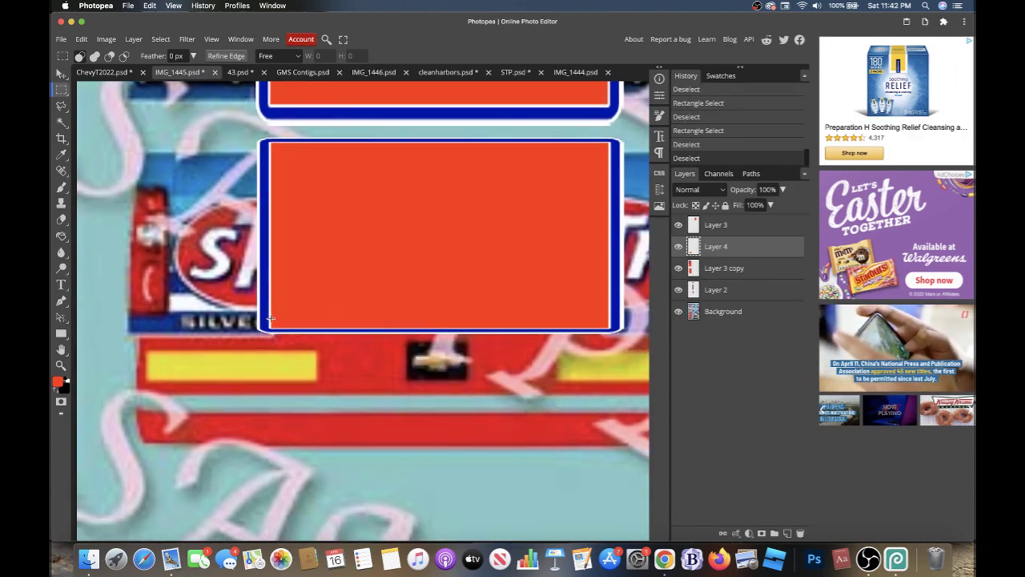
drag(270, 319, 264, 316)
click(253, 312)
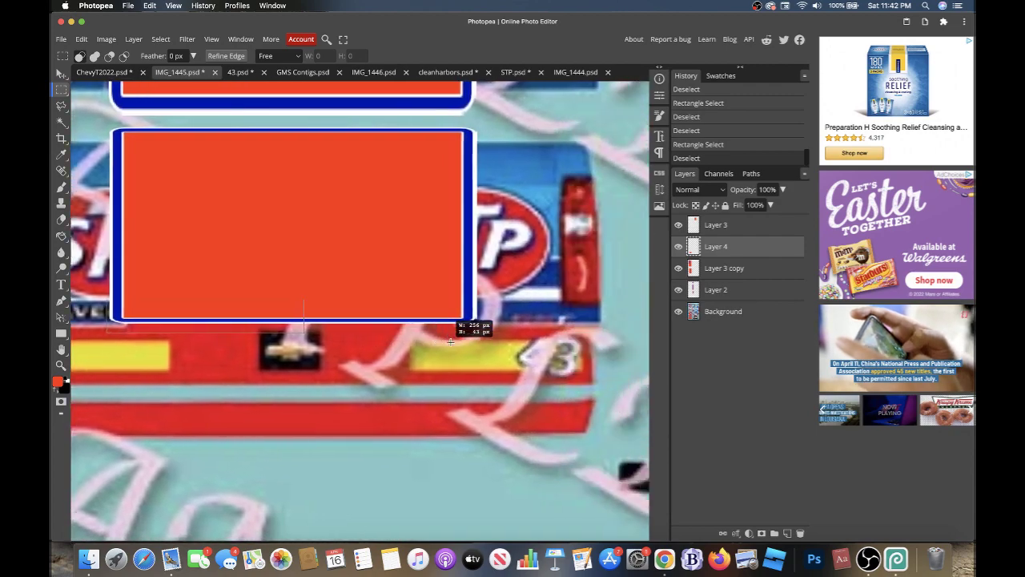
- Delete two strips along the panel's bottom so it ends open above SILVERADO
drag(397, 328, 519, 330)
key(Delete)
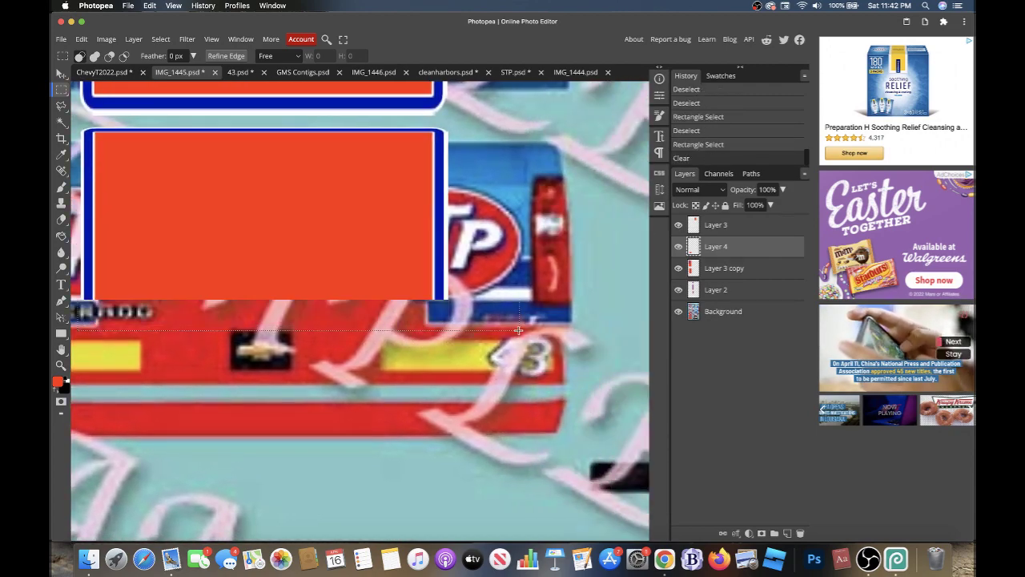
click(470, 320)
drag(454, 307, 78, 254)
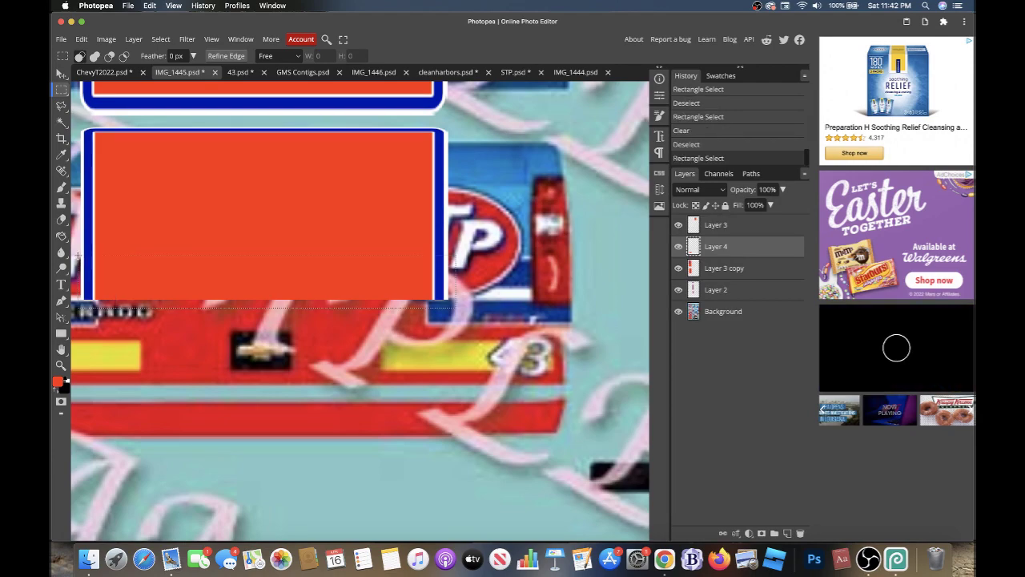
key(Delete)
click(78, 254)
scroll(150, 269, down, 2)
scroll(149, 269, left, 4)
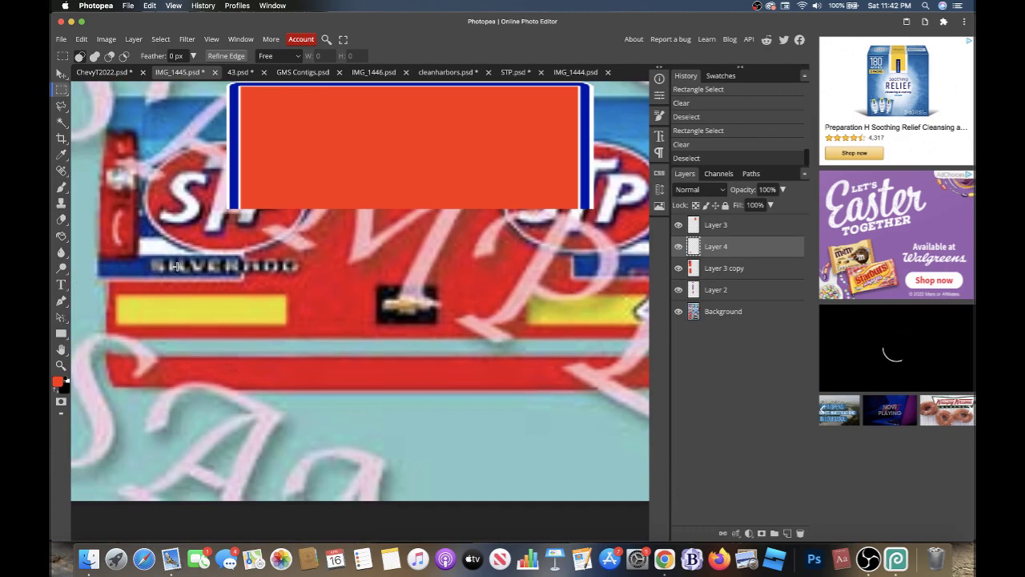
- Lasso the bumper area below the panel and fill it solid orange over the yellow bars, logo and stripes
key(l)
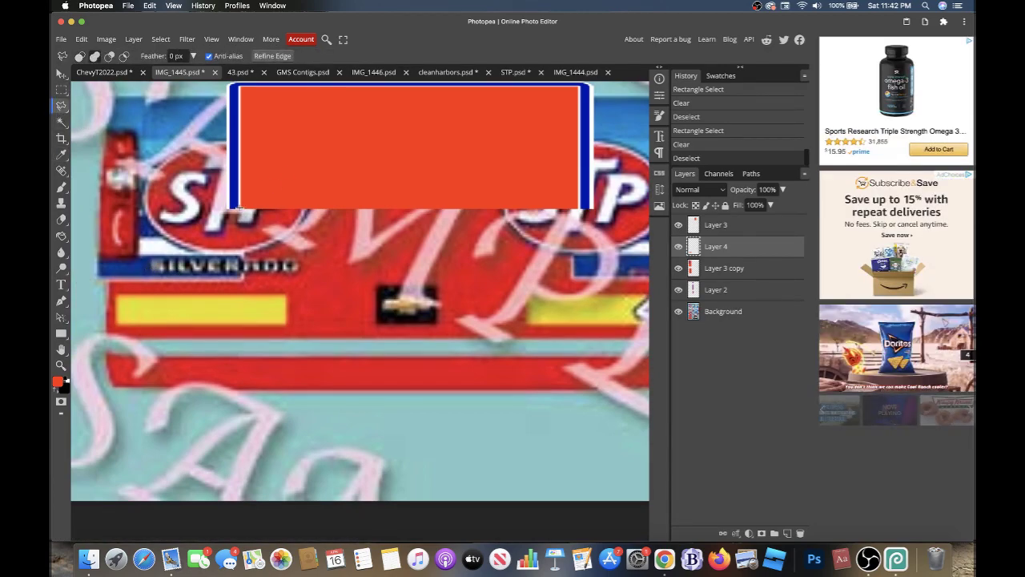
mouse_move(238, 278)
mouse_down()
mouse_move(98, 277)
mouse_move(99, 400)
mouse_move(505, 386)
mouse_move(498, 272)
mouse_up()
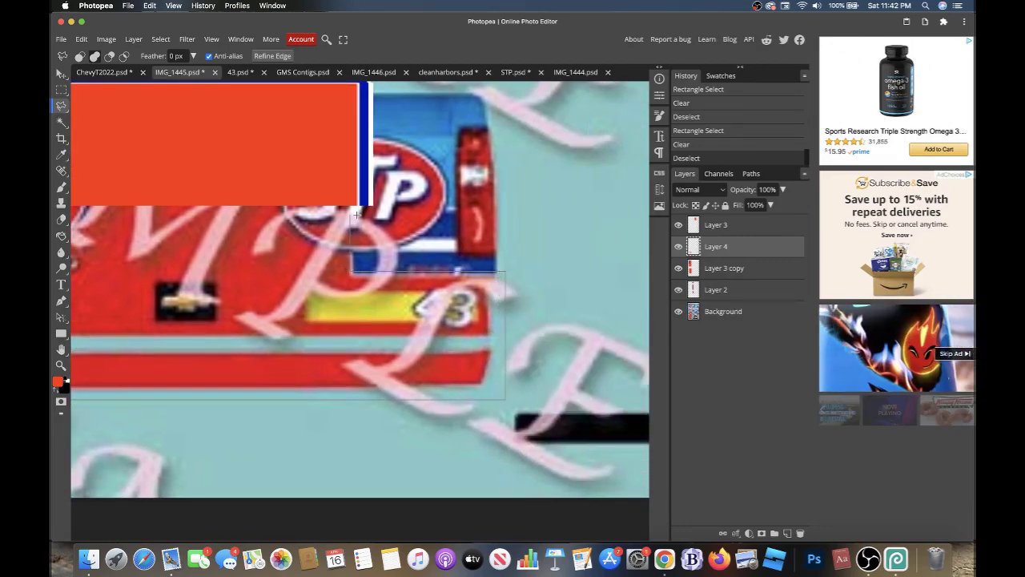
drag(350, 232, 361, 238)
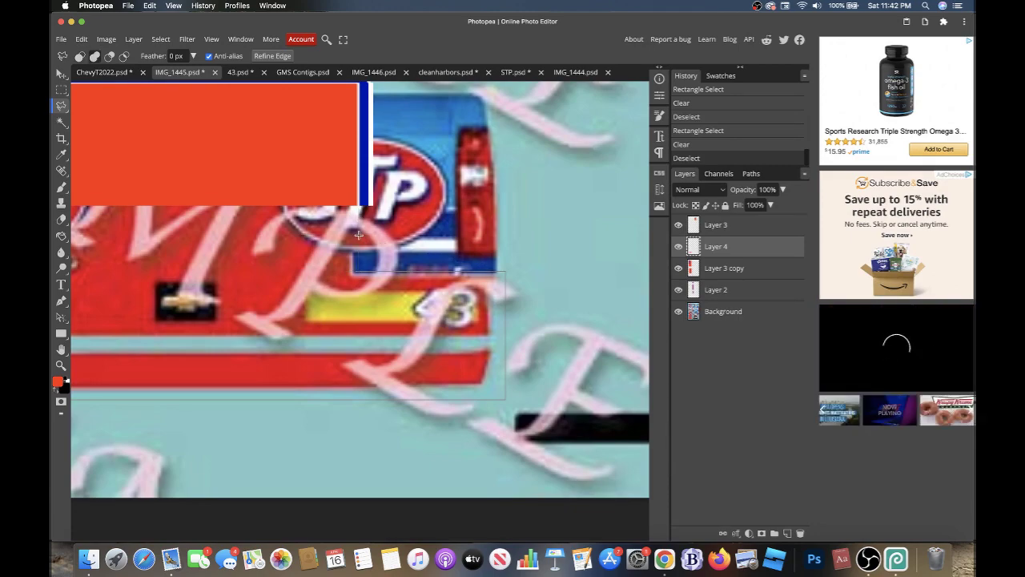
drag(358, 235, 353, 211)
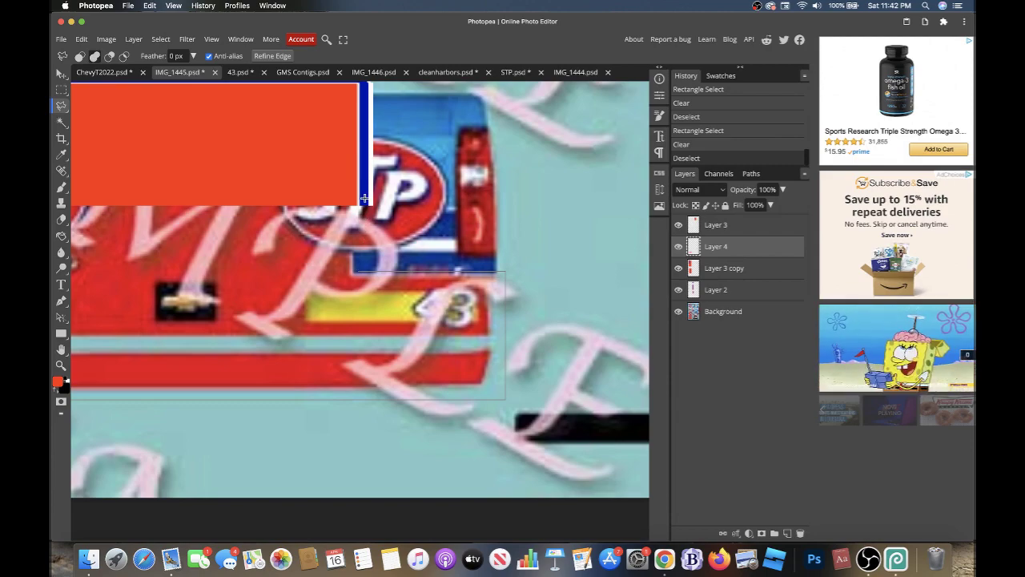
scroll(364, 197, left, 5)
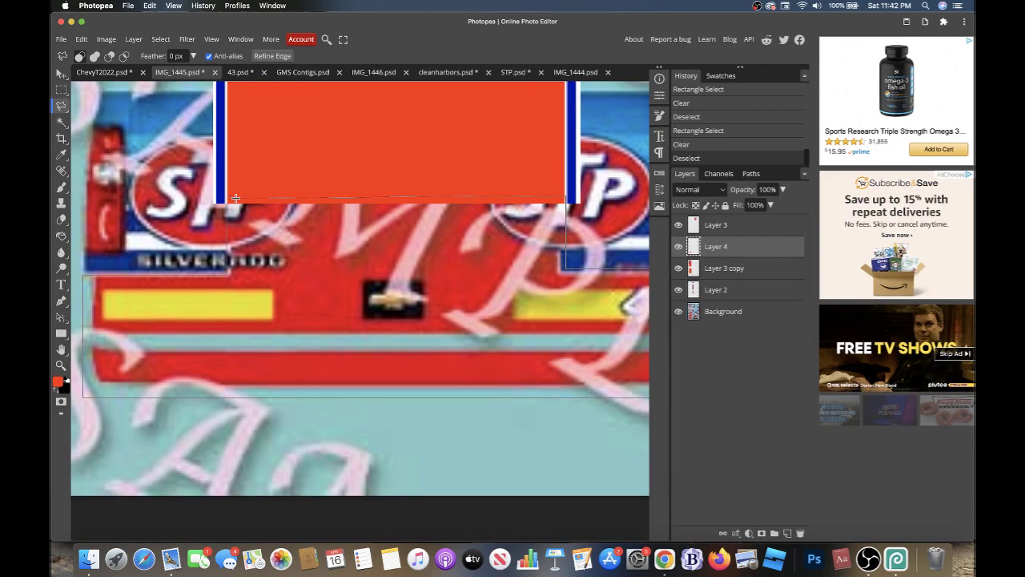
key(Return)
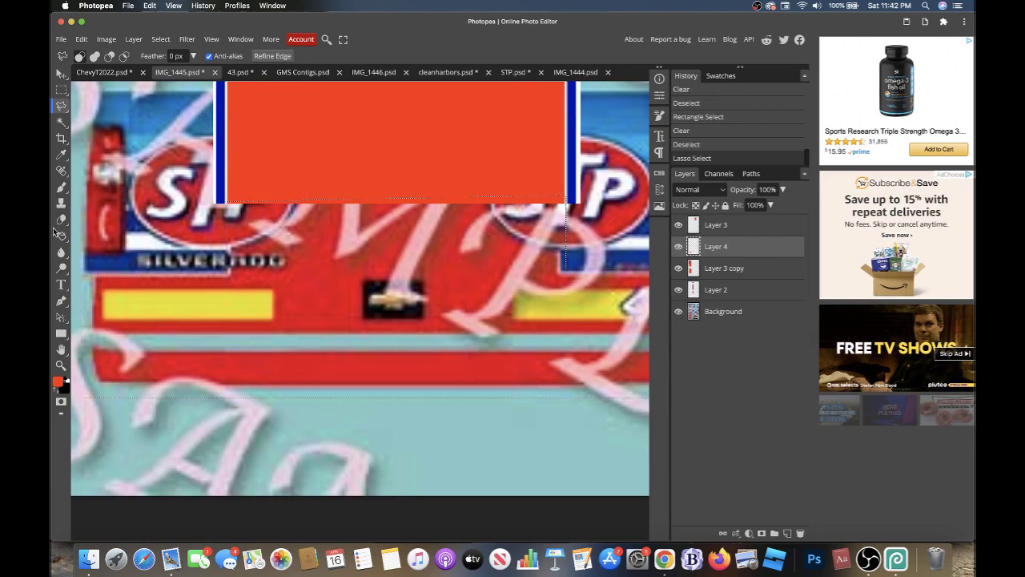
click(60, 234)
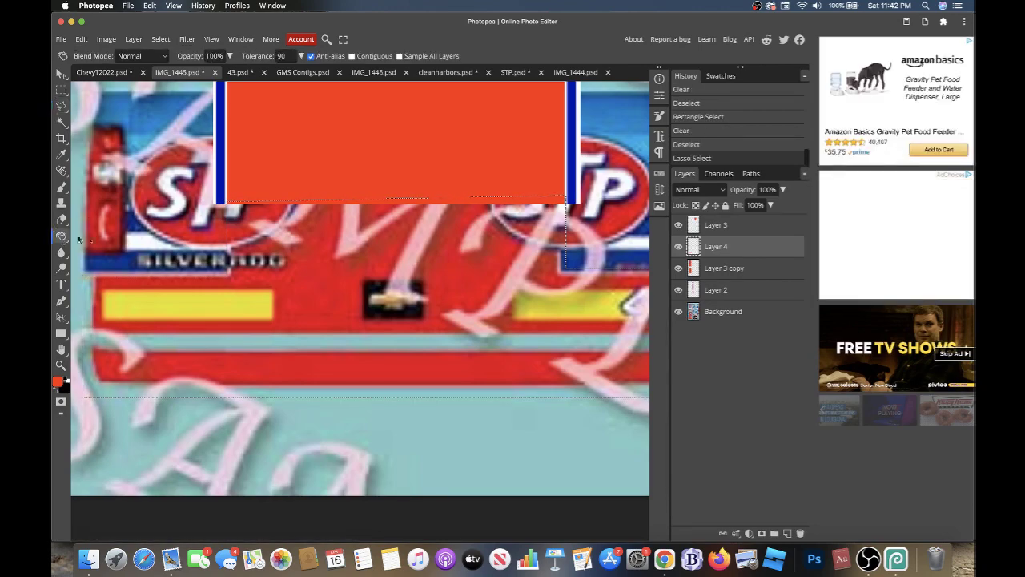
click(281, 266)
key(ctrl+d)
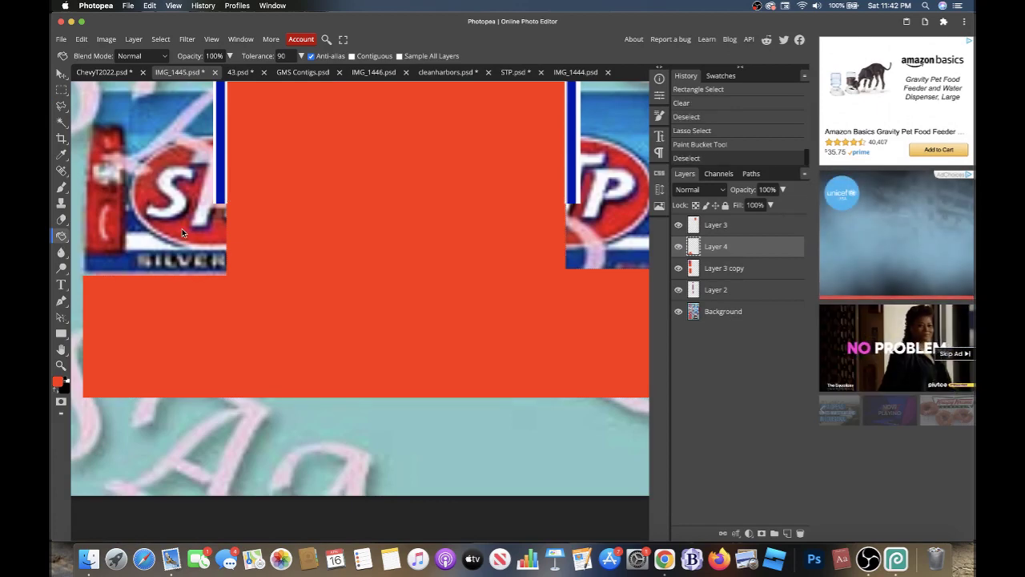
- Fill a strip along the red lower panel's upper edge with blue
click(61, 103)
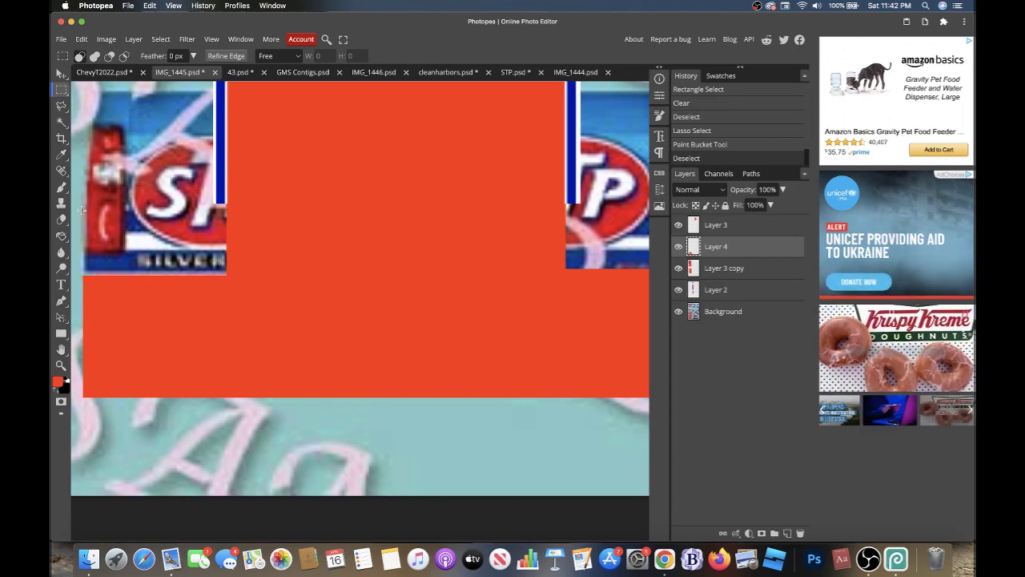
drag(81, 210, 248, 249)
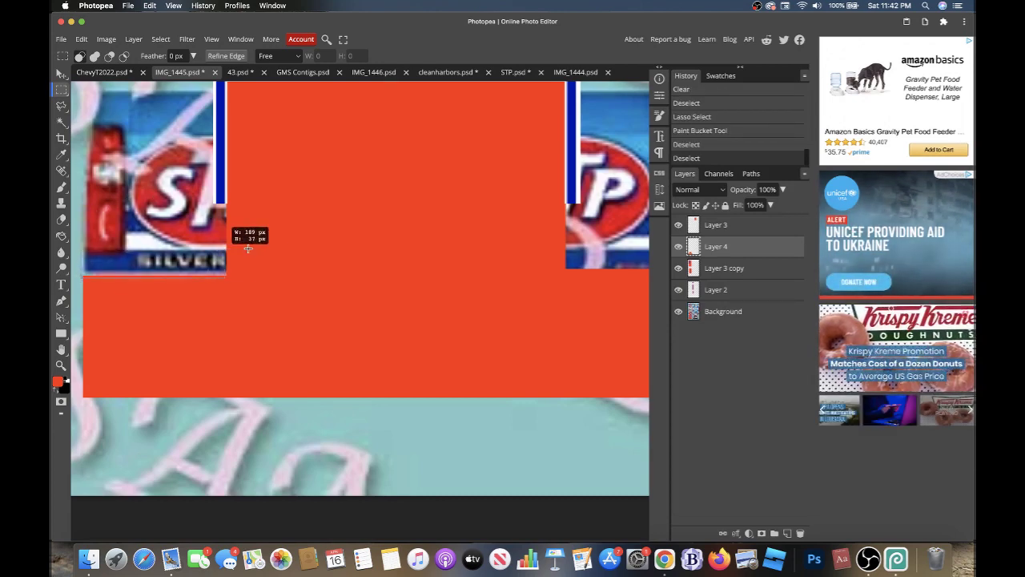
drag(248, 249, 541, 233)
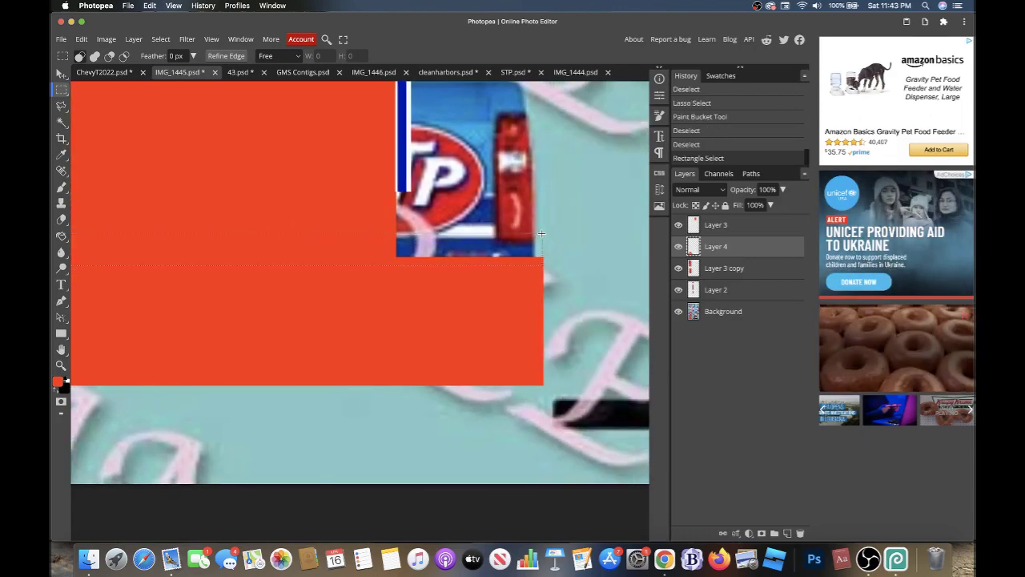
key(i)
click(57, 383)
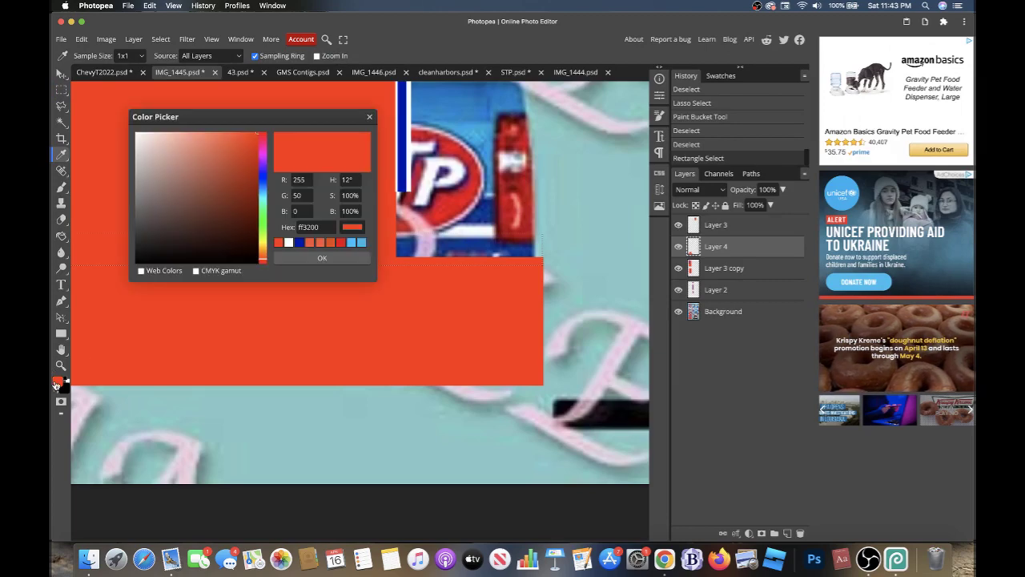
click(297, 242)
key(Return)
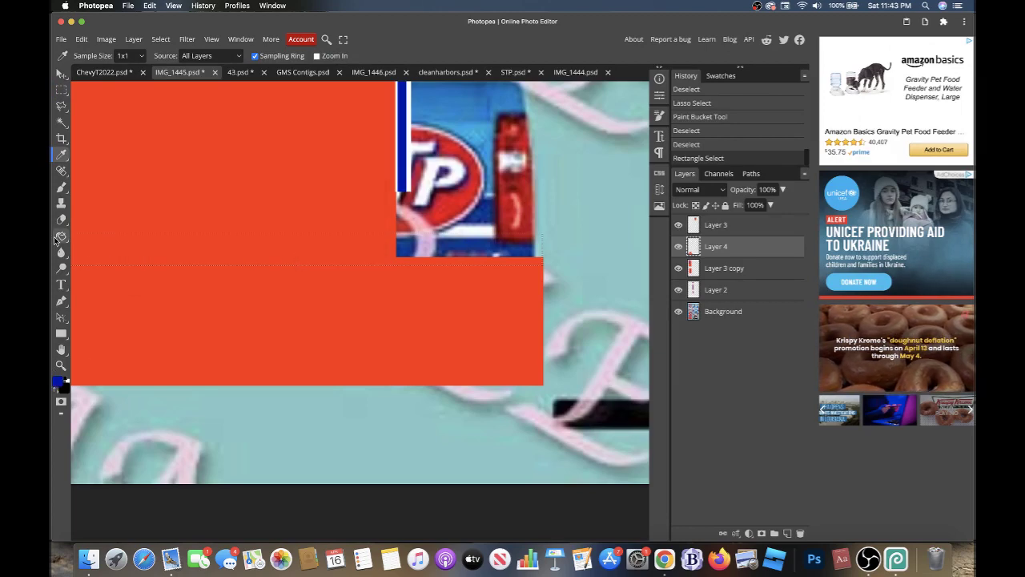
click(57, 237)
click(411, 248)
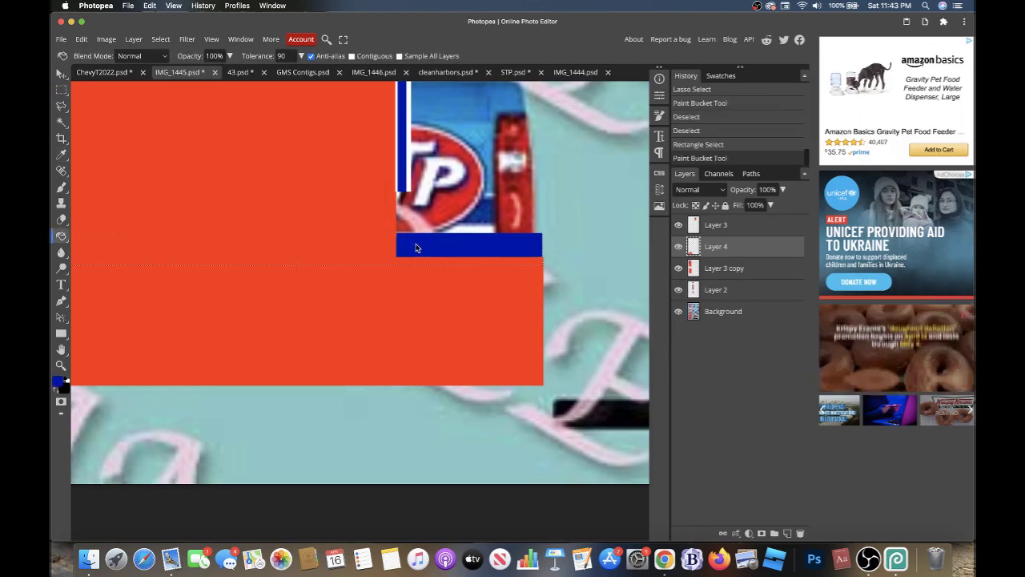
scroll(416, 242, left, 10)
scroll(416, 247, right, 3)
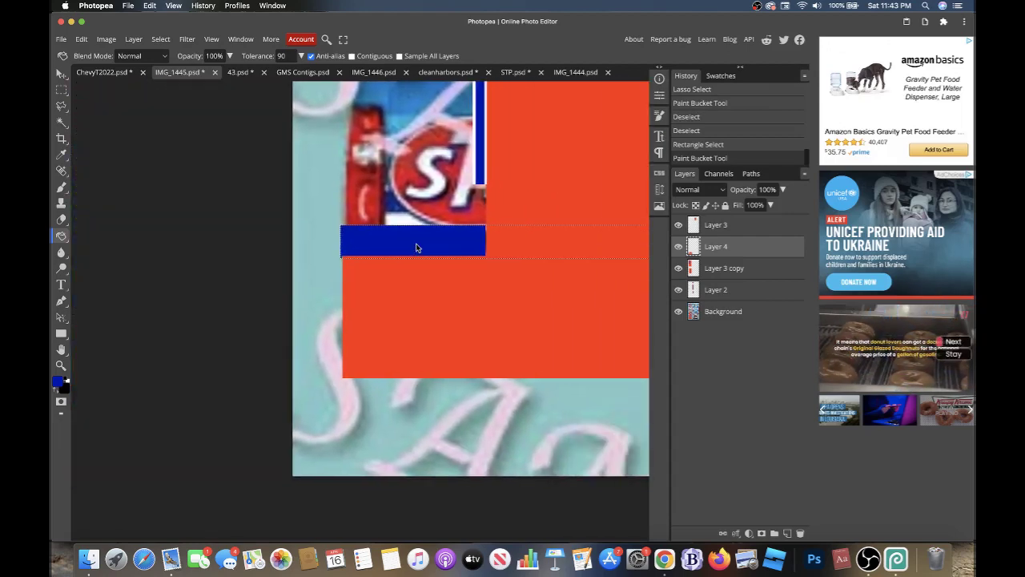
key(ctrl+d)
- Fill a thin strip just above the blue bar with near-white
click(61, 90)
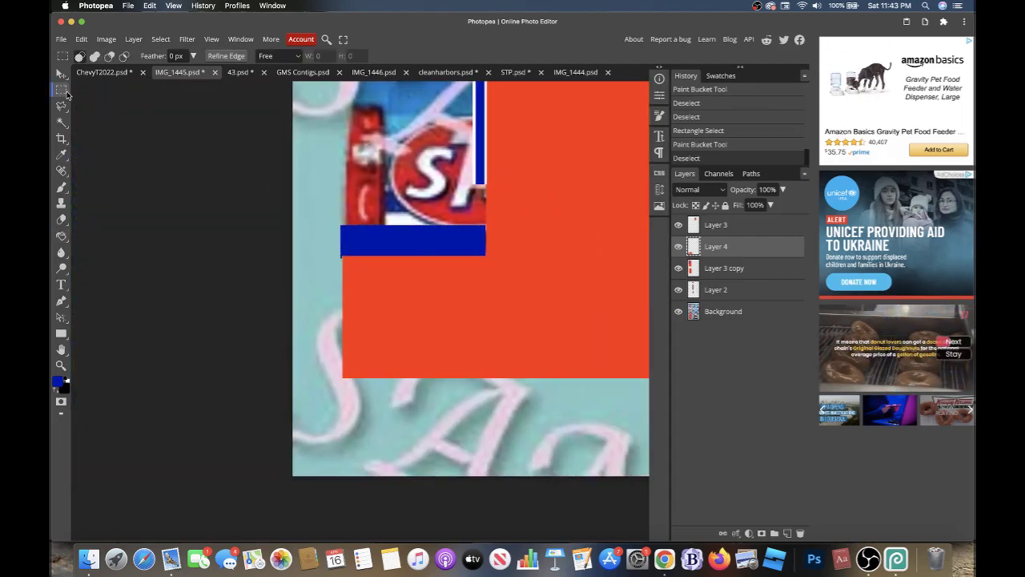
click(338, 213)
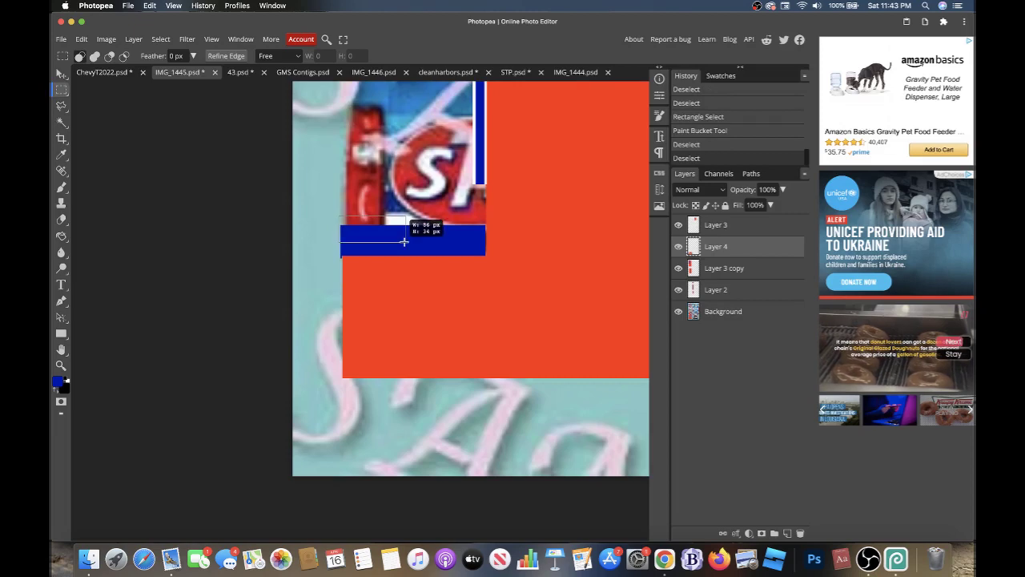
drag(404, 241, 405, 241)
click(340, 210)
drag(337, 211, 455, 214)
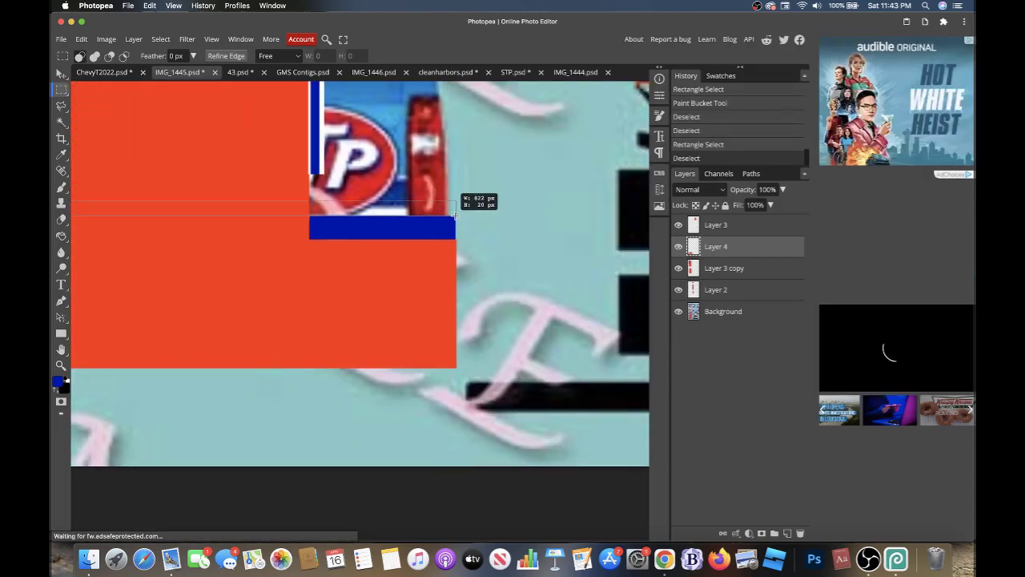
click(57, 380)
drag(141, 199, 136, 137)
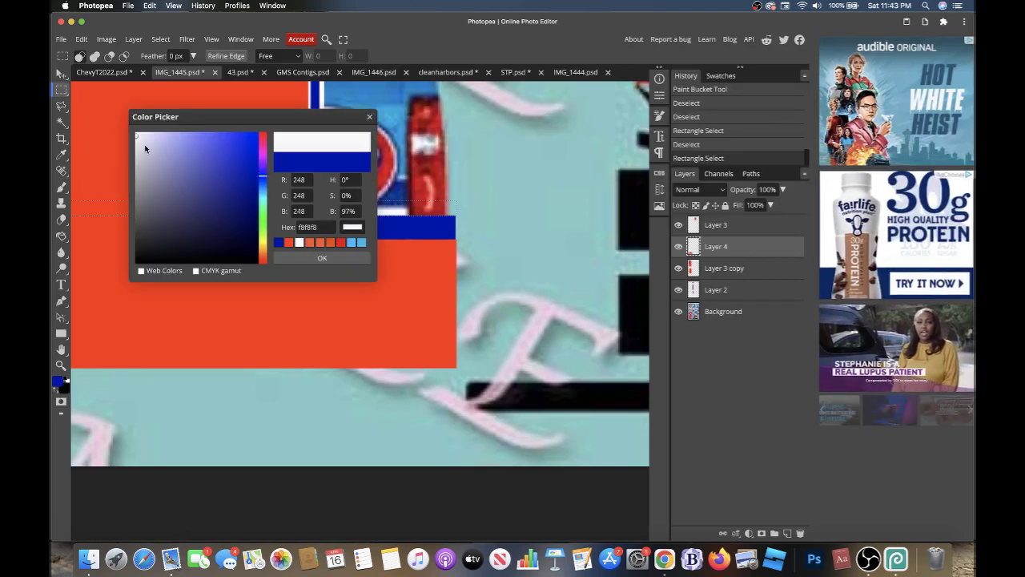
click(322, 257)
key(g)
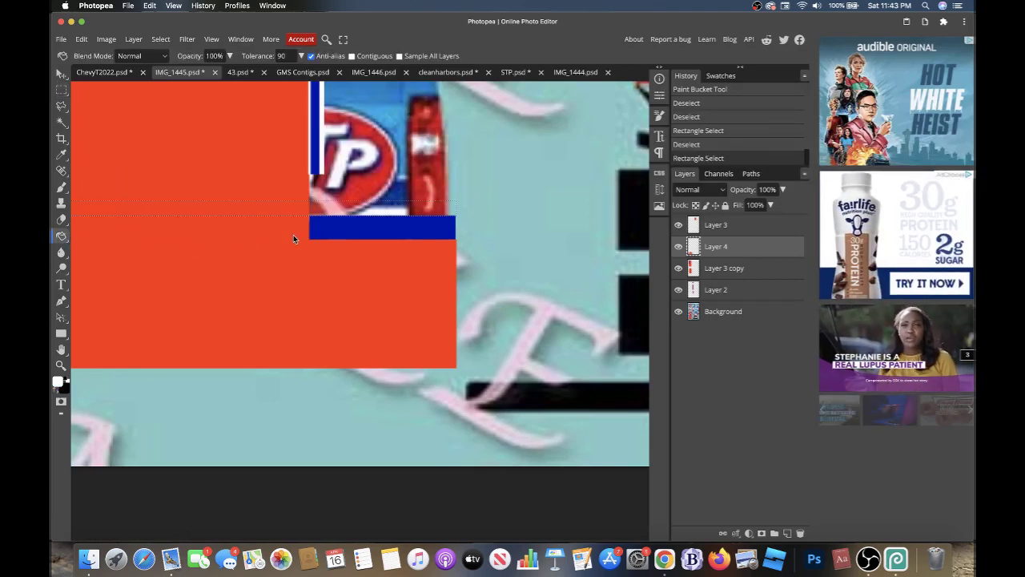
click(331, 210)
key(ctrl+d)
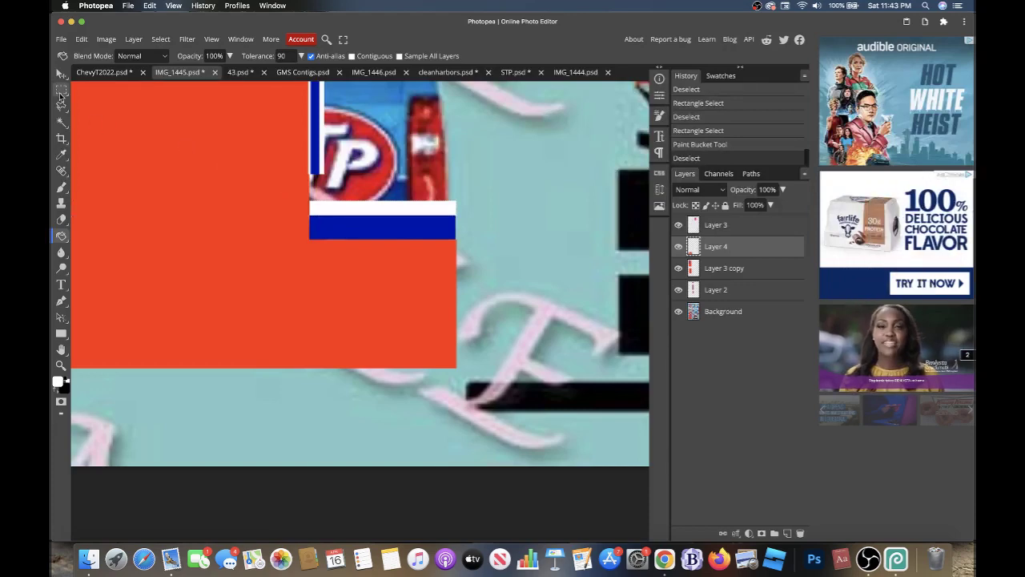
- Fill a strip above the white stripe with blue 0003ad
click(61, 90)
scroll(240, 187, left, 5)
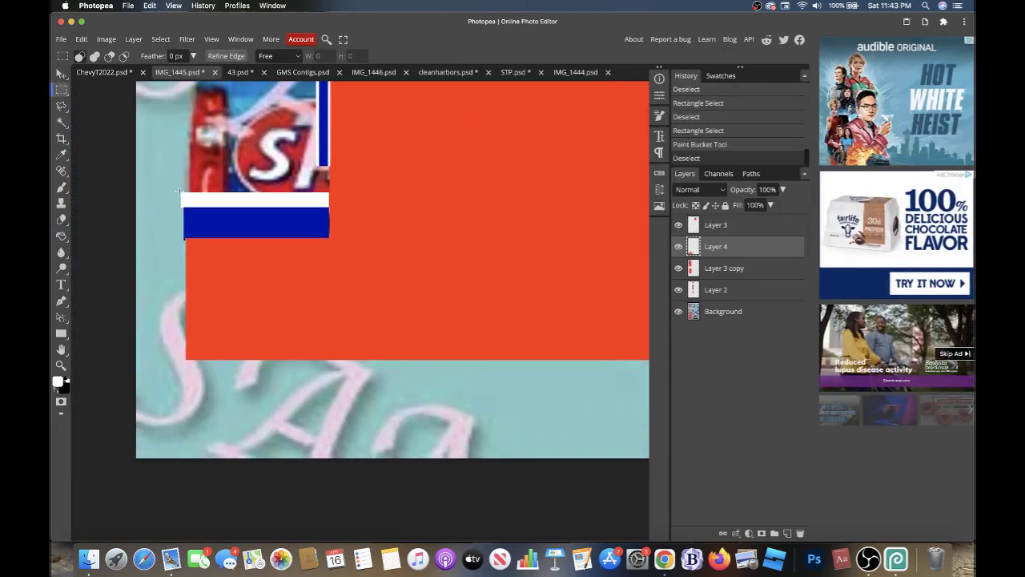
drag(178, 191, 371, 164)
scroll(336, 166, right, 5)
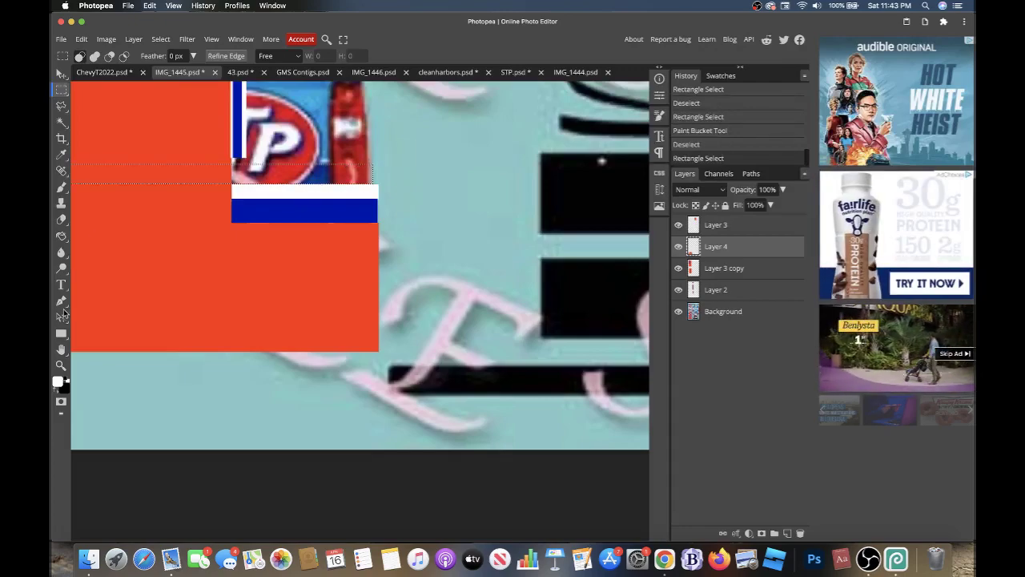
click(56, 381)
click(288, 242)
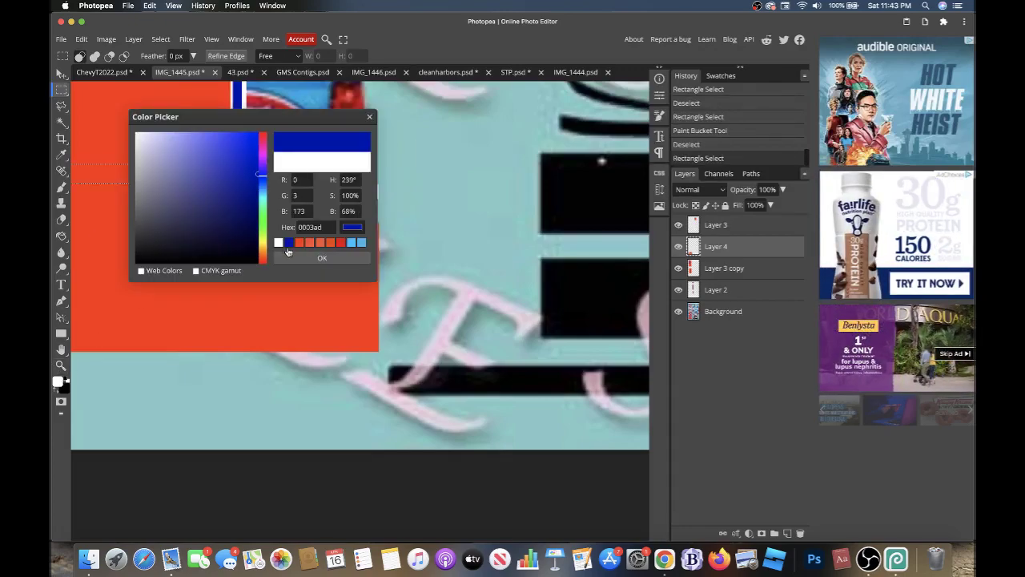
click(322, 257)
click(61, 236)
click(240, 177)
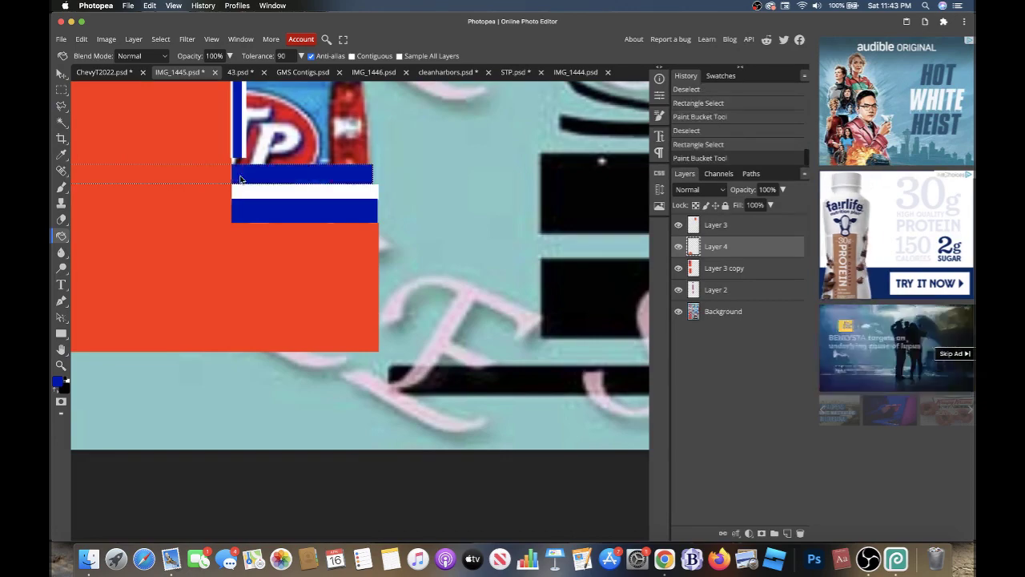
scroll(240, 177, left, 5)
key(ctrl+d)
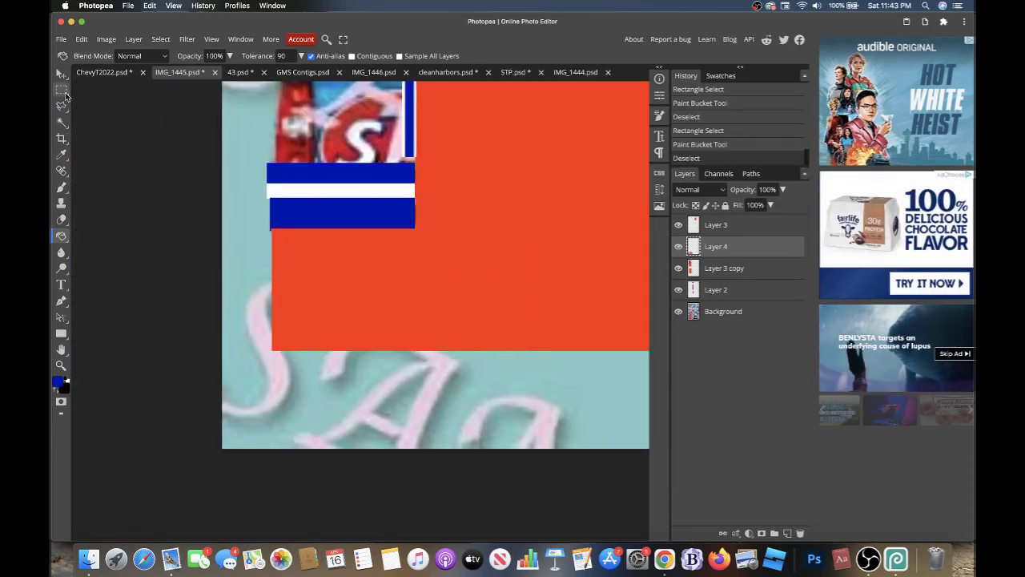
- Fill a thin line along the top blue bar with white
click(63, 91)
drag(263, 158, 294, 145)
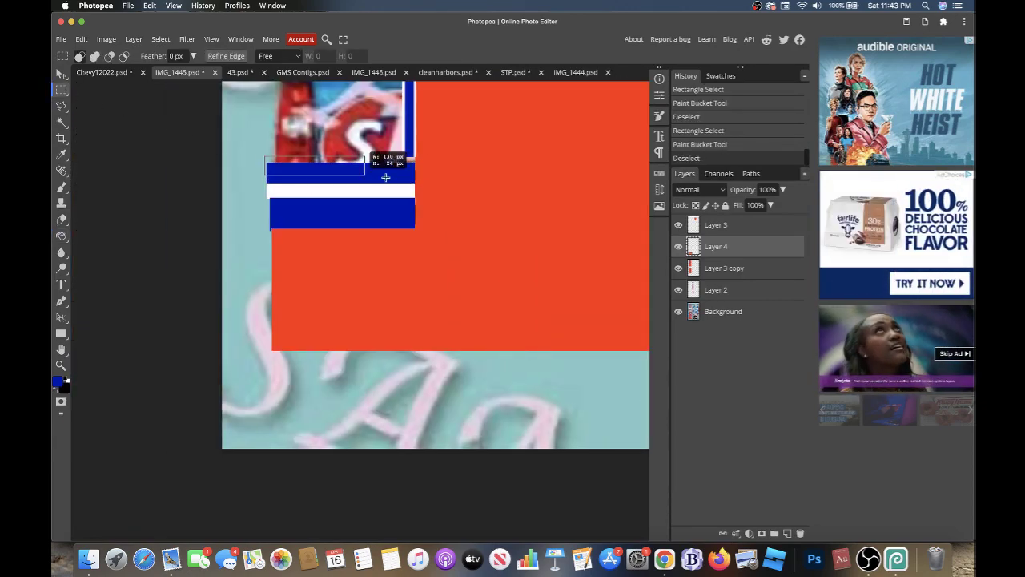
scroll(449, 161, right, 5)
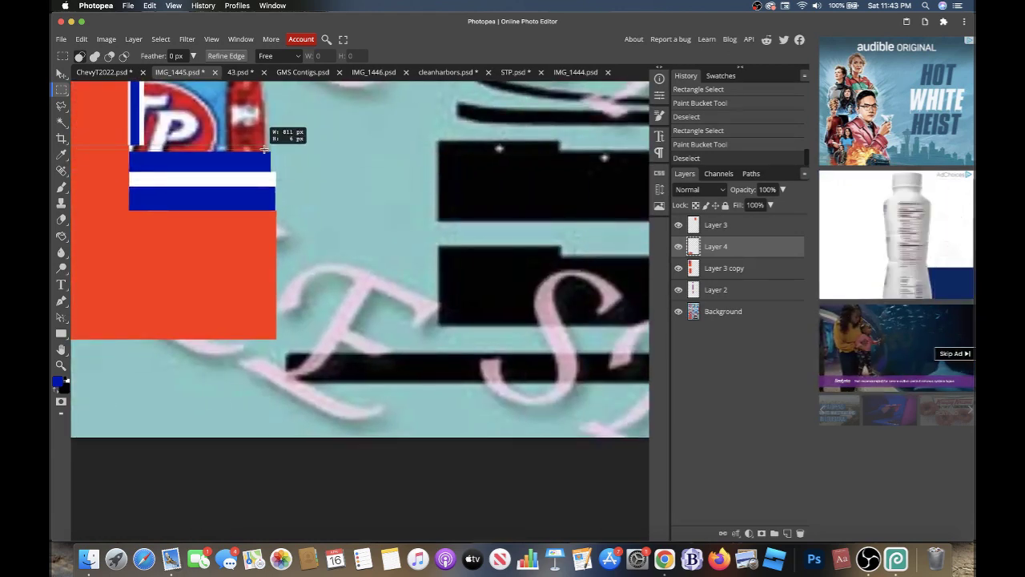
drag(294, 145, 270, 150)
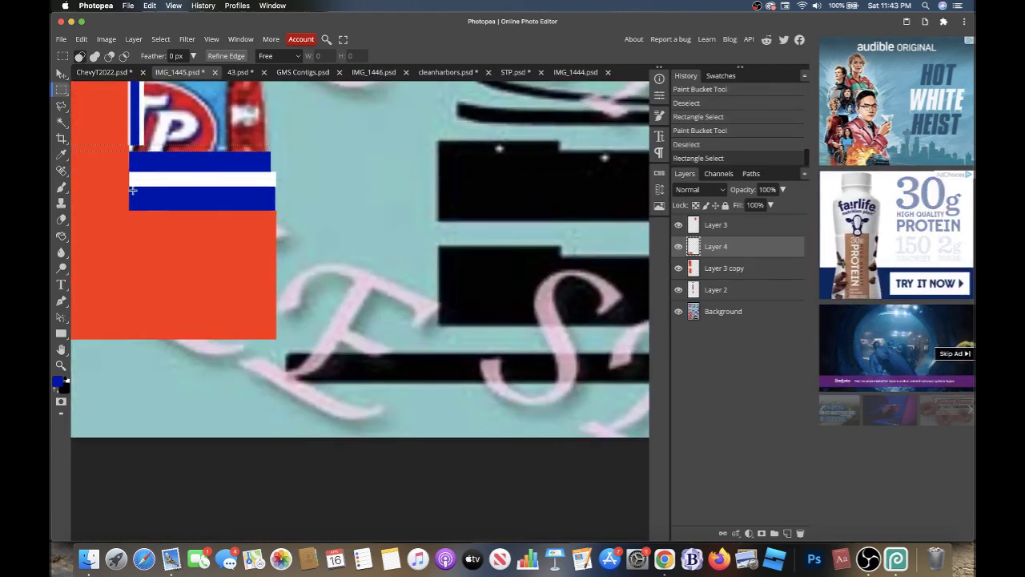
click(57, 381)
click(200, 195)
click(288, 242)
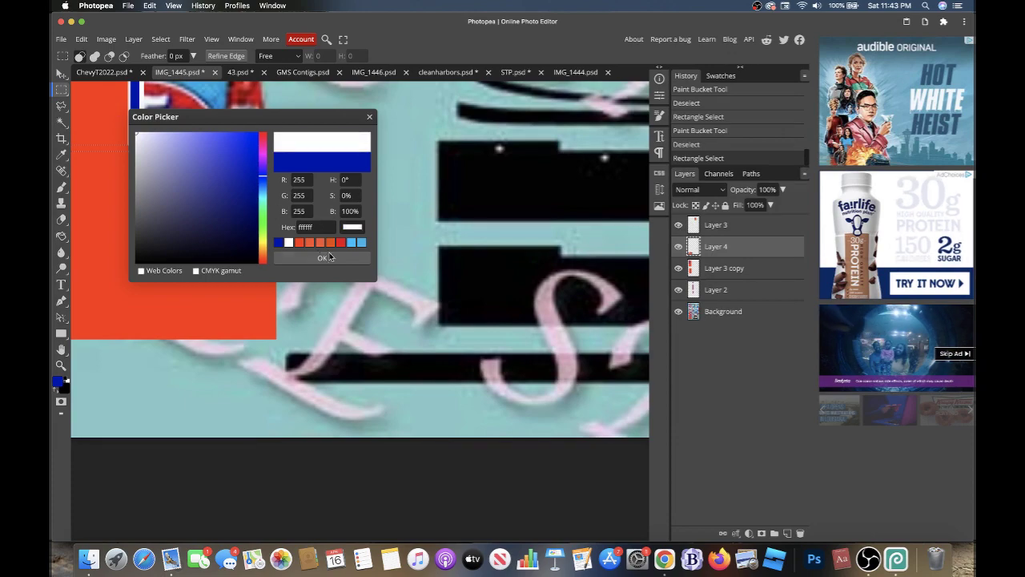
click(322, 258)
key(g)
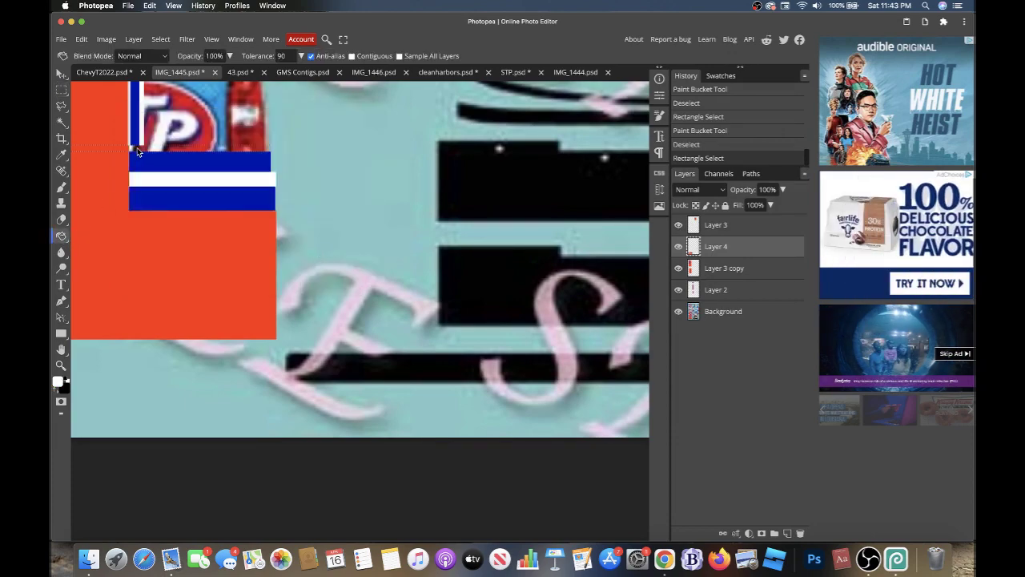
click(137, 147)
- Scroll to the bumper piece and try selecting a thin line along the stripe band's edge
key(ctrl+d)
scroll(136, 149, down, 5)
scroll(137, 149, up, 3)
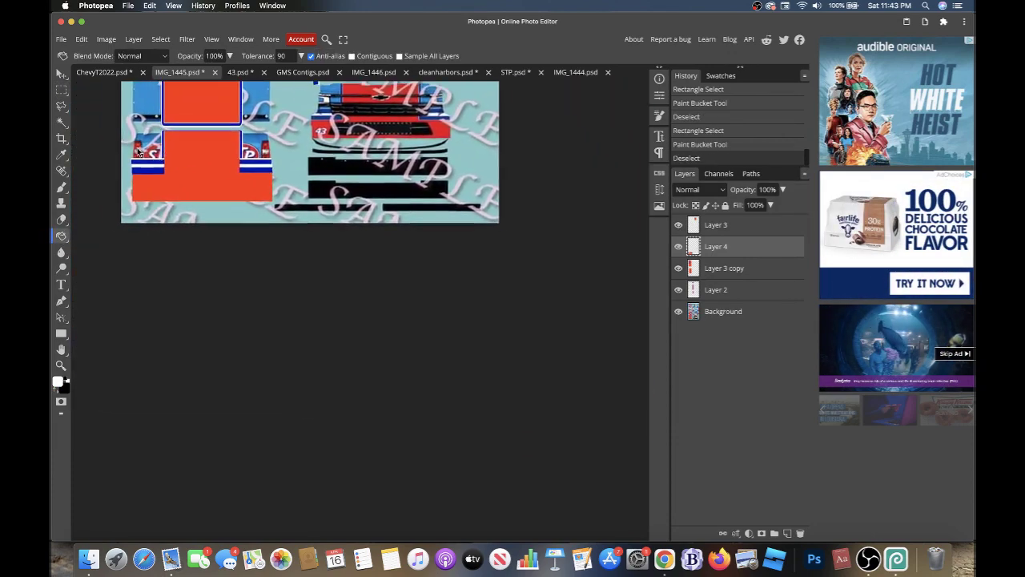
scroll(137, 149, up, 2)
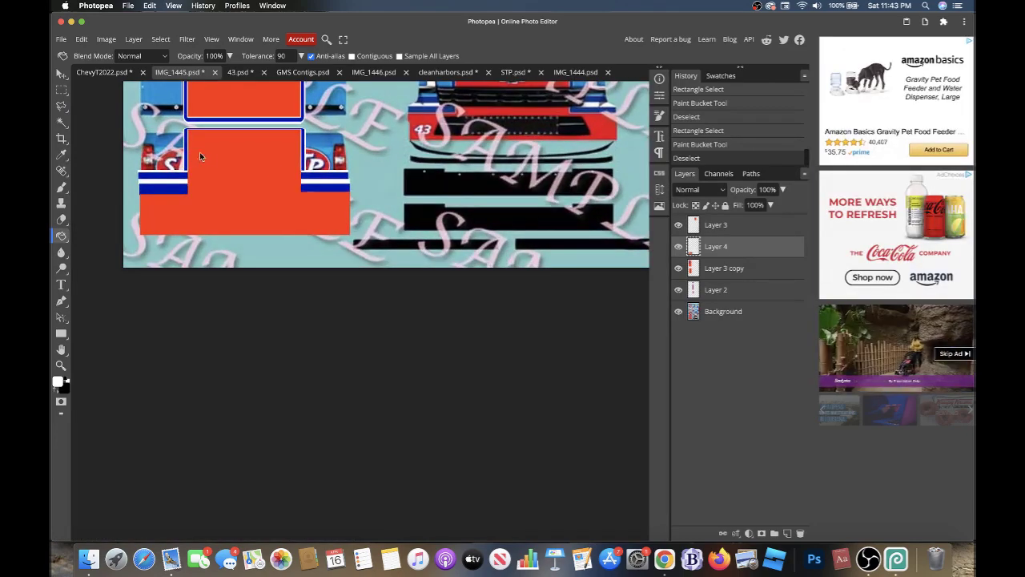
scroll(186, 135, up, 4)
scroll(187, 134, up, 1)
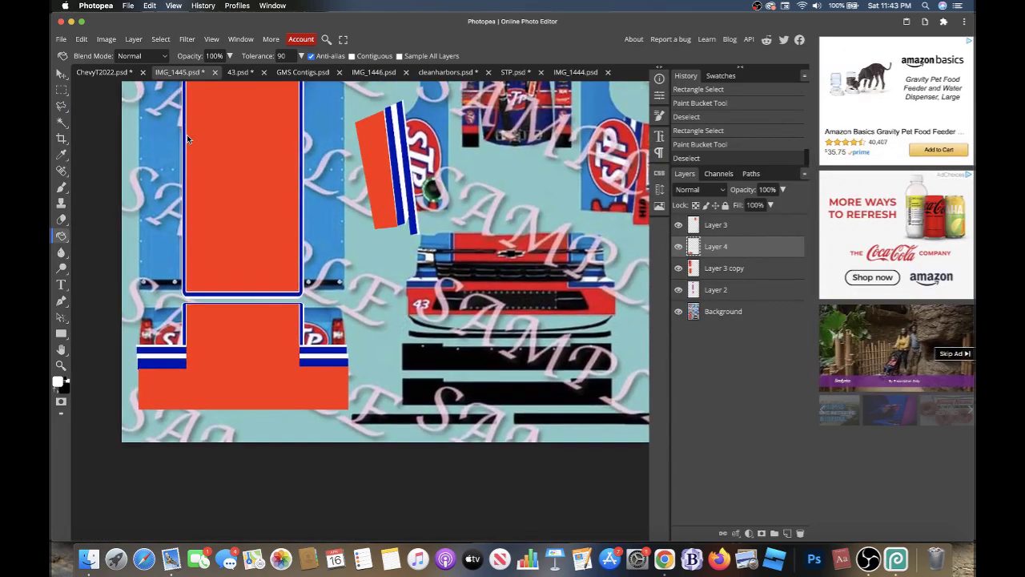
scroll(195, 179, down, 1)
click(61, 89)
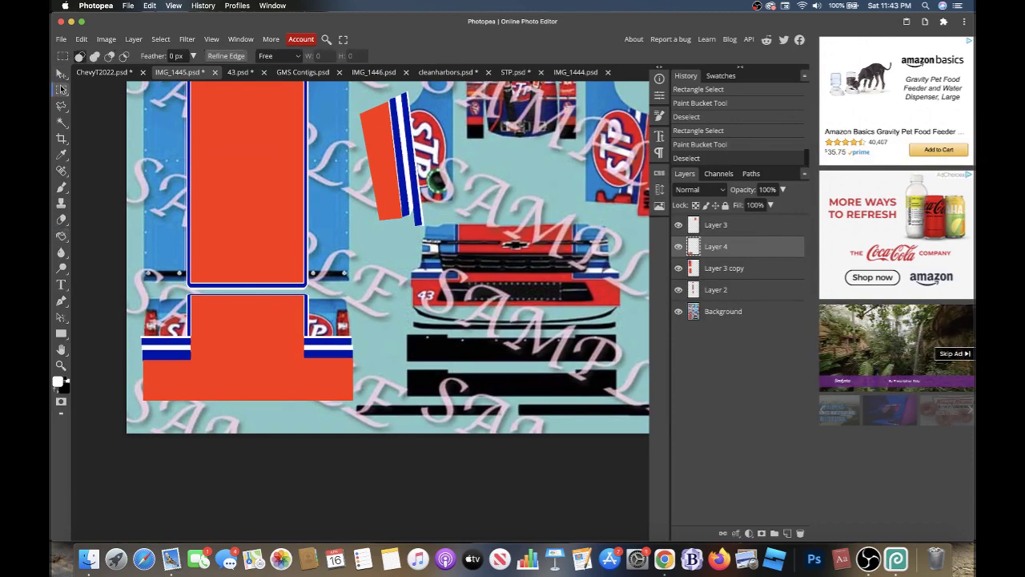
scroll(129, 386, up, 3)
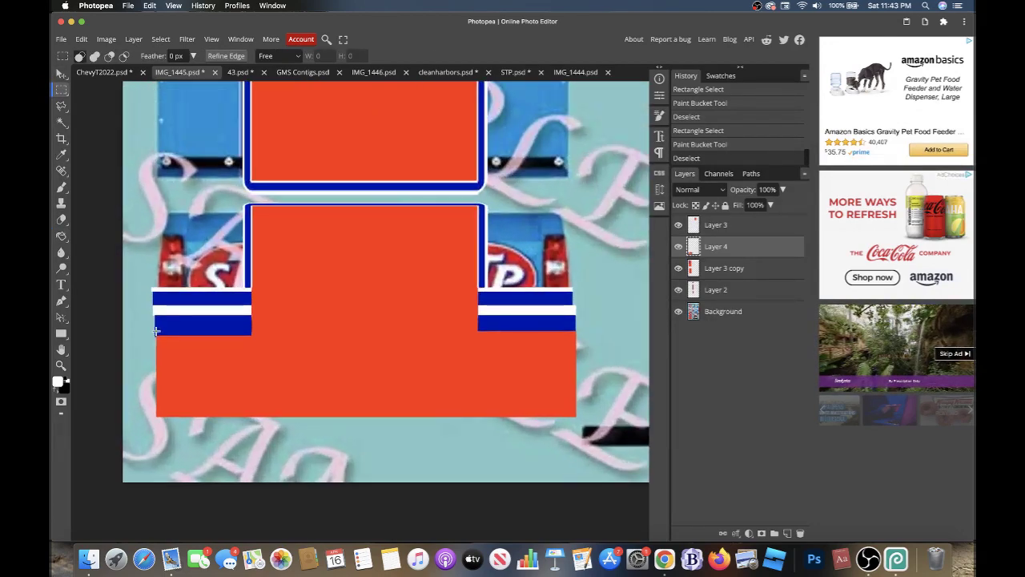
drag(153, 333, 580, 328)
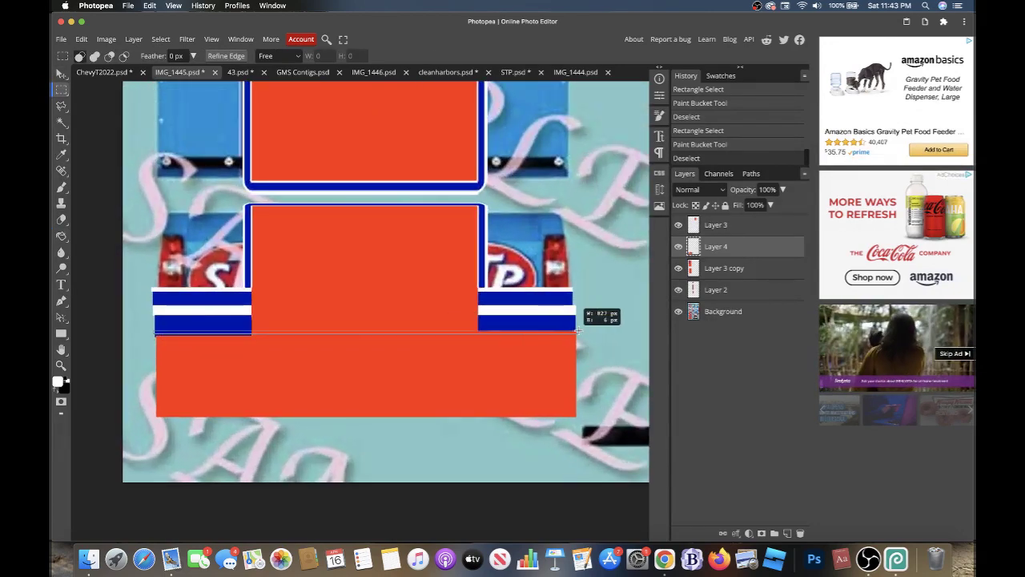
drag(580, 328, 578, 335)
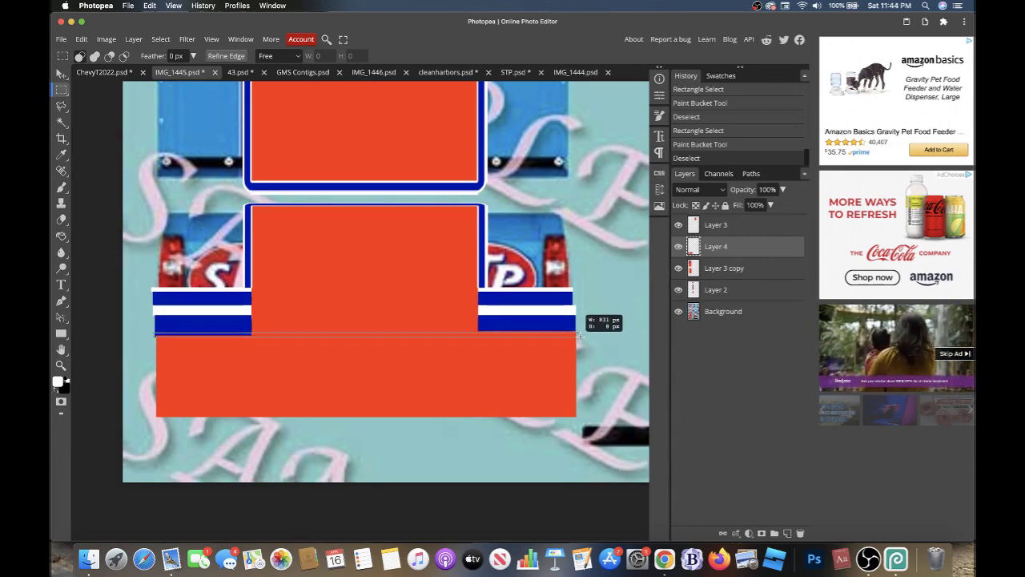
click(580, 335)
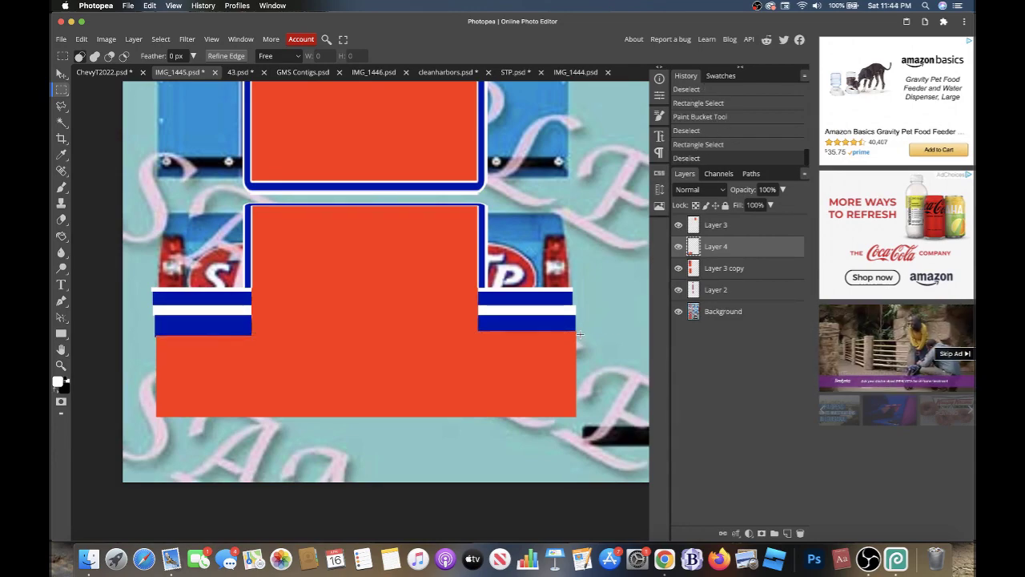
mouse_move(561, 331)
mouse_down()
mouse_move(430, 313)
mouse_move(142, 335)
mouse_move(577, 335)
mouse_up()
click(142, 336)
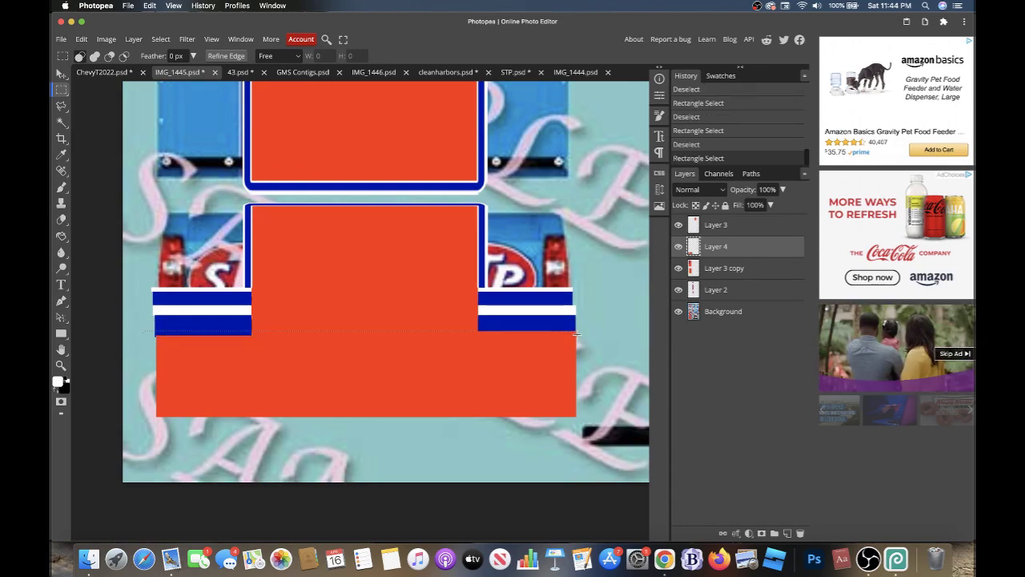
- Fill the blue strip below the stripe band with orange sampled from the artwork
key(i)
click(578, 337)
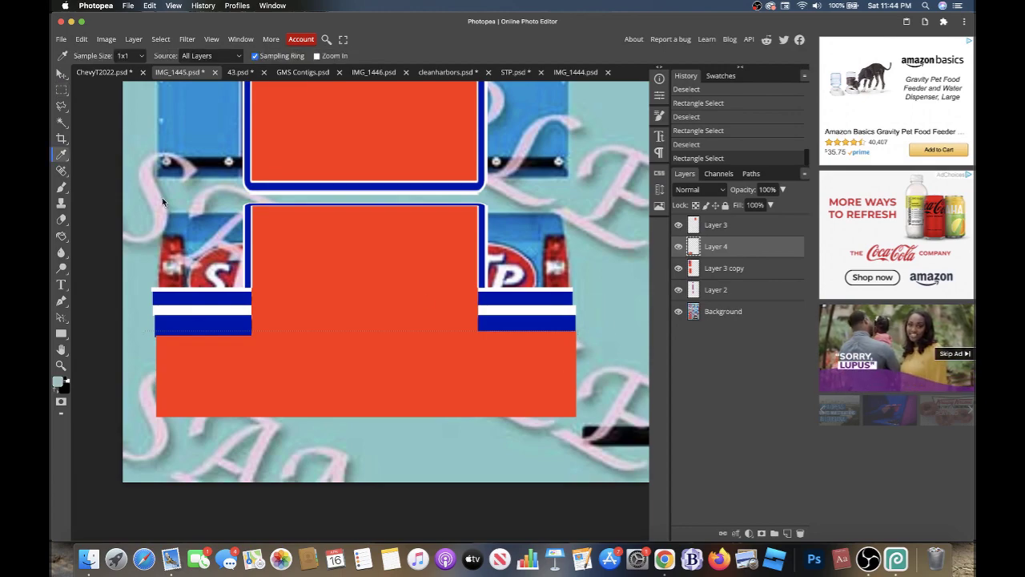
click(60, 92)
drag(139, 347, 586, 330)
key(i)
click(198, 370)
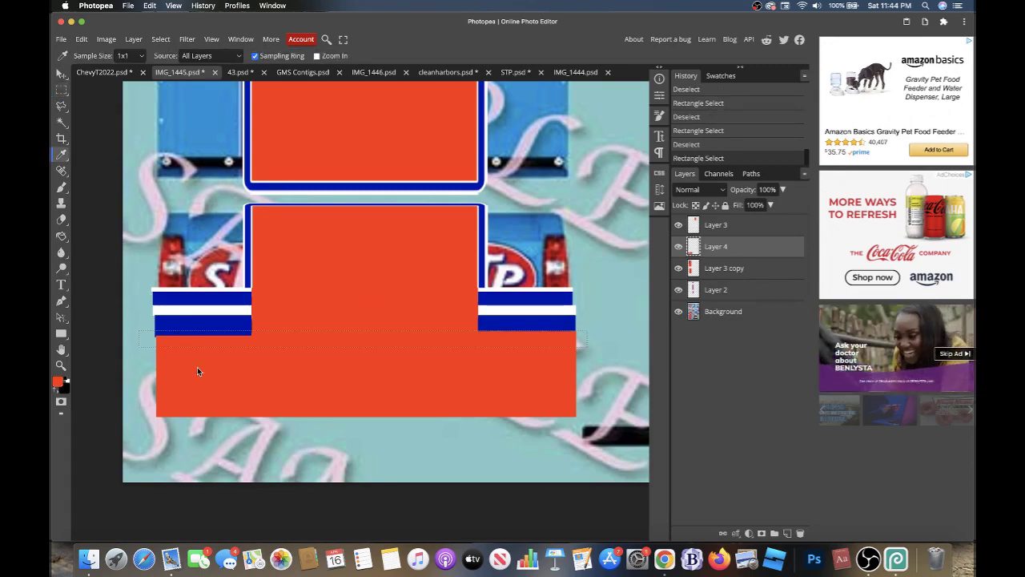
click(62, 236)
click(176, 332)
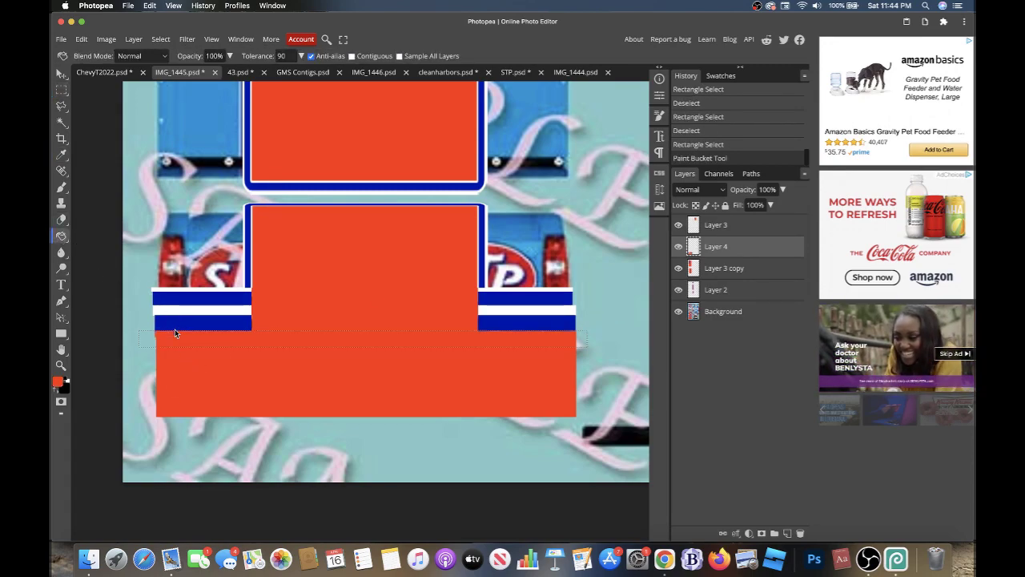
key(ctrl+d)
- Fill a thin strip across the bumper piece with white
key(m)
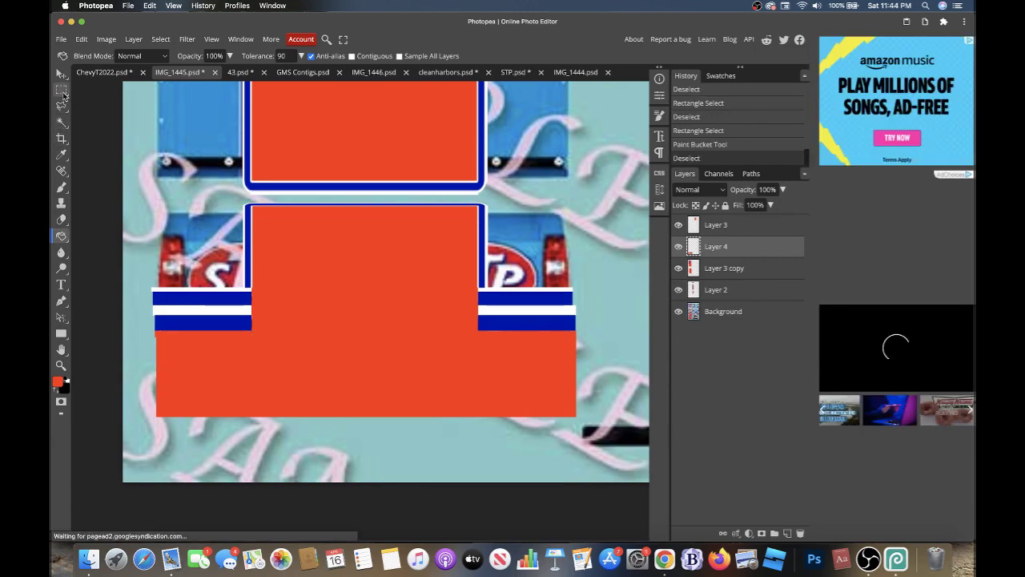
mouse_move(158, 324)
mouse_down()
mouse_move(575, 342)
mouse_move(581, 330)
mouse_up()
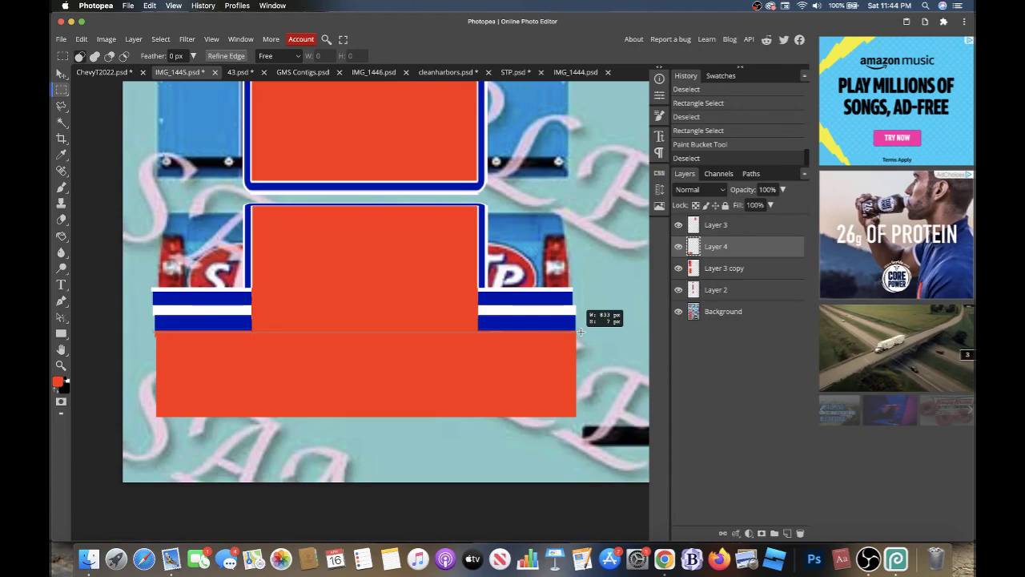
click(57, 382)
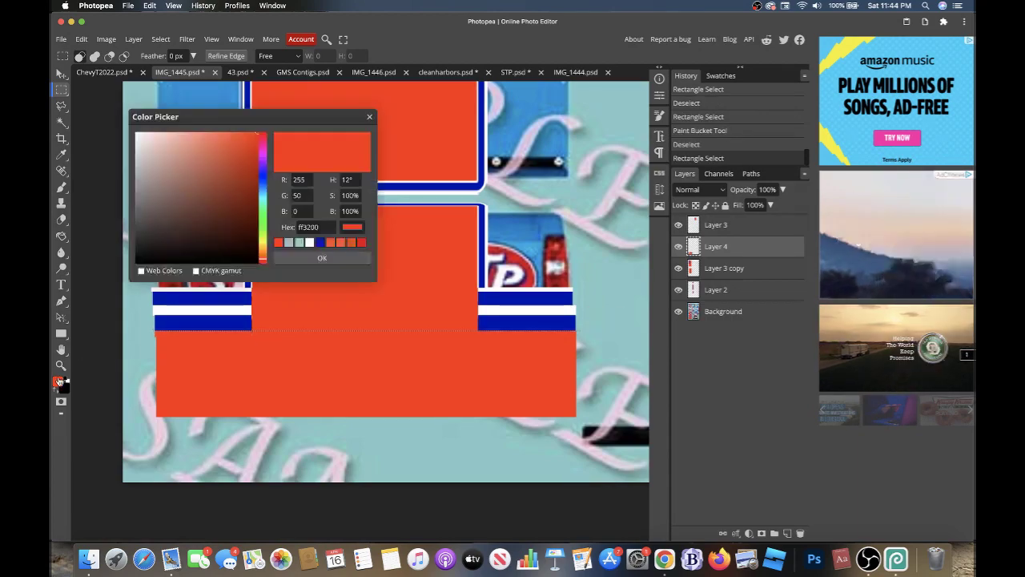
click(145, 256)
click(137, 135)
click(322, 257)
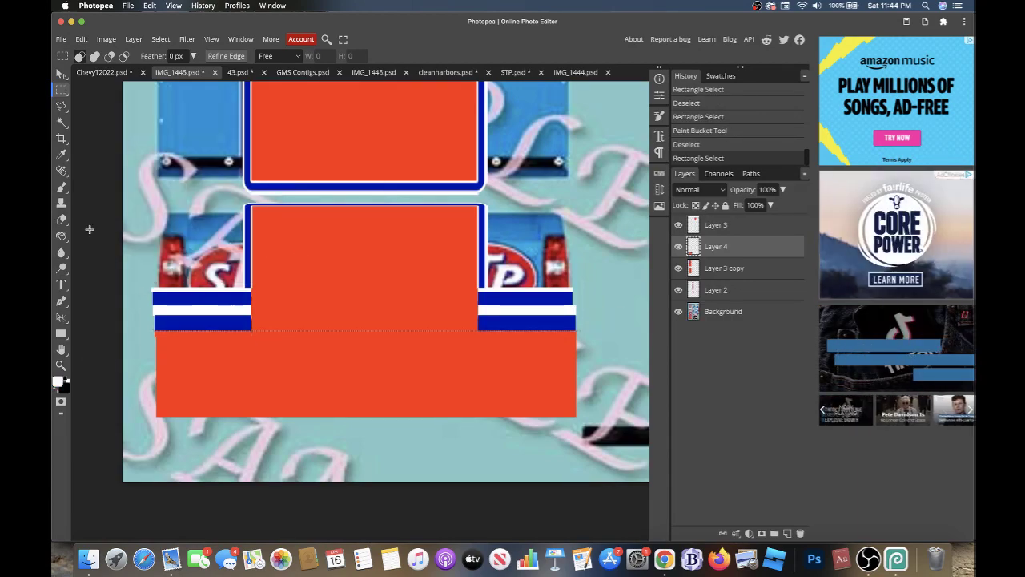
click(62, 236)
click(177, 330)
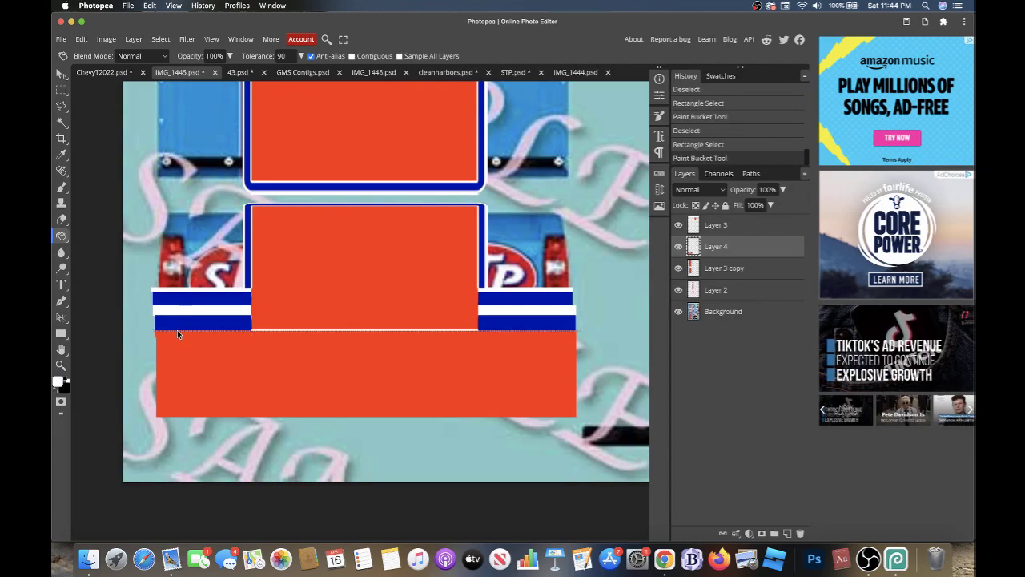
click(177, 330)
click(177, 333)
click(286, 336)
scroll(341, 332, up, 3)
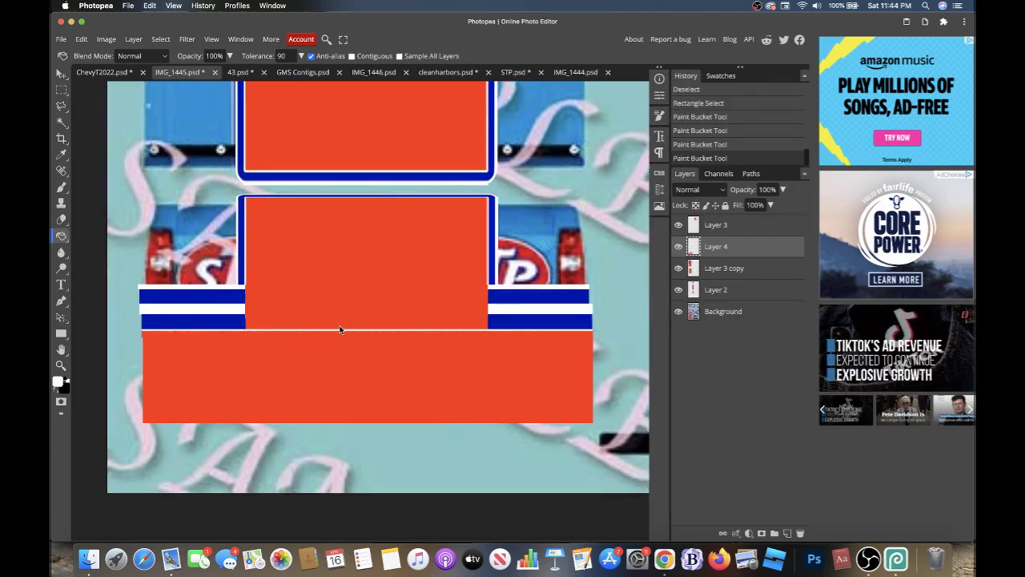
scroll(168, 340, down, 3)
click(168, 335)
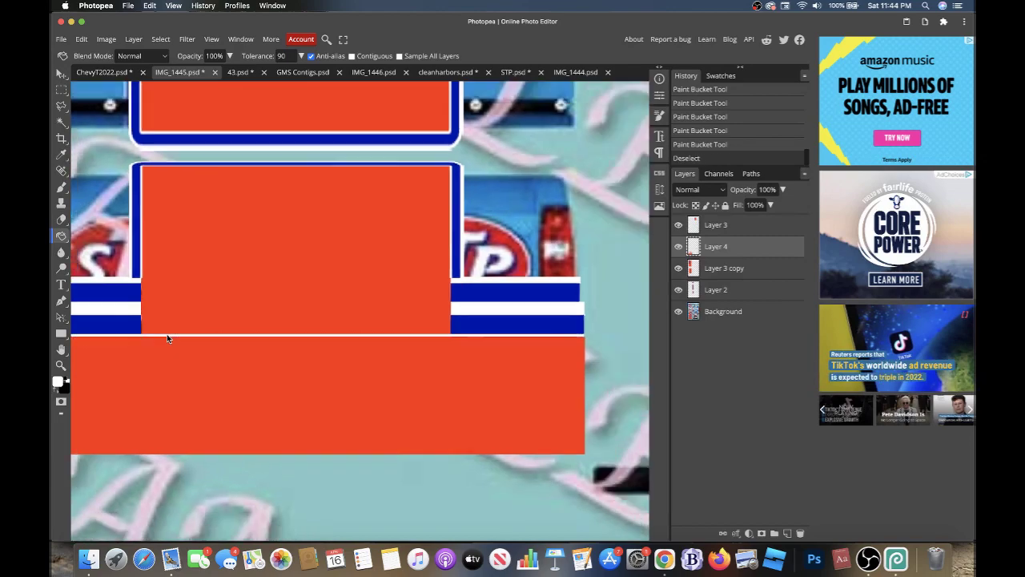
key(ctrl+d)
scroll(572, 358, down, 2)
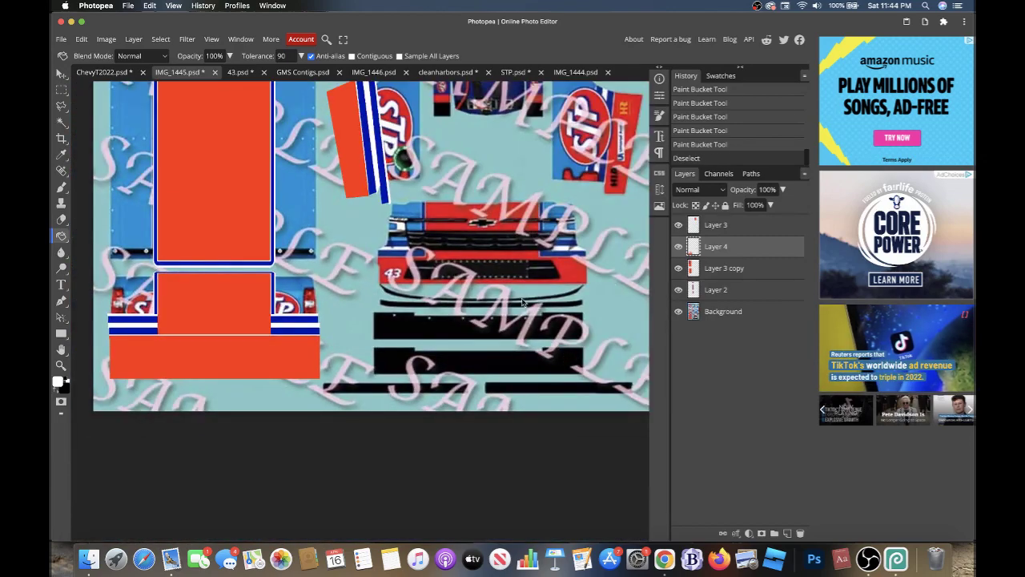
- Refill the stray white line between the orange blocks with sampled orange
click(60, 105)
scroll(167, 361, up, 5)
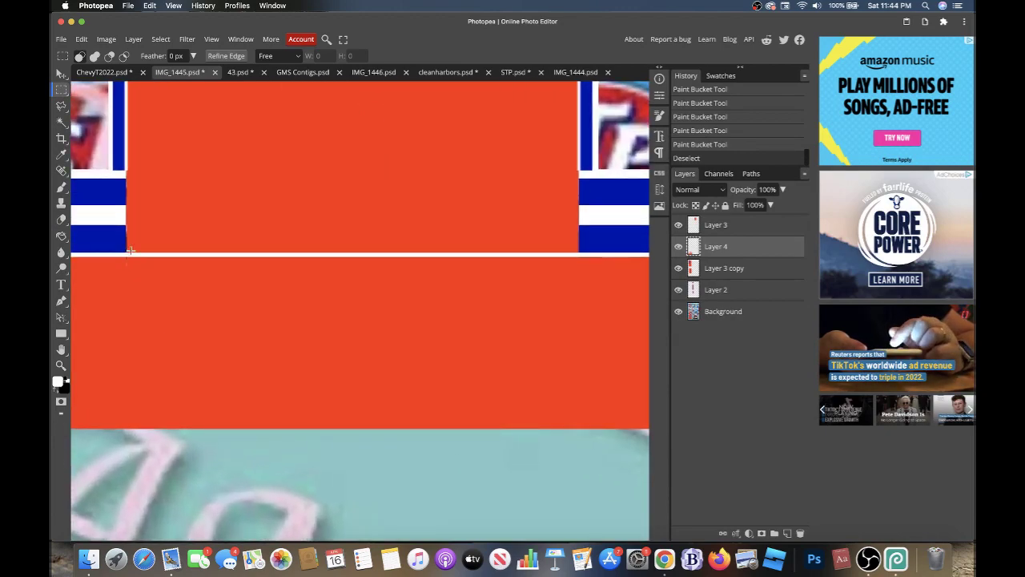
drag(129, 251, 576, 302)
key(i)
click(540, 346)
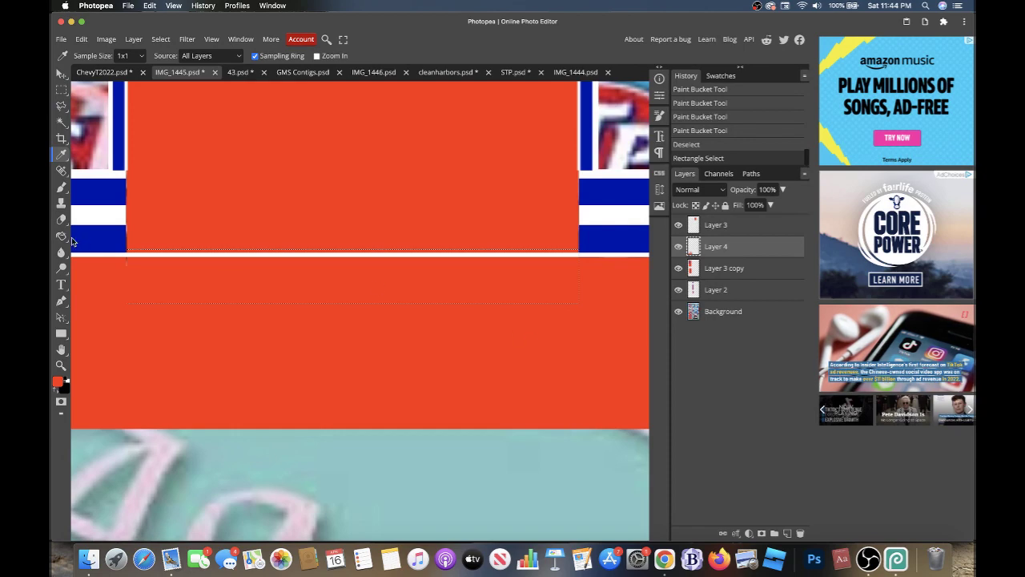
click(63, 237)
click(143, 258)
click(142, 253)
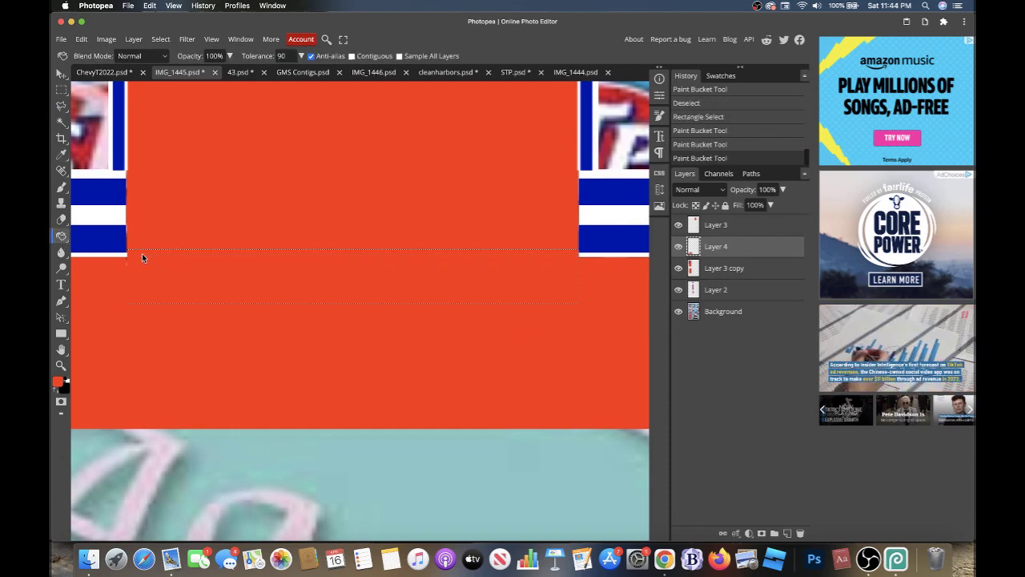
key(ctrl+d)
scroll(142, 253, down, 3)
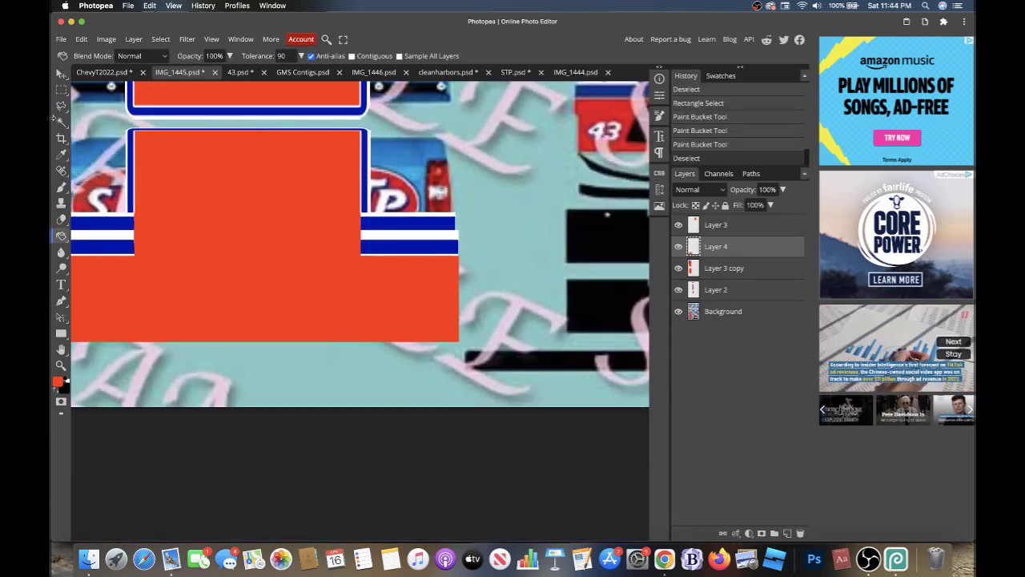
click(61, 74)
scroll(144, 123, down, 3)
- Duplicate the orange bumper shape and resize the copy to fit over the front grille
scroll(144, 123, up, 1)
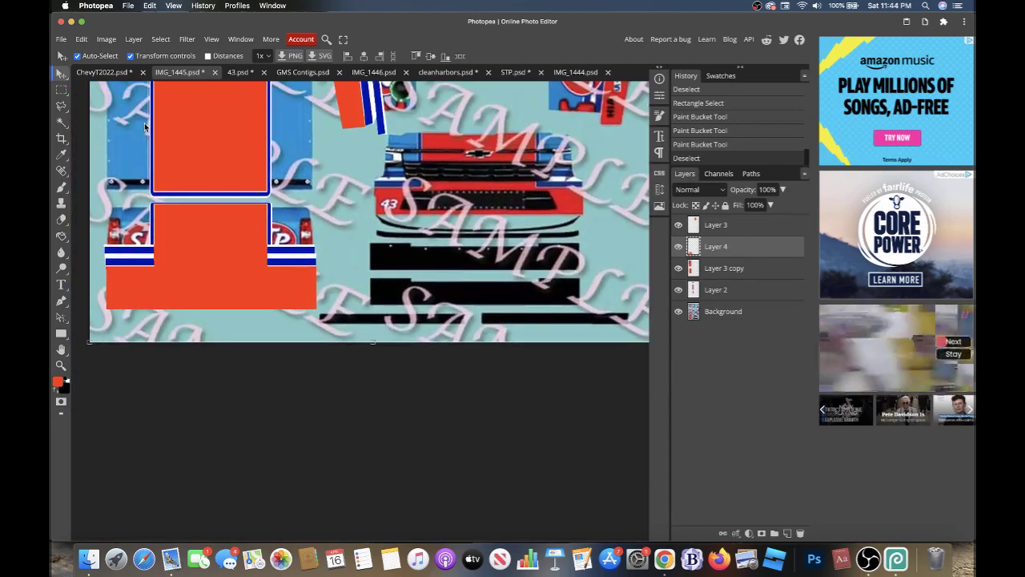
key(ctrl+j)
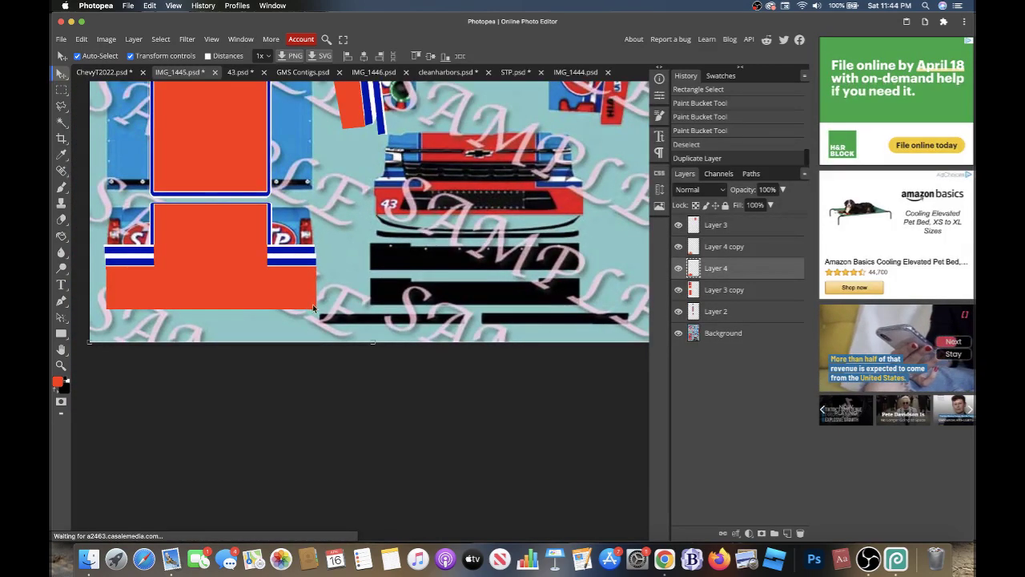
key(ctrl+t)
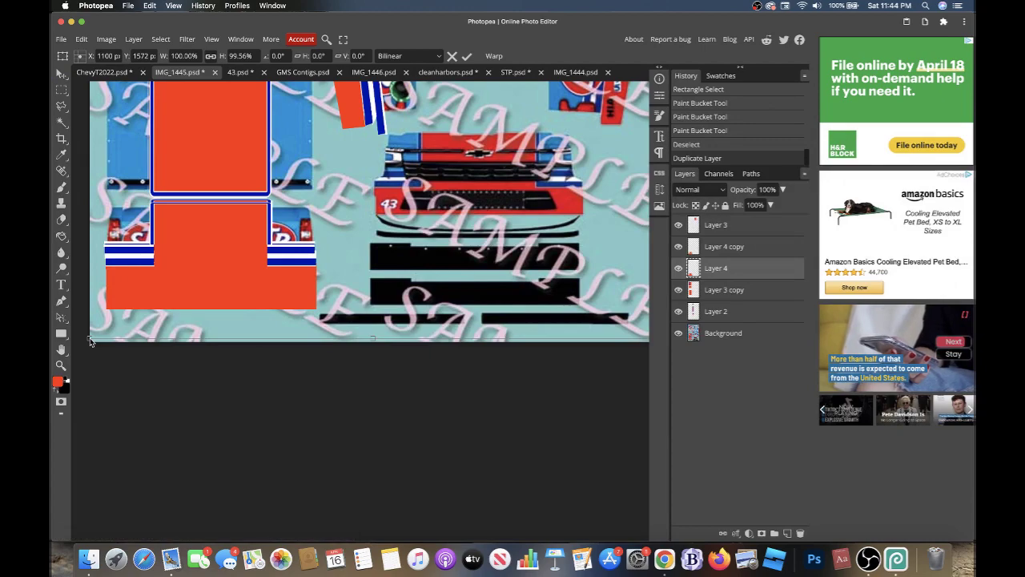
key(Return)
key(ctrl+t)
drag(307, 301, 553, 217)
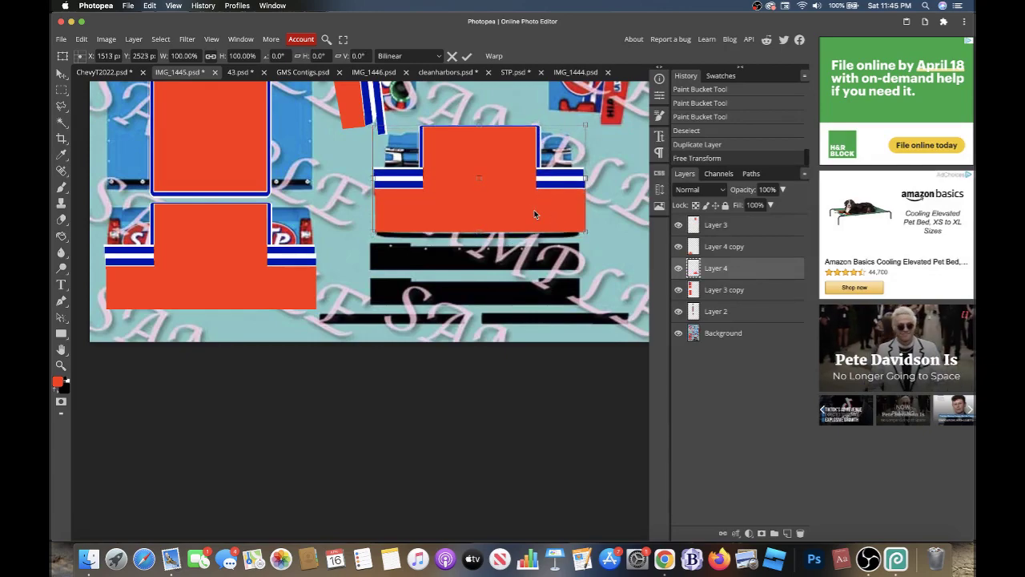
mouse_move(479, 232)
mouse_down()
mouse_move(490, 212)
mouse_move(489, 229)
mouse_up()
drag(489, 231, 489, 234)
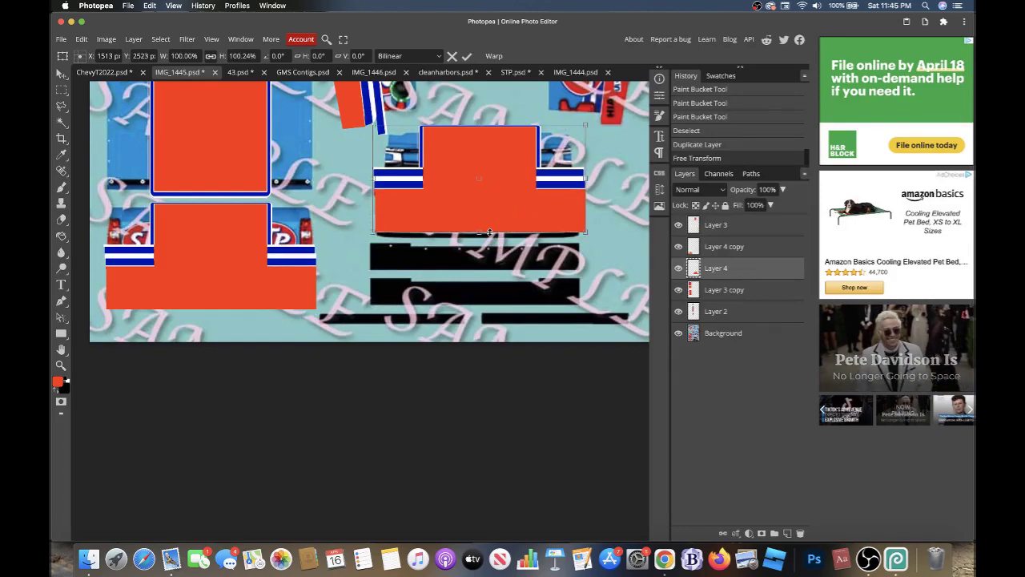
drag(372, 181, 369, 180)
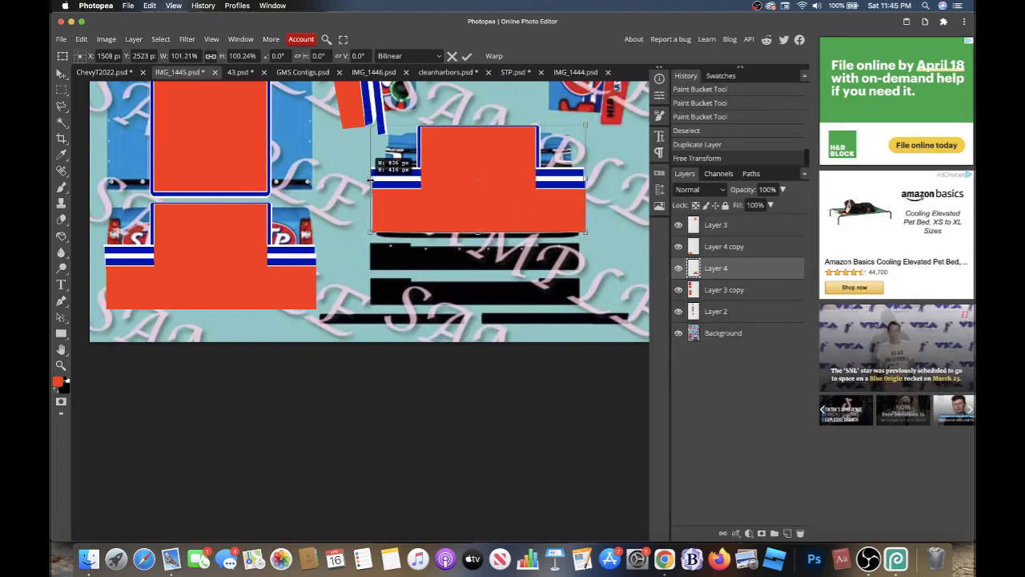
drag(585, 180, 588, 179)
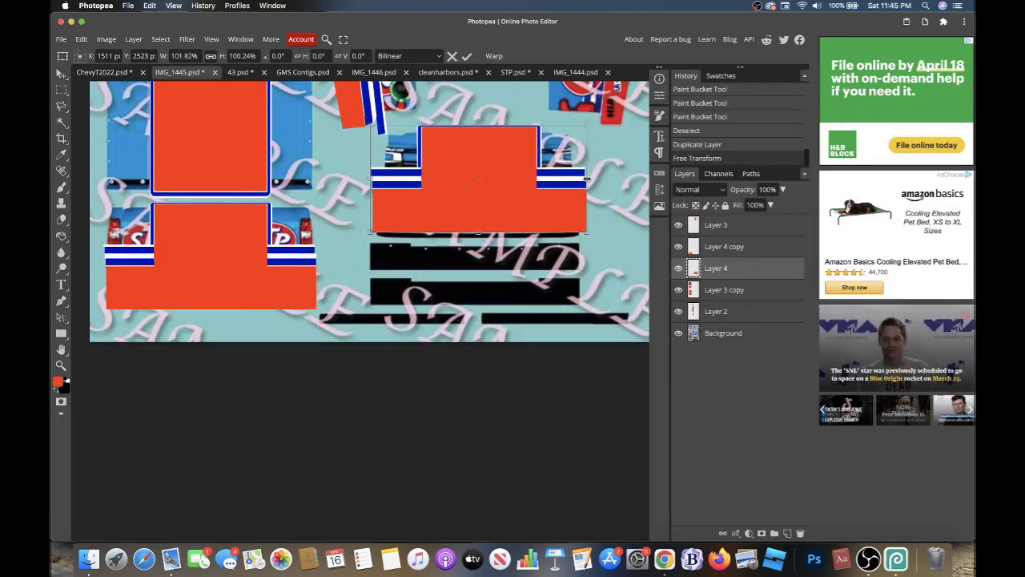
mouse_move(479, 125)
mouse_down()
mouse_move(480, 135)
mouse_move(481, 124)
mouse_up()
key(Return)
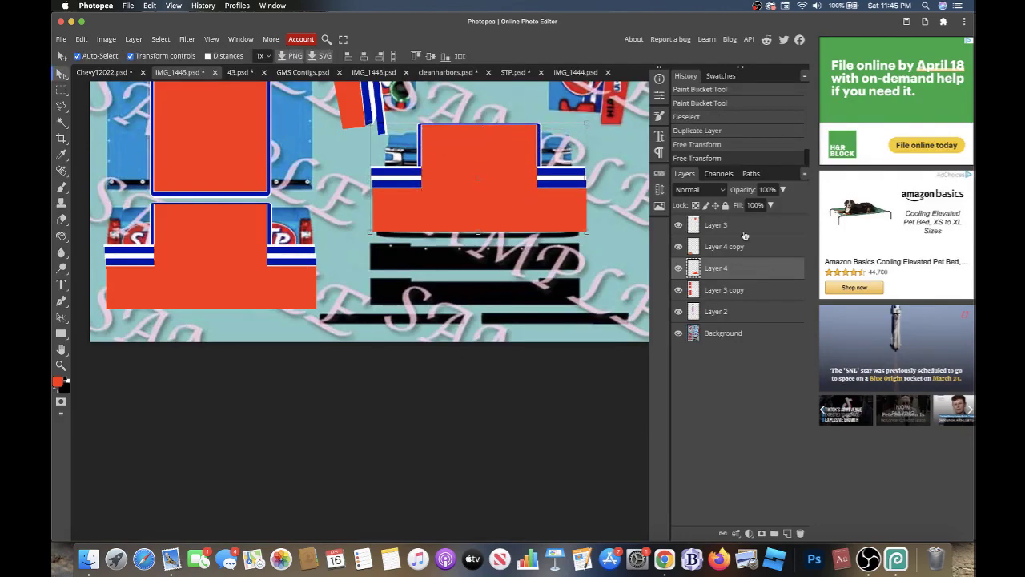
- Merge Layer 3 copy into Layer 3 and drag it into the ChevyT2022 template
click(713, 290)
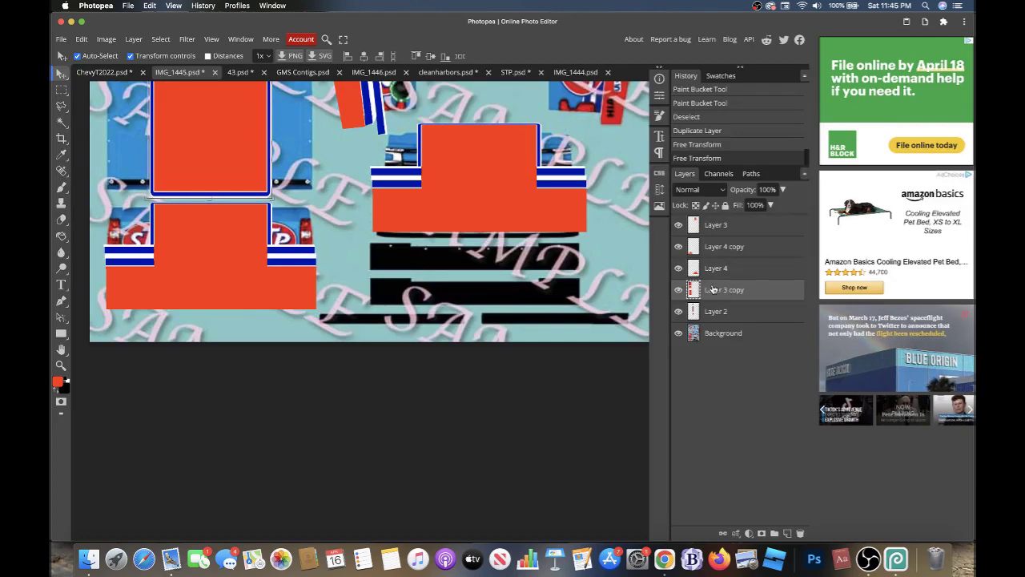
shift+click(715, 227)
right_click(716, 227)
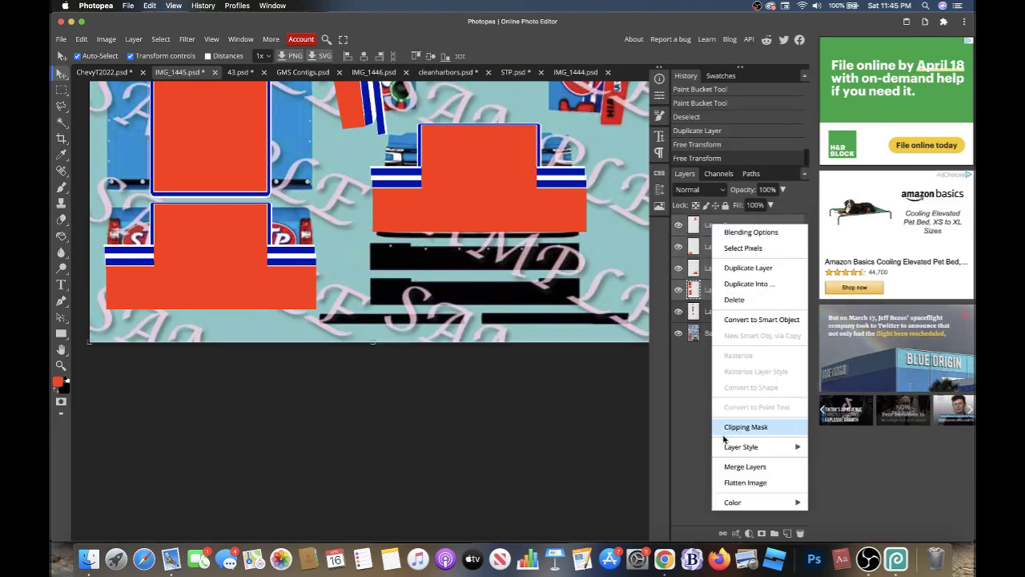
click(724, 466)
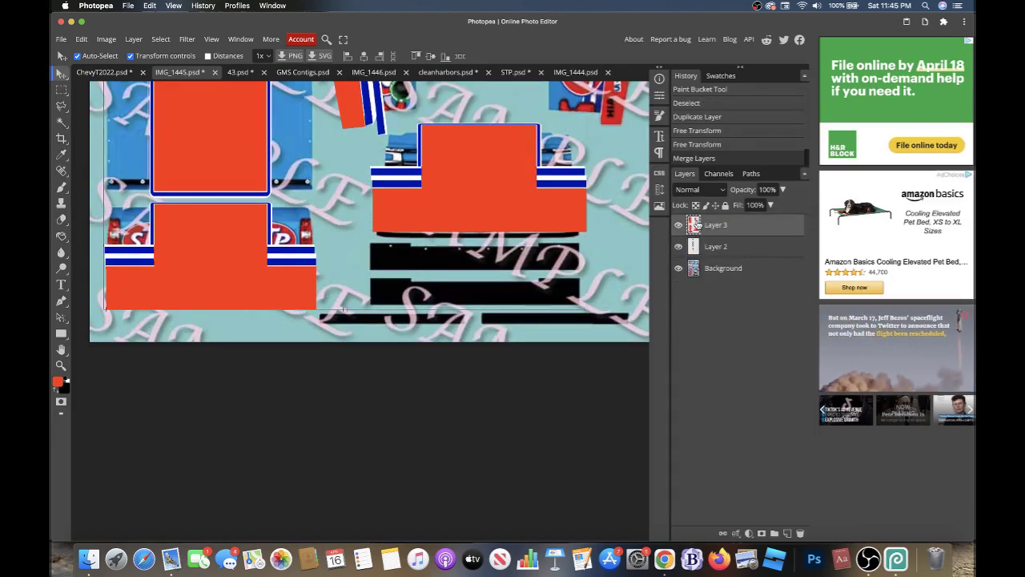
drag(102, 76, 58, 84)
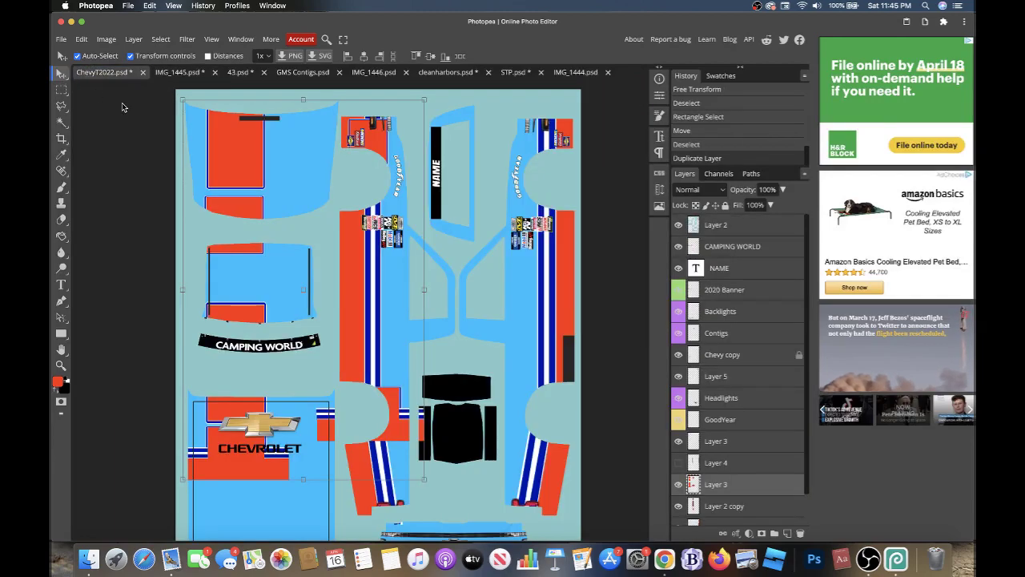
- Enlarge the pasted orange artwork to fit the truck template
scroll(202, 147, down, 3)
mouse_move(299, 303)
mouse_down()
mouse_move(350, 357)
mouse_move(357, 387)
mouse_up()
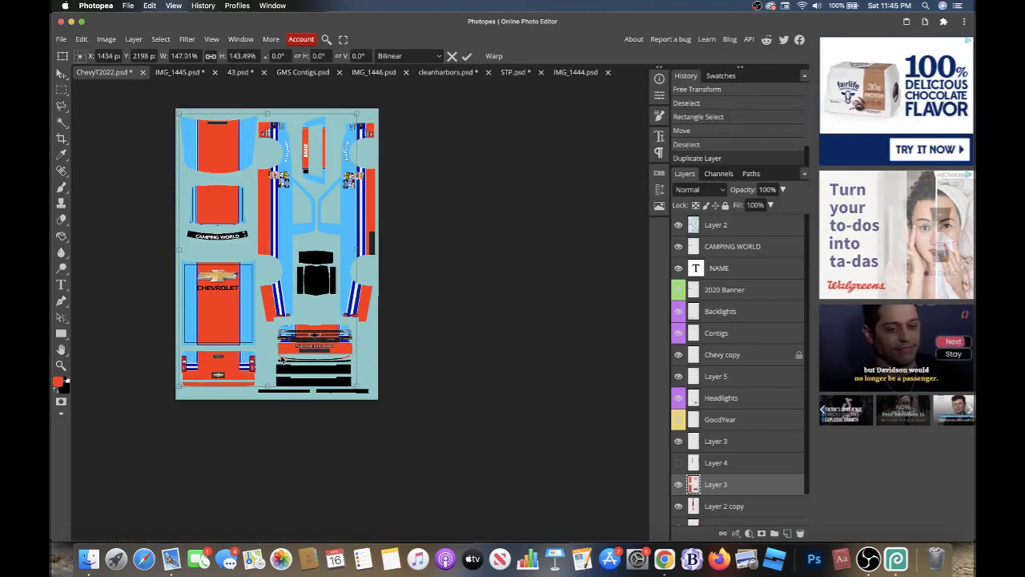
drag(357, 387, 357, 388)
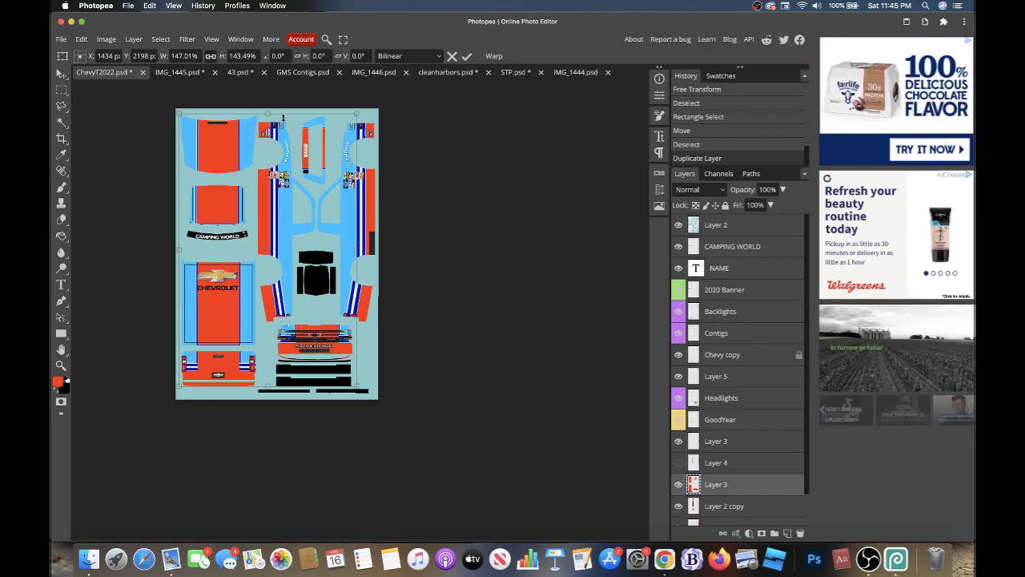
scroll(283, 118, up, 3)
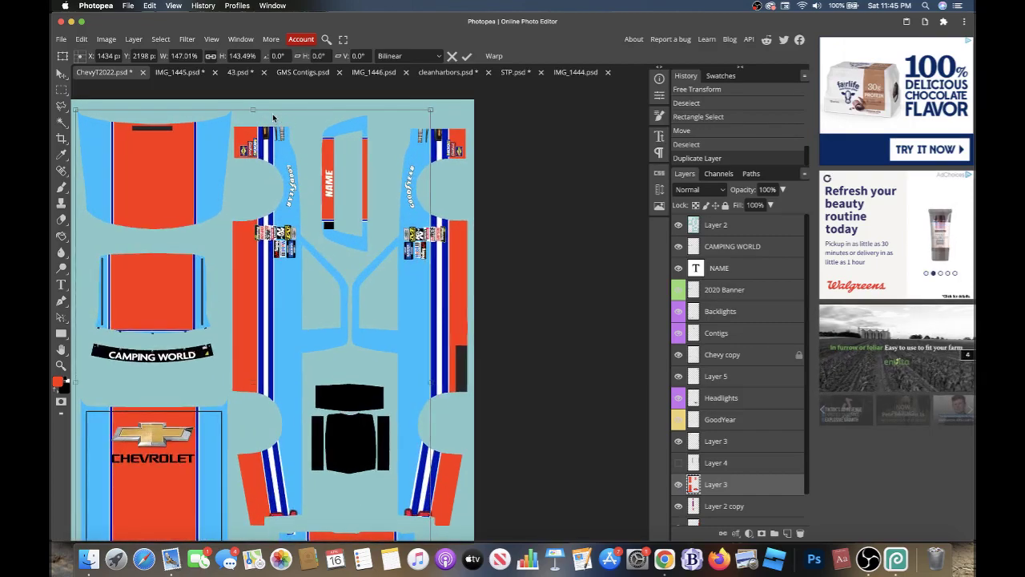
scroll(737, 380, down, 2)
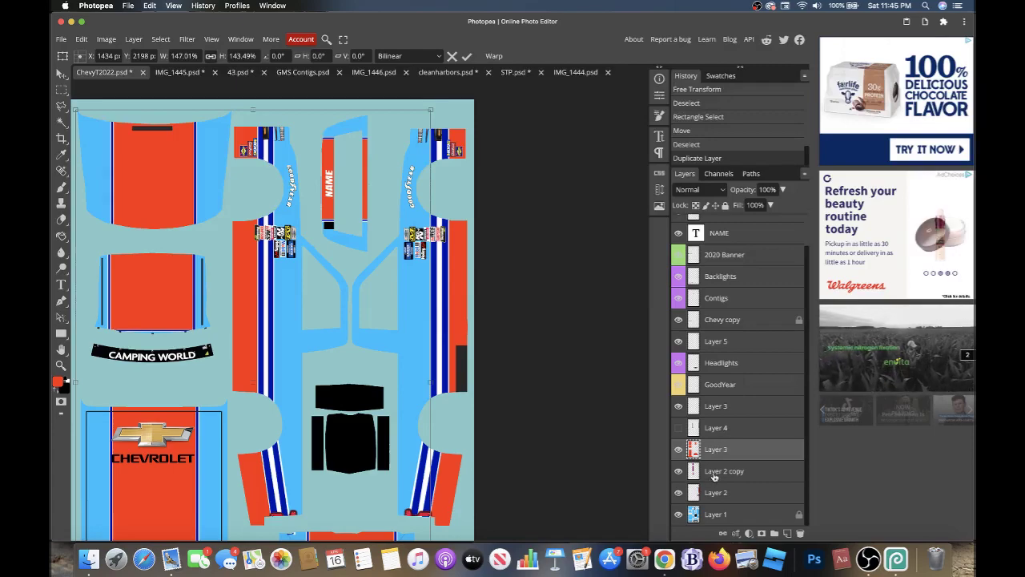
- Copy the black panel onto its own Layer 6, placed above Layer 3
click(62, 120)
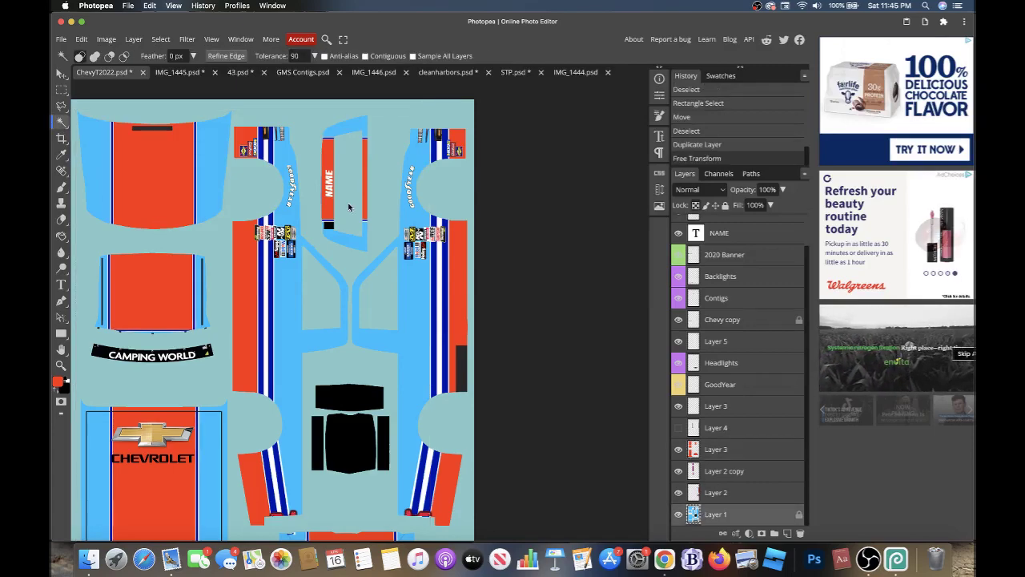
click(327, 207)
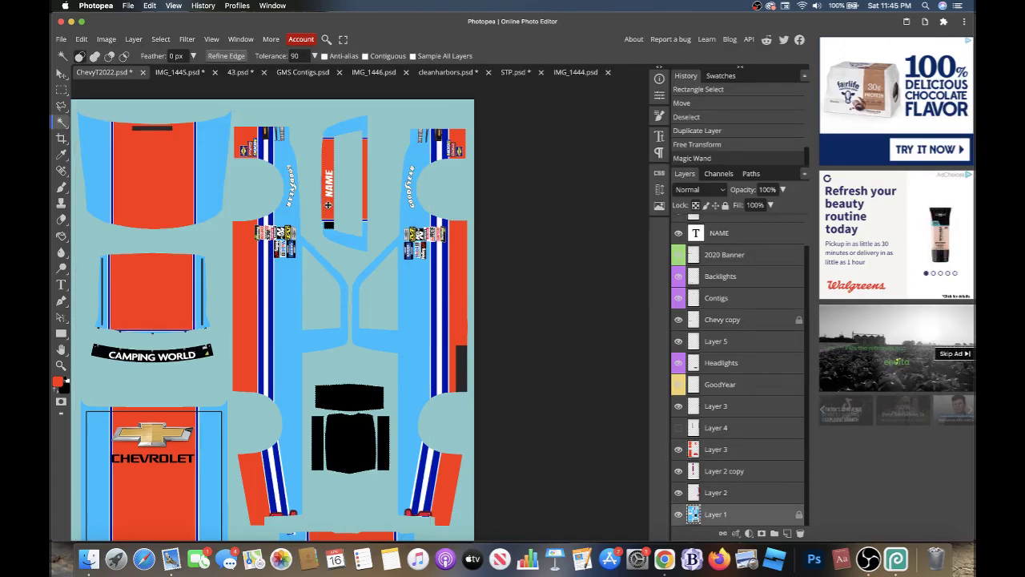
key(ctrl+j)
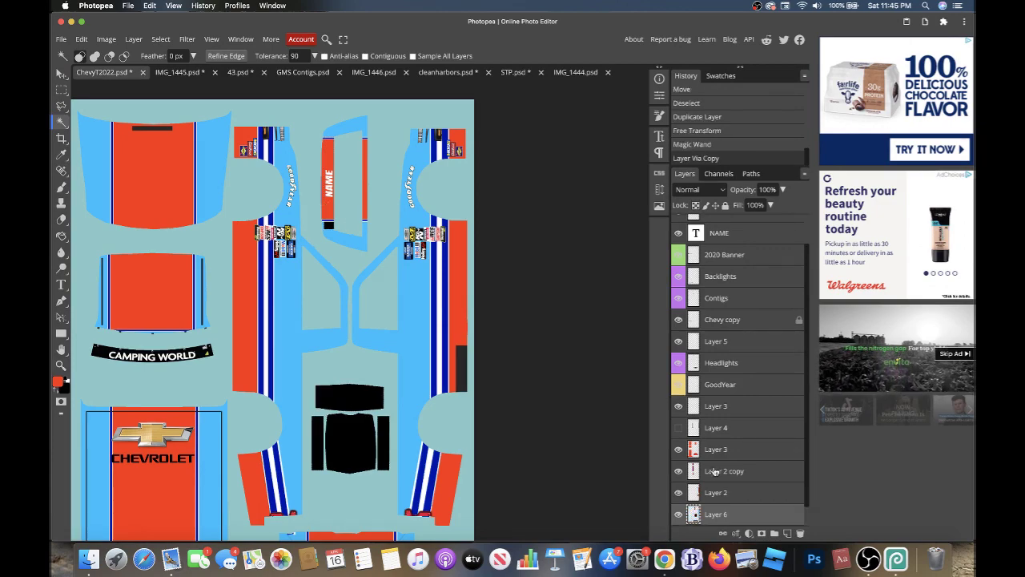
drag(711, 471, 712, 451)
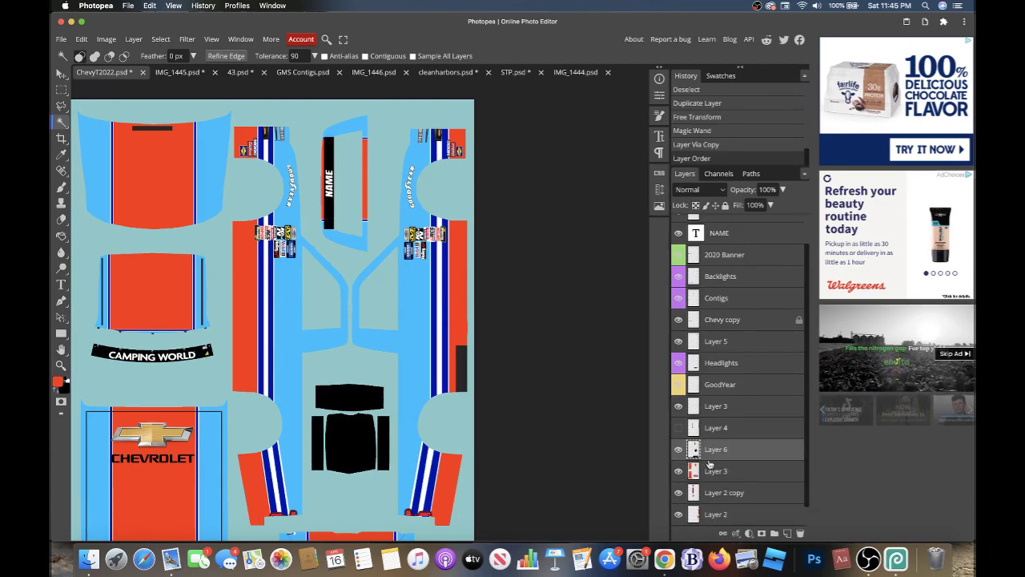
- Widen the Layer 3 design slightly with Free Transform
click(708, 473)
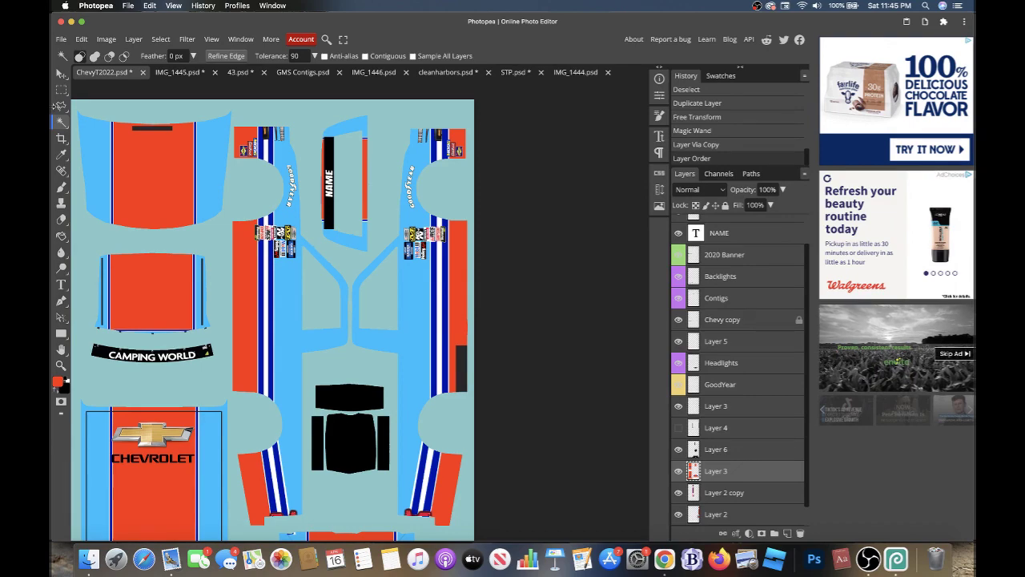
click(62, 72)
scroll(142, 124, left, 2)
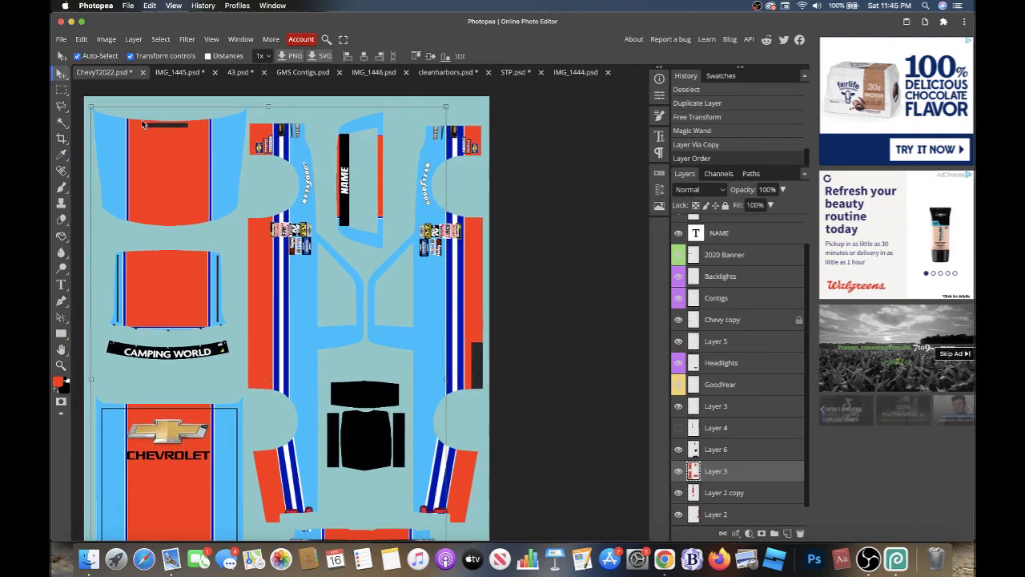
scroll(234, 169, down, 1)
scroll(263, 269, down, 5)
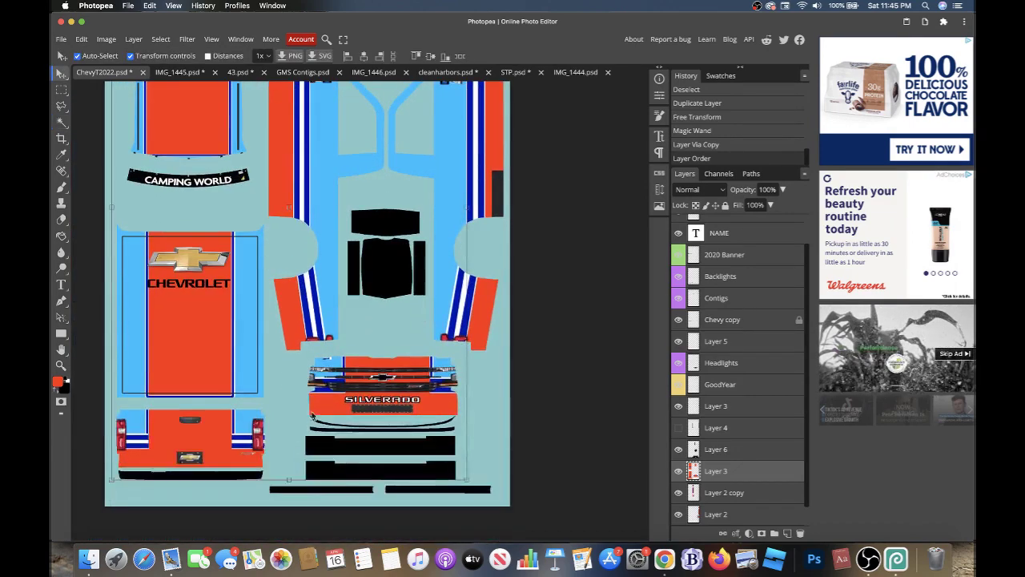
key(ctrl+t)
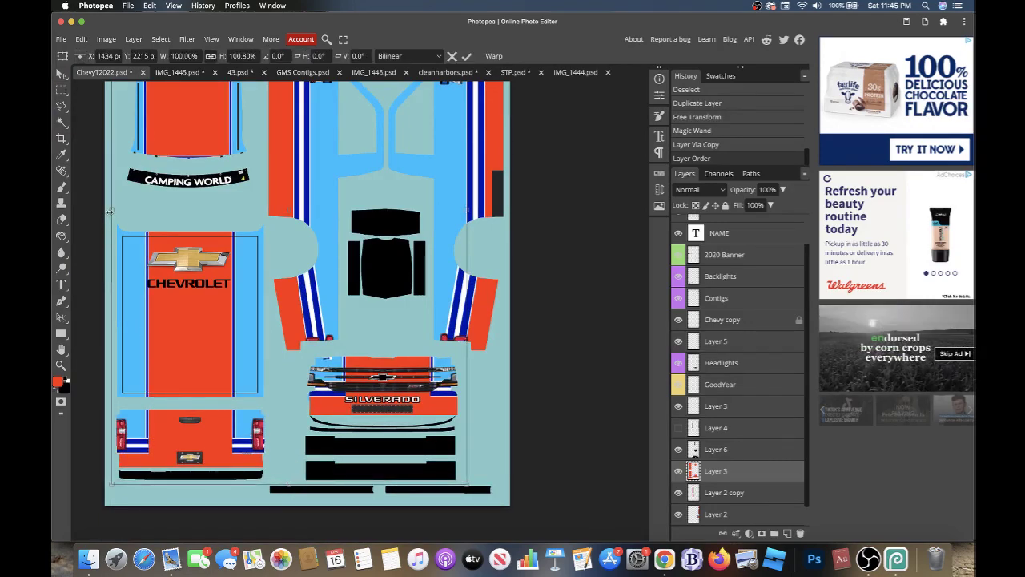
drag(108, 210, 103, 211)
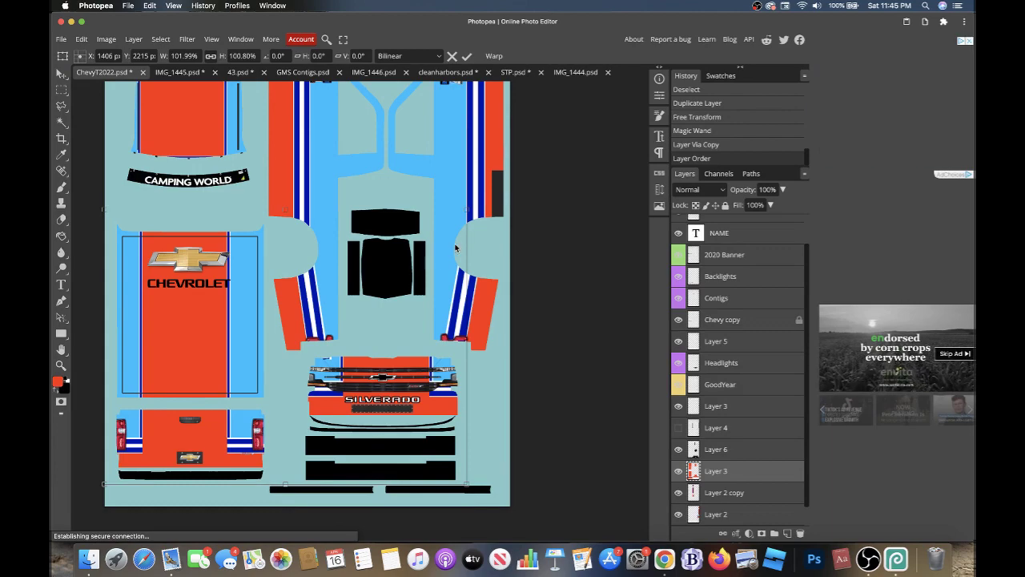
drag(467, 211, 469, 213)
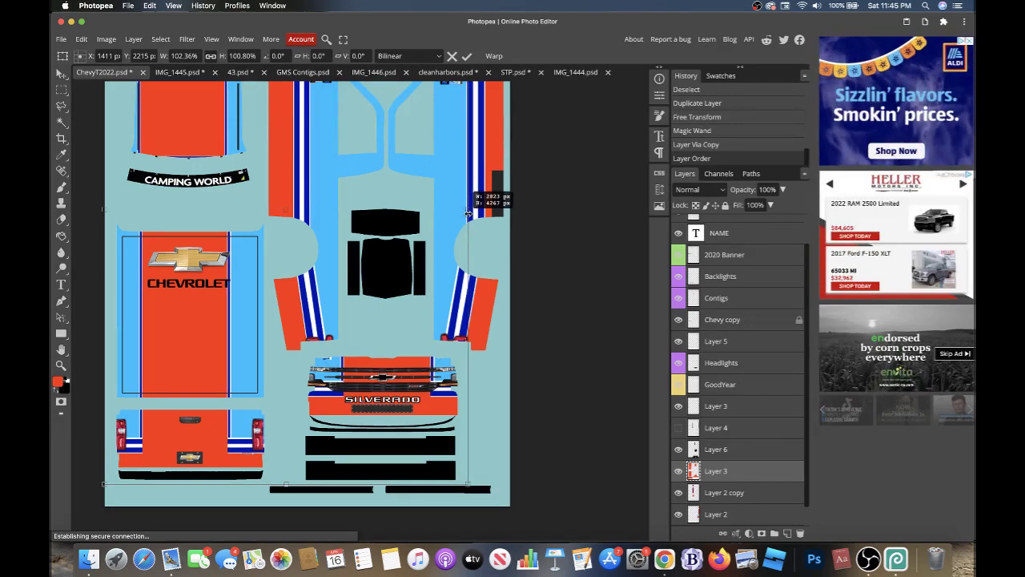
drag(469, 212, 462, 215)
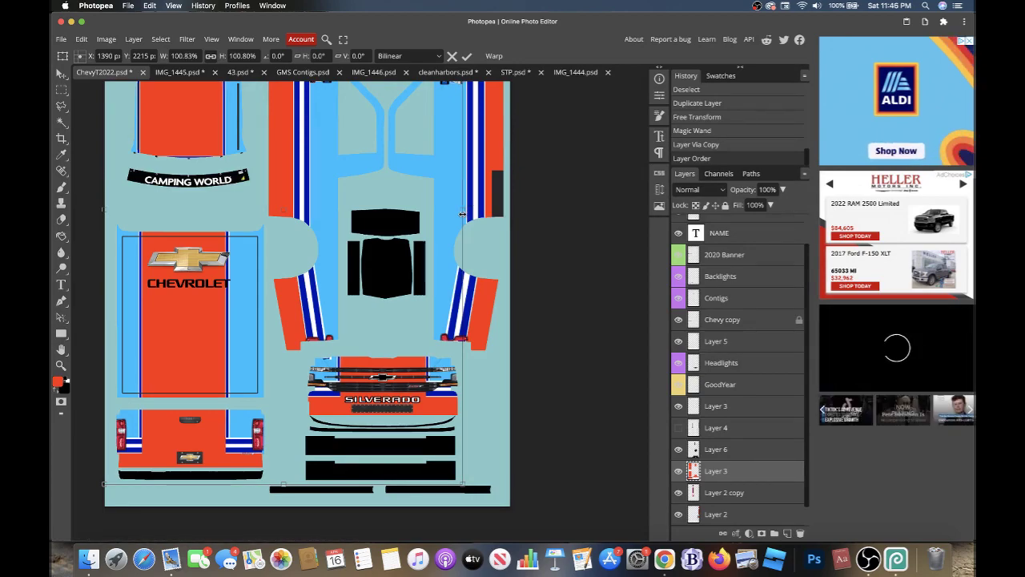
key(Return)
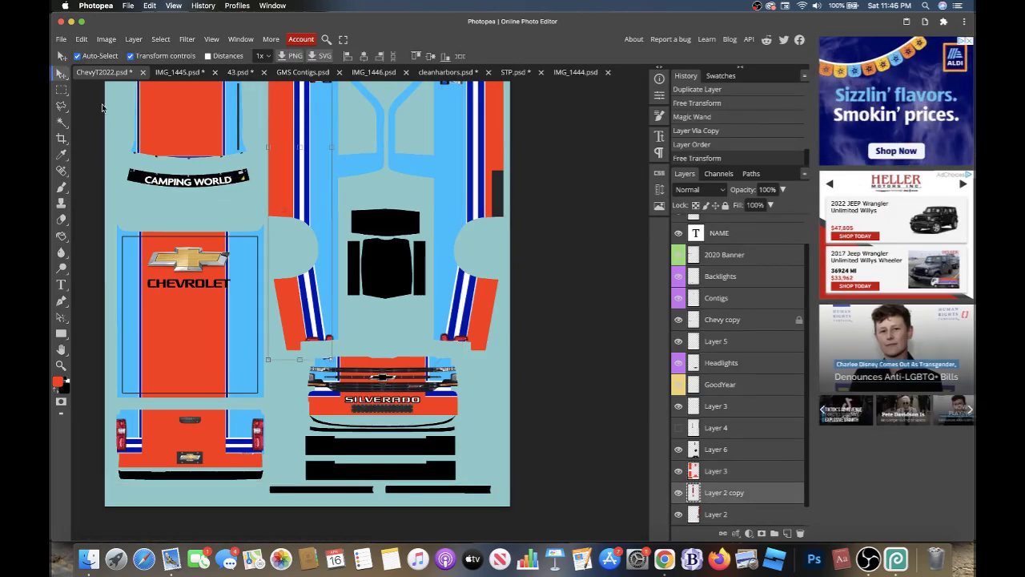
- Delete a small rectangular patch above the grille
key(m)
scroll(344, 376, up, 3)
drag(298, 329, 320, 346)
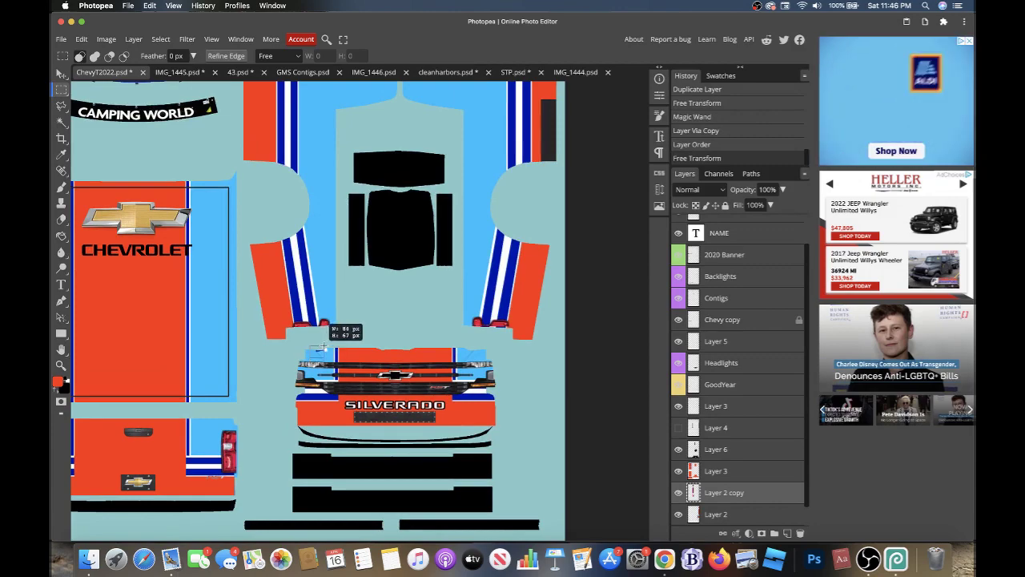
key(Delete)
key(ctrl+d)
scroll(327, 344, down, 3)
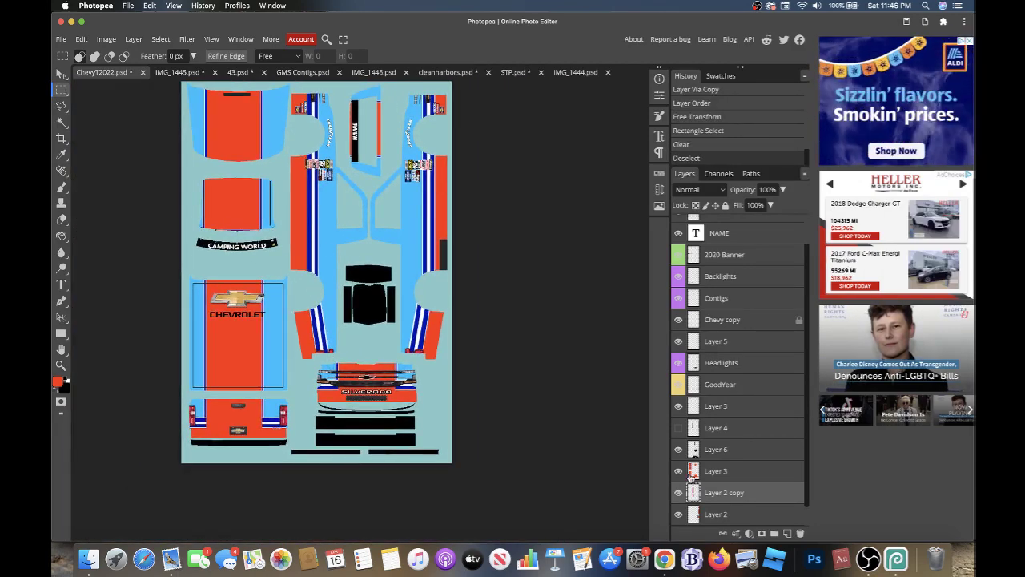
- Marquee the left column of the Layer 3 design
click(694, 473)
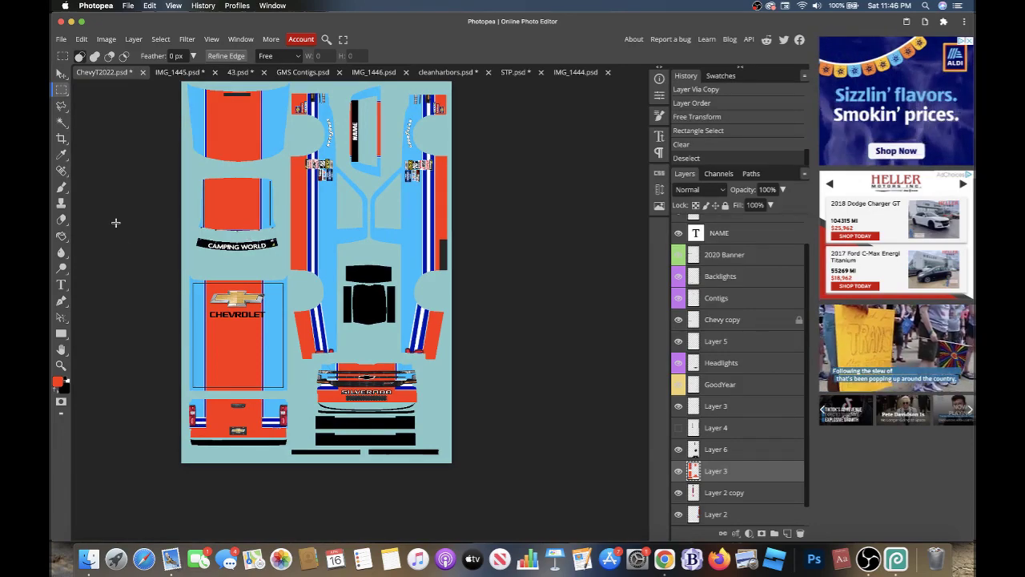
drag(181, 445, 290, 84)
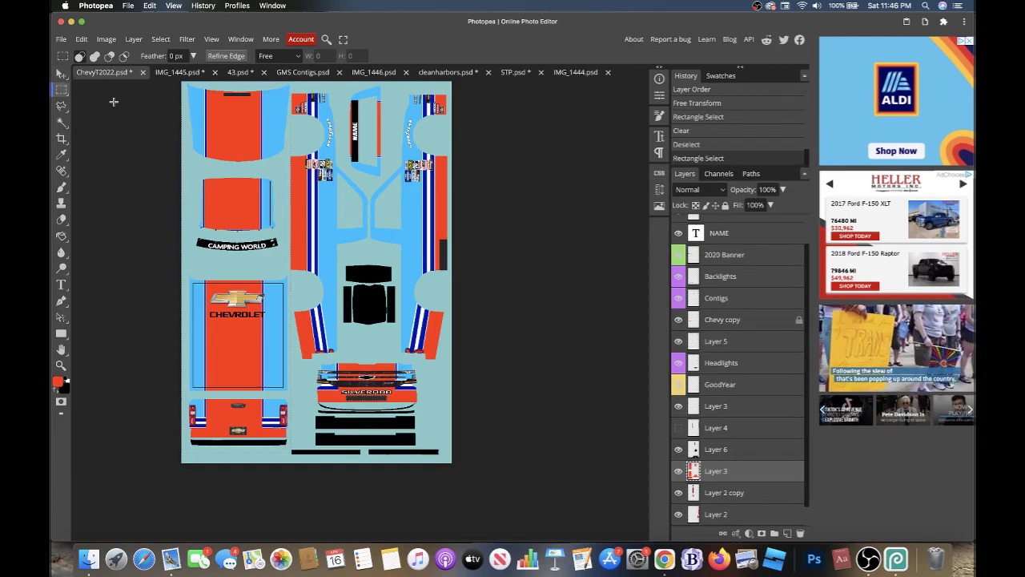
mouse_move(113, 102)
mouse_down()
mouse_move(269, 484)
mouse_move(282, 481)
mouse_up()
- Nudge the left column down and stretch it slightly taller
click(65, 77)
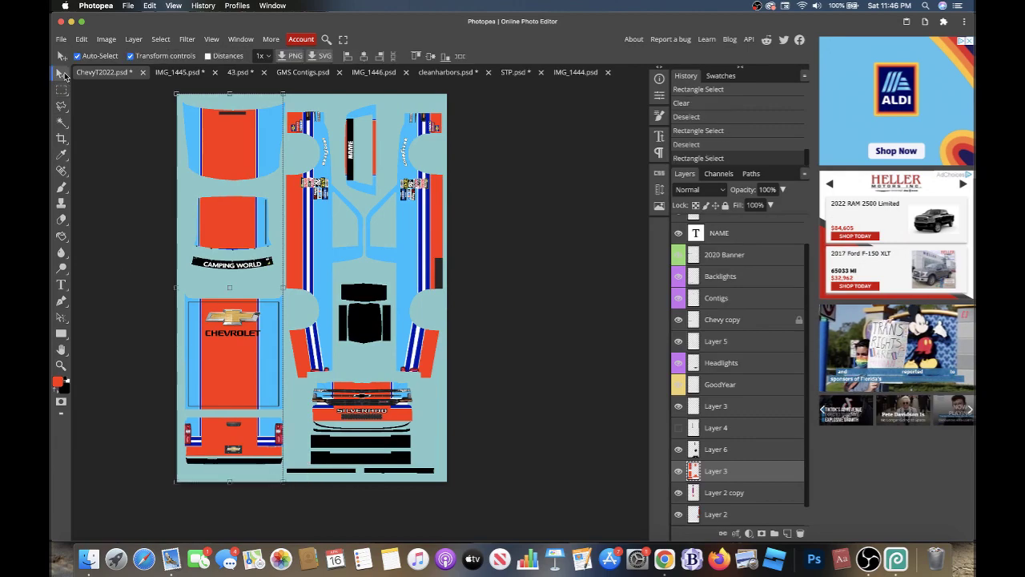
key(Down)
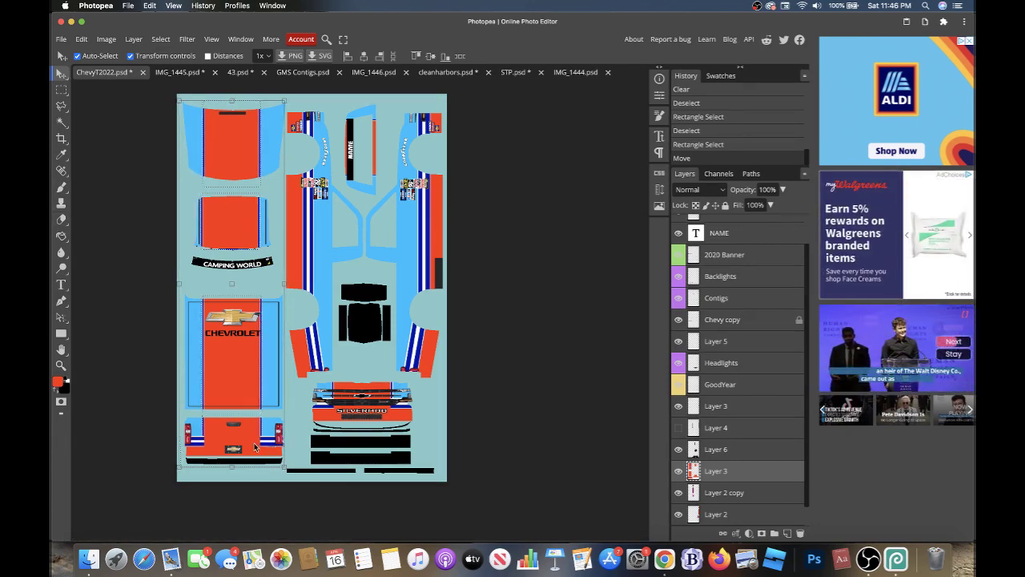
key(ctrl+t)
drag(232, 469, 231, 476)
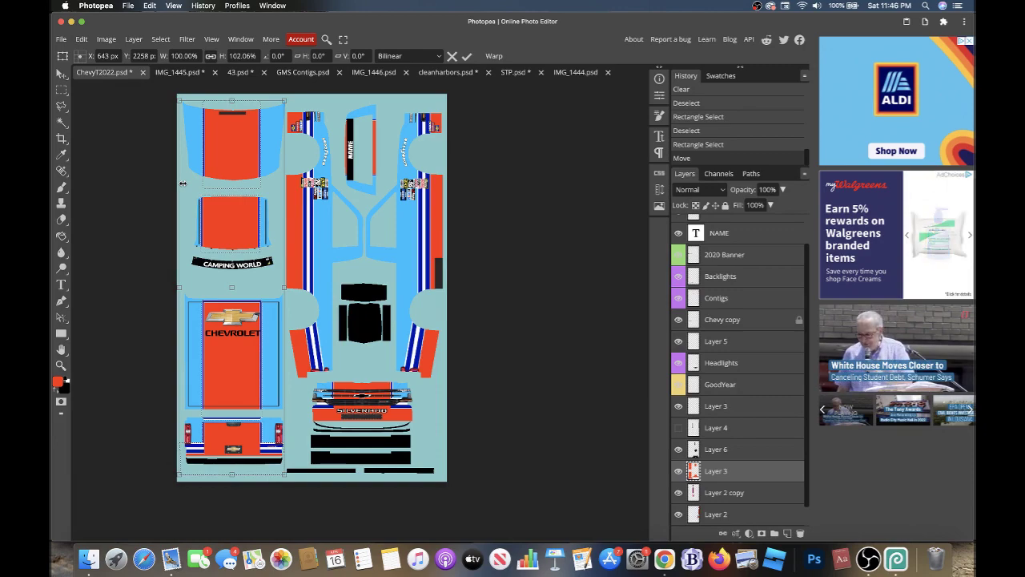
drag(232, 98, 232, 98)
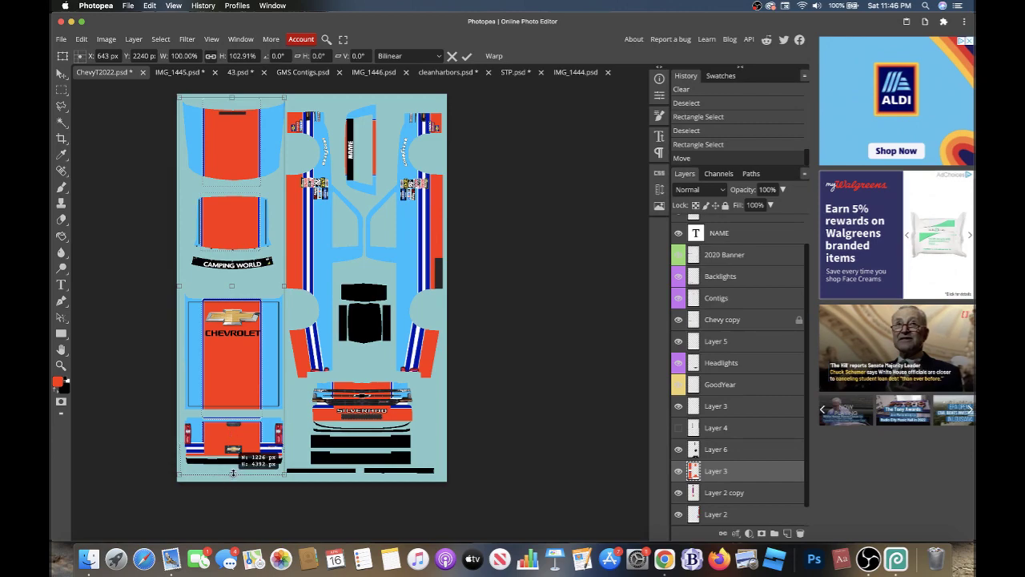
drag(233, 473, 233, 471)
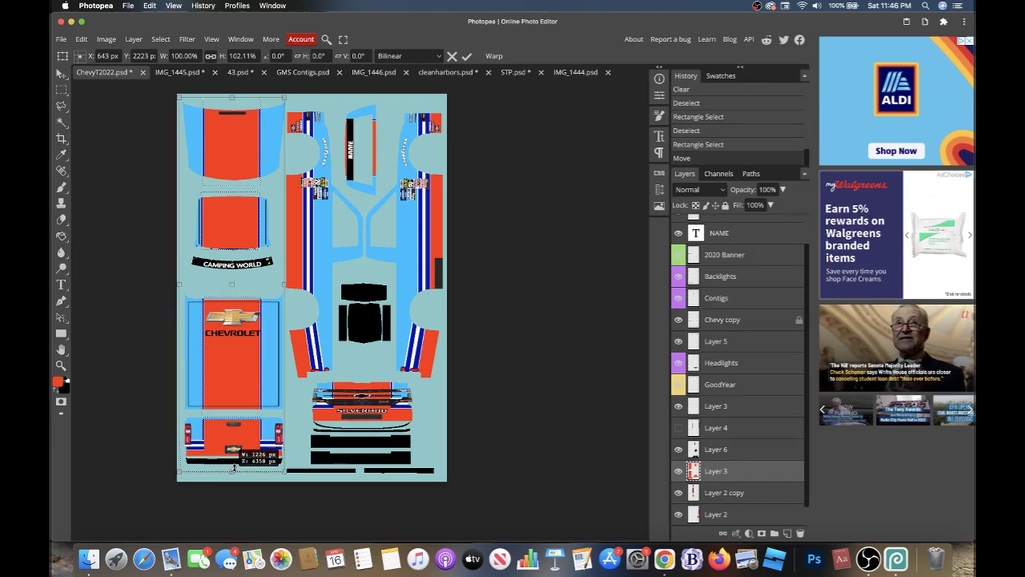
drag(234, 467, 235, 469)
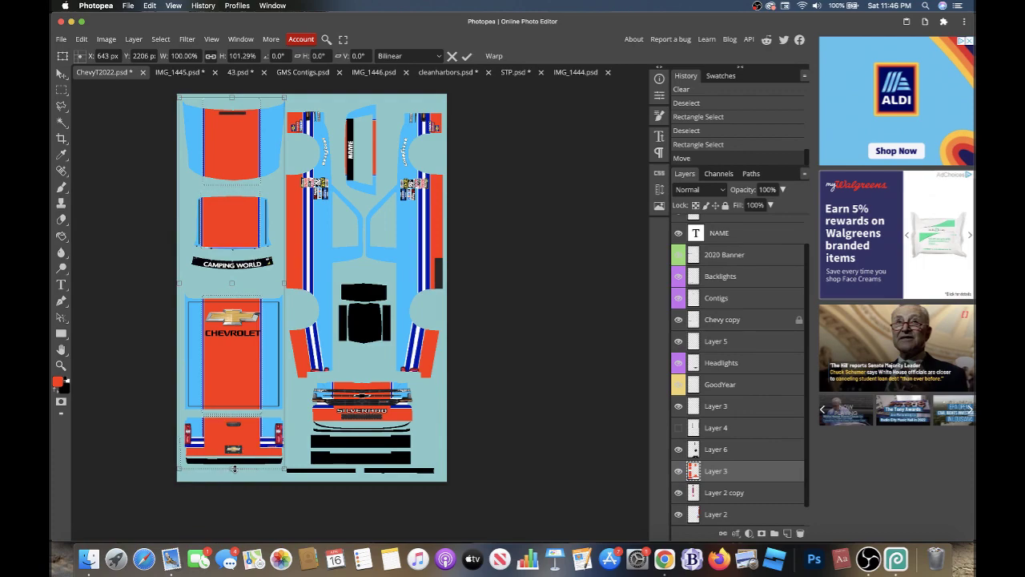
key(Return)
key(ctrl+d)
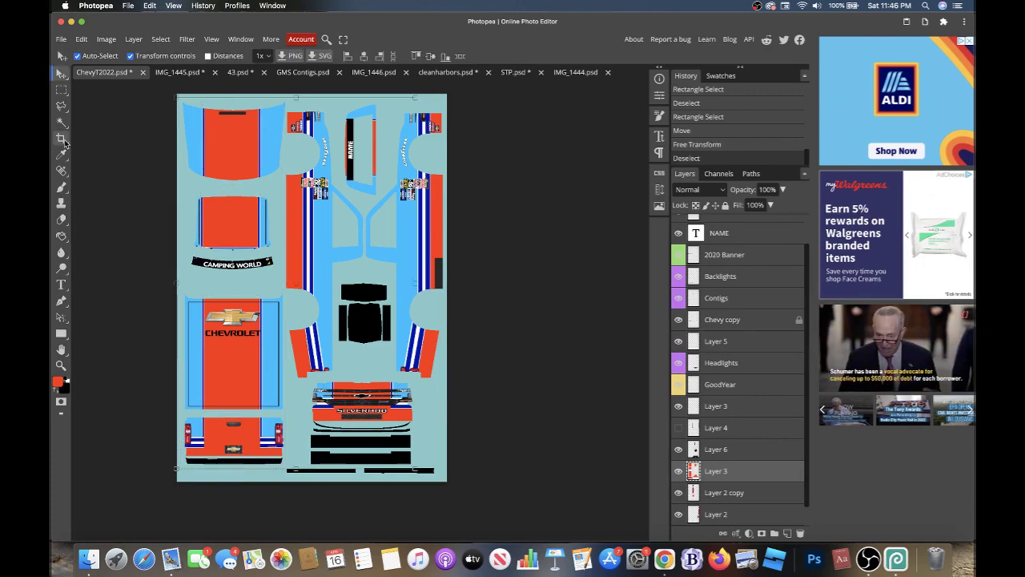
- Shift the hood panel area right and stretch it slightly taller
click(62, 90)
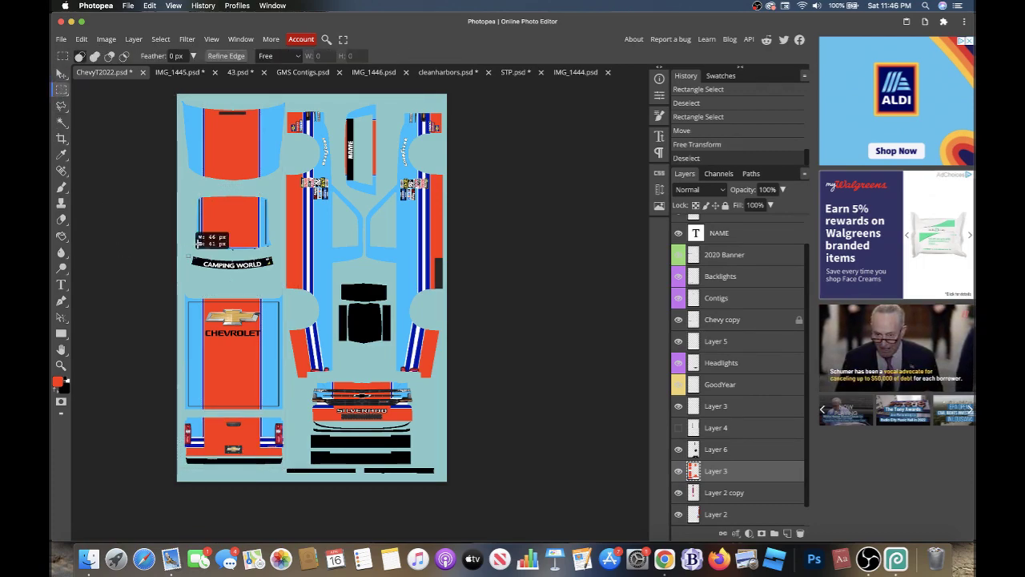
drag(197, 242, 274, 104)
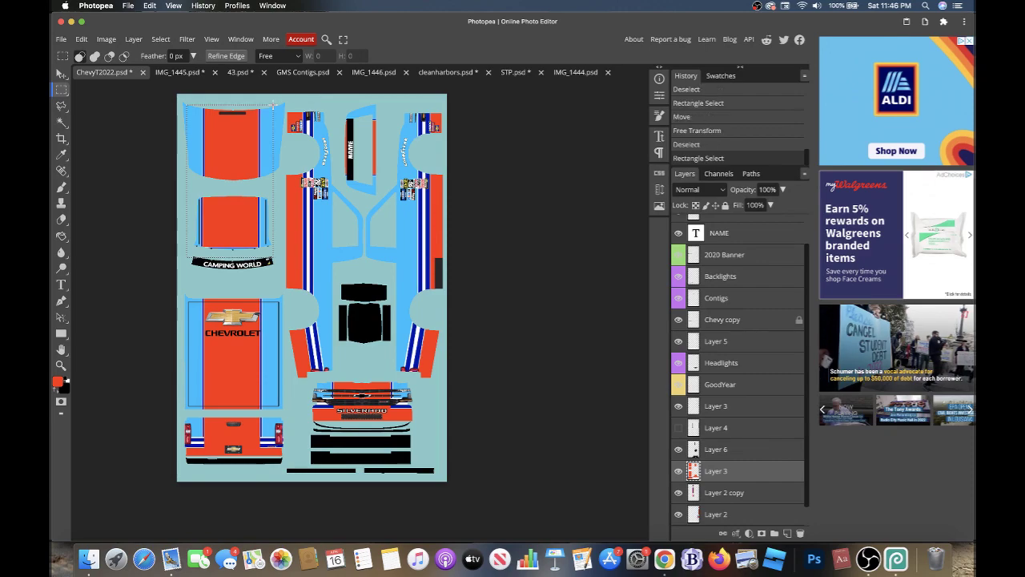
click(59, 75)
key(Right)
key(Right)
key(Right)
key(Right)
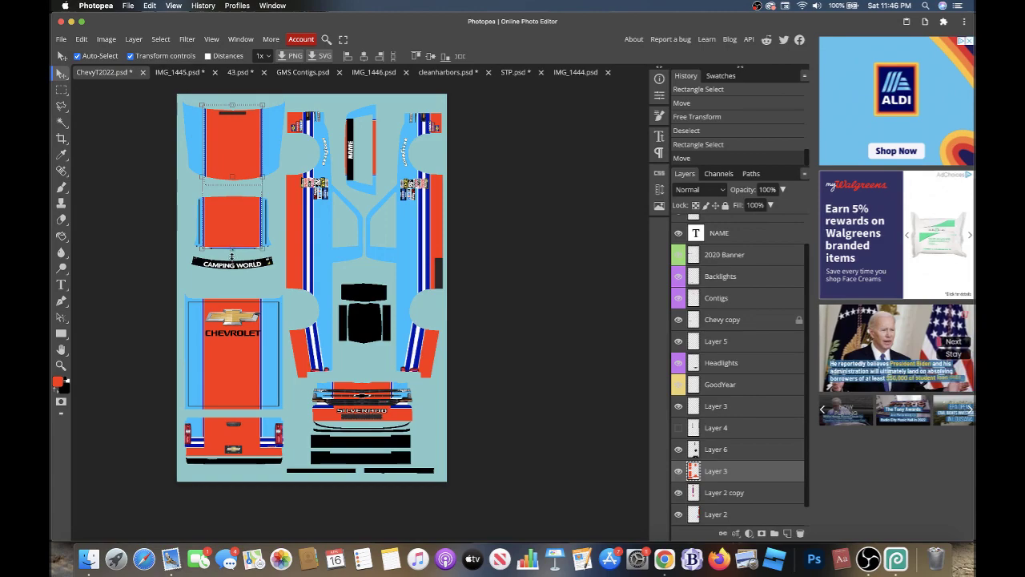
drag(231, 256, 232, 257)
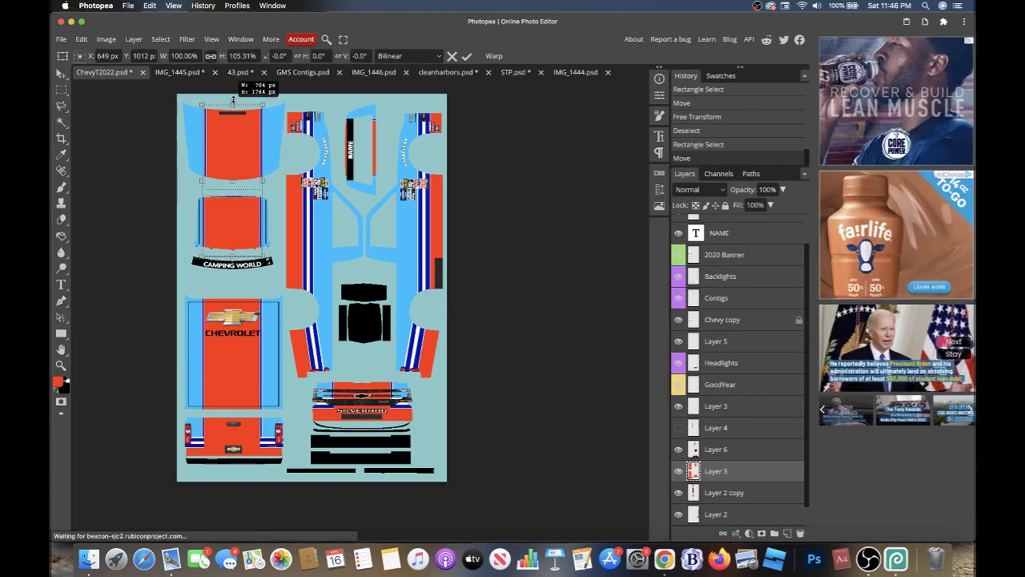
drag(232, 104, 233, 99)
key(Return)
key(ctrl+d)
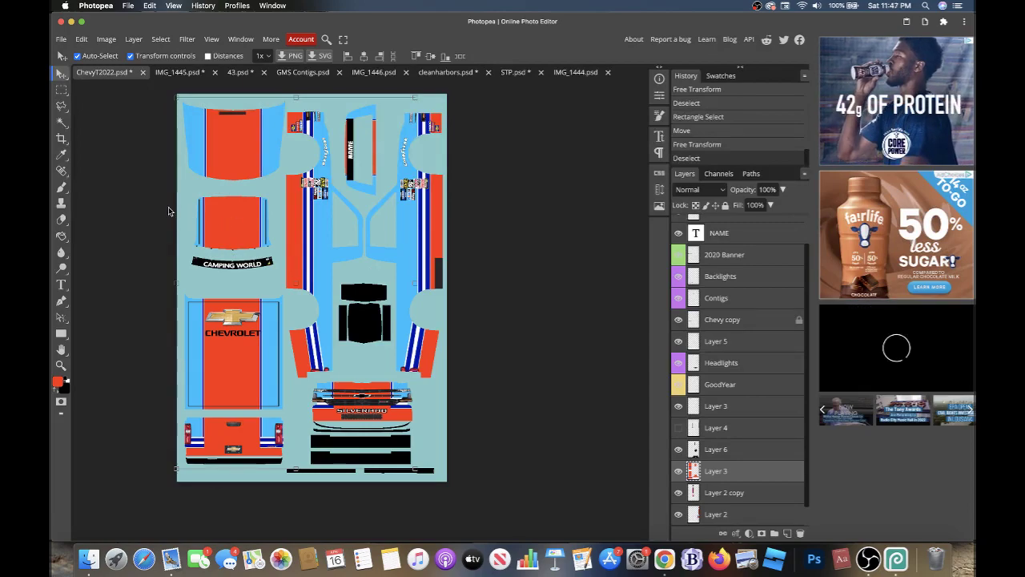
- Nudge the lower-left CHEVROLET panel section right to align with its truck piece
click(61, 89)
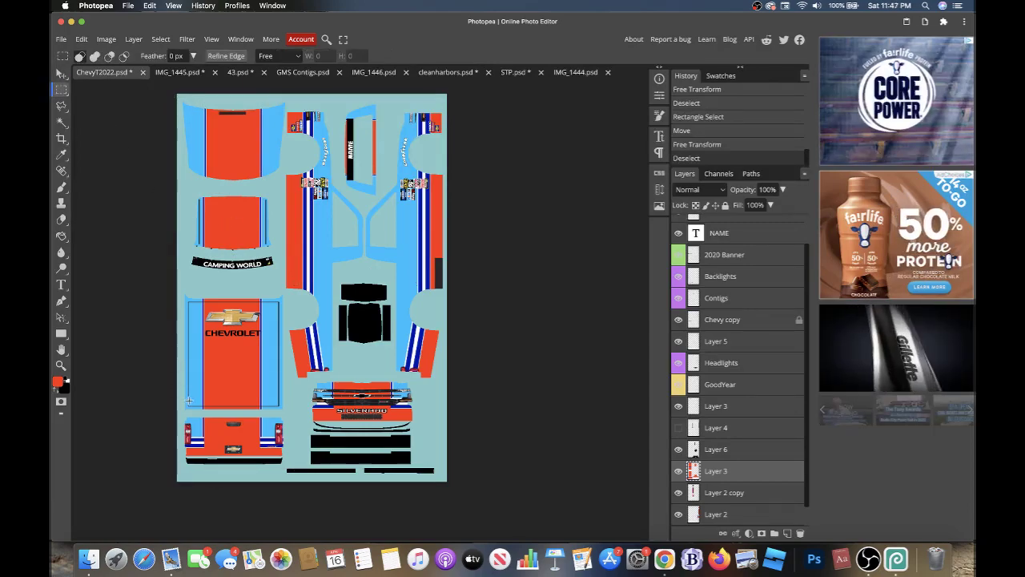
drag(193, 413, 244, 357)
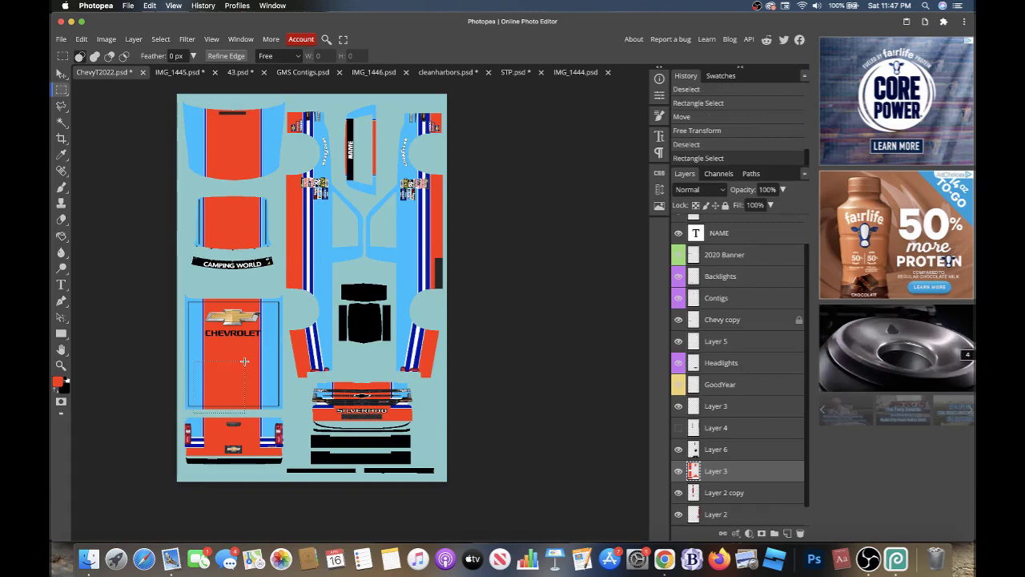
drag(429, 481, 284, 293)
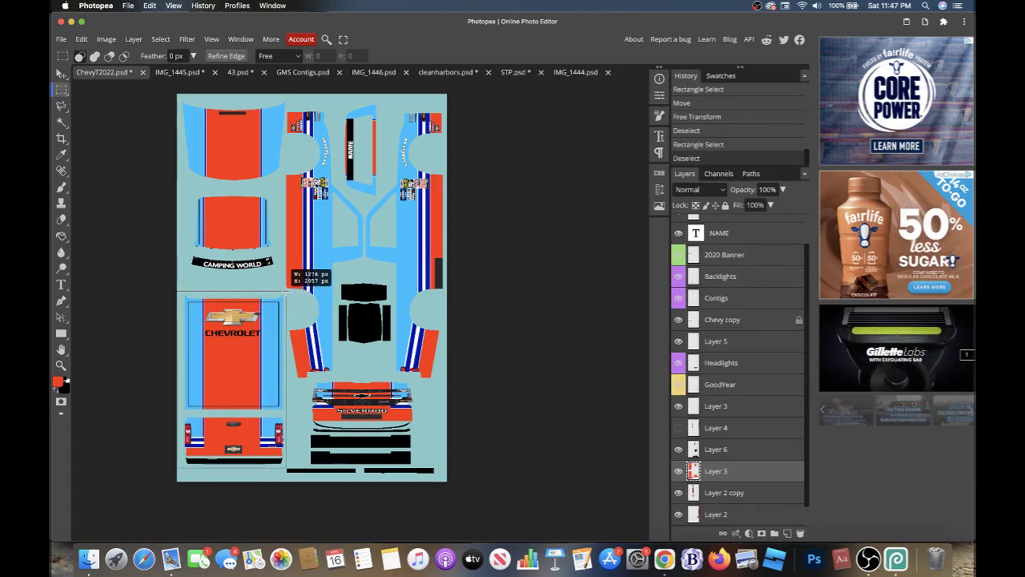
click(59, 74)
key(Right)
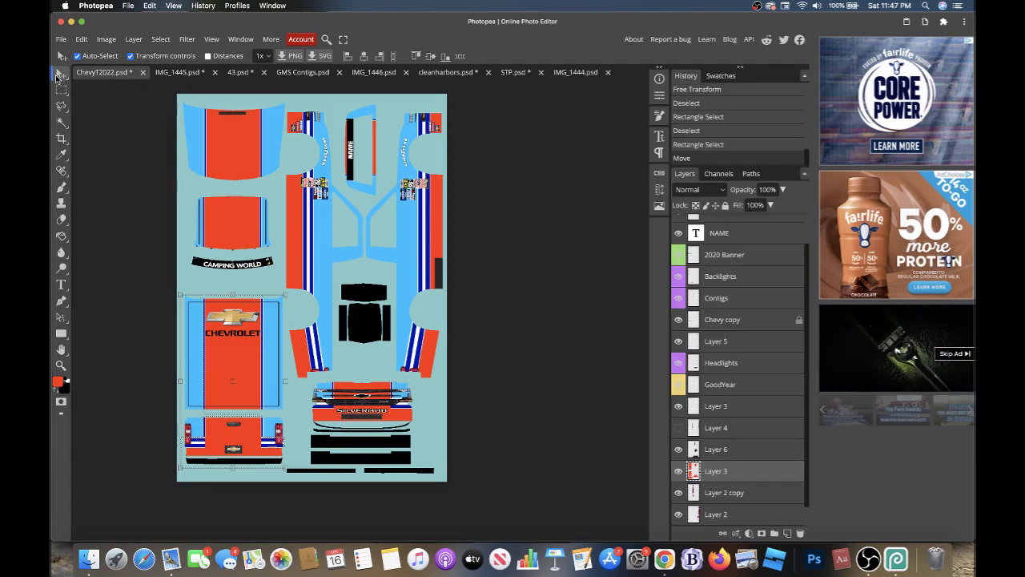
key(ctrl+d)
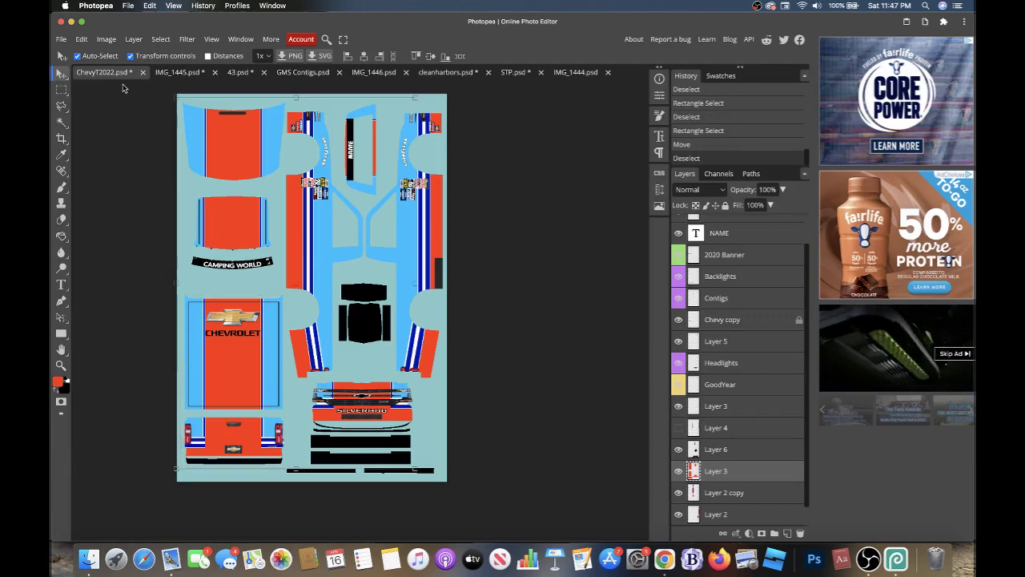
- Rename the ChevyT2022 document to 43_STPDEMO
double_click(105, 75)
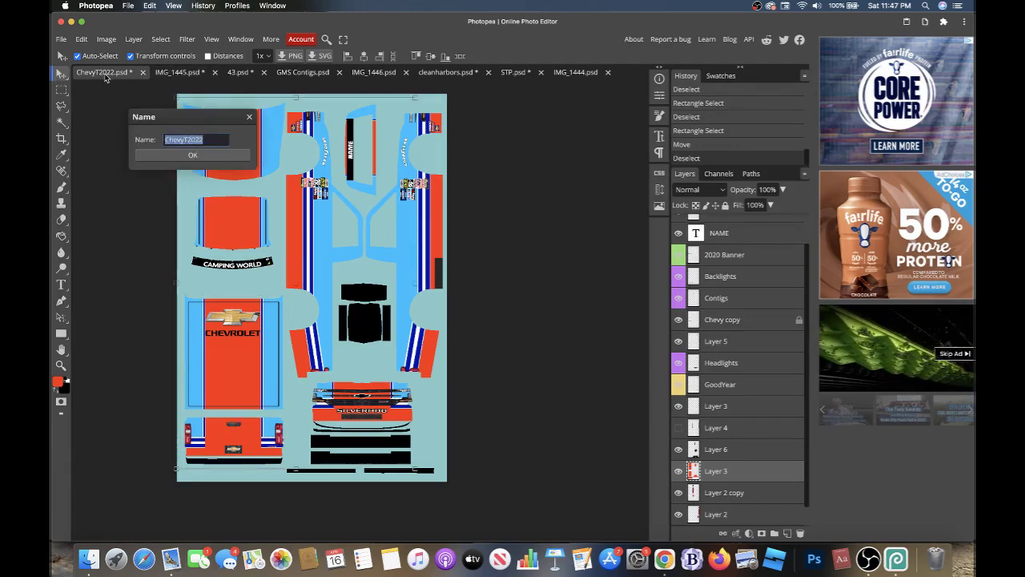
key(BackSpace)
text(43_ST)
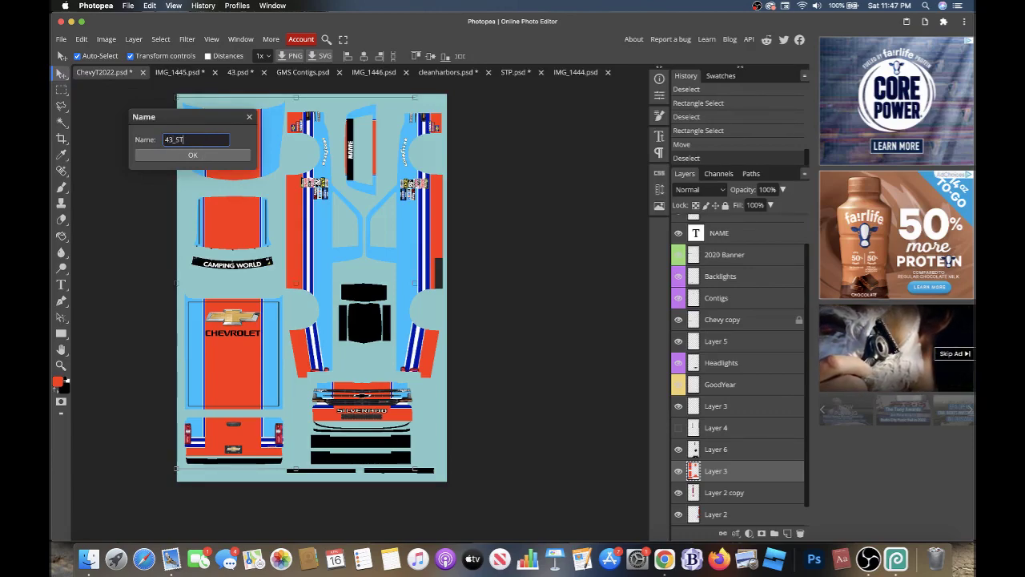
text(PDEMO)
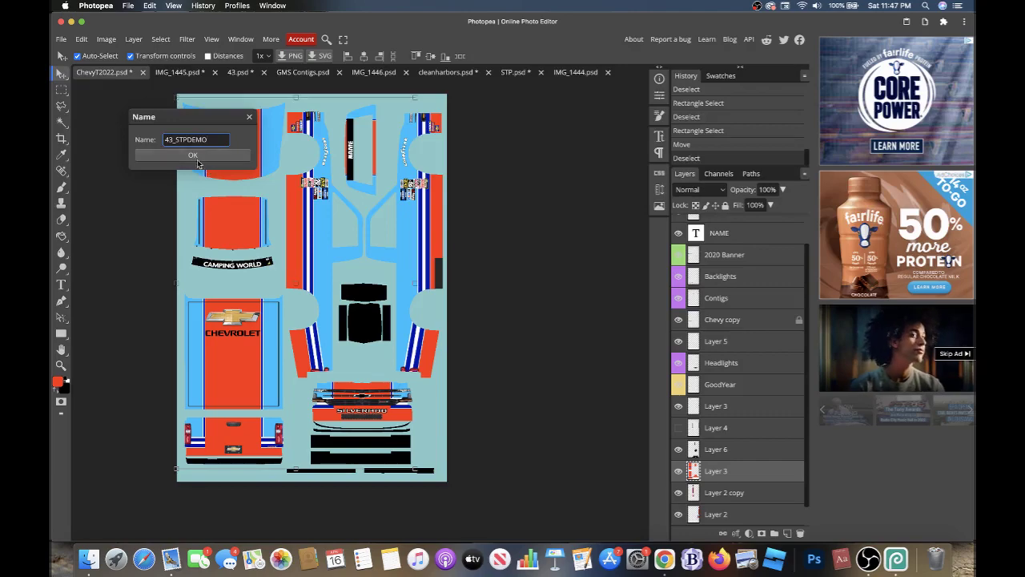
key(Return)
- Save the document as a PSD file on the Desktop
click(61, 39)
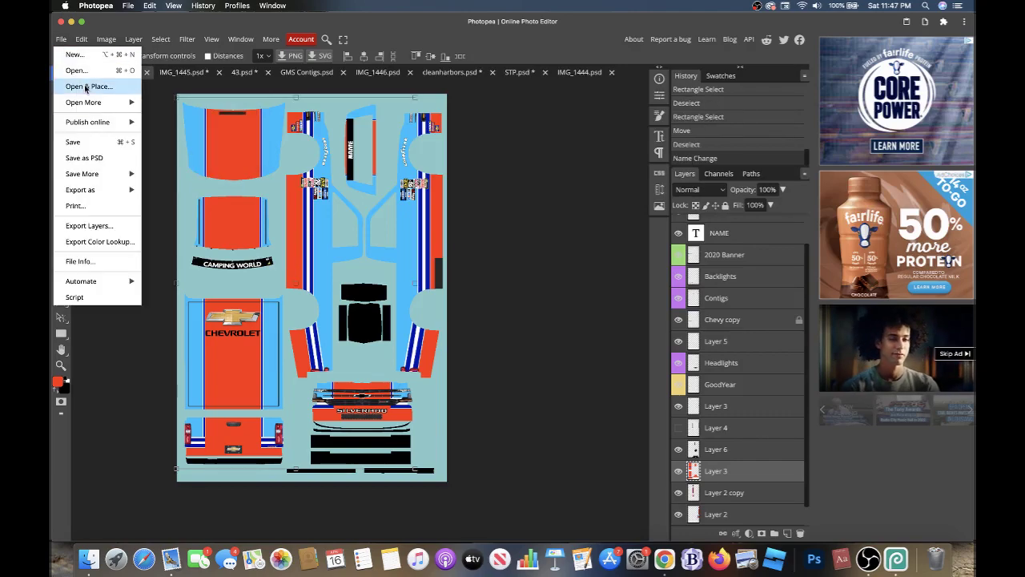
click(98, 159)
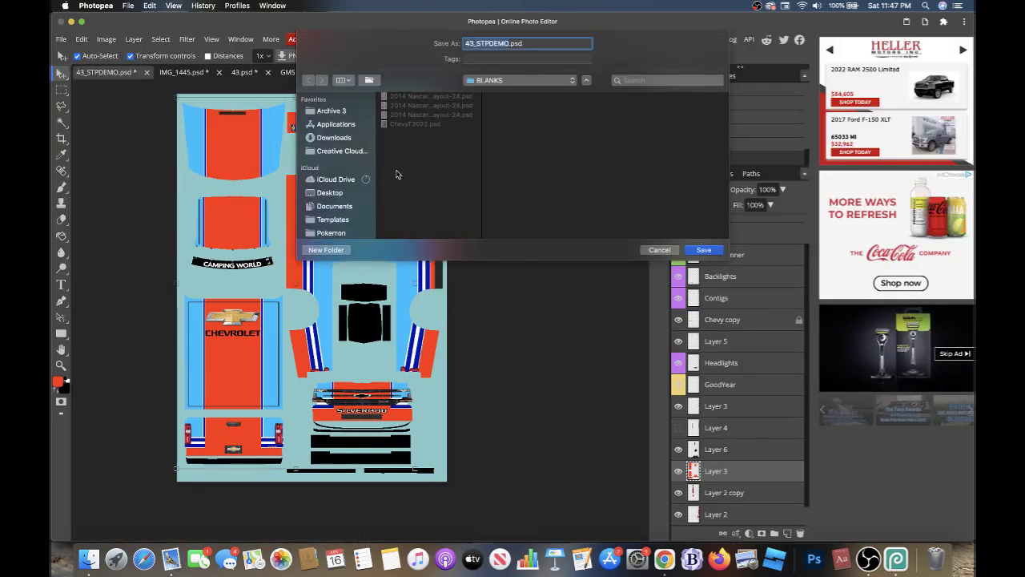
click(330, 192)
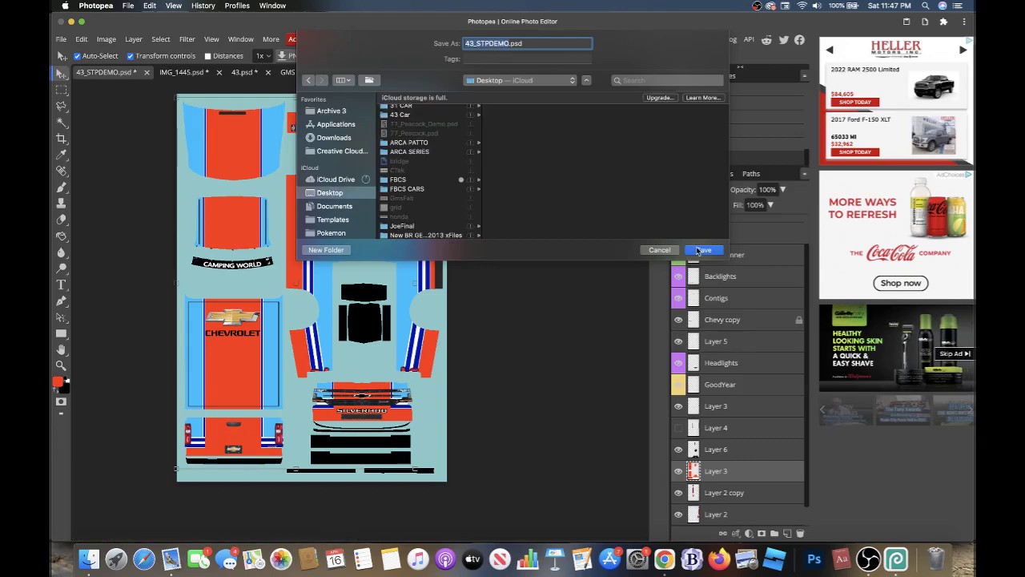
click(698, 251)
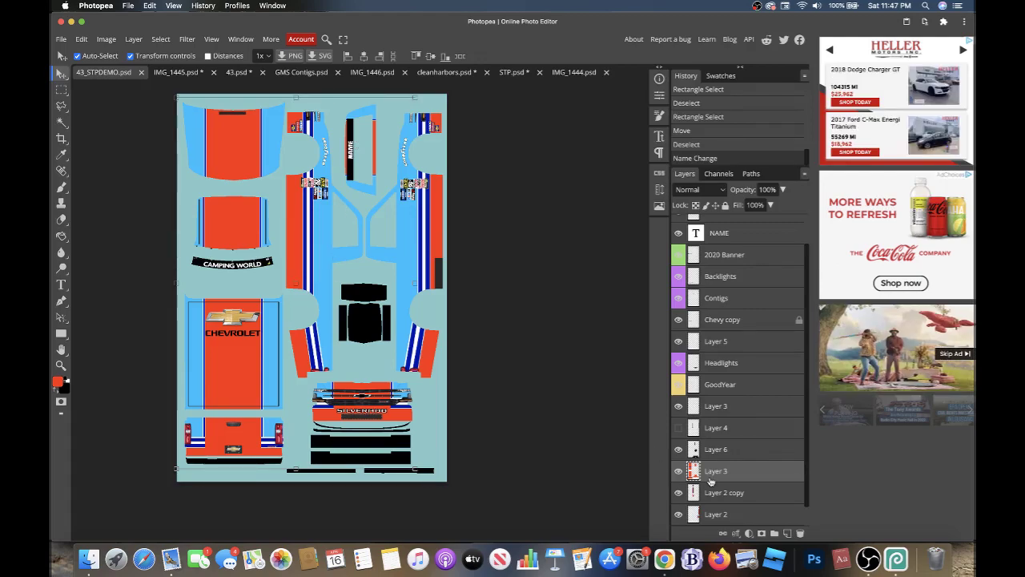
- Nudge the NAME roof strip slightly to the right
click(61, 92)
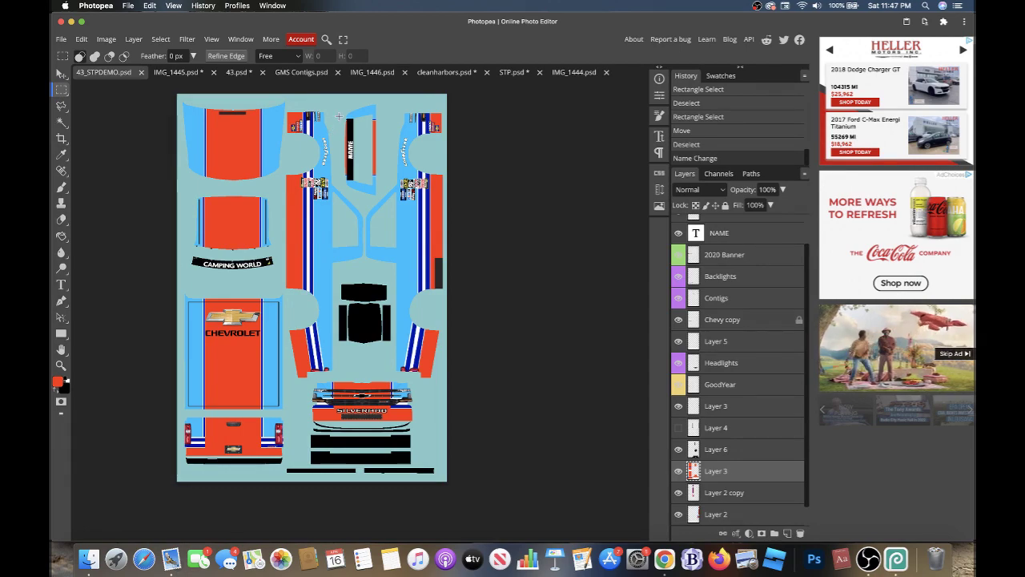
drag(339, 117, 379, 177)
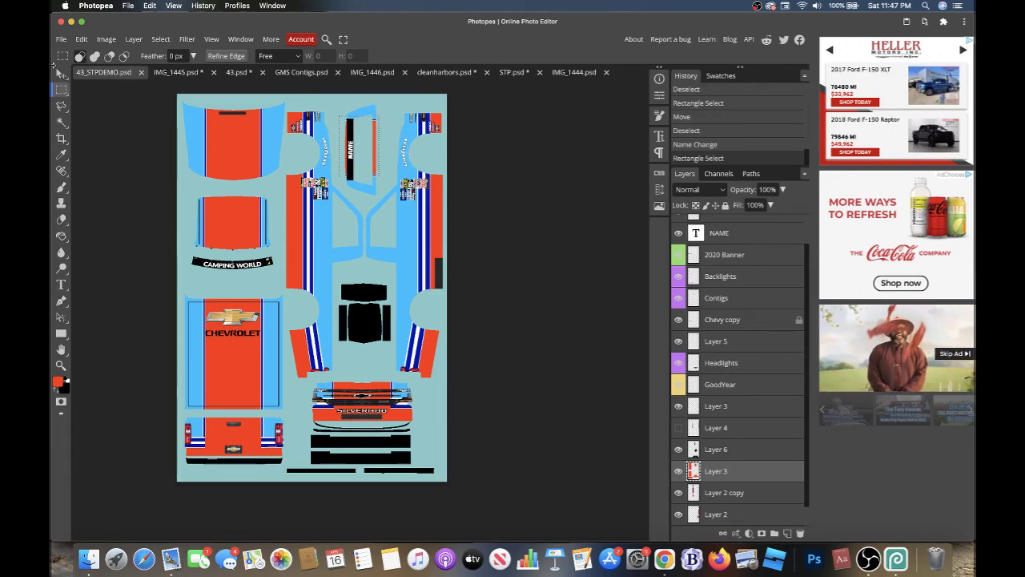
click(61, 72)
key(Right)
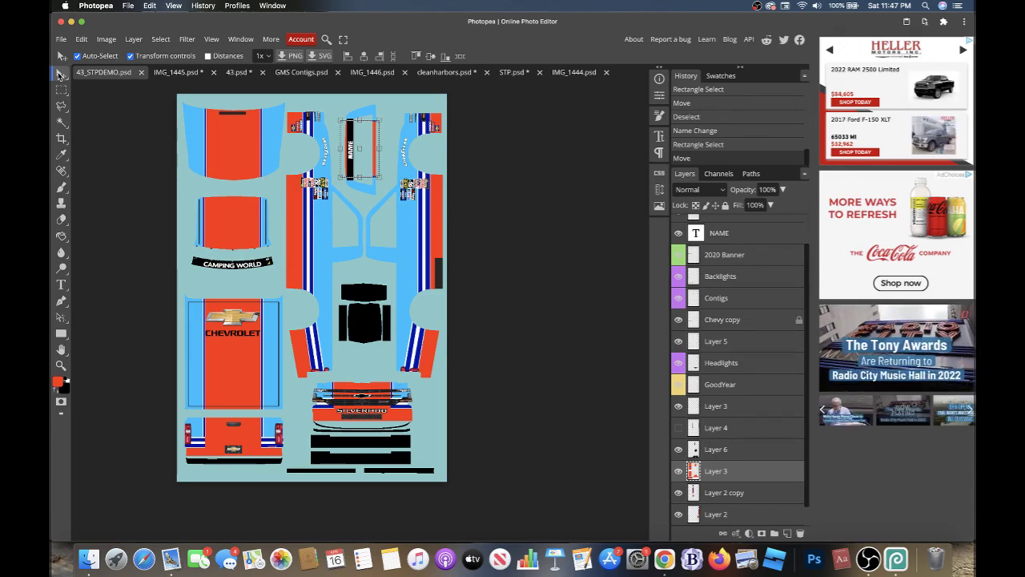
key(ctrl+d)
- Nudge the bottom-left tailgate artwork slightly down
scroll(211, 137, down, 1)
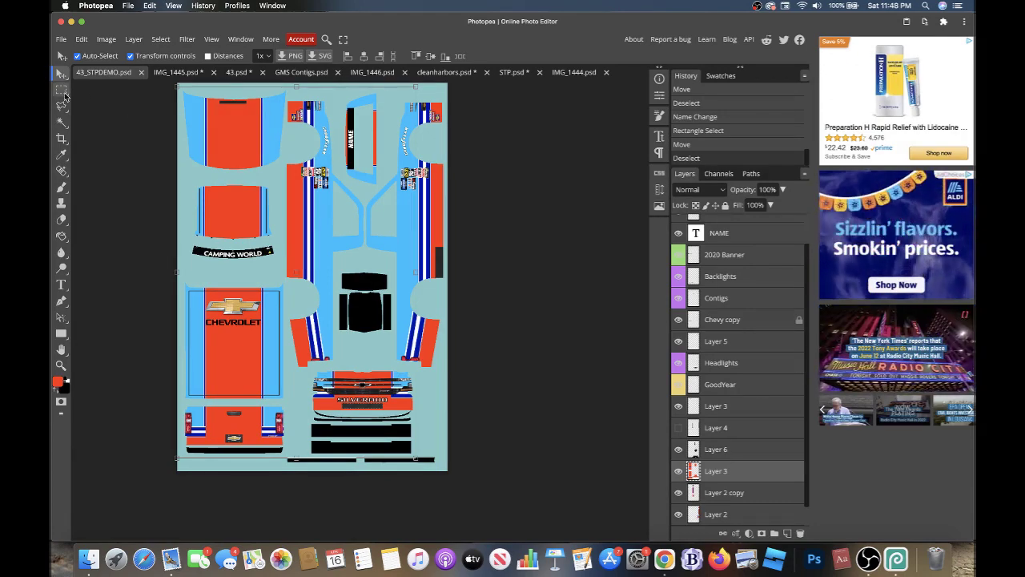
key(m)
drag(177, 465, 293, 405)
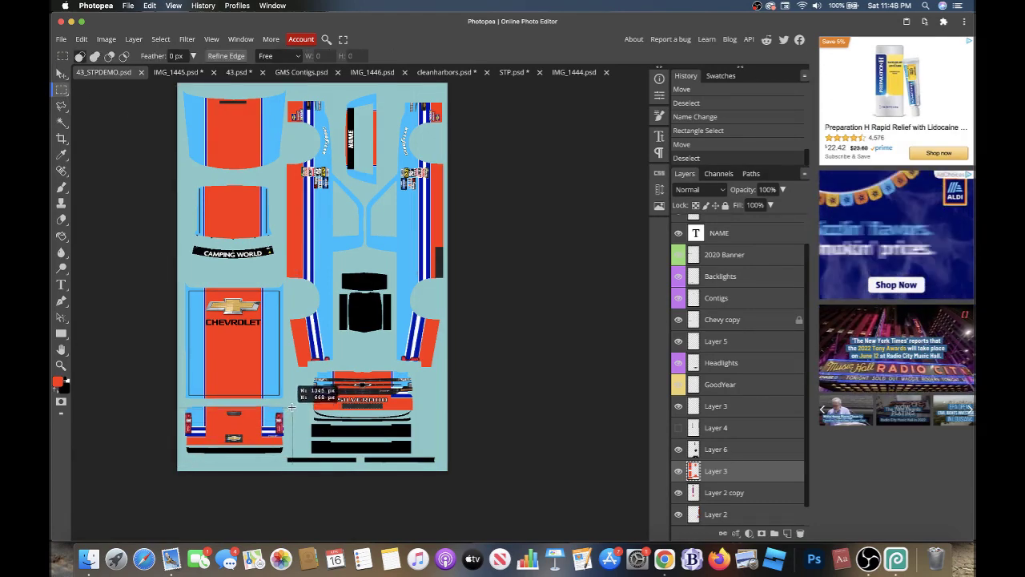
click(62, 73)
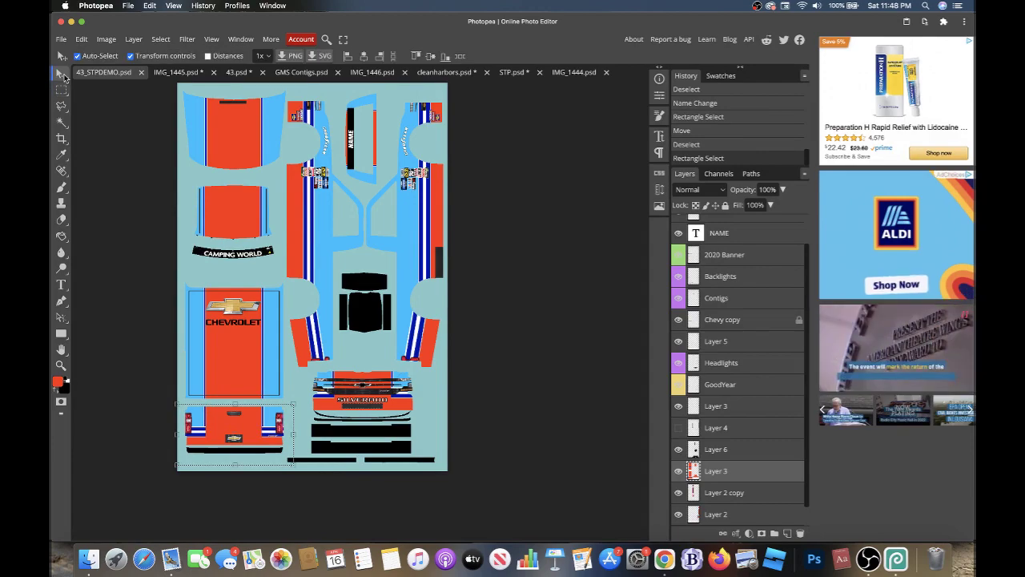
key(Down)
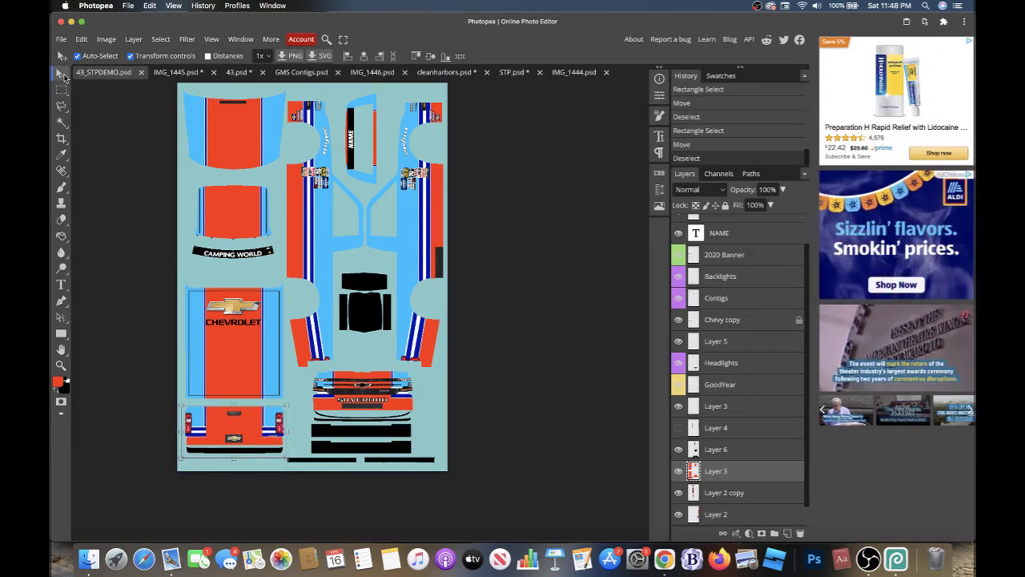
key(ctrl+d)
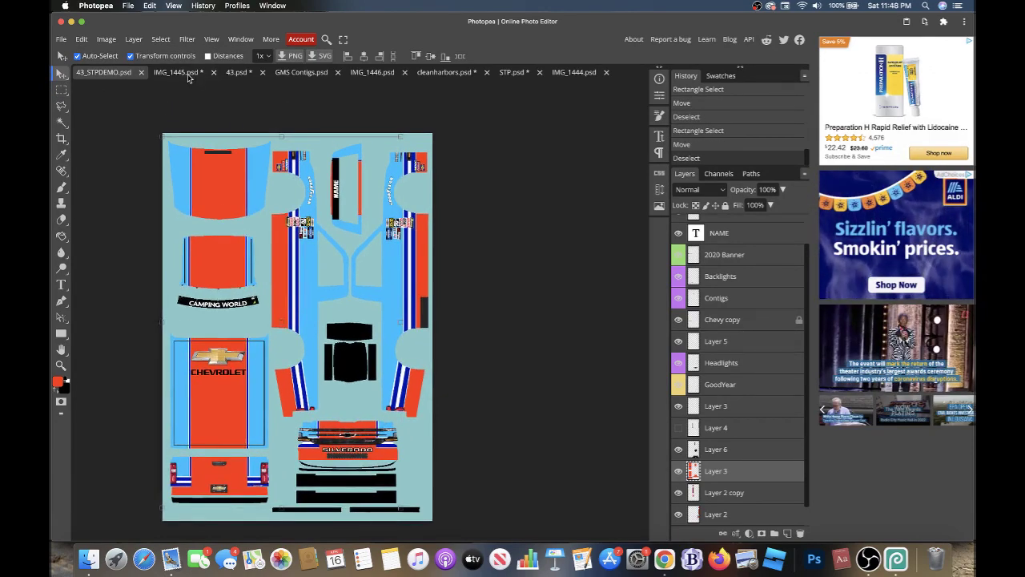
- Drag the 43 number from 43.psd into 43_STPDEMO and rotate it 90°
click(178, 72)
click(238, 72)
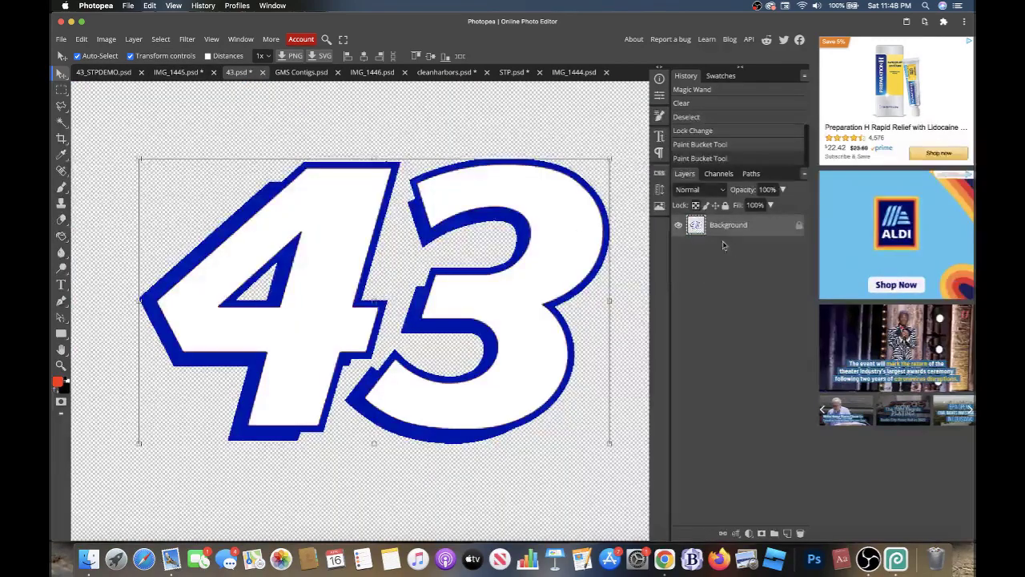
drag(716, 236, 62, 75)
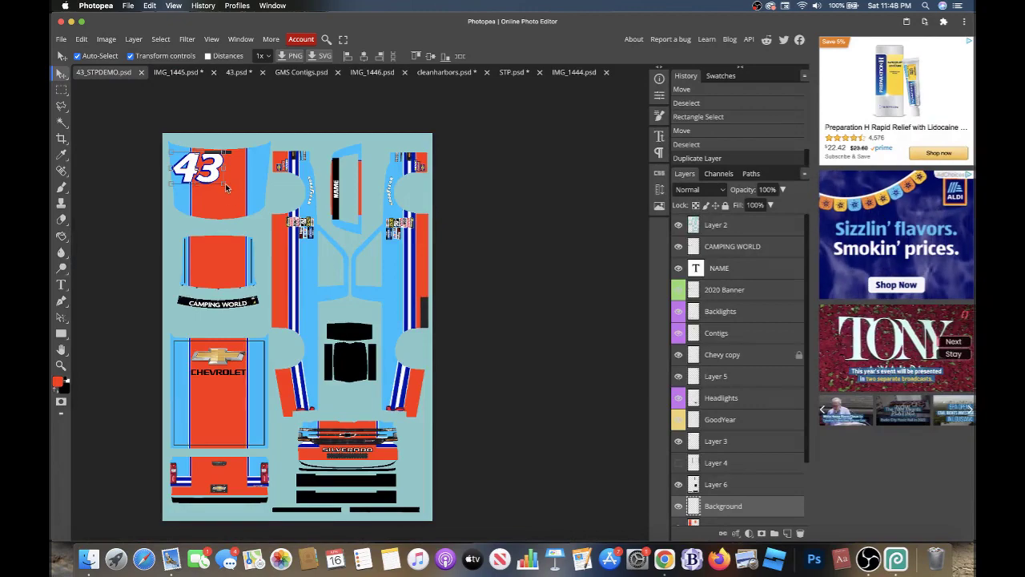
key(ctrl+t)
text(90)
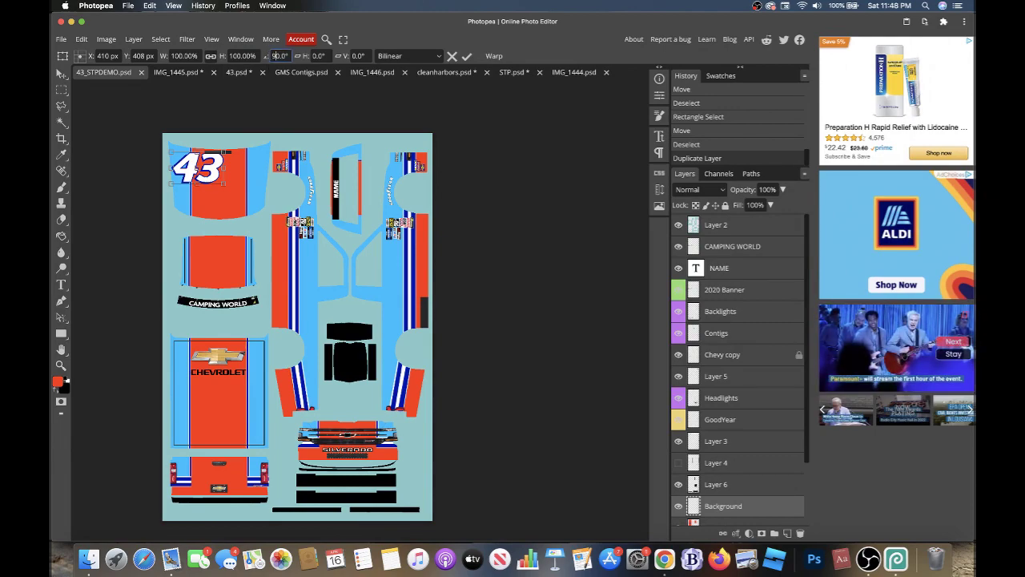
key(Return)
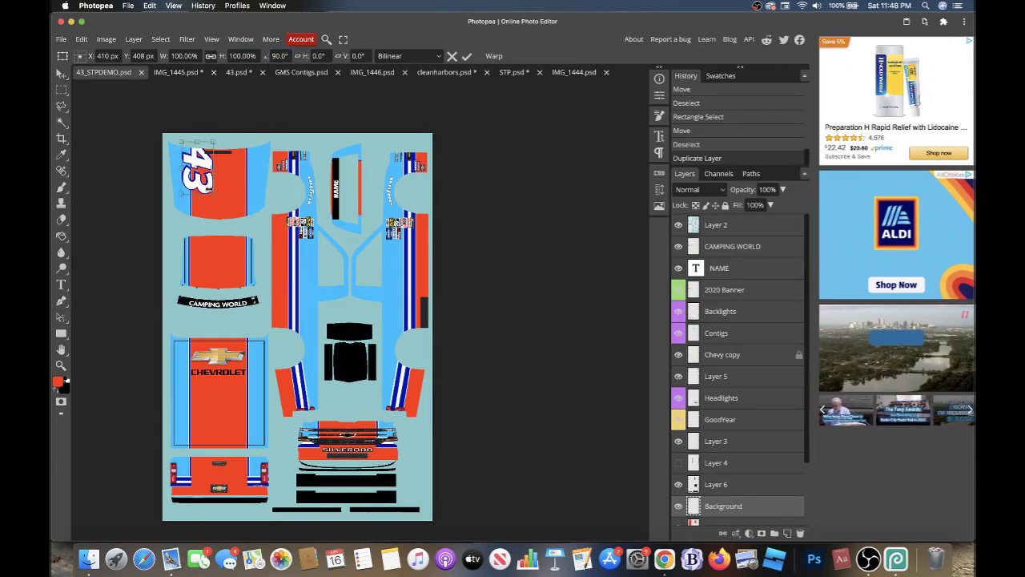
- Move and fit the 43 onto the left door panel
drag(211, 193, 304, 292)
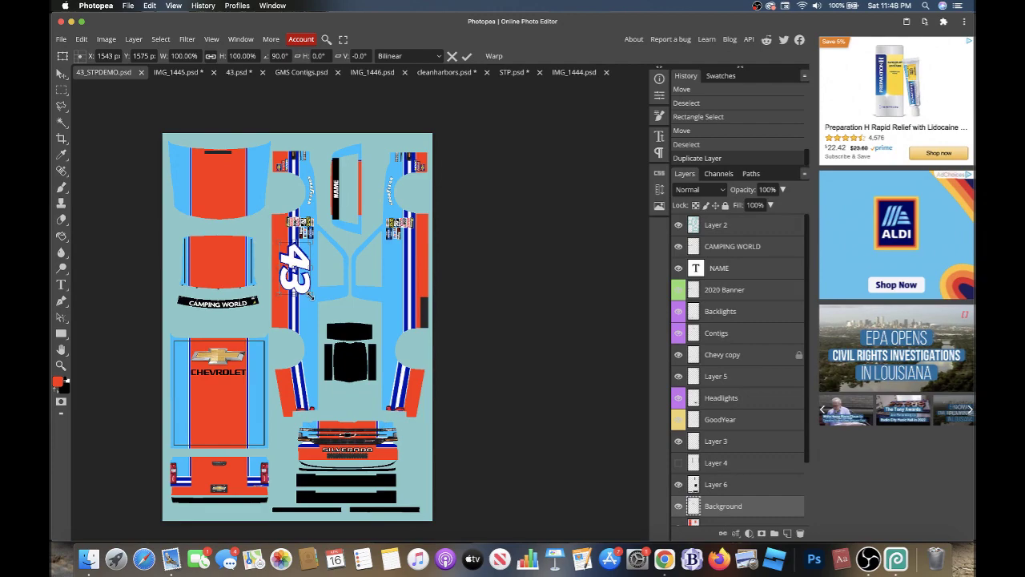
drag(310, 295, 310, 293)
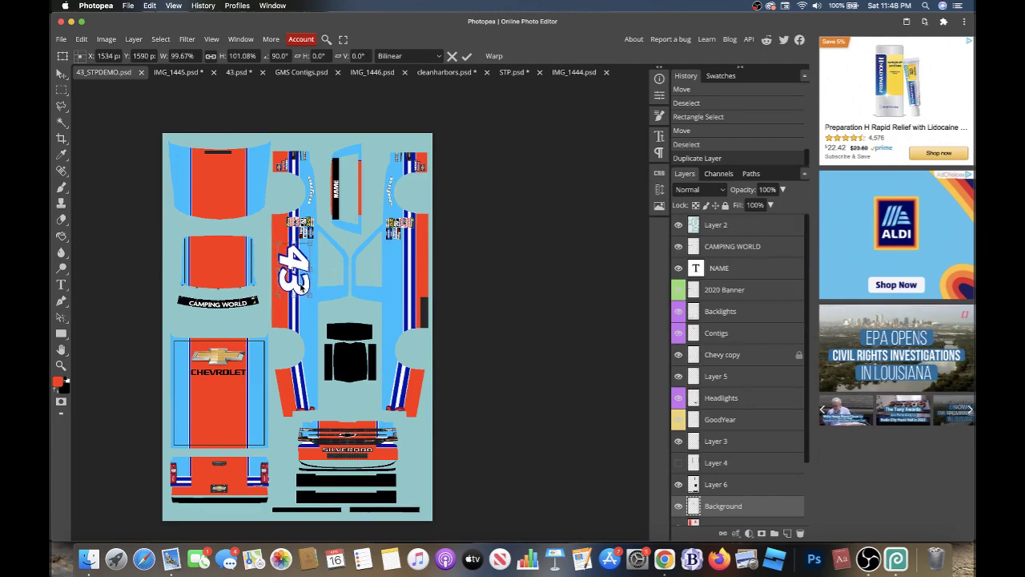
key(Return)
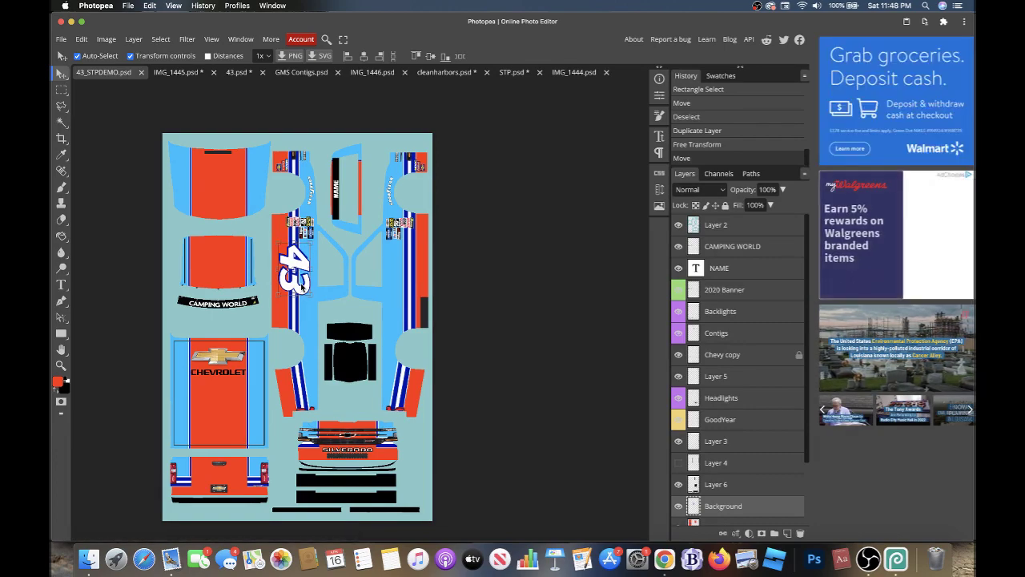
- Add a duplicate 43, turned 180°, on the right door panel
key(ctrl+j)
key(ctrl+t)
text(180)
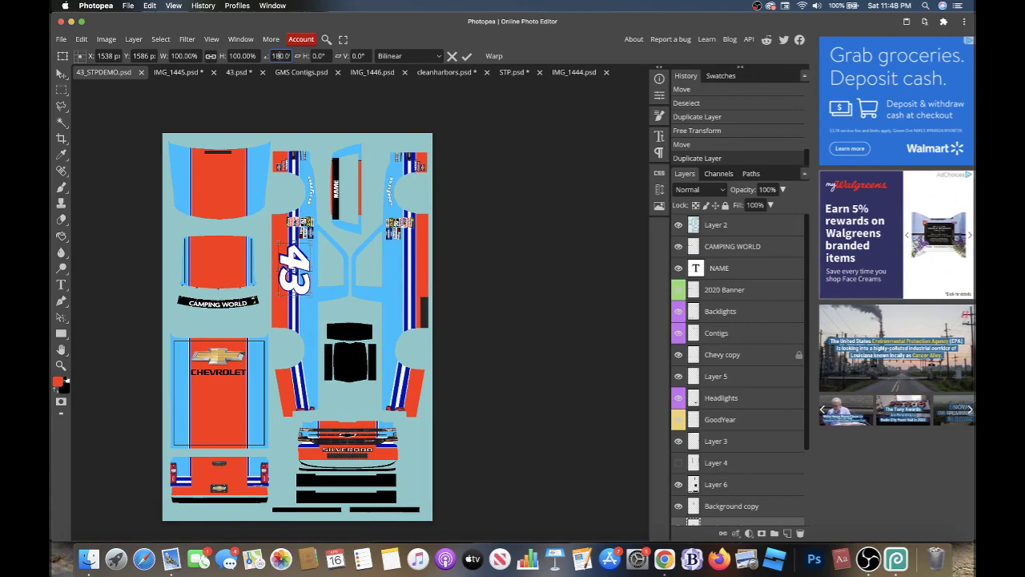
drag(305, 291, 417, 289)
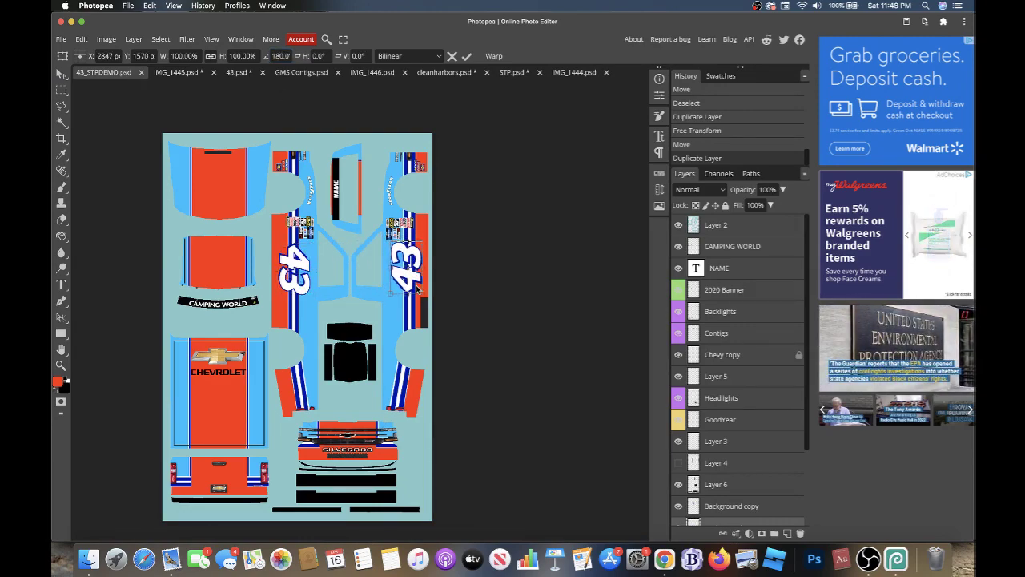
key(Return)
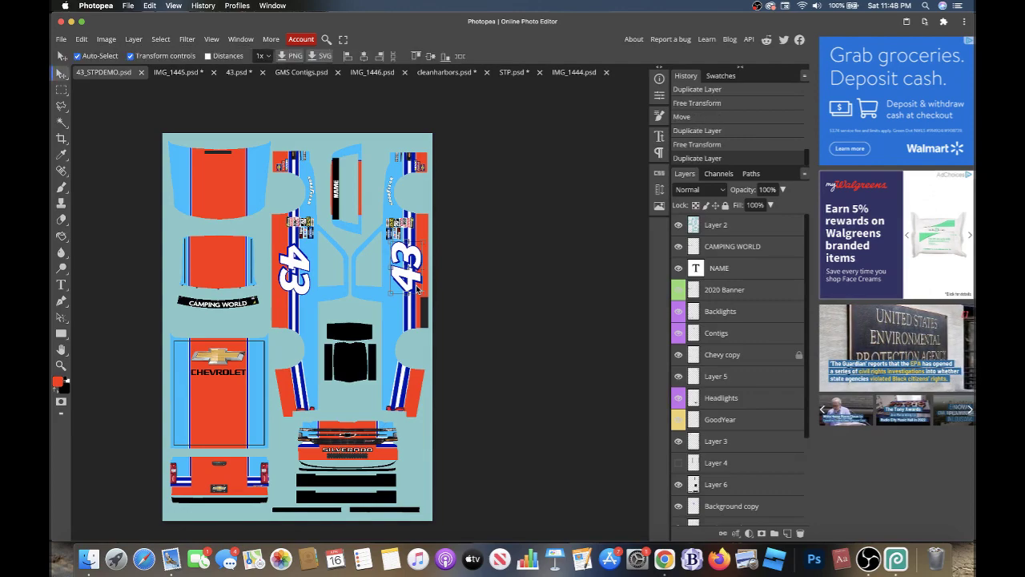
- Place a duplicate 43 on the hood
key(ctrl+j)
key(ctrl+t)
mouse_move(418, 288)
mouse_down()
mouse_move(248, 289)
mouse_move(229, 280)
mouse_move(247, 257)
mouse_move(218, 239)
mouse_up()
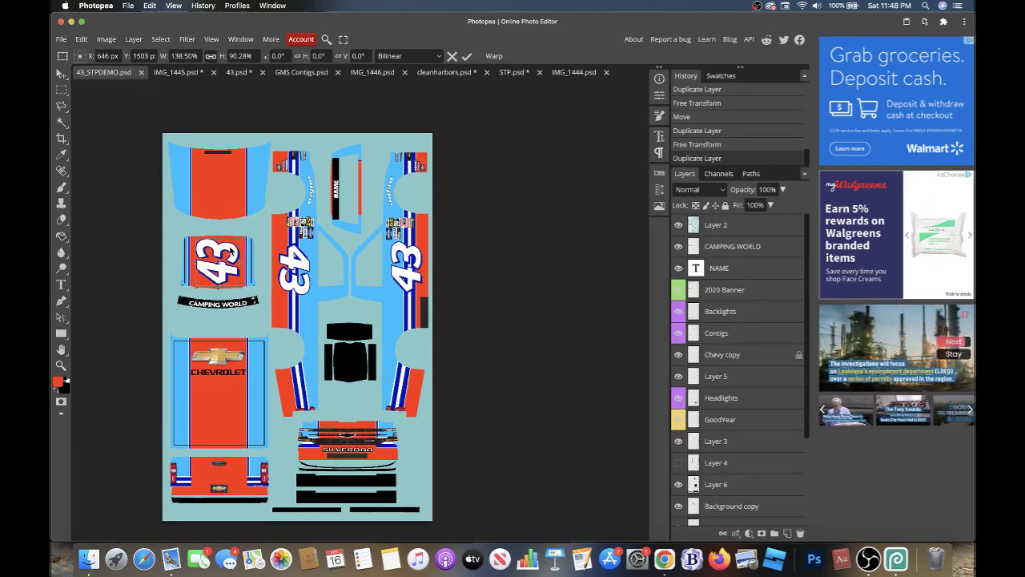
drag(230, 252, 231, 253)
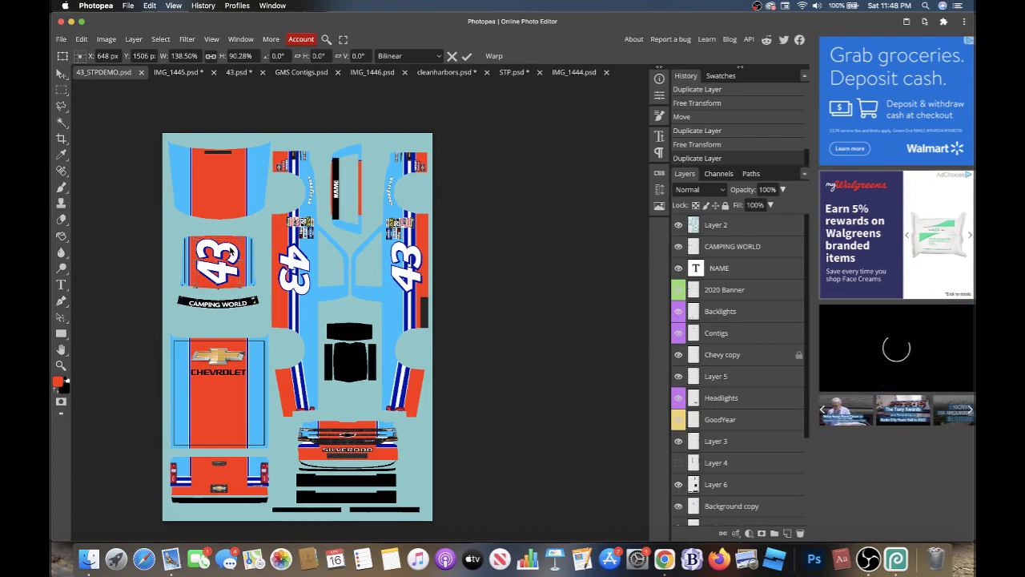
key(Left)
key(Return)
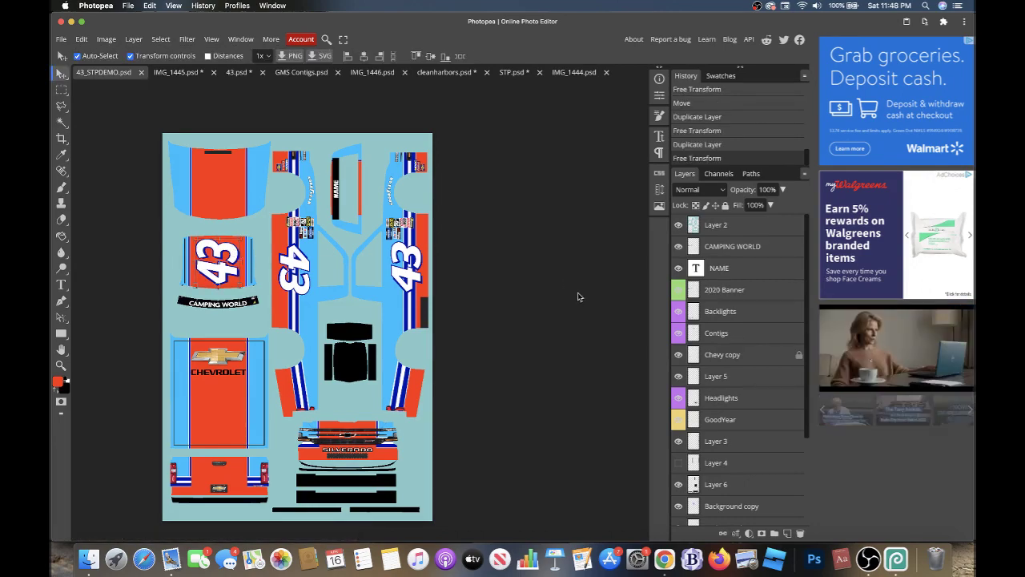
- Add another 43 copy rotated 90°, shrunk, on the tailgate's lower-right corner
key(ctrl+j)
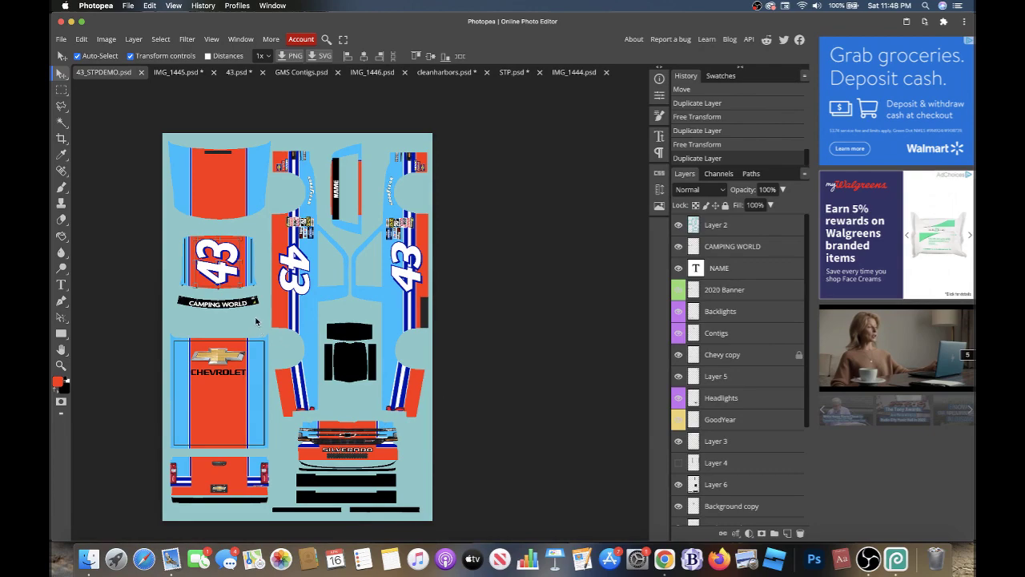
key(ctrl+t)
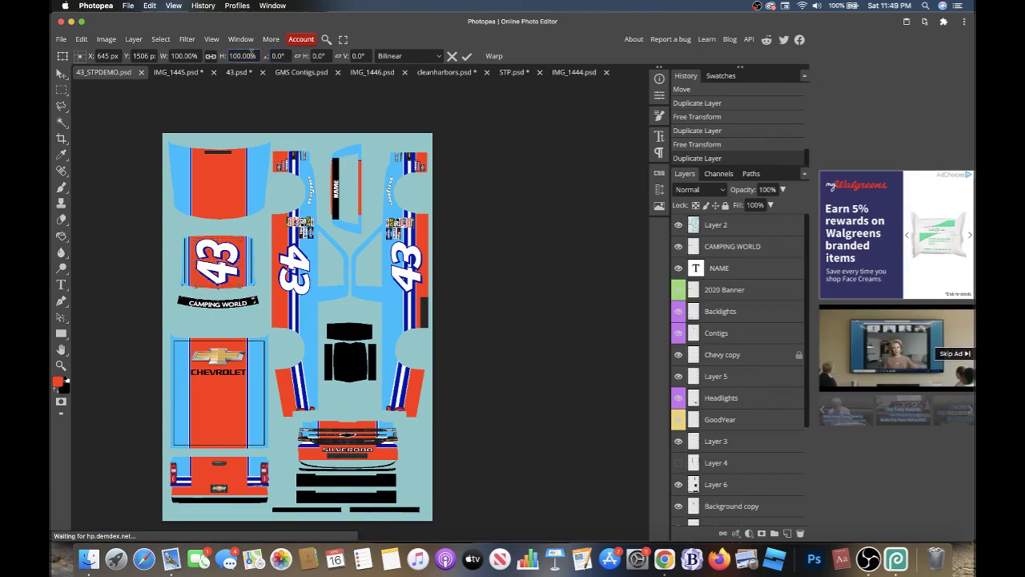
text(90)
key(Return)
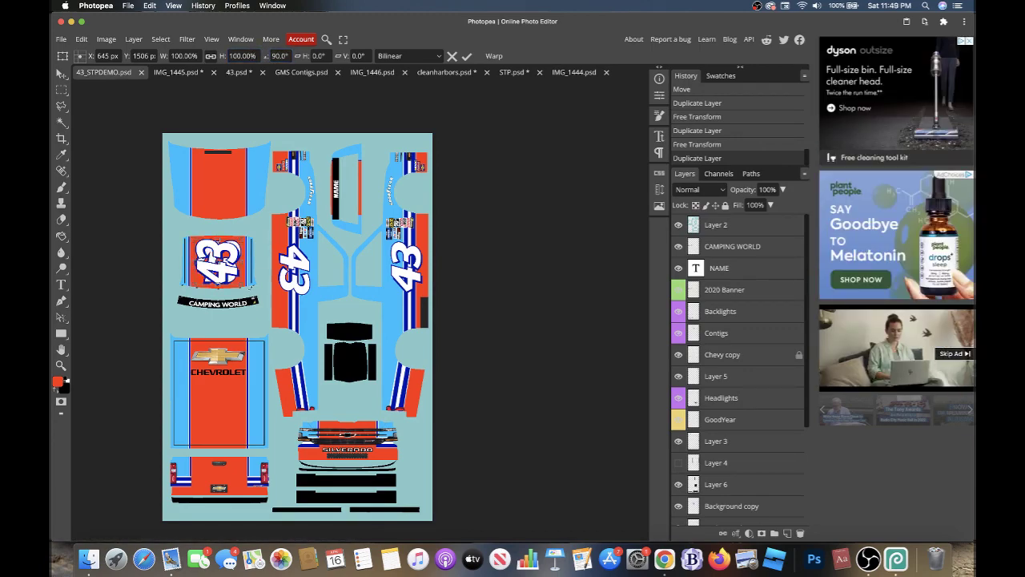
mouse_move(264, 240)
mouse_down()
mouse_move(241, 268)
mouse_move(235, 258)
mouse_move(243, 518)
mouse_move(206, 484)
mouse_up()
scroll(243, 519, up, 2)
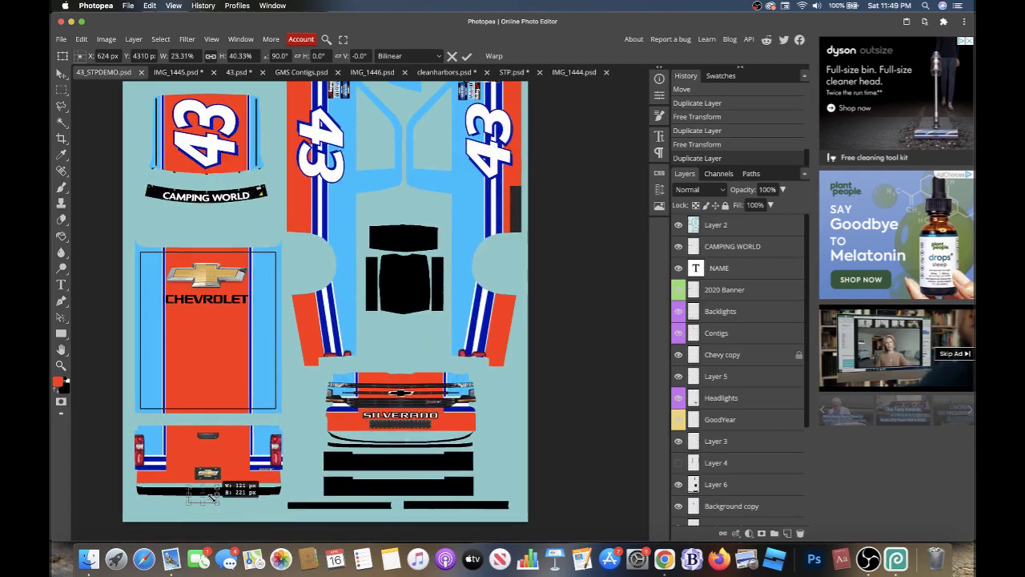
scroll(204, 489, up, 2)
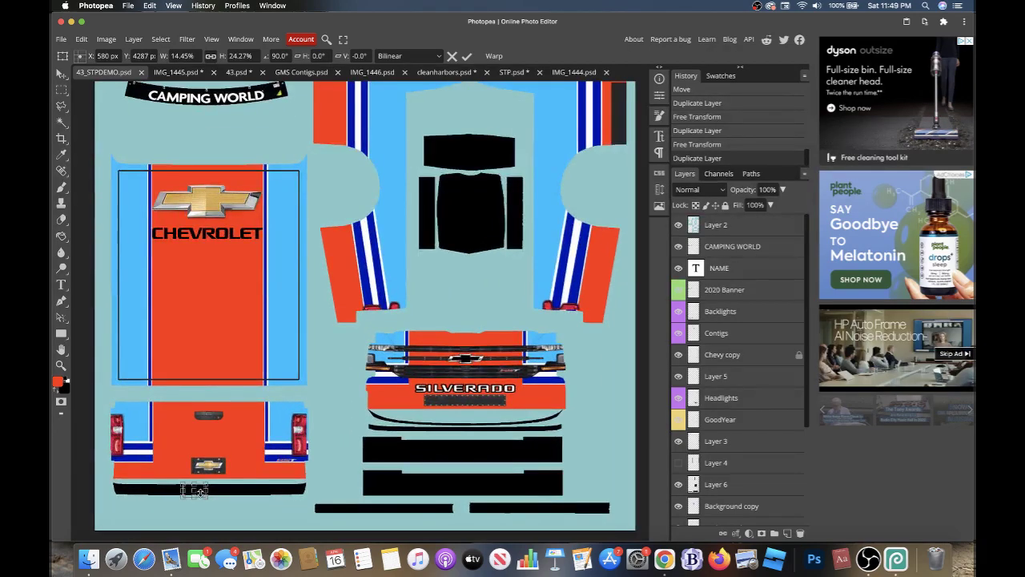
scroll(200, 492, up, 2)
mouse_move(199, 491)
mouse_down()
mouse_move(342, 462)
mouse_move(323, 459)
mouse_up()
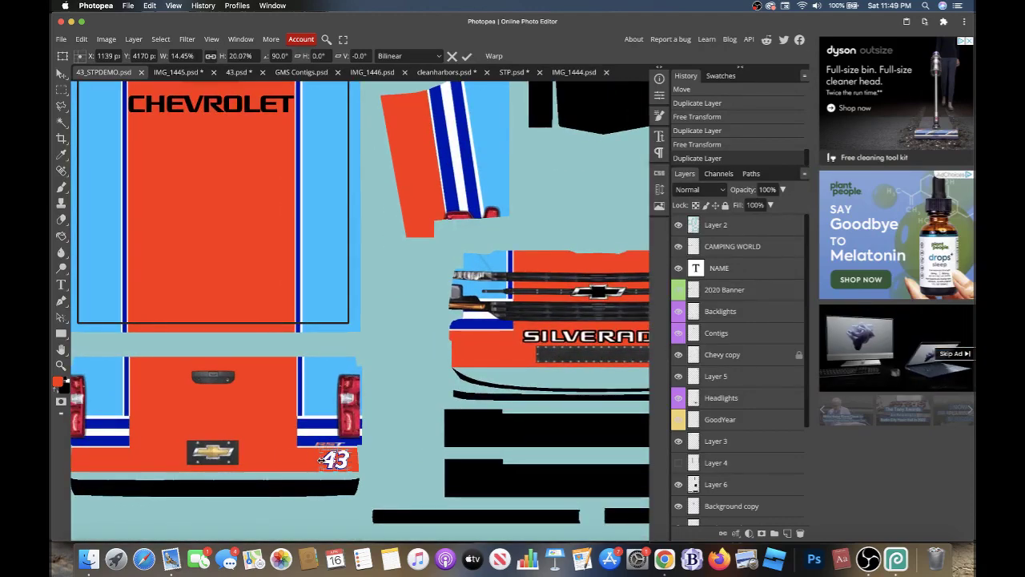
key(Return)
- Duplicate the small 43 decal onto the front bumper beside SILVERADO
key(super+j)
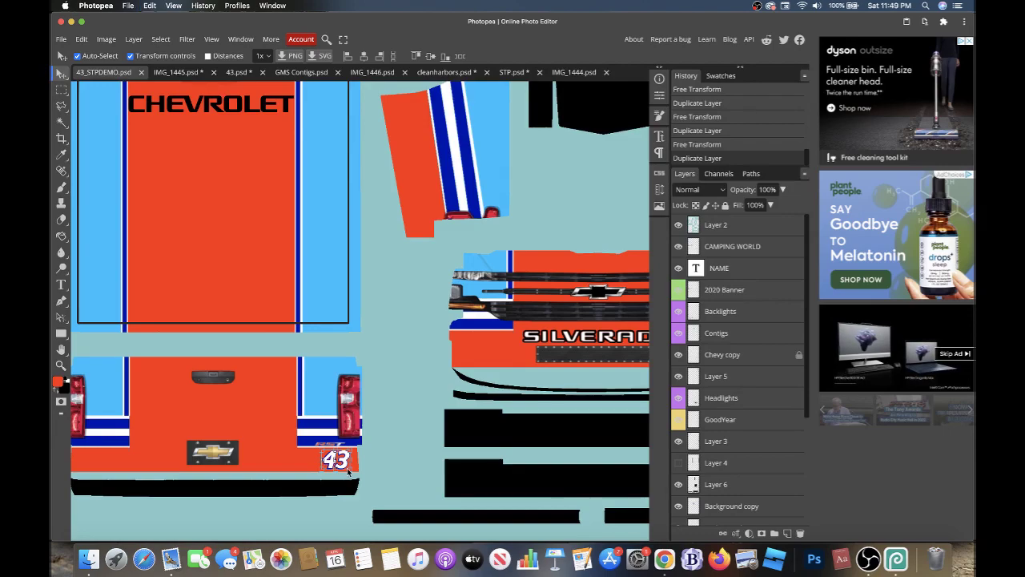
key(super+t)
drag(336, 459, 327, 410)
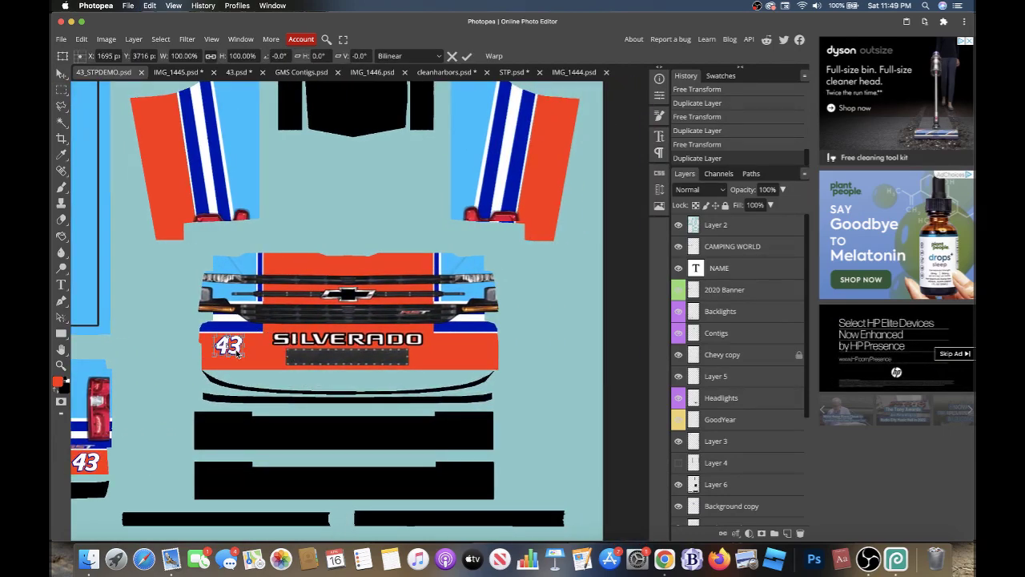
drag(238, 355, 239, 357)
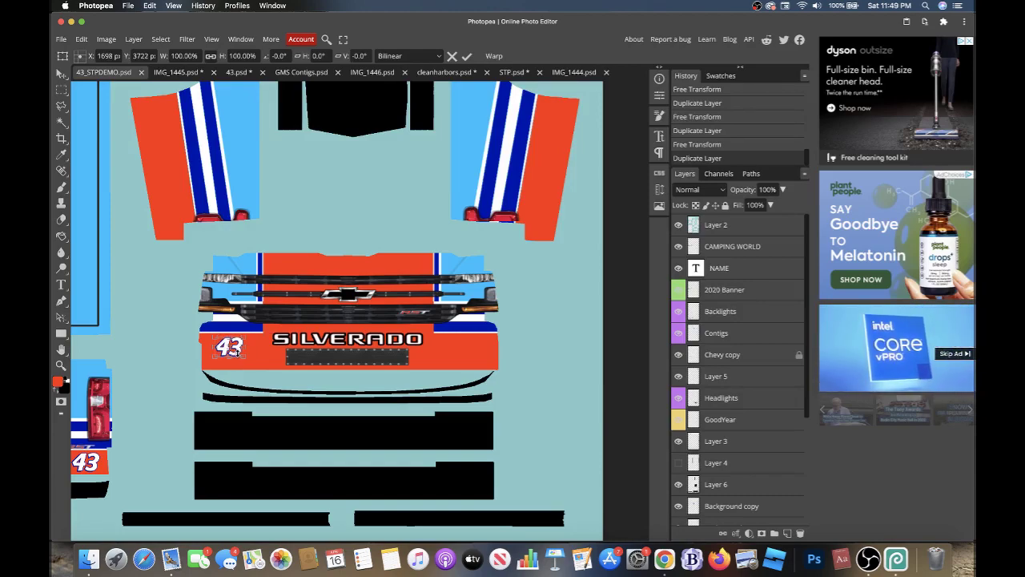
key(Return)
scroll(237, 352, down, 2)
scroll(238, 354, down, 1)
scroll(238, 356, down, 2)
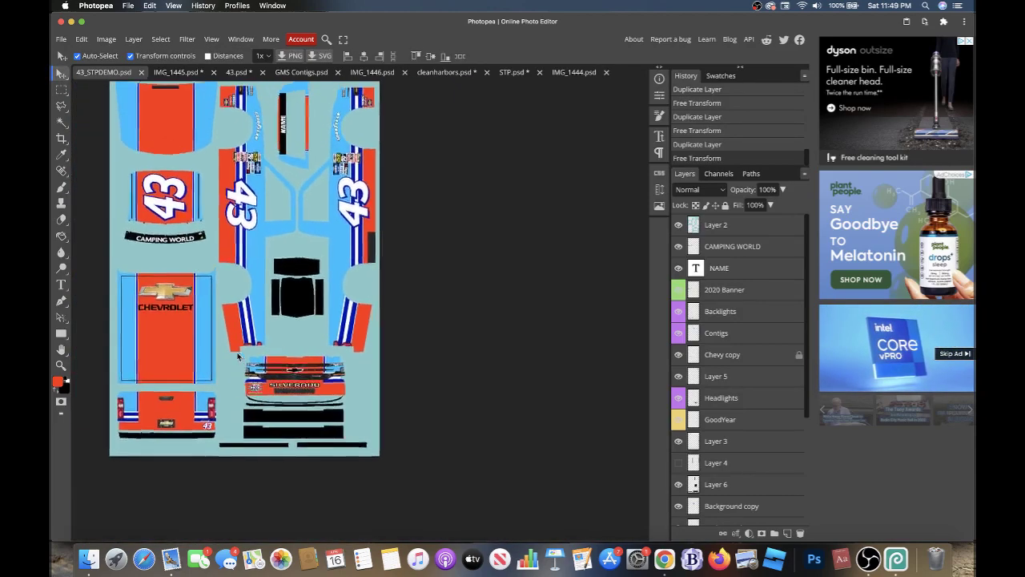
- Bring in the GMS Contigs sponsor block, rotated 90° and shrunk, onto the left door stripe
click(309, 72)
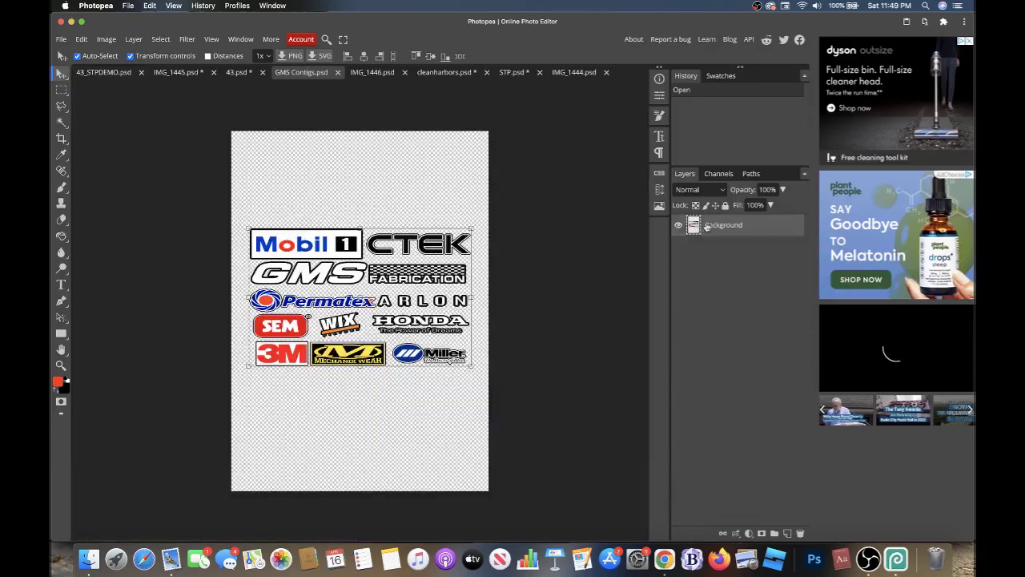
mouse_move(721, 225)
mouse_down()
mouse_move(100, 74)
mouse_move(67, 76)
mouse_up()
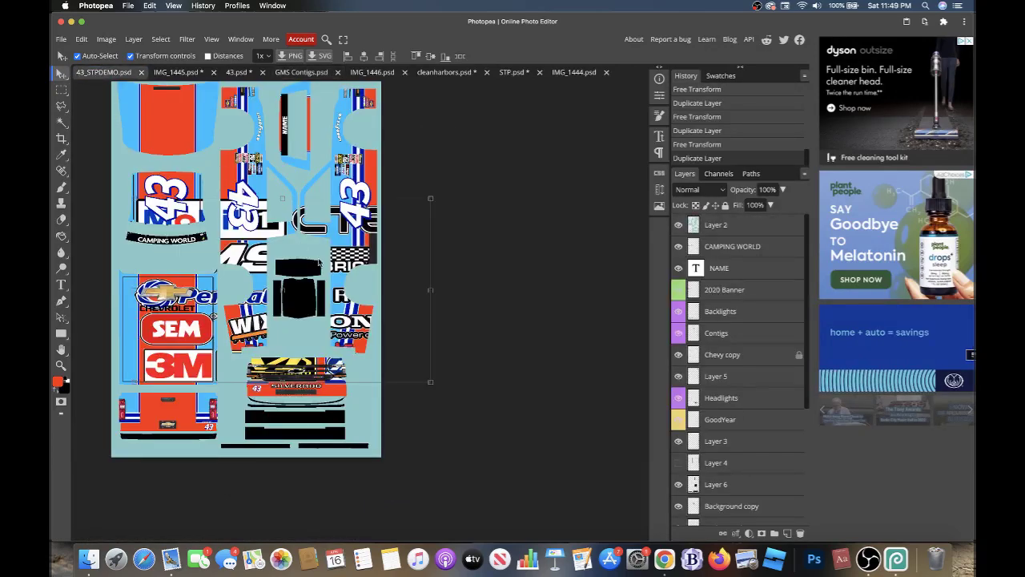
drag(435, 383, 202, 213)
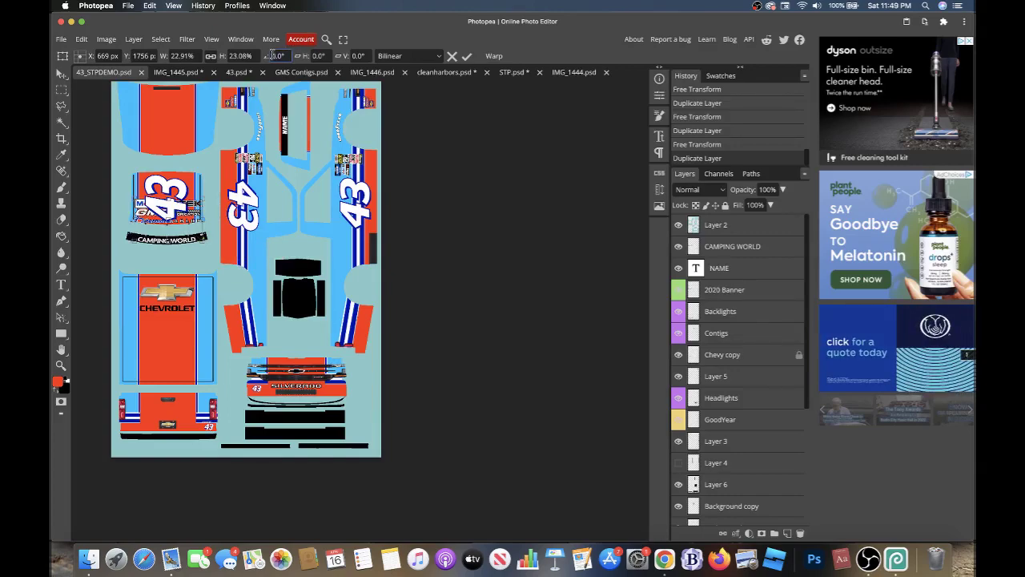
text(90)
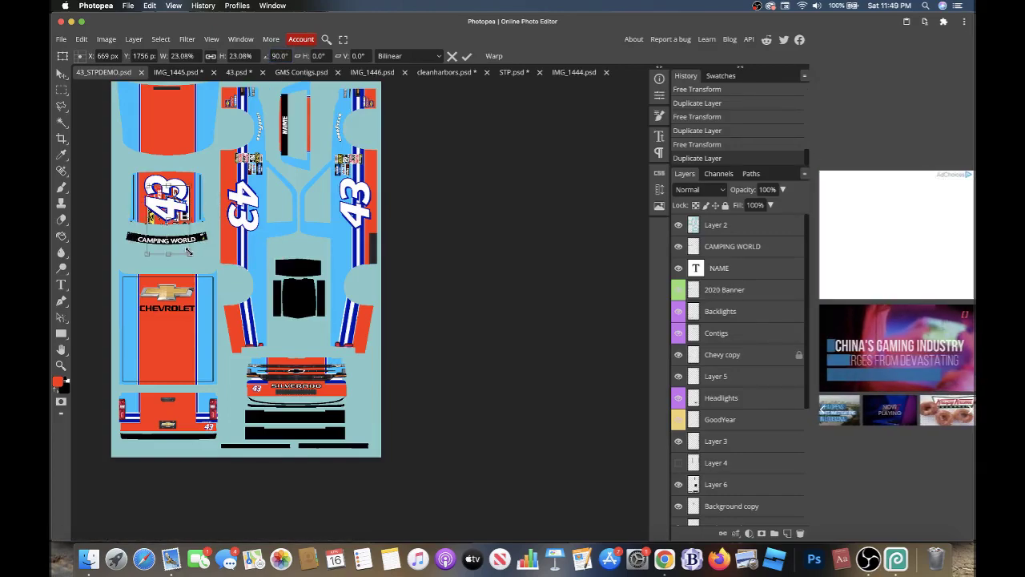
drag(188, 252, 259, 275)
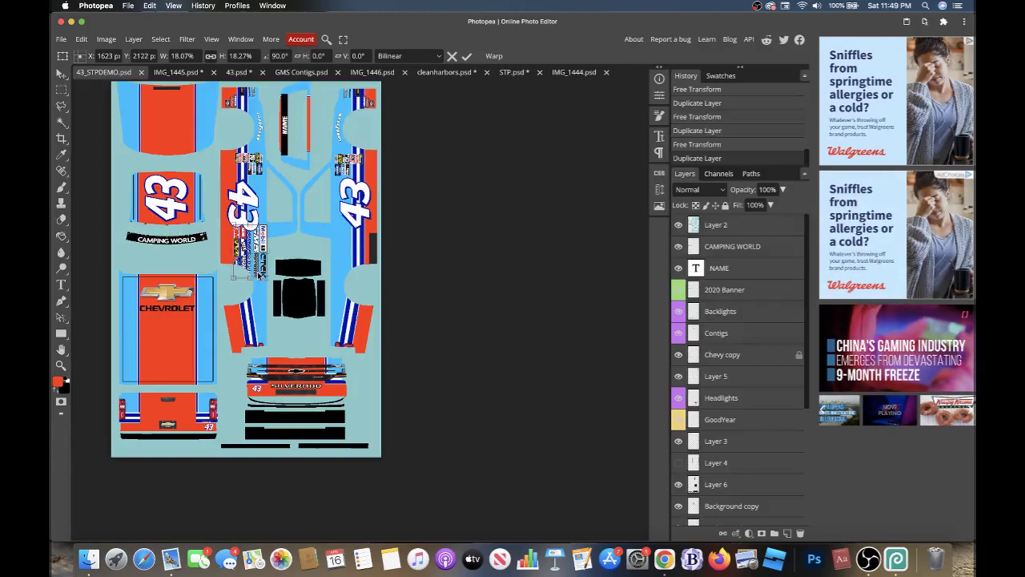
scroll(259, 275, up, 5)
mouse_move(261, 279)
mouse_down()
mouse_move(233, 201)
mouse_move(204, 232)
mouse_move(228, 238)
mouse_move(217, 227)
mouse_up()
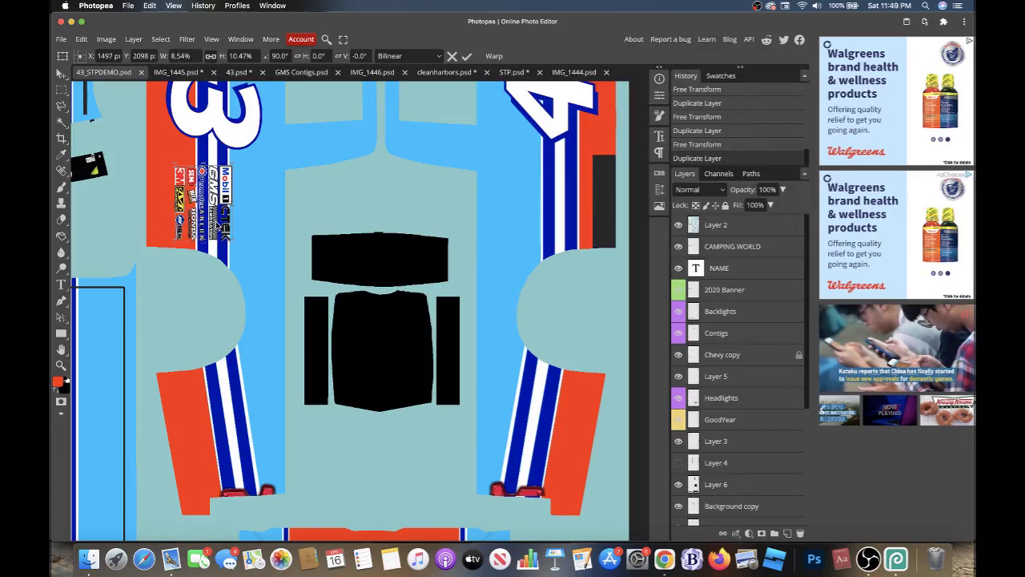
key(Return)
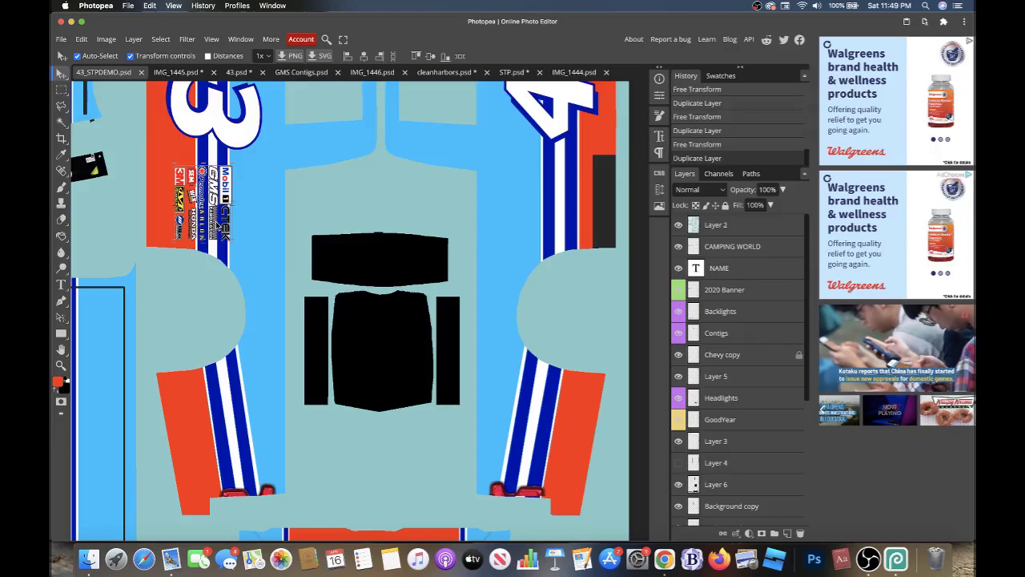
- Place a 180°-rotated copy of the sponsor decal on the right door stripe
key(ctrl+t)
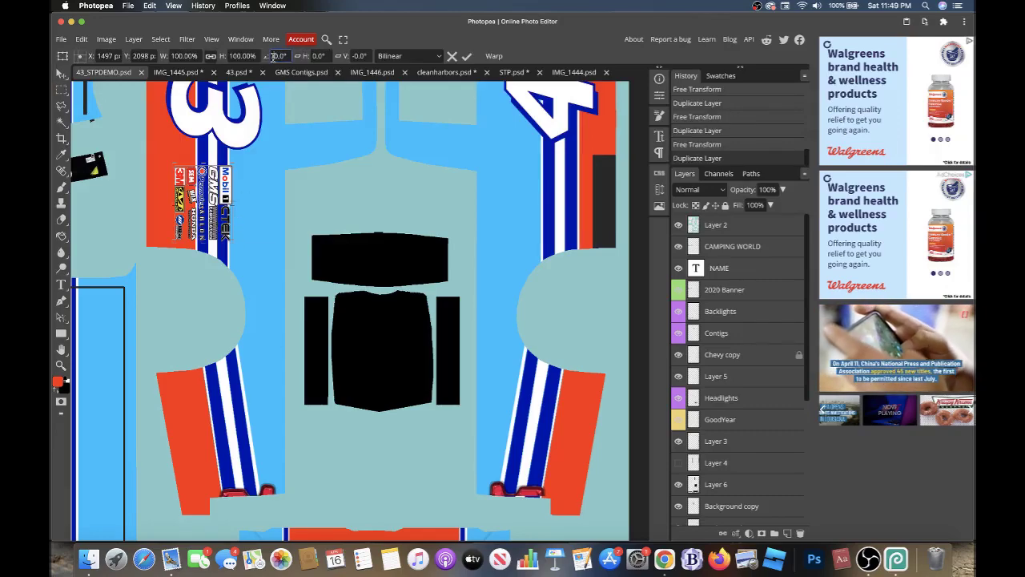
text(180)
key(Return)
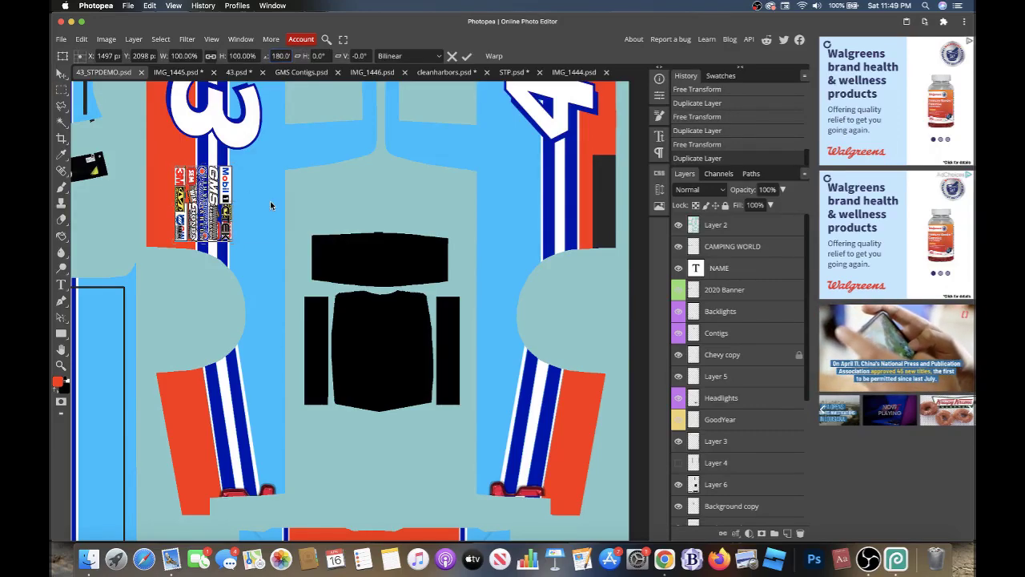
drag(227, 237, 183, 236)
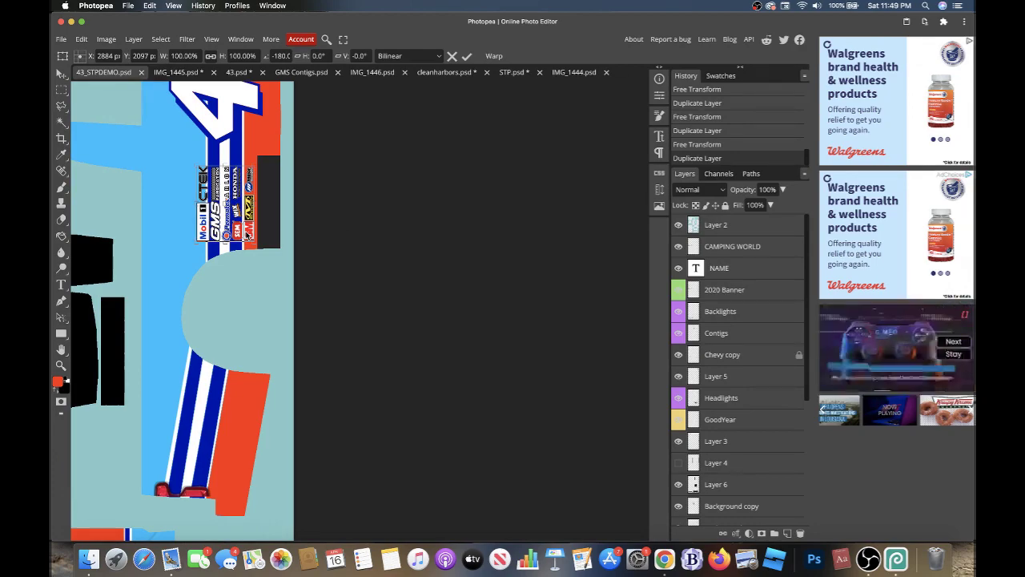
drag(245, 234, 251, 233)
key(Return)
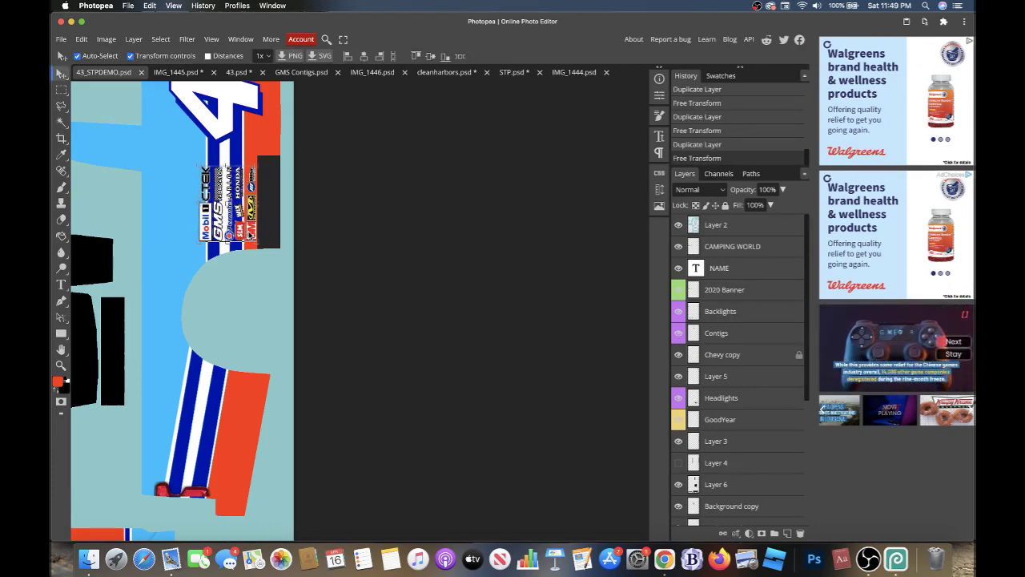
scroll(248, 231, left, 5)
scroll(249, 231, left, 5)
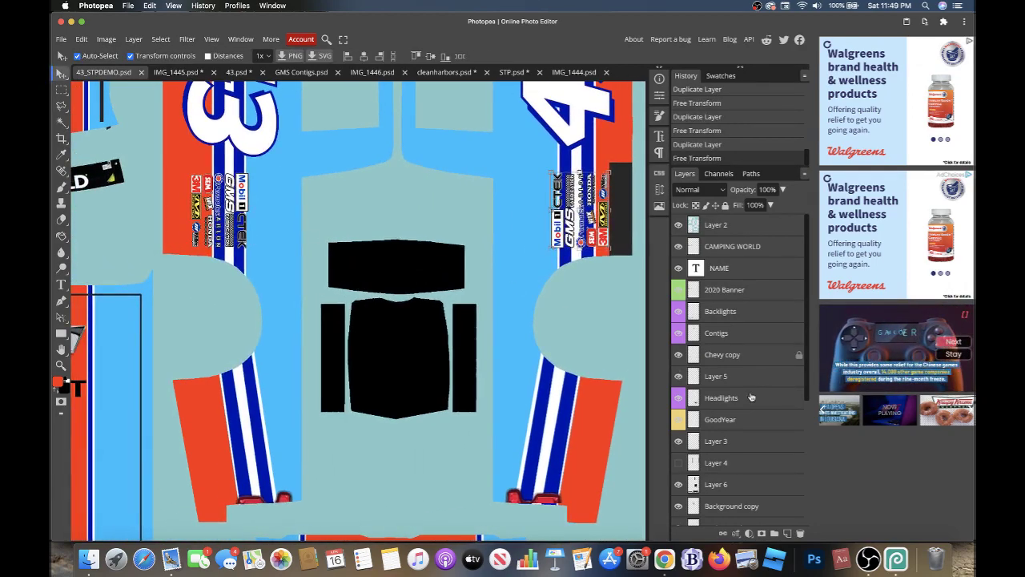
scroll(745, 400, down, 3)
scroll(733, 433, down, 2)
click(722, 461)
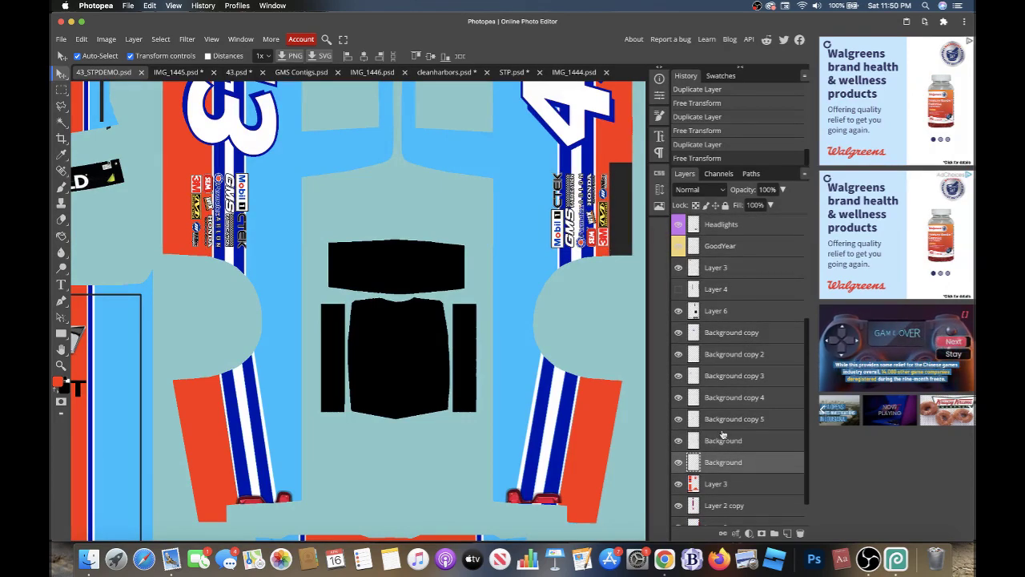
click(723, 429)
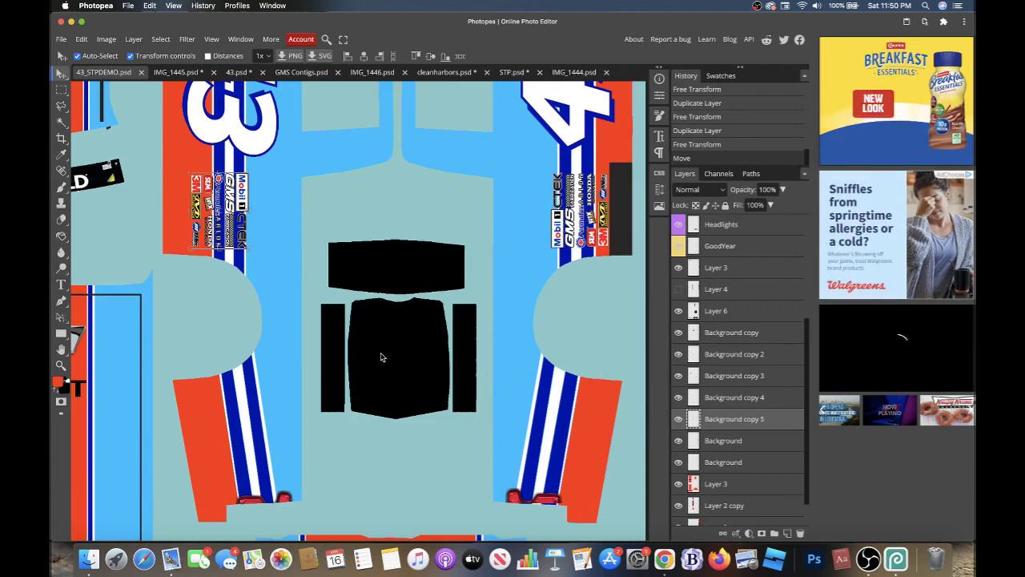
scroll(381, 357, down, 2)
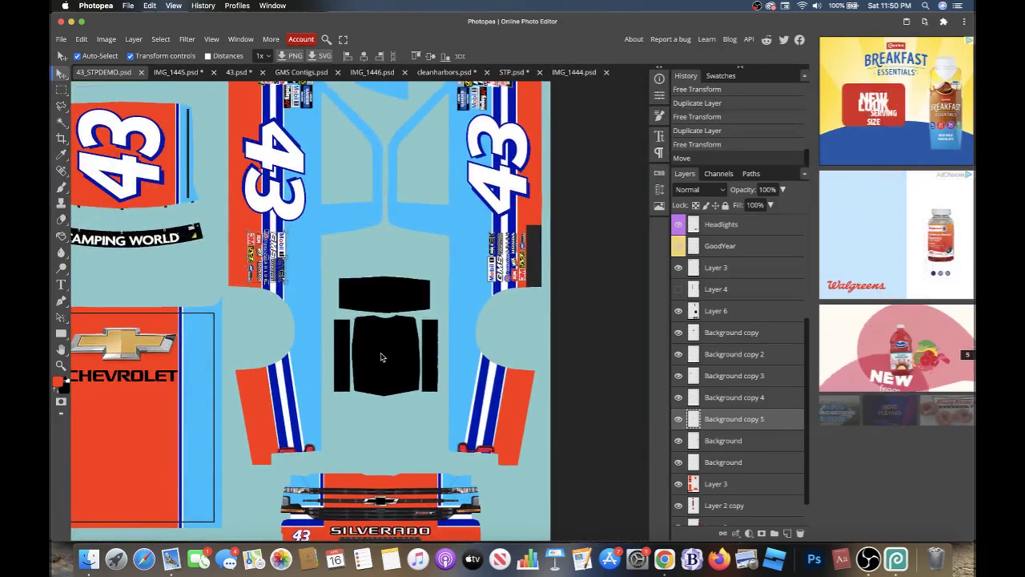
scroll(381, 357, up, 1)
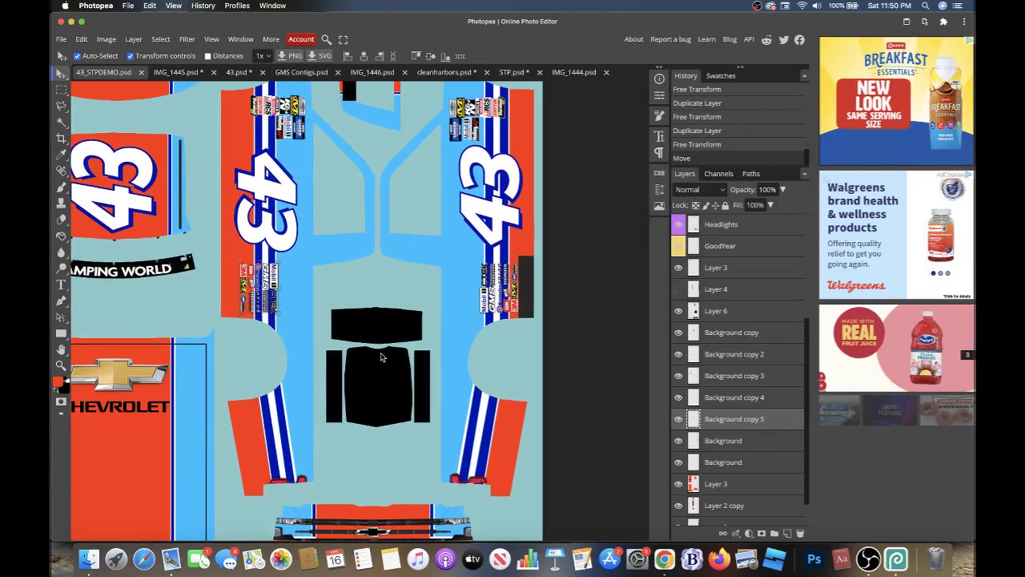
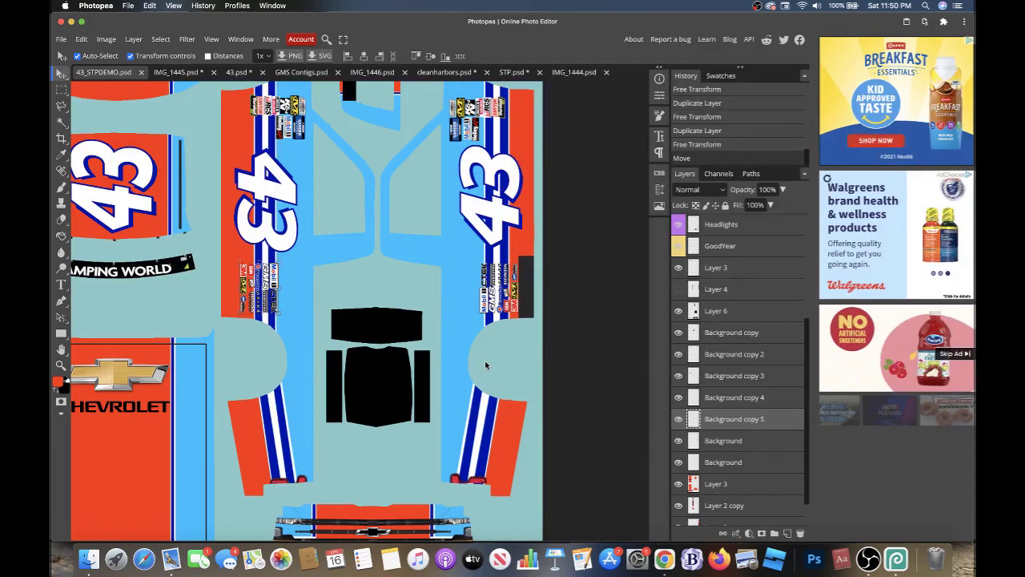
- Copy the STP logo from STP.psd into 43_STPDEMO and enlarge it over the hood
scroll(486, 366, up, 1)
scroll(480, 365, down, 3)
scroll(480, 365, down, 2)
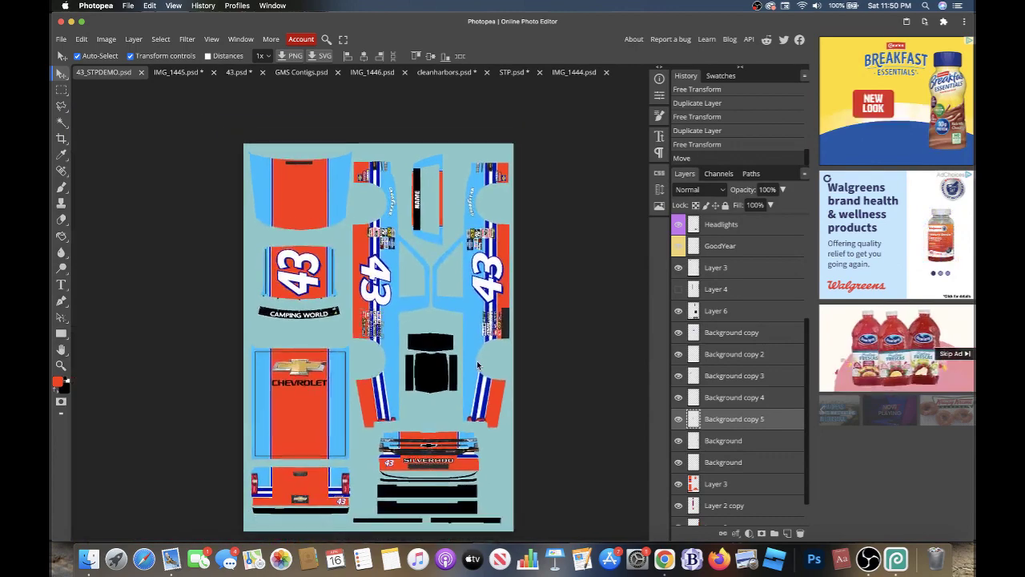
click(357, 73)
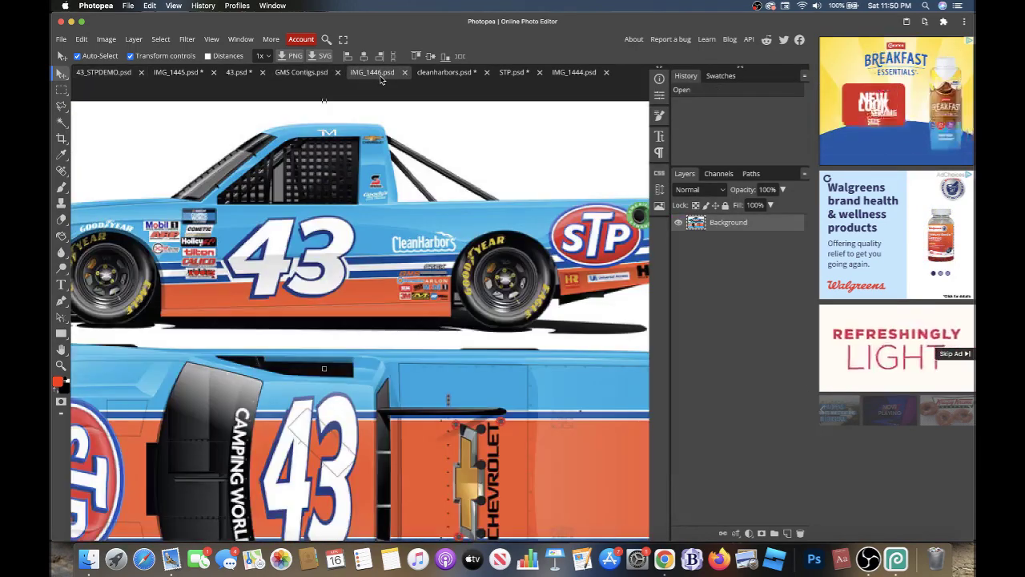
click(517, 73)
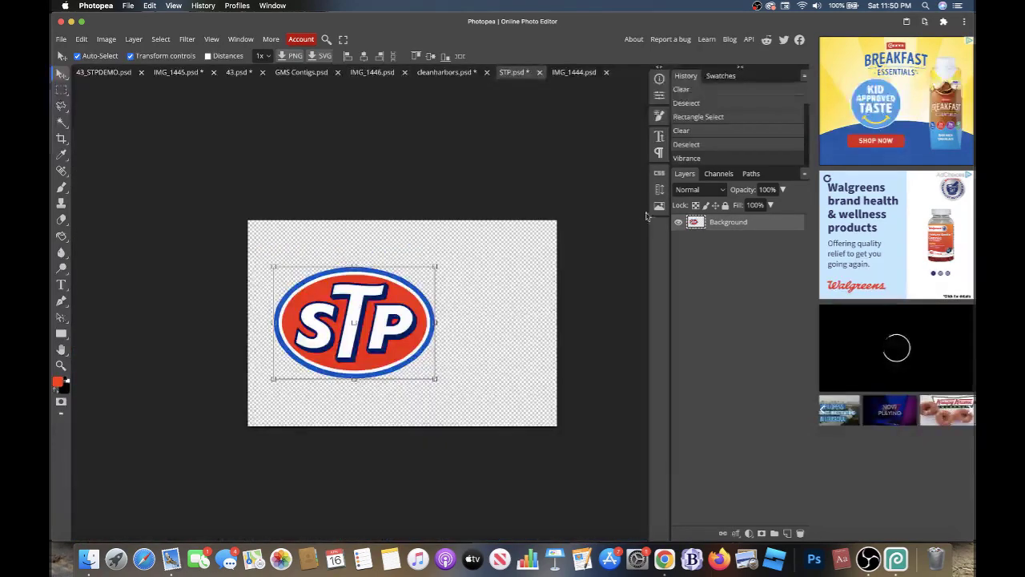
drag(137, 110, 104, 72)
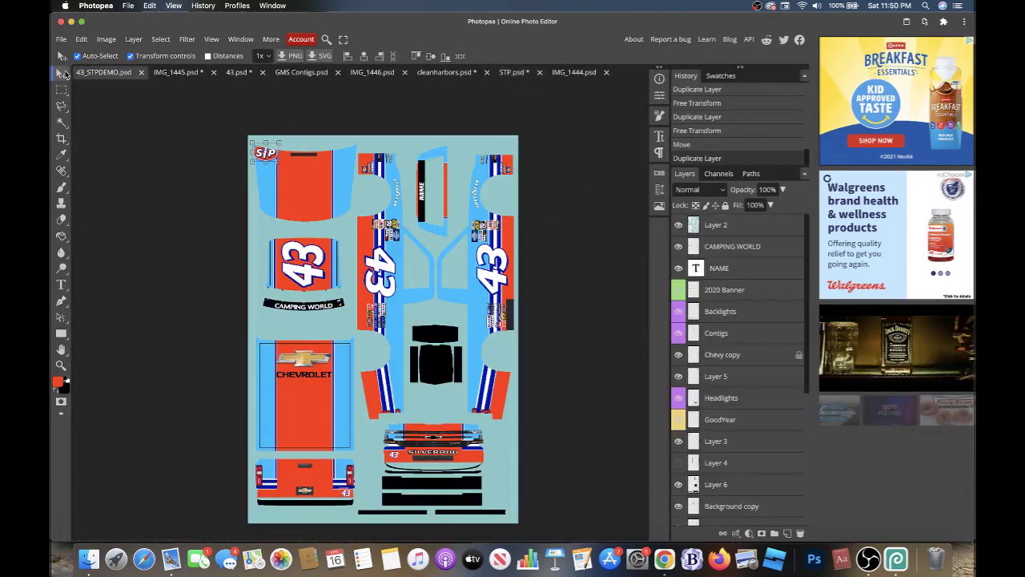
drag(282, 165, 333, 208)
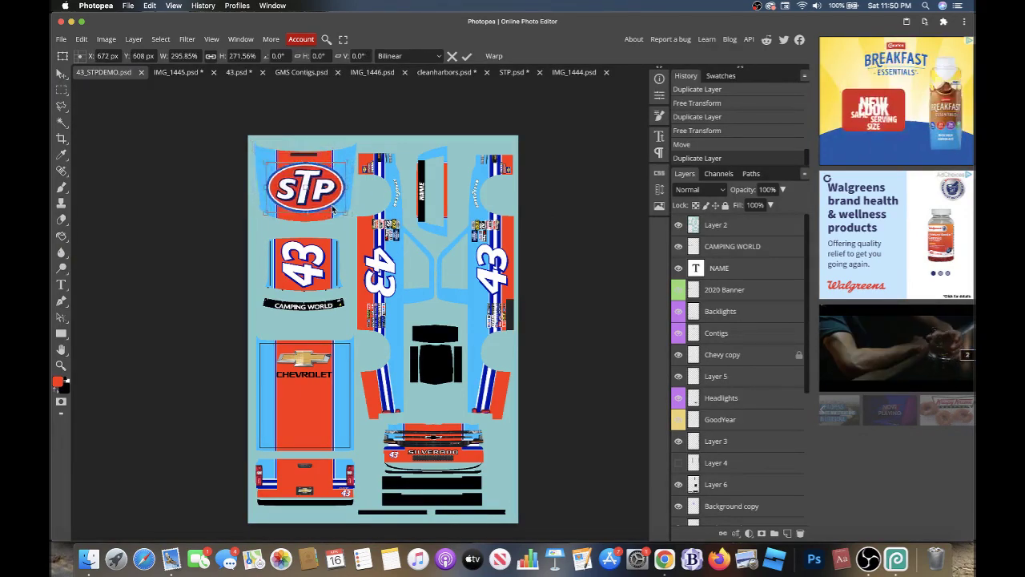
- Compare with the sample livery, toggling Layer 3's orange boxes off and on, then return to 43_STPDEMO
click(173, 74)
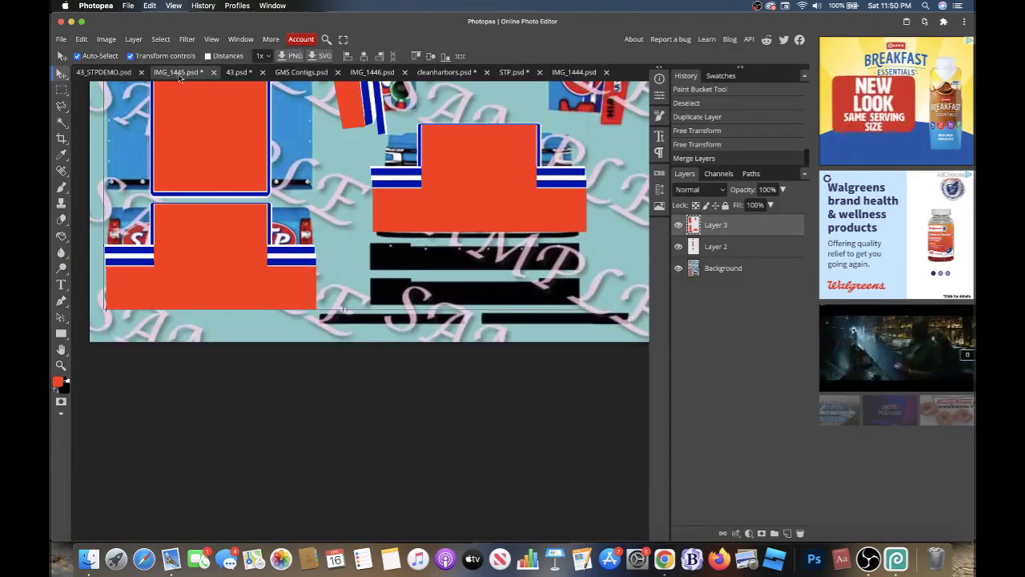
scroll(261, 139, up, 2)
scroll(299, 185, up, 2)
scroll(299, 185, up, 2)
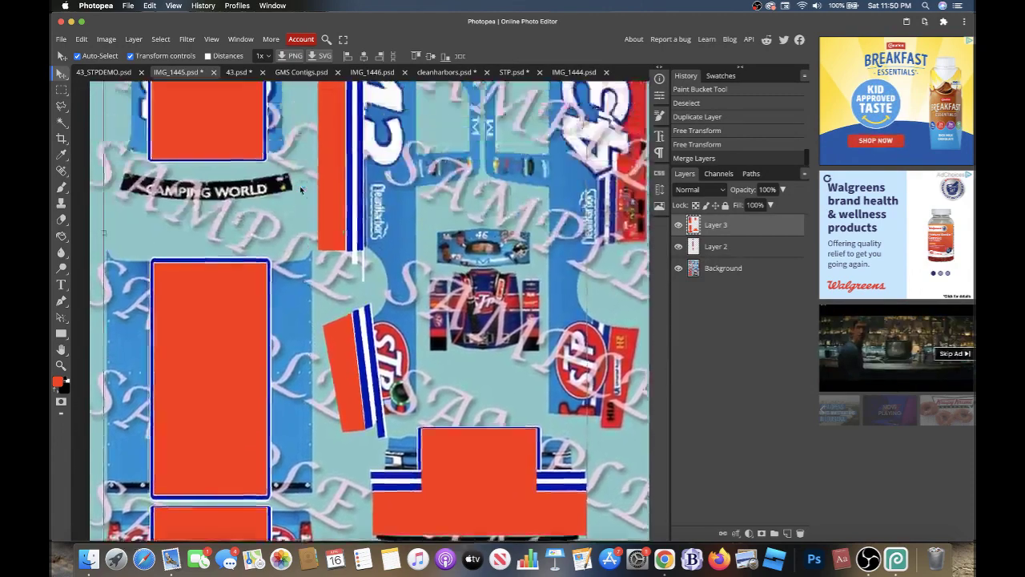
scroll(304, 187, up, 2)
click(678, 226)
click(676, 227)
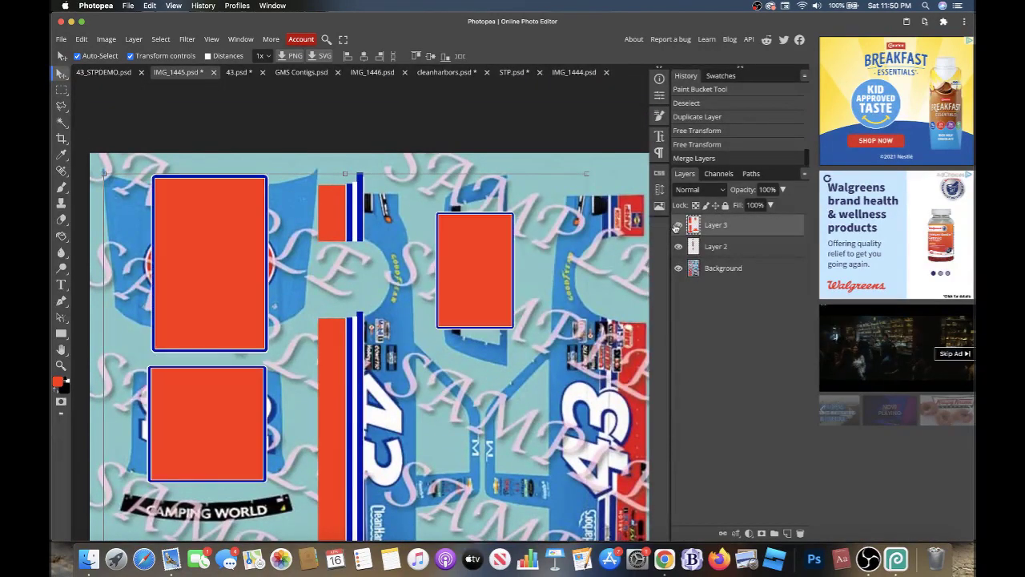
click(114, 74)
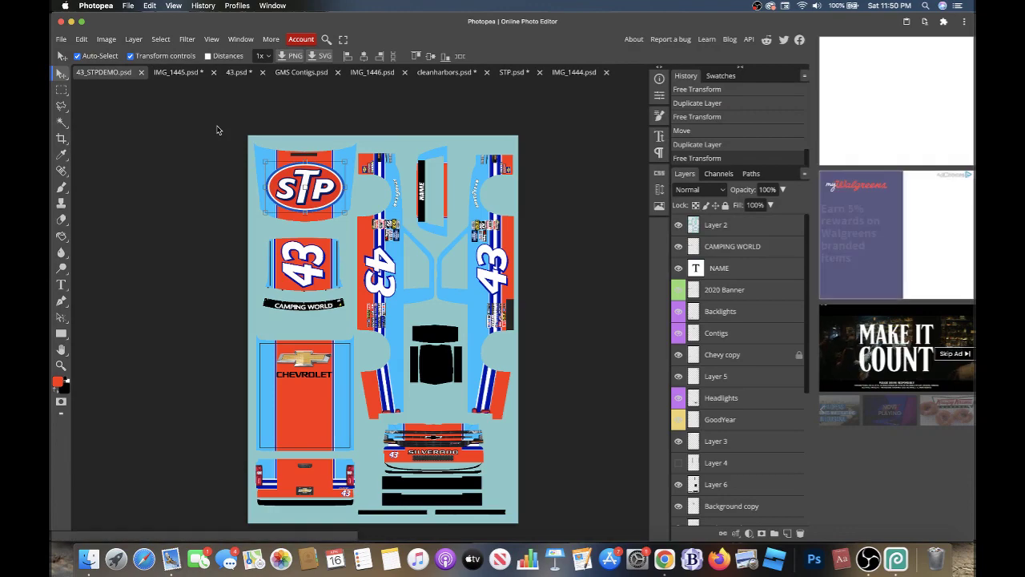
scroll(358, 177, up, 2)
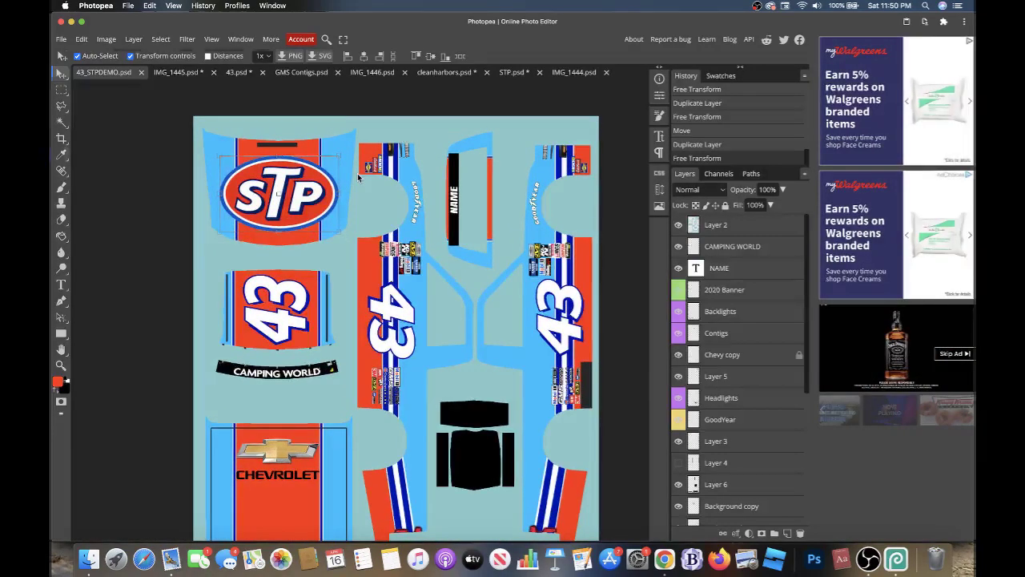
- Sample the template's dark blue and fill the STP logo outline with it
key(i)
scroll(340, 350, up, 3)
click(430, 375)
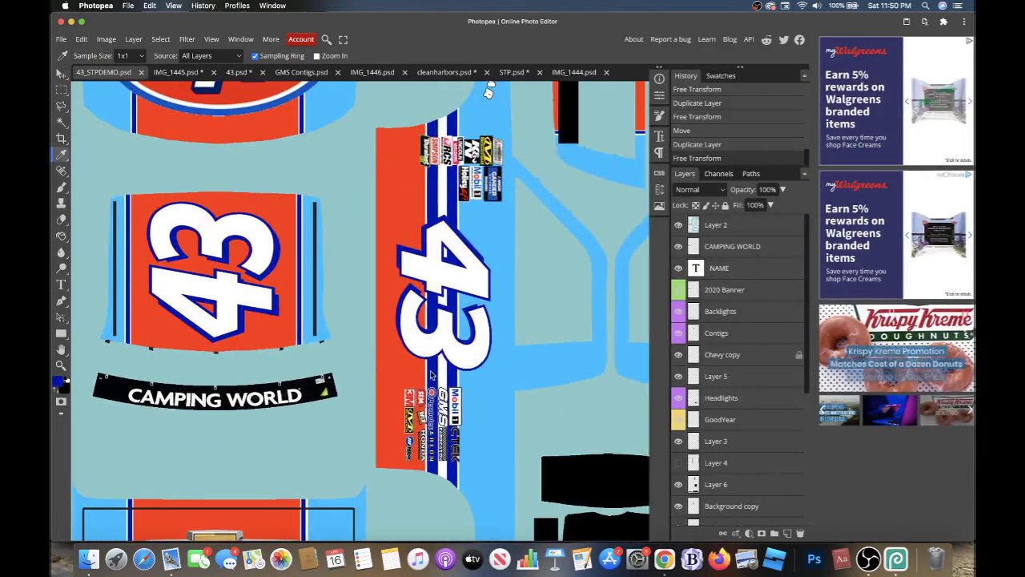
key(g)
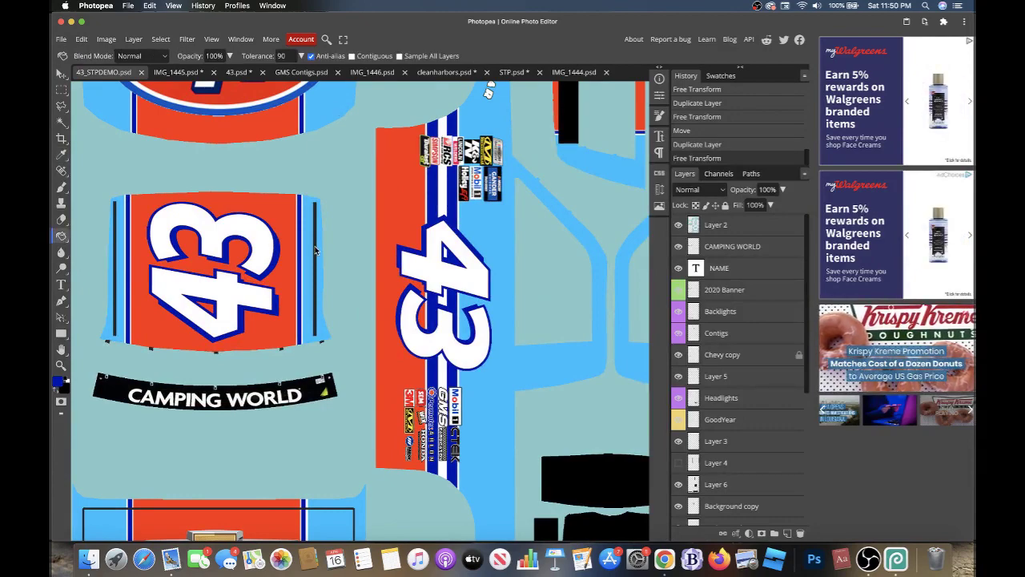
scroll(316, 251, up, 3)
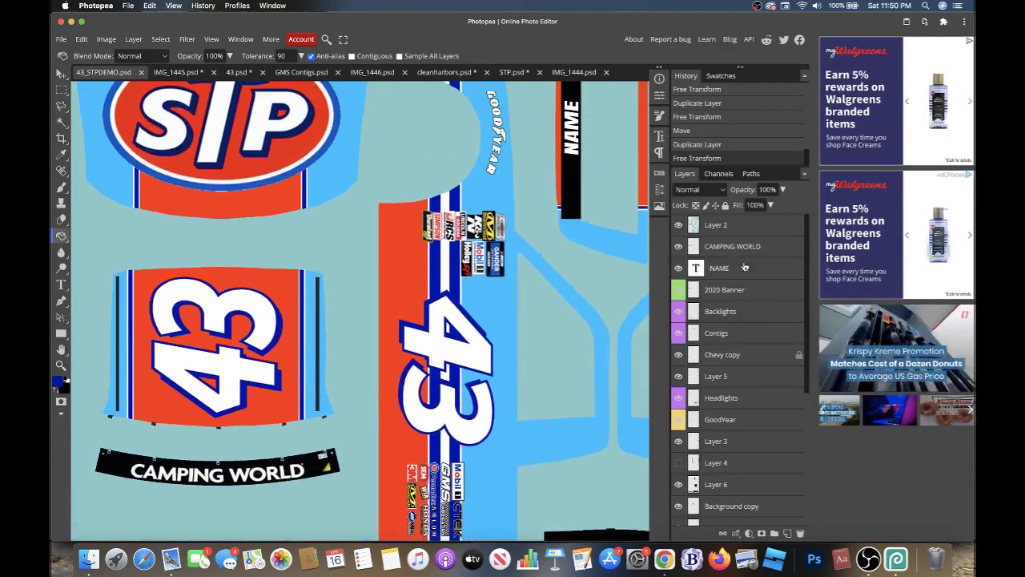
double_click(312, 164)
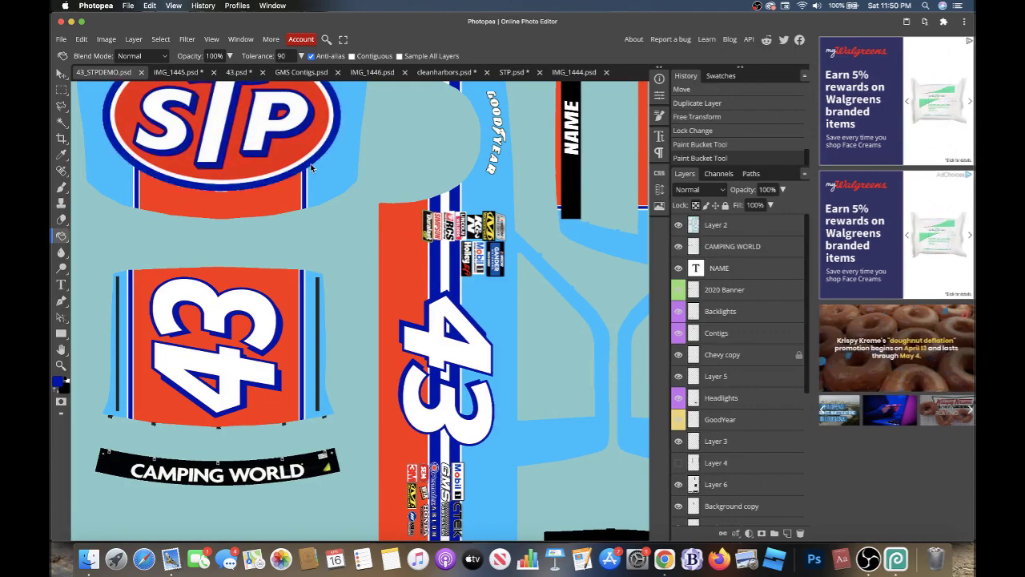
key(ctrl+z)
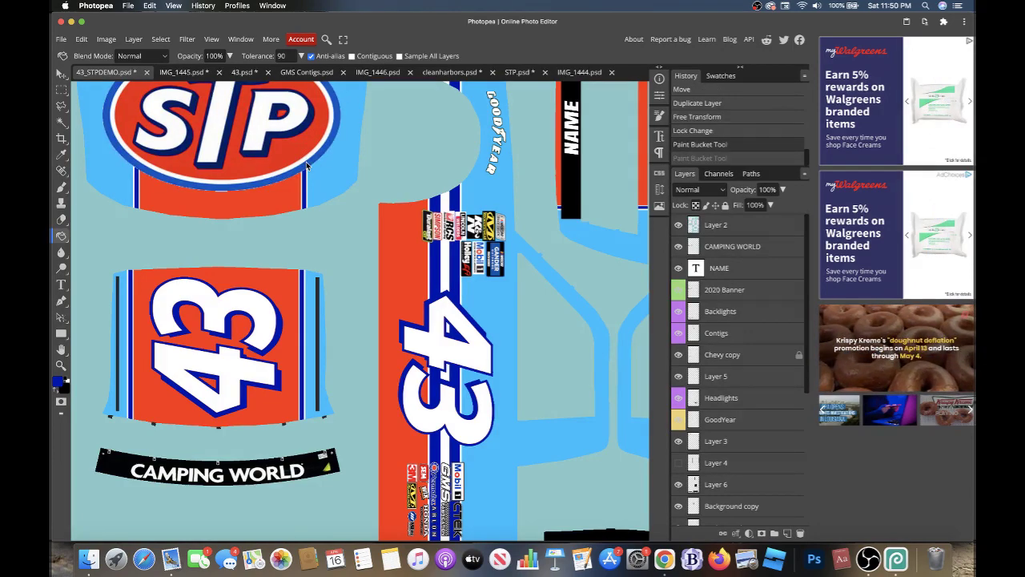
key(ctrl+shift+z)
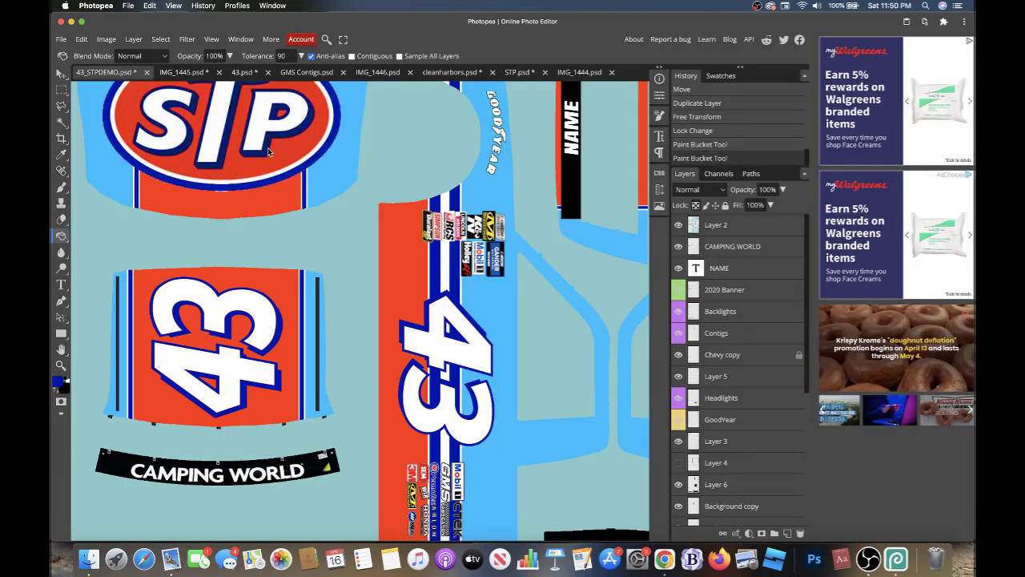
click(268, 147)
- Shrink the STP logo slightly on the hood, to about 92% by 93%
scroll(267, 147, down, 1)
scroll(268, 148, down, 1)
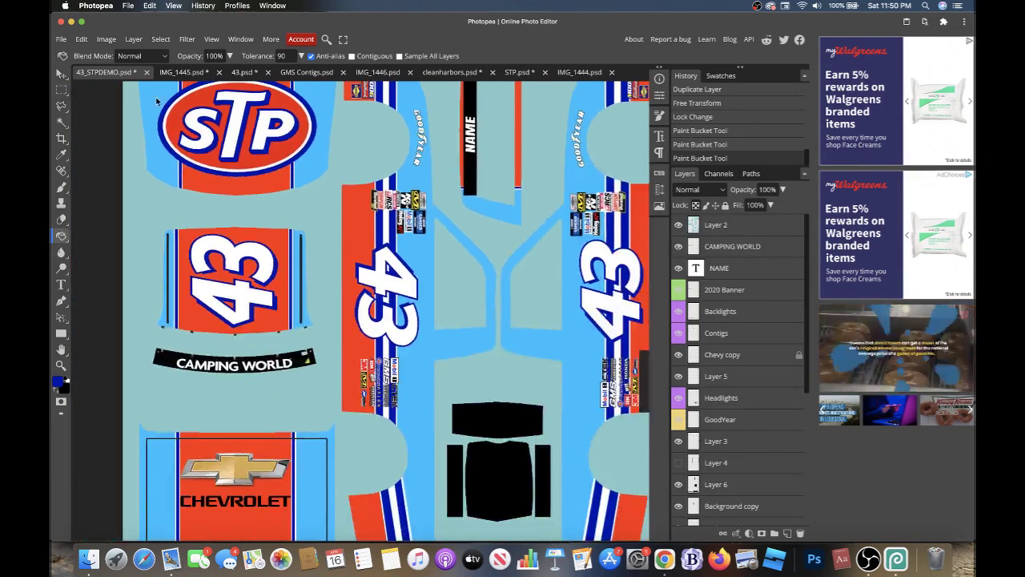
key(v)
scroll(170, 128, up, 2)
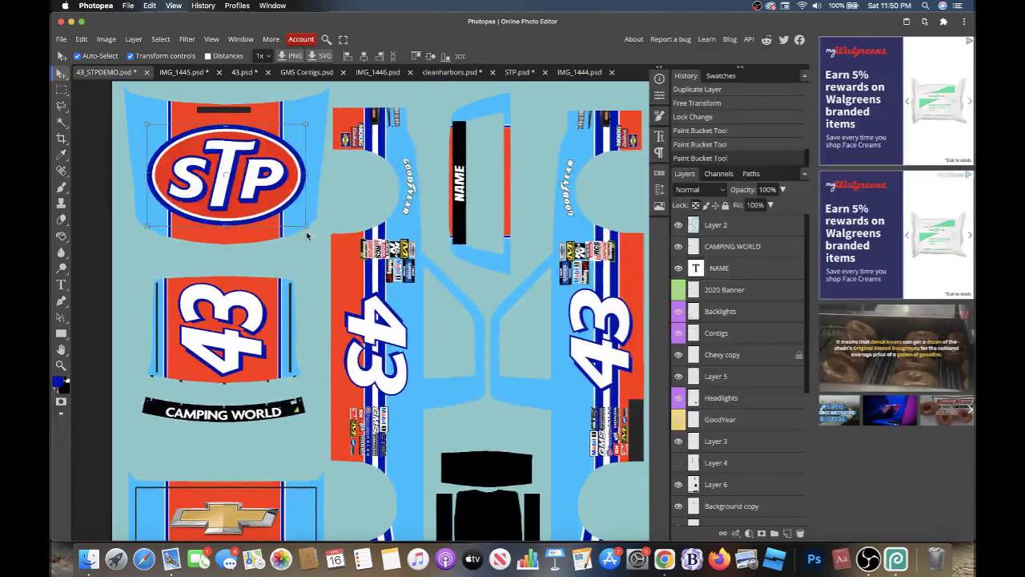
drag(306, 229, 288, 207)
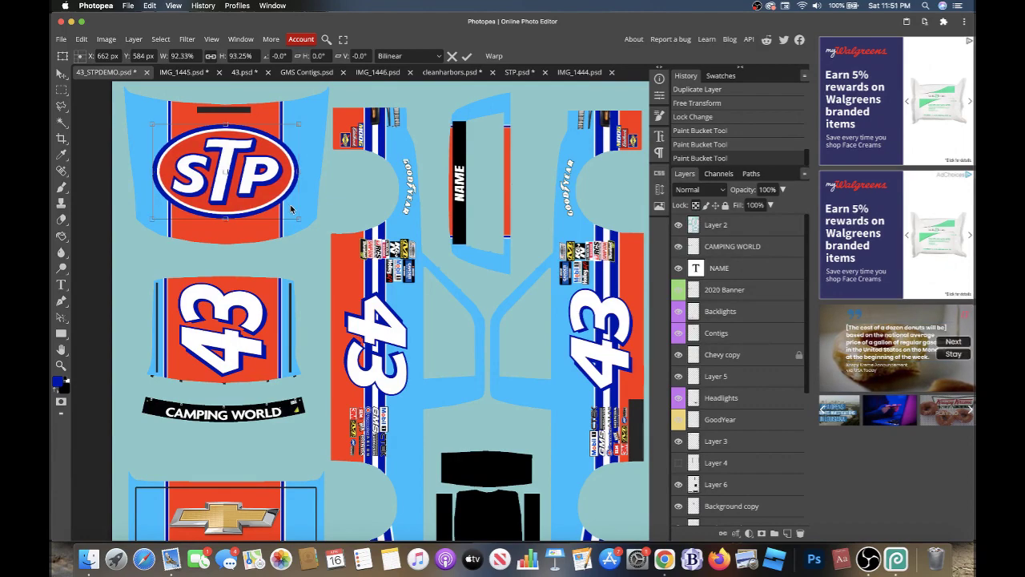
- Rotate the STP logo copy -90° and fit it onto the lower-right door panel
key(Return)
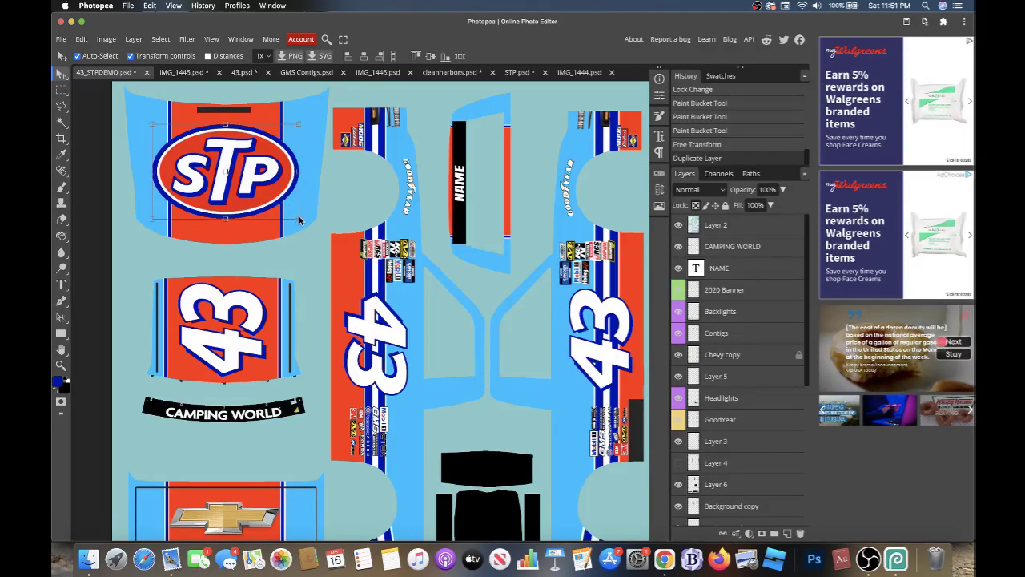
key(ctrl+t)
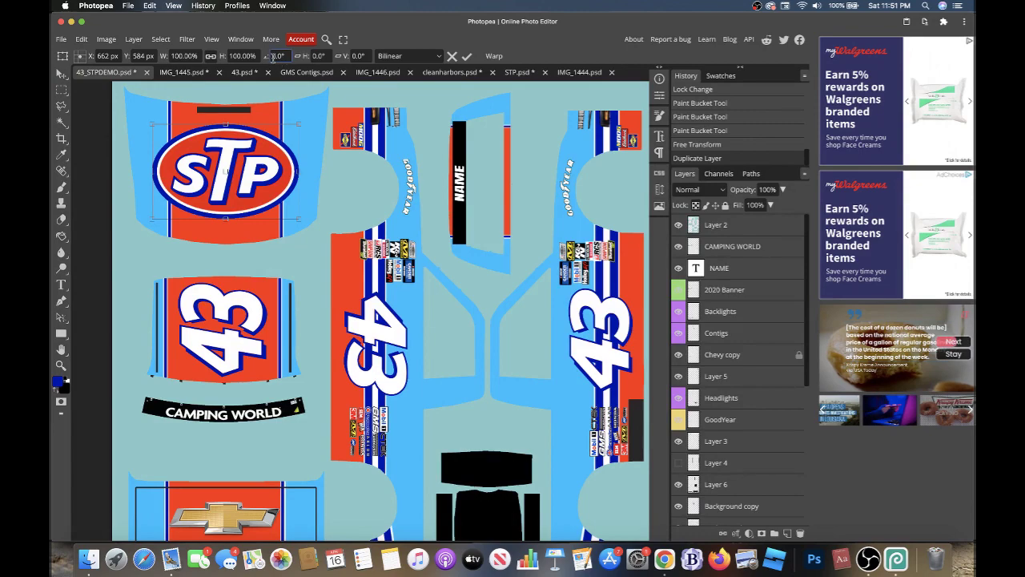
text(-90)
key(Return)
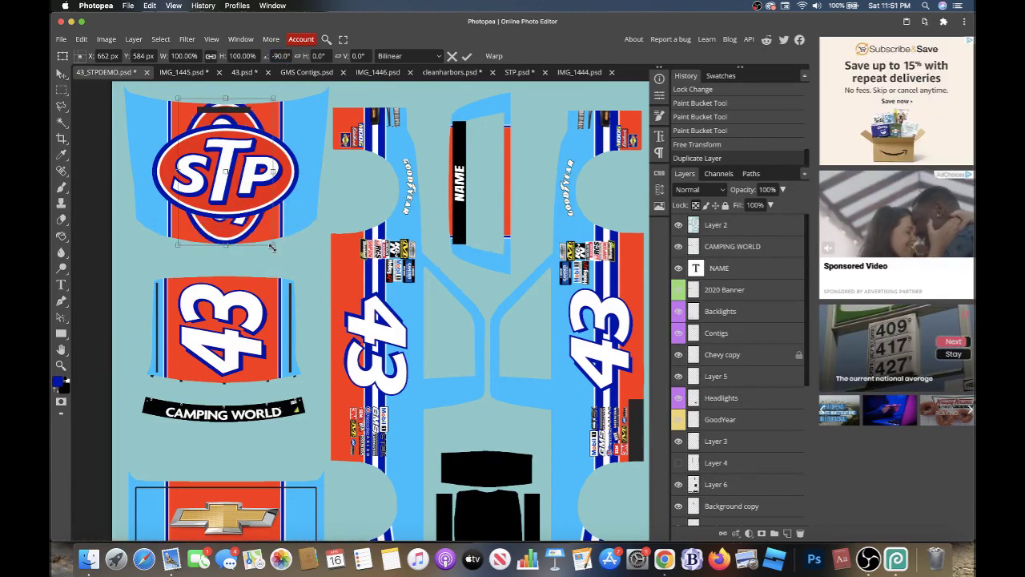
drag(228, 172, 376, 353)
drag(412, 424, 424, 417)
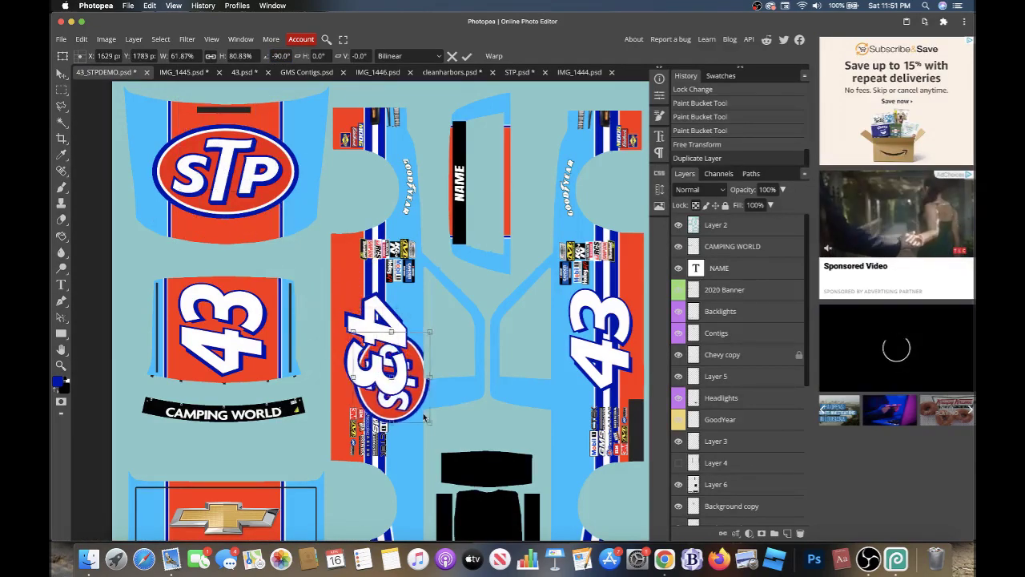
scroll(425, 416, down, 3)
mouse_move(384, 241)
mouse_down()
mouse_move(563, 454)
mouse_move(565, 419)
mouse_up()
drag(606, 475, 577, 502)
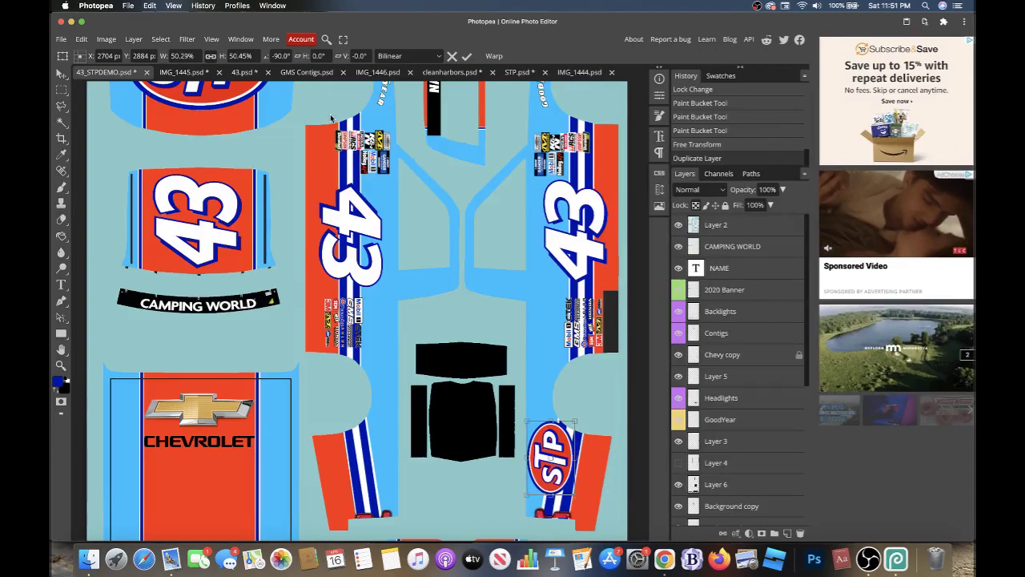
- Check the decal sheet, 43 graphic and sample livery, then enlarge the rotated logo to about 107.5% by 105.6%
click(305, 72)
click(242, 72)
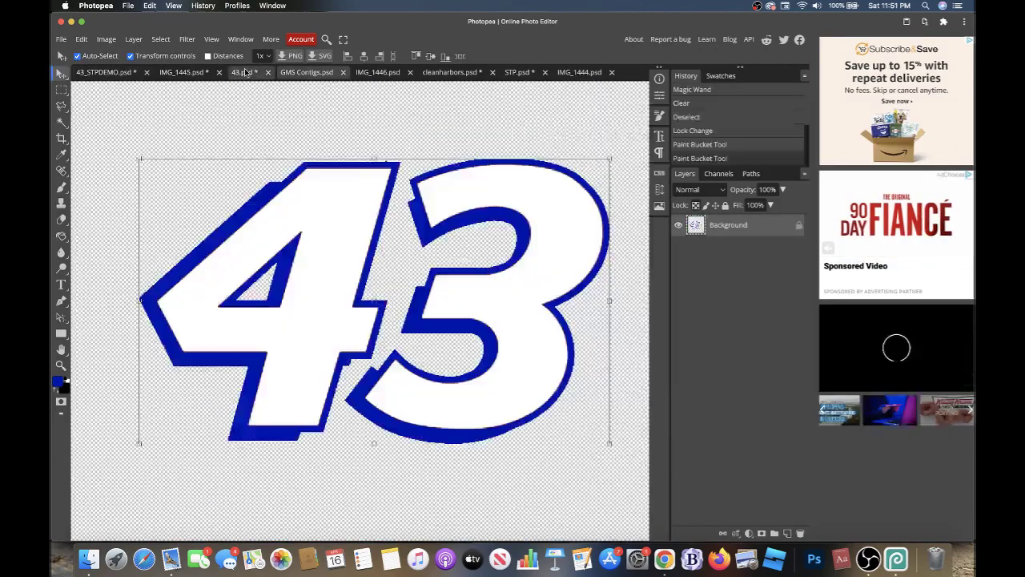
click(189, 72)
scroll(319, 175, up, 3)
scroll(318, 174, up, 3)
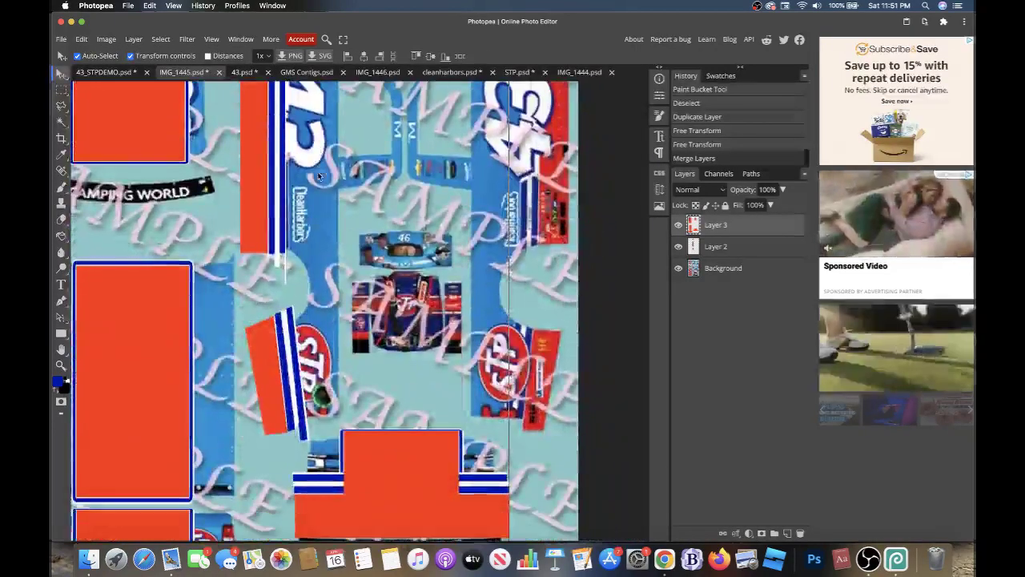
click(136, 74)
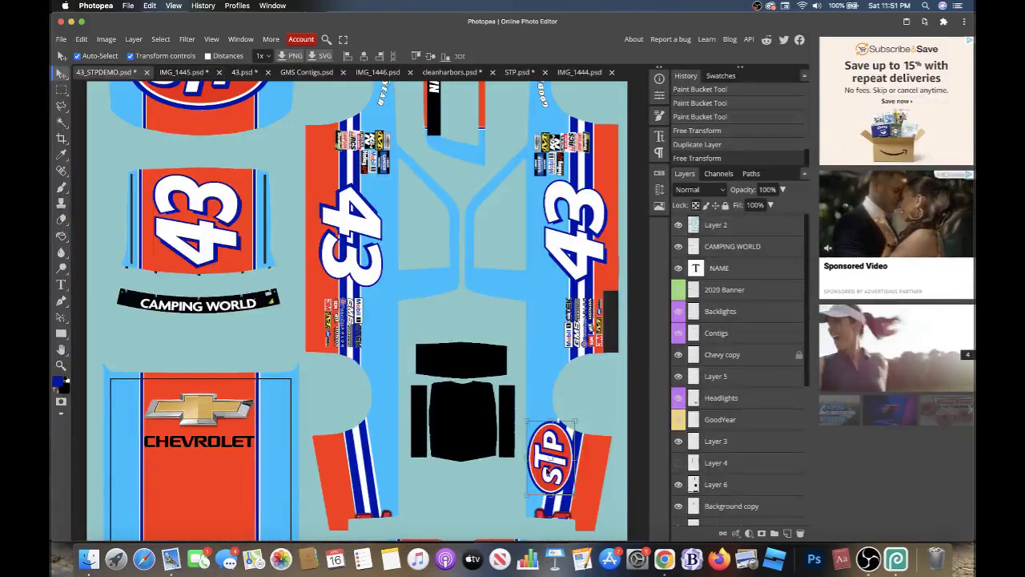
drag(575, 499, 569, 494)
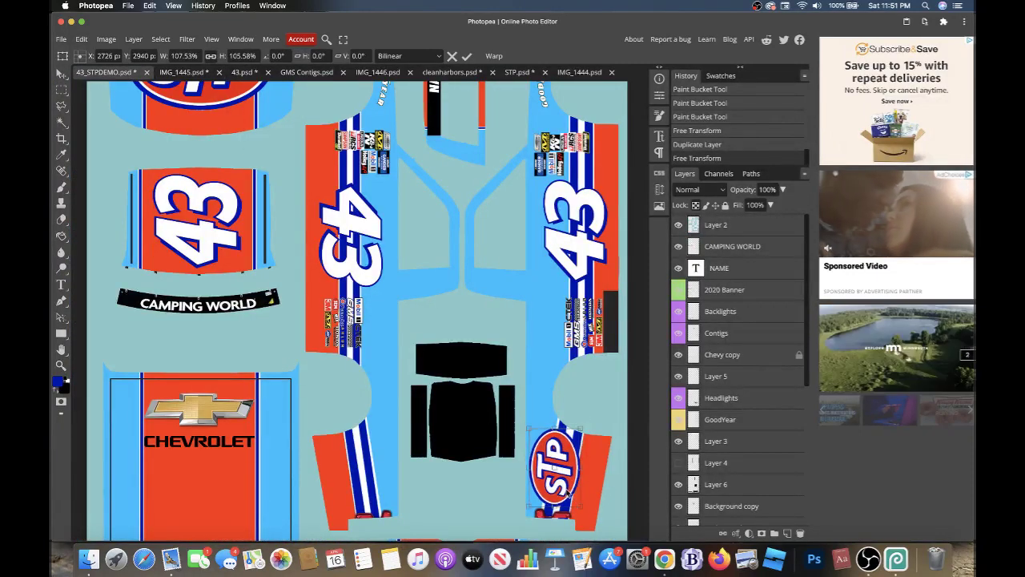
- Review the 43 graphic and sample livery, then return to the 43_STPDEMO document
click(242, 72)
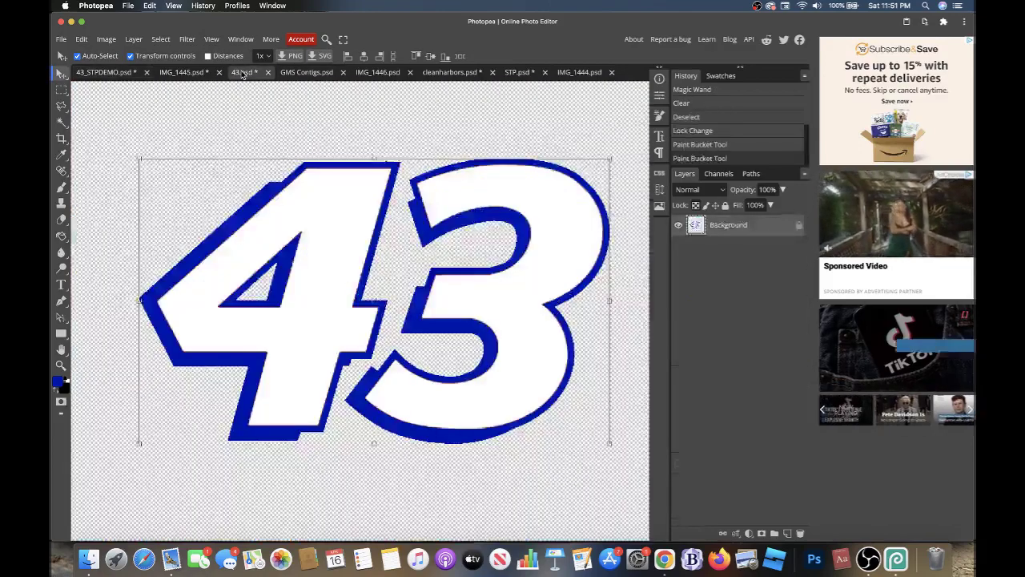
click(193, 72)
click(97, 72)
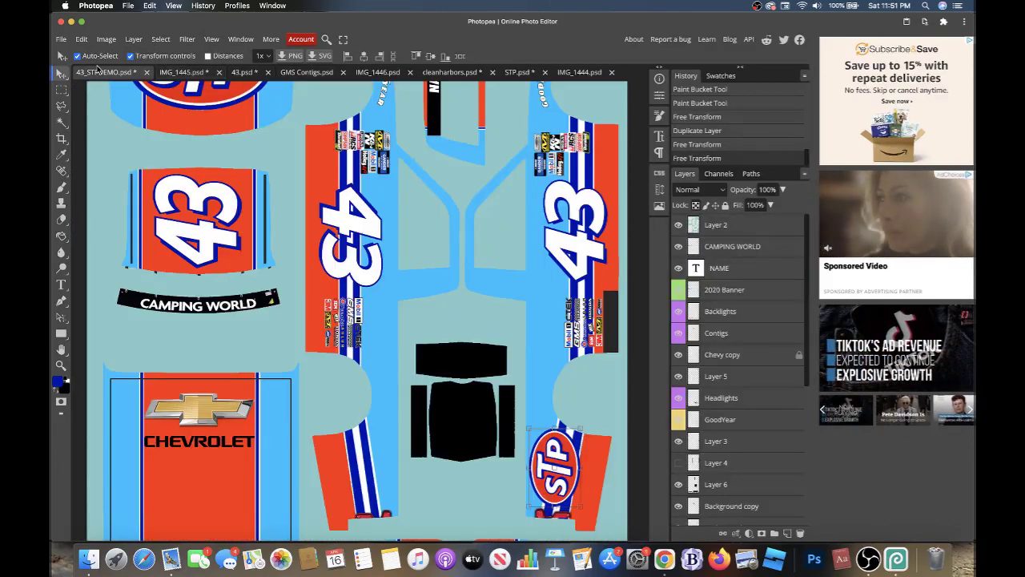
scroll(492, 477, down, 2)
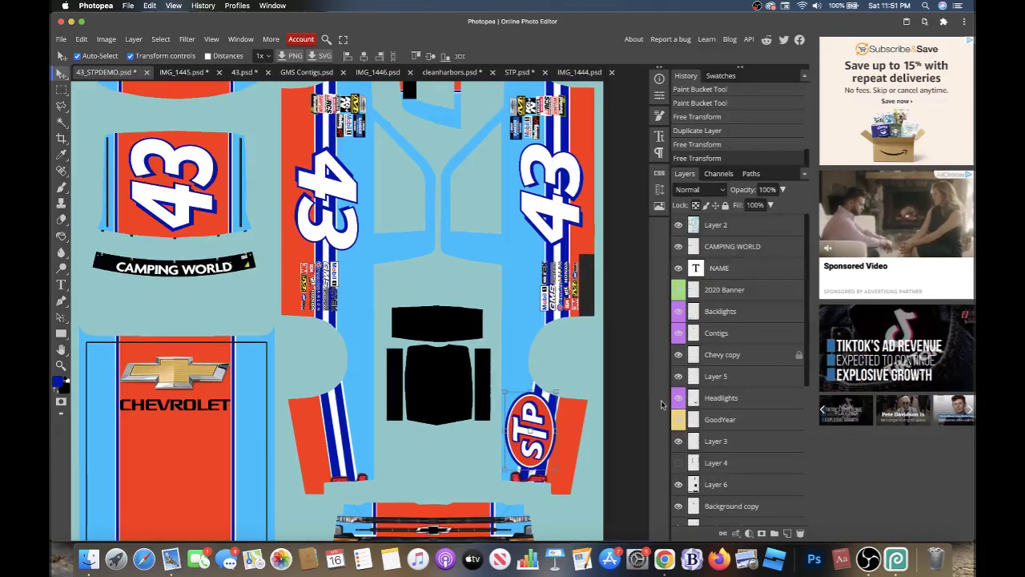
scroll(709, 425, down, 10)
- Narrow both striped side panels, Layer 2 copy and Layer 2
click(710, 450)
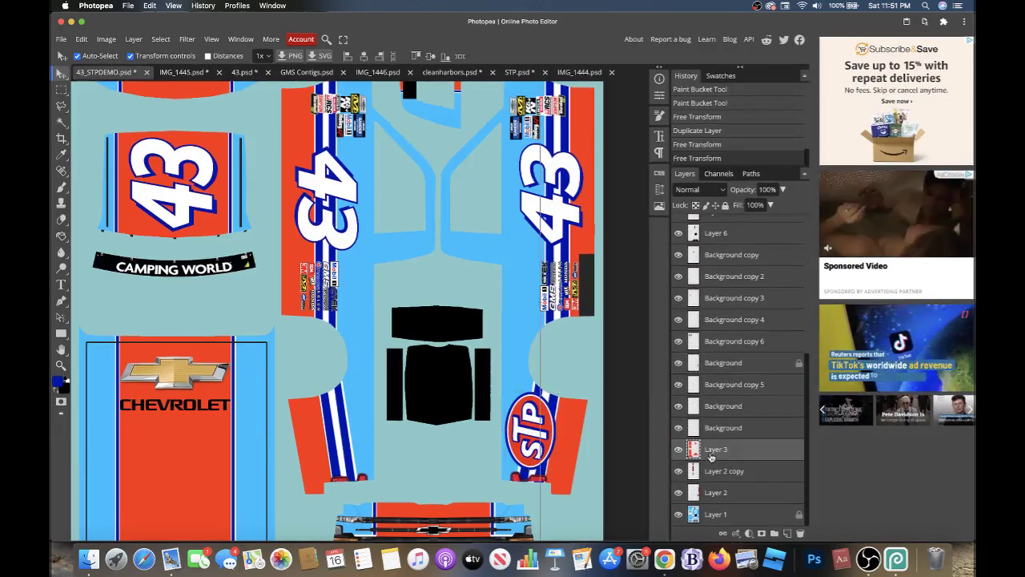
click(712, 471)
drag(365, 223, 346, 224)
key(Return)
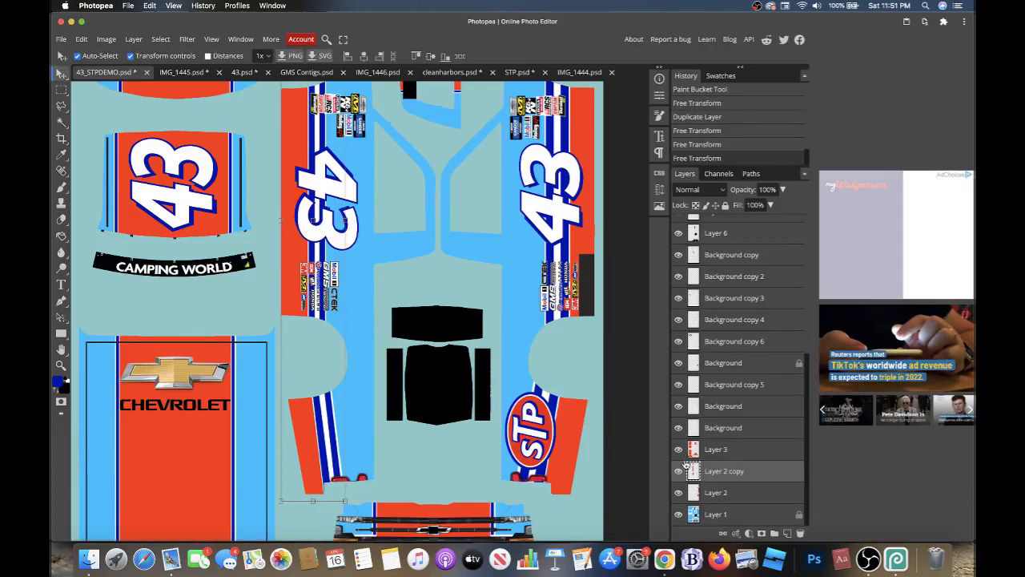
click(713, 491)
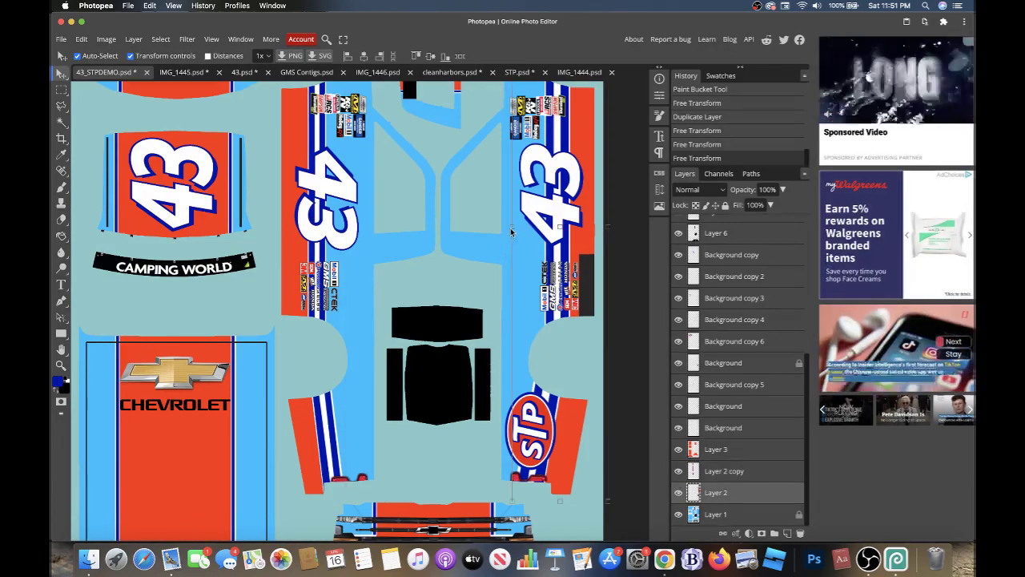
key(ctrl+t)
drag(511, 227, 526, 227)
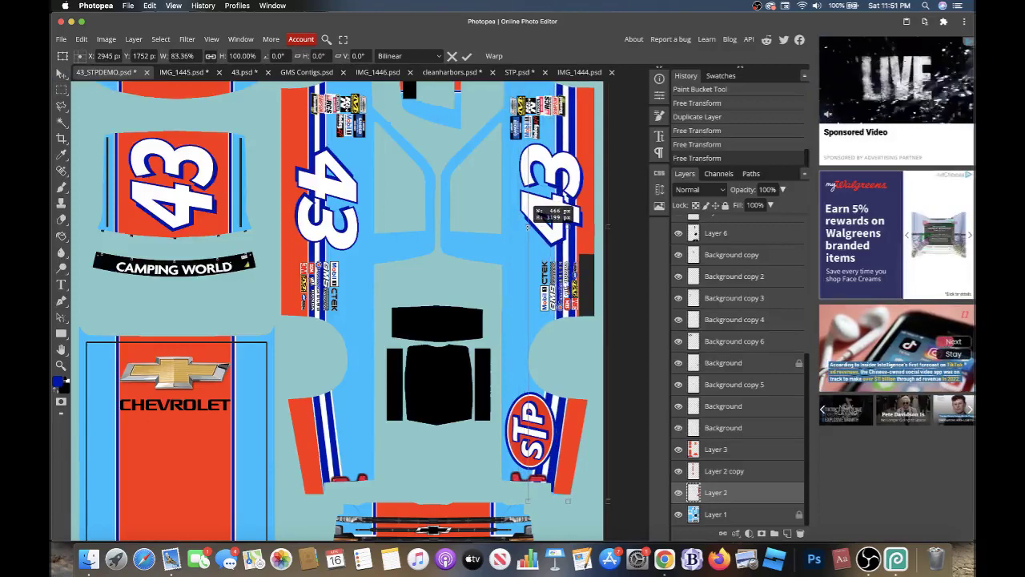
key(Return)
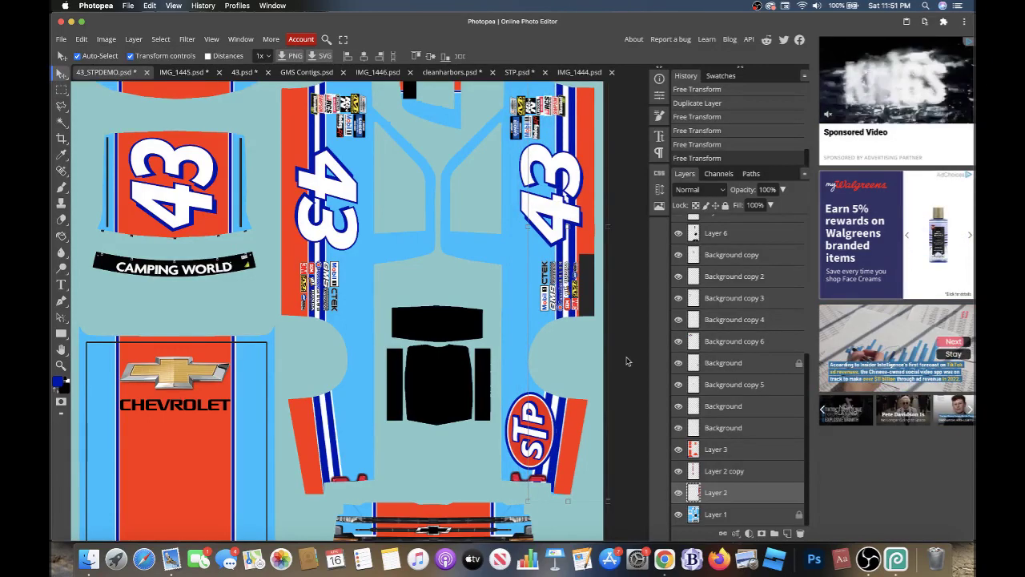
- Add a 180°-rotated STP logo copy on the left door, then view IMG_1445
click(705, 364)
drag(528, 437, 530, 436)
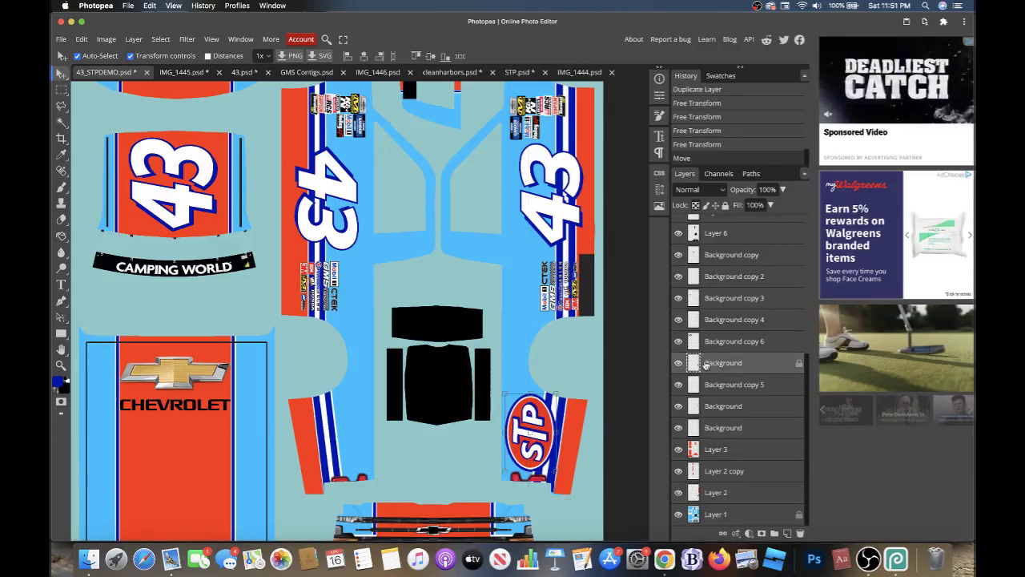
key(ctrl+j)
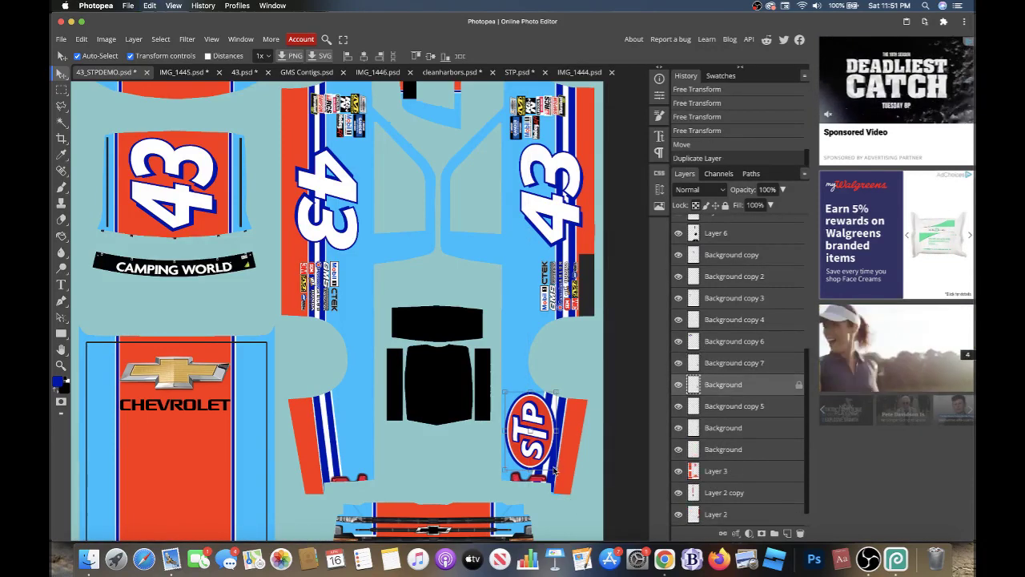
key(ctrl+alt+t)
click(276, 57)
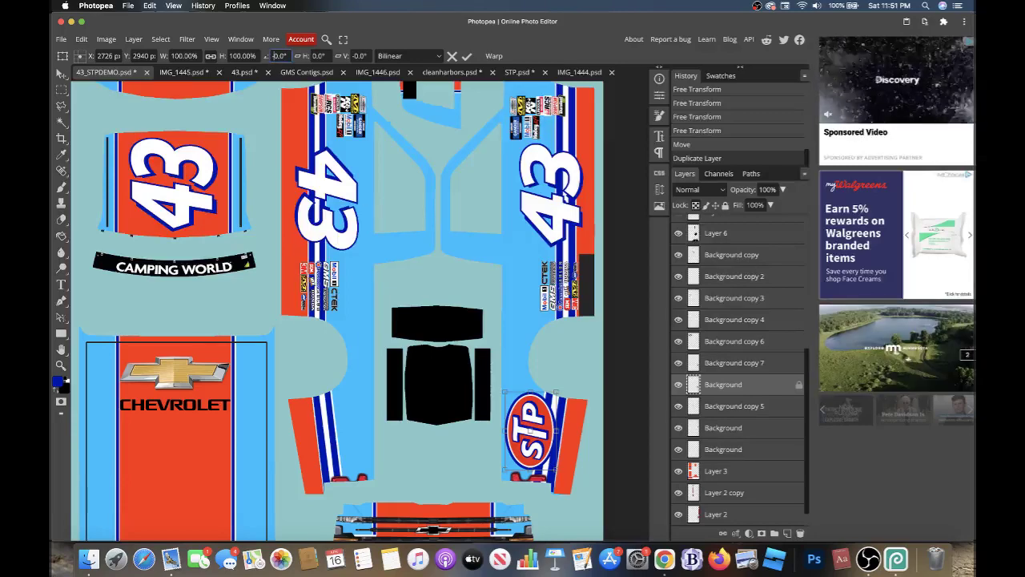
text(180)
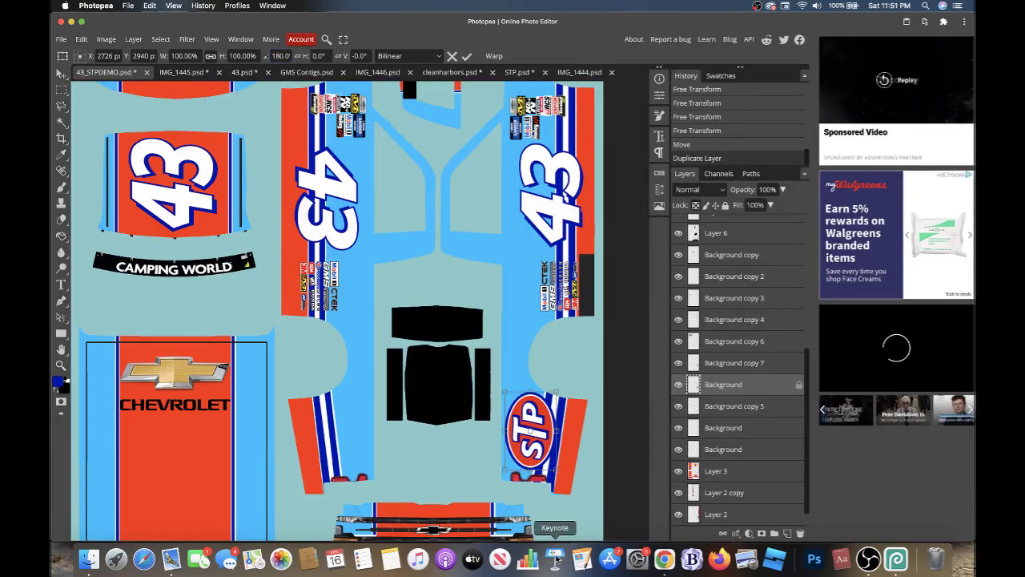
drag(544, 463, 358, 463)
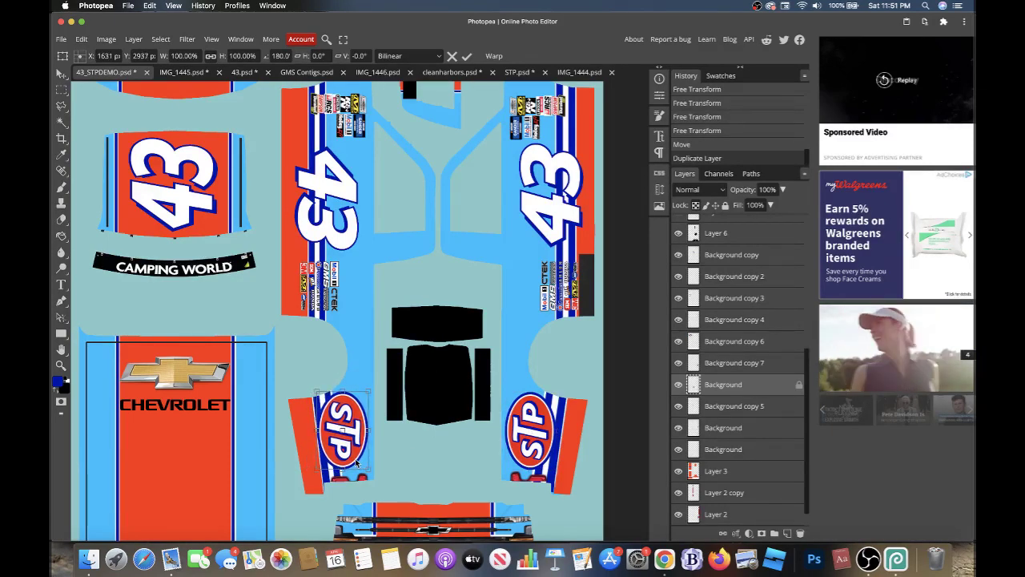
key(Return)
click(182, 73)
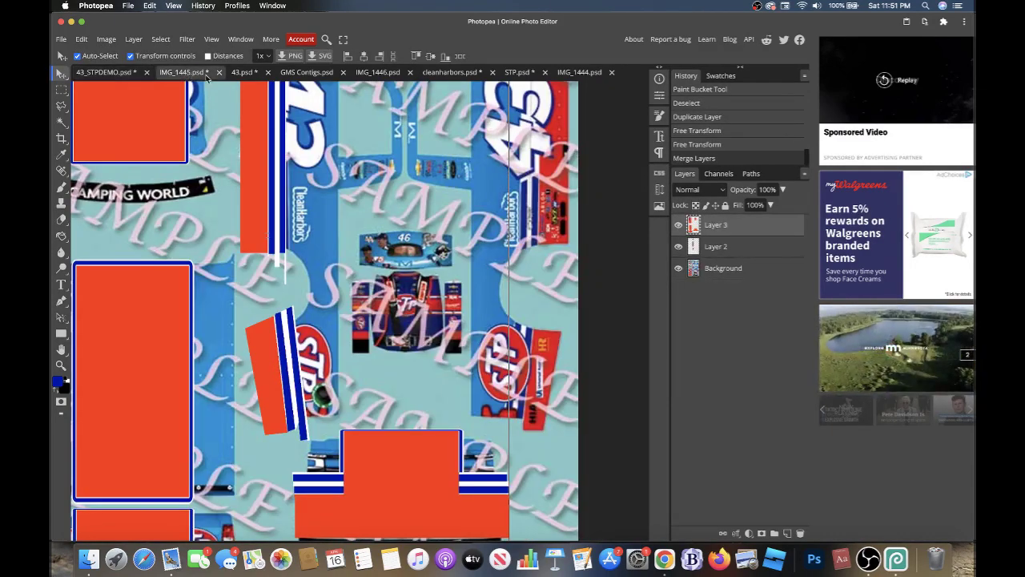
- Paste the CleanHarbors logo from cleanharbors.psd into 43_STPDEMO and start transforming it
click(376, 73)
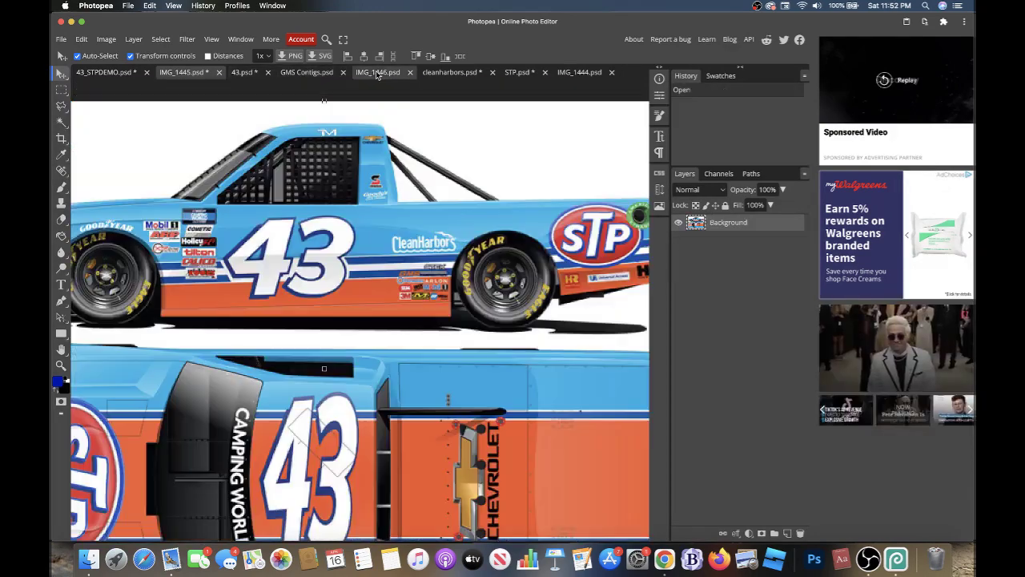
click(458, 73)
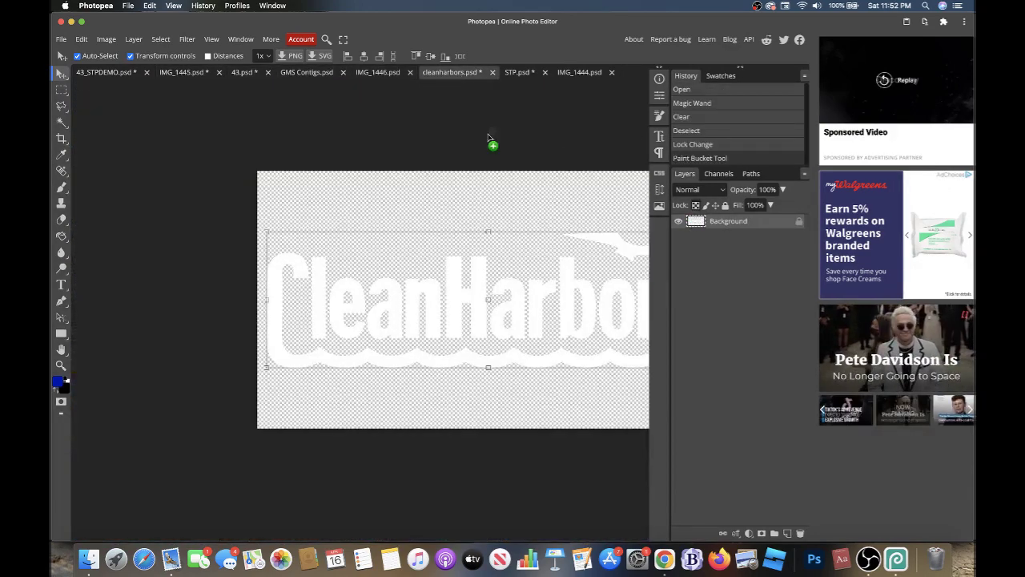
click(112, 72)
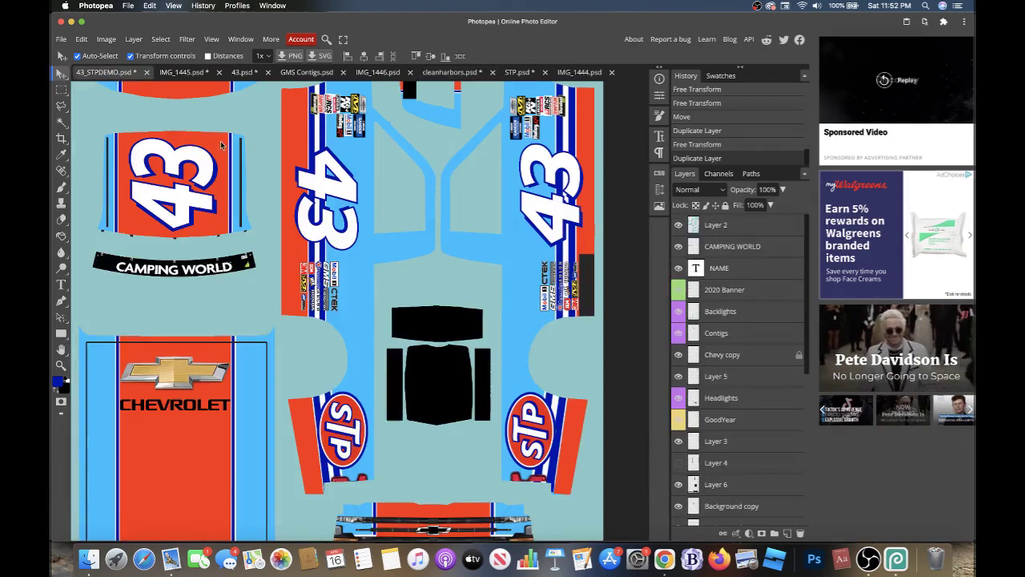
scroll(221, 145, down, 2)
scroll(226, 162, up, 3)
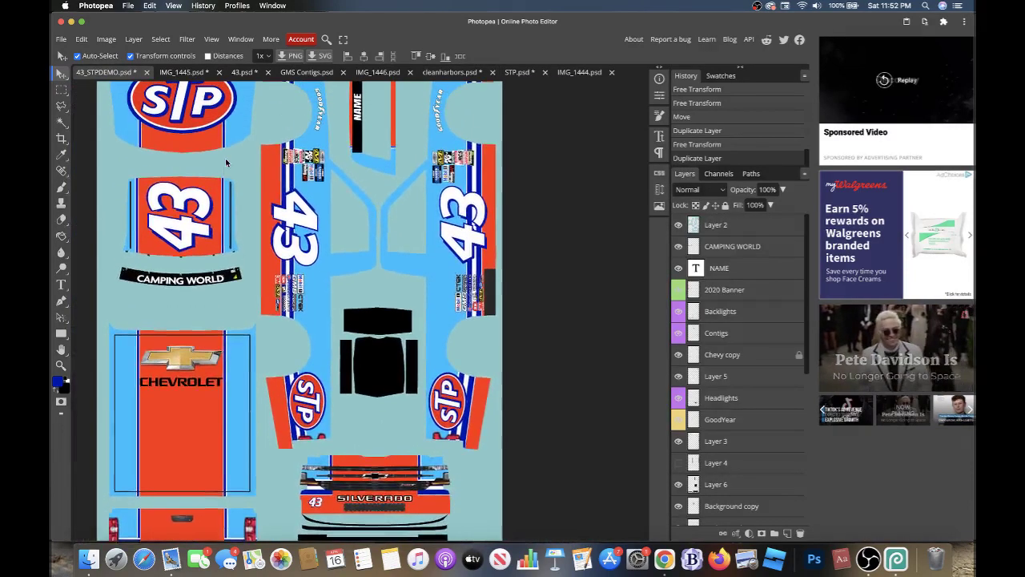
key(ctrl+v)
key(ctrl+t)
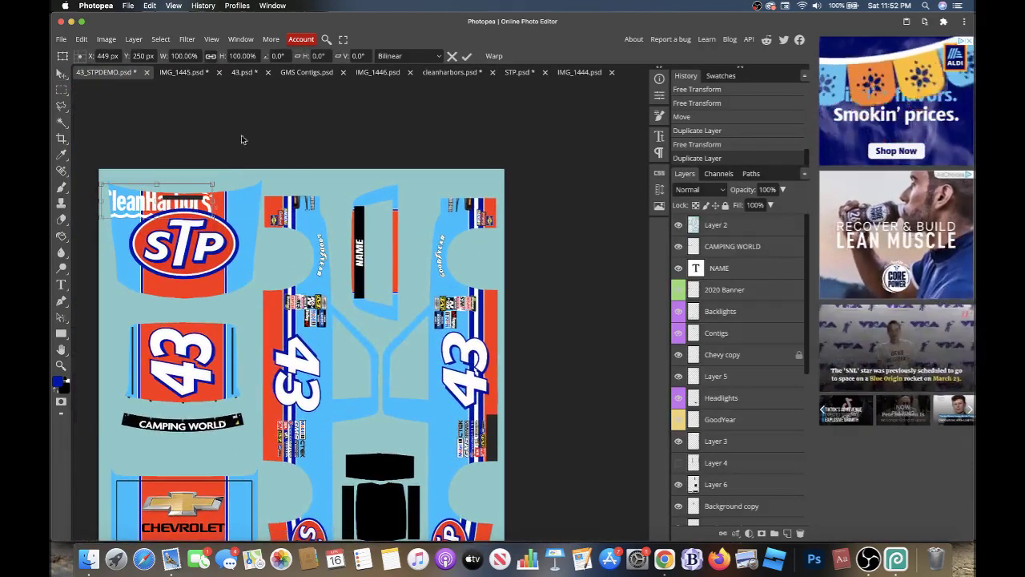
- Rotate the CleanHarbors logo vertical and place it beside the left door's 43
mouse_move(241, 140)
mouse_down()
mouse_move(196, 290)
mouse_move(183, 255)
mouse_up()
mouse_move(156, 204)
mouse_down()
mouse_move(331, 419)
mouse_move(349, 465)
mouse_move(339, 431)
mouse_up()
key(ctrl+plus)
scroll(708, 455, down, 5)
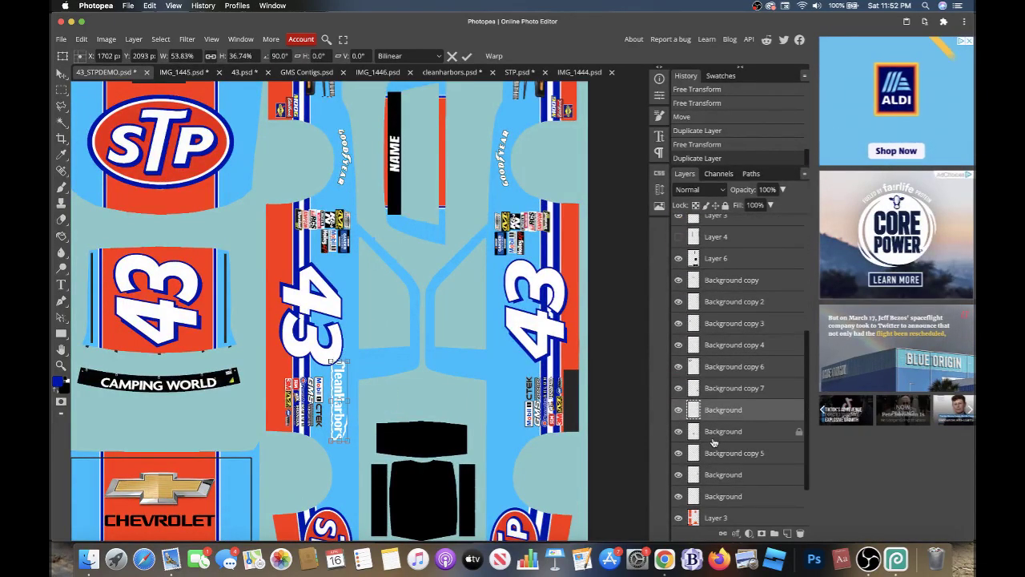
- Scale down the left and right sponsor sticker stacks to fit
click(714, 455)
key(ctrl+t)
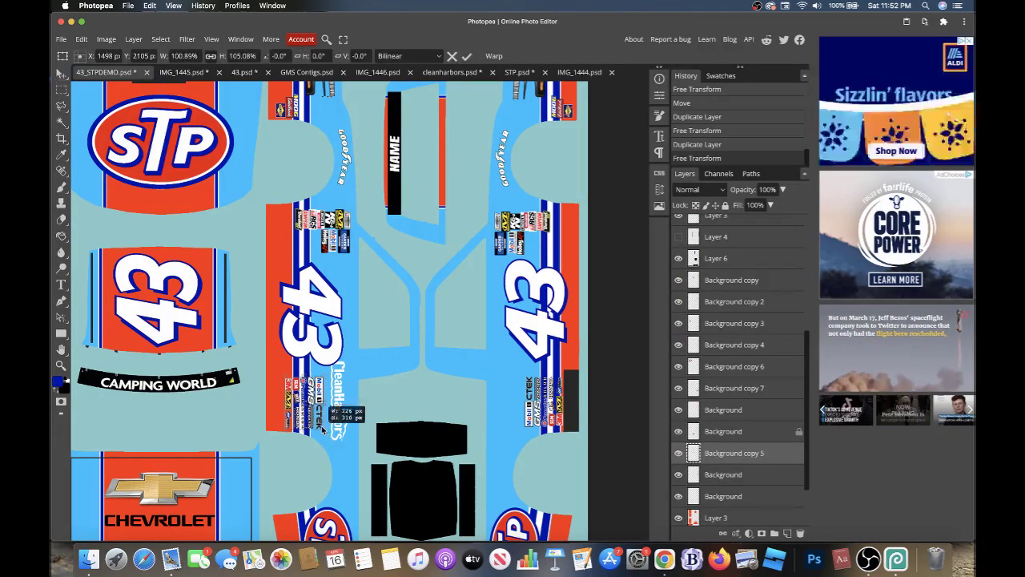
drag(327, 435, 311, 420)
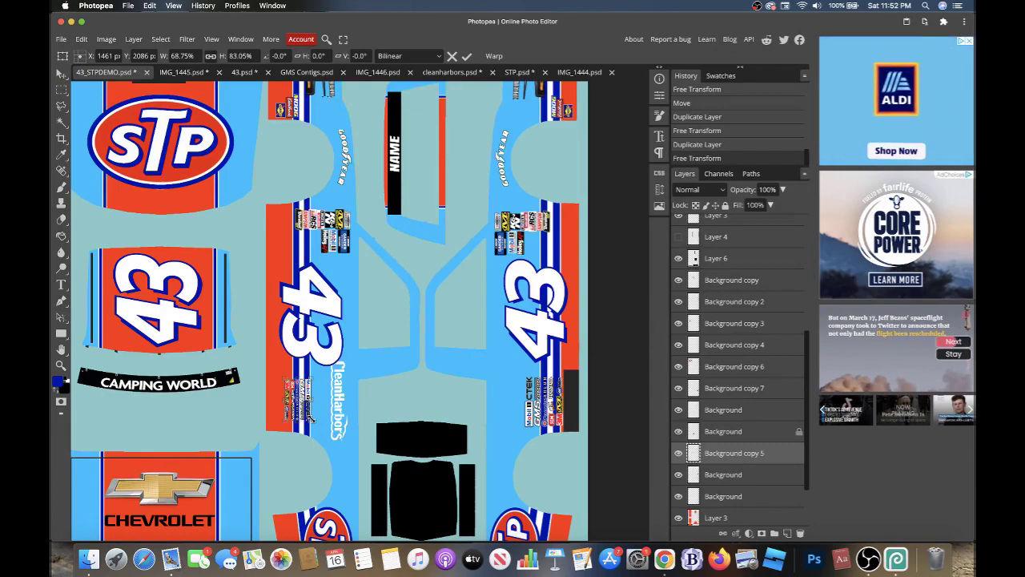
click(704, 475)
key(ctrl+t)
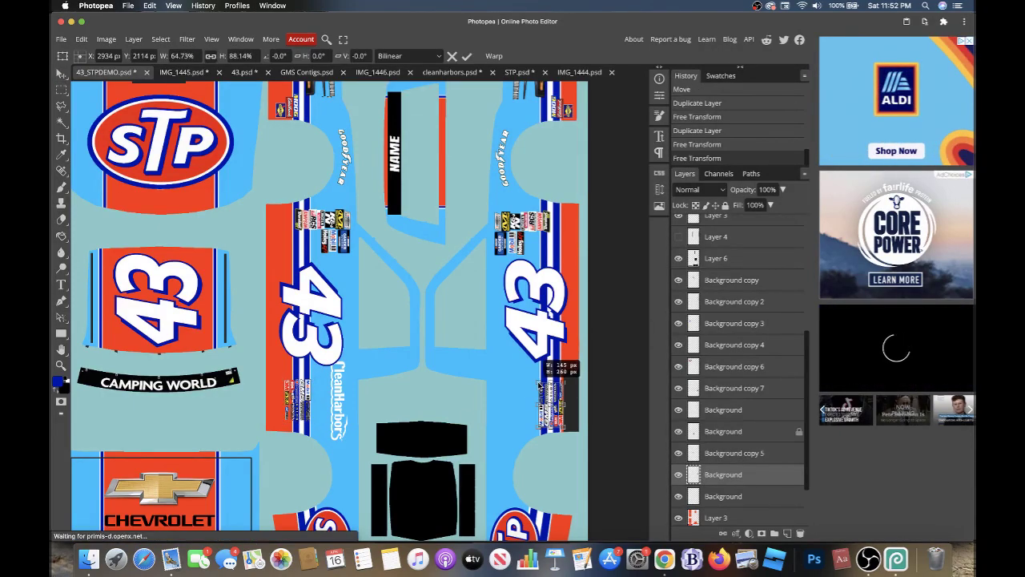
mouse_move(525, 376)
mouse_down()
mouse_move(535, 361)
mouse_move(534, 385)
mouse_up()
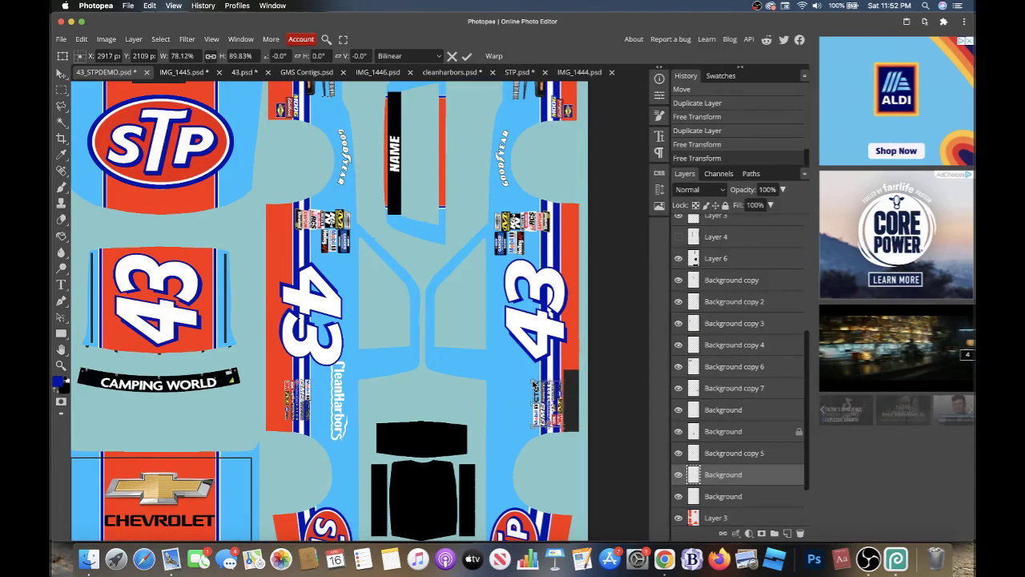
key(Return)
key(ctrl+t)
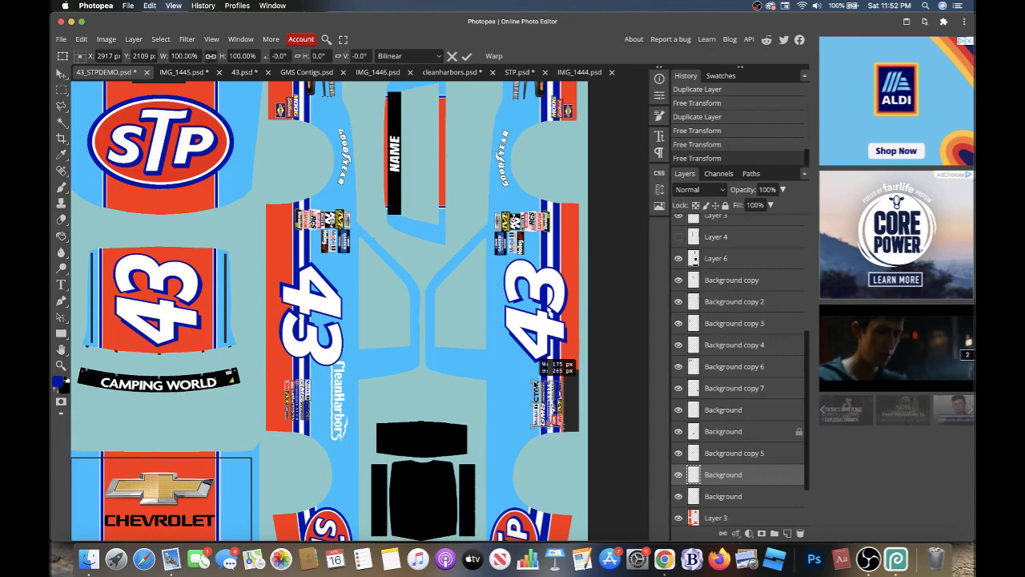
drag(533, 383, 535, 386)
key(Return)
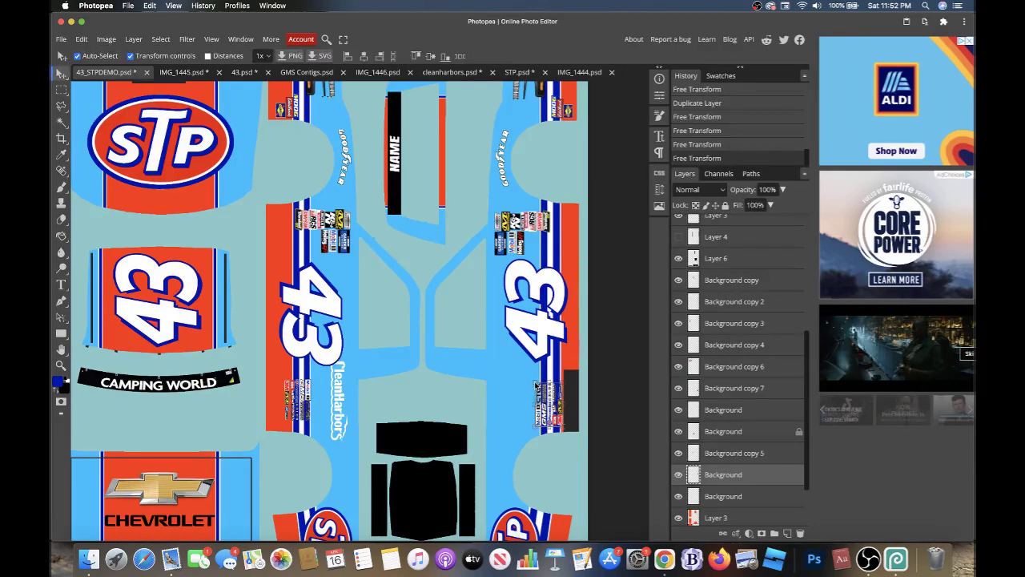
- Shrink the CleanHarbors logo further, to about 82% by 85%
click(704, 452)
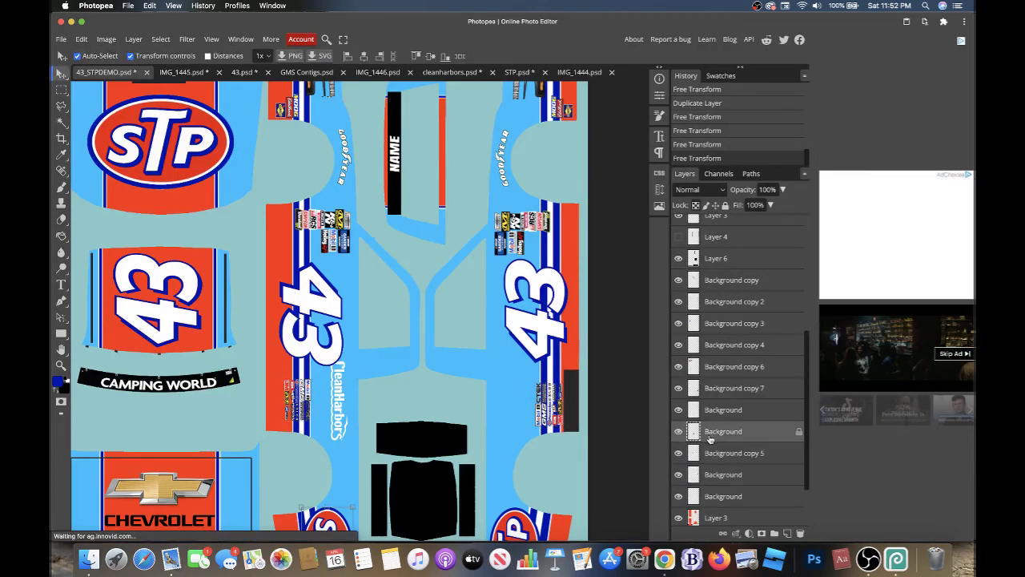
click(708, 414)
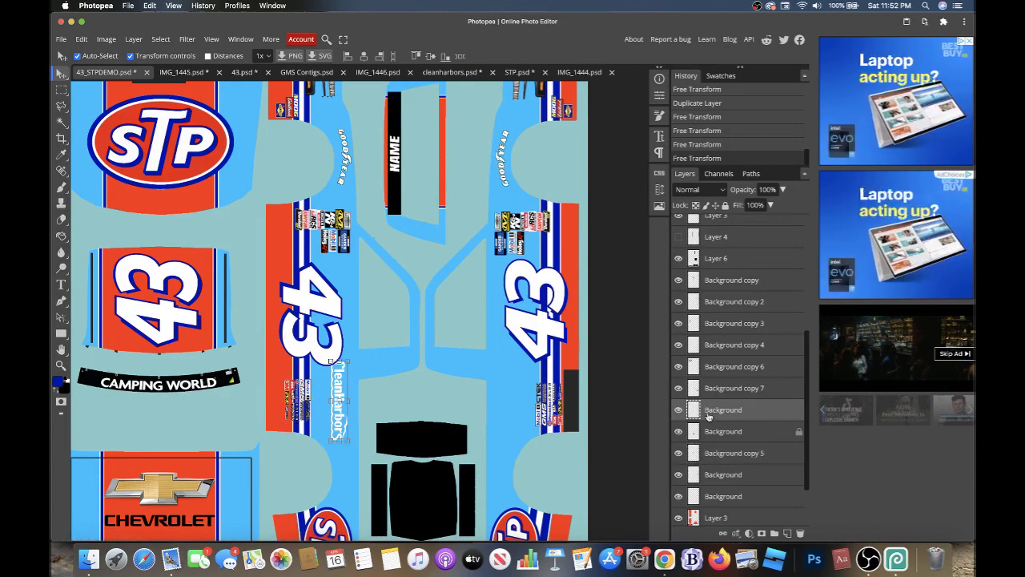
key(ctrl+t)
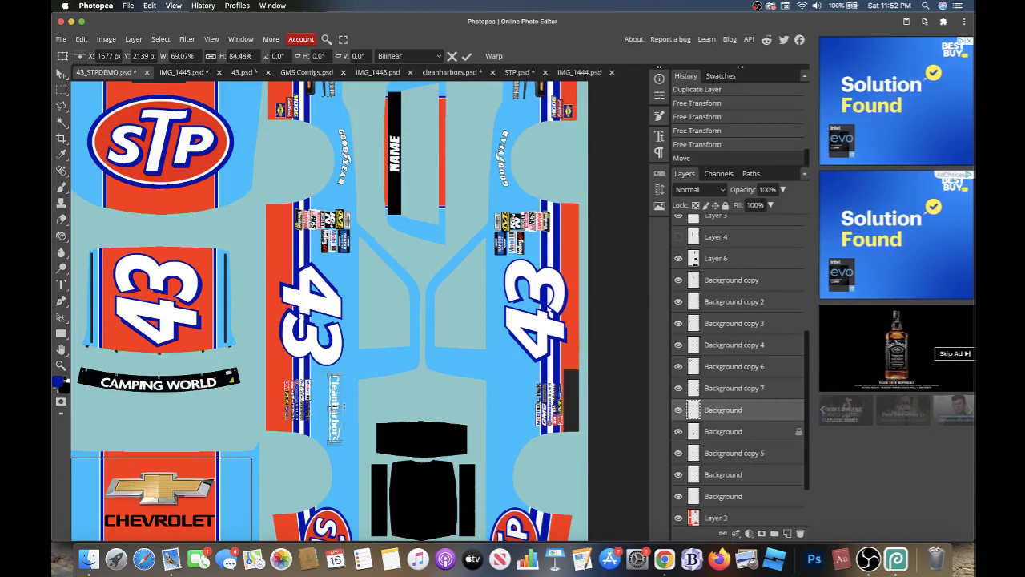
drag(342, 375, 343, 408)
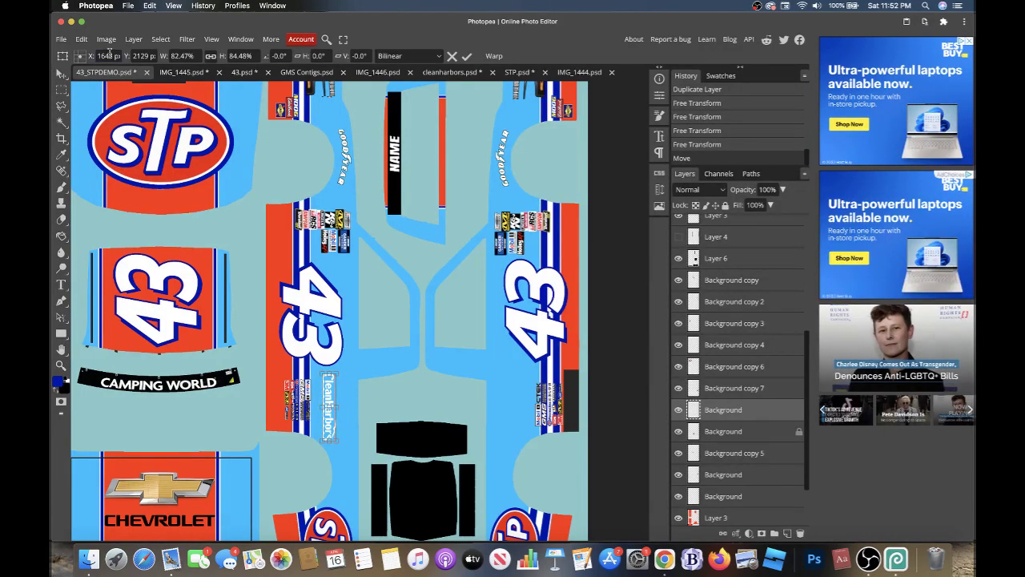
- Try a 4 px blue stroke on the CleanHarbors decal, then undo it
click(82, 38)
click(102, 236)
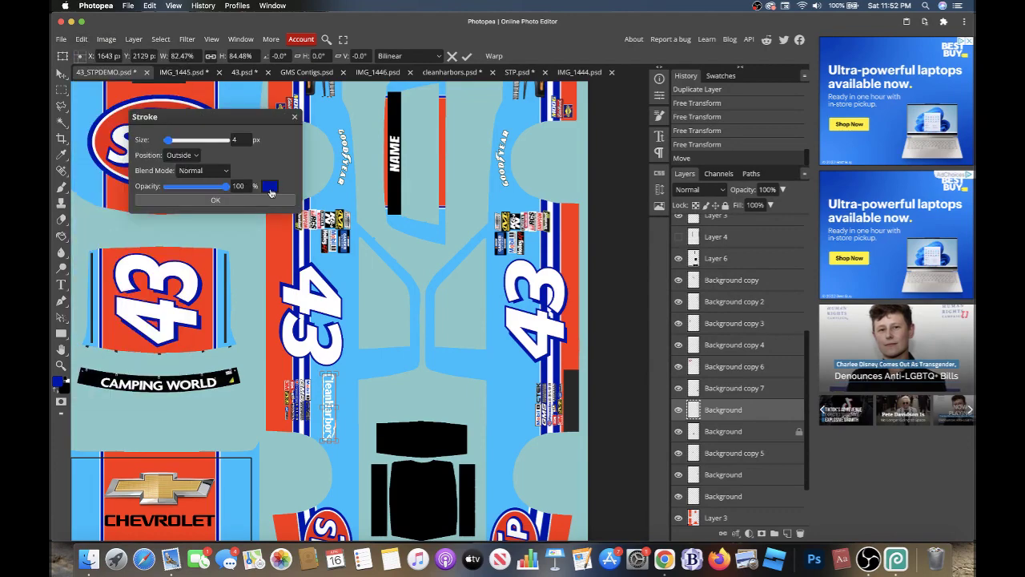
click(270, 188)
click(293, 261)
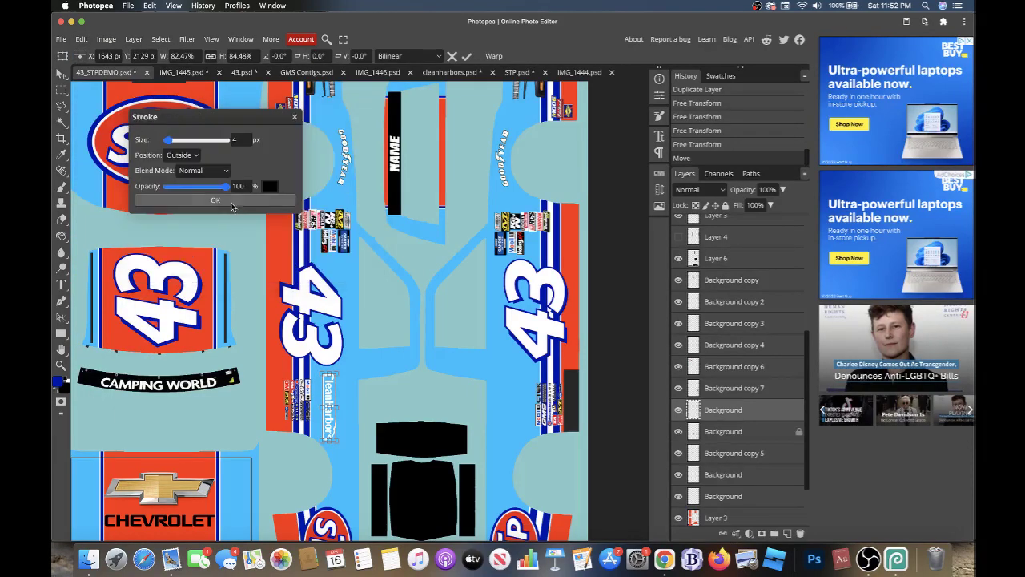
click(232, 204)
key(Left)
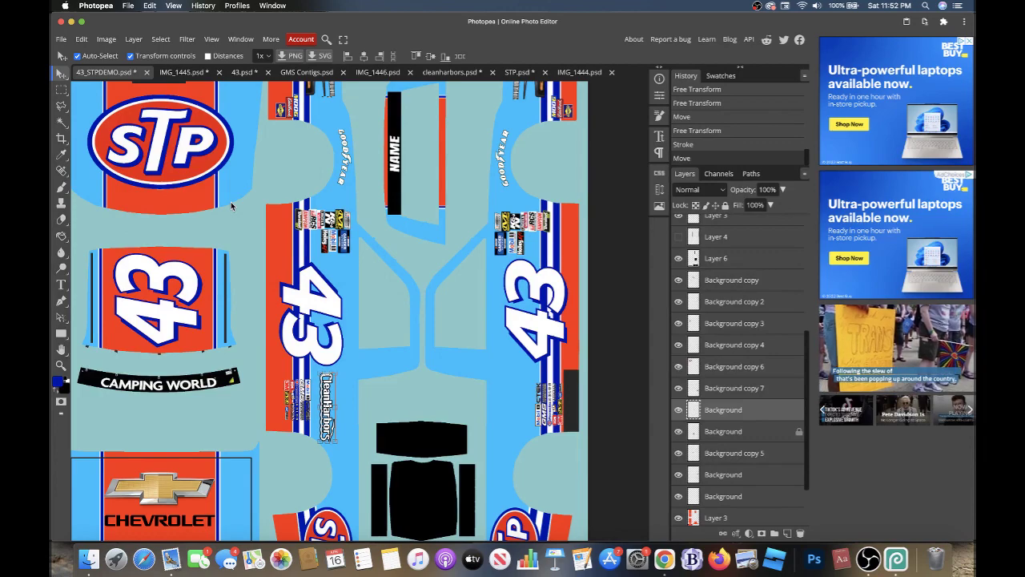
key(ctrl+z)
key(ctrl+z)
- Apply a 2 px blue outline stroke to the decal and duplicate its layer
click(82, 38)
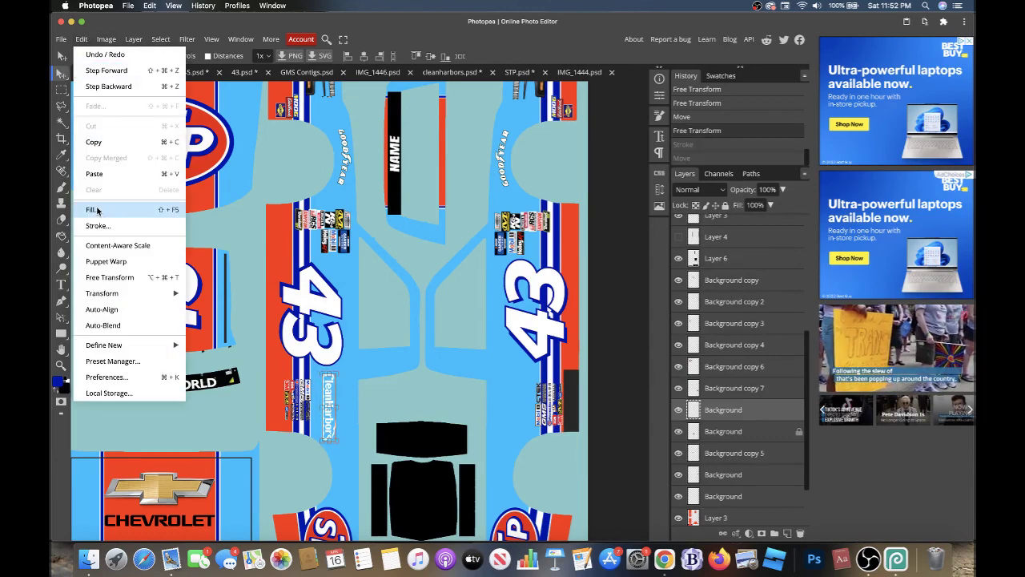
click(138, 210)
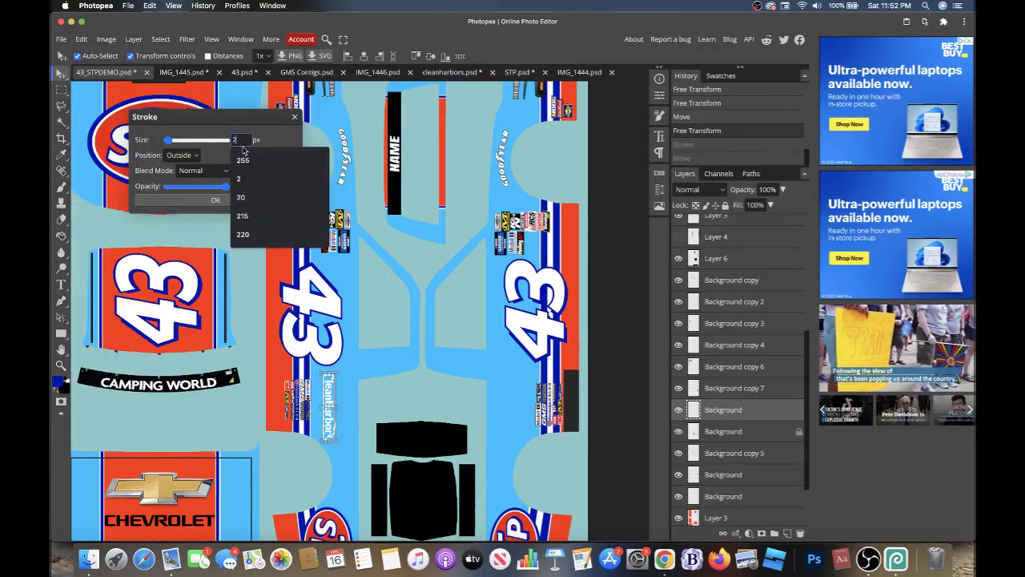
click(269, 188)
click(322, 257)
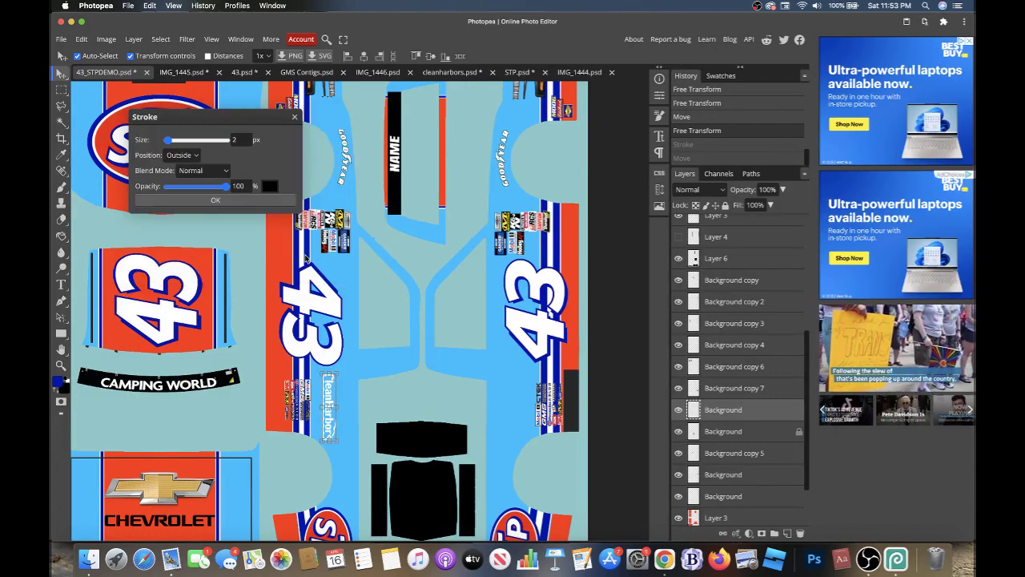
click(254, 202)
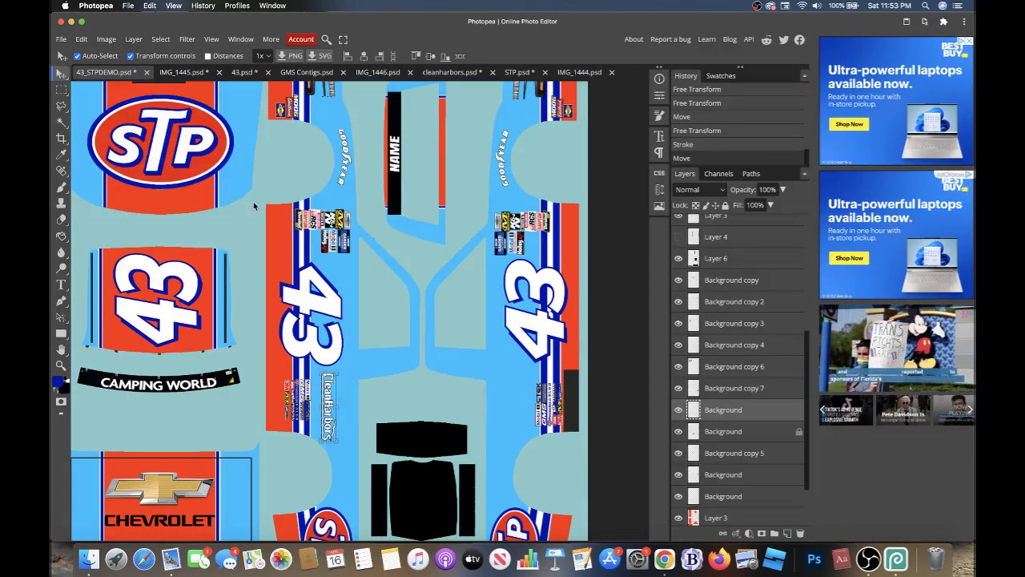
key(super+j)
- Move the duplicated CleanHarbors decal beside the right-hand 43 and commit it
key(super+t)
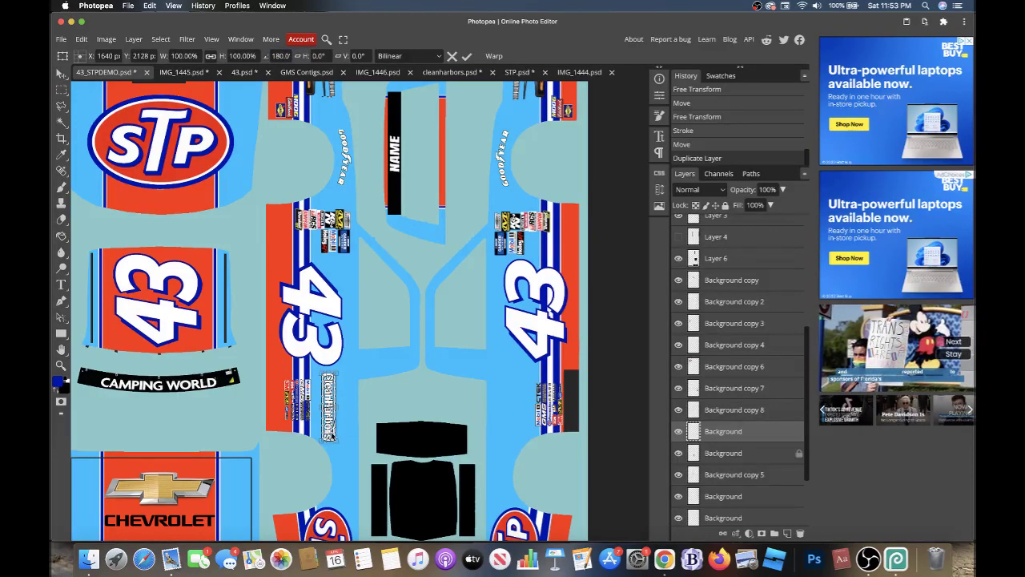
drag(332, 437, 529, 433)
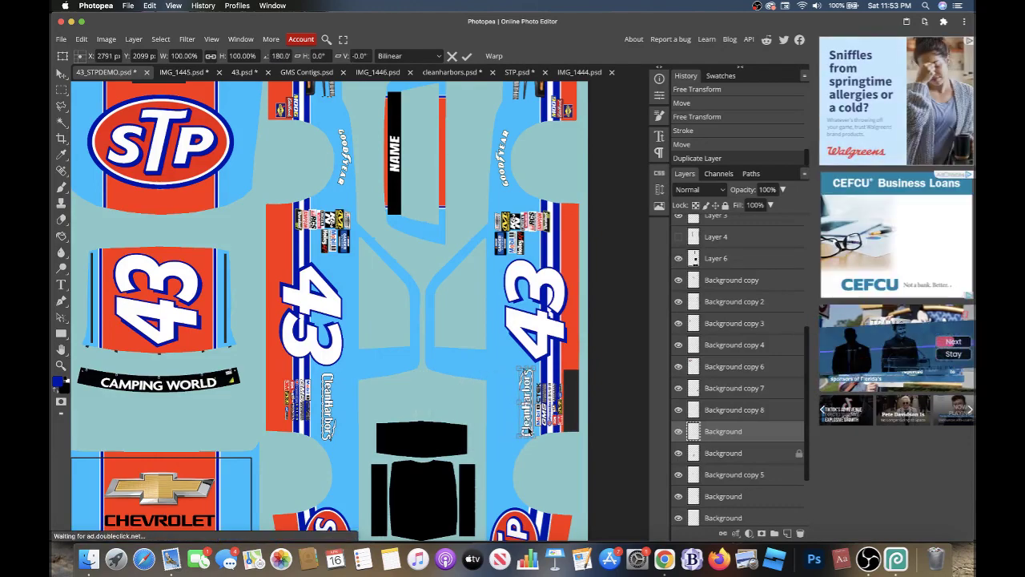
key(Return)
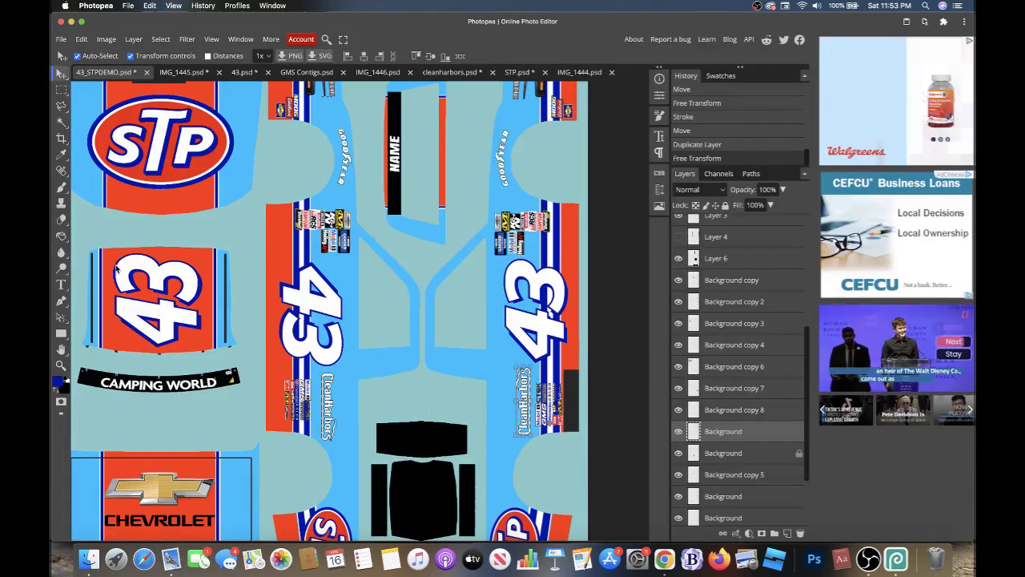
key(t)
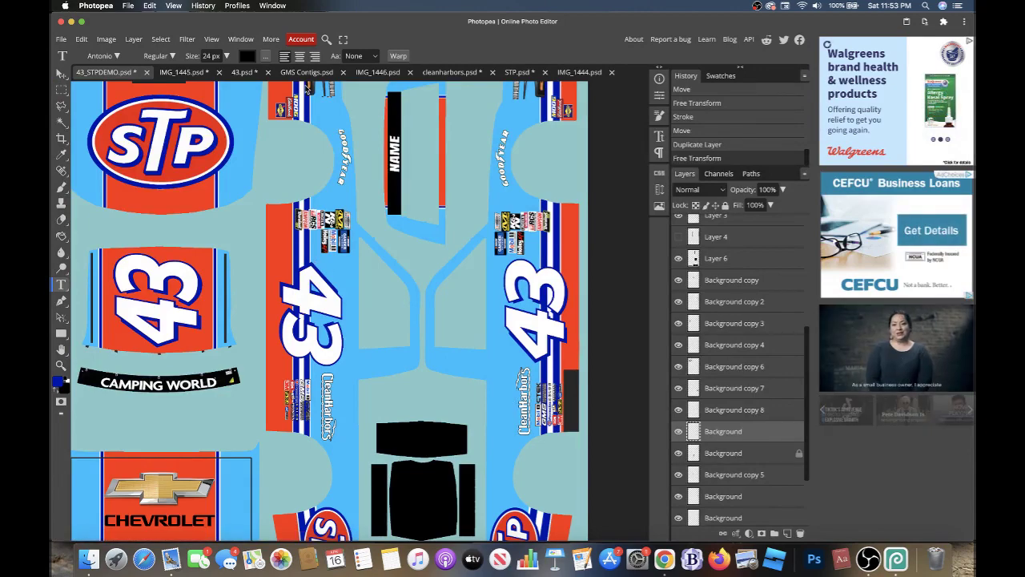
- Add a white 'TM' text layer near the STP hood logo
scroll(308, 89, up, 1)
click(270, 137)
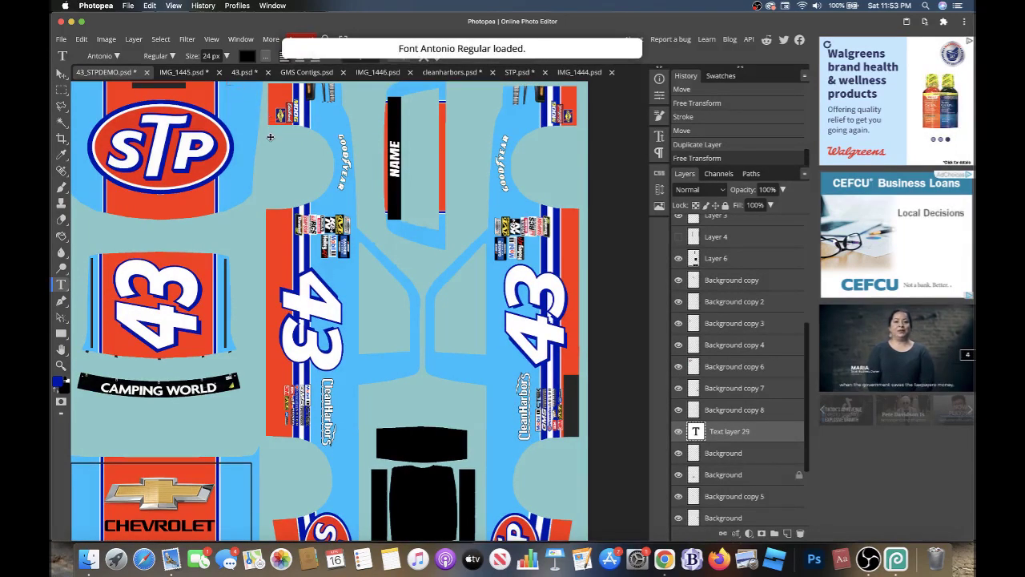
scroll(270, 137, up, 2)
click(247, 56)
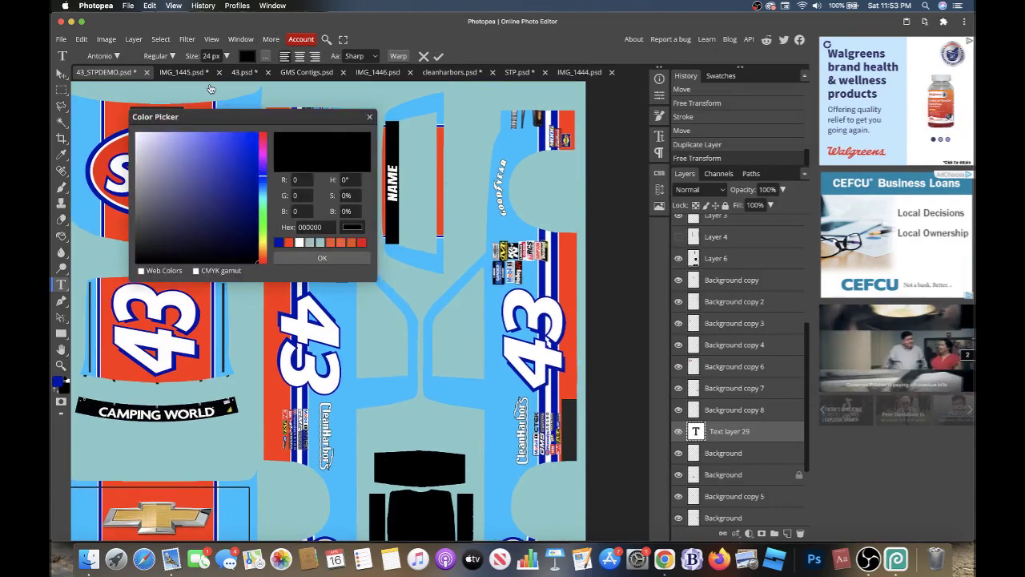
click(299, 242)
click(322, 257)
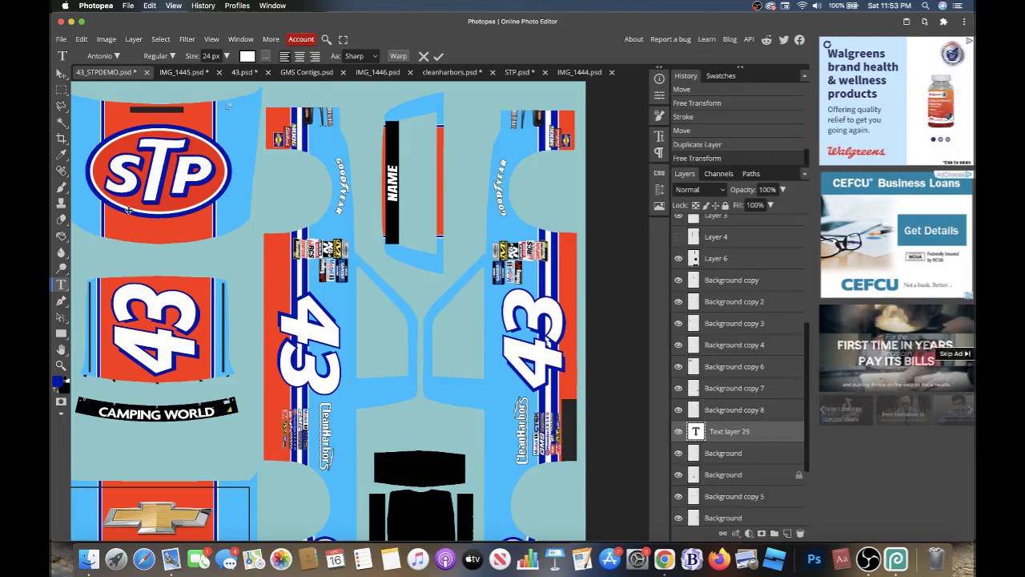
click(60, 72)
- Enlarge and stretch the TM text with a 10° skew, nudging it up along the stripe
scroll(234, 122, up, 5)
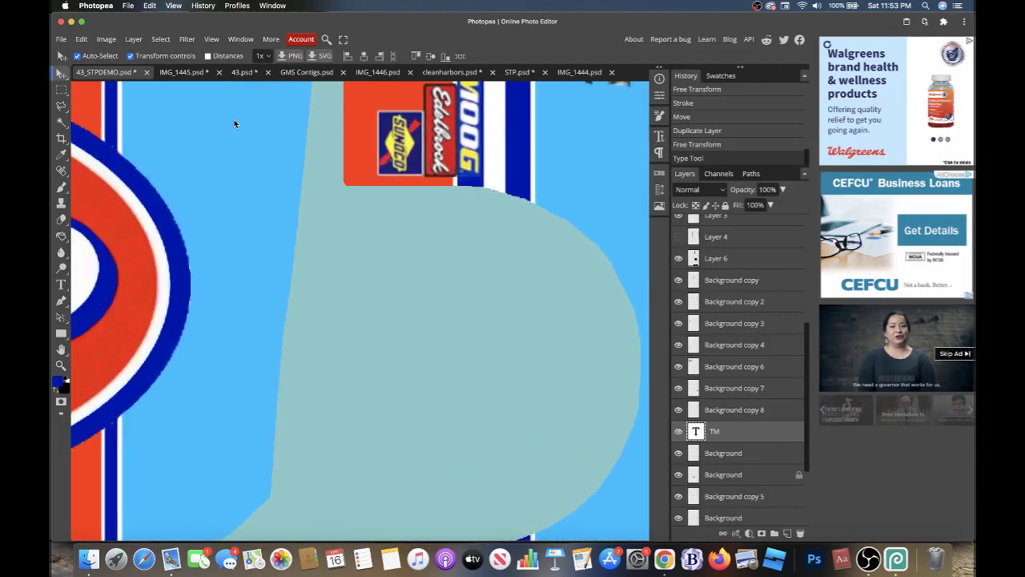
scroll(234, 123, down, 5)
key(ctrl+t)
mouse_move(190, 149)
mouse_down()
mouse_move(255, 165)
mouse_move(356, 321)
mouse_move(483, 259)
mouse_move(457, 202)
mouse_up()
scroll(255, 165, down, 3)
scroll(256, 168, down, 2)
scroll(253, 165, up, 3)
scroll(356, 321, down, 5)
scroll(356, 320, up, 2)
scroll(356, 320, down, 2)
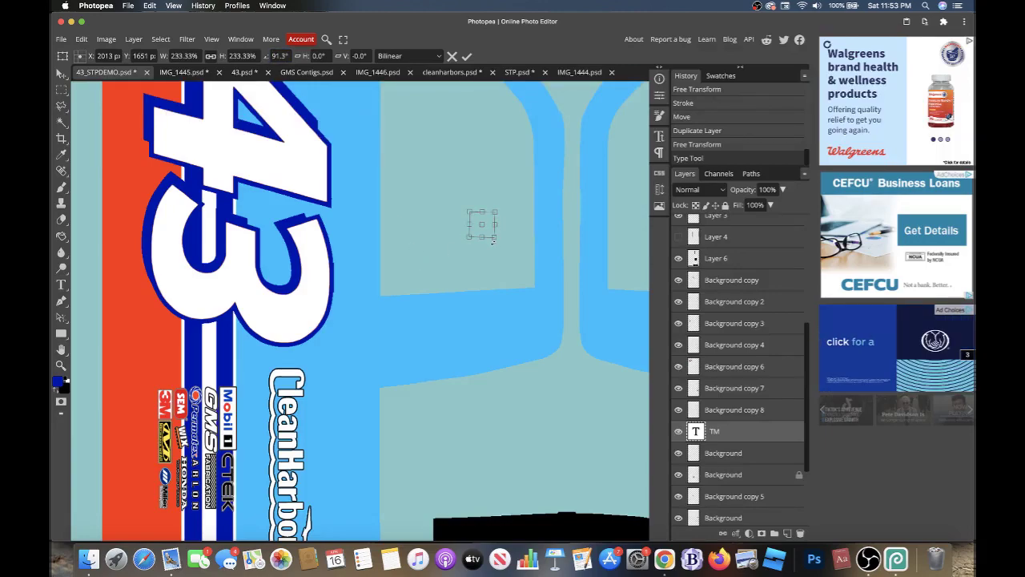
mouse_move(494, 238)
mouse_down()
mouse_move(495, 283)
mouse_move(535, 244)
mouse_move(526, 224)
mouse_up()
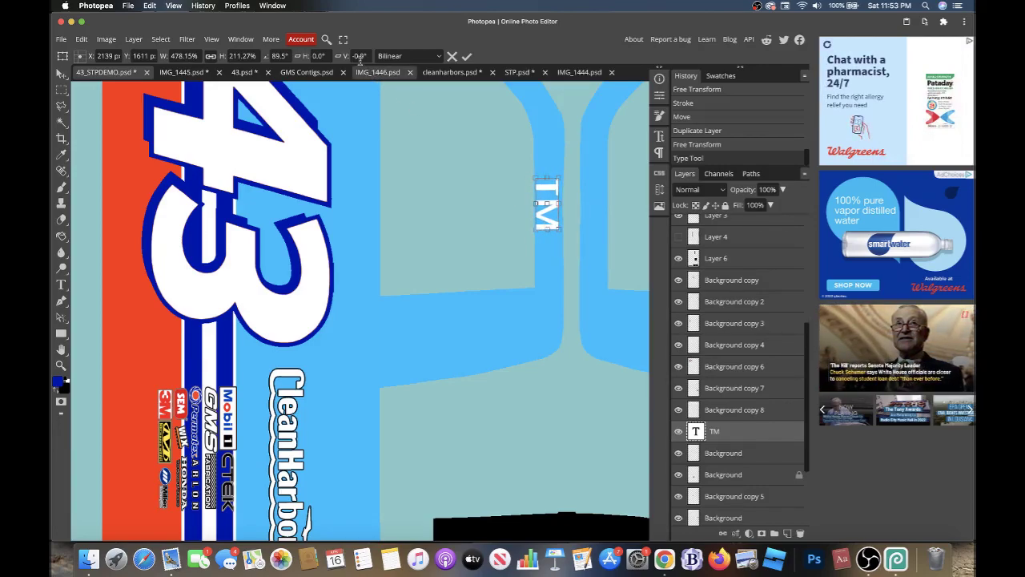
text(10)
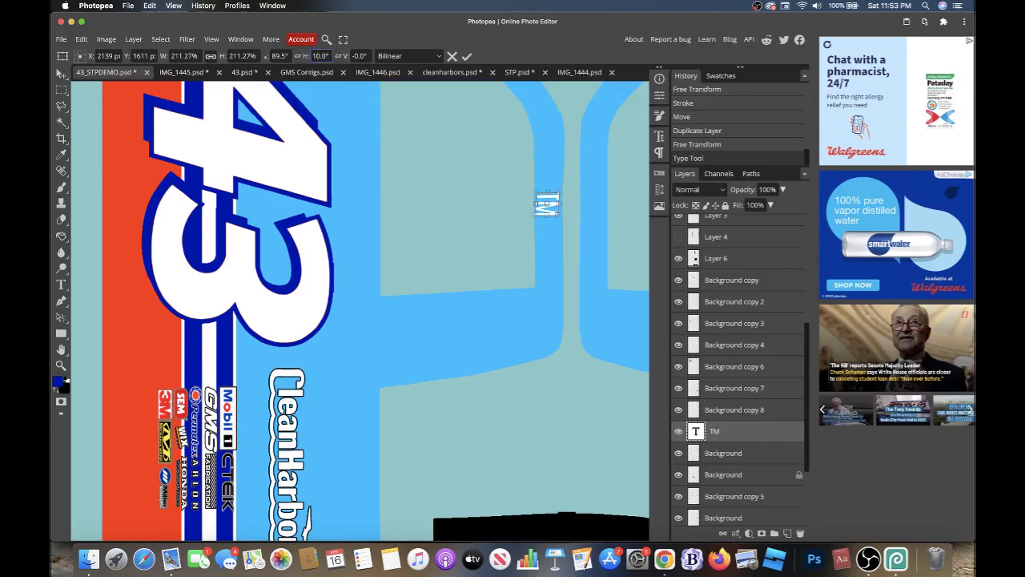
mouse_move(531, 221)
mouse_down()
mouse_move(548, 260)
mouse_move(524, 258)
mouse_move(550, 249)
mouse_up()
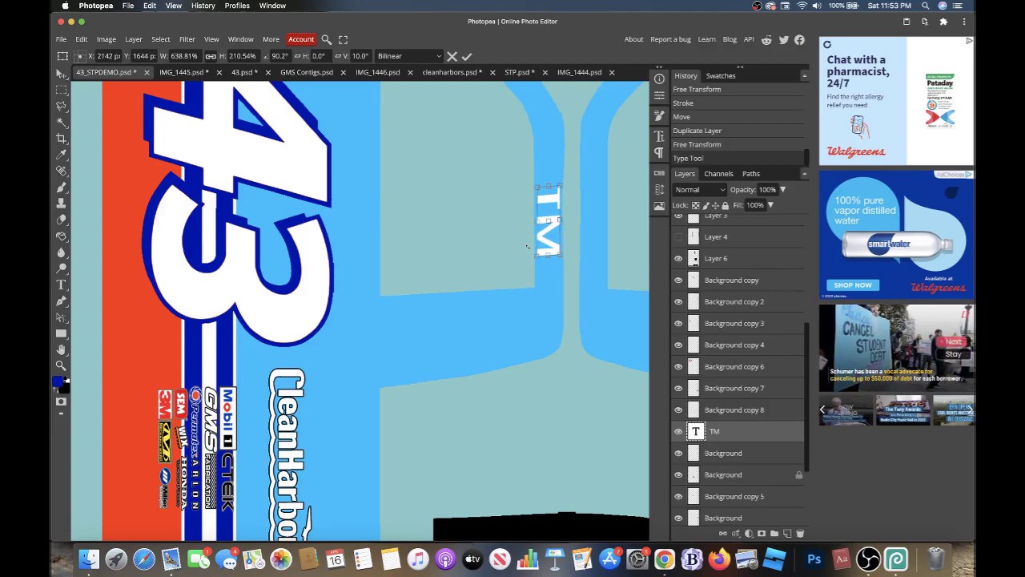
key(shift+Up)
key(shift+Up)
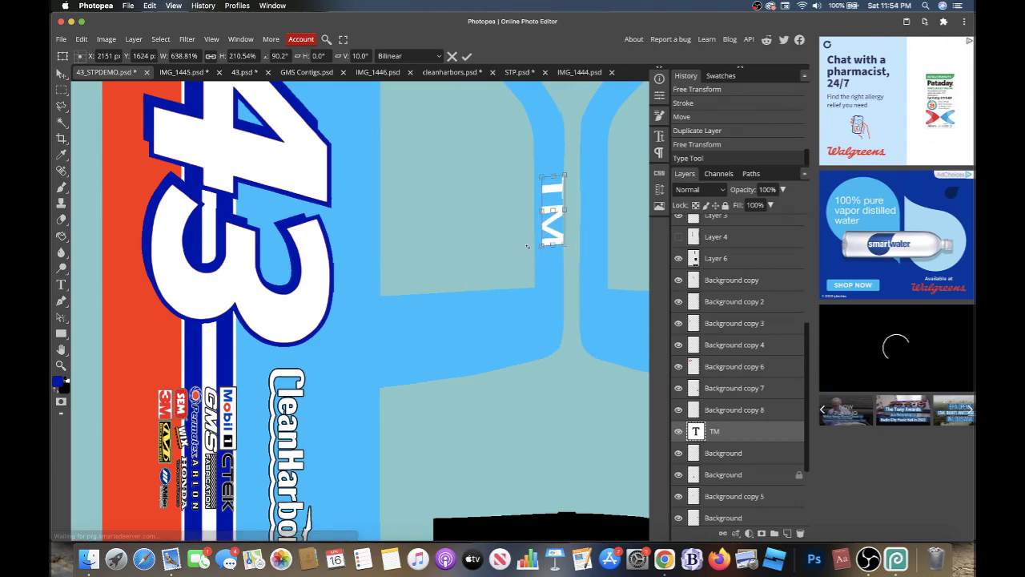
key(shift+Up)
key(Return)
- Duplicate the TM text and place the copy on the other blue stripe
key(ctrl+j)
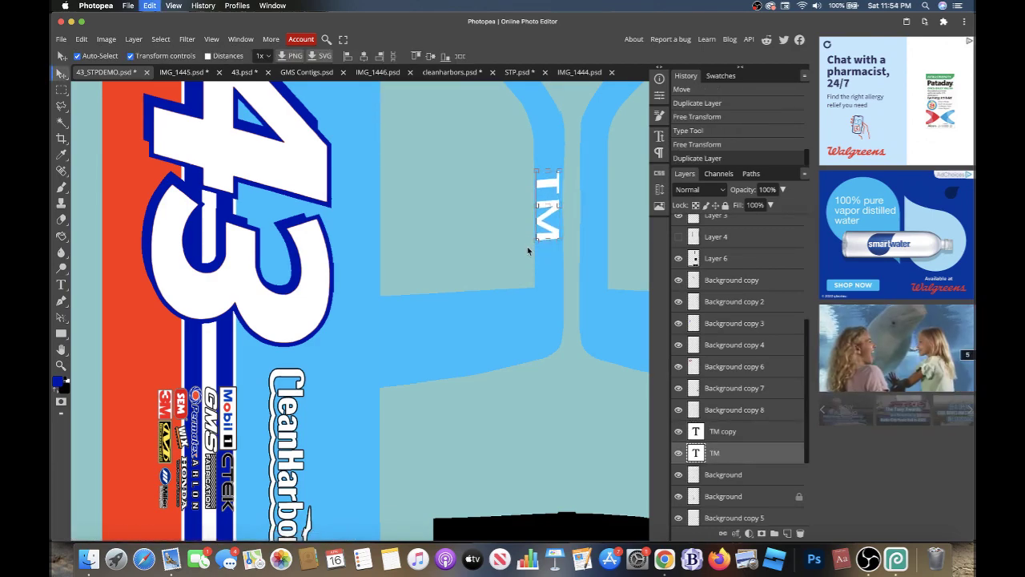
key(ctrl+t)
drag(559, 248, 583, 316)
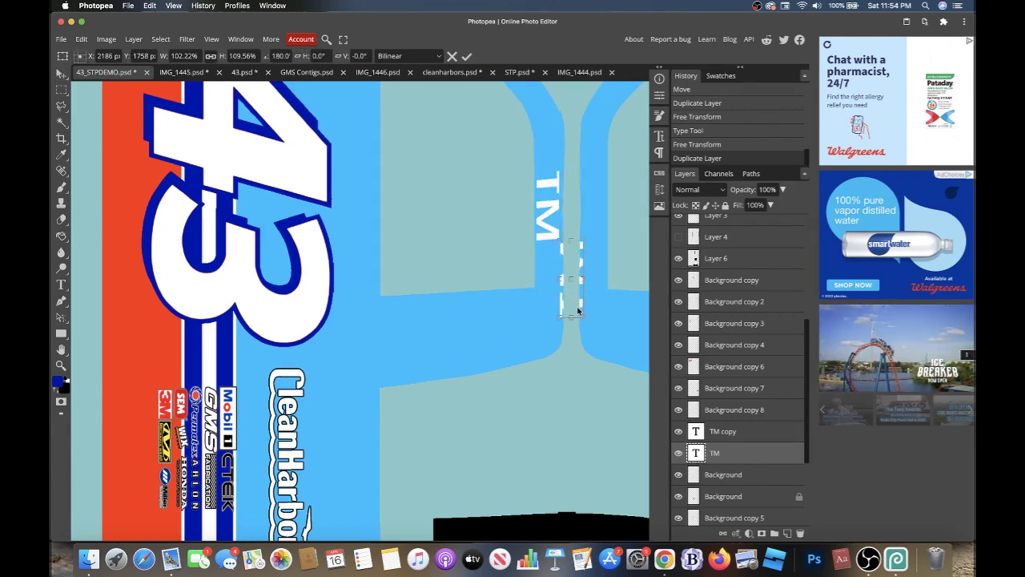
drag(583, 318, 603, 248)
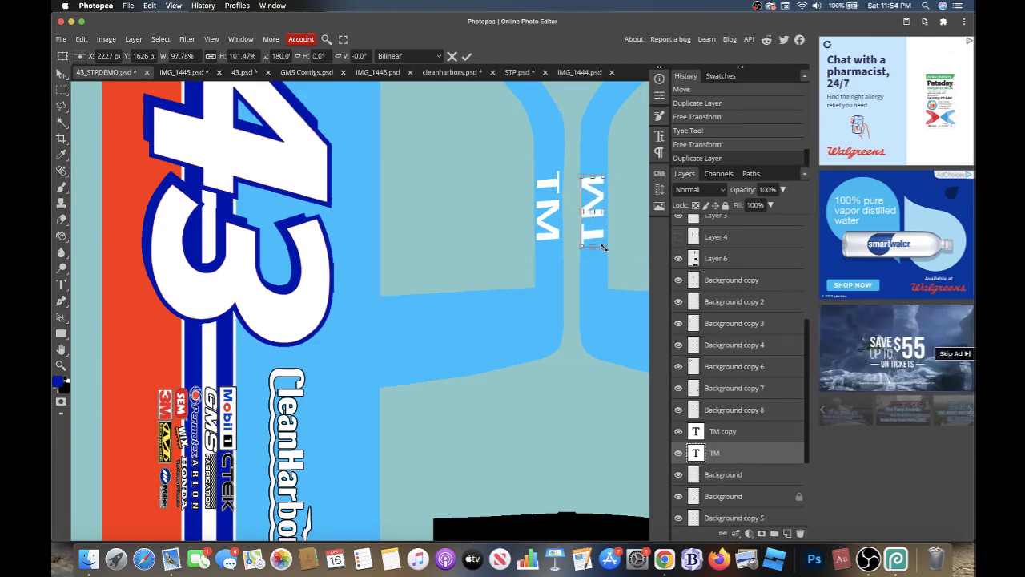
key(Return)
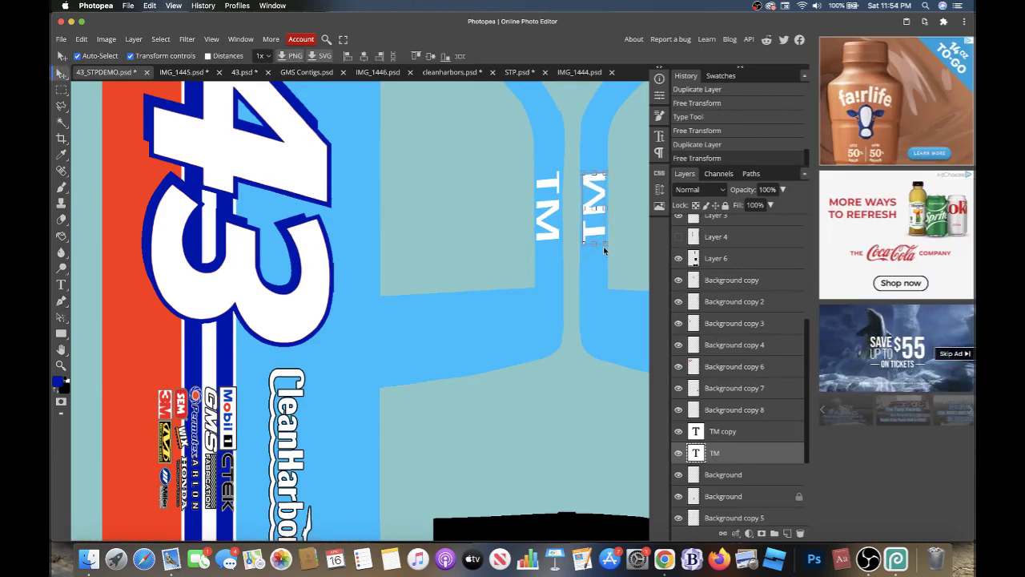
scroll(603, 248, down, 3)
scroll(603, 250, down, 2)
- Browse the open documents: 43.psd, IMG_1446, IMG_1445, STP.psd and IMG_1444
click(243, 73)
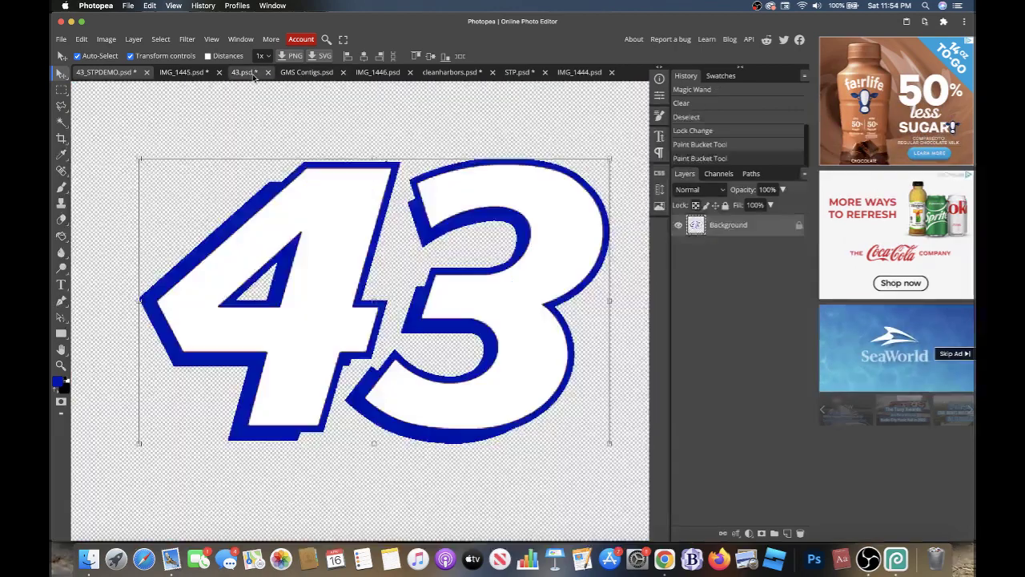
click(377, 72)
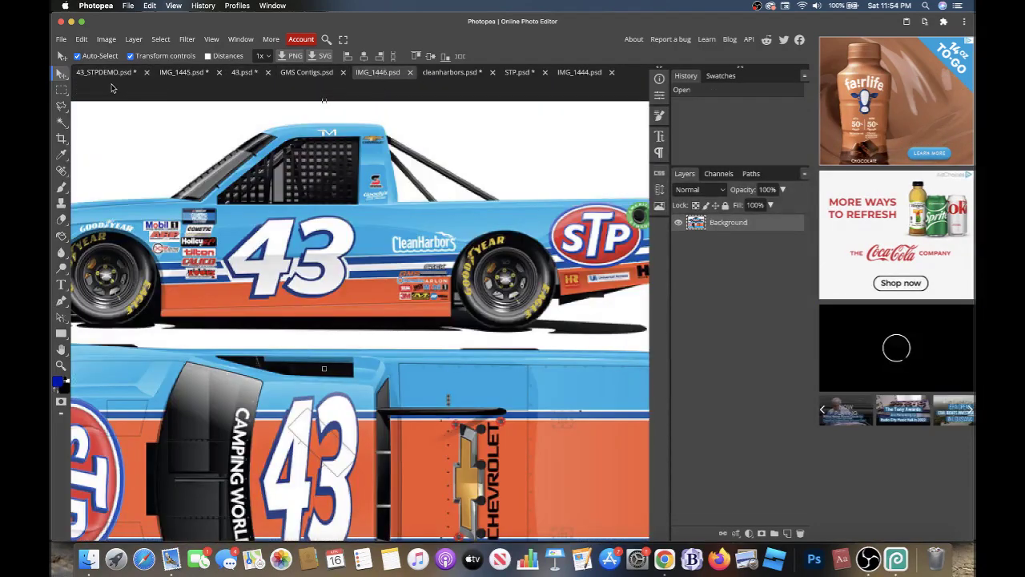
click(183, 72)
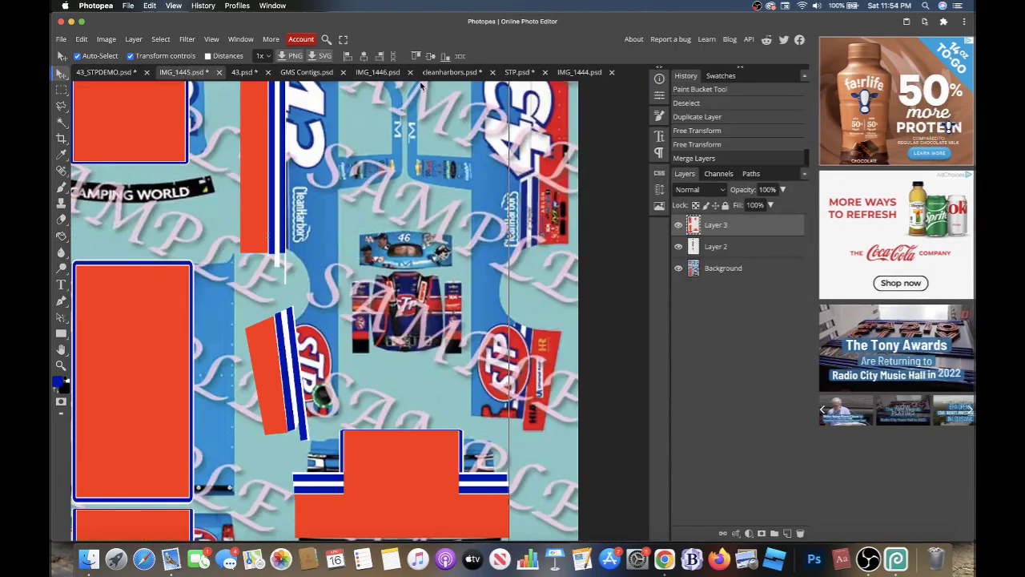
click(519, 72)
click(578, 72)
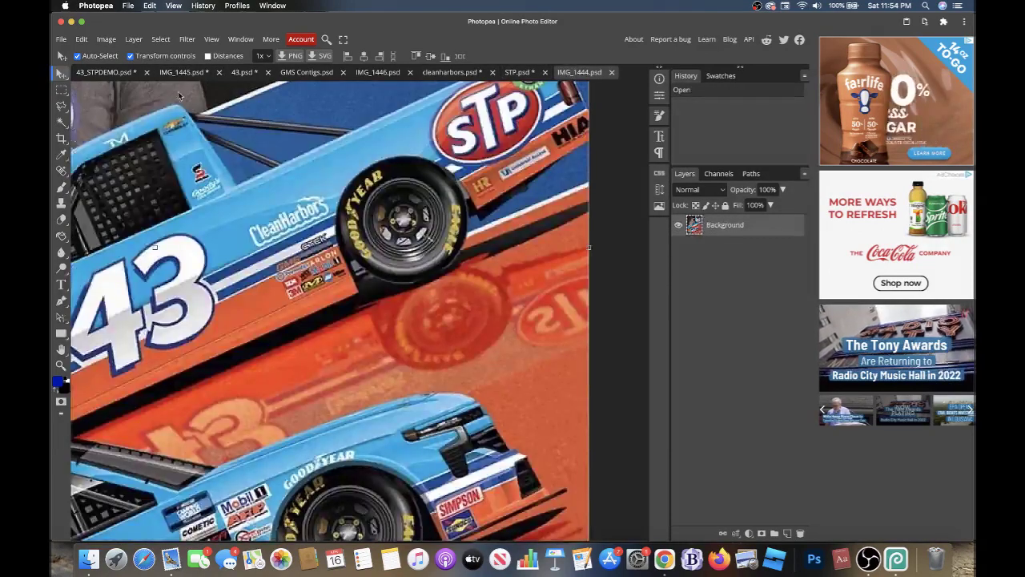
click(374, 72)
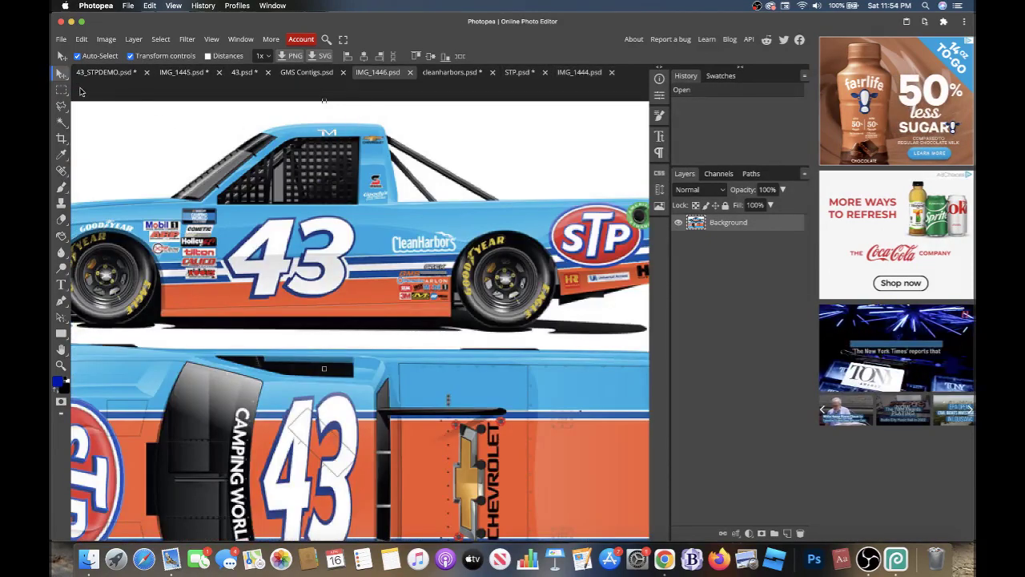
- Draw and clear a test rectangular selection on the IMG_1446 cab, then bring up IMG_1445.psd
click(61, 89)
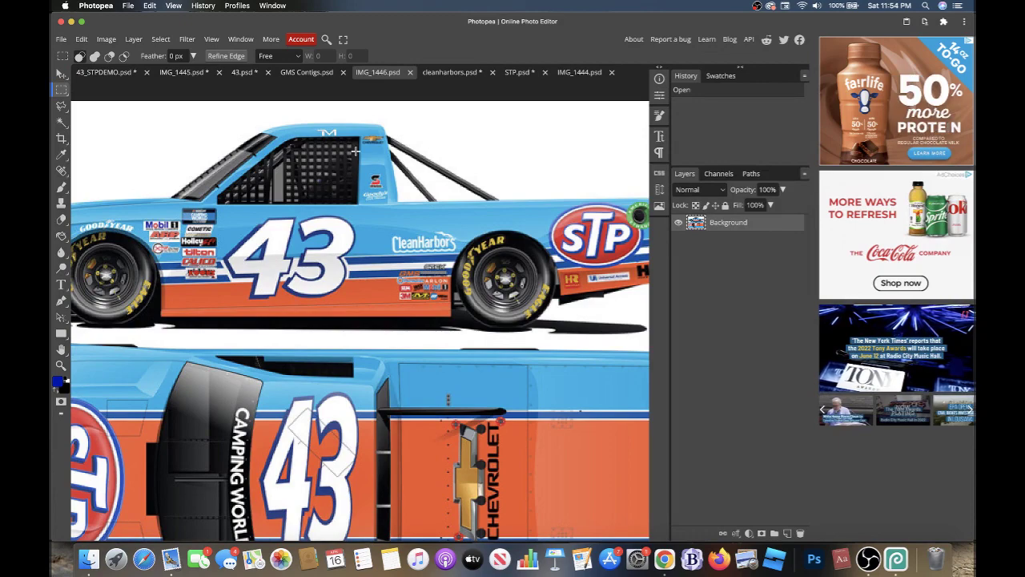
drag(371, 141, 387, 193)
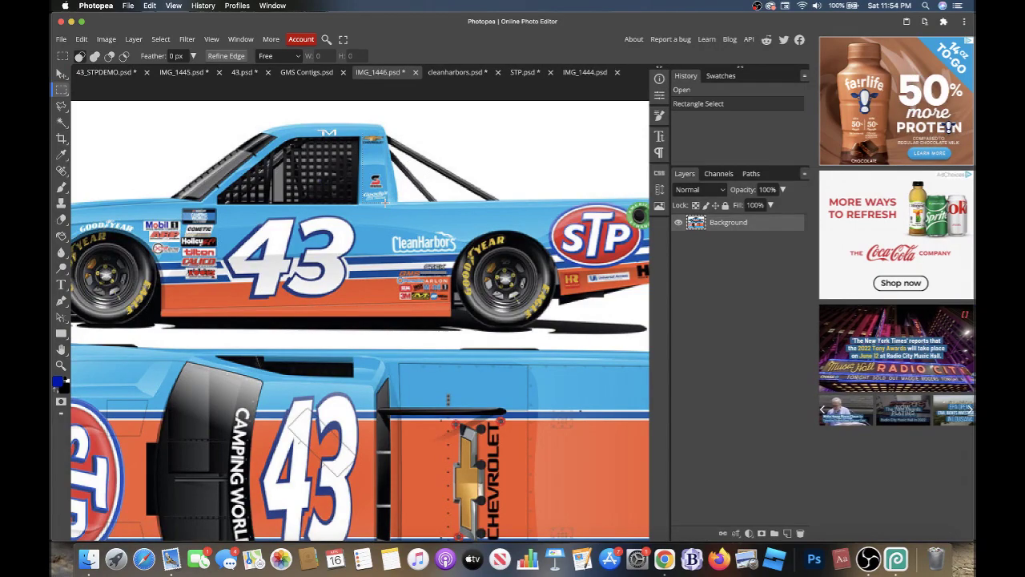
click(385, 203)
click(312, 73)
click(244, 72)
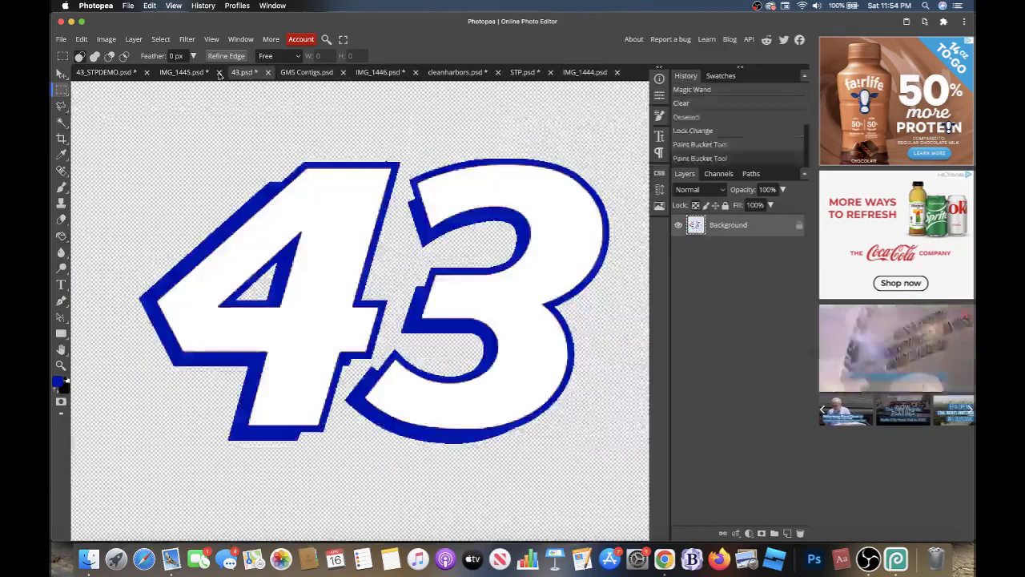
click(179, 74)
scroll(220, 108, up, 2)
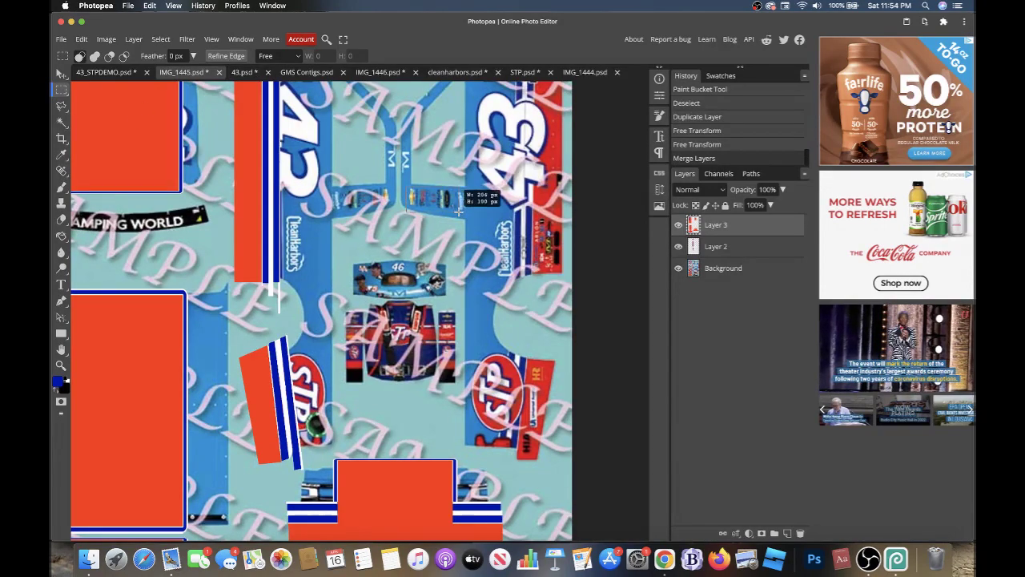
- Lasso the sticker row above the 46 onto new Layer 4, then return to 43_STPDEMO
drag(469, 209, 469, 209)
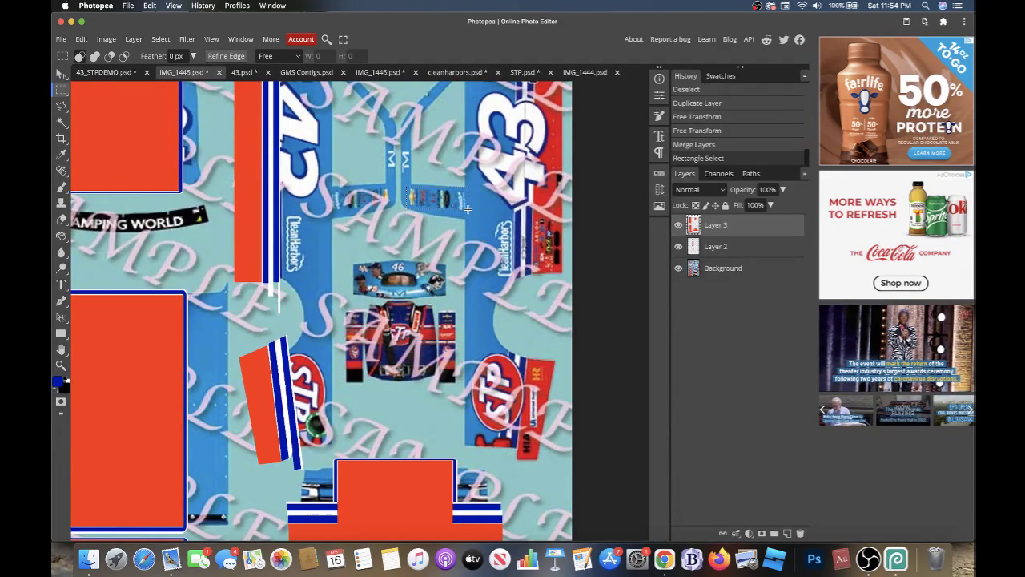
click(60, 105)
scroll(422, 202, up, 5)
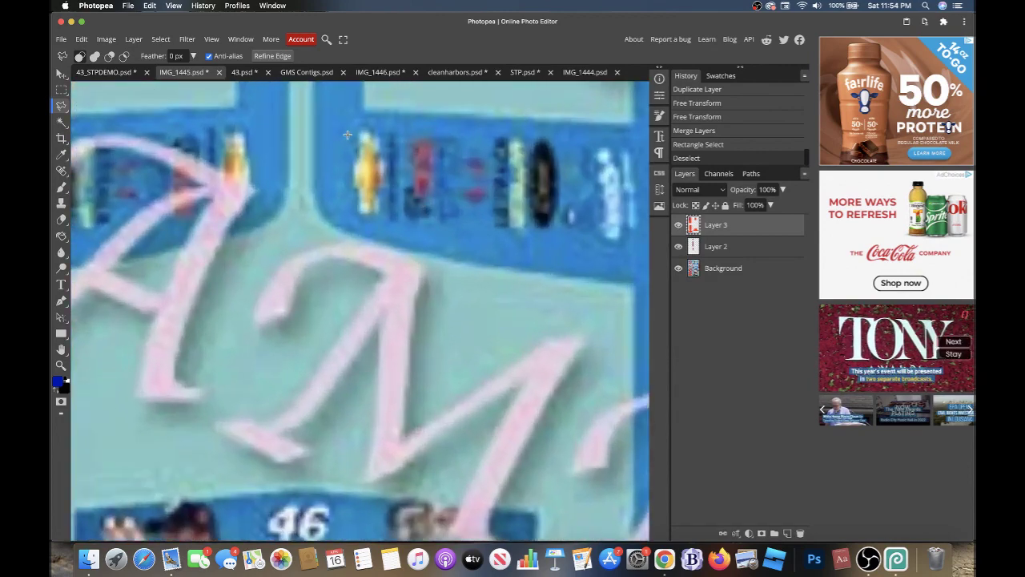
scroll(459, 237, right, 3)
scroll(480, 237, right, 3)
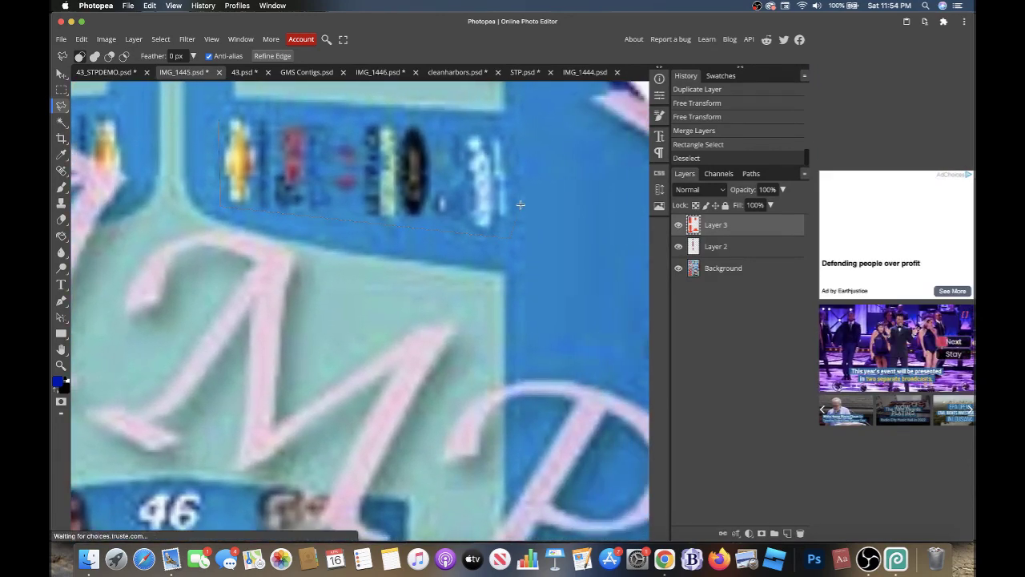
drag(508, 132, 218, 115)
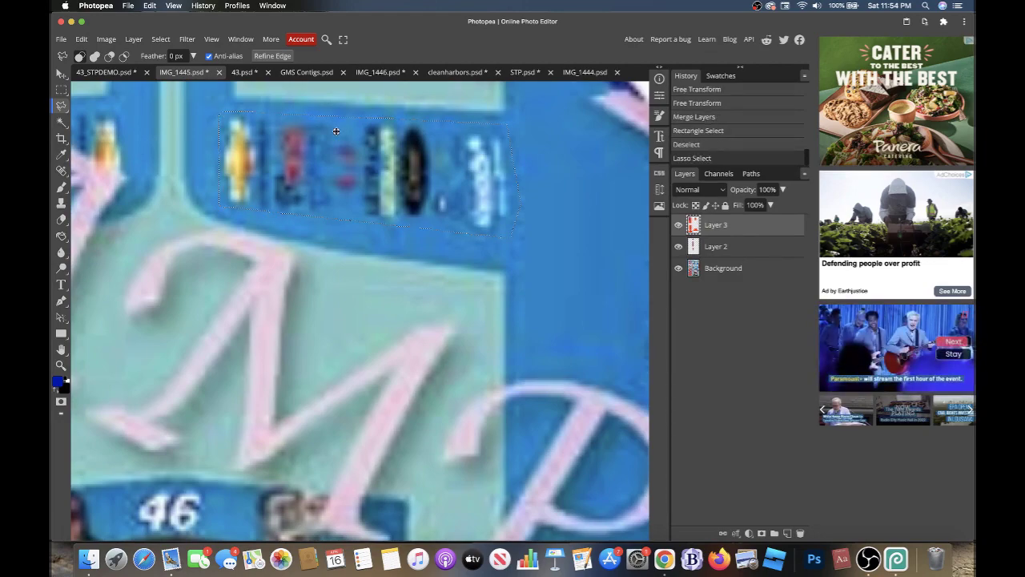
click(709, 269)
key(ctrl+j)
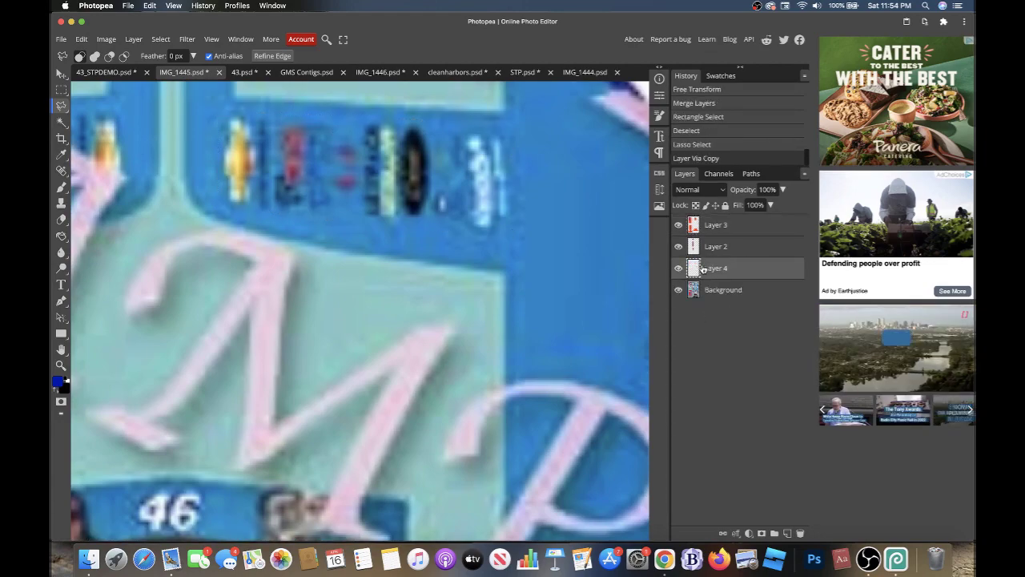
click(84, 72)
key(v)
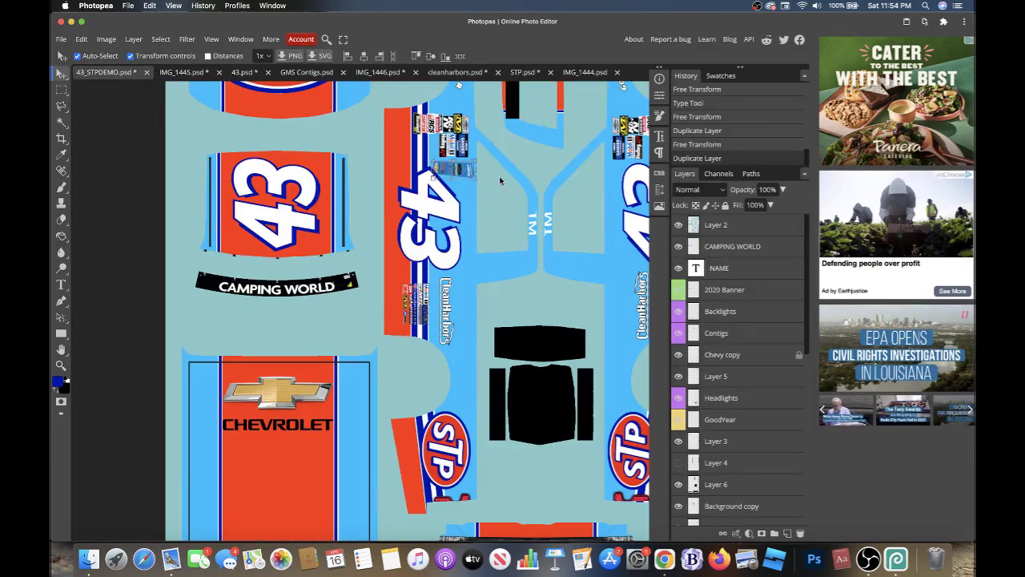
- Fill the small decal with blue sampled from the canvas
key(i)
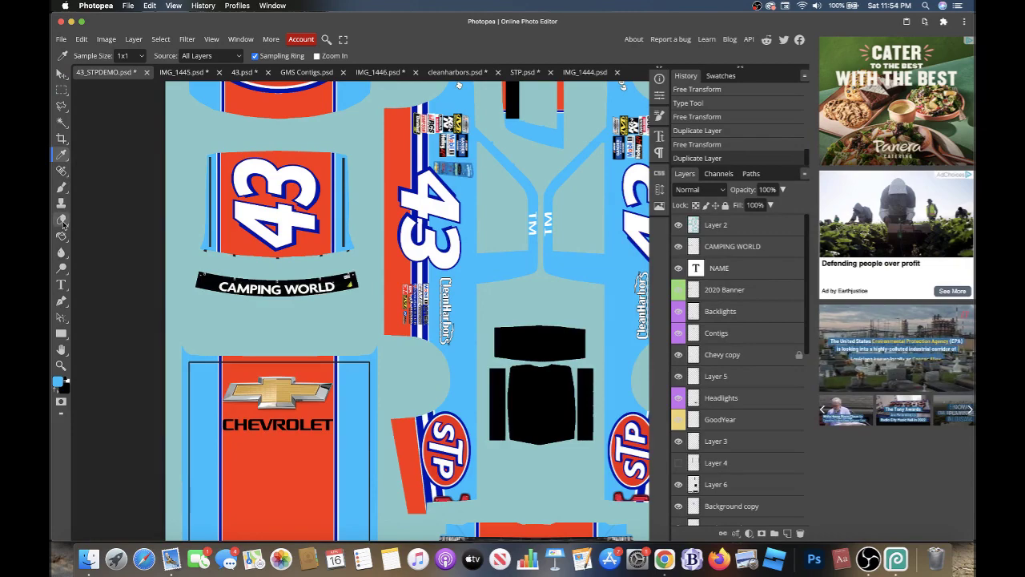
click(62, 236)
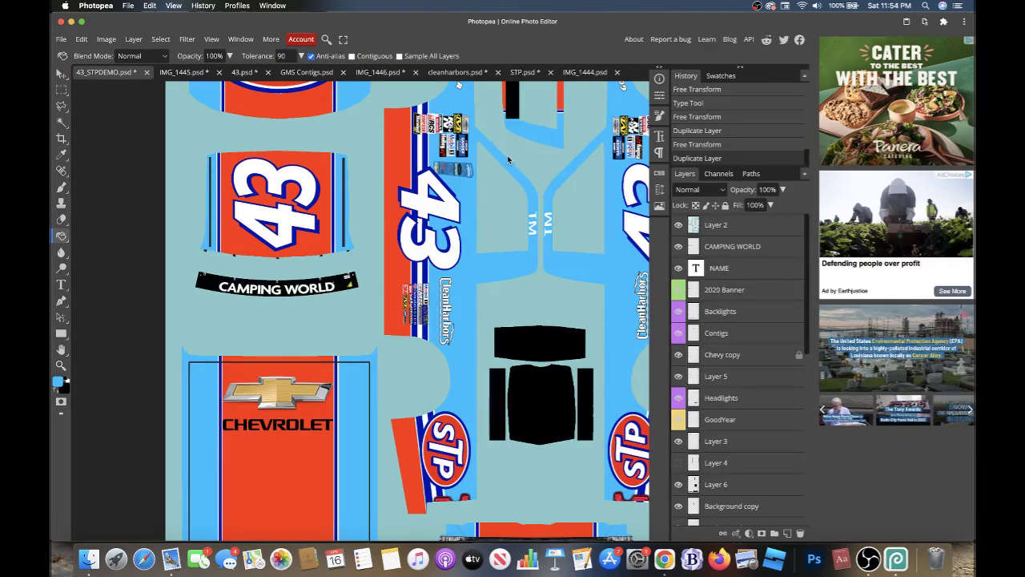
click(462, 168)
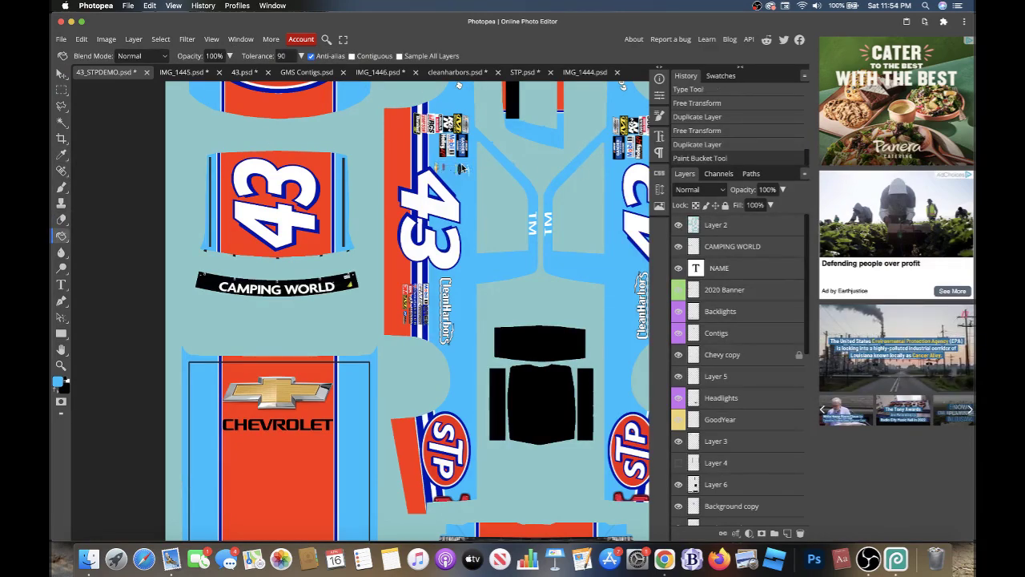
- Move the decal down onto the centre strip, enlarge it, then delete the layer
click(61, 73)
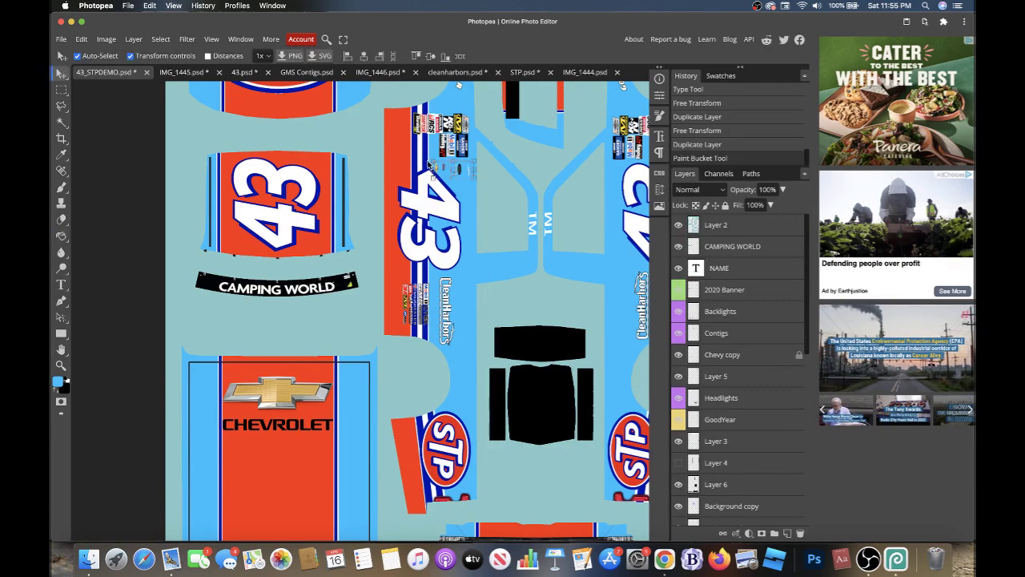
key(ctrl+t)
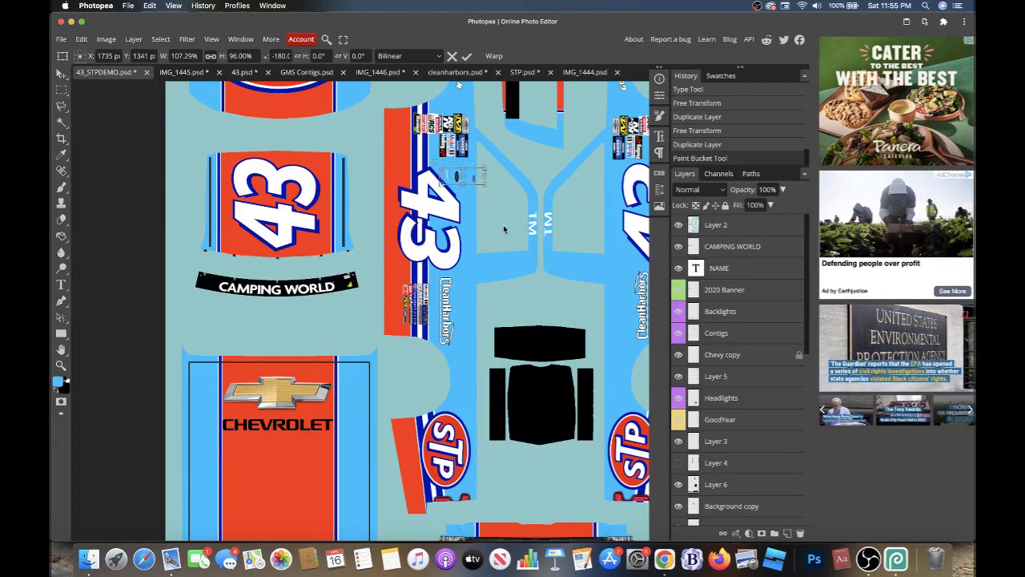
drag(471, 174, 475, 269)
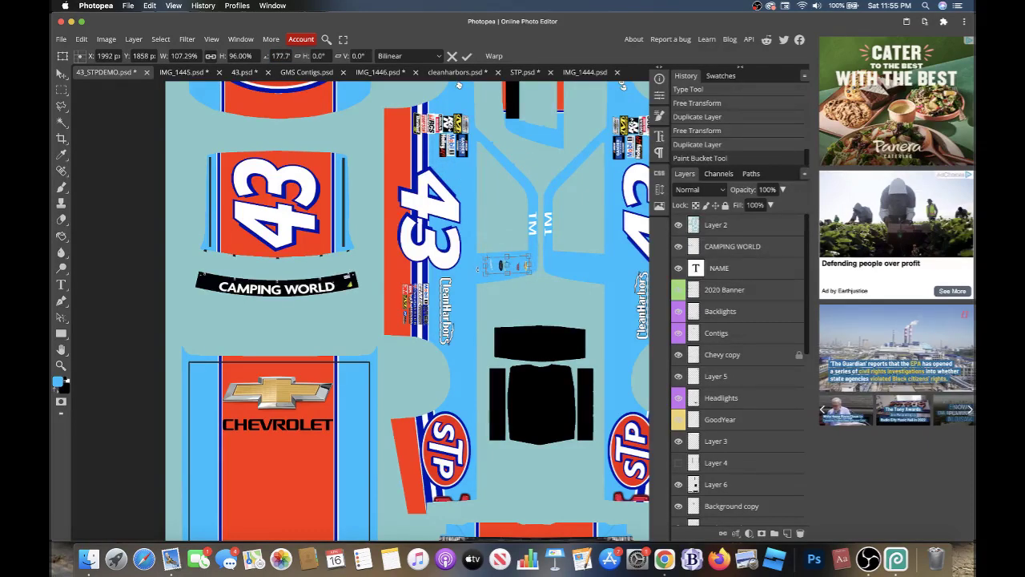
drag(488, 275, 527, 269)
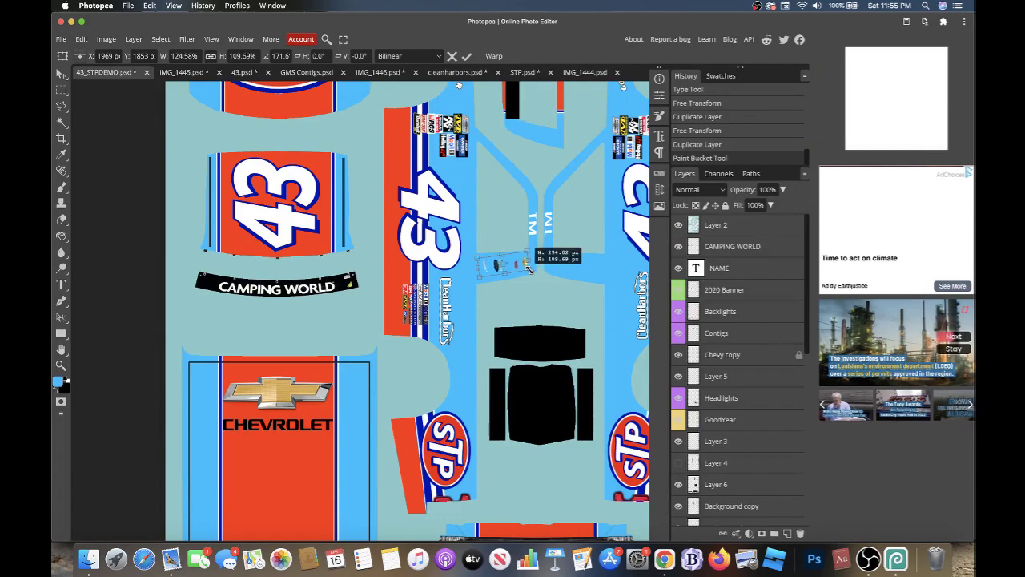
key(Return)
key(Delete)
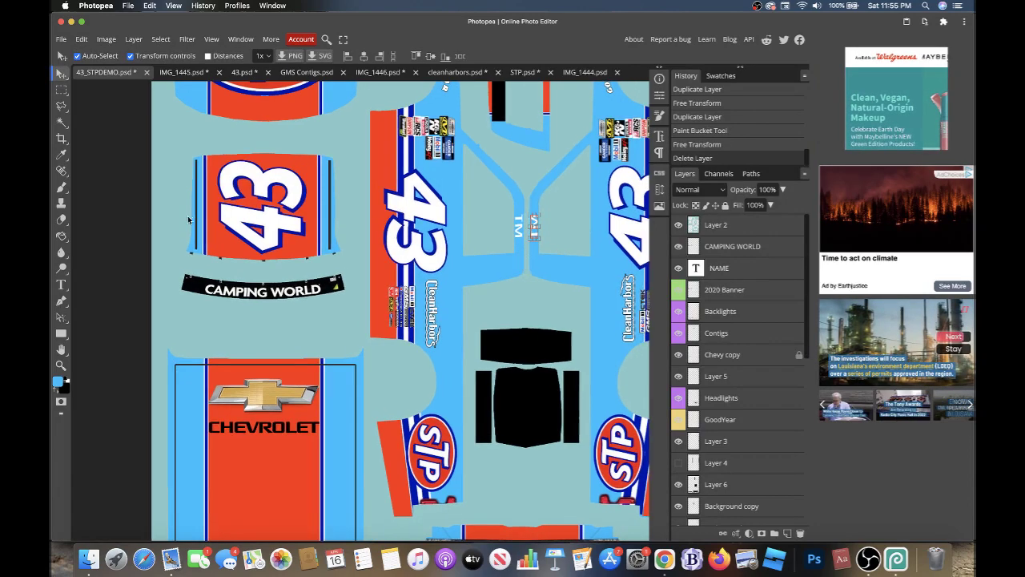
- Compare the 43_STPDEMO template against the IMG_1446 truck reference photo
scroll(193, 153, up, 3)
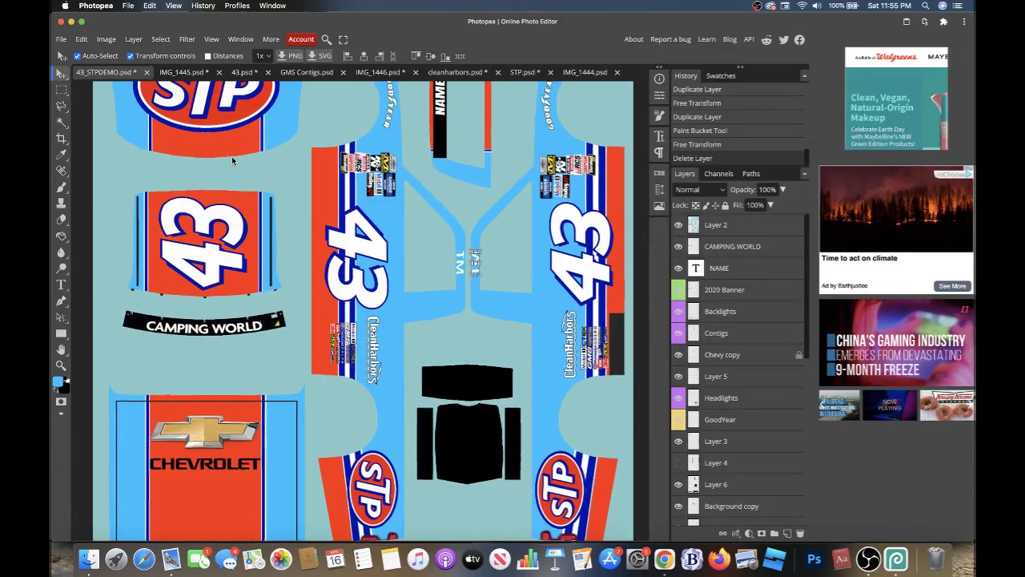
scroll(233, 161, right, 2)
scroll(233, 160, up, 1)
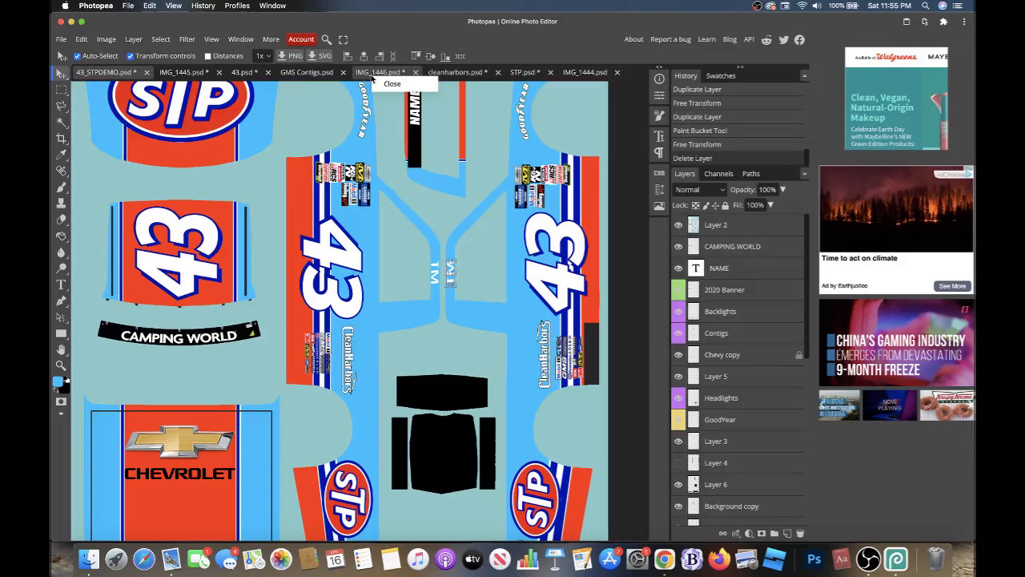
click(374, 74)
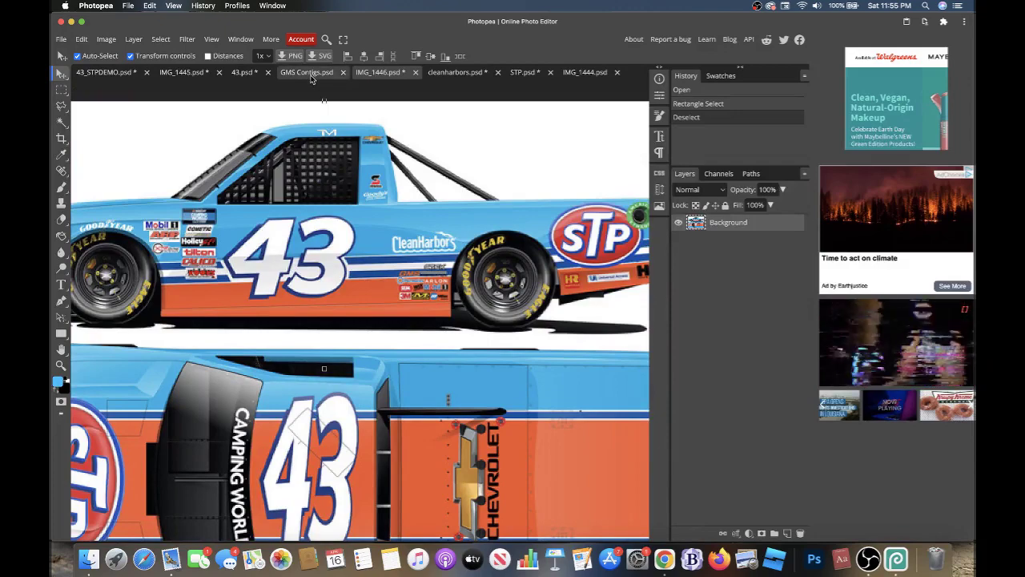
click(108, 74)
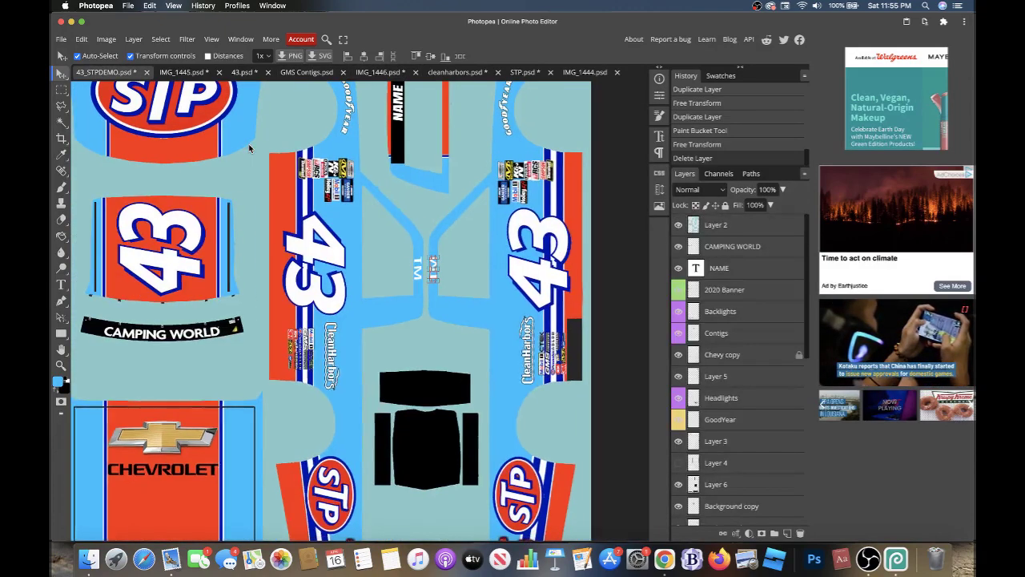
click(374, 72)
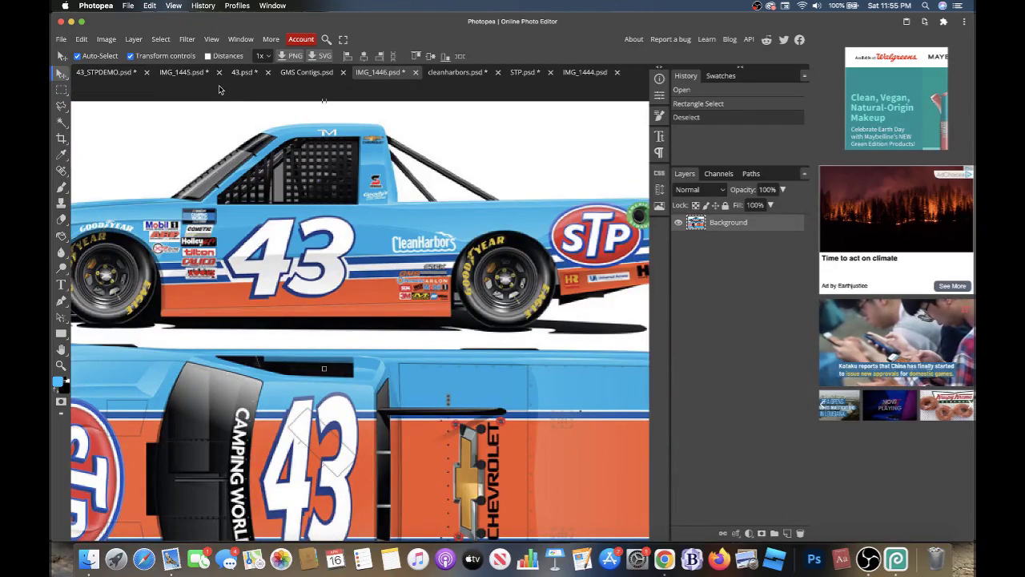
click(112, 73)
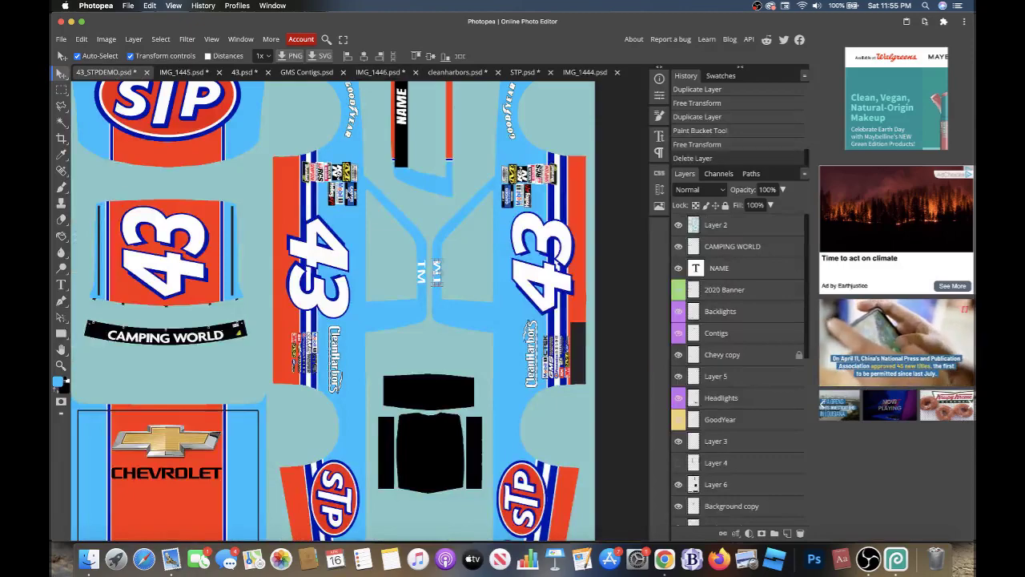
scroll(333, 313, down, 2)
scroll(332, 312, down, 2)
scroll(333, 313, down, 2)
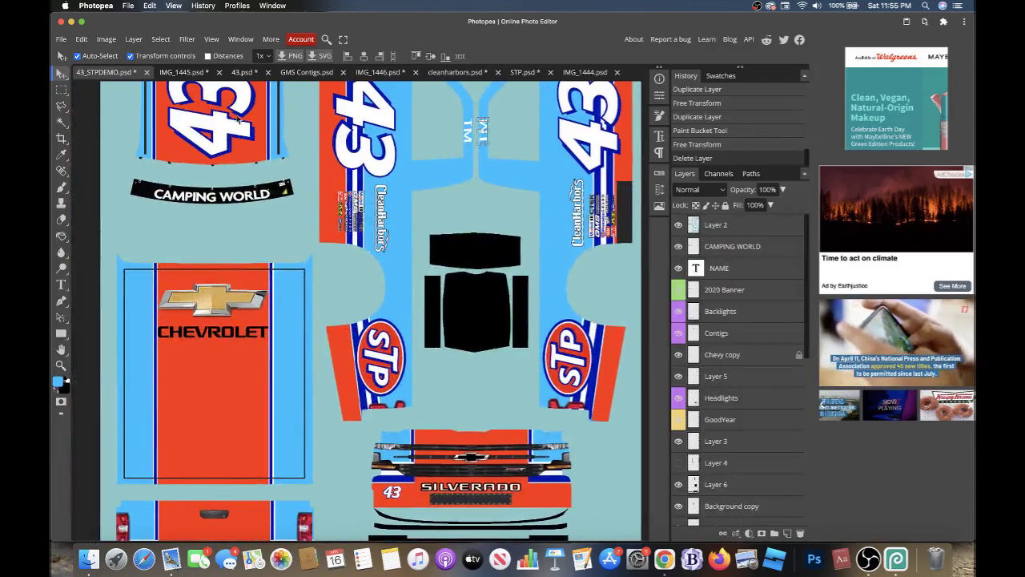
- Look over 43.psd, GMS Contigs and the IMG_1446 reference, panning around the truck
click(240, 72)
click(307, 72)
click(379, 73)
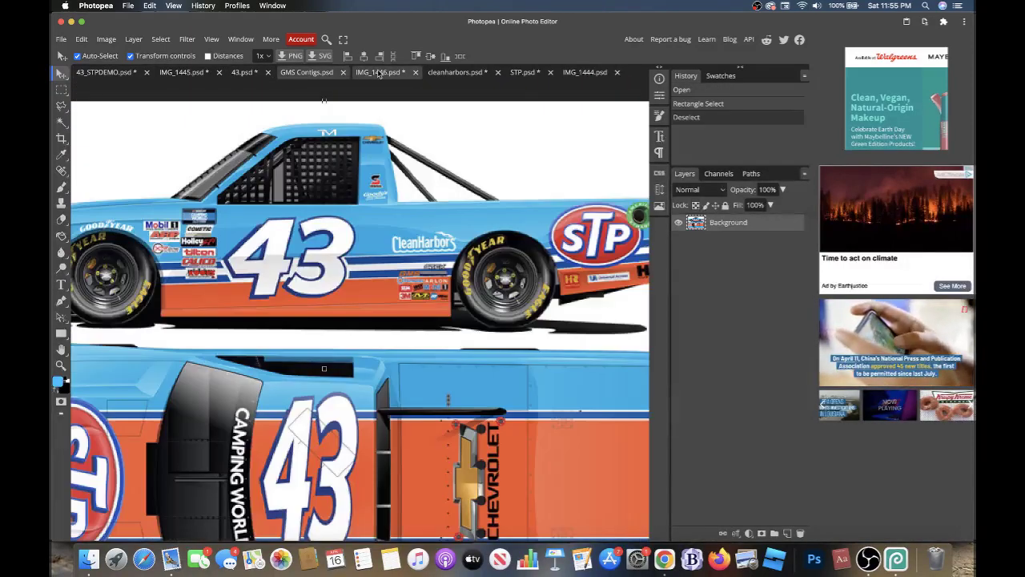
scroll(386, 168, down, 5)
scroll(387, 169, up, 1)
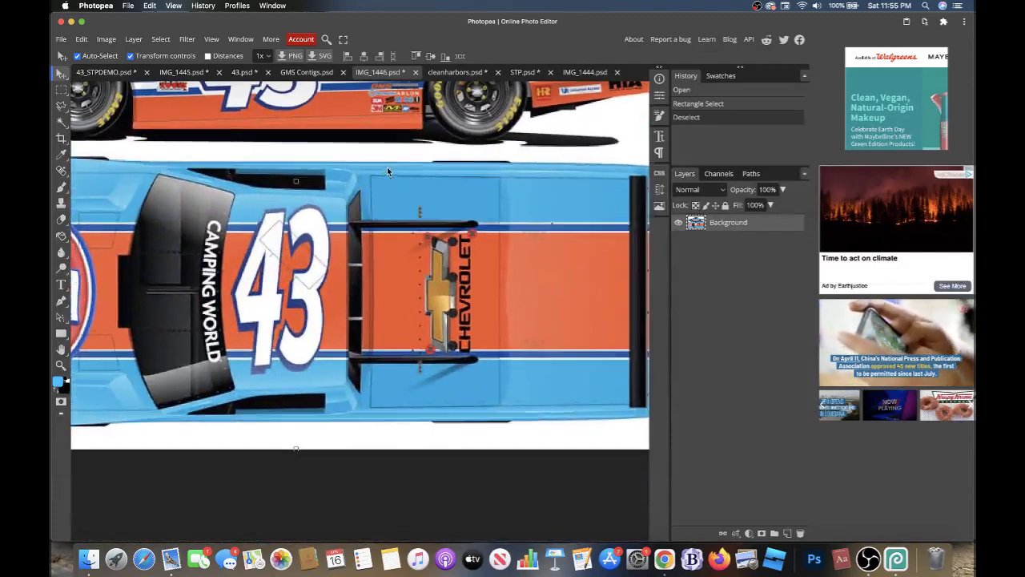
scroll(386, 171, right, 1)
scroll(387, 170, up, 1)
scroll(387, 170, left, 1)
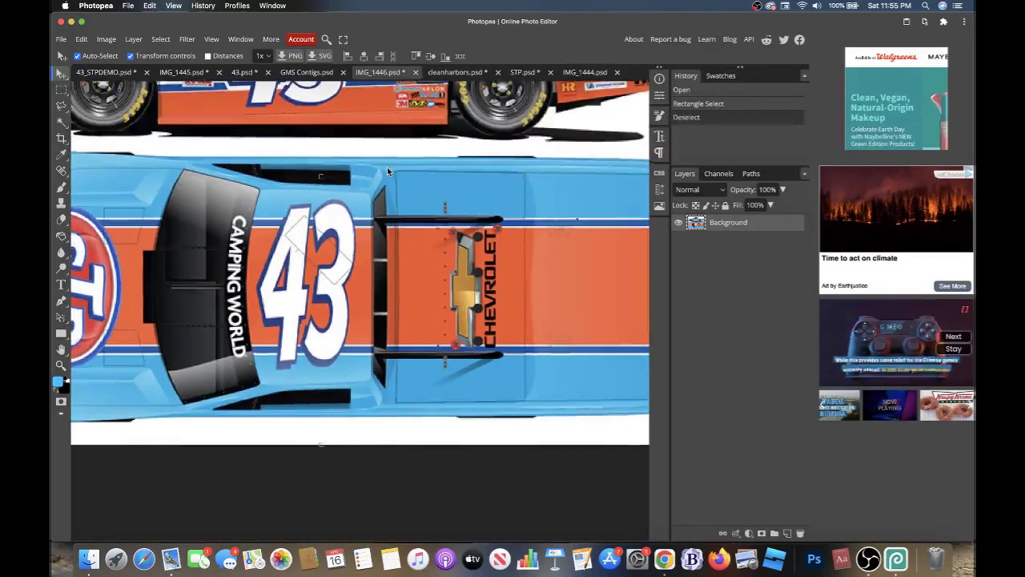
scroll(387, 170, left, 4)
scroll(387, 170, up, 1)
scroll(387, 171, up, 4)
scroll(387, 168, right, 1)
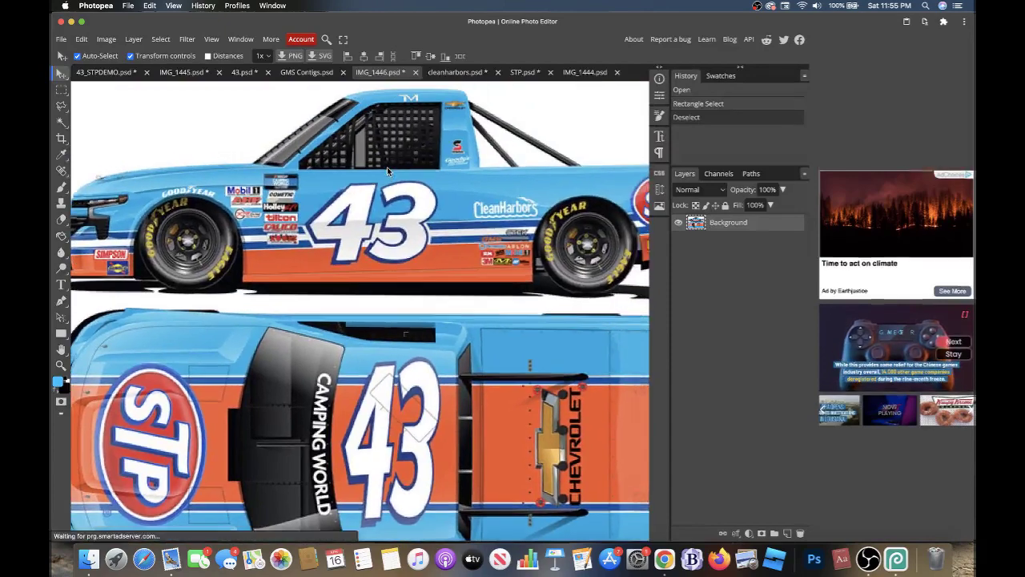
- Hide Layer 3 in IMG_1445.psd to reveal the decals underneath
click(124, 74)
scroll(249, 152, down, 2)
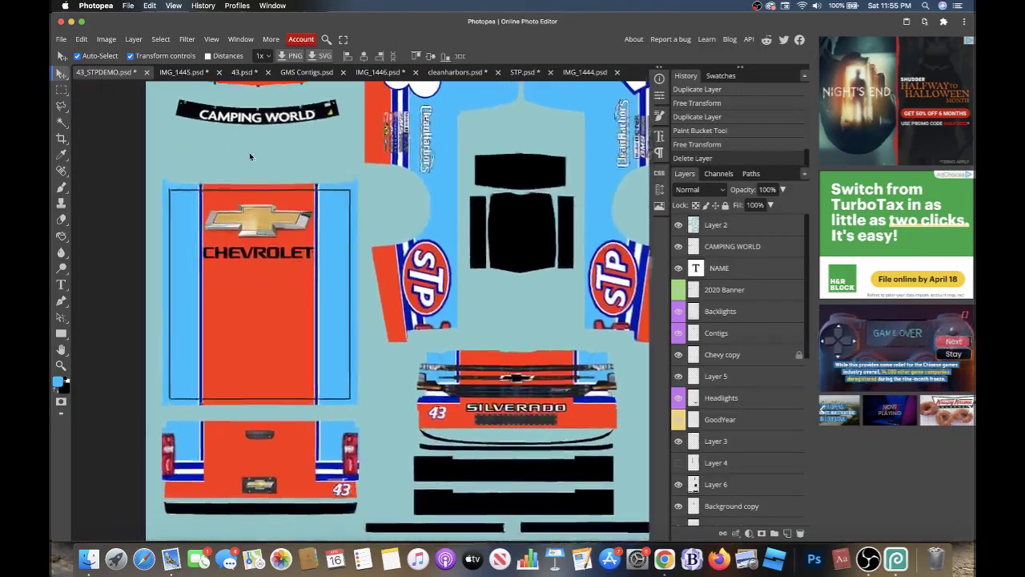
scroll(249, 152, left, 2)
scroll(249, 152, down, 2)
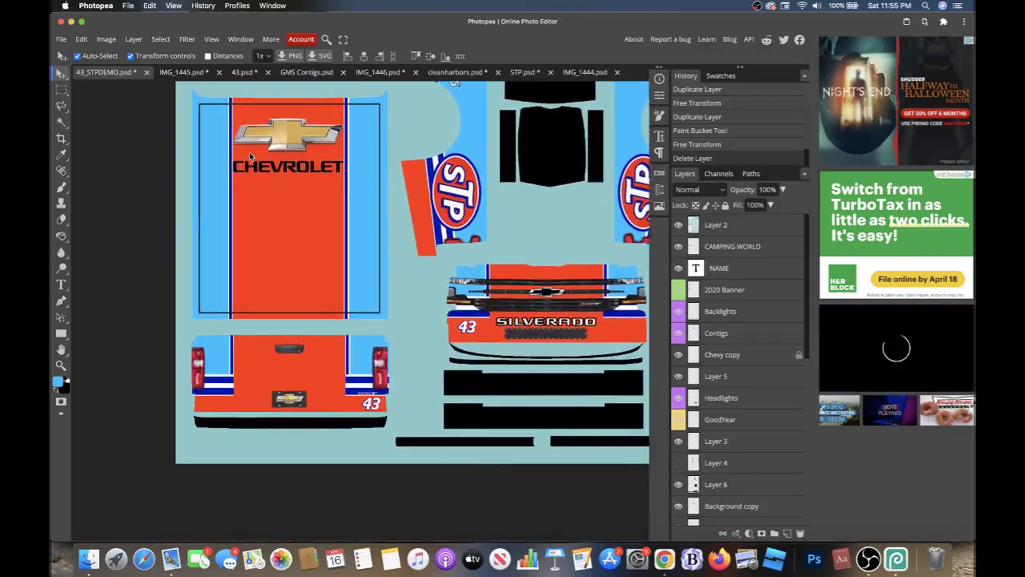
click(250, 72)
click(193, 73)
scroll(377, 185, down, 5)
scroll(376, 185, down, 5)
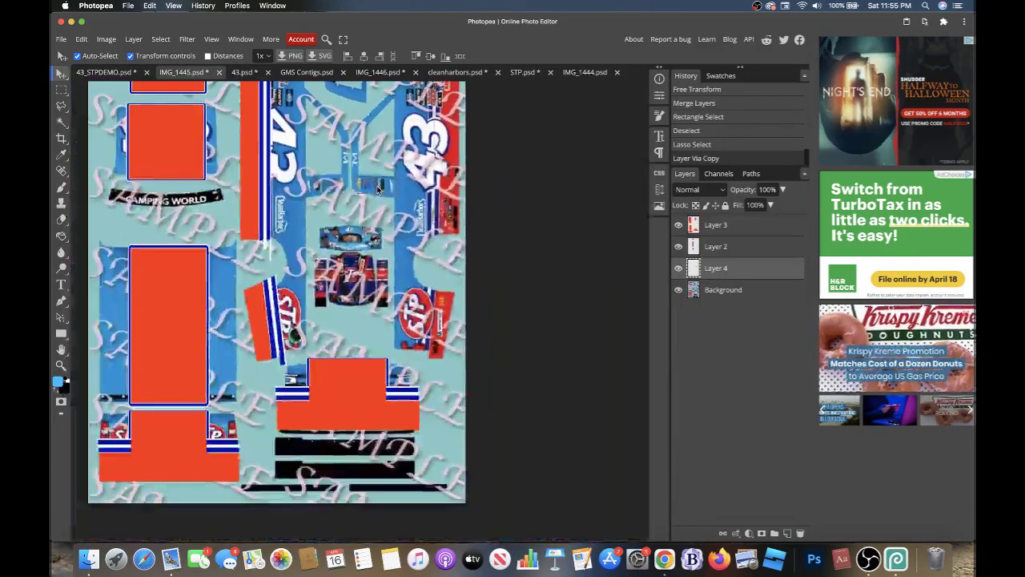
click(678, 227)
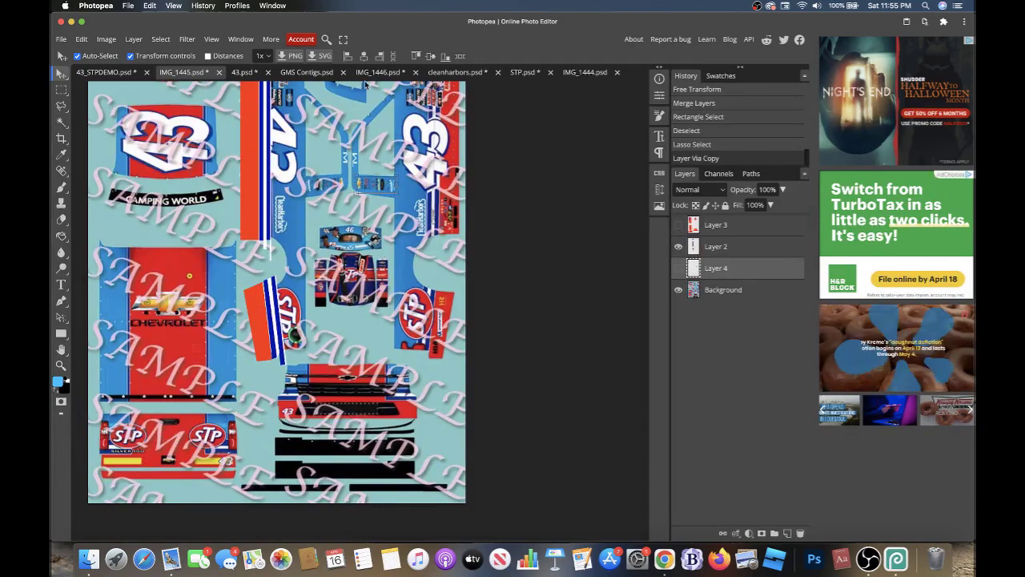
- Duplicate the STP door-logo layer in 43_STPDEMO as Background copy 9
click(525, 72)
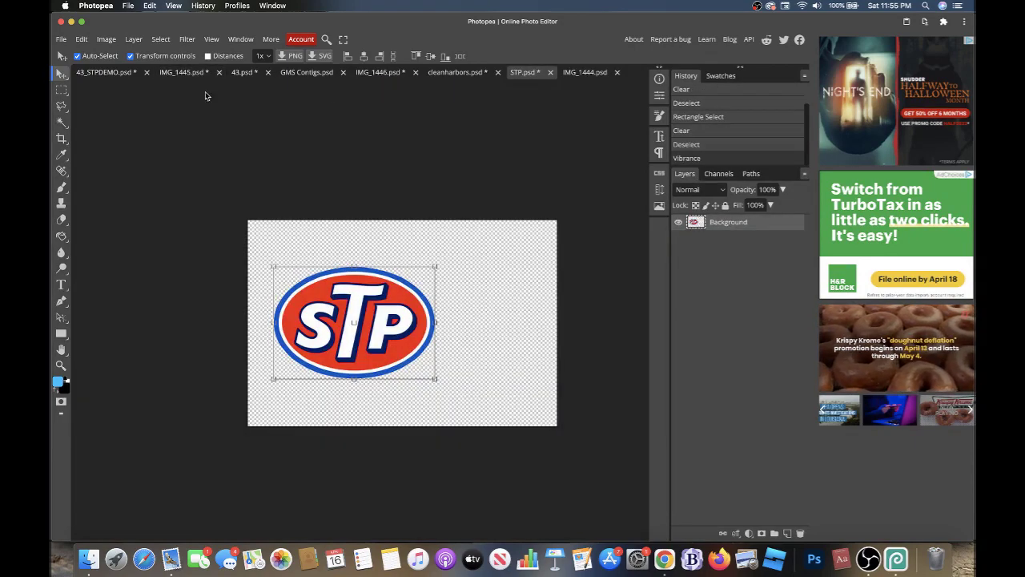
click(101, 73)
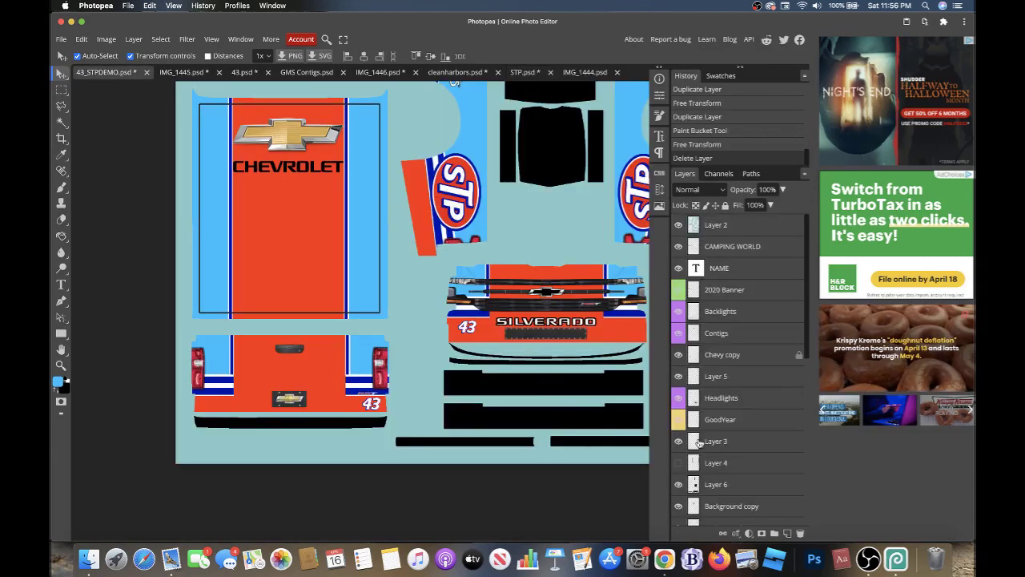
scroll(698, 442, down, 10)
click(697, 413)
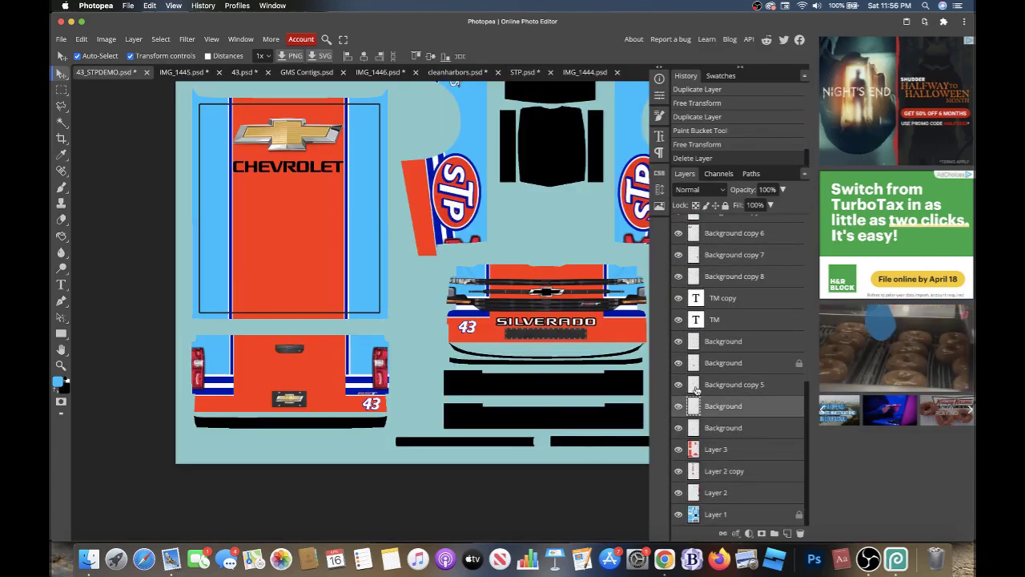
click(696, 388)
click(690, 366)
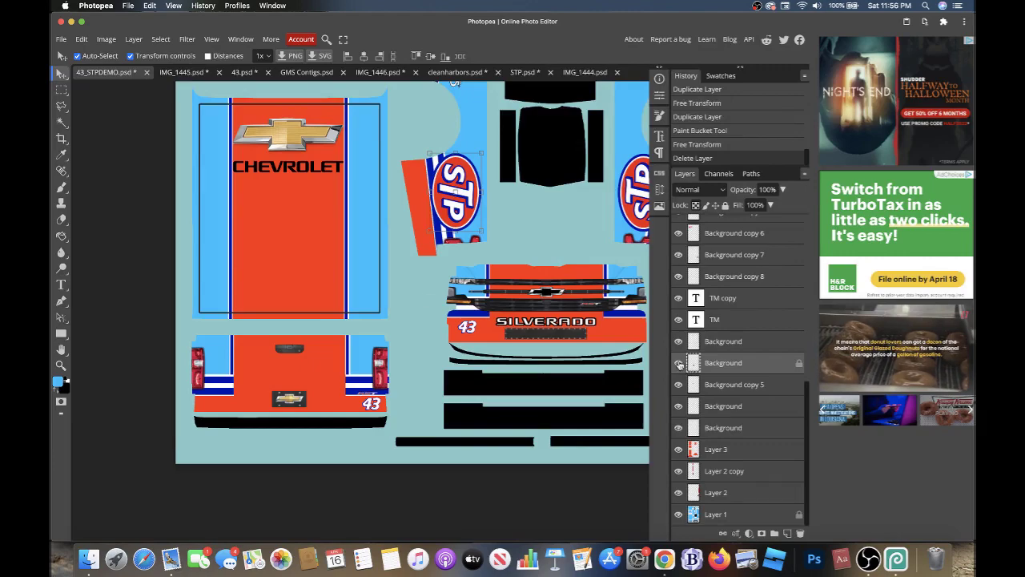
scroll(127, 107, up, 3)
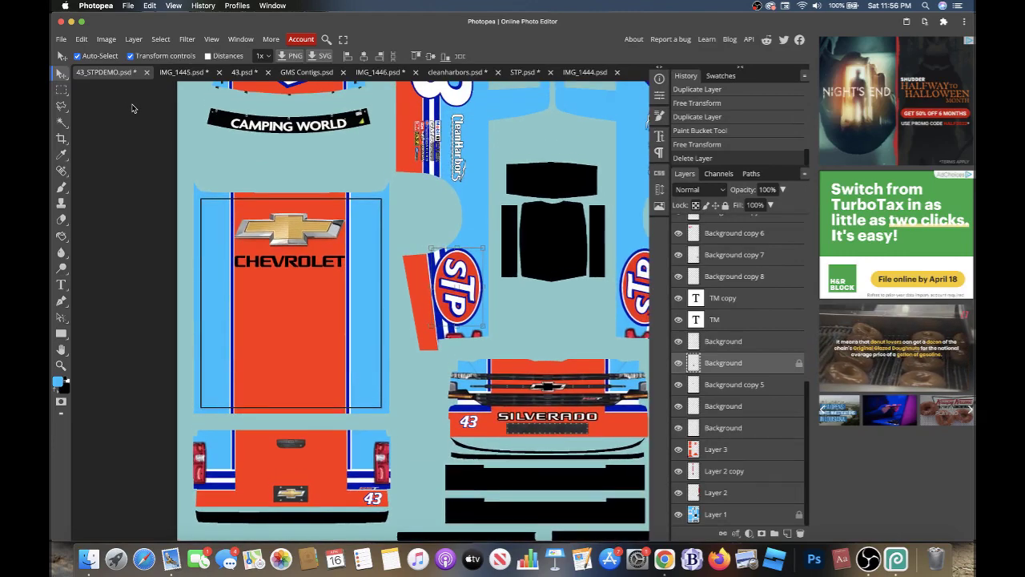
key(super+j)
key(super+t)
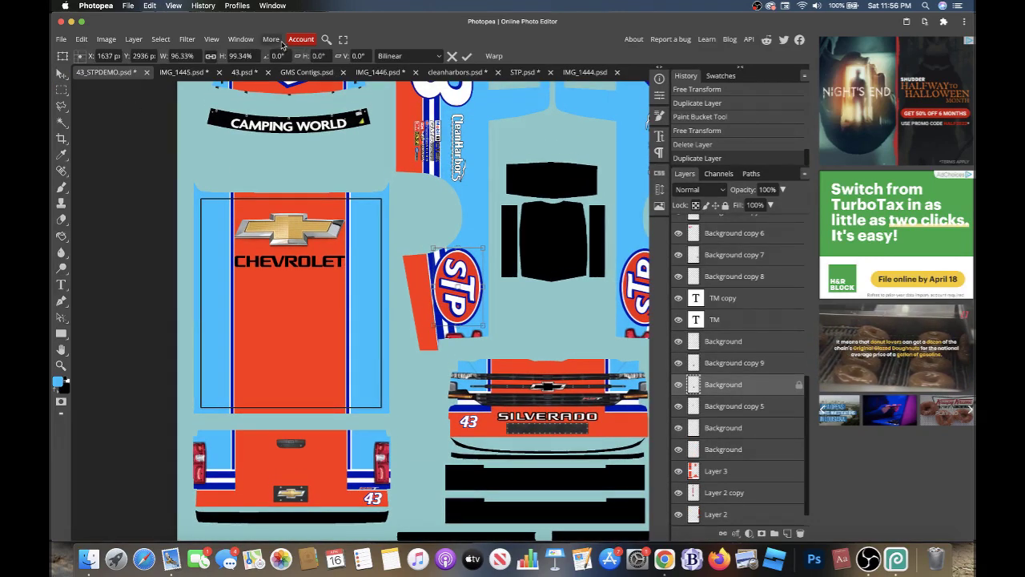
- Rotate the STP logo to 0°, size it onto the tailgate, and place a second copy beside it
click(274, 56)
text(-9)
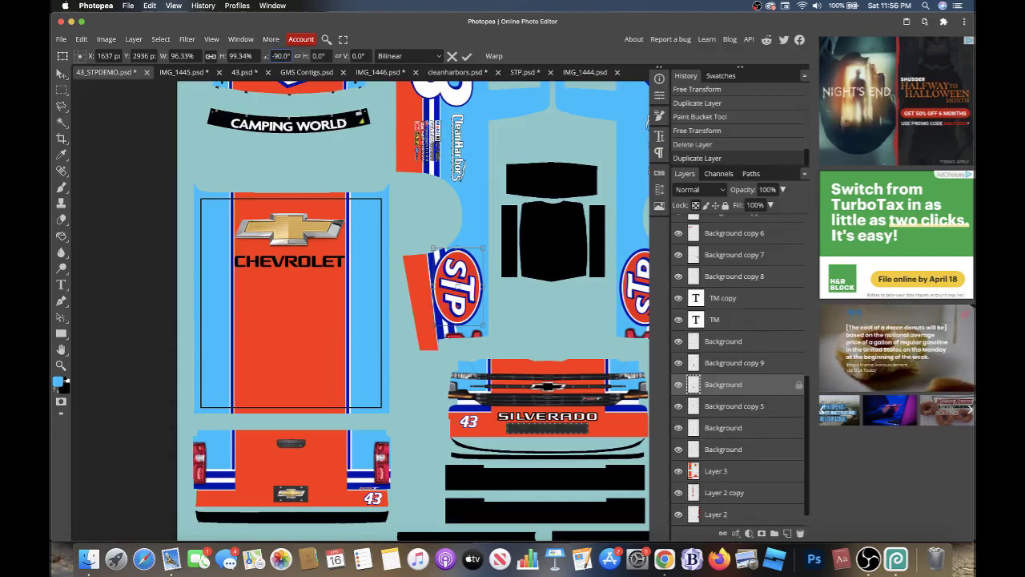
text(0)
key(Return)
mouse_move(497, 314)
mouse_down()
mouse_move(479, 298)
mouse_move(268, 481)
mouse_move(256, 477)
mouse_up()
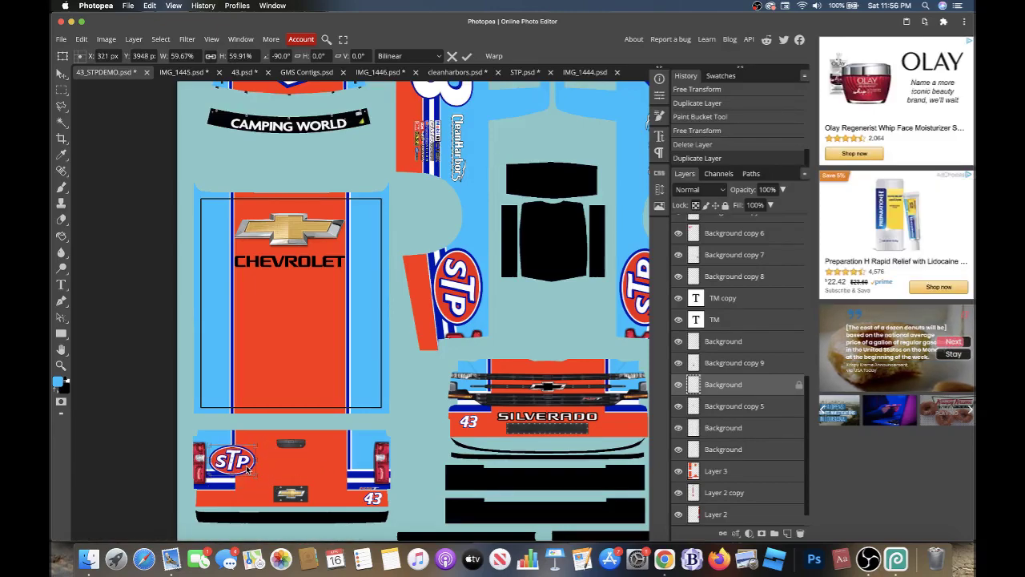
drag(257, 478, 248, 470)
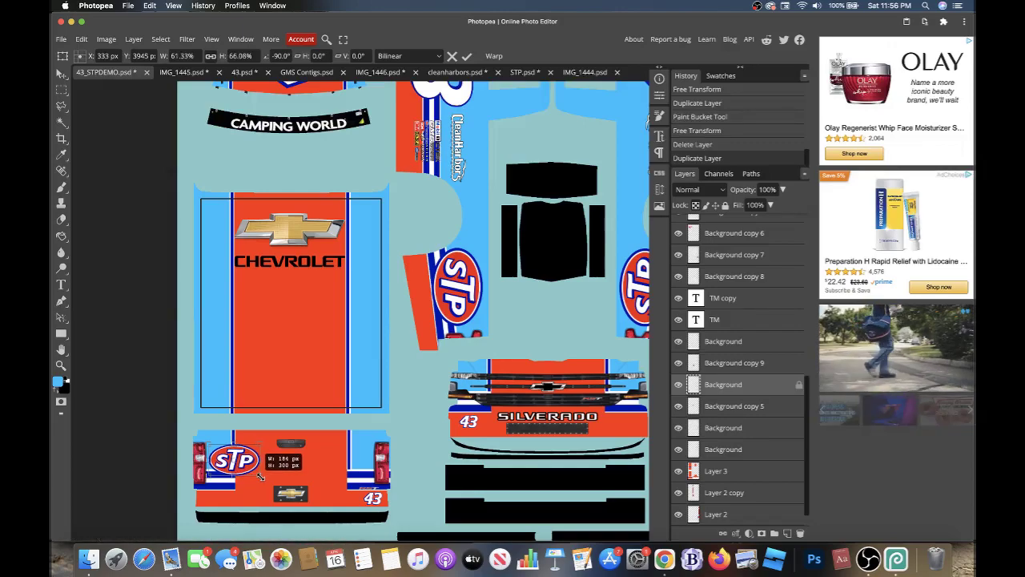
drag(255, 474, 366, 474)
key(ctrl+j)
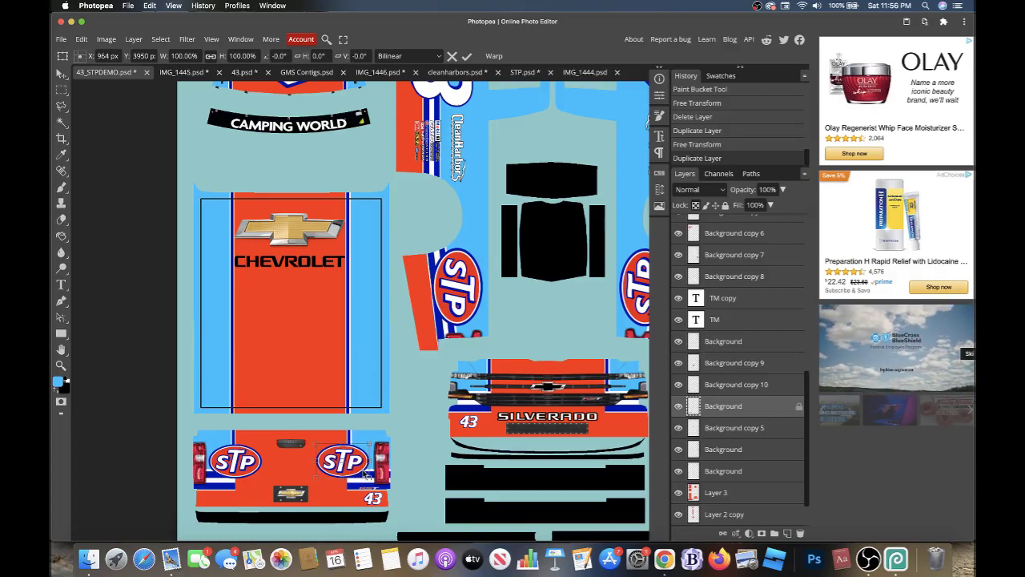
key(Return)
- Zoom out over the whole sheet and duplicate the Chevy copy layer as Chevy copy 2
scroll(363, 475, right, 2)
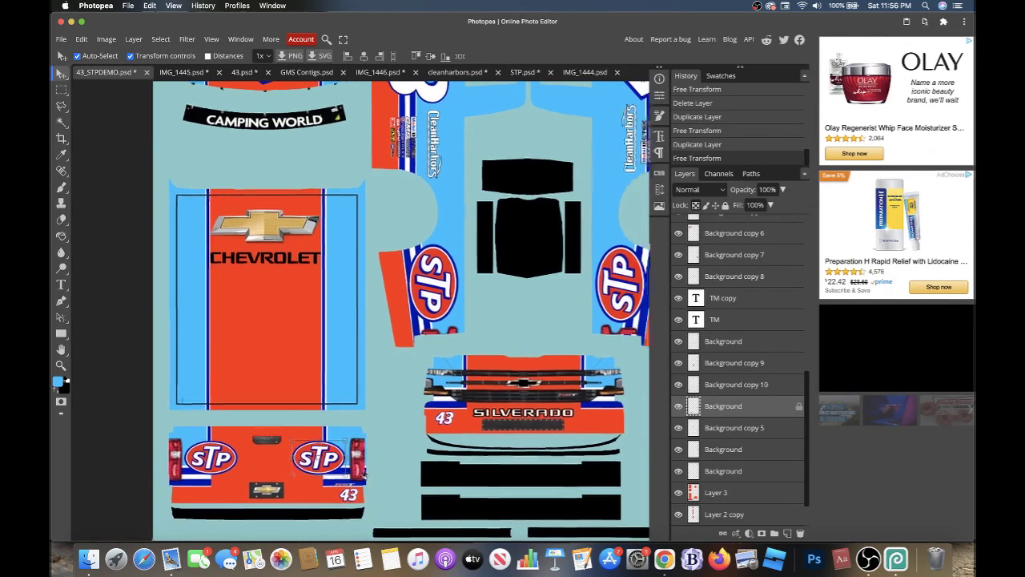
scroll(363, 475, up, 2)
scroll(363, 475, up, 3)
scroll(363, 475, down, 3)
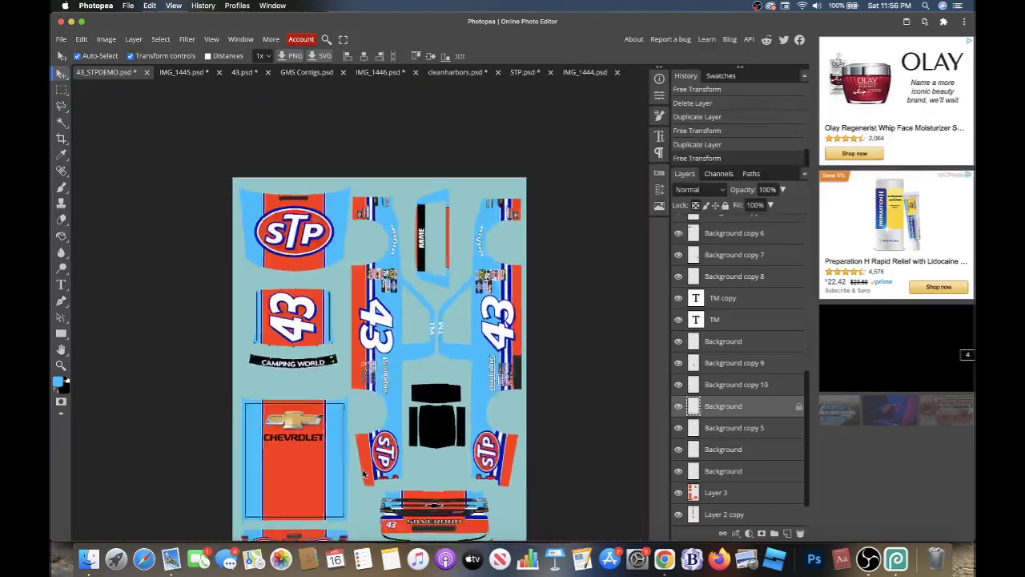
scroll(362, 475, down, 2)
scroll(363, 475, up, 2)
scroll(363, 475, up, 1)
scroll(363, 475, up, 1)
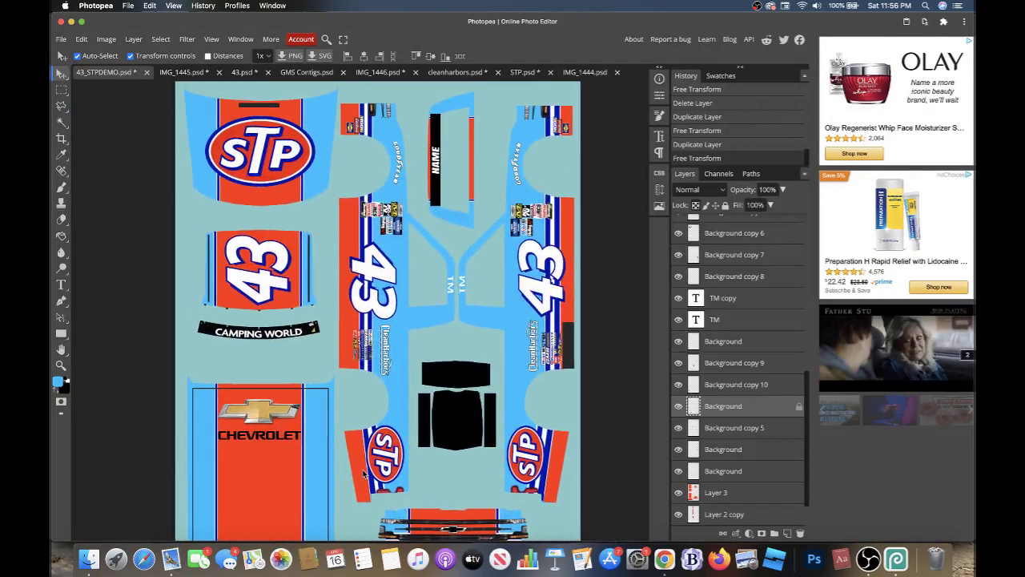
scroll(364, 474, up, 1)
scroll(363, 474, up, 2)
scroll(361, 456, up, 1)
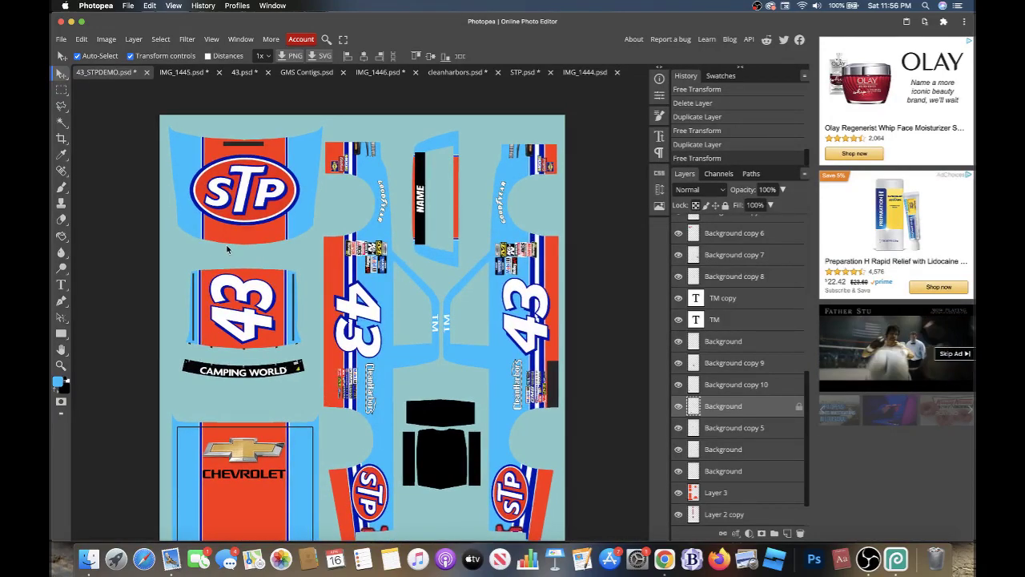
scroll(361, 292, down, 1)
scroll(360, 292, down, 5)
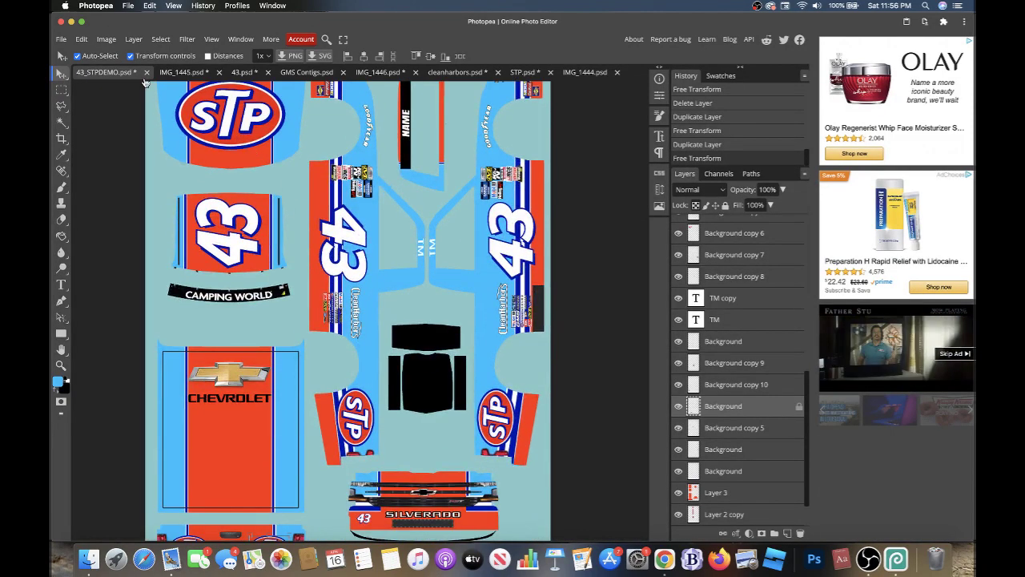
scroll(716, 470, up, 5)
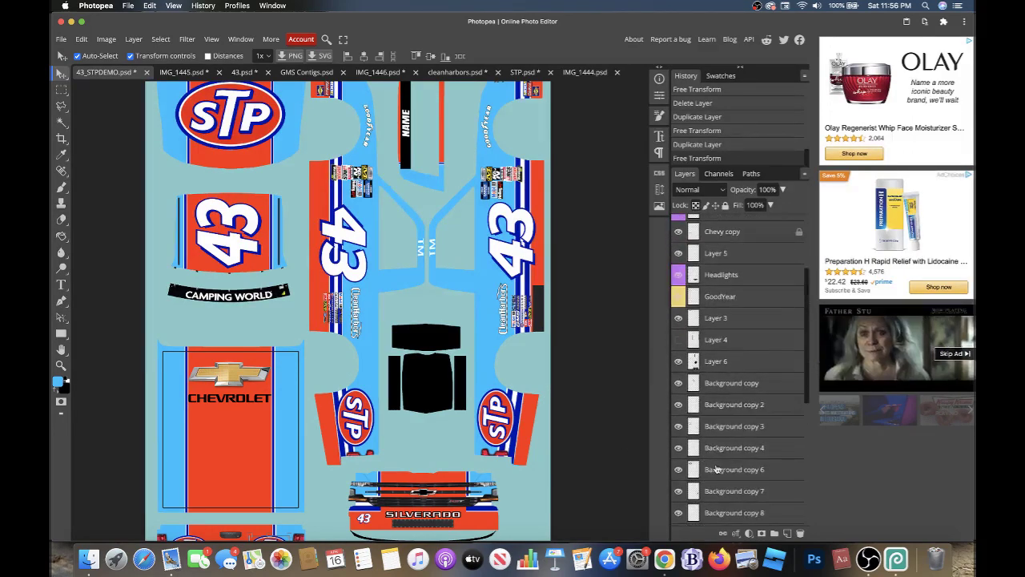
scroll(719, 358, up, 1)
scroll(719, 358, up, 1)
click(719, 311)
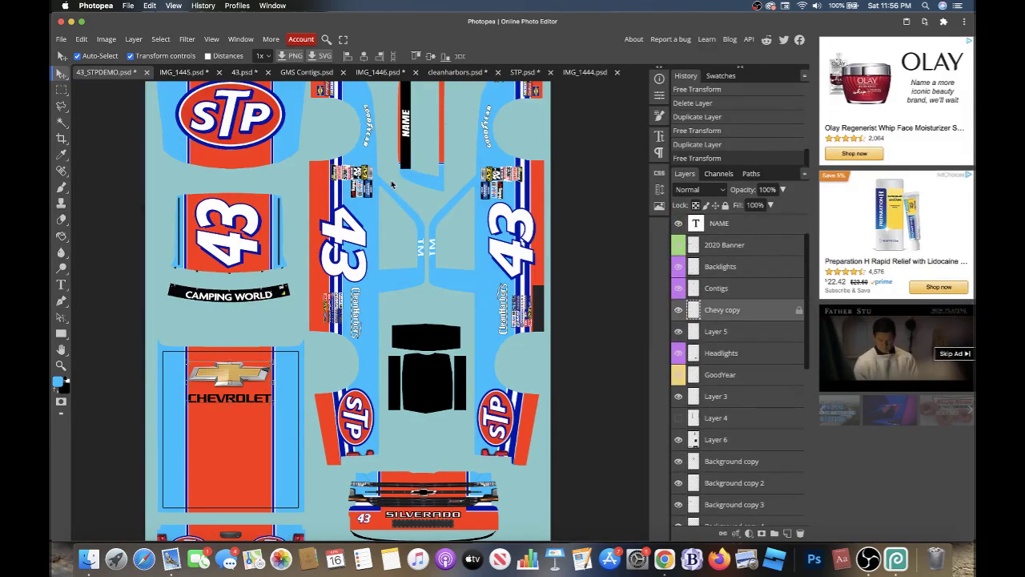
key(ctrl+j)
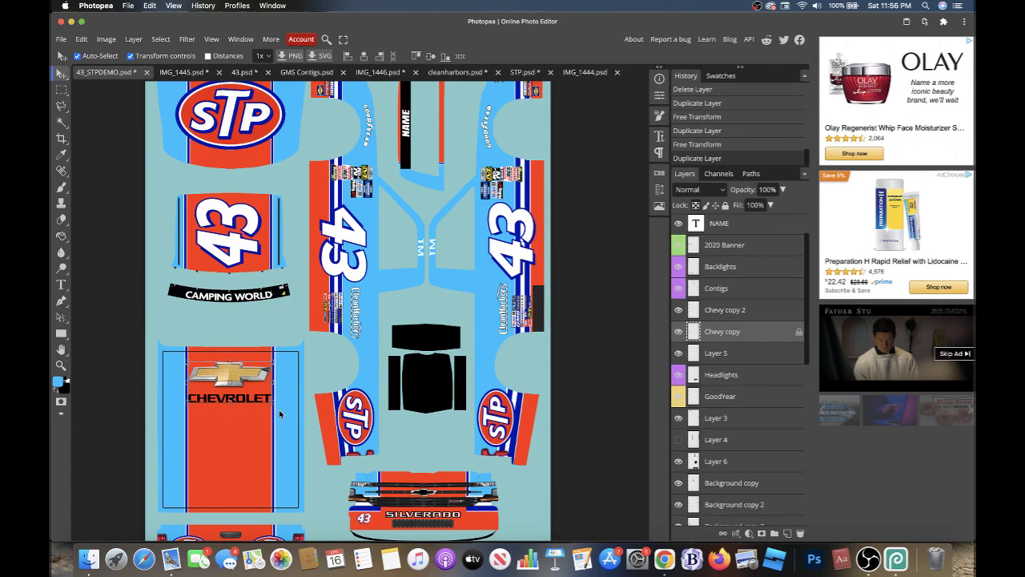
- Rotate the Chevrolet logo 90°, shrink it, and place it below the first TM mark
key(ctrl+t)
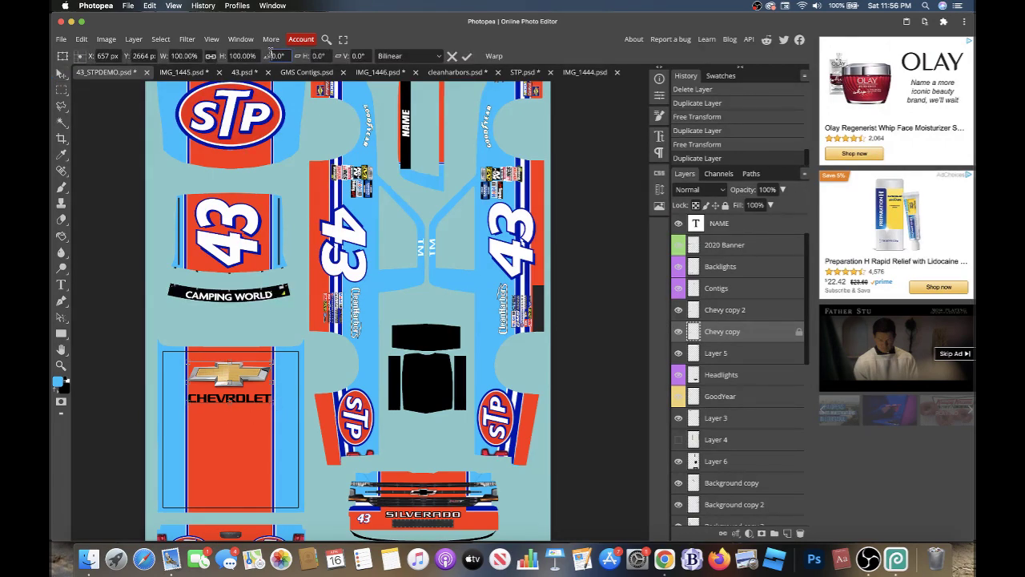
text(90)
key(Return)
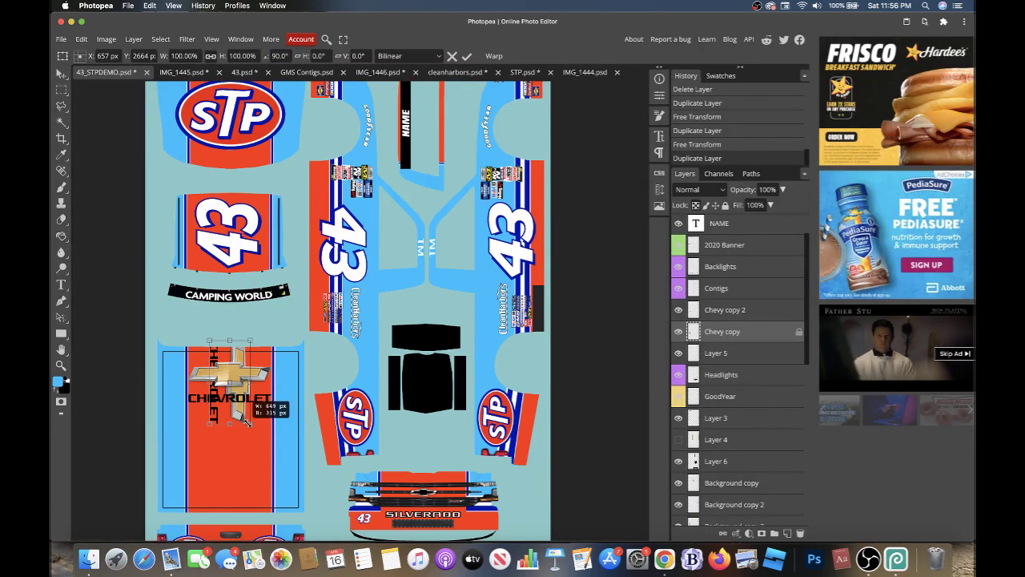
drag(248, 423, 227, 351)
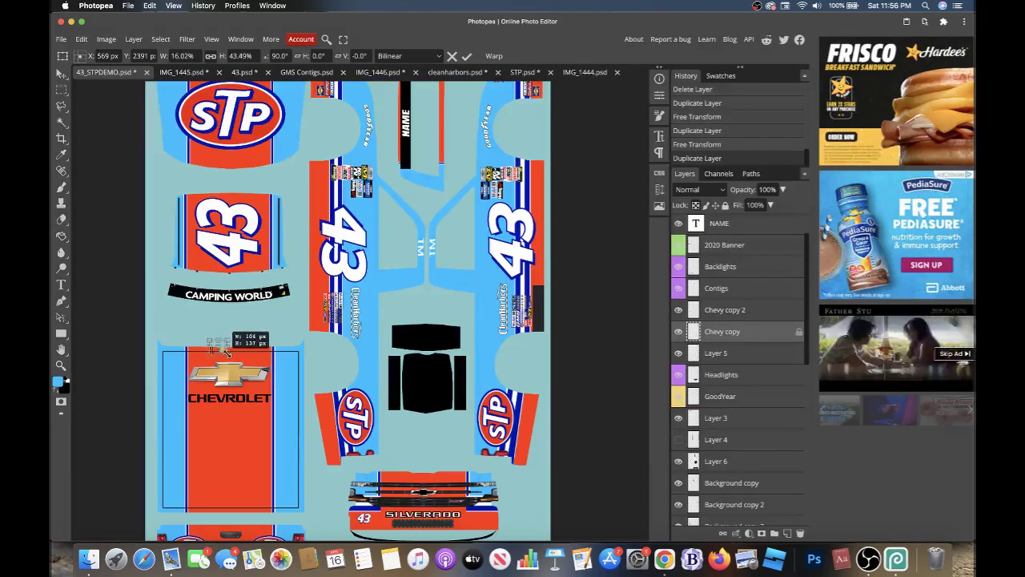
mouse_move(226, 351)
mouse_down()
mouse_move(397, 291)
mouse_move(385, 260)
mouse_move(465, 265)
mouse_up()
scroll(396, 291, up, 3)
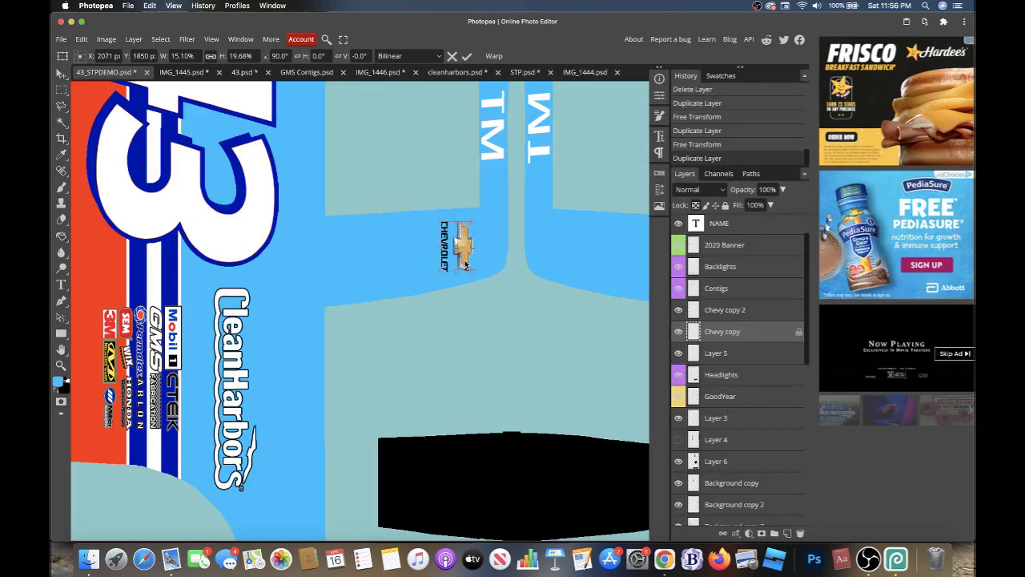
key(Return)
- Duplicate the small bowtie and turn the copy 180° to mirror it under the second TM mark
key(super+j)
key(super+t)
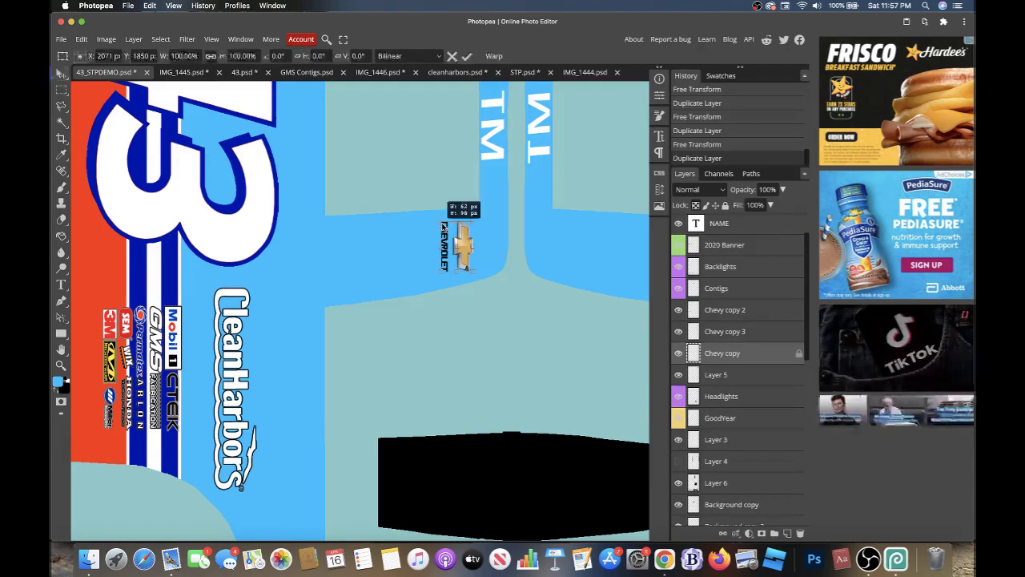
mouse_move(473, 270)
mouse_down()
mouse_move(499, 331)
mouse_move(567, 271)
mouse_move(585, 270)
mouse_up()
key(Return)
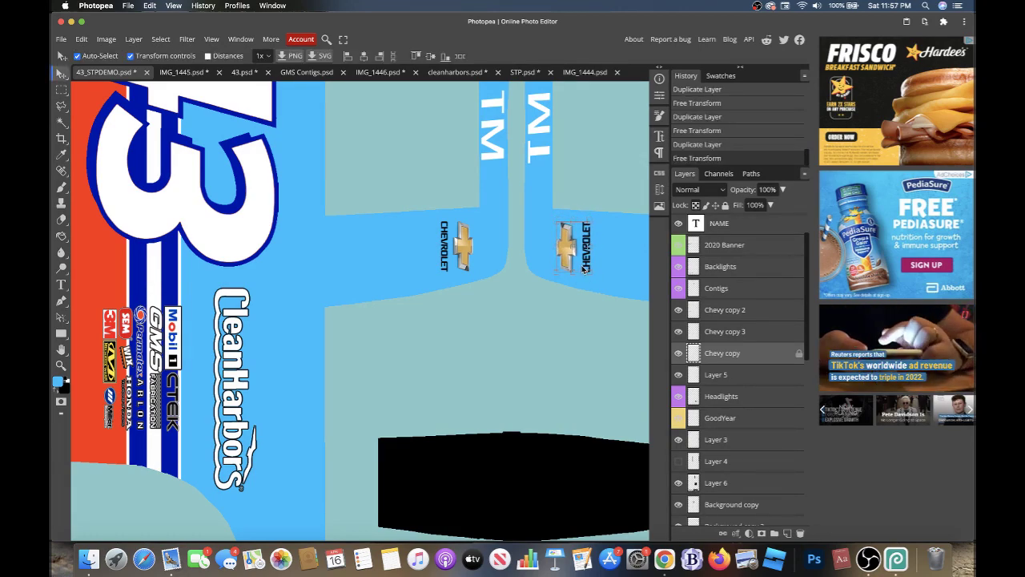
scroll(582, 269, down, 3)
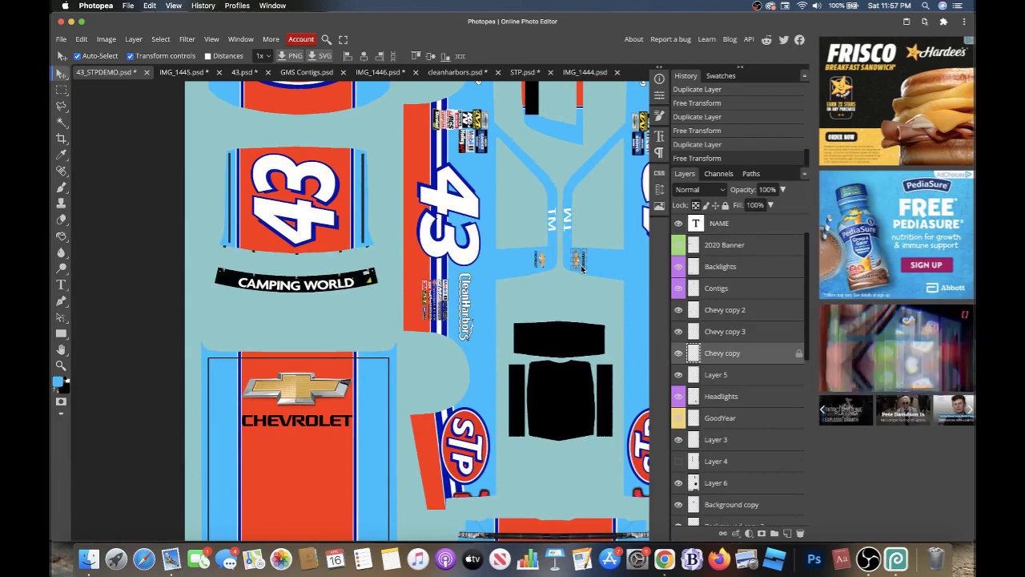
scroll(582, 269, up, 3)
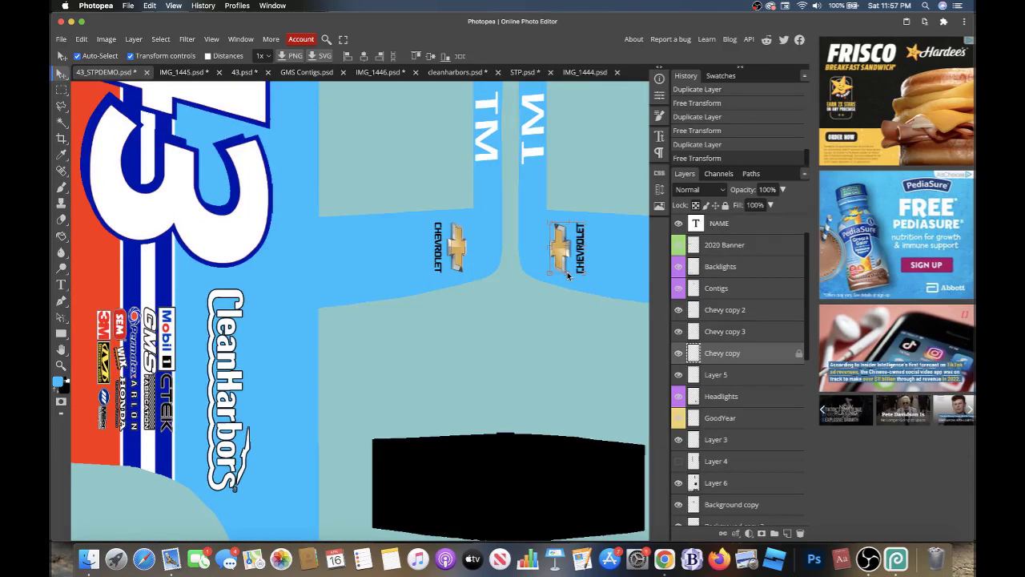
- Fine-tune the right Chevrolet logo, narrowing it slightly and nudging it right into place
key(ctrl+t)
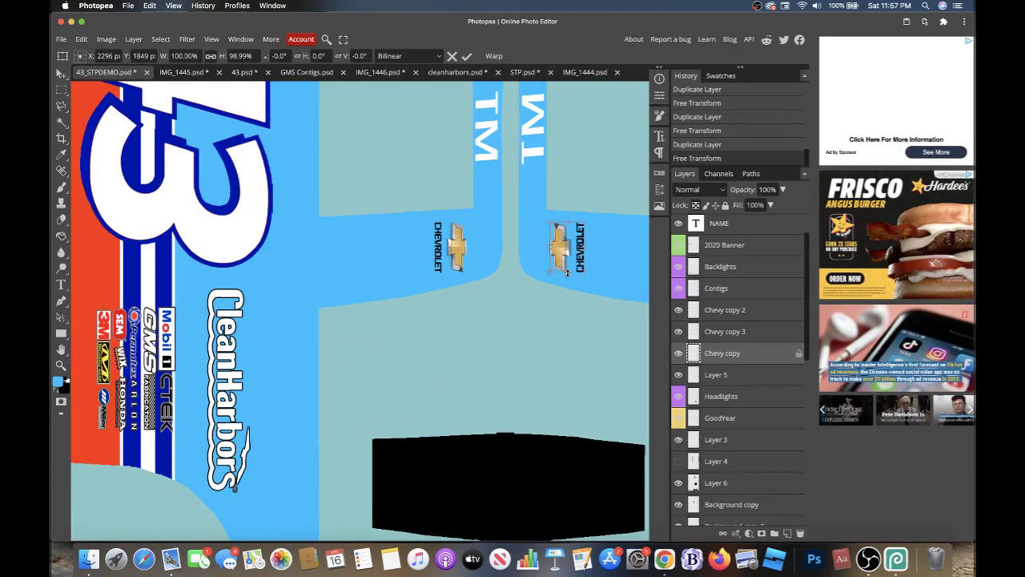
key(Return)
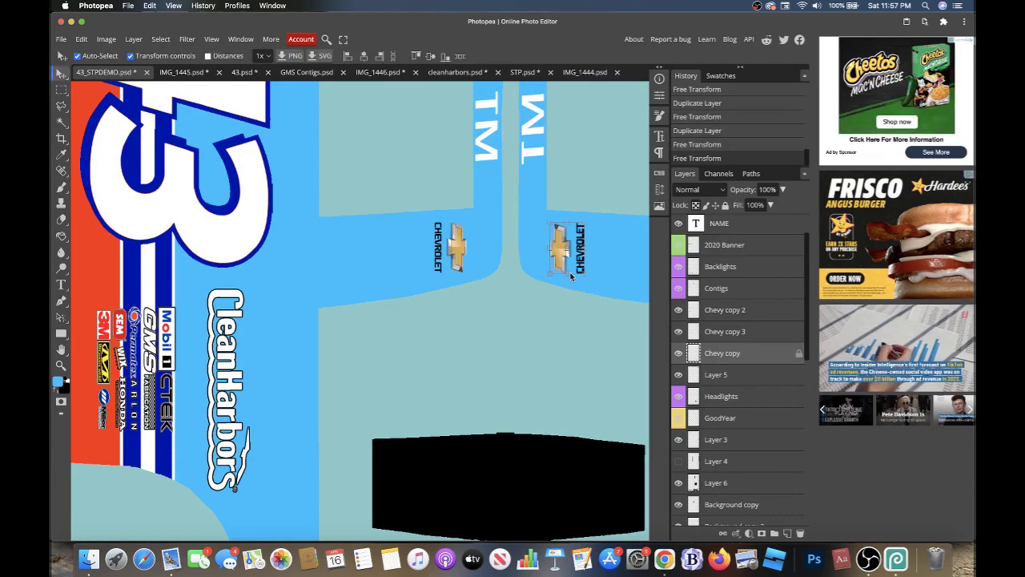
scroll(571, 276, down, 2)
scroll(571, 273, up, 4)
key(ctrl+t)
drag(584, 243, 578, 249)
key(Return)
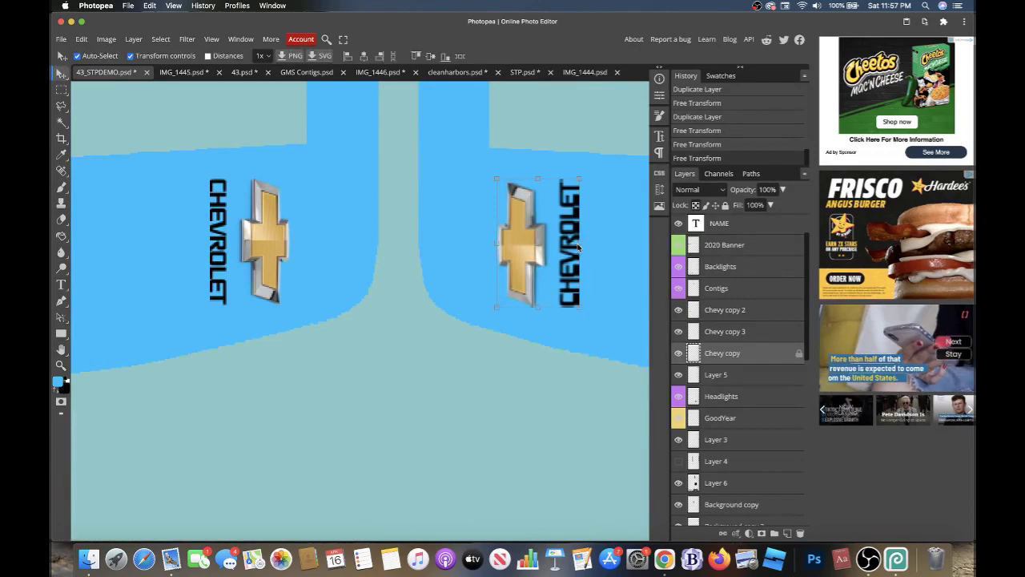
scroll(574, 248, down, 3)
scroll(574, 248, down, 3)
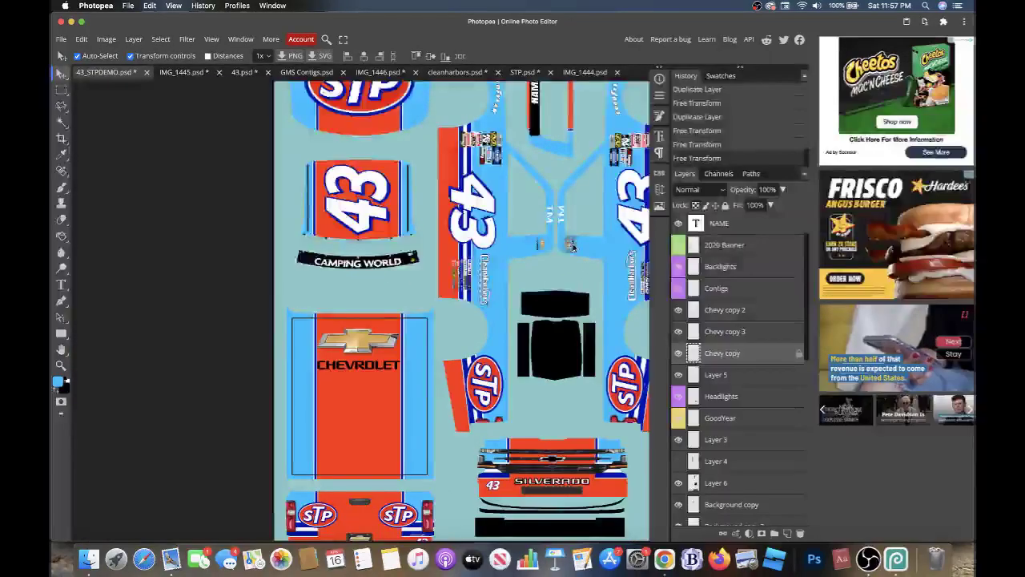
scroll(574, 248, up, 2)
key(Right)
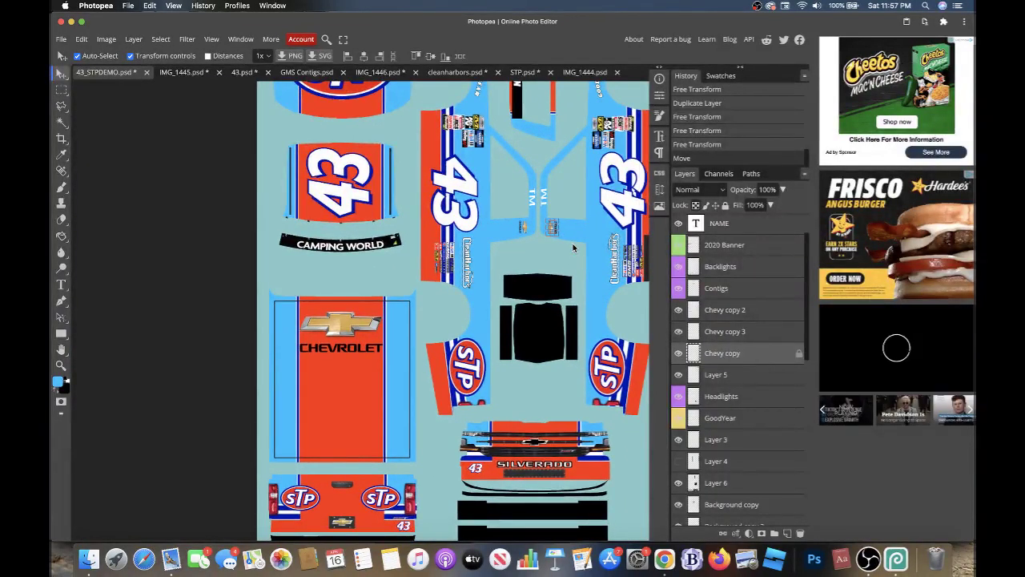
- Nudge the Chevy copy 3 logo slightly to the right
scroll(573, 248, up, 3)
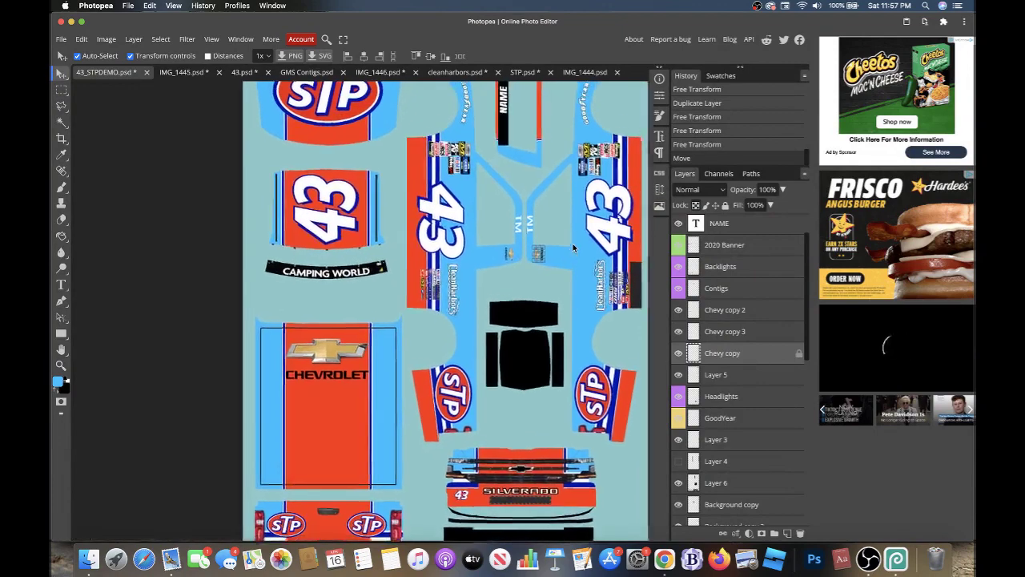
click(741, 333)
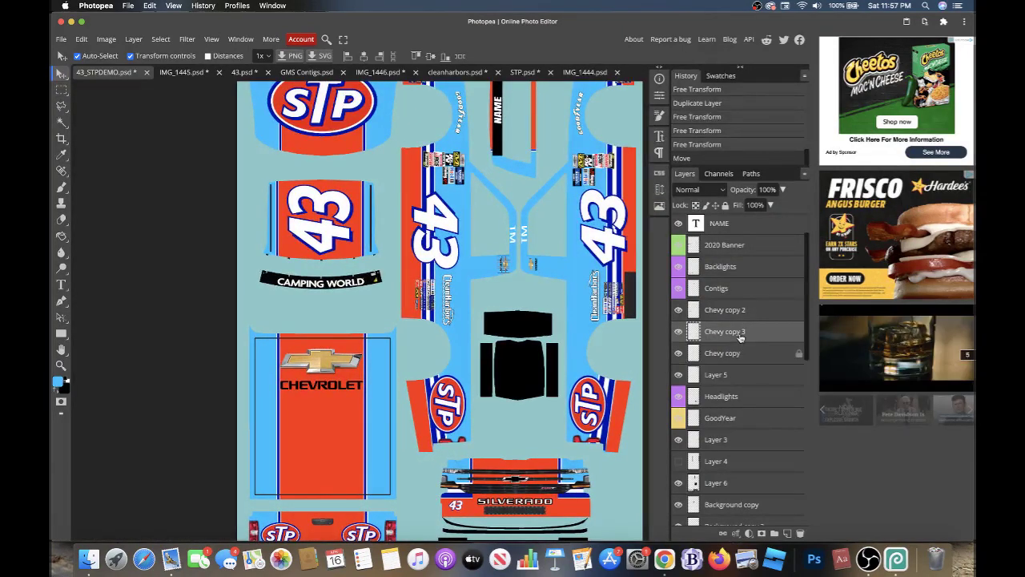
key(Right)
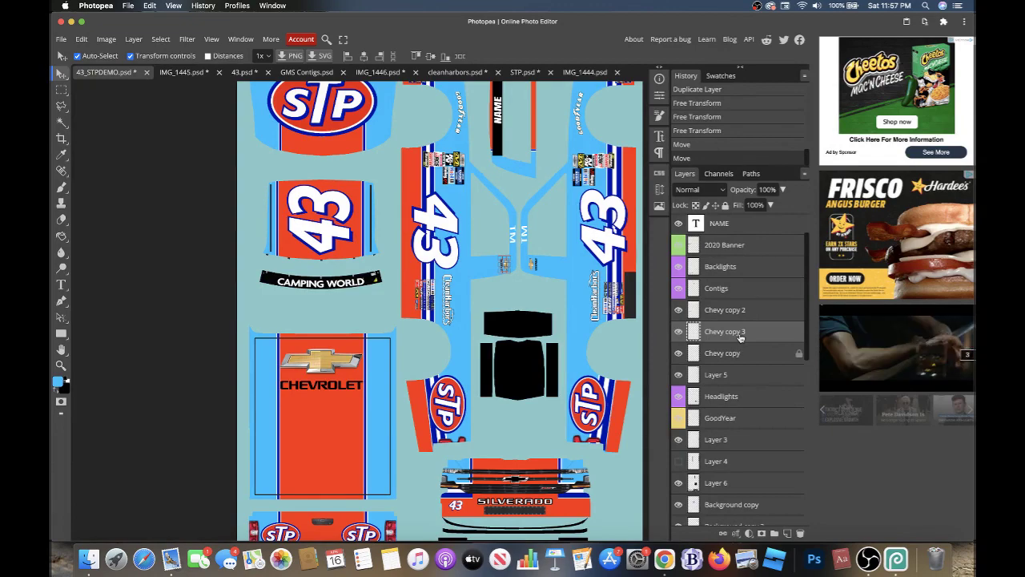
- Stretch the right small Chevrolet logo (Chevy copy) to 107% height
click(731, 357)
scroll(550, 269, up, 5)
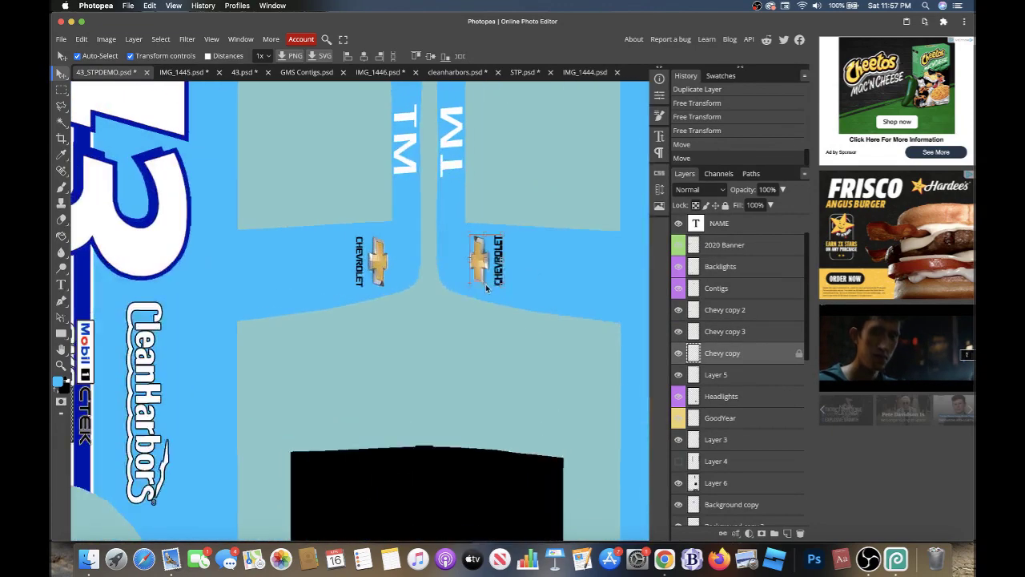
key(ctrl+t)
drag(486, 288, 487, 289)
key(Return)
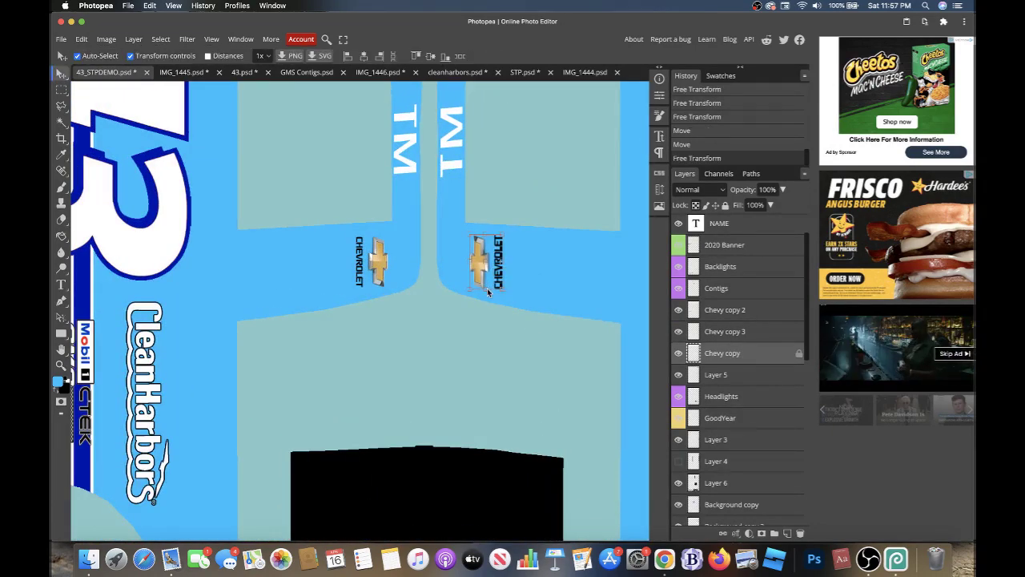
- Browse through the Background copy layers down to the Background layer
scroll(486, 288, down, 5)
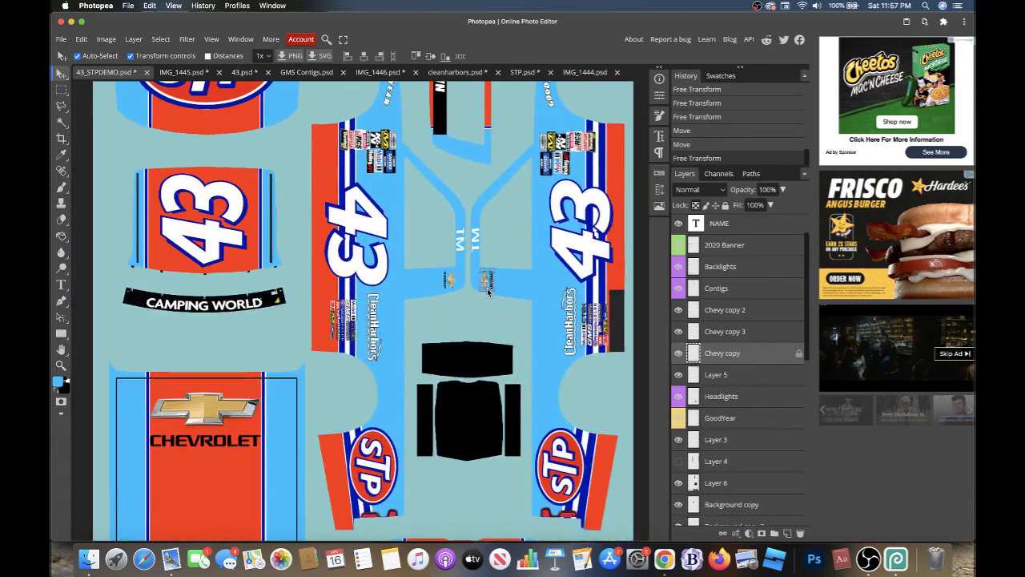
scroll(487, 290, down, 1)
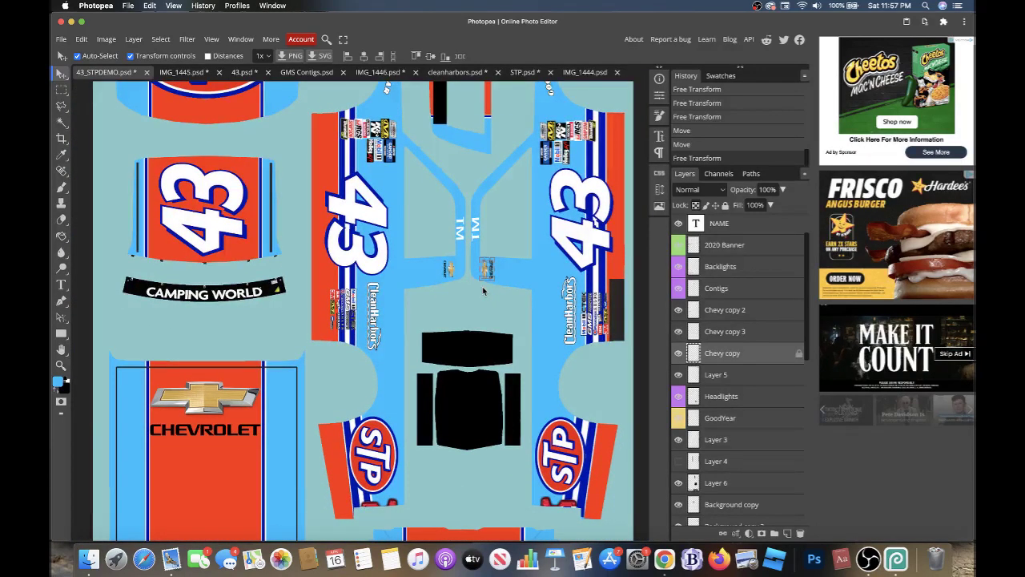
scroll(726, 439, down, 2)
scroll(727, 439, down, 1)
click(719, 466)
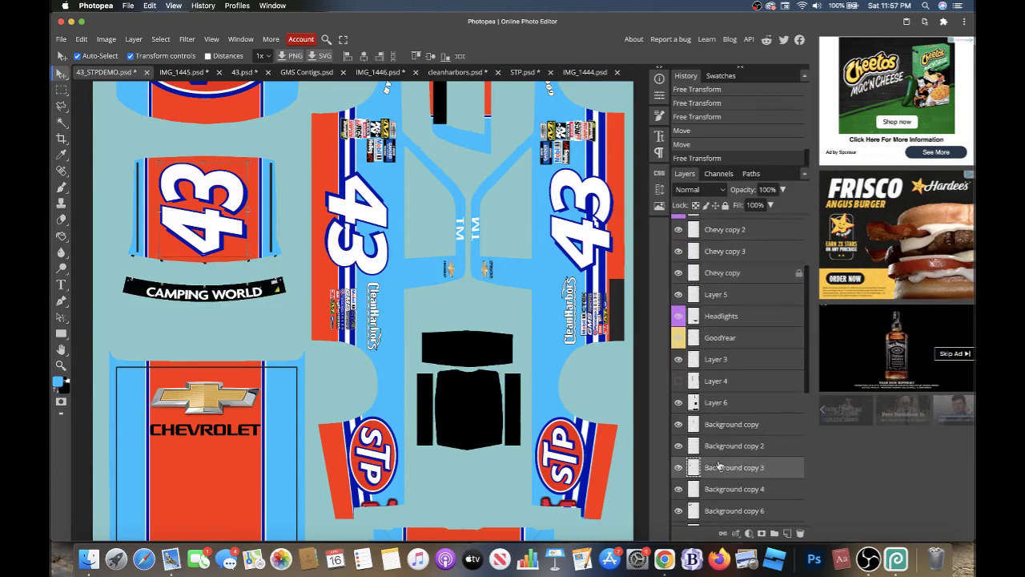
click(720, 488)
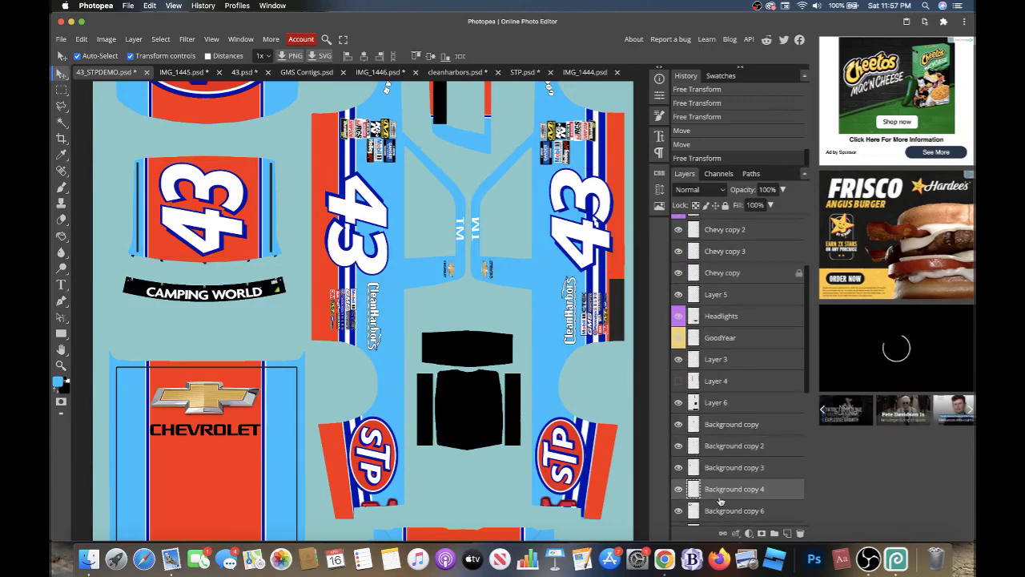
click(719, 507)
scroll(719, 509, down, 2)
click(713, 478)
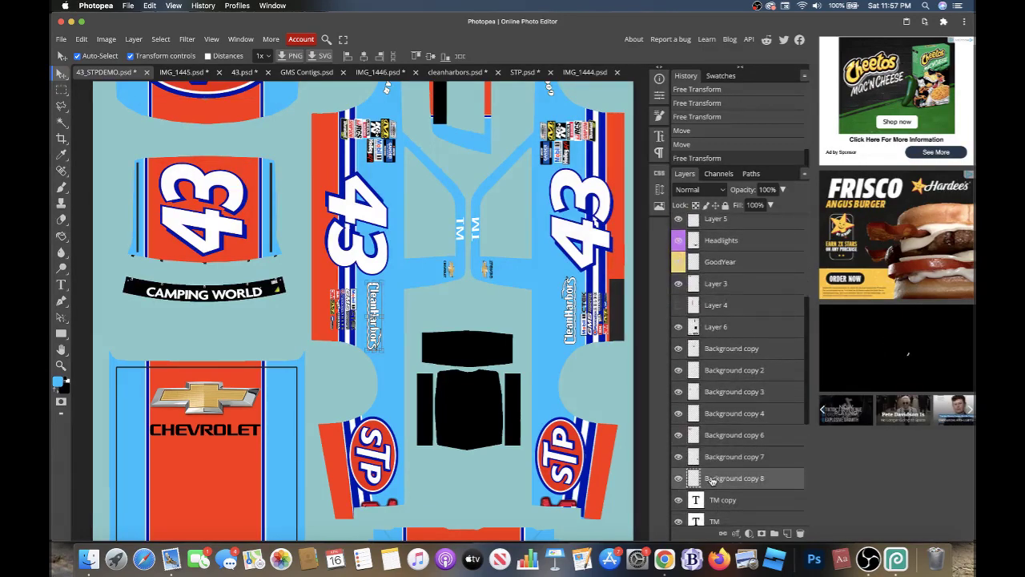
scroll(712, 477, down, 1)
click(712, 407)
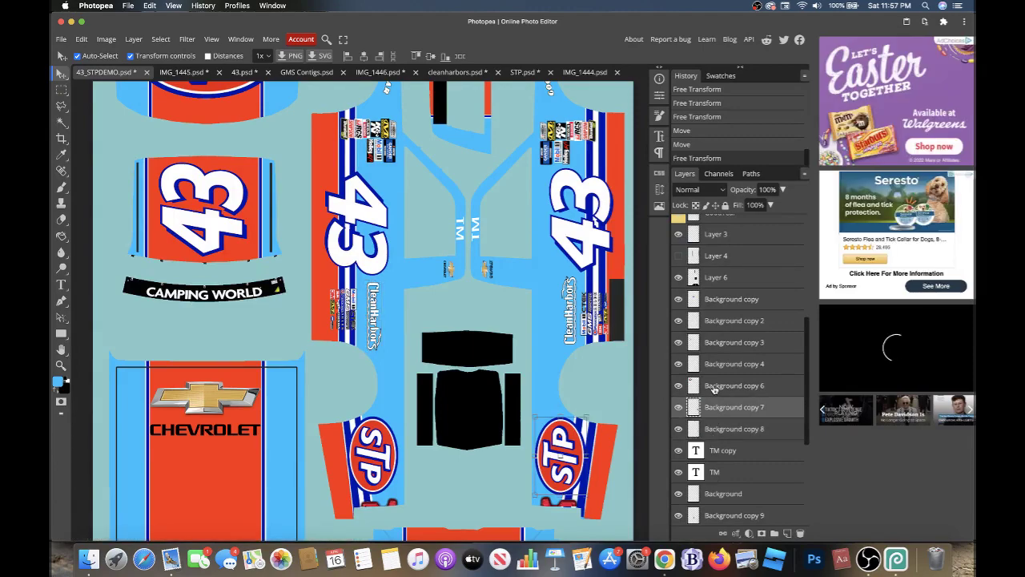
click(714, 387)
click(712, 363)
scroll(710, 400, down, 2)
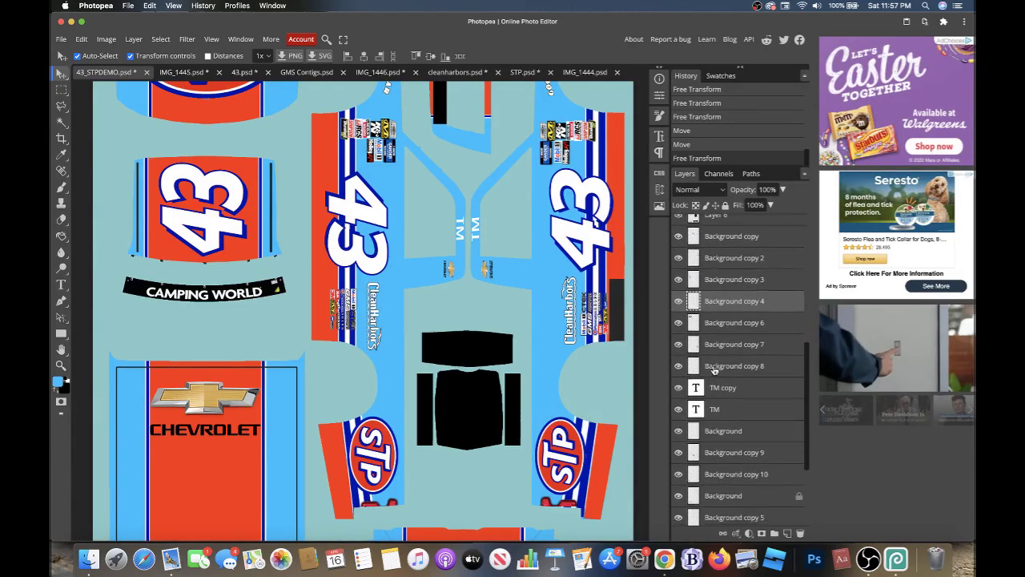
click(706, 433)
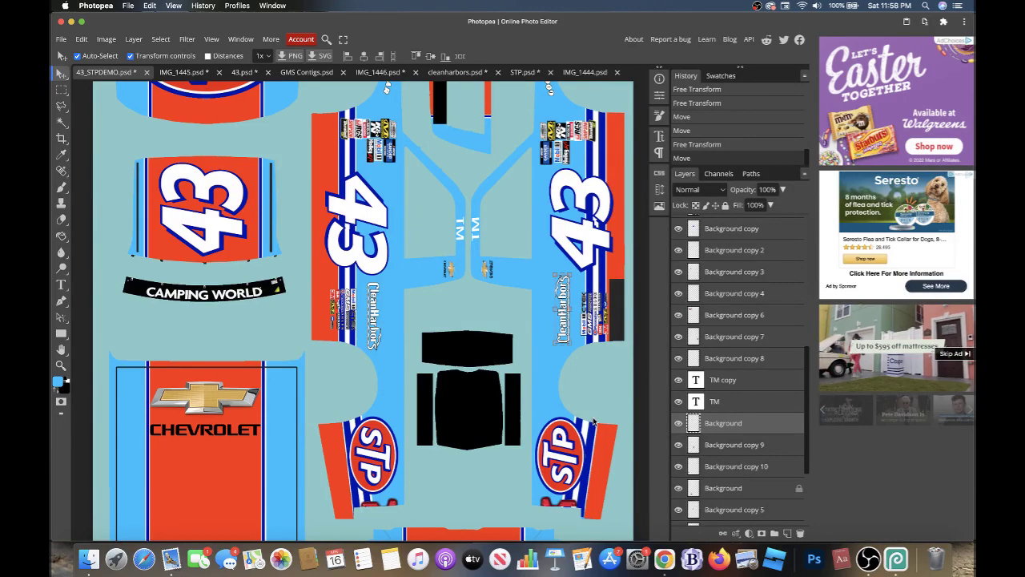
- Begin editing the NAME text on the roof banner
scroll(594, 422, down, 3)
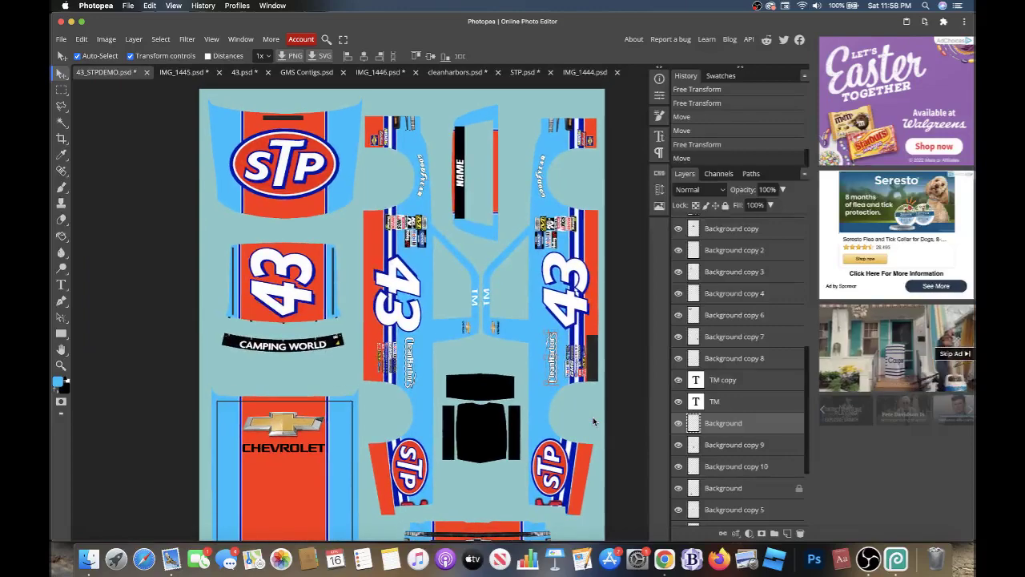
scroll(759, 375, up, 2)
scroll(708, 420, up, 10)
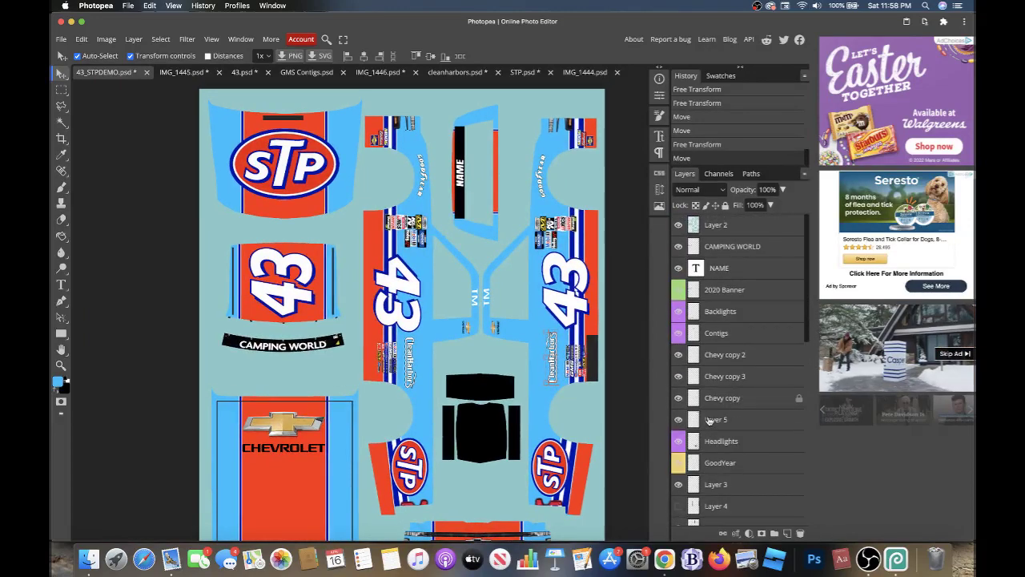
double_click(696, 268)
text(MOFFITT)
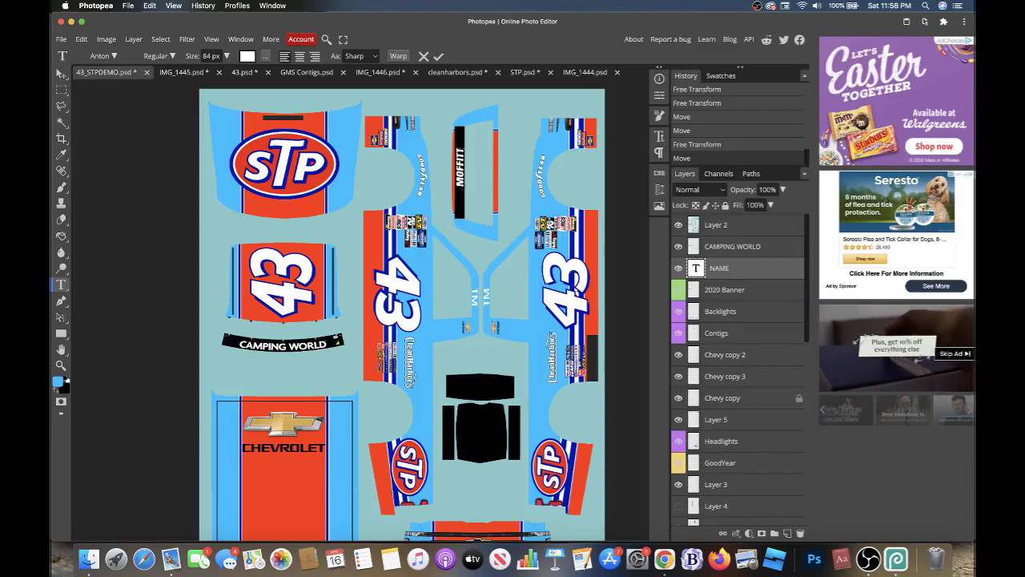
- Compare with the IMG_1445 reference wrap, then return to 43_STPDEMO
click(184, 72)
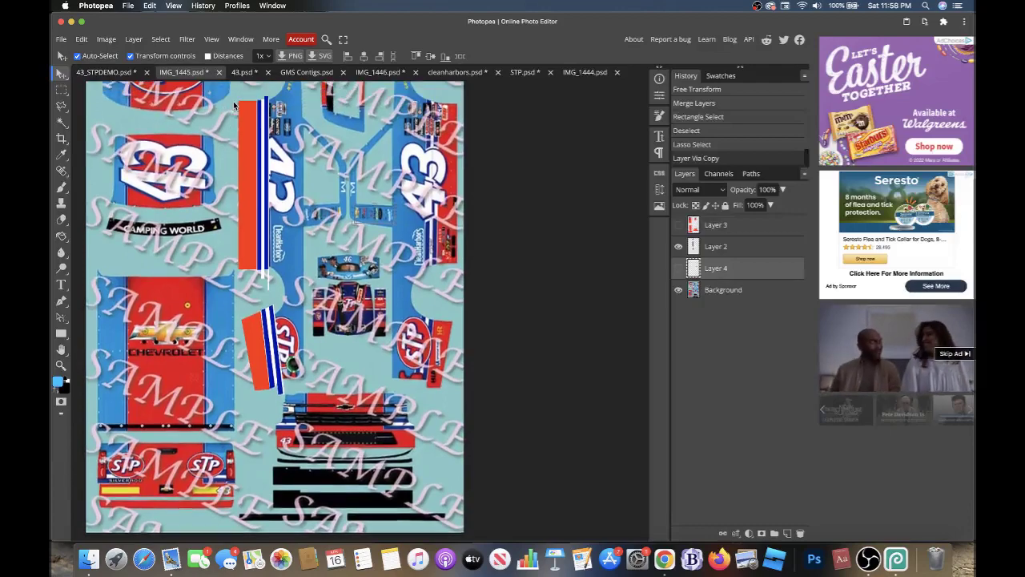
scroll(233, 101, up, 3)
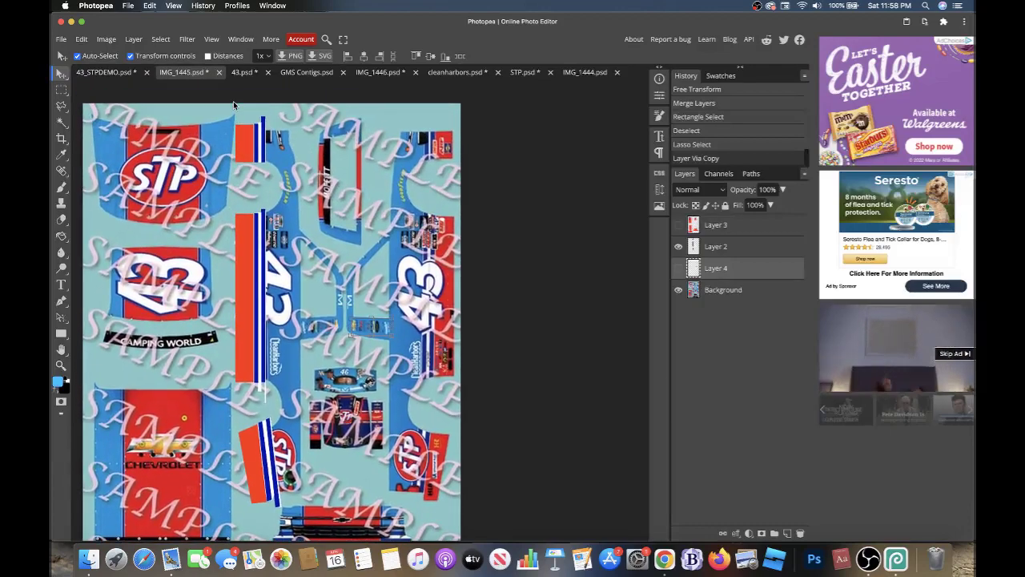
click(128, 72)
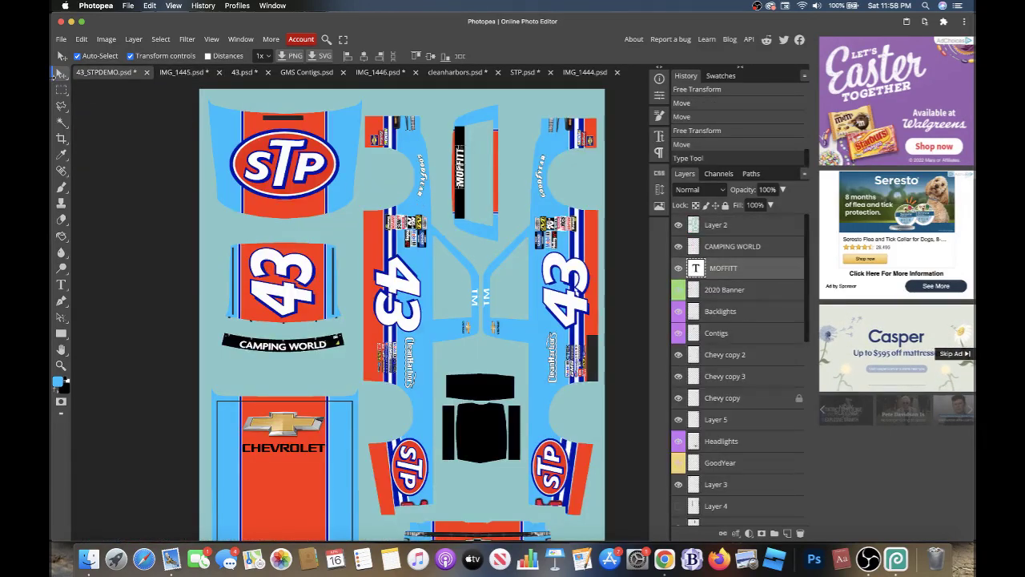
- Commit the MOFFITT roof name and look over the finished template
key(Up)
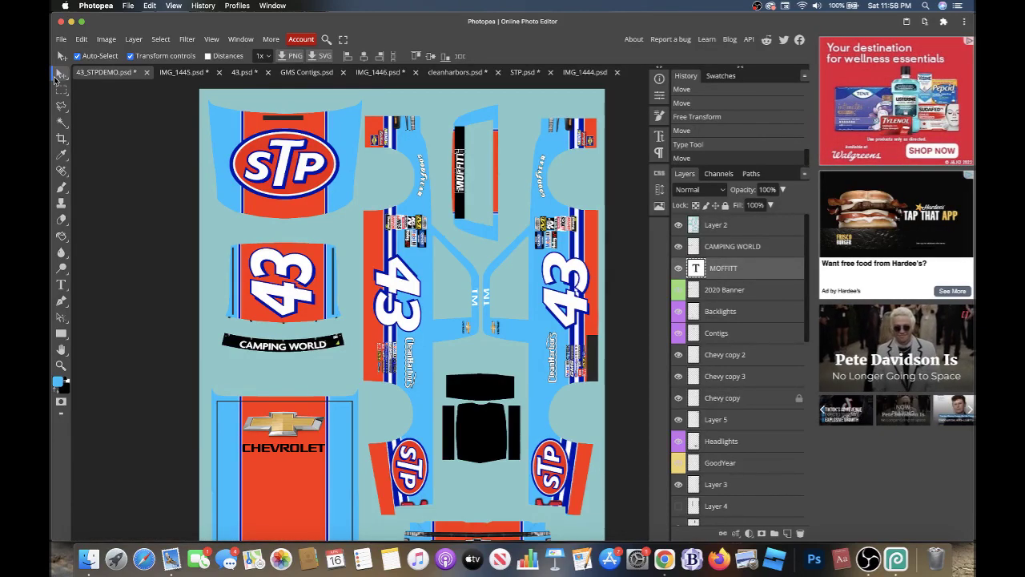
scroll(245, 174, down, 2)
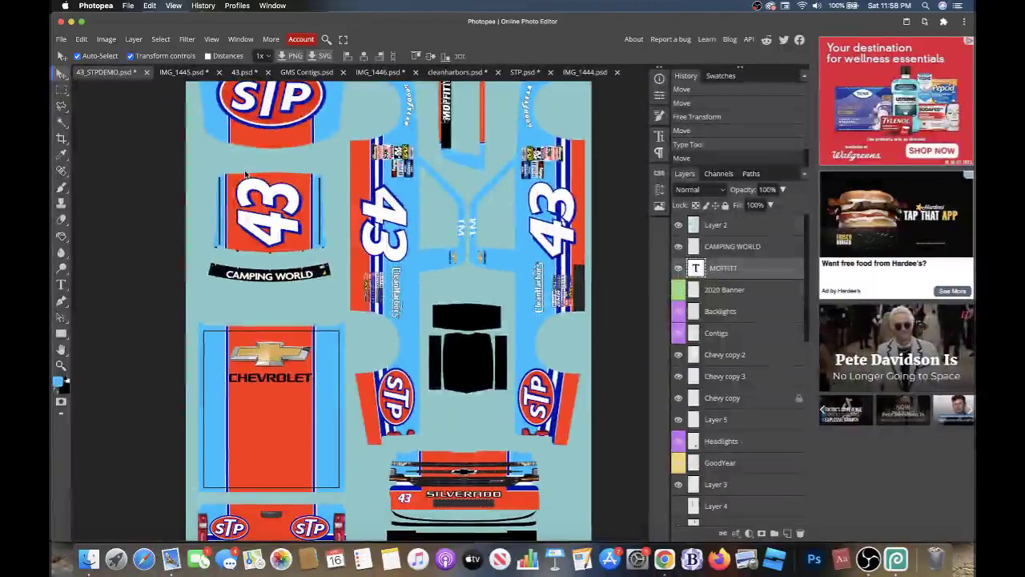
scroll(245, 174, down, 3)
scroll(245, 174, up, 1)
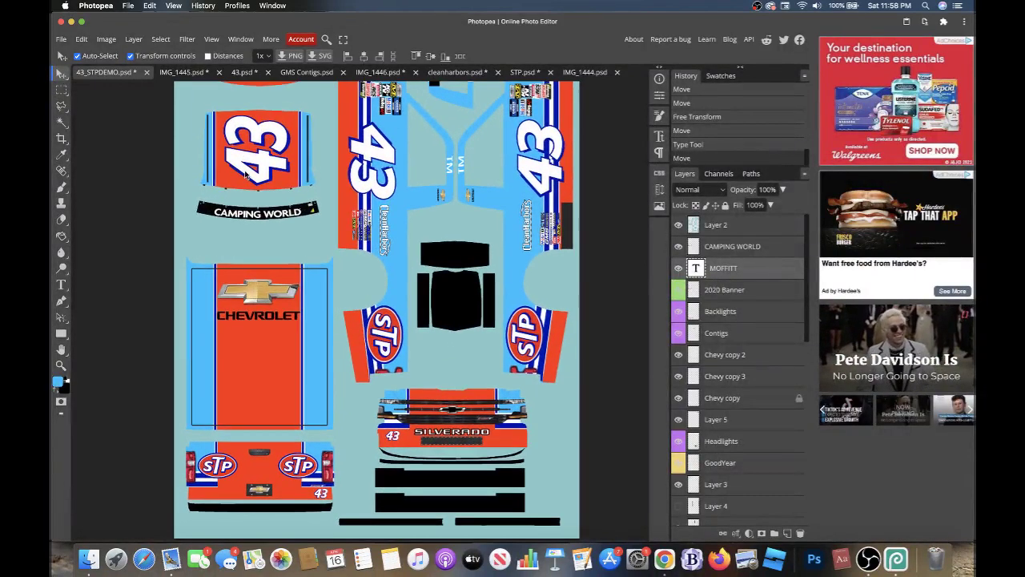
click(184, 72)
scroll(223, 230, down, 5)
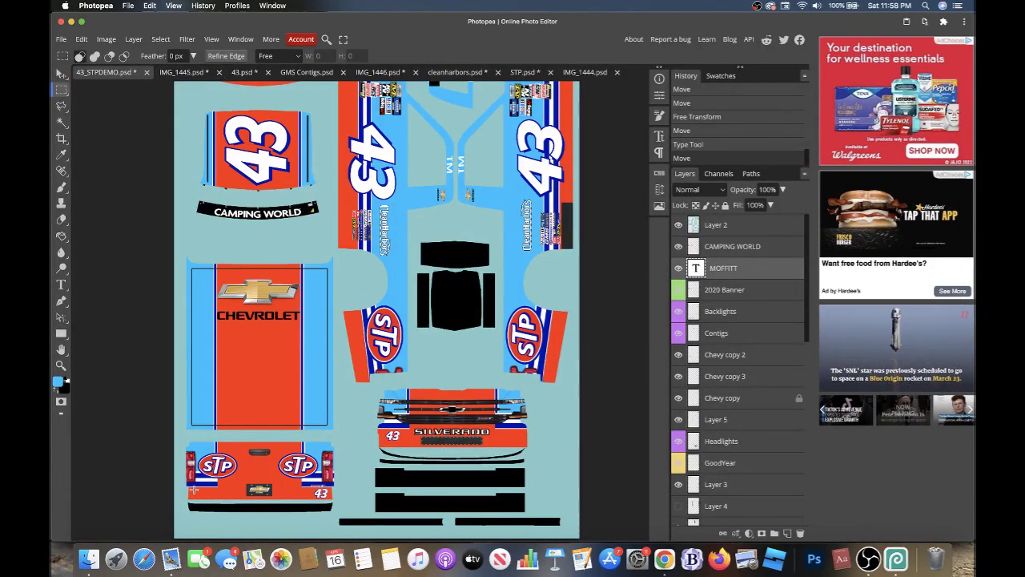
- Select the thin lower strip on the tailgate and add a new empty layer
drag(192, 489, 239, 496)
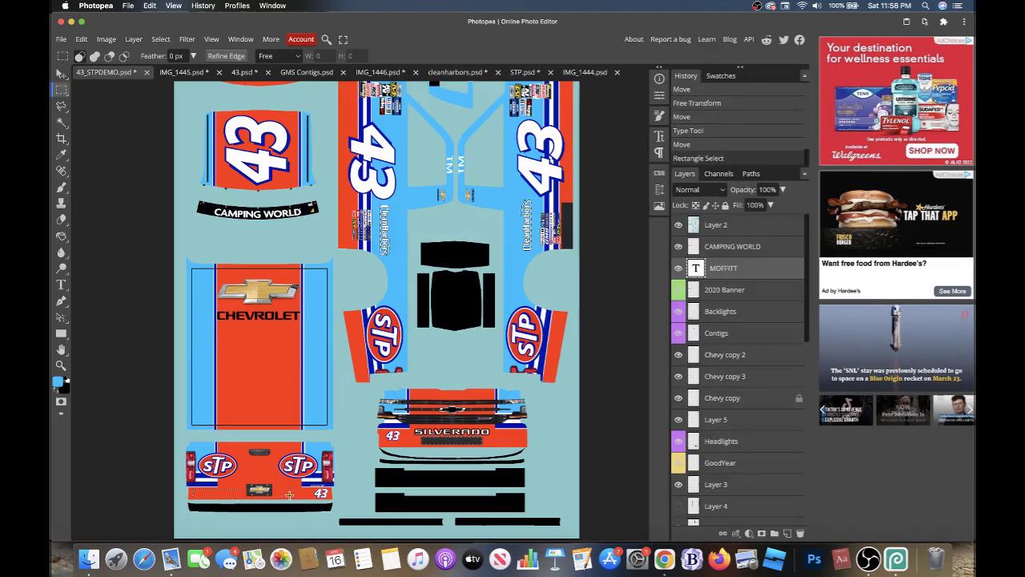
scroll(718, 470, down, 5)
scroll(718, 470, down, 5)
click(715, 450)
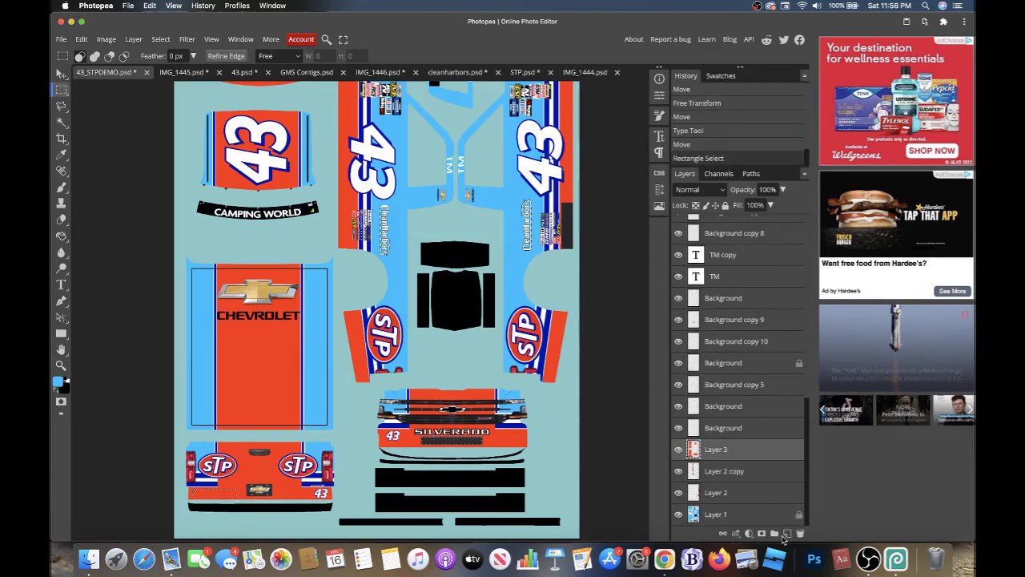
click(786, 533)
- Fill the lower red tailgate strip with yellow ffff00
click(58, 382)
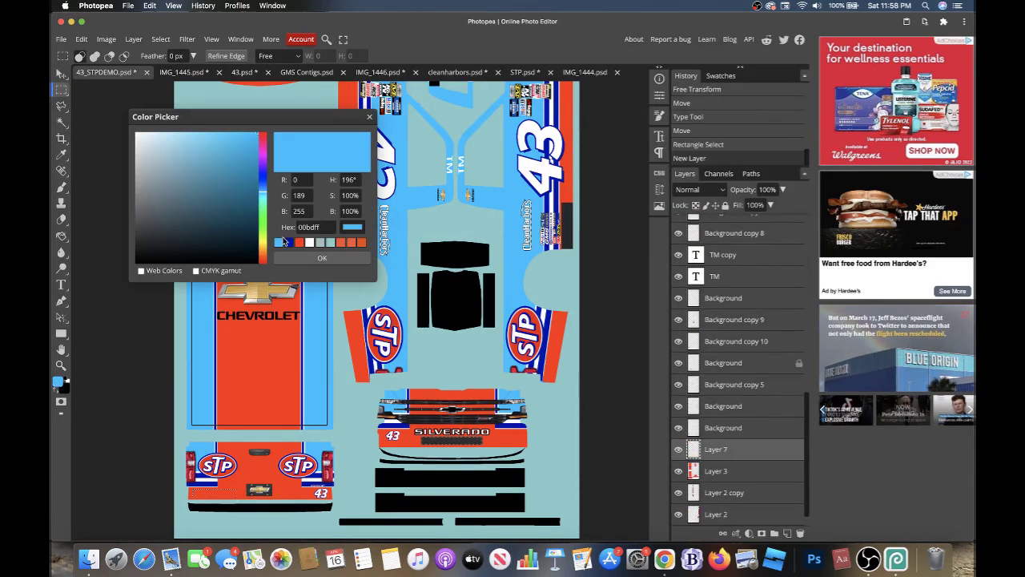
click(261, 241)
click(302, 257)
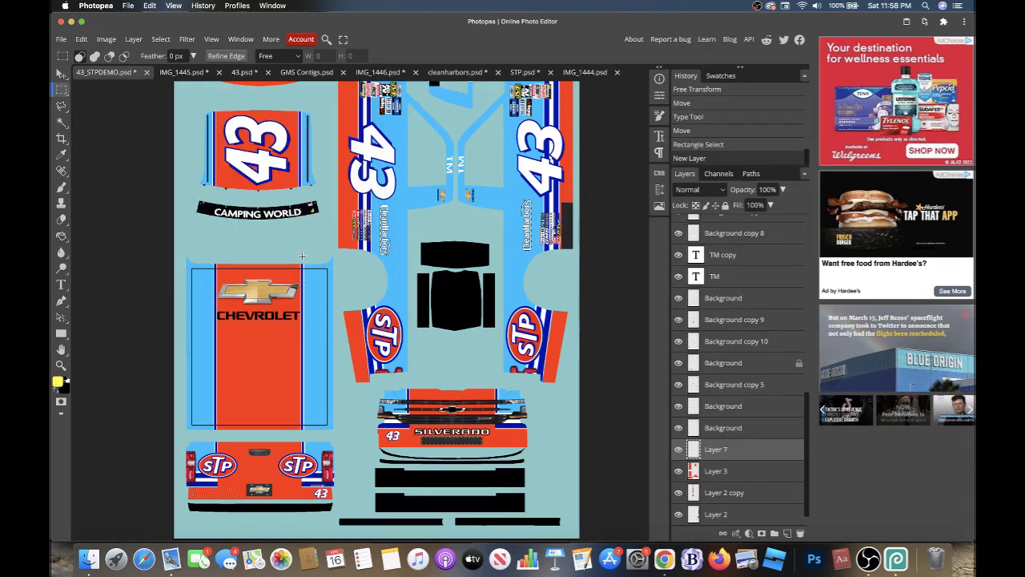
click(61, 236)
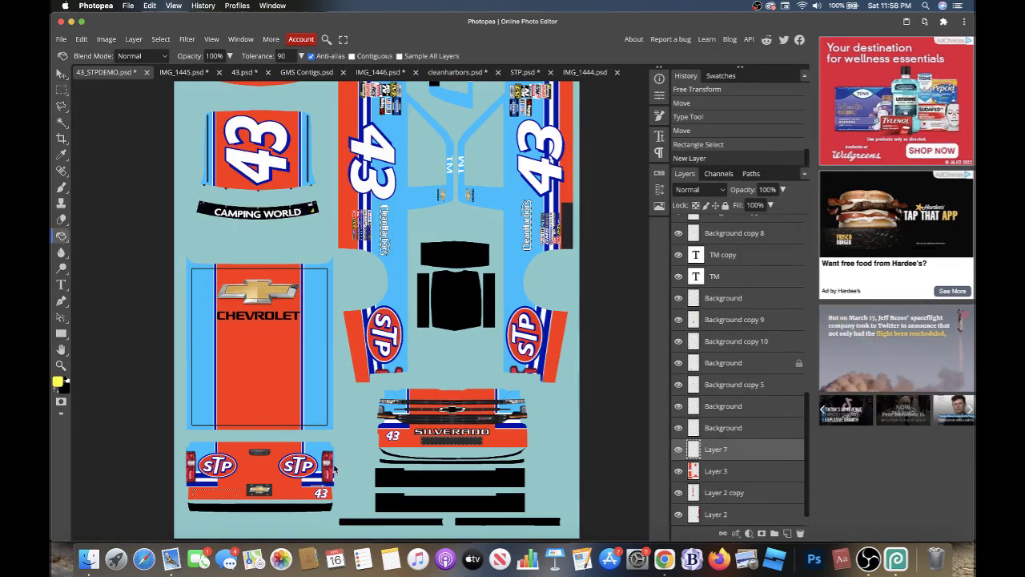
click(237, 488)
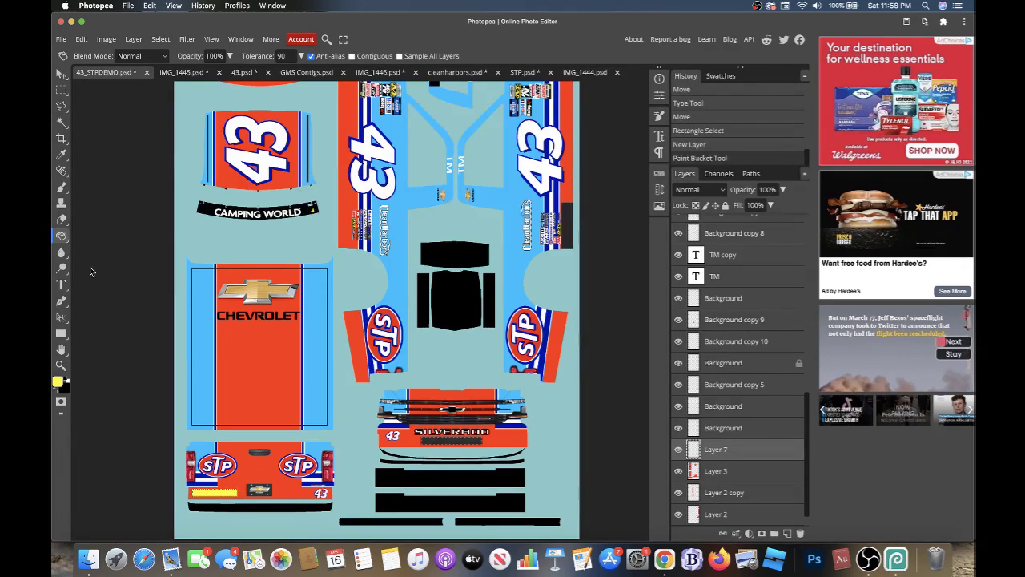
- Paste a copy of the yellow stripe and shift it right beside the 43
click(61, 75)
key(ctrl+v)
key(Right)
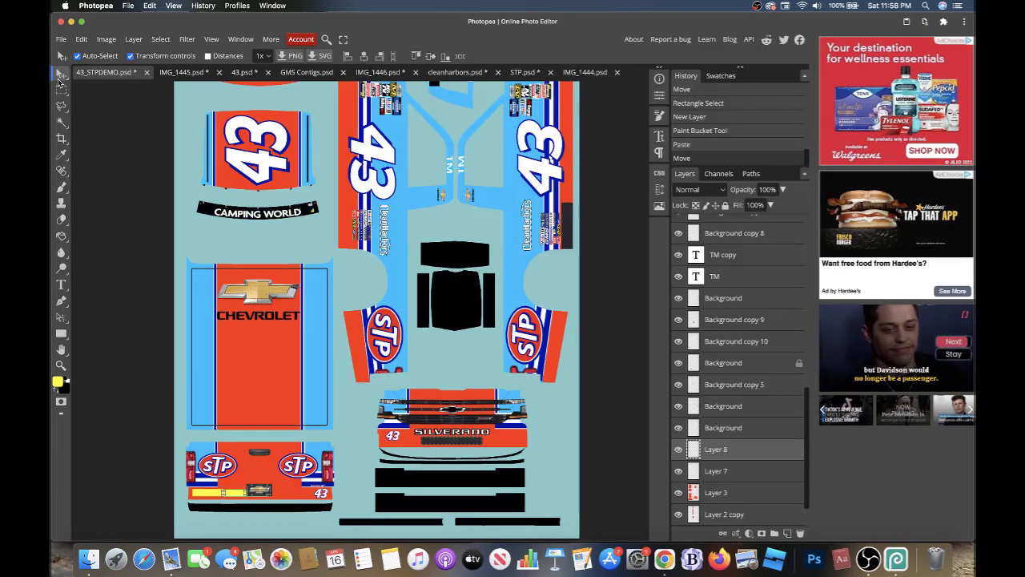
key(shift+Right)
key(shift+Right)
key(shift+Right)
key(shift+Right)
key(shift+Right)
key(shift+Right)
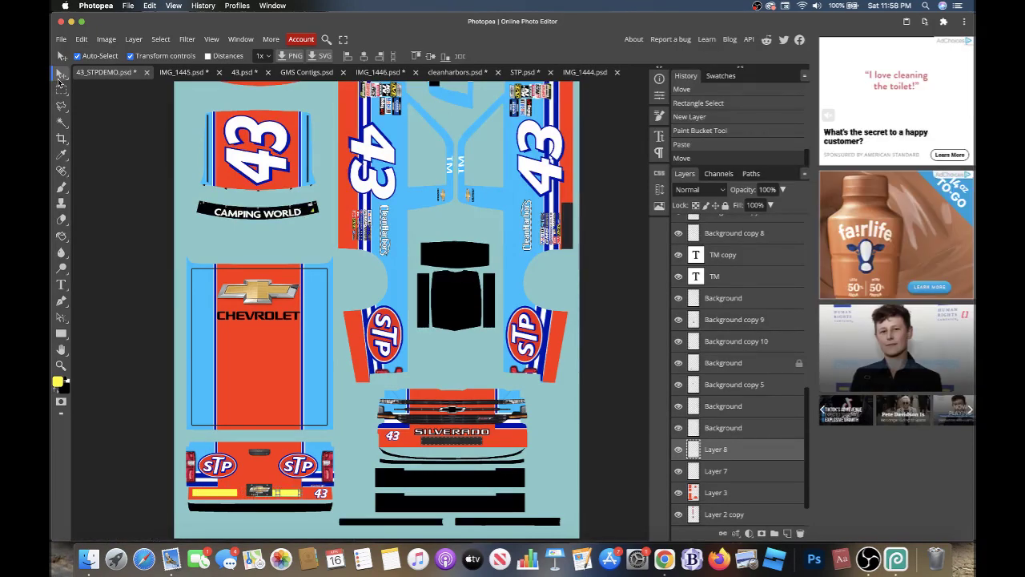
key(shift+Right)
key(shift+Right)
key(shift+Right)
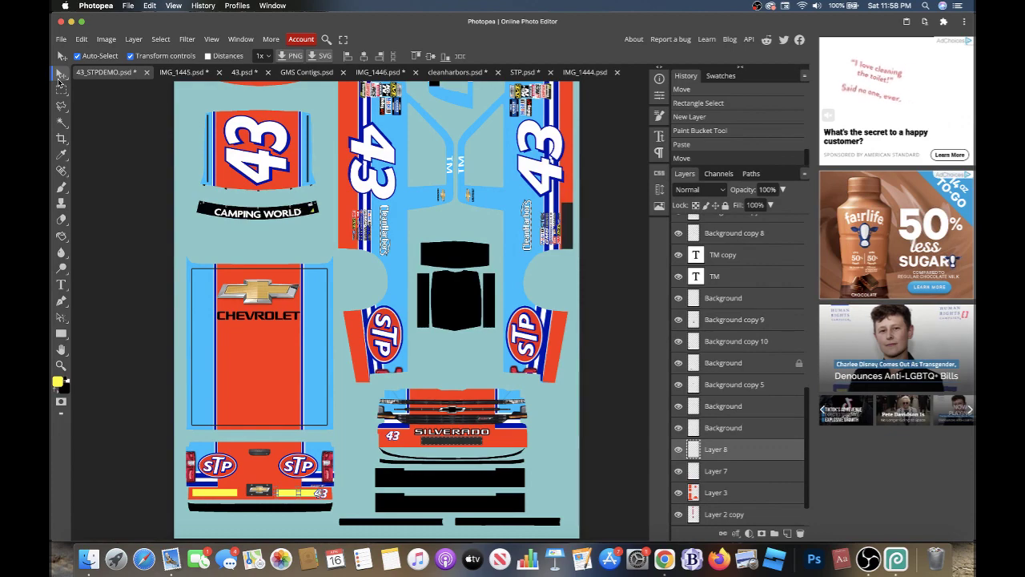
key(shift+Right)
key(shift+Right)
key(shift+Right)
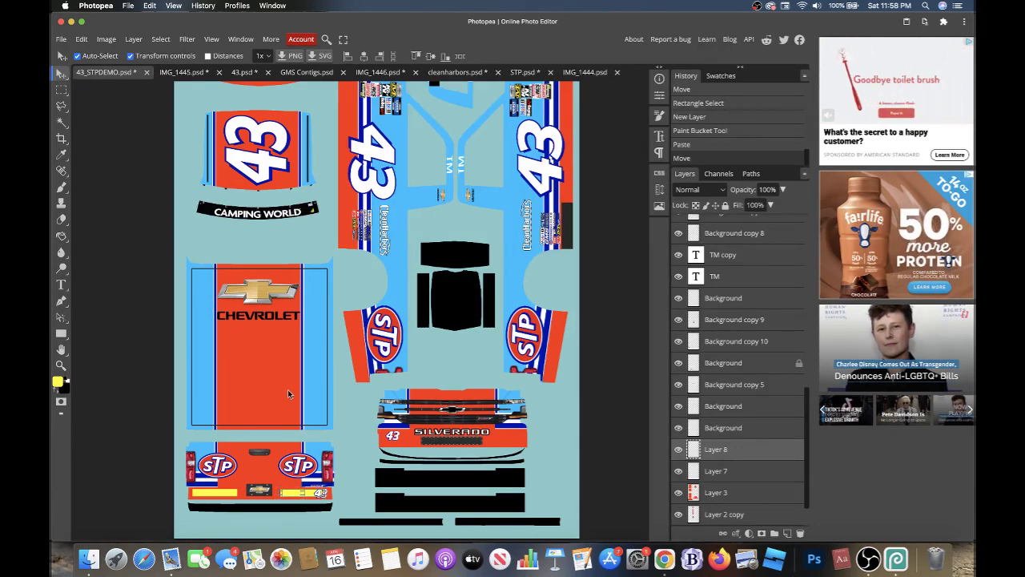
scroll(288, 390, up, 1)
scroll(288, 389, up, 2)
scroll(287, 389, up, 1)
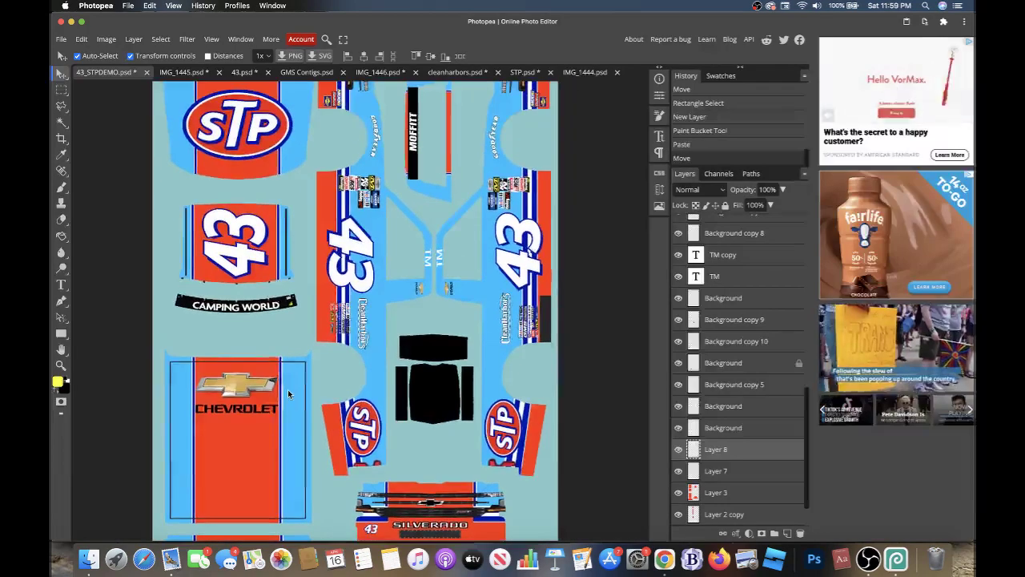
scroll(320, 397, up, 1)
scroll(400, 413, up, 2)
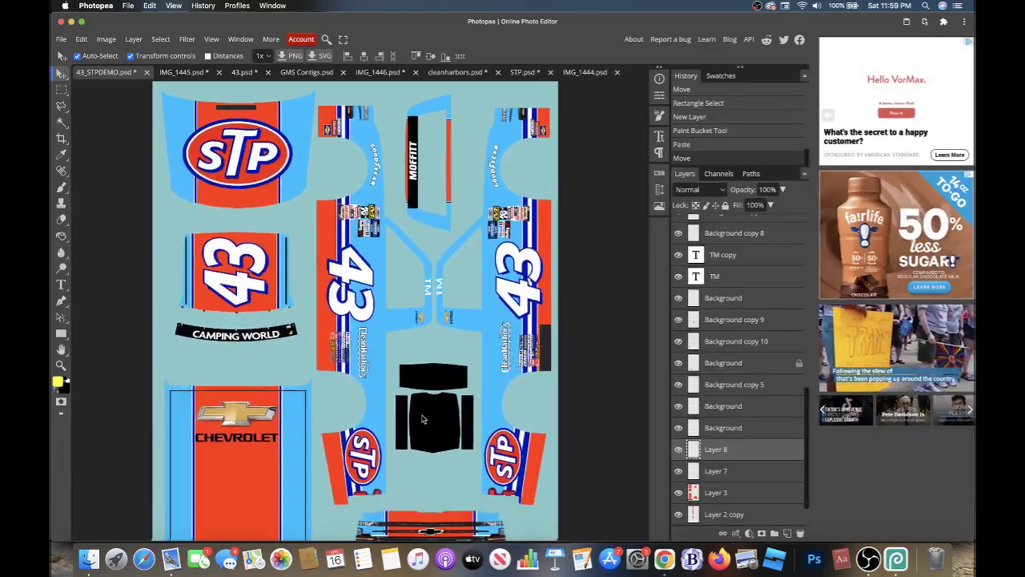
click(182, 73)
scroll(241, 185, up, 1)
scroll(241, 185, up, 2)
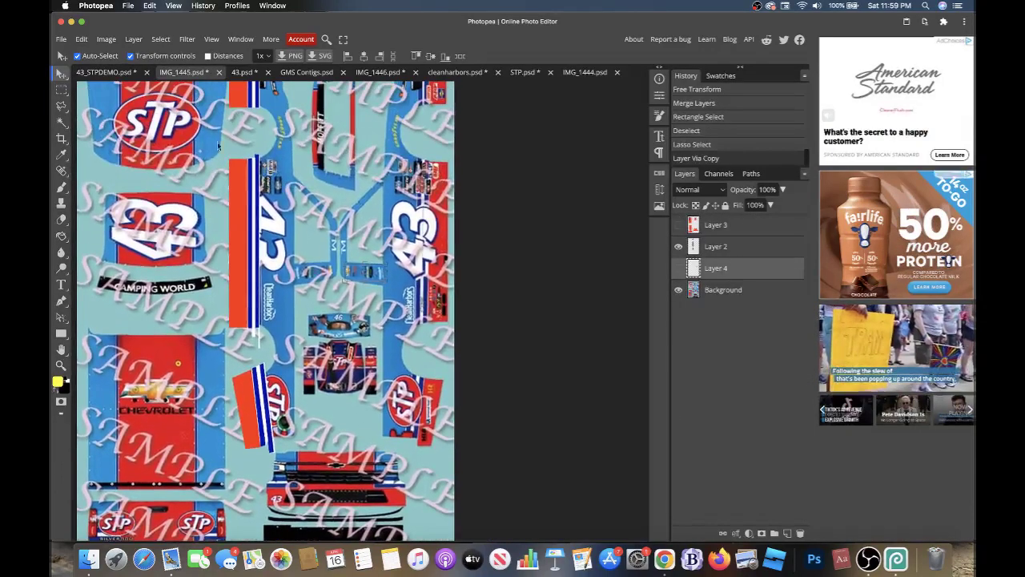
click(106, 72)
scroll(245, 162, down, 1)
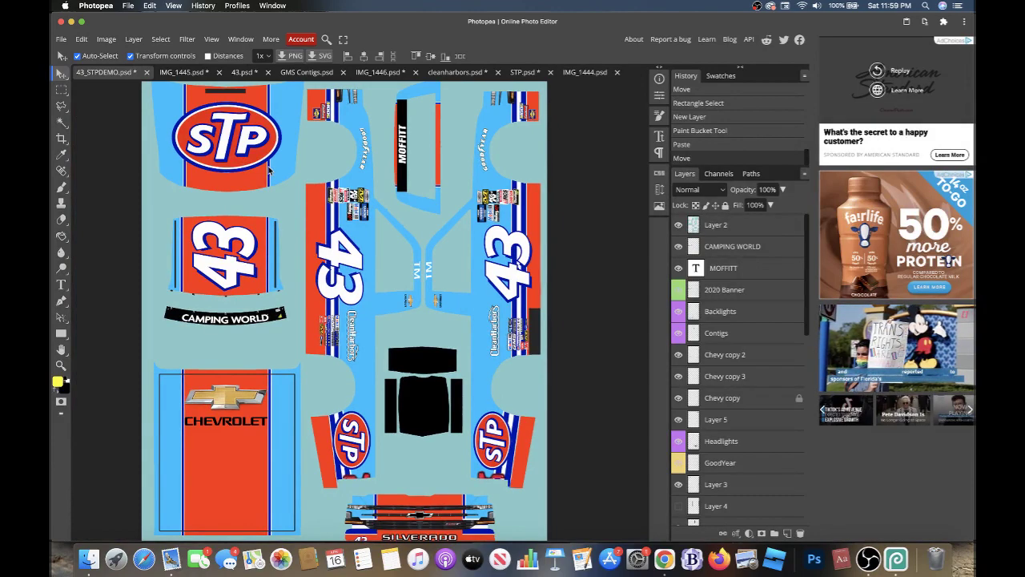
scroll(422, 132, up, 1)
scroll(423, 132, up, 2)
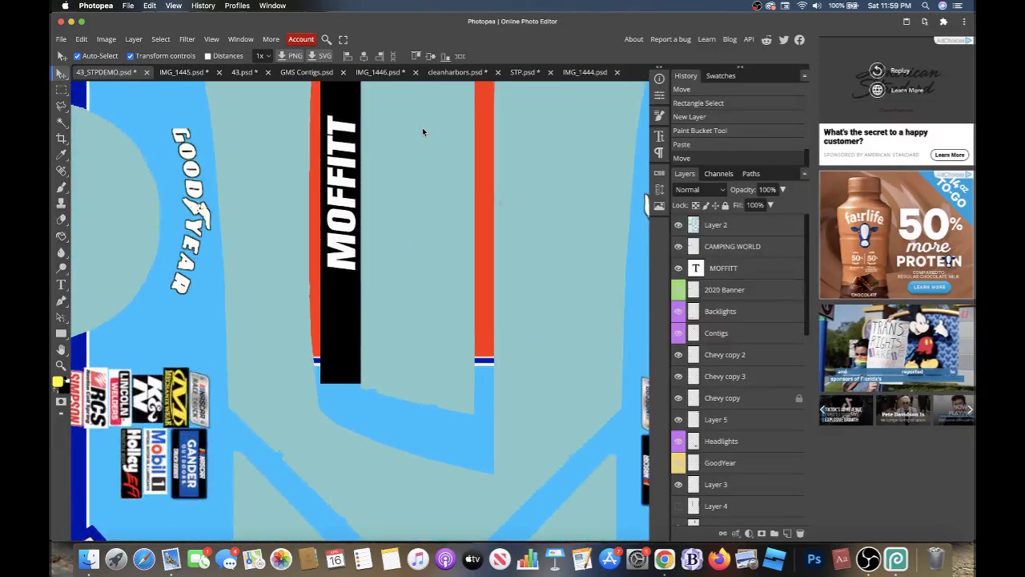
click(245, 72)
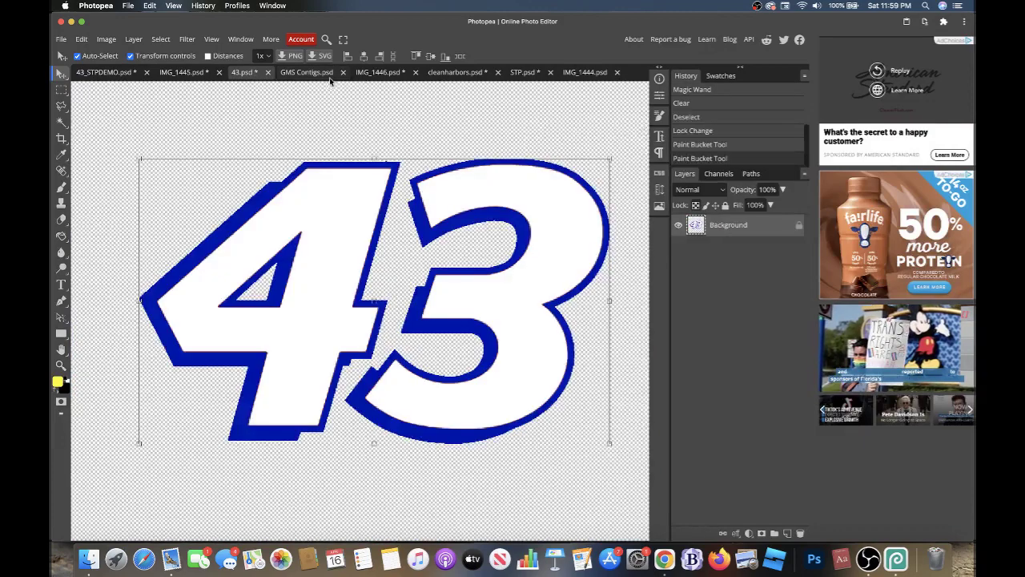
click(374, 72)
scroll(320, 160, up, 1)
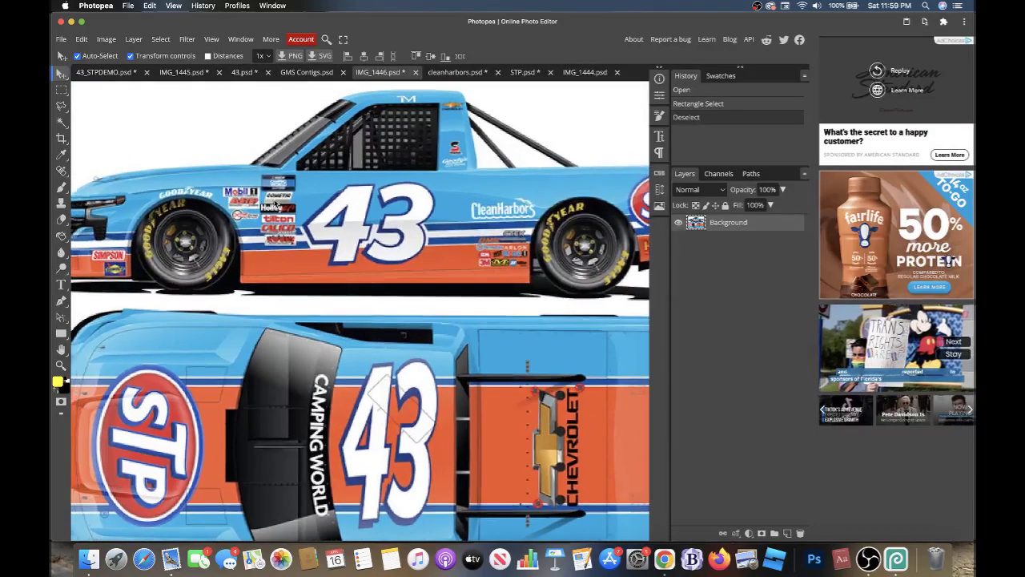
click(113, 73)
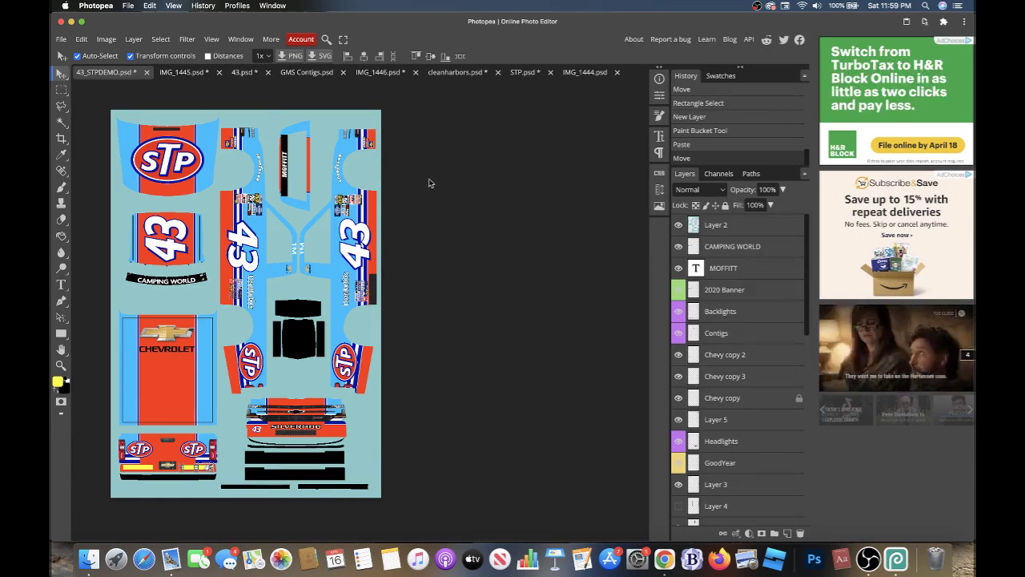
- Rename the 43_STPDEMO.psd document to 43_STP
scroll(438, 185, left, 2)
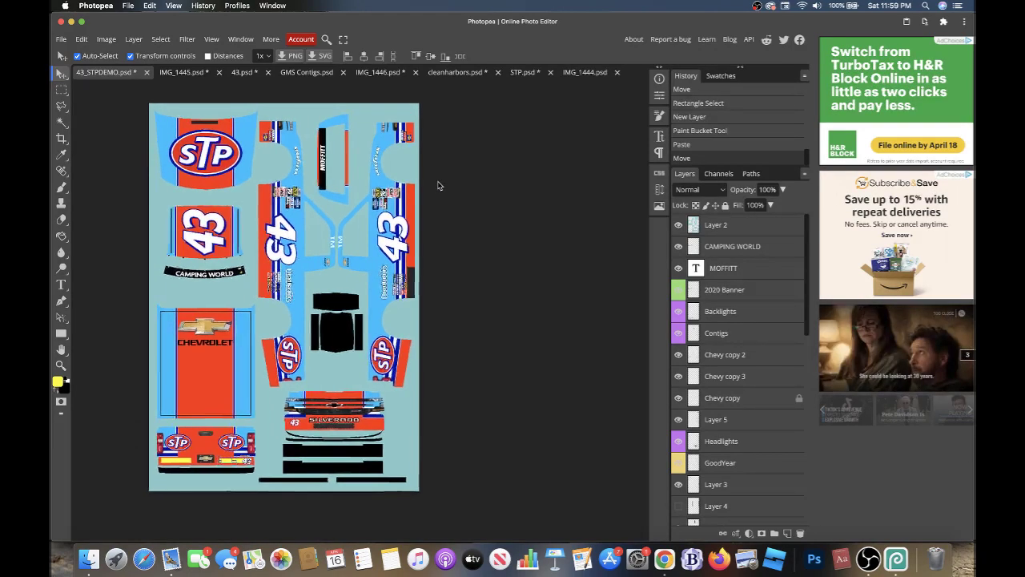
double_click(105, 75)
text(43_ST)
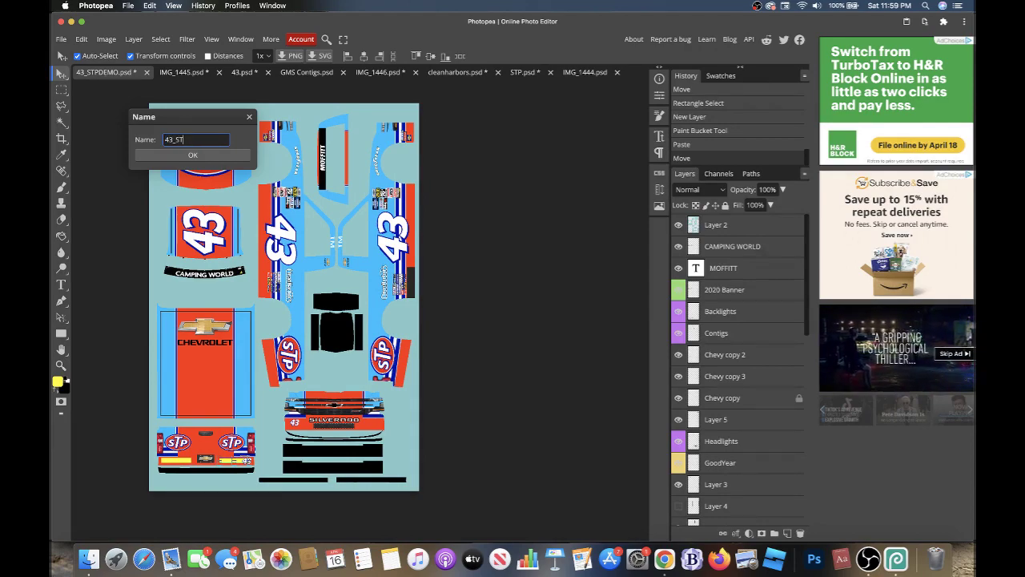
text(P)
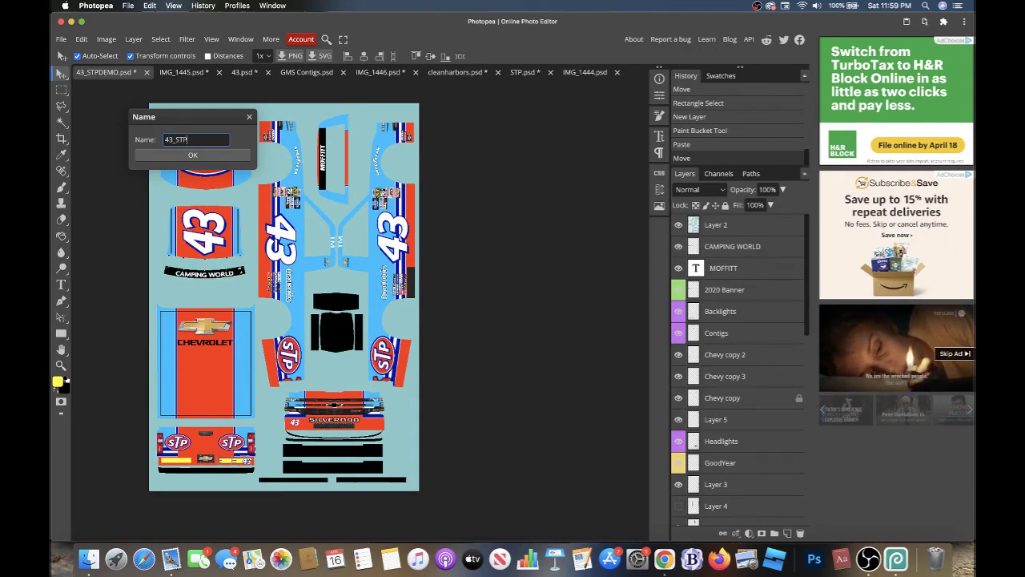
text(_)
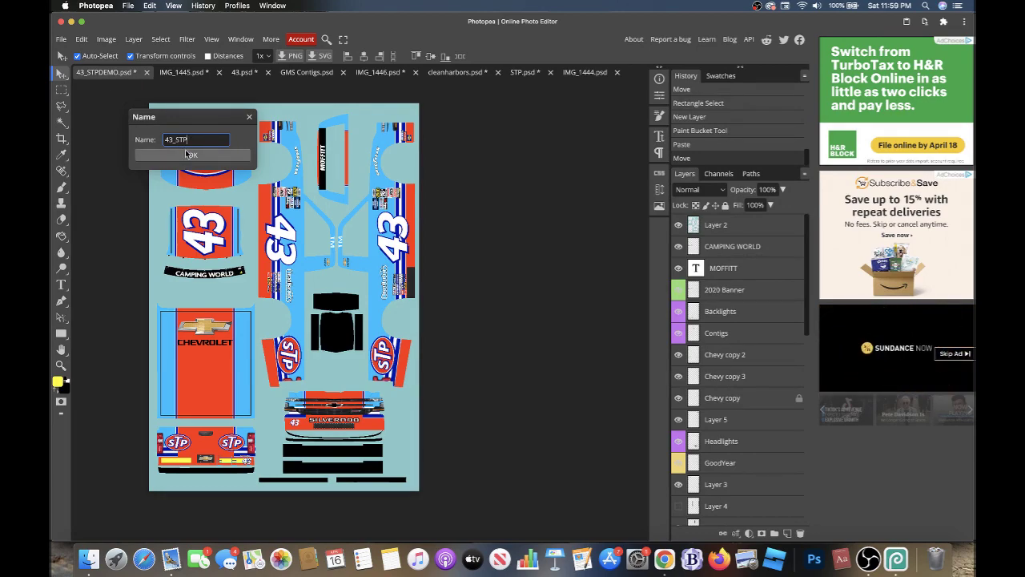
click(190, 155)
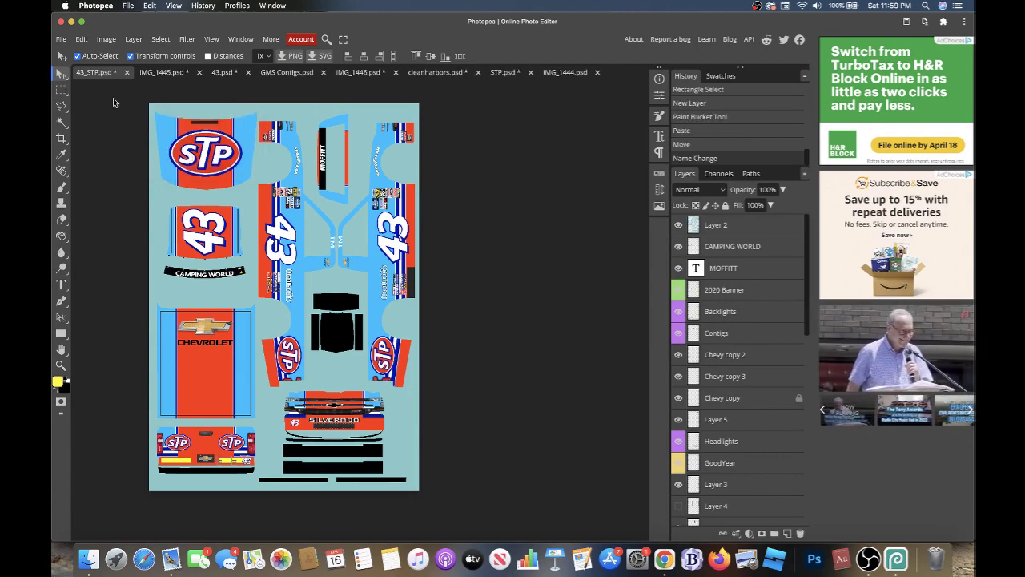
- Save the template as the PSD file 43_STP.psd
click(60, 39)
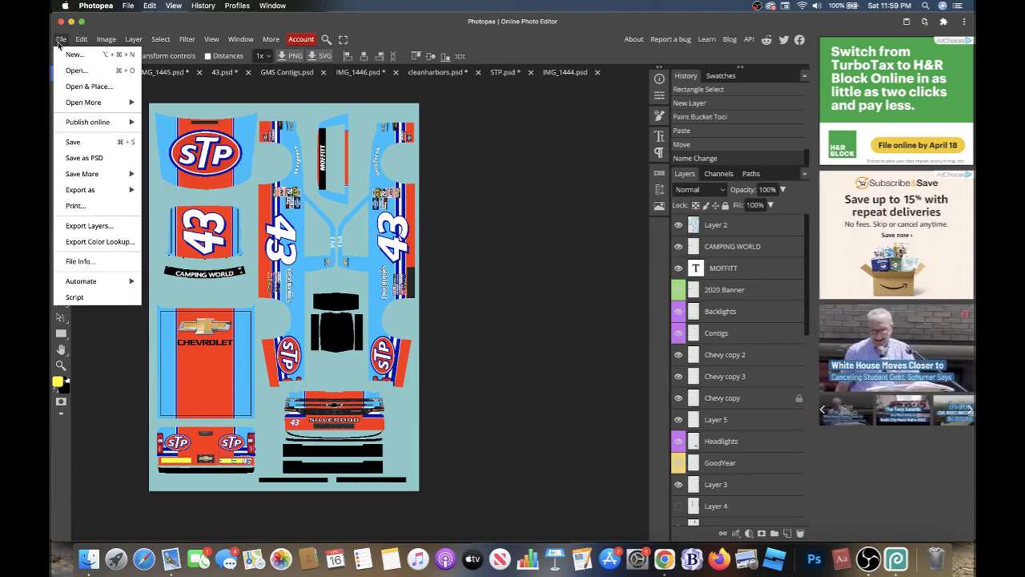
click(83, 158)
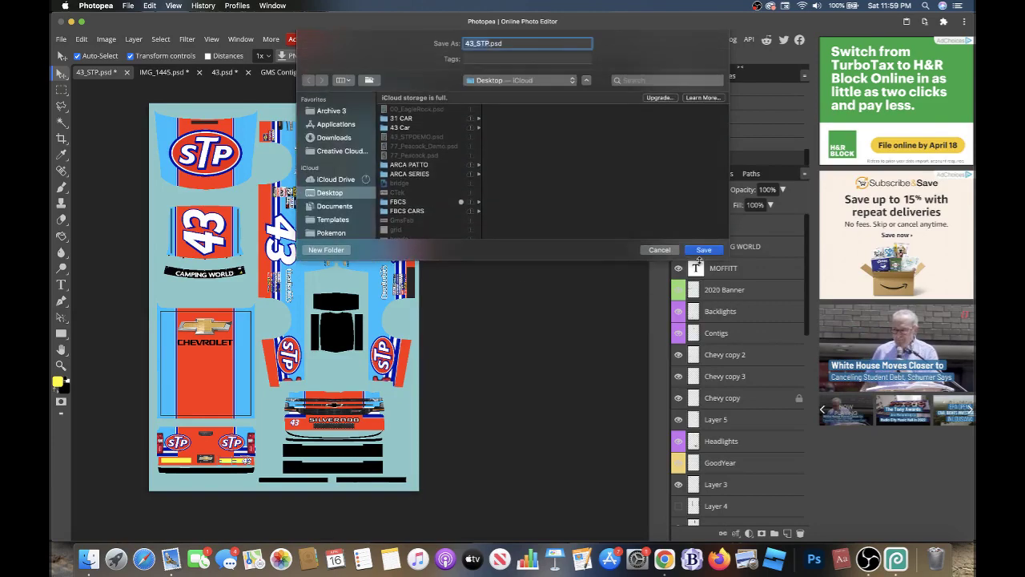
key(Return)
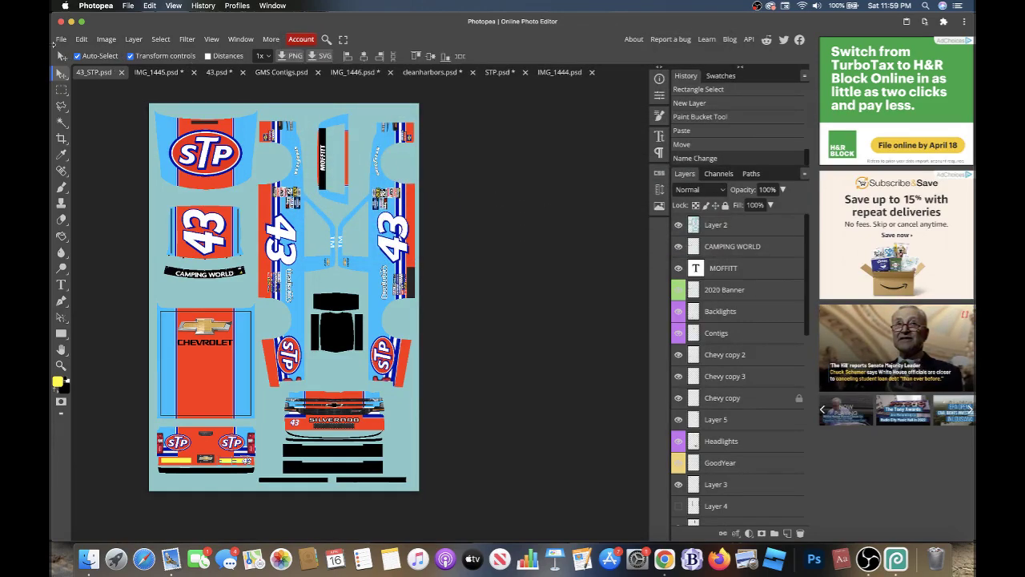
click(60, 39)
mouse_move(80, 190)
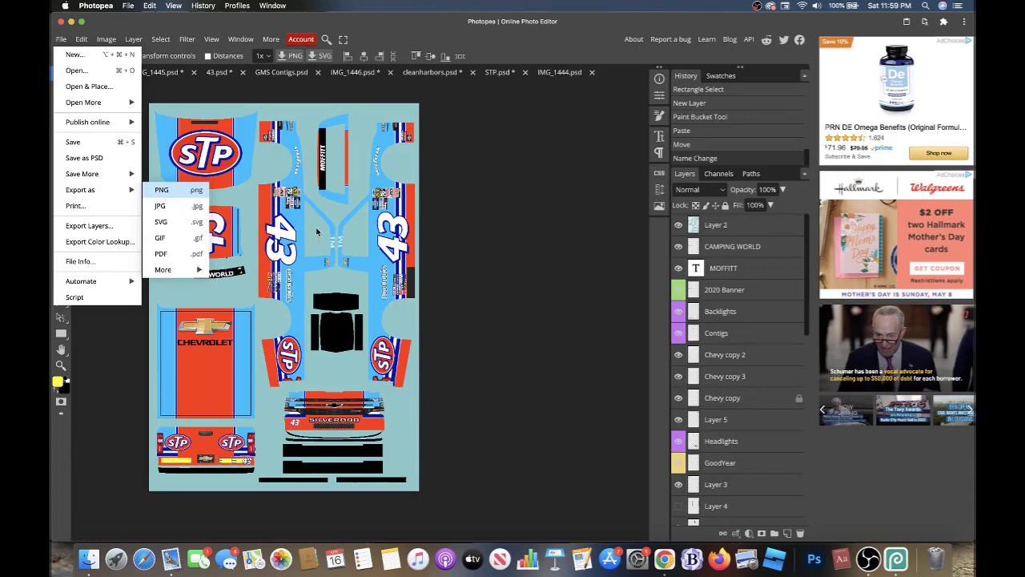
- Export the truck wrap as a full-size 3150 × 4520 PNG named 43_STP
key(Return)
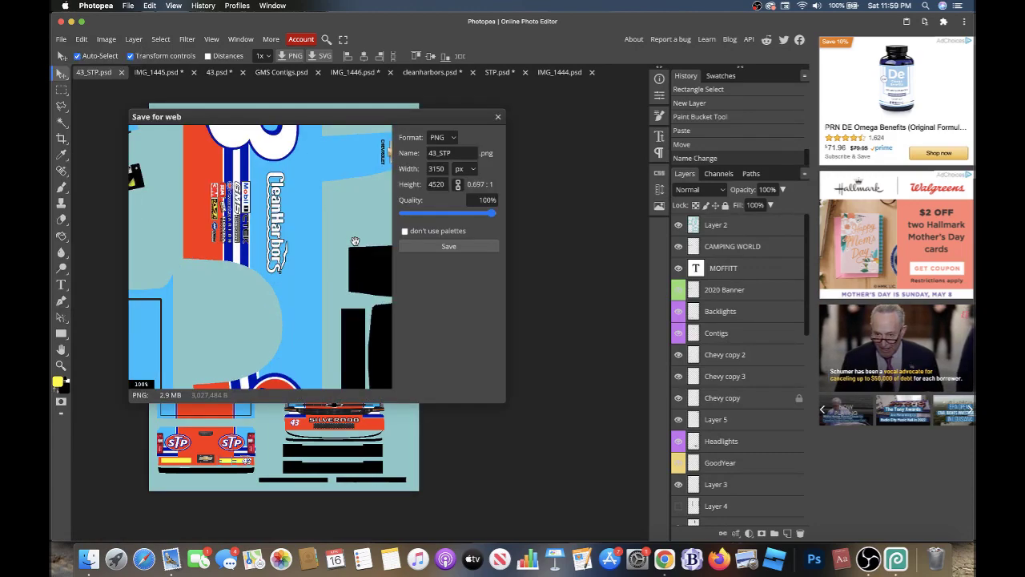
click(412, 254)
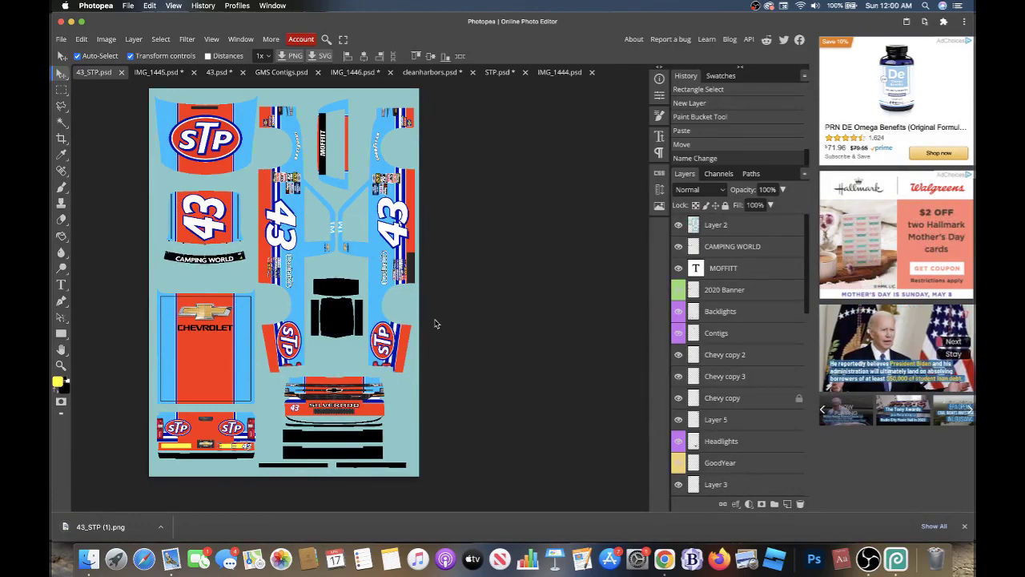
scroll(502, 321, left, 5)
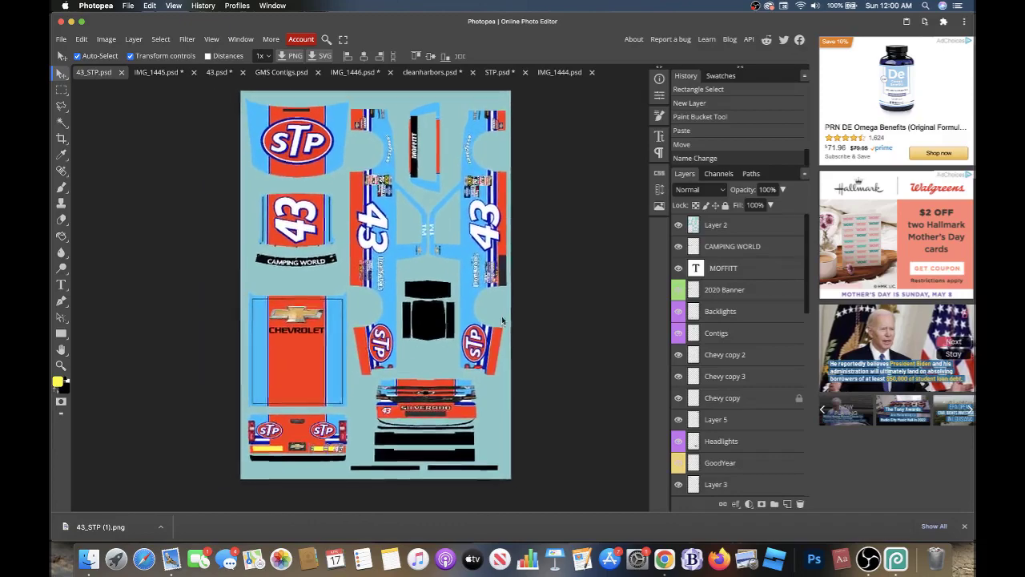
scroll(504, 319, right, 1)
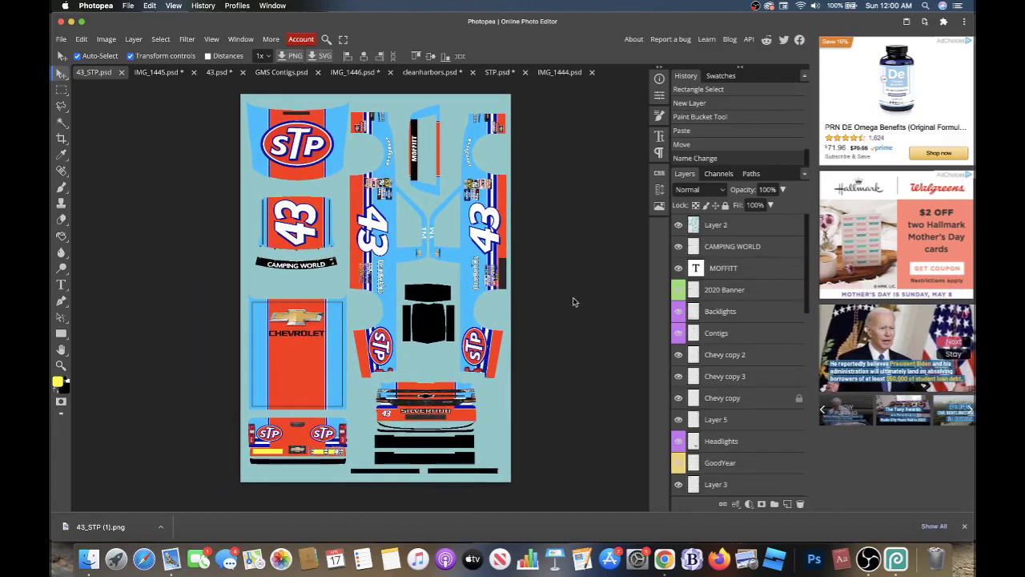